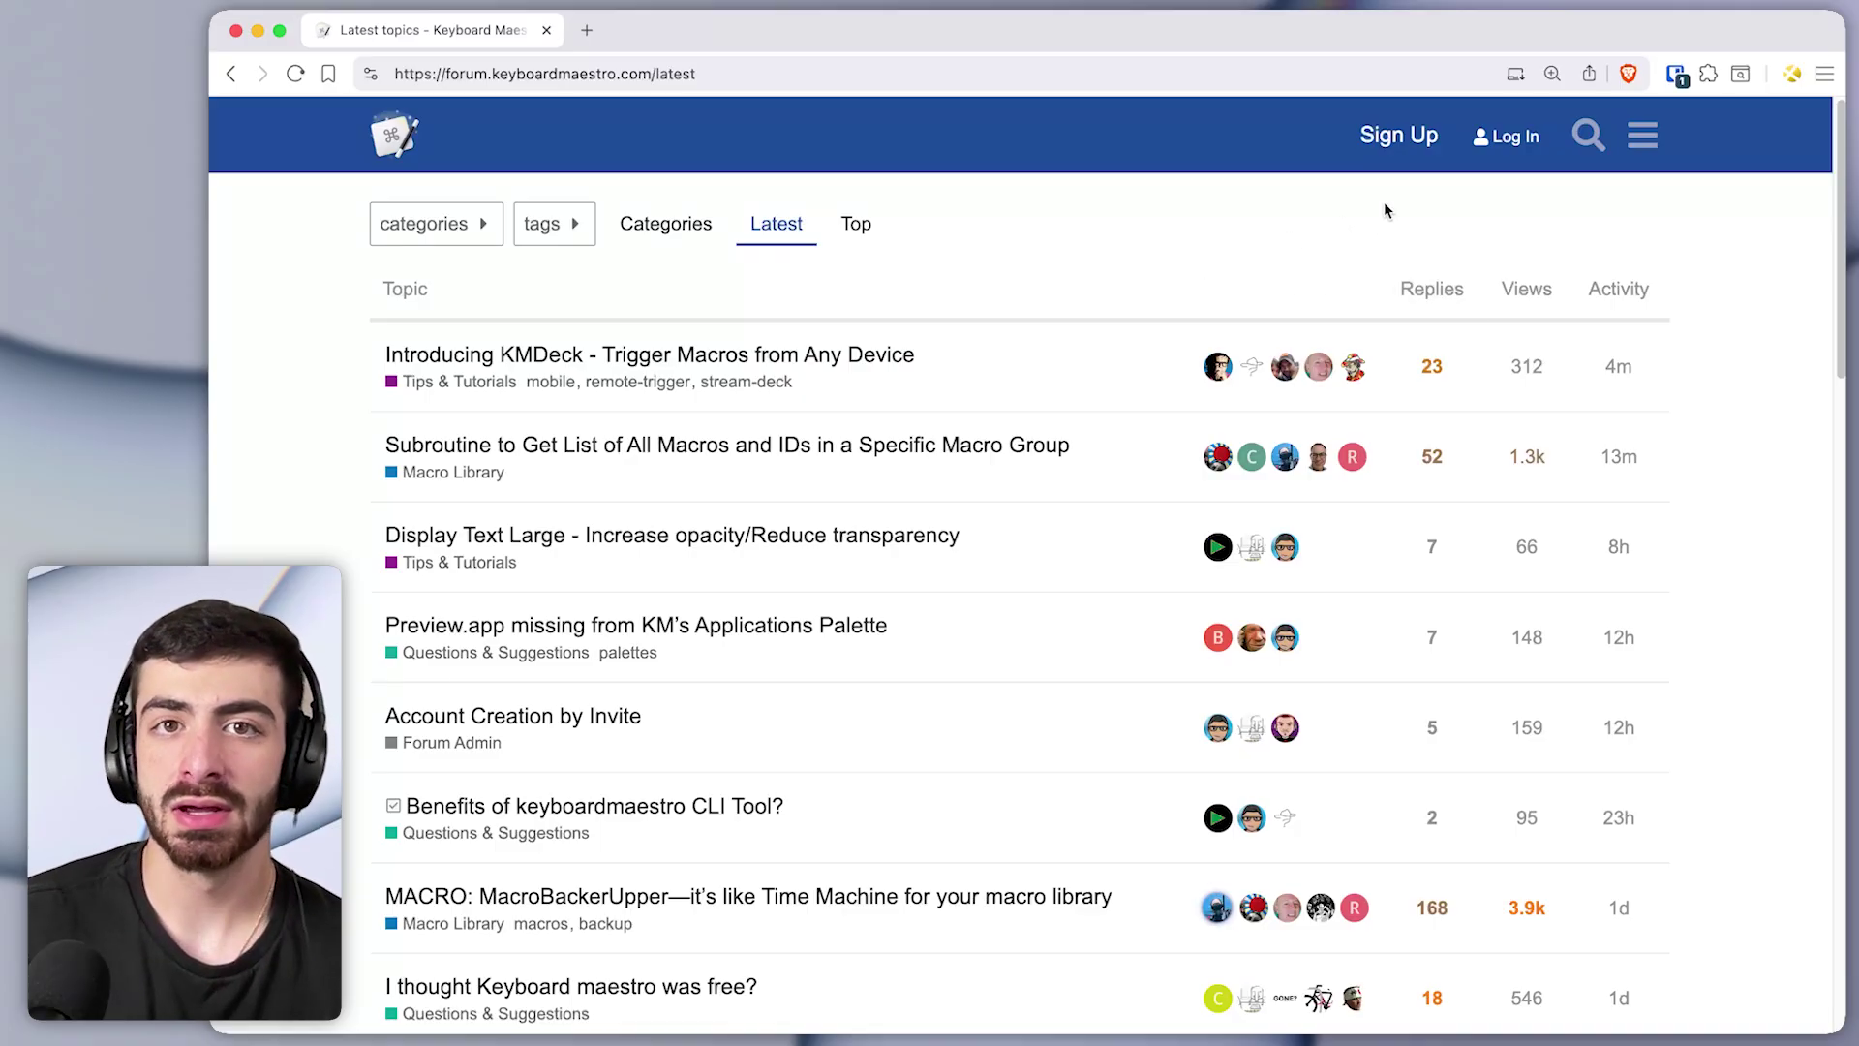
Open the Bitwarden extension over the forum page, view its vault, and close the extension
click(1676, 78)
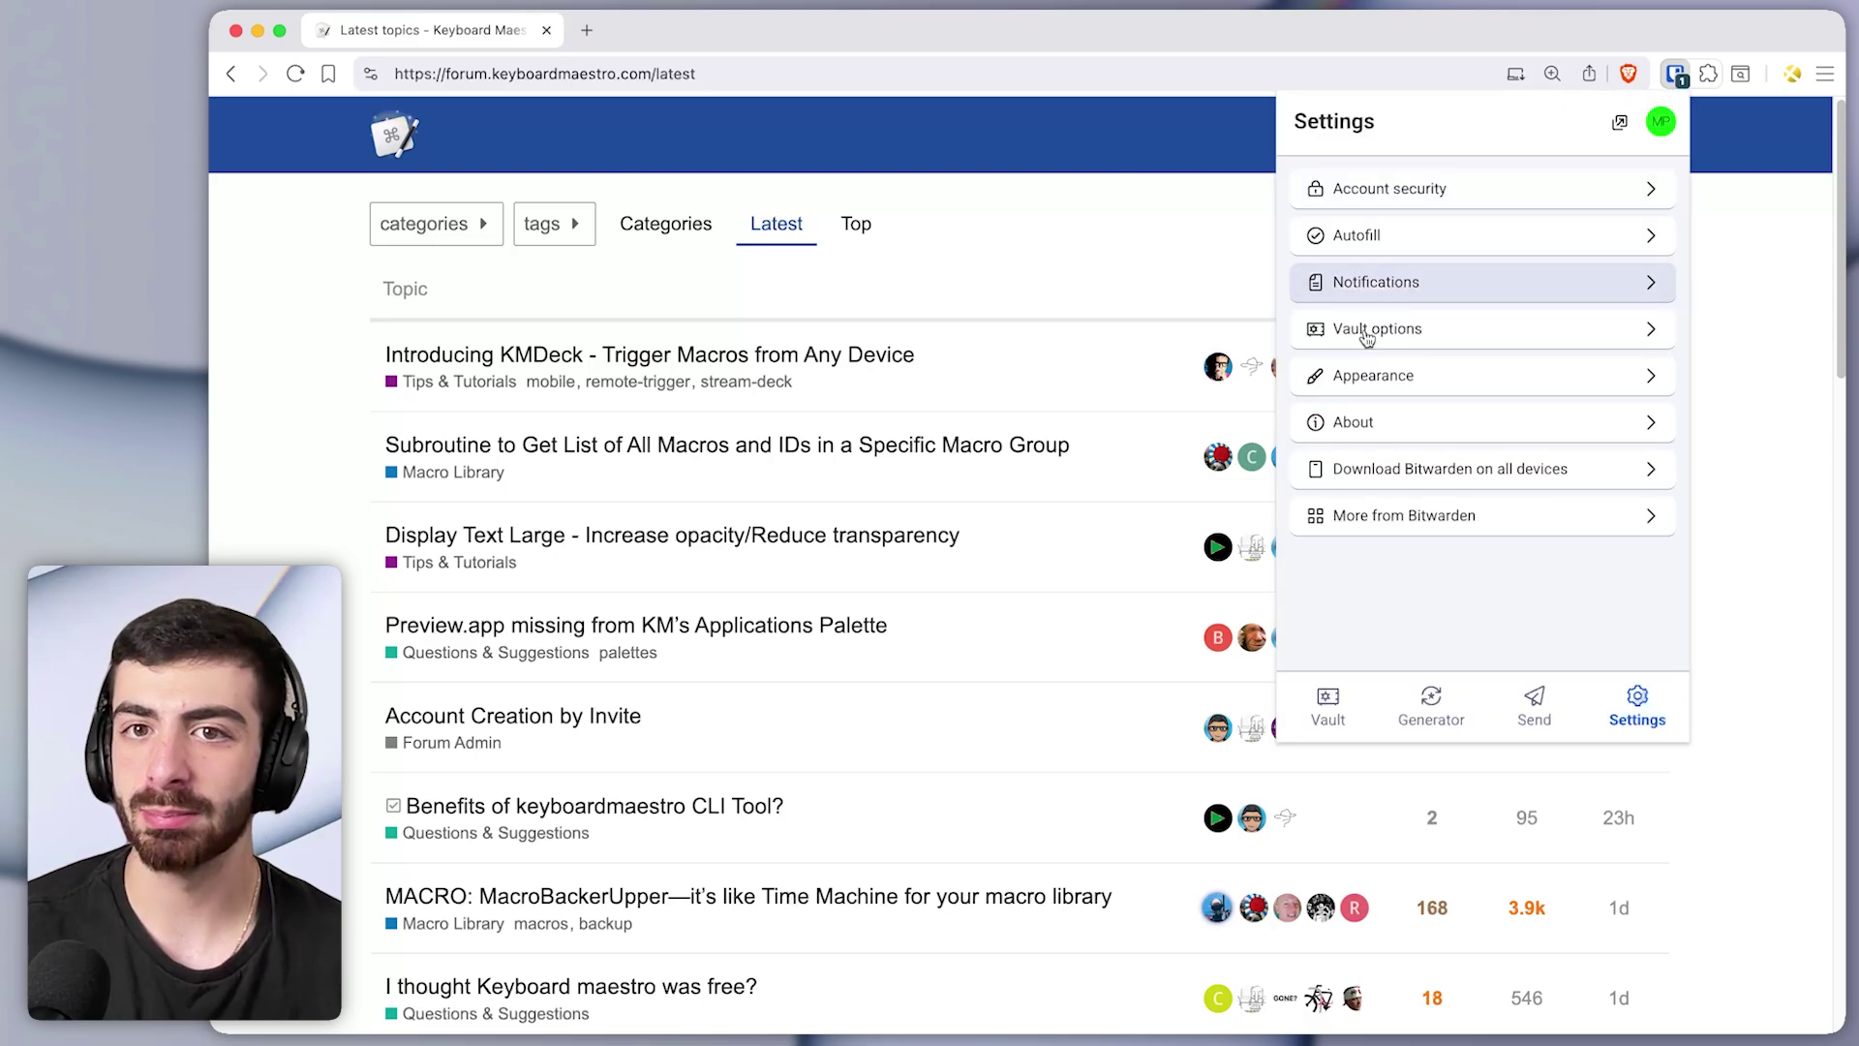
click(1327, 702)
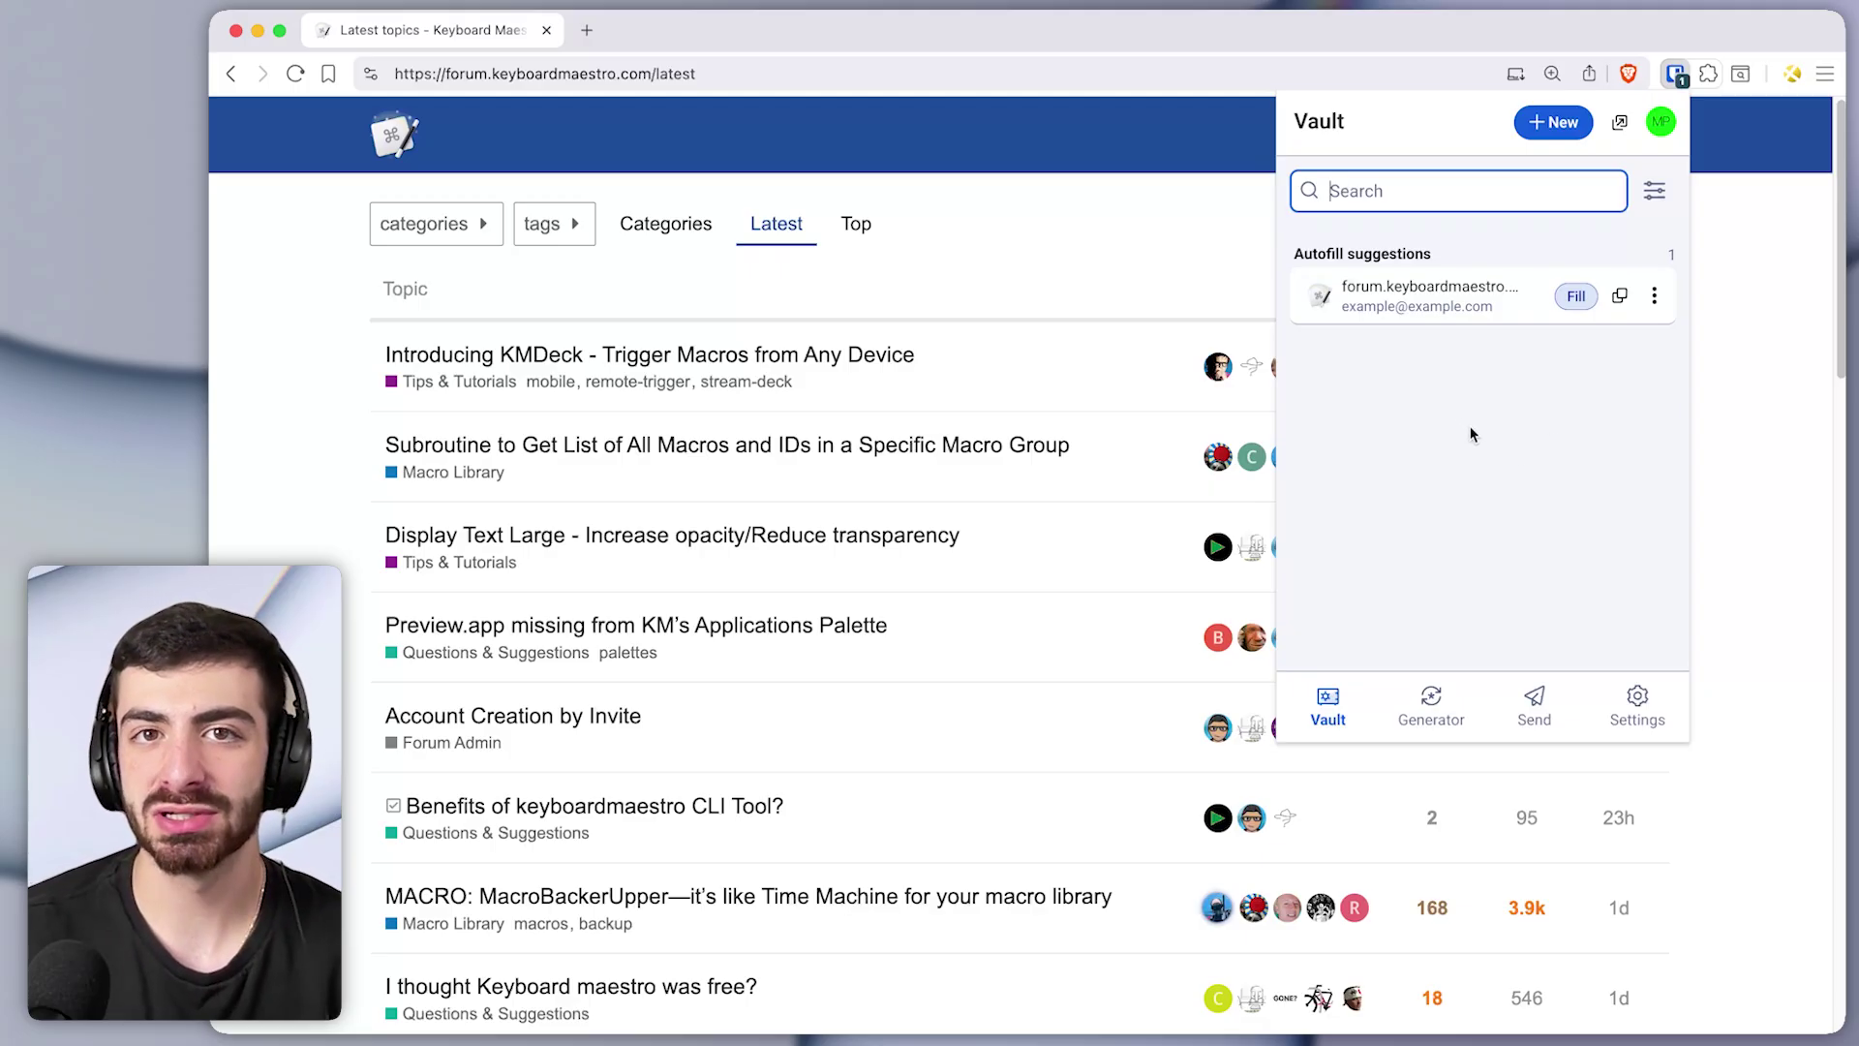
click(1758, 267)
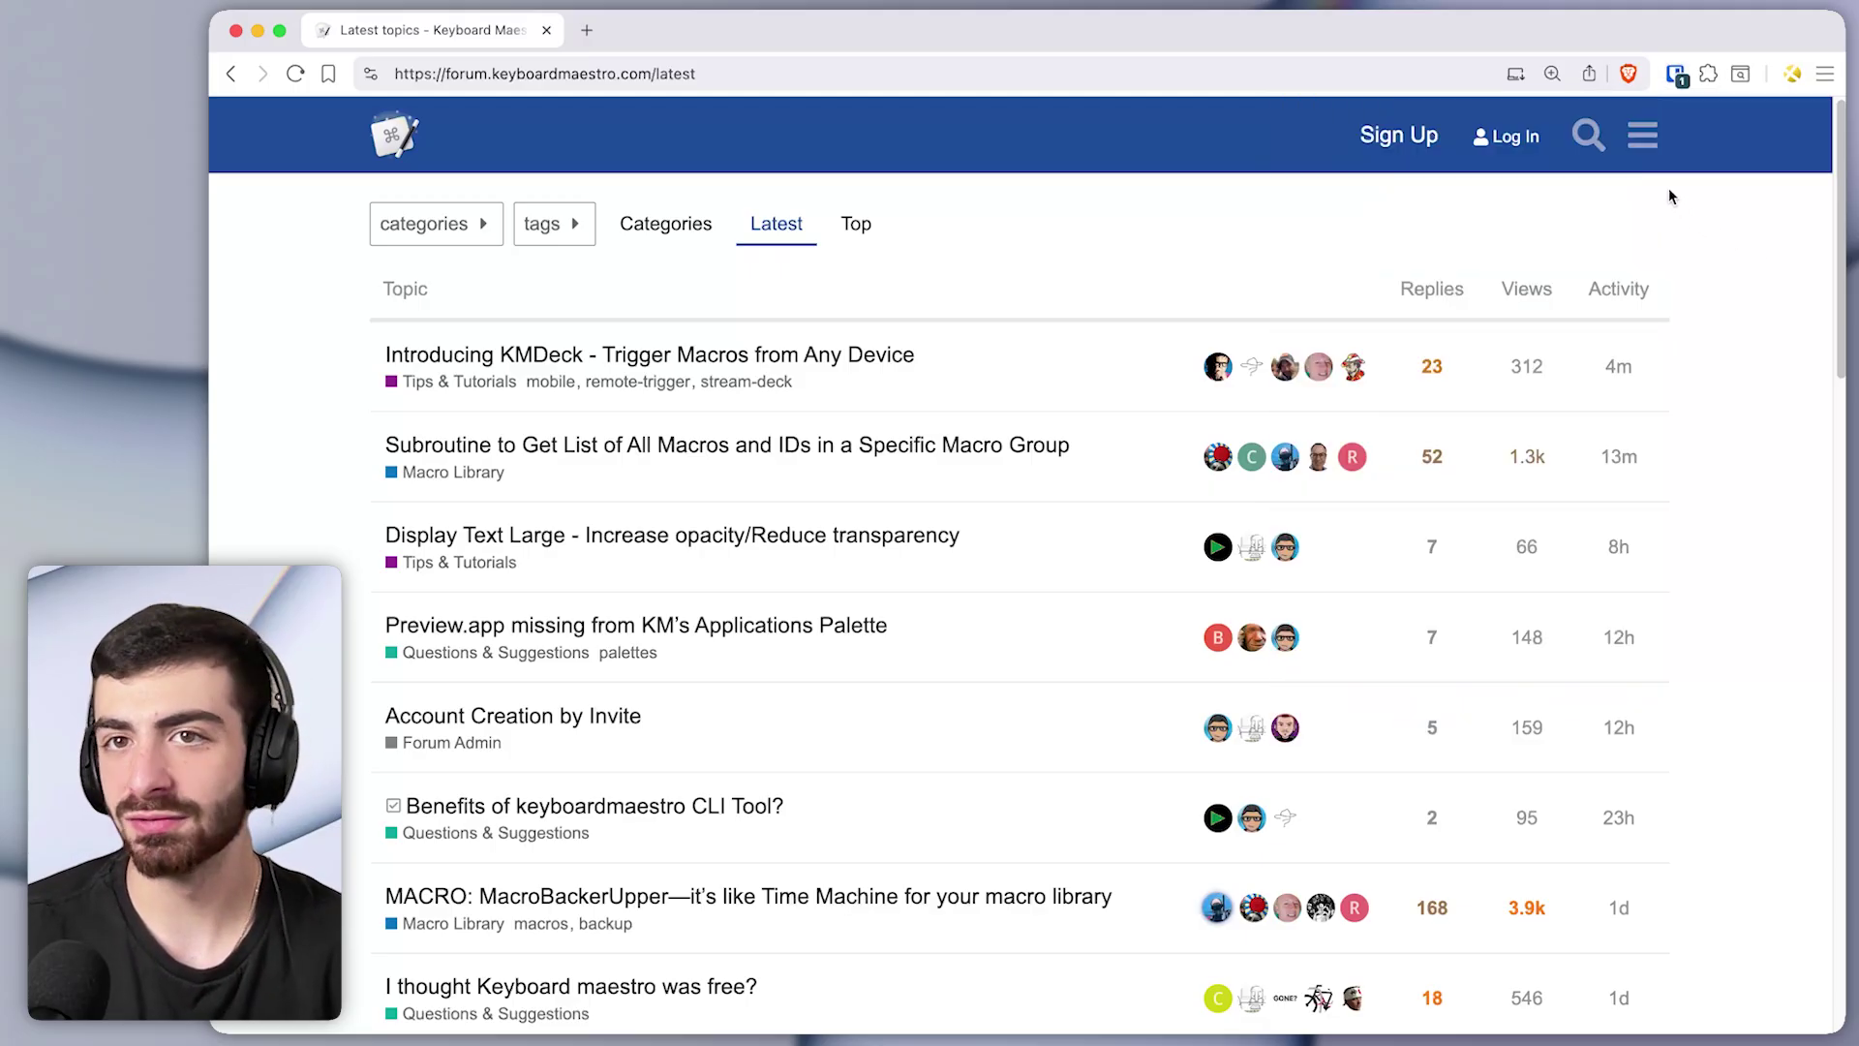
Begin exporting the Bitwarden vault in .csv format, proceeding as far as the master password confirmation
click(1676, 74)
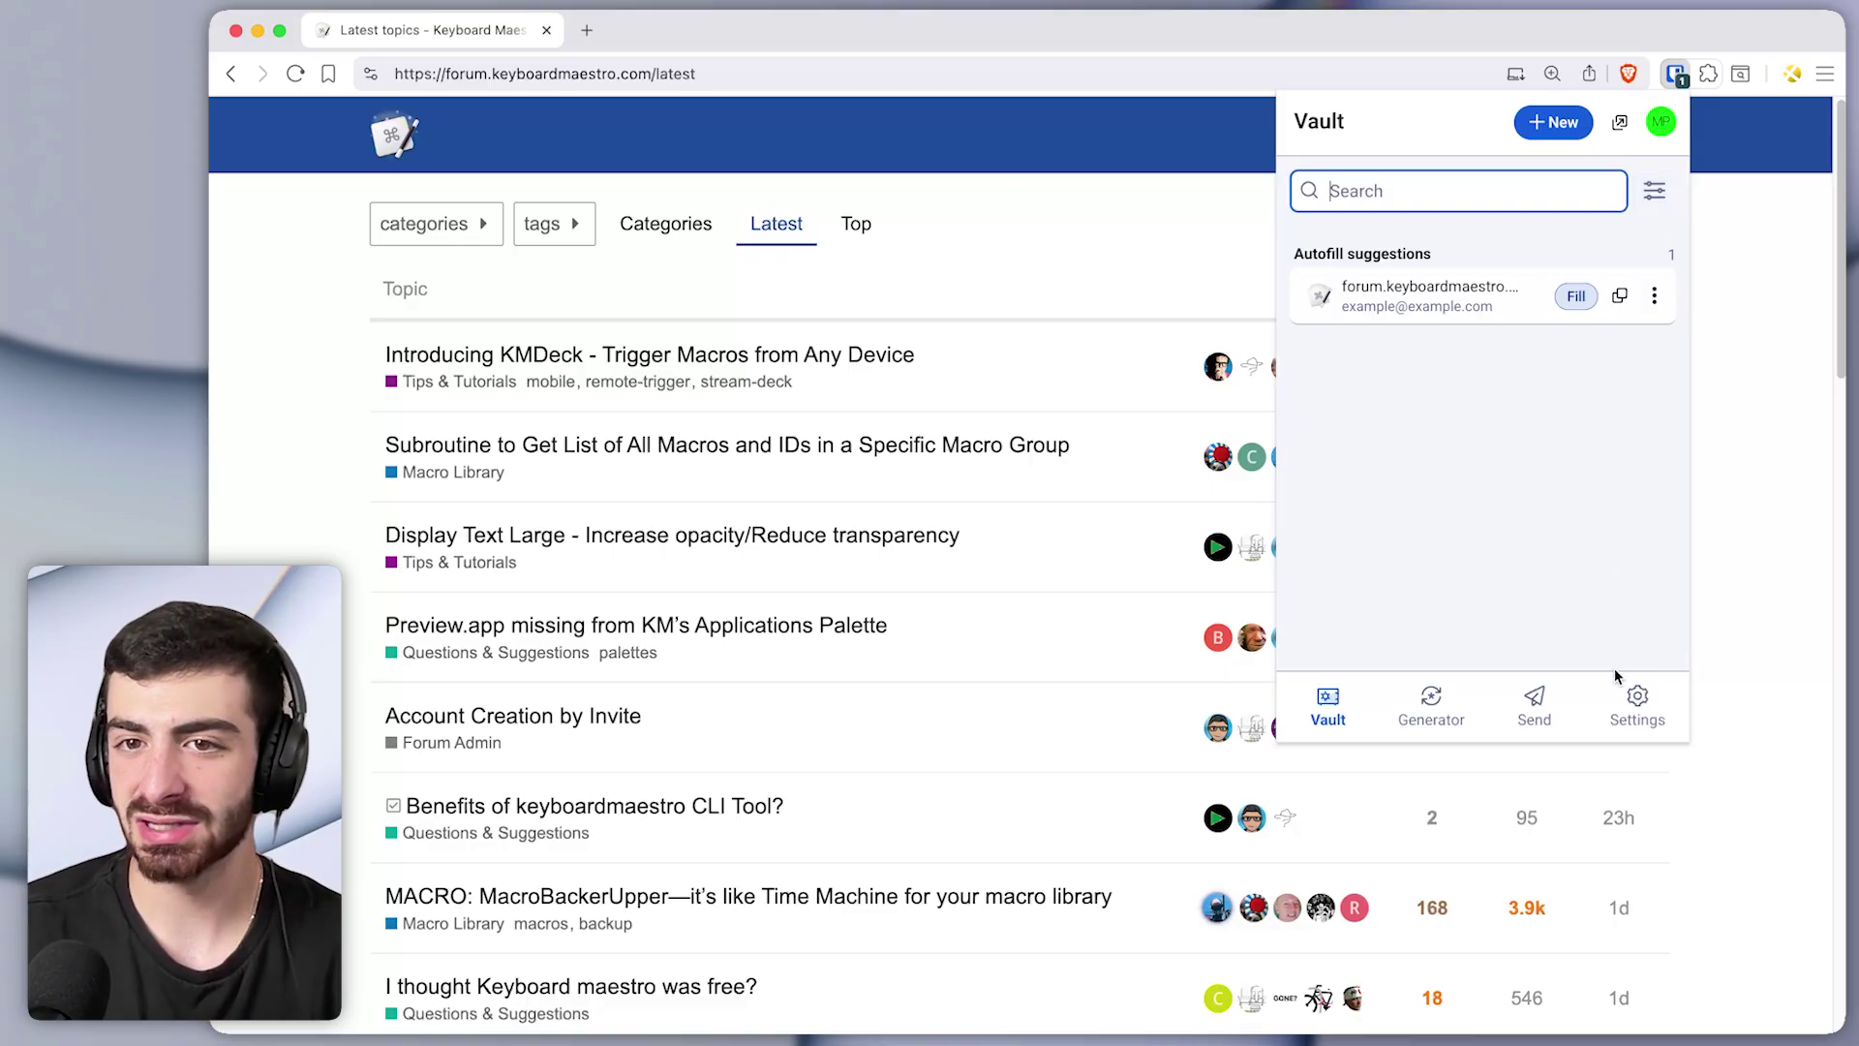
click(1629, 699)
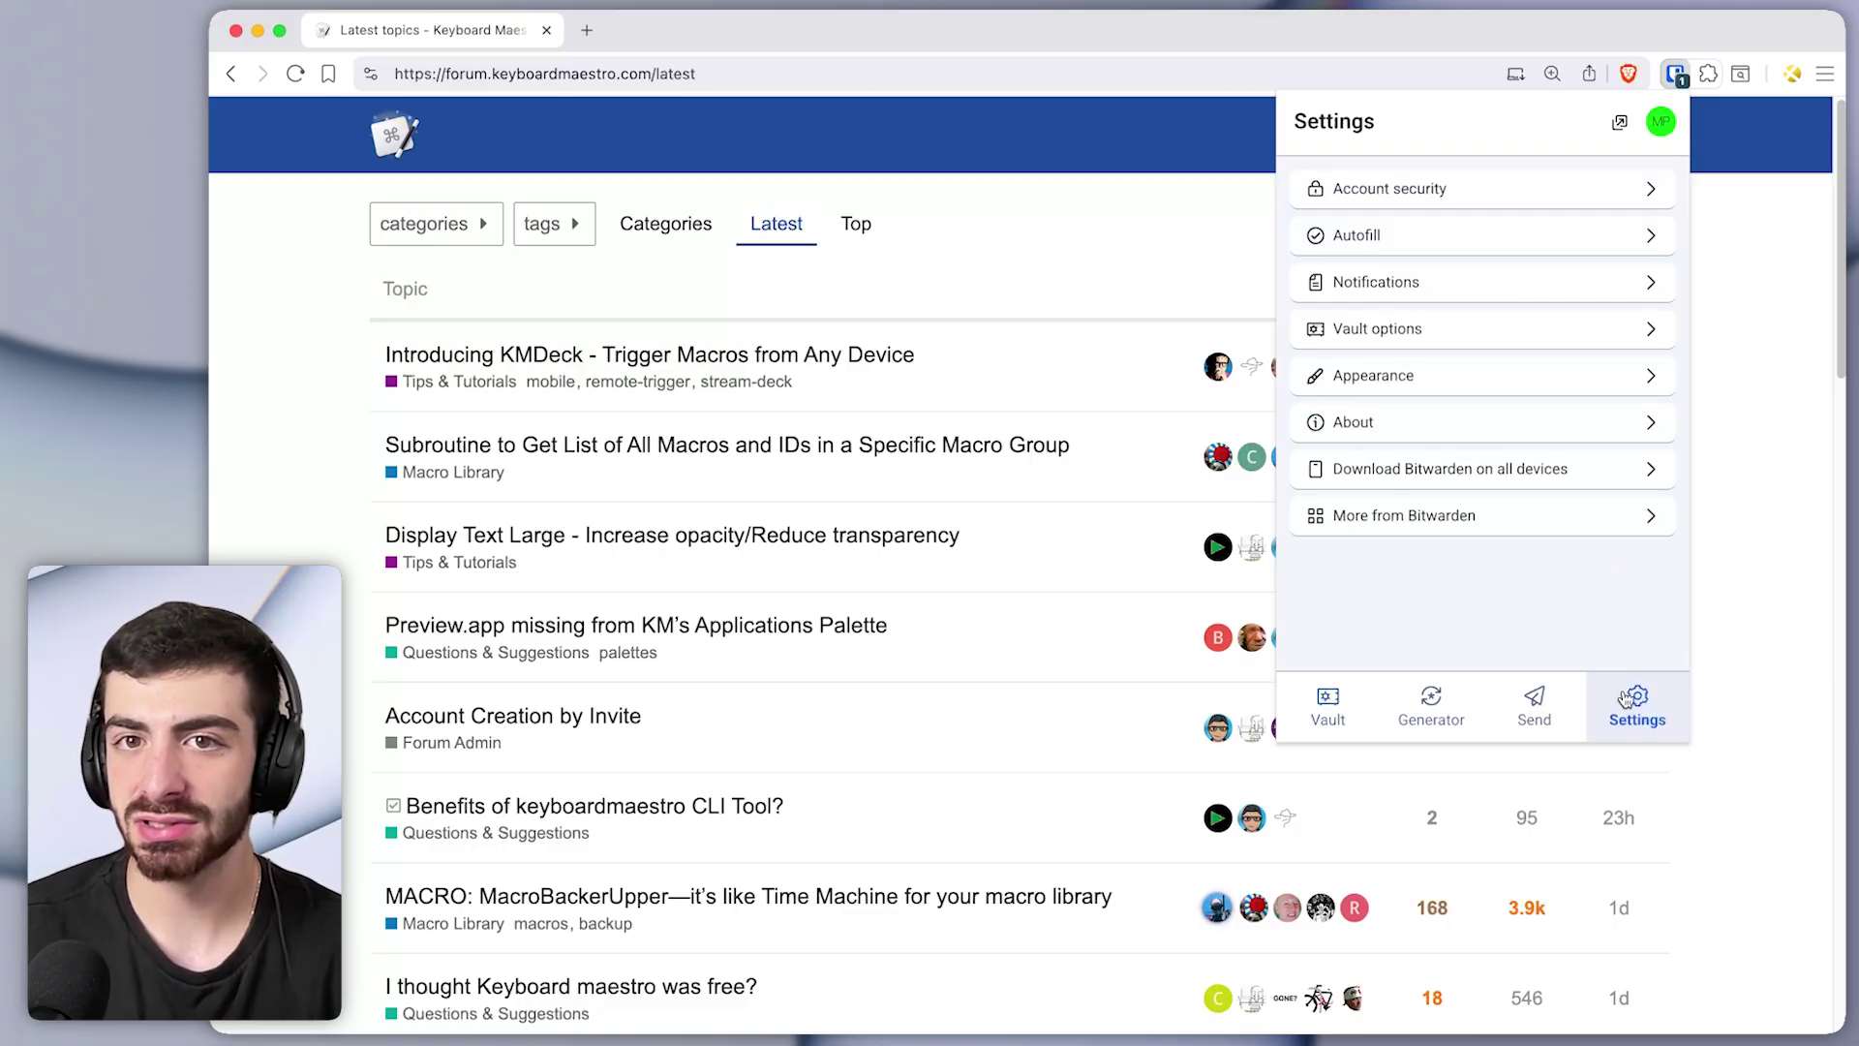
click(1365, 330)
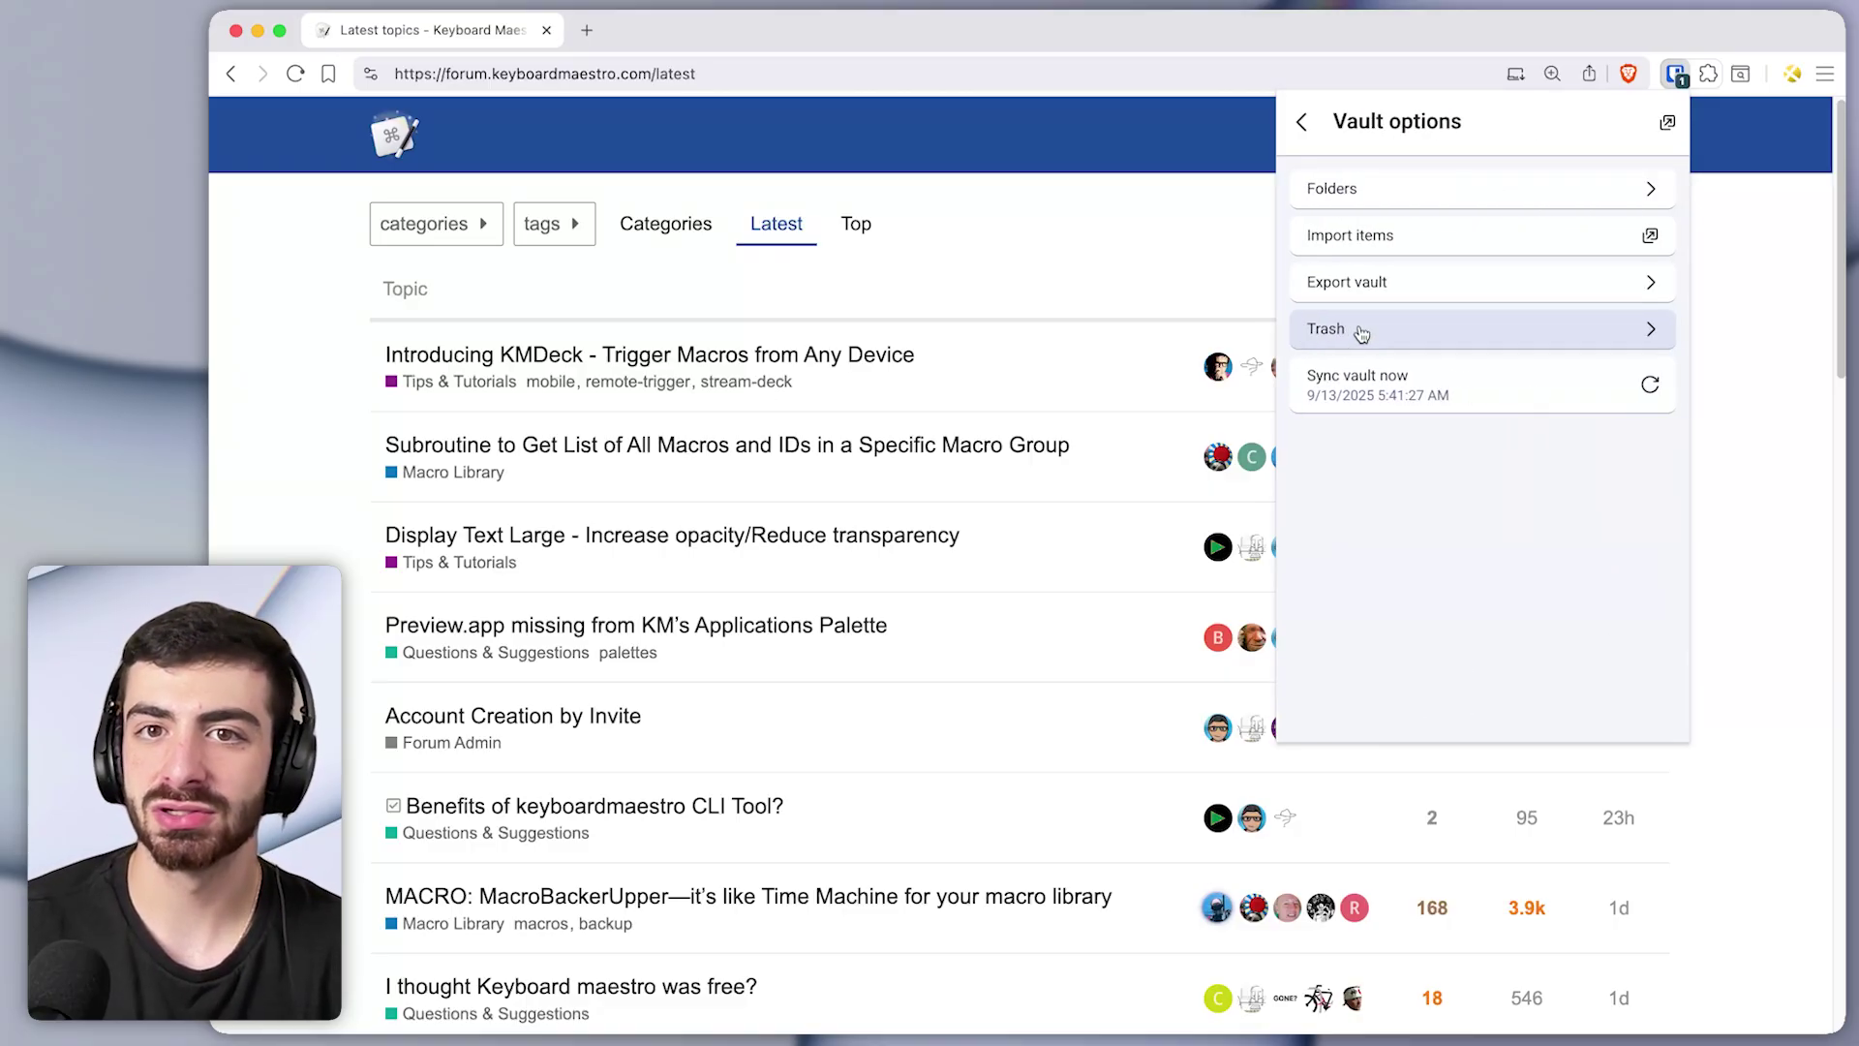
click(1400, 289)
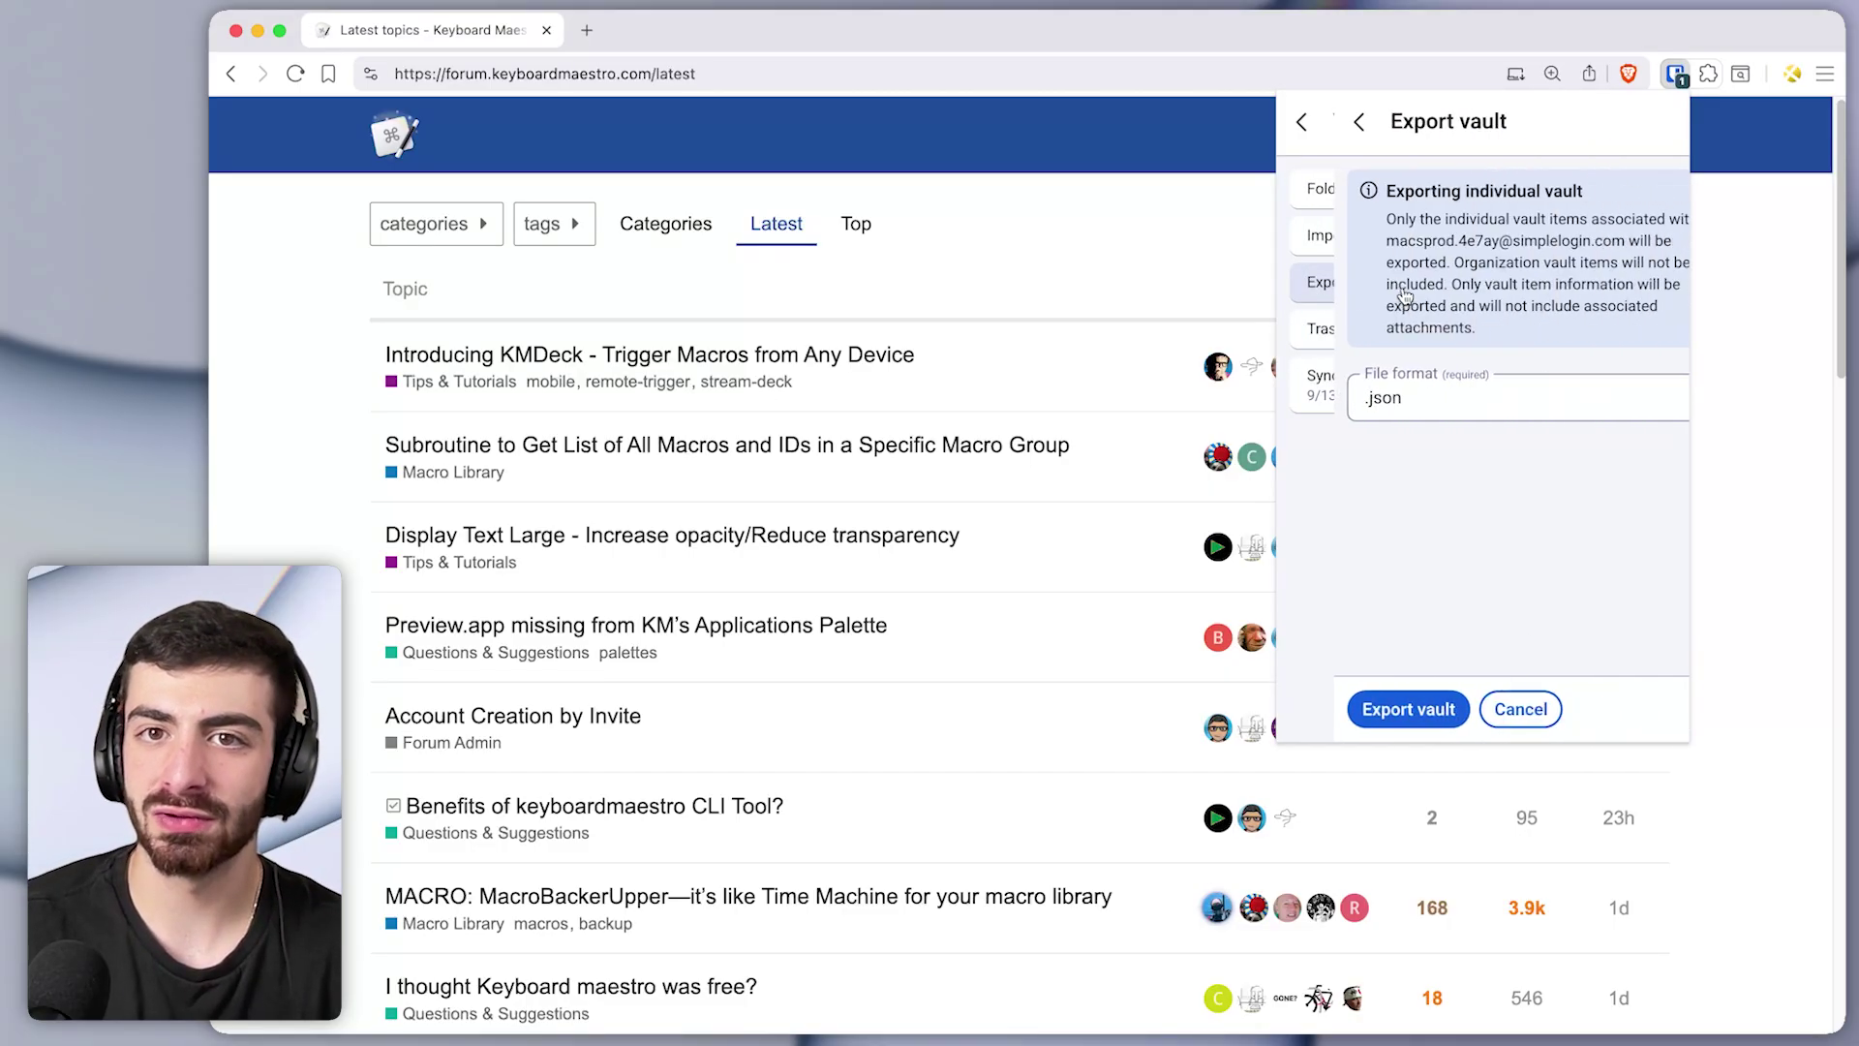
click(1374, 405)
click(1362, 474)
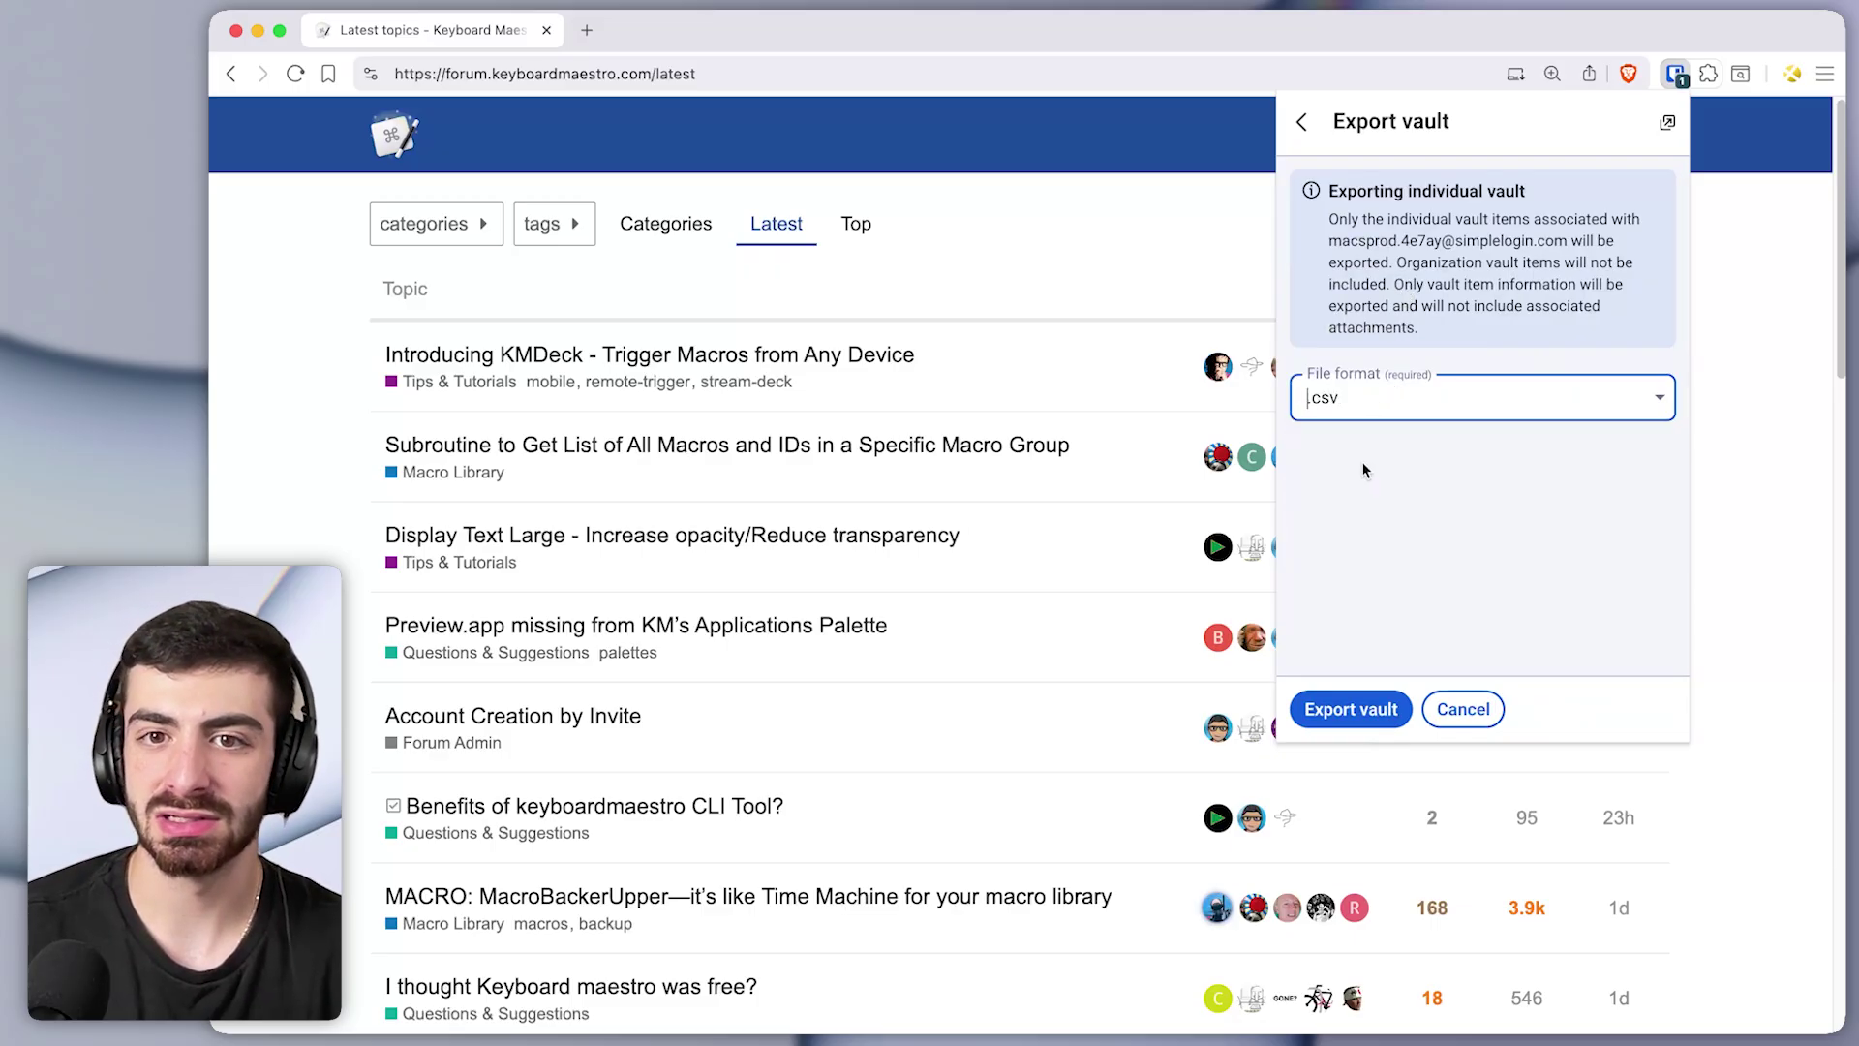
click(1339, 709)
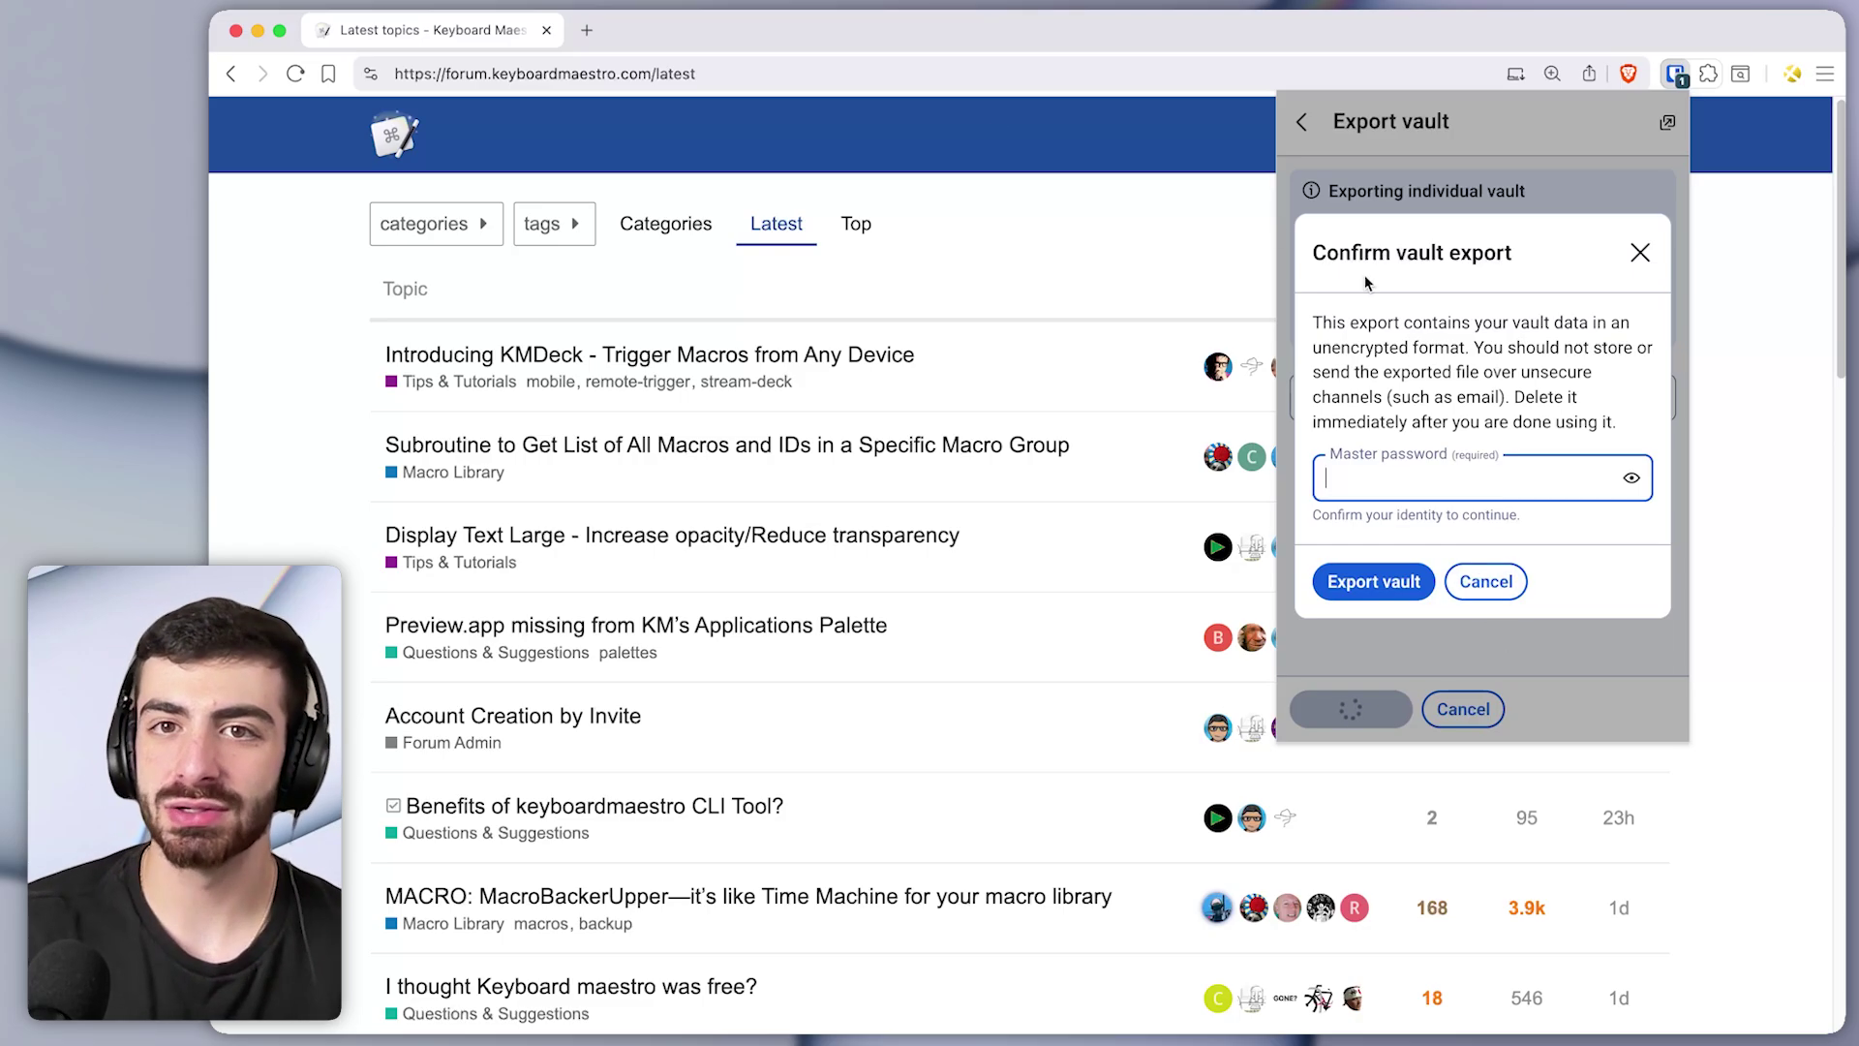
Cancel the vault export and return to Bitwarden's vault view
click(1639, 253)
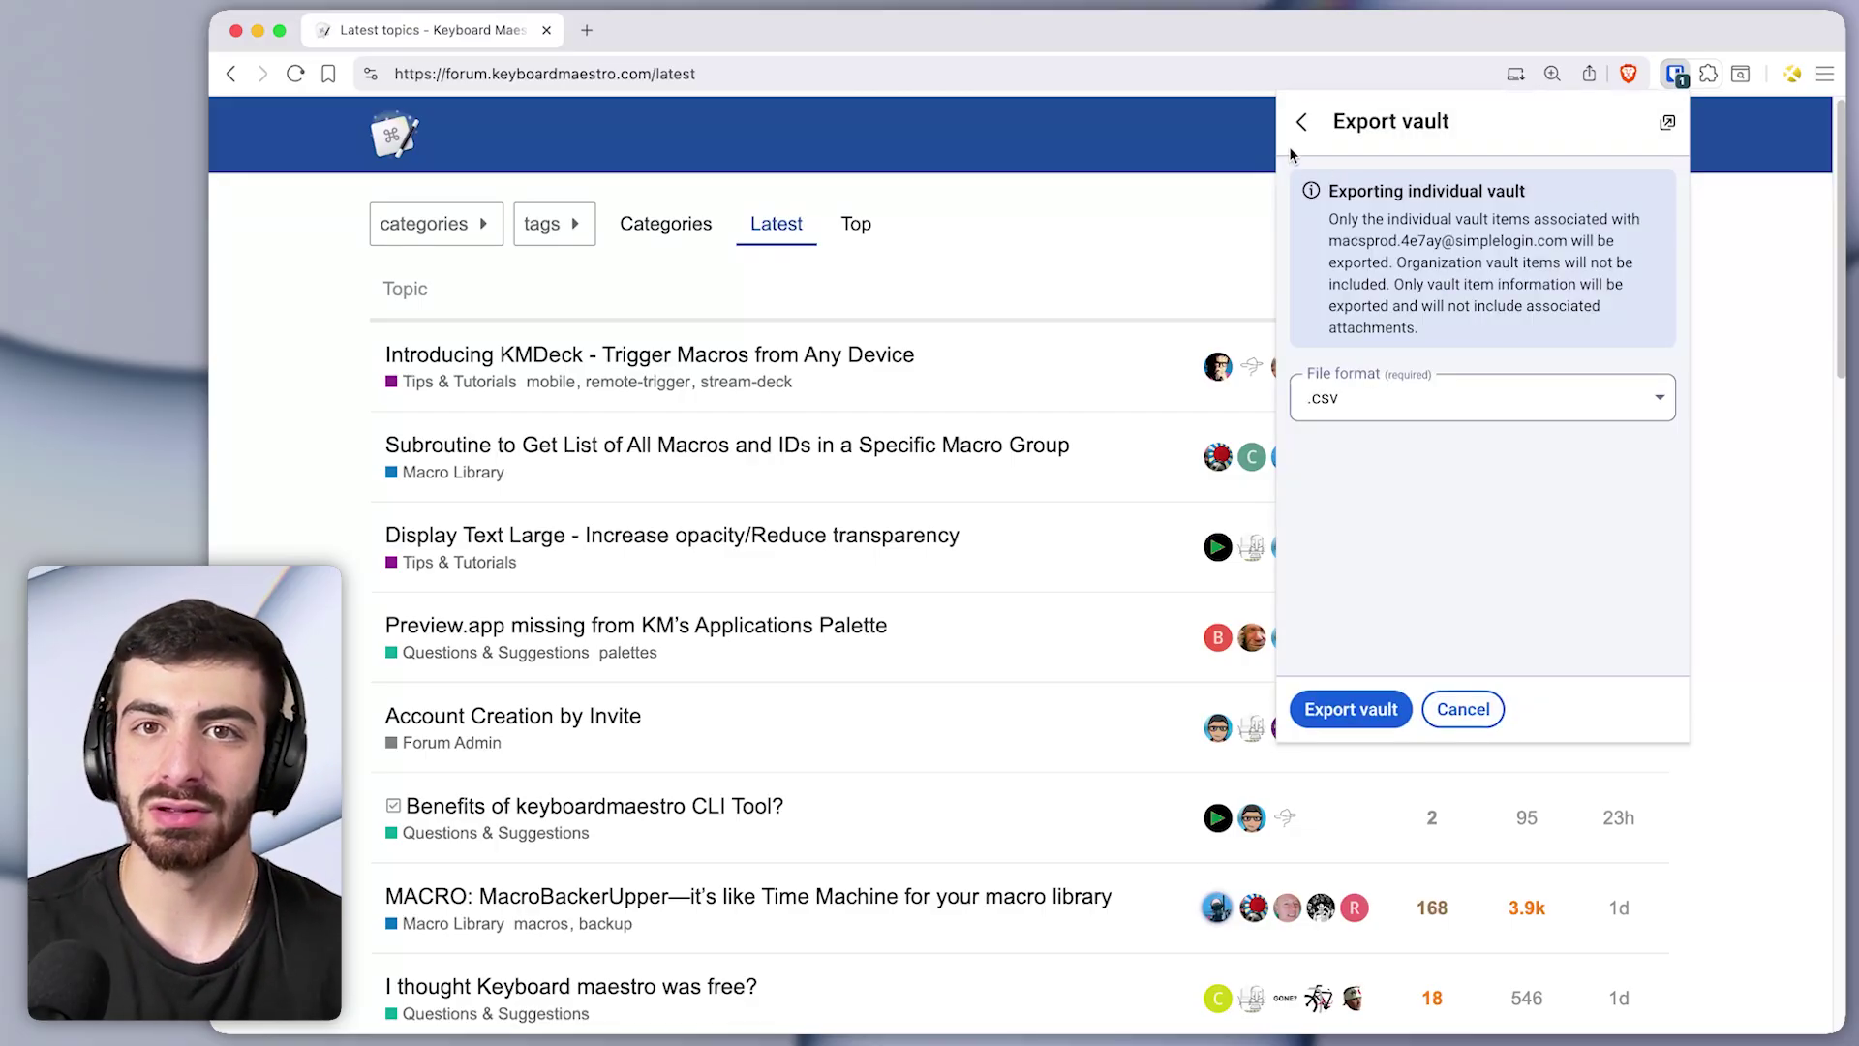
click(1301, 122)
click(1301, 122)
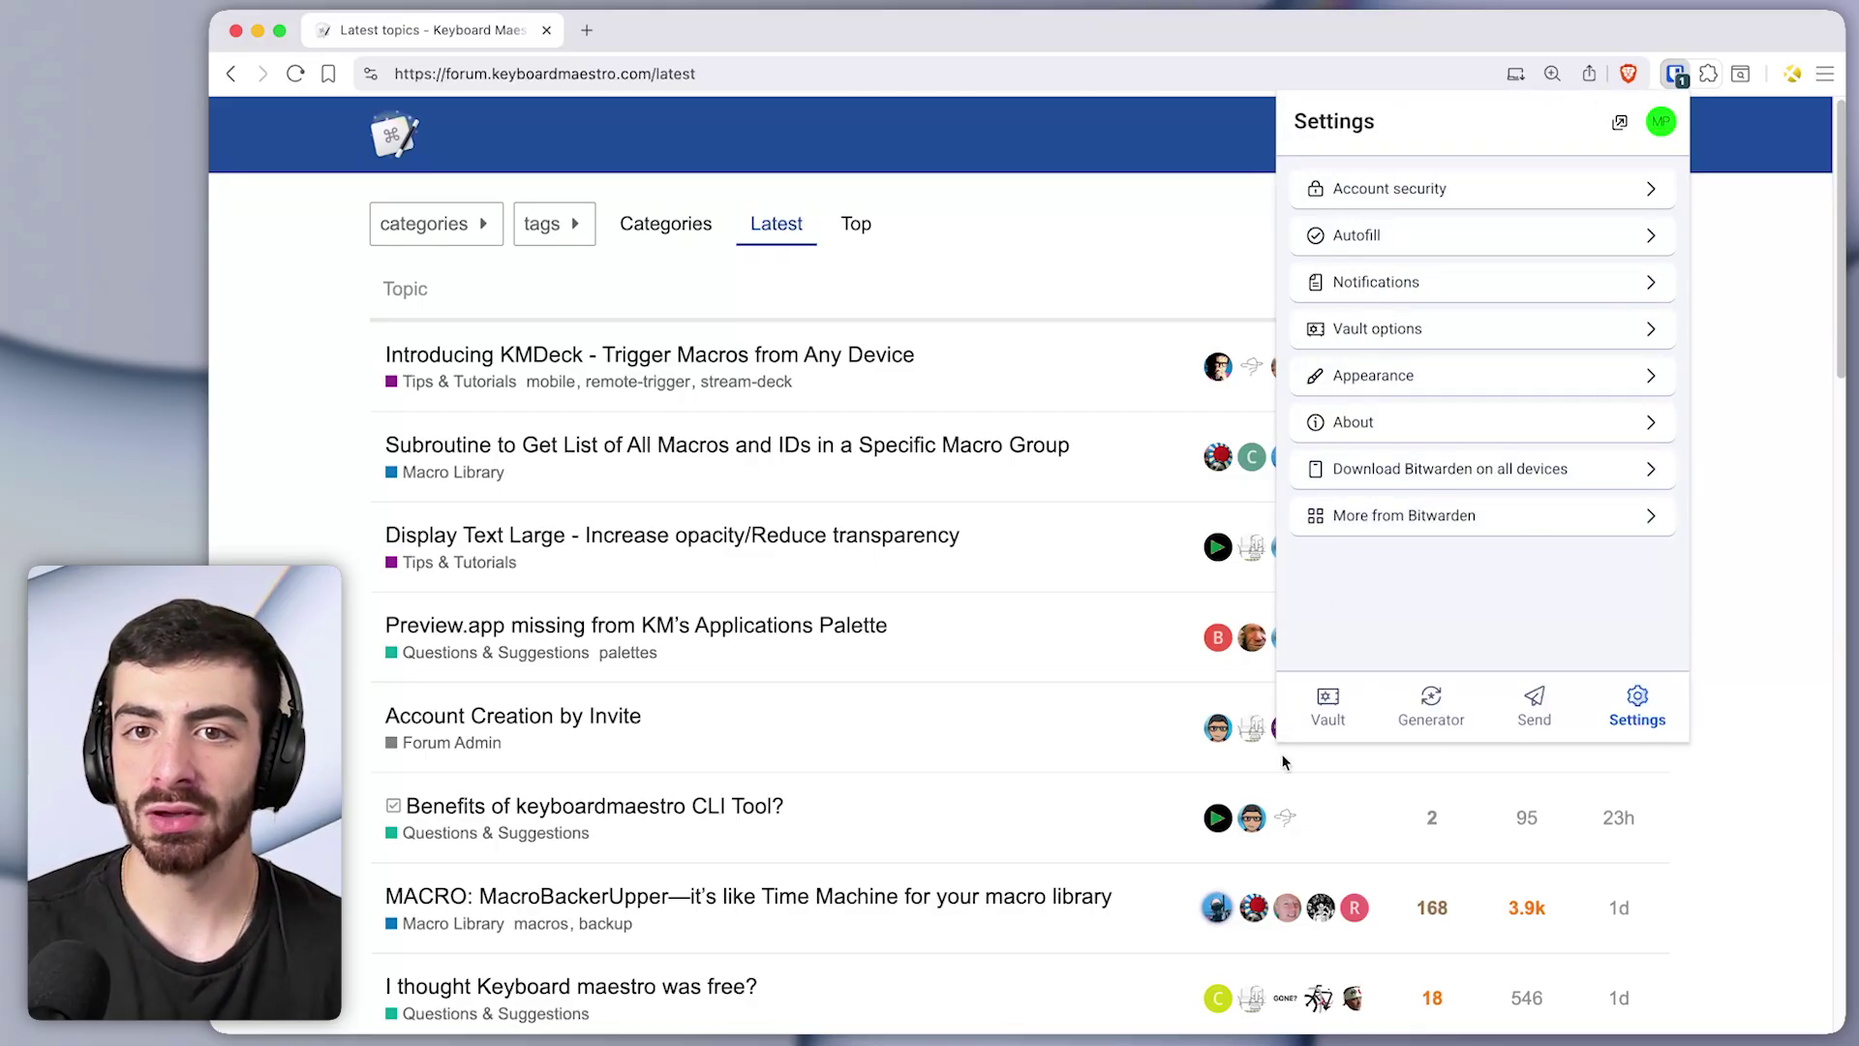
click(1327, 705)
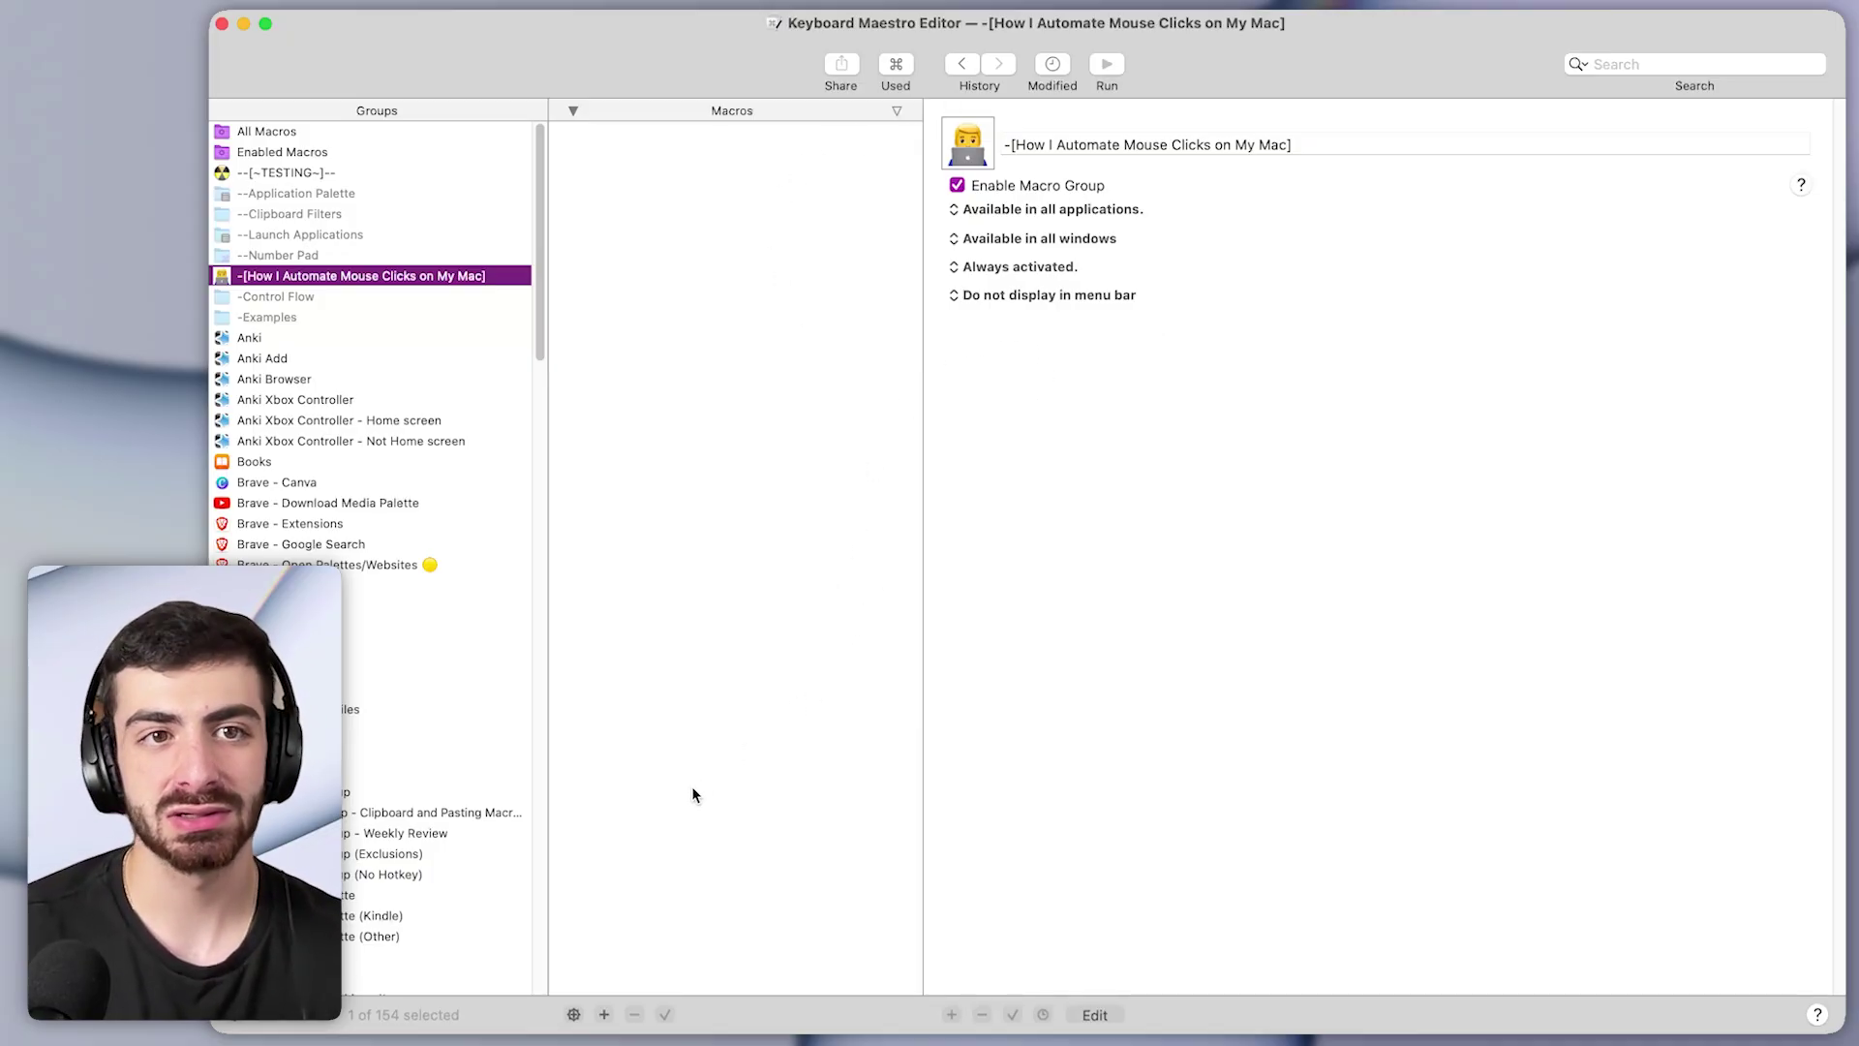
Create a macro named "Method 1 - Record Mouse Clicks" in the "-[How I Automate Mouse Clicks on My Mac]" group in Keyboard Maestro
click(604, 1014)
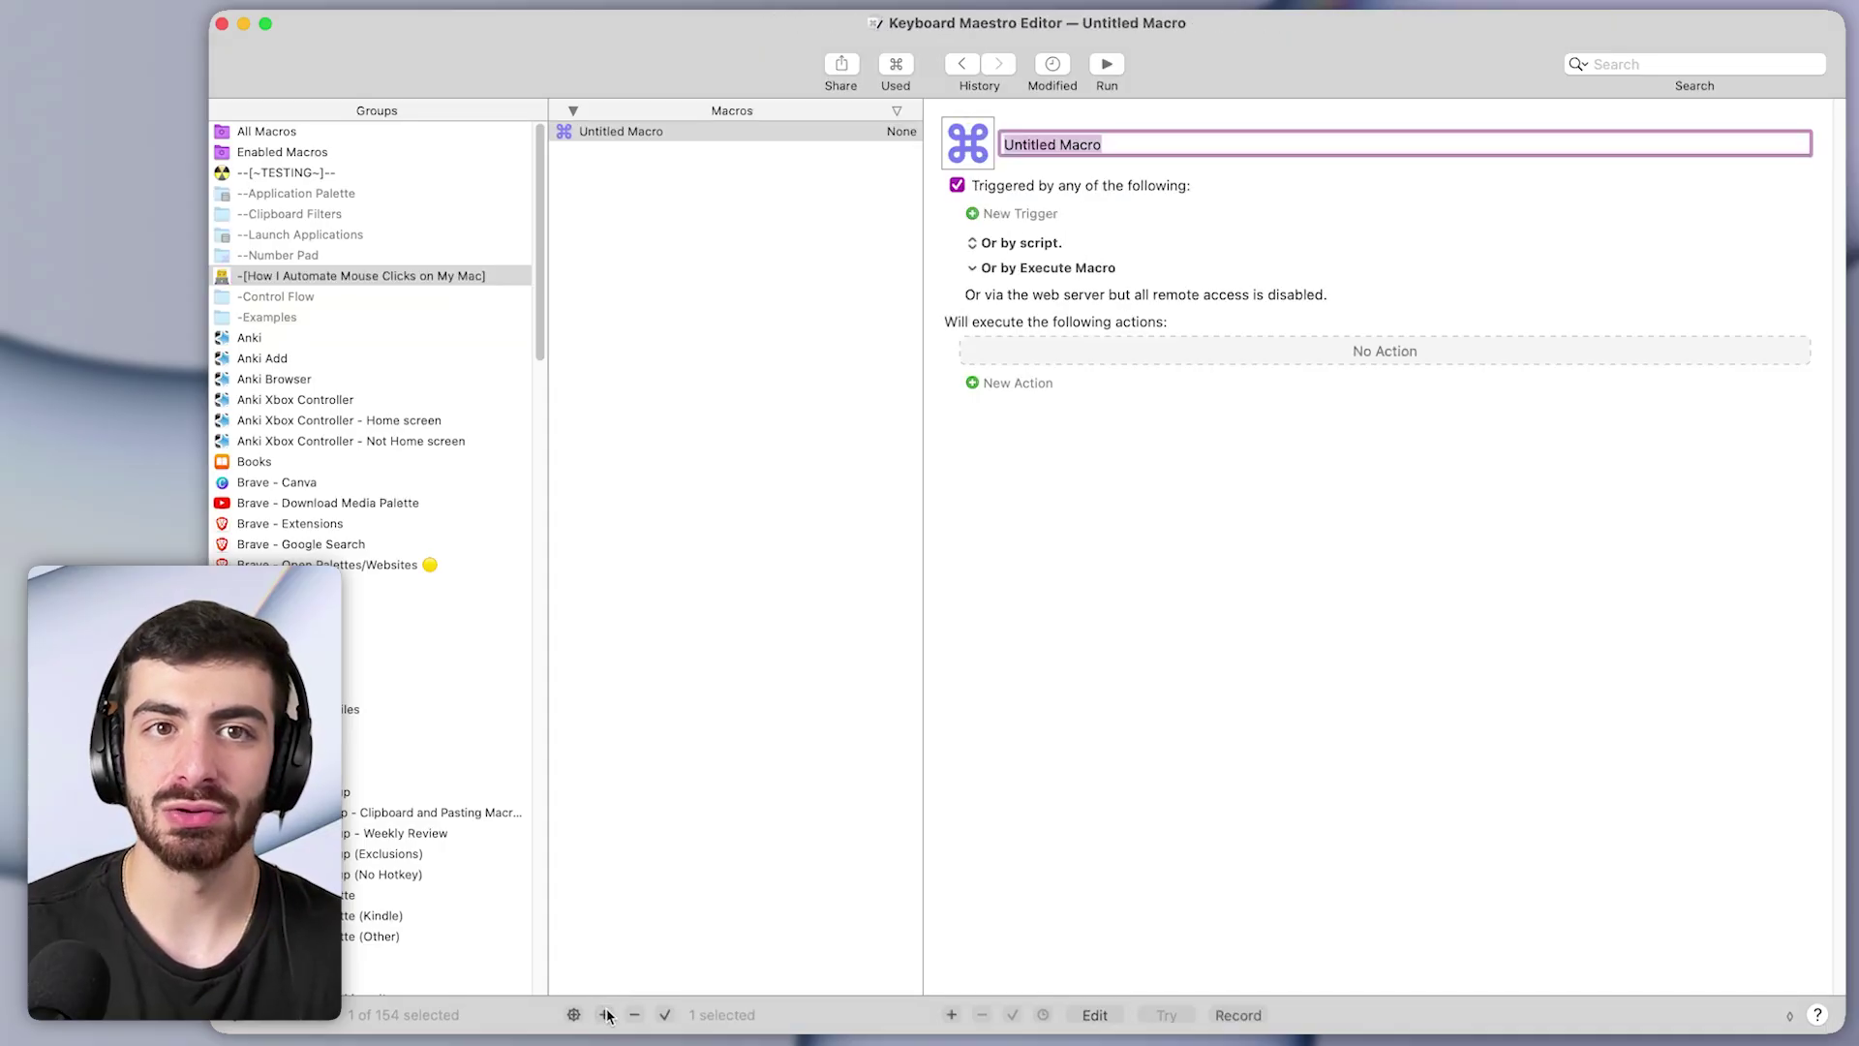
text(M)
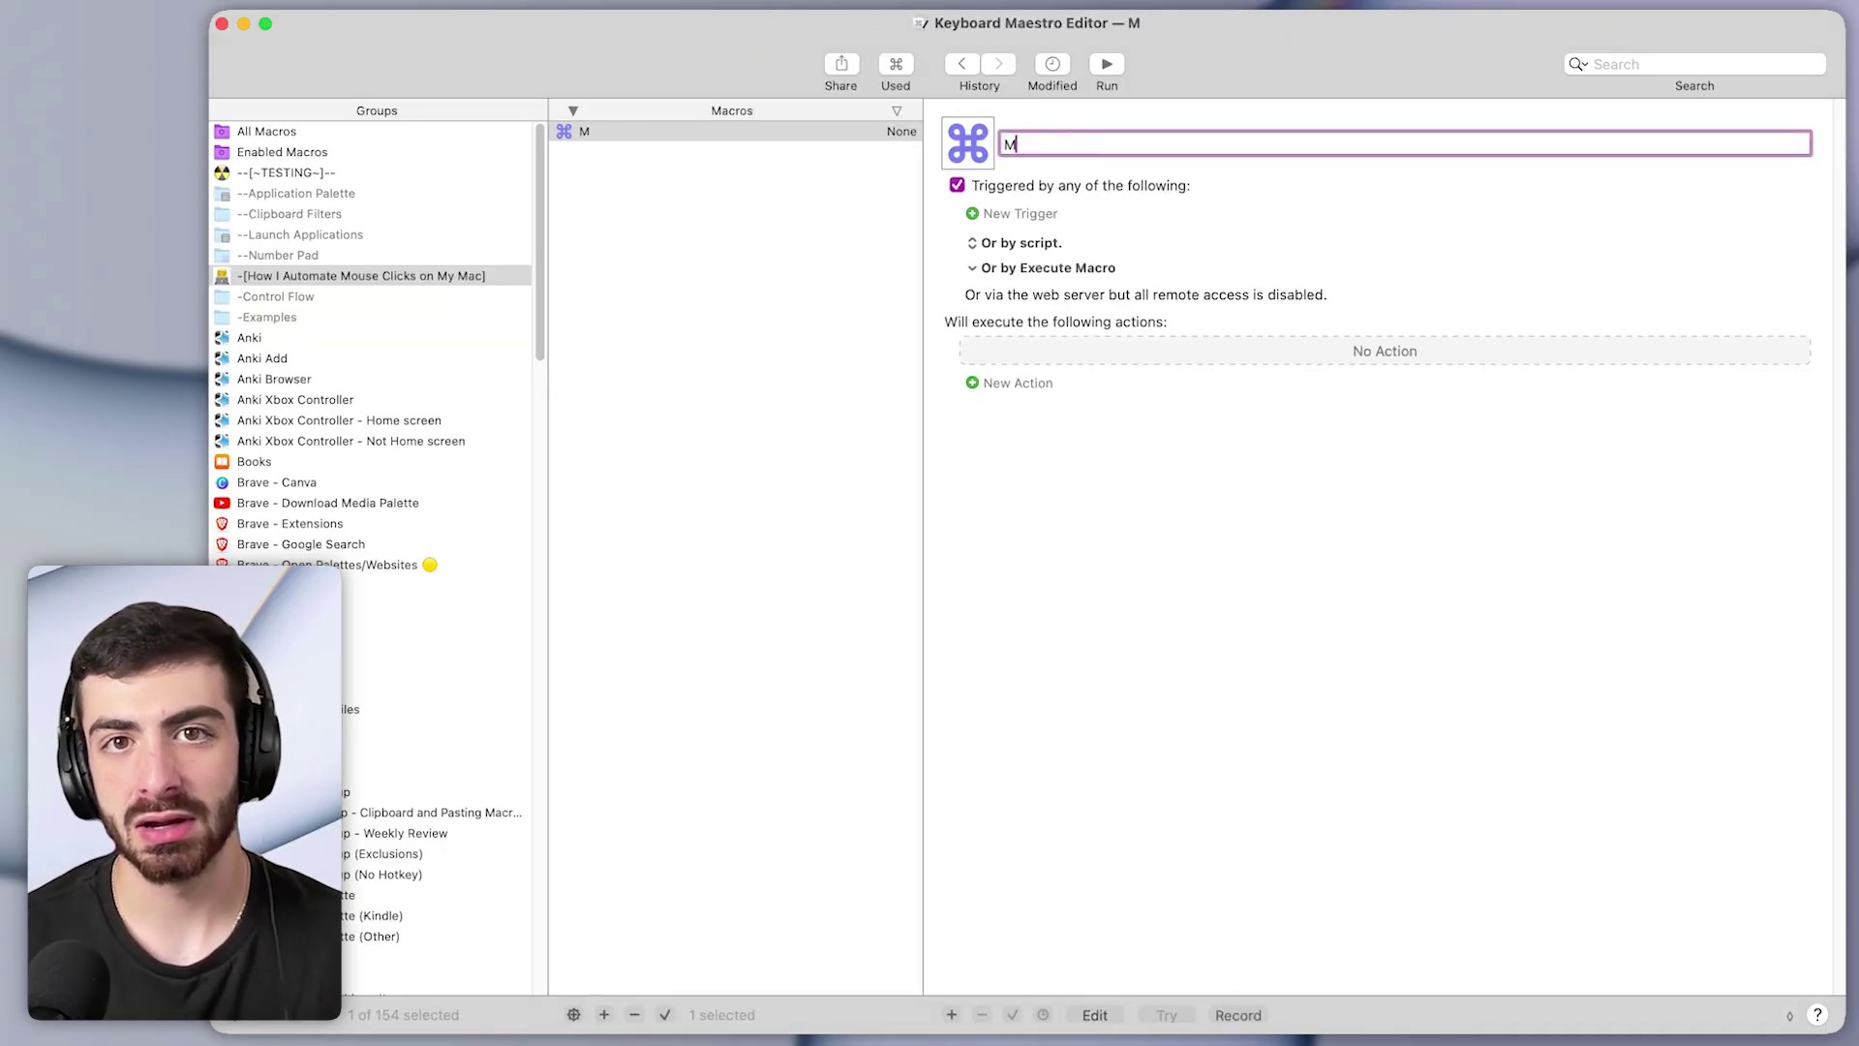
text(ethod 1 - T)
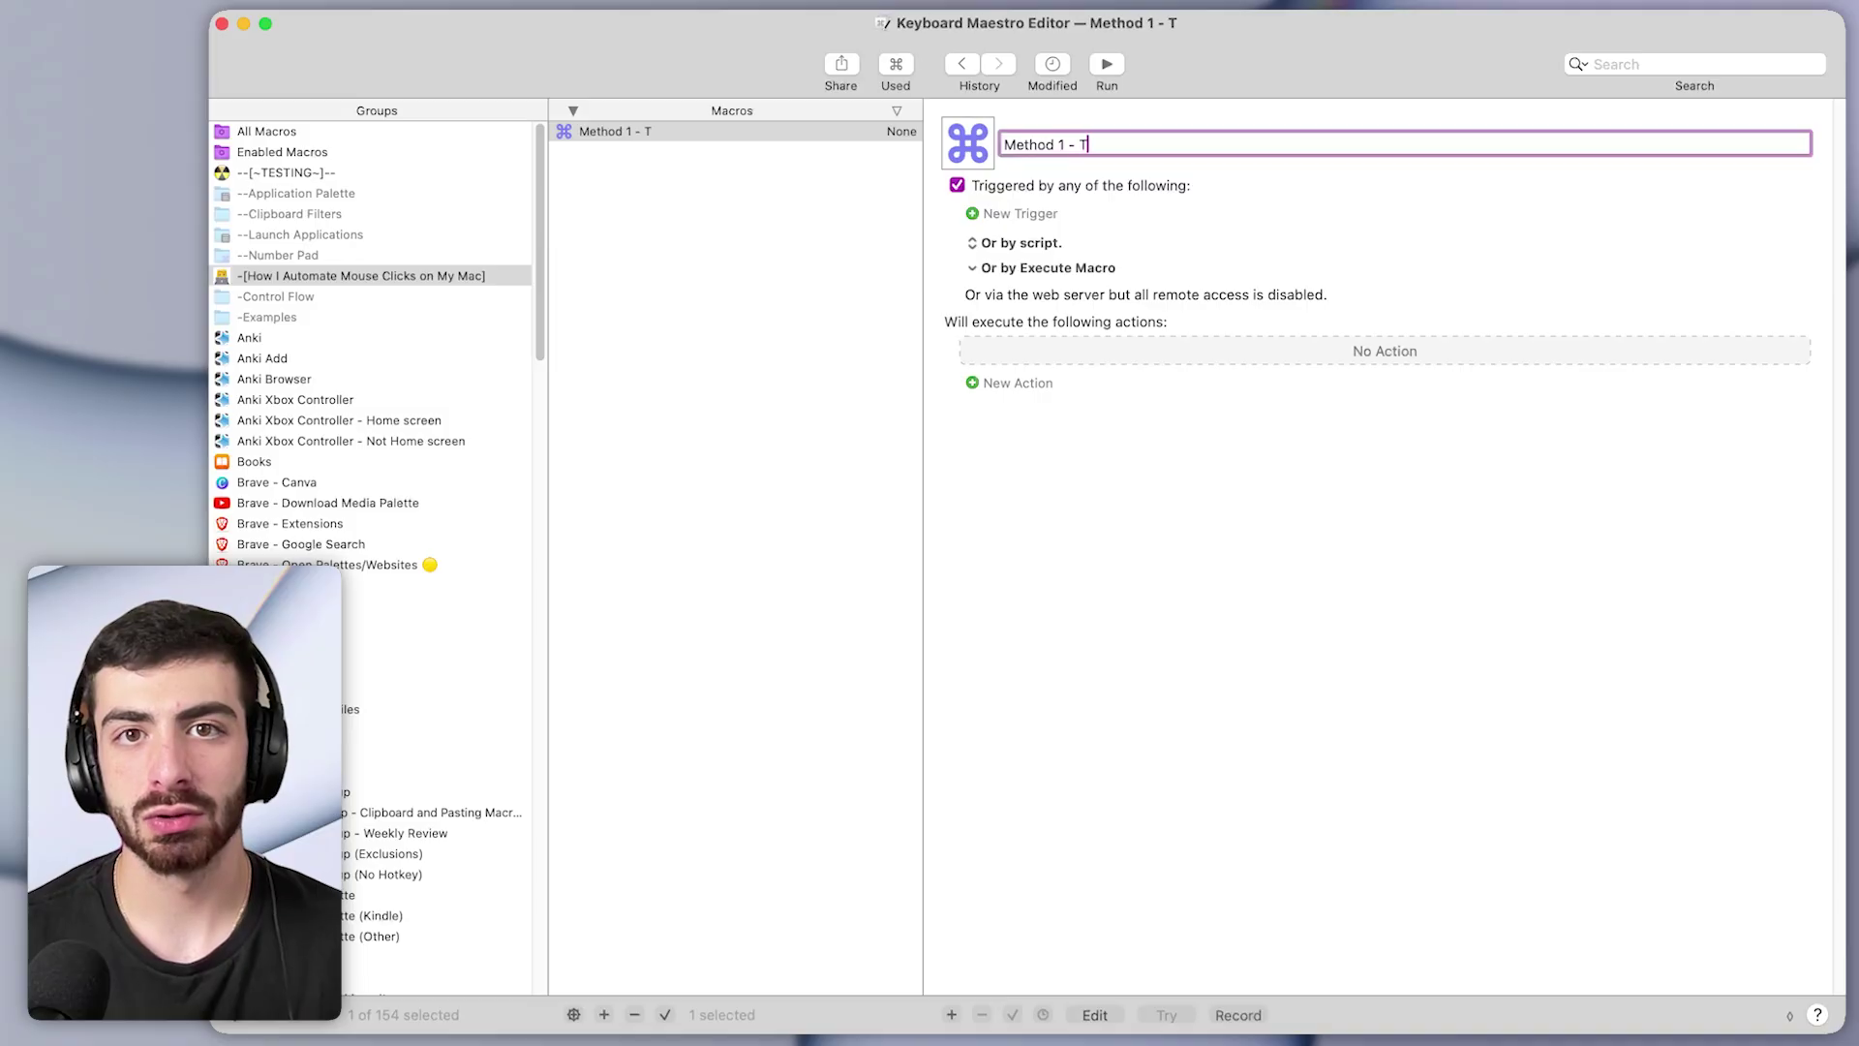
key(BackSpace)
text(Record Mouse )
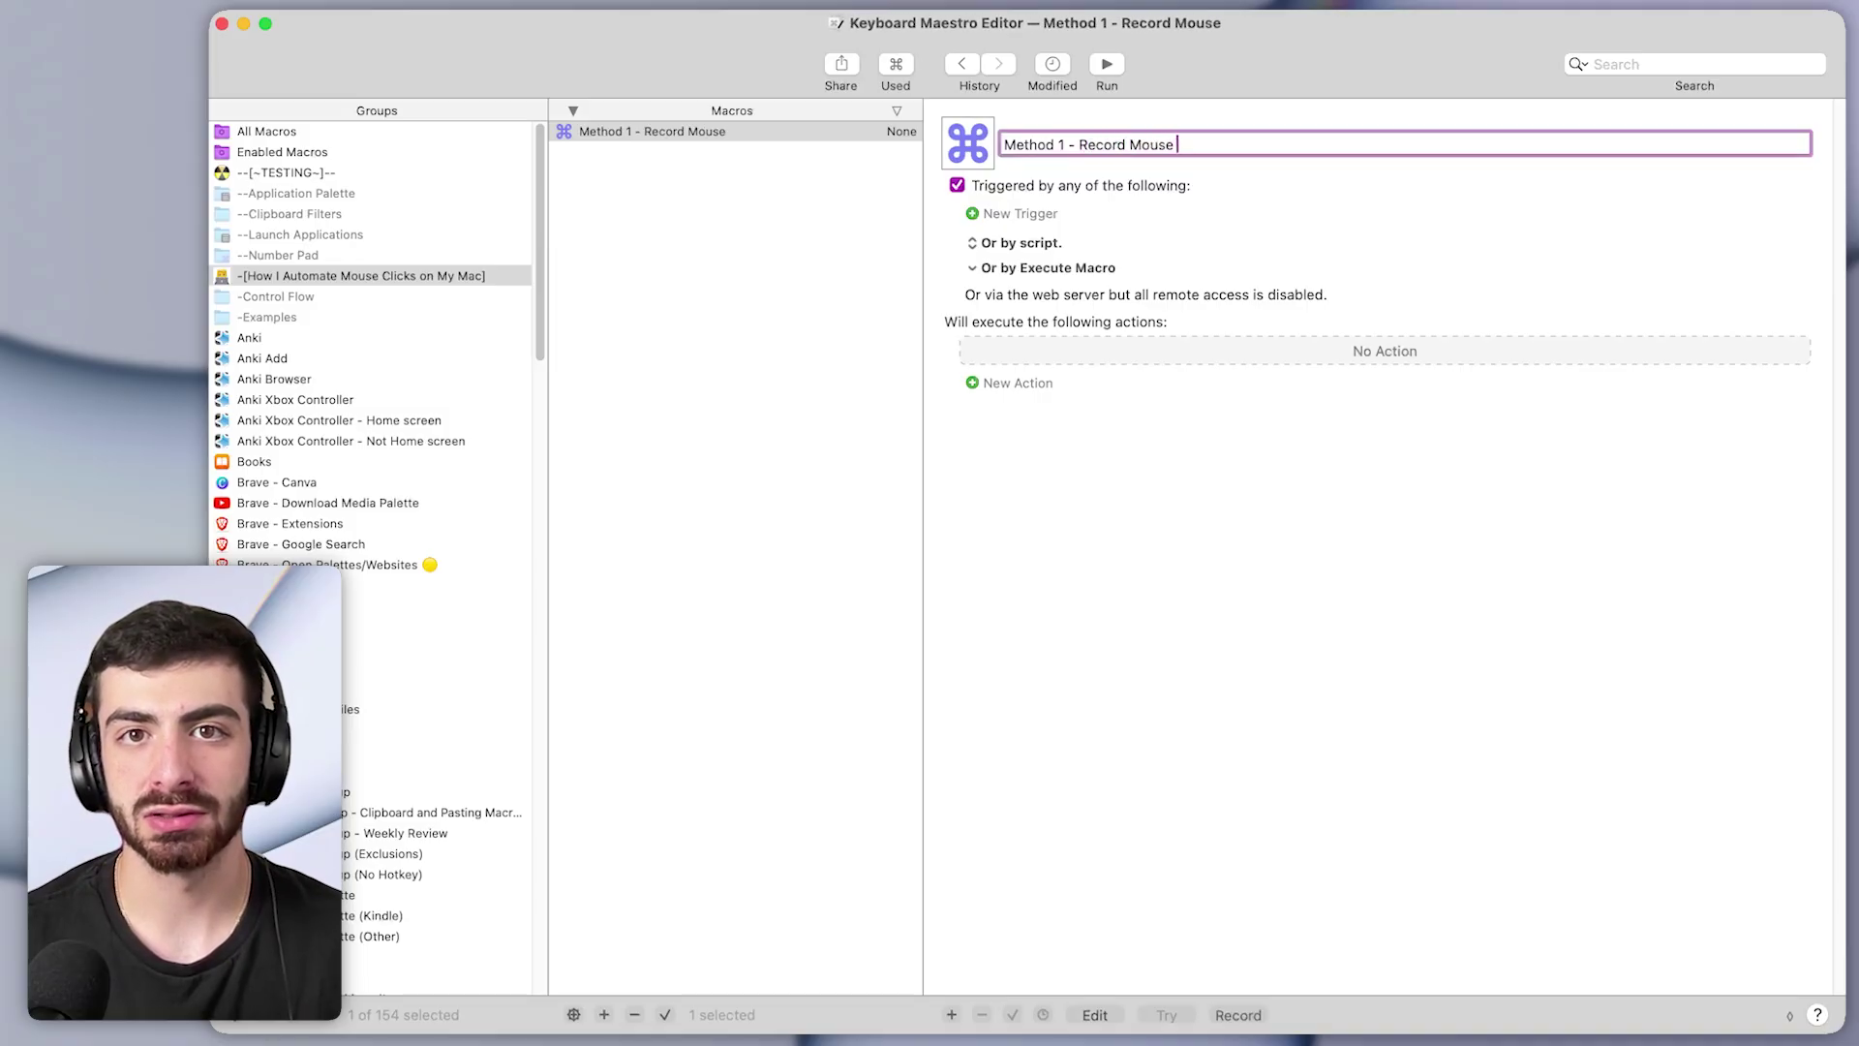
text(Clicks)
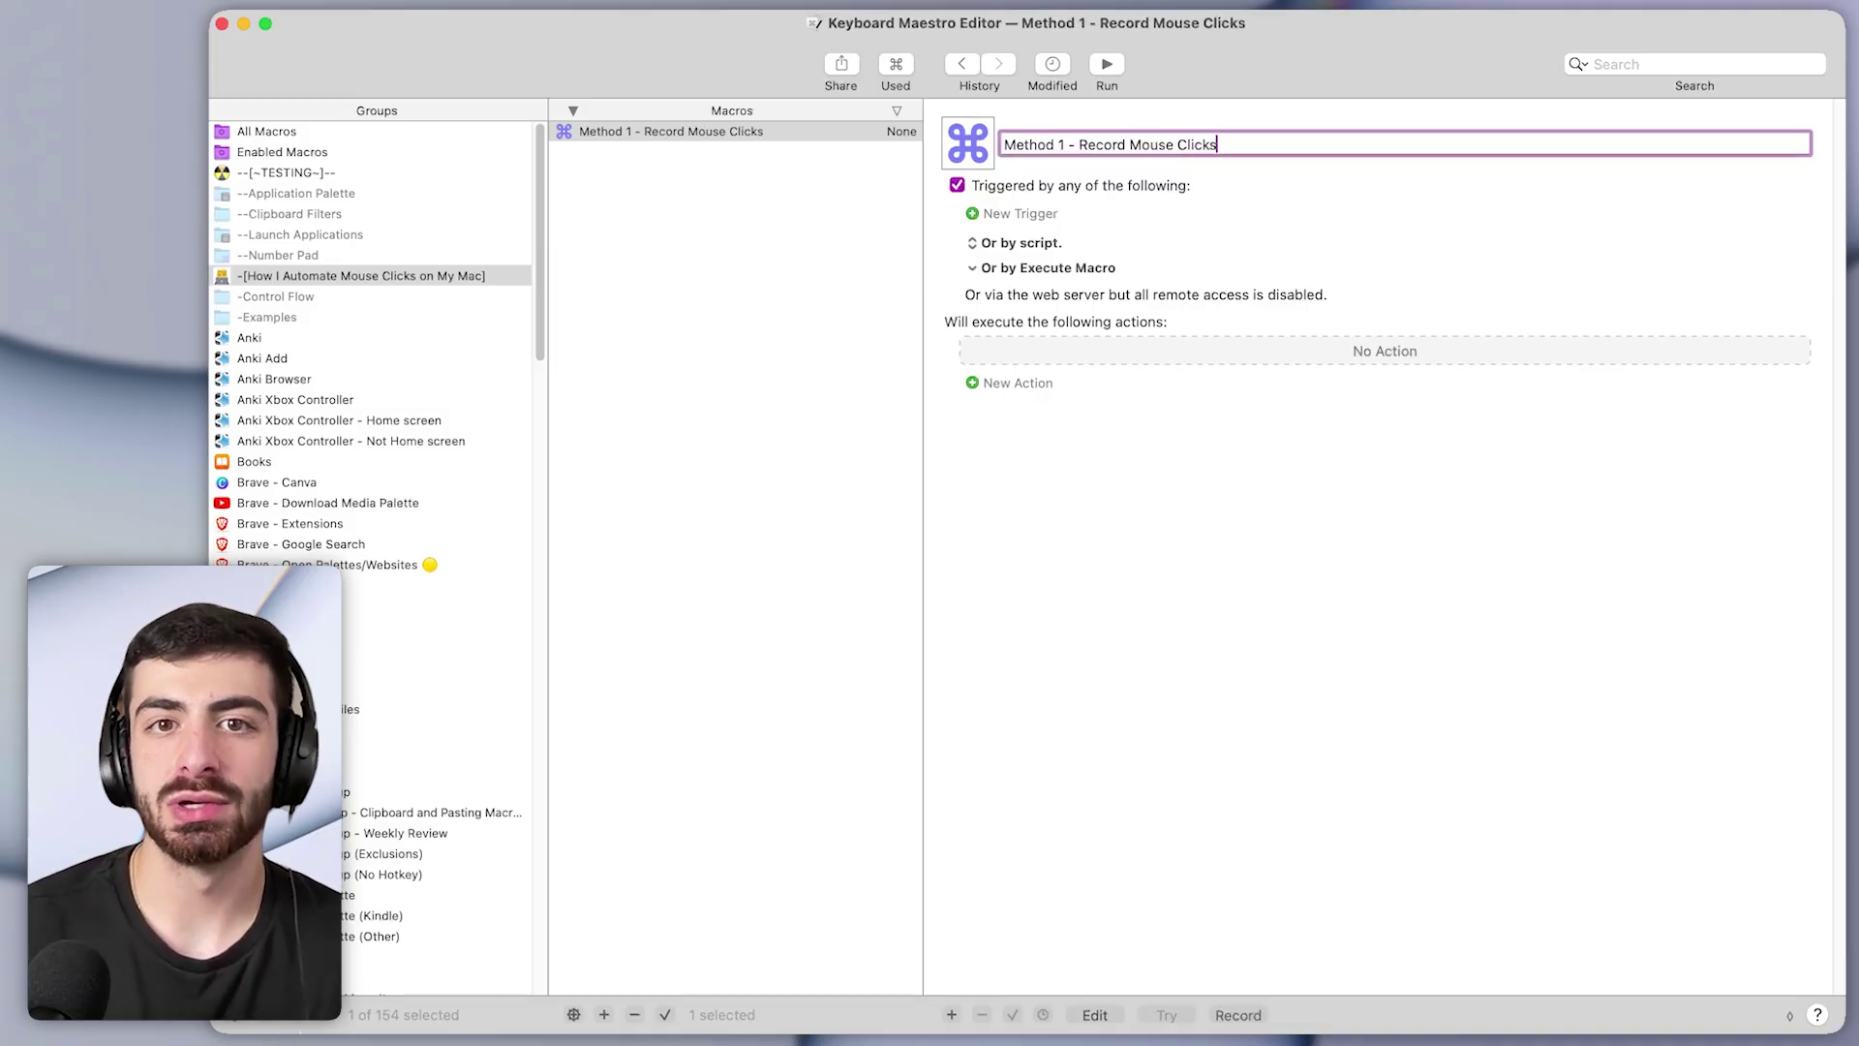
Record a trial sequence into the macro: a mouse click, a Space keystroke and another mouse click
click(1239, 1014)
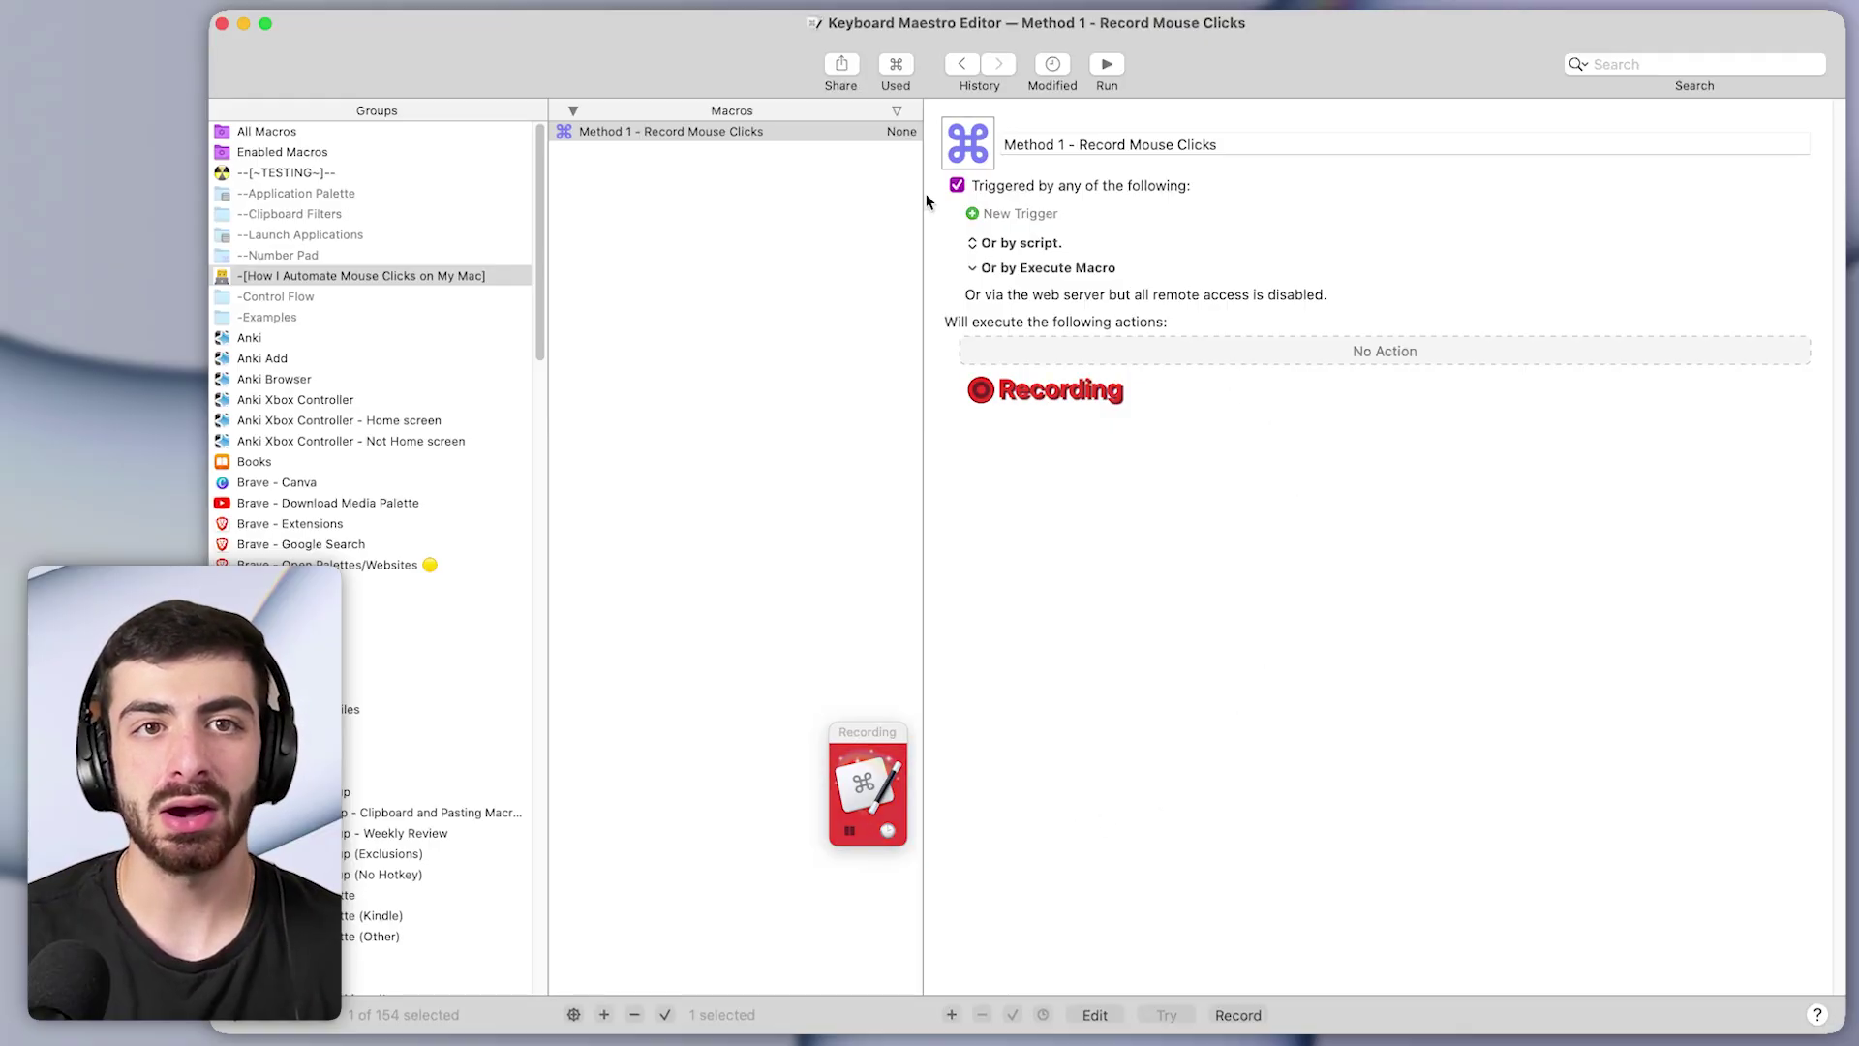
click(821, 411)
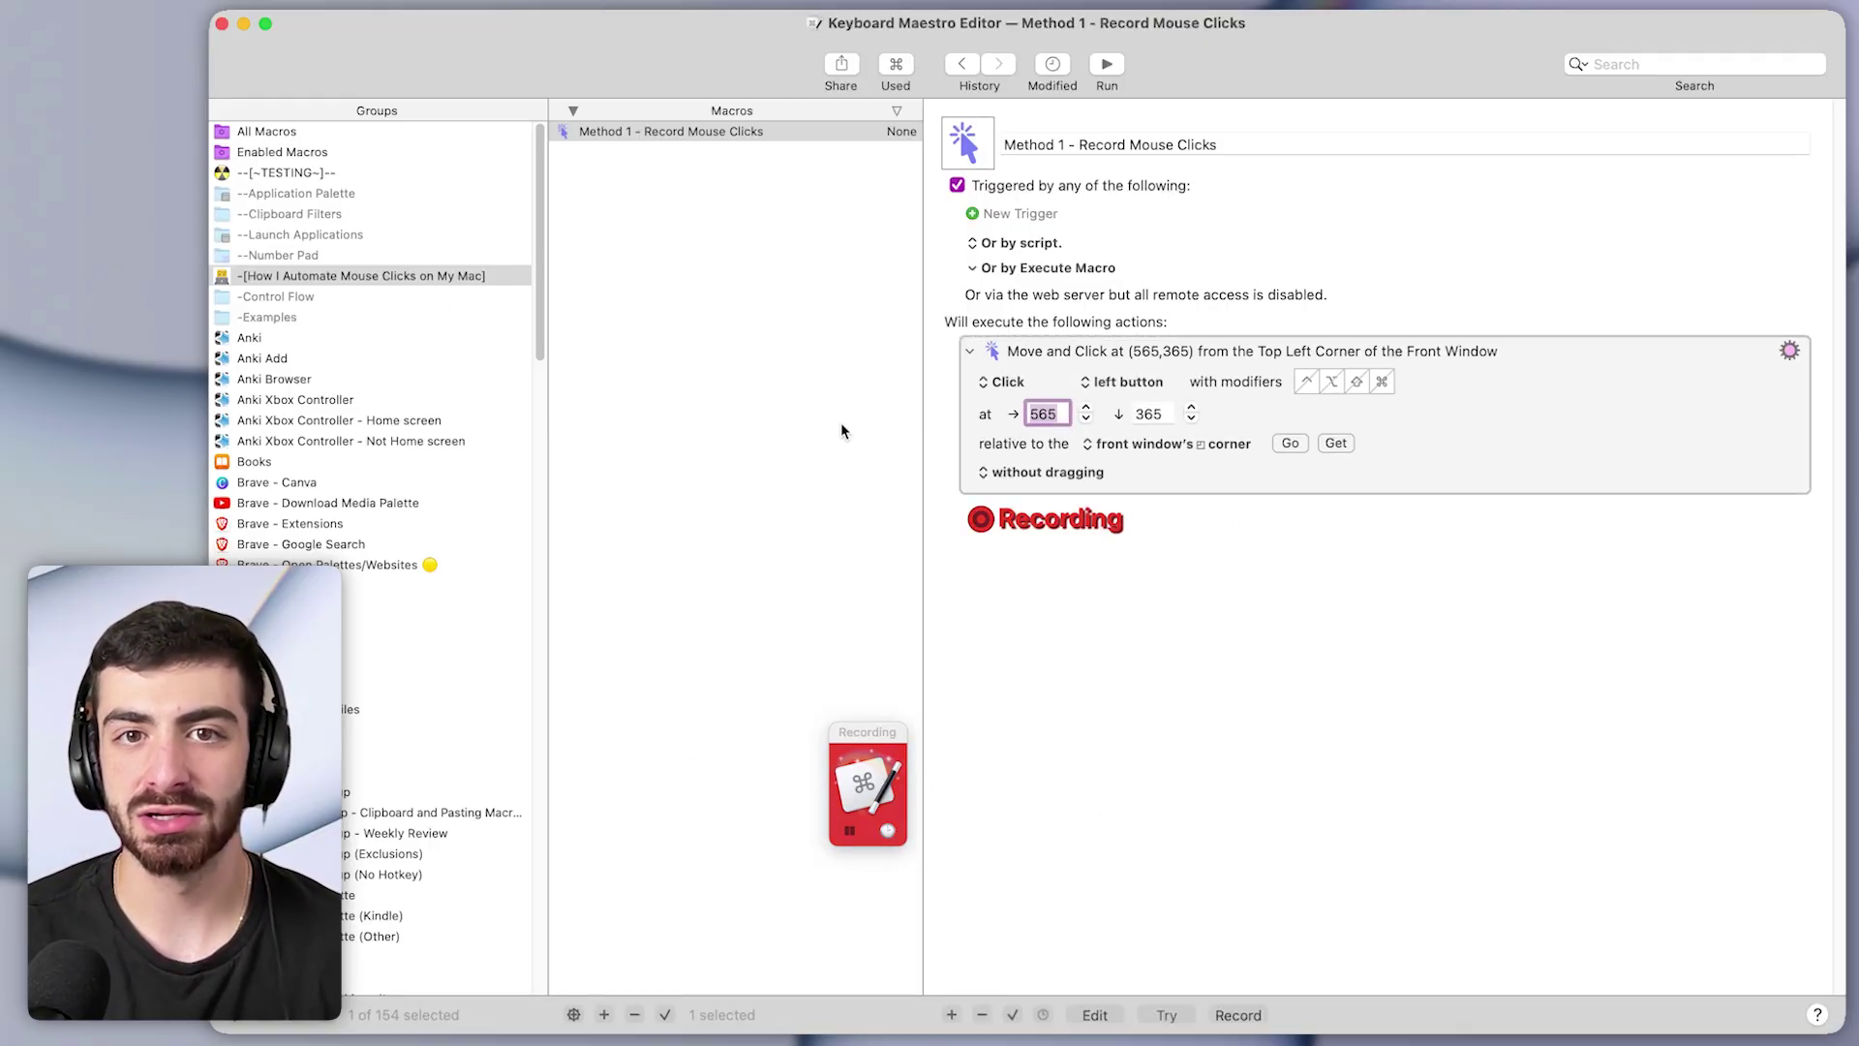
key(space)
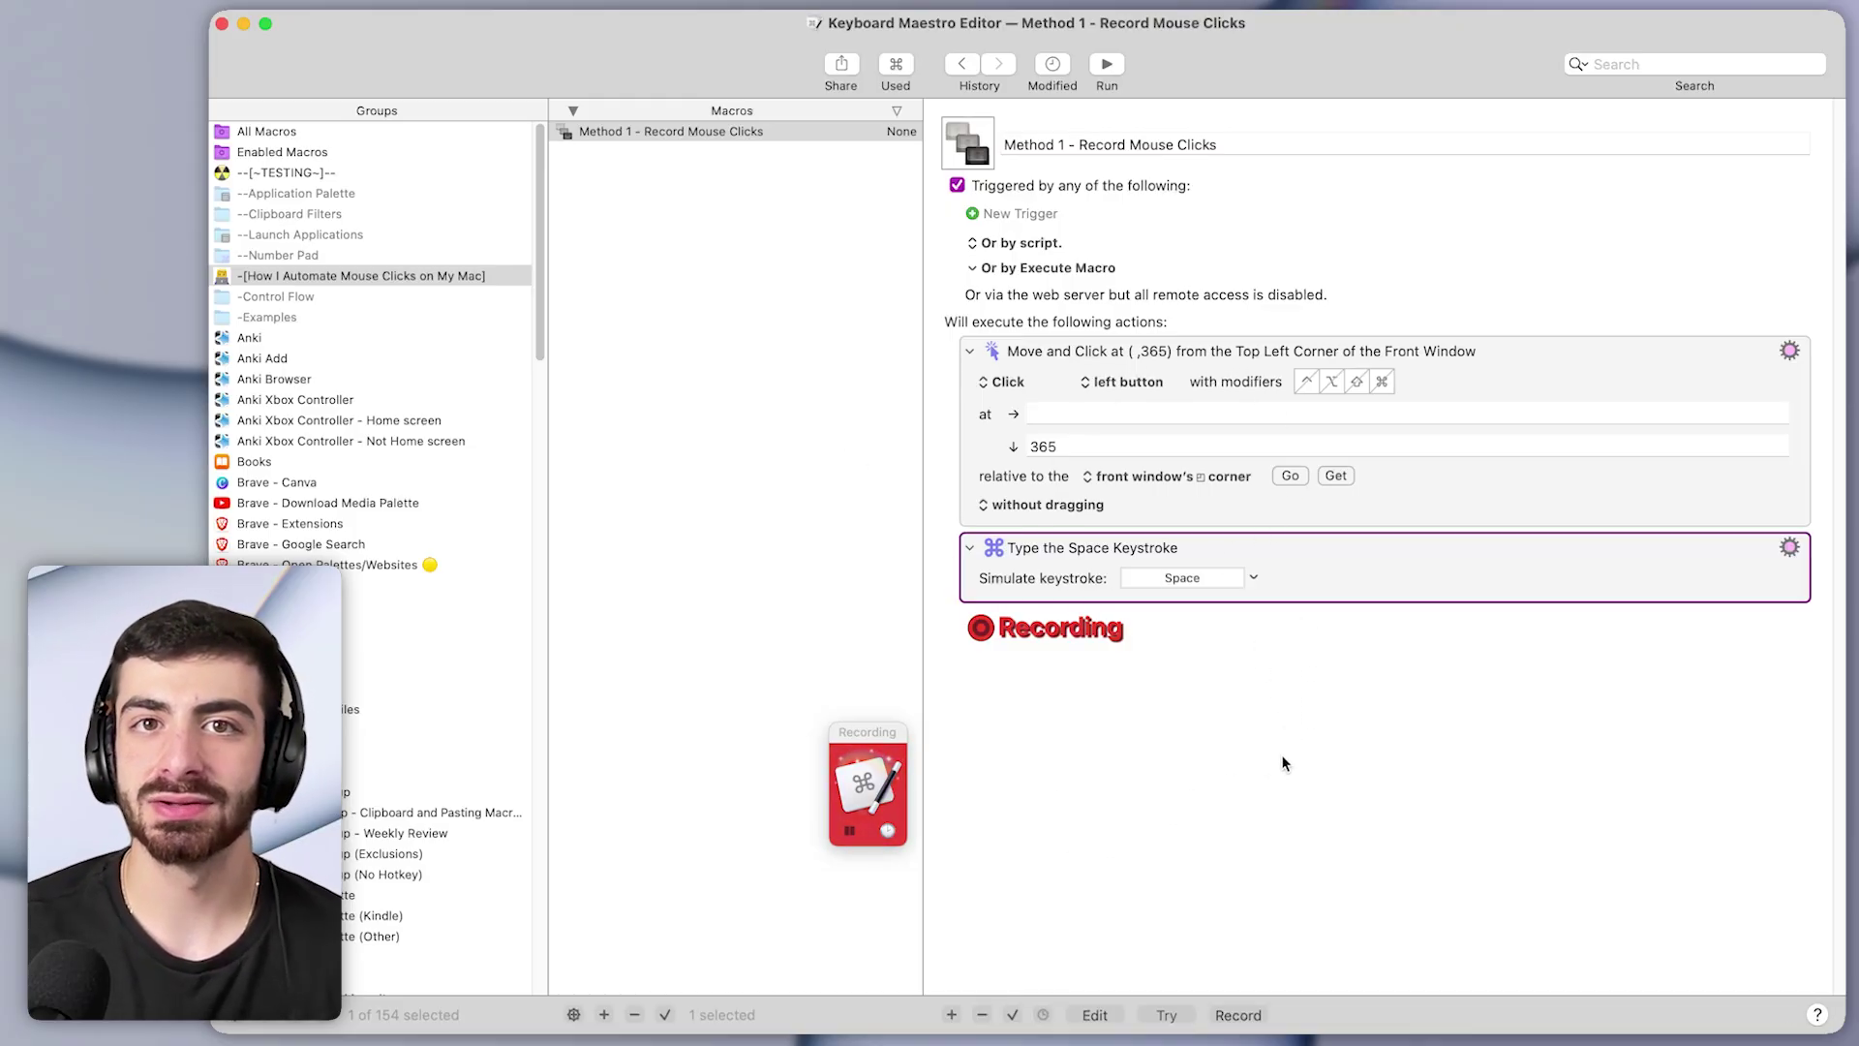
click(802, 428)
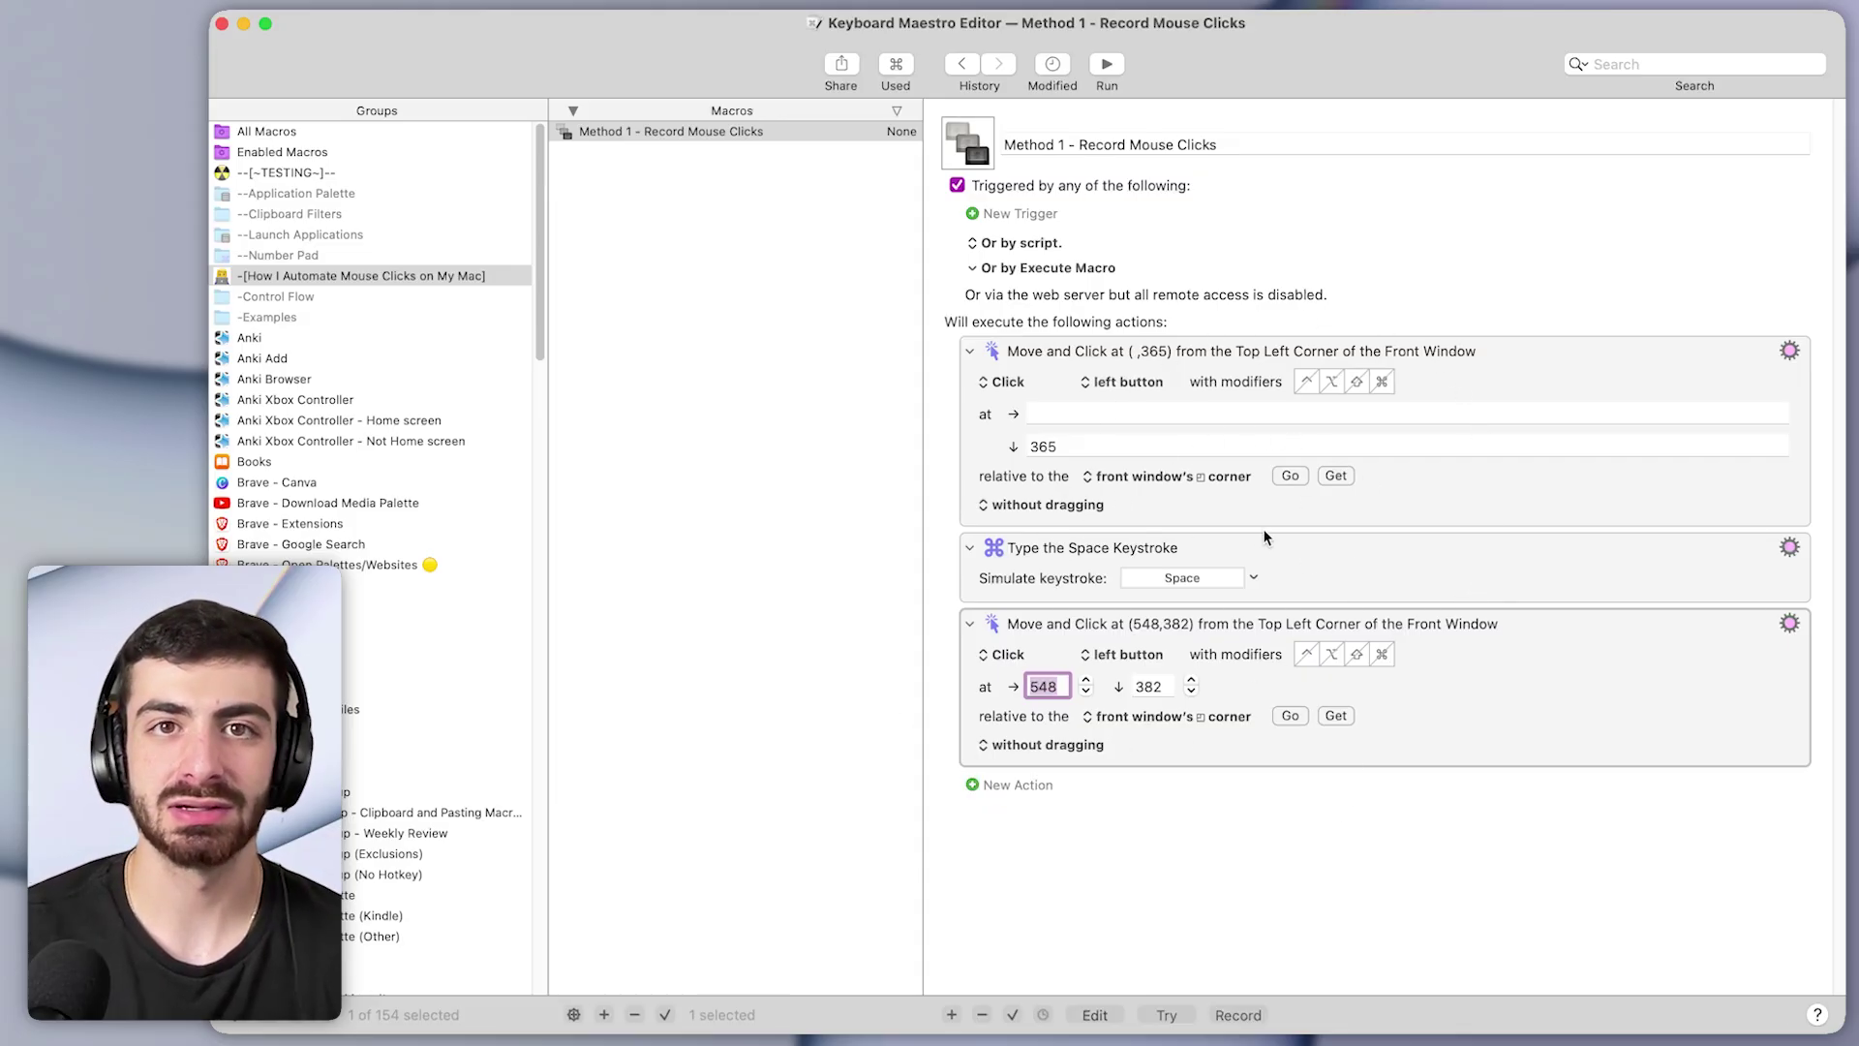
Delete all three trial actions recorded in the macro
click(1410, 666)
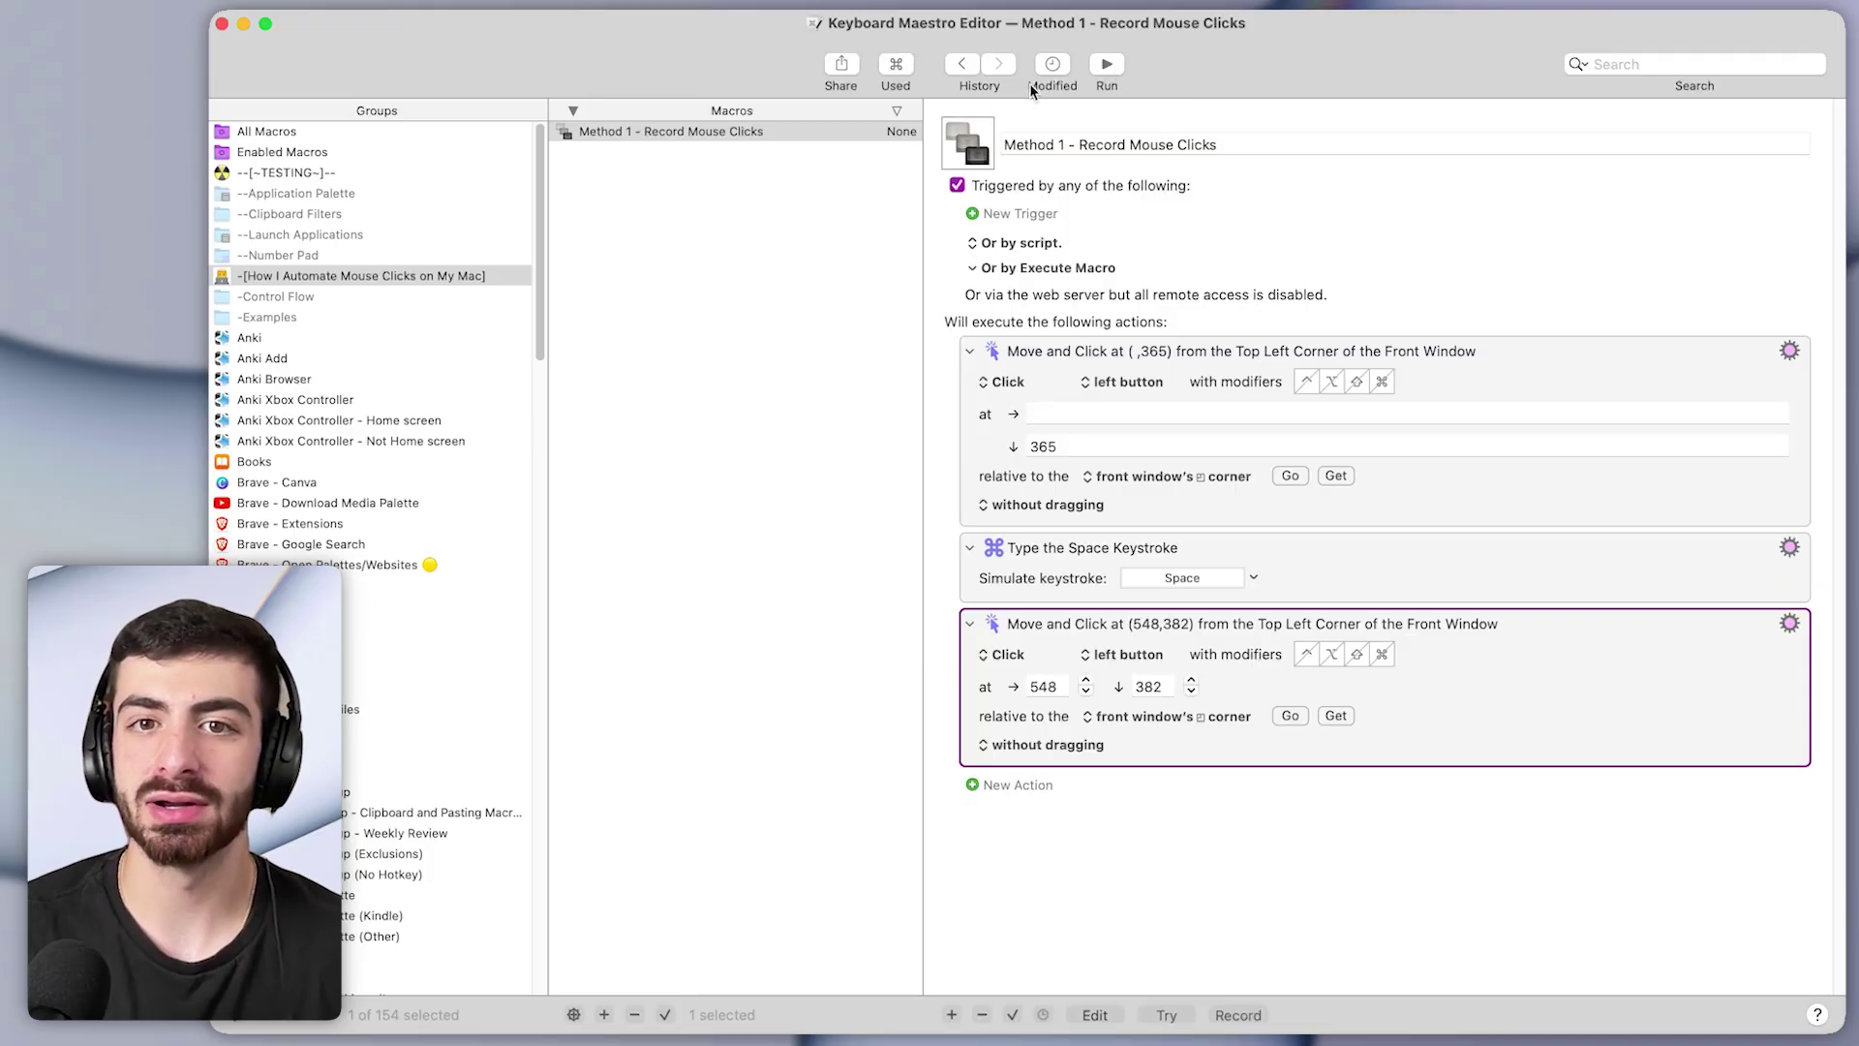
shift+click(1387, 521)
key(Delete)
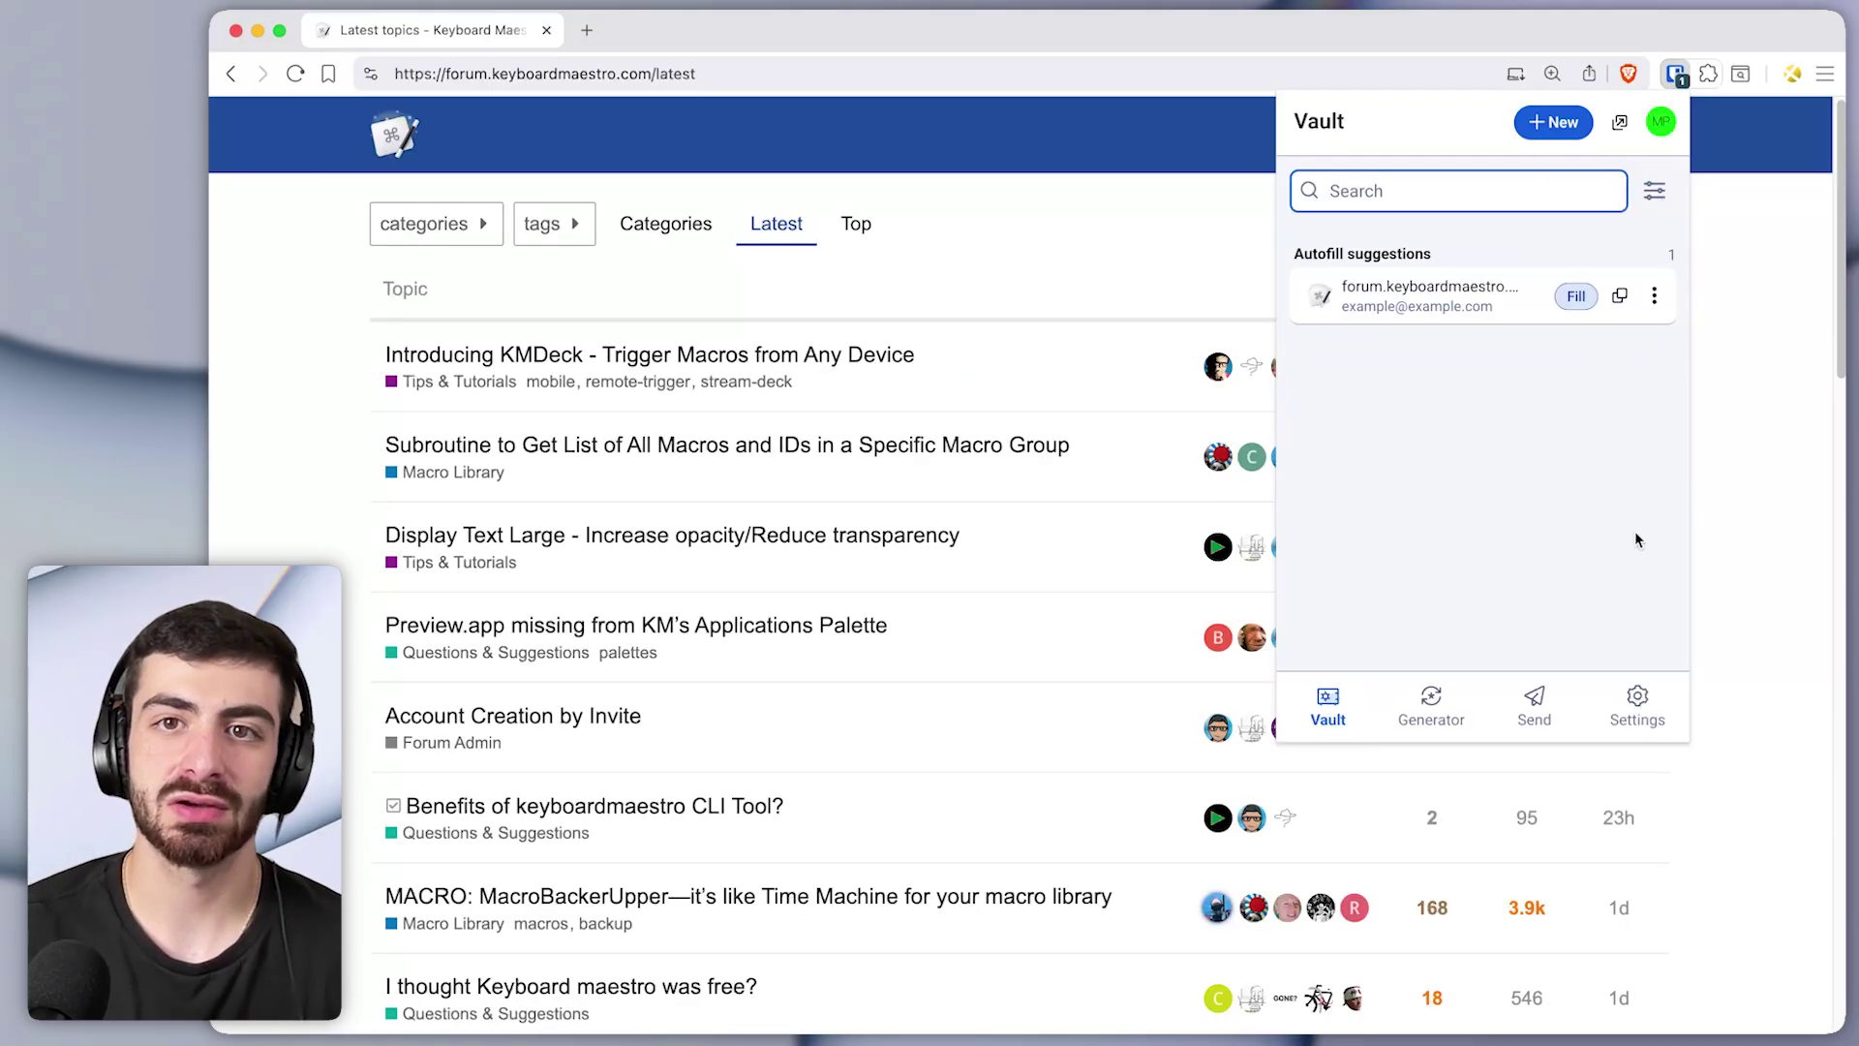
Close the Bitwarden popup, start recording the emptied macro in Keyboard Maestro, and activate Brave Browser as its first action
click(1737, 402)
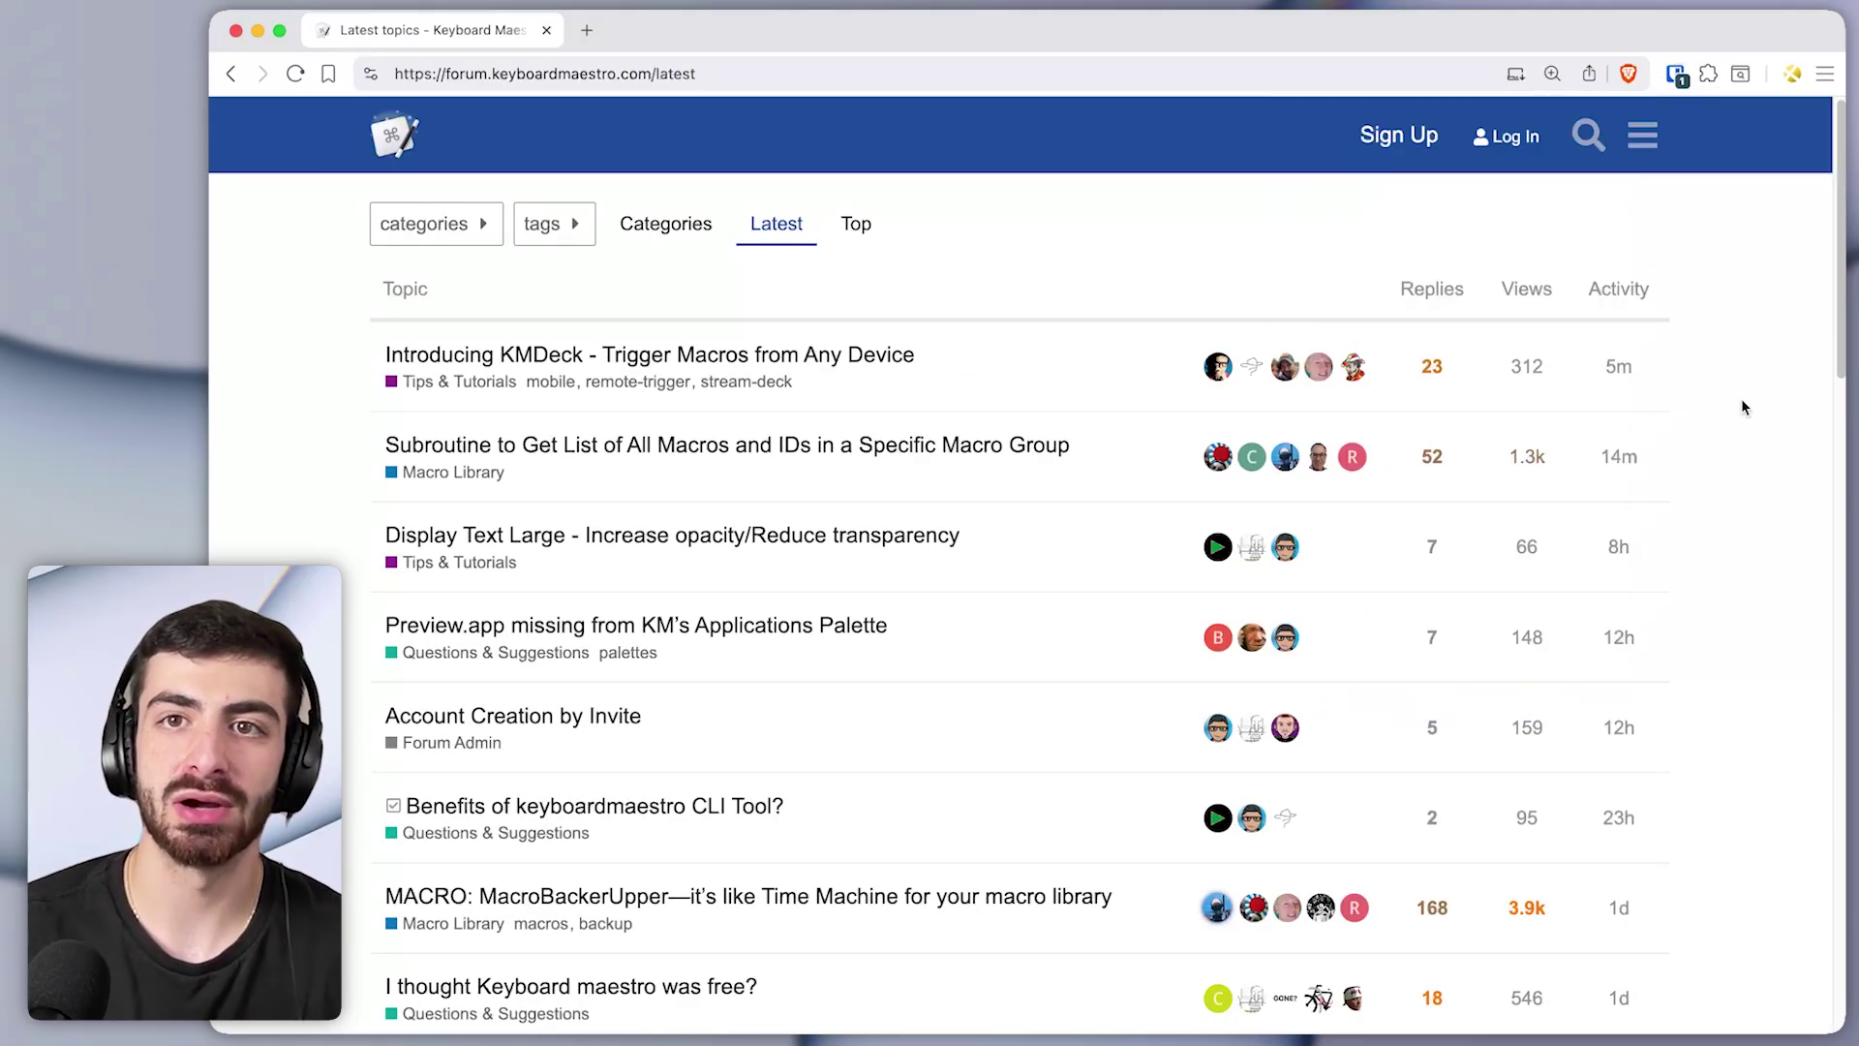
key(super+Tab)
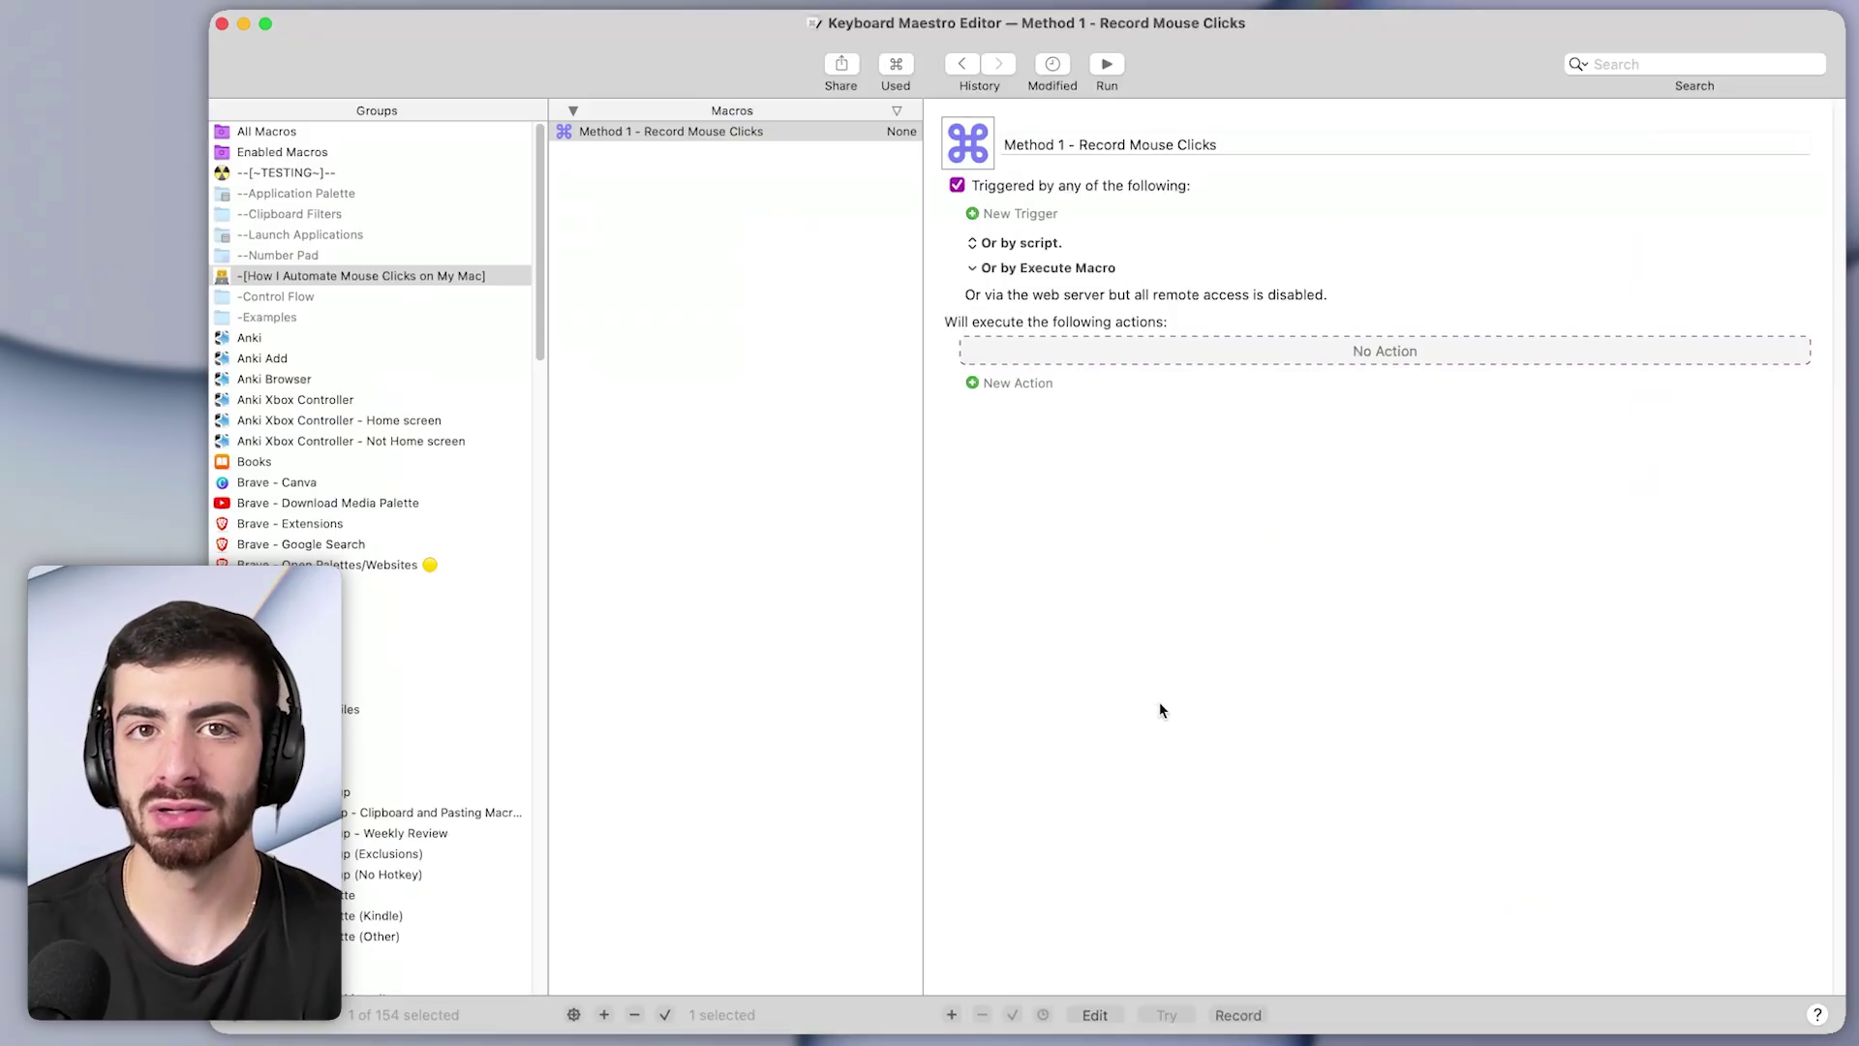
click(1232, 1014)
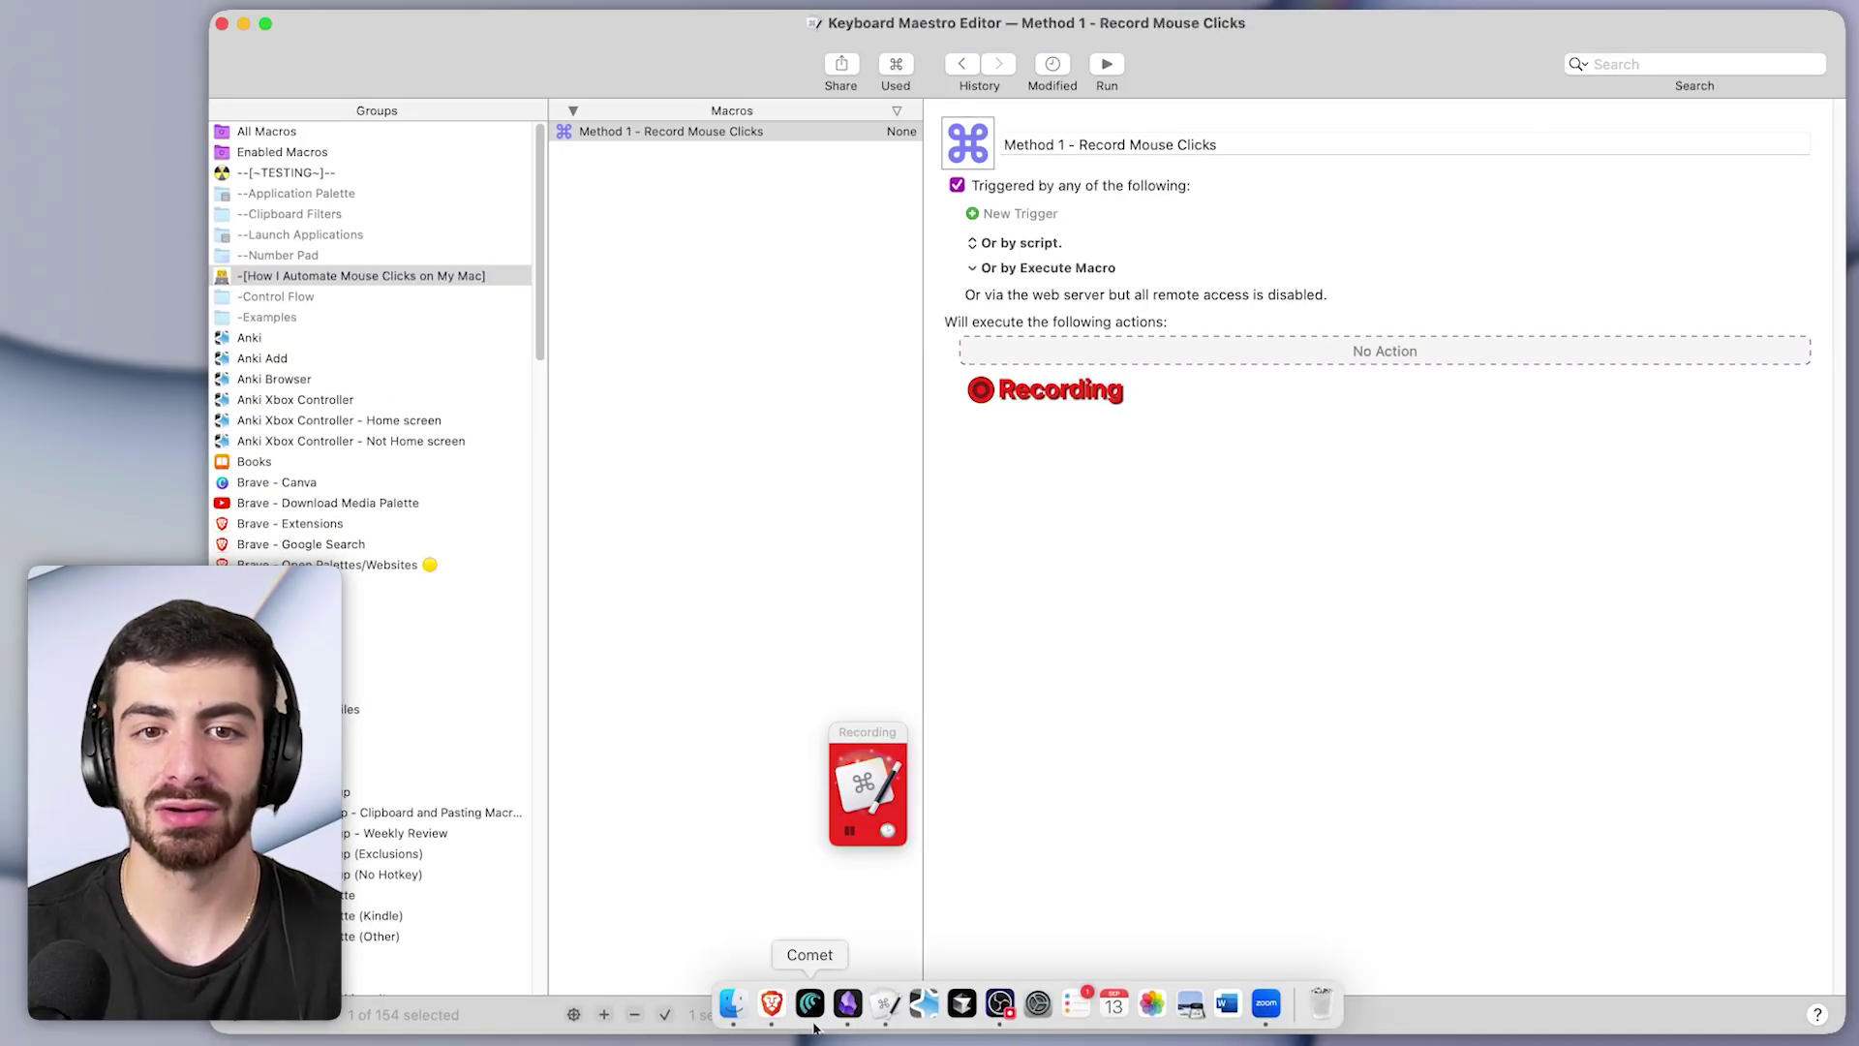
click(769, 1002)
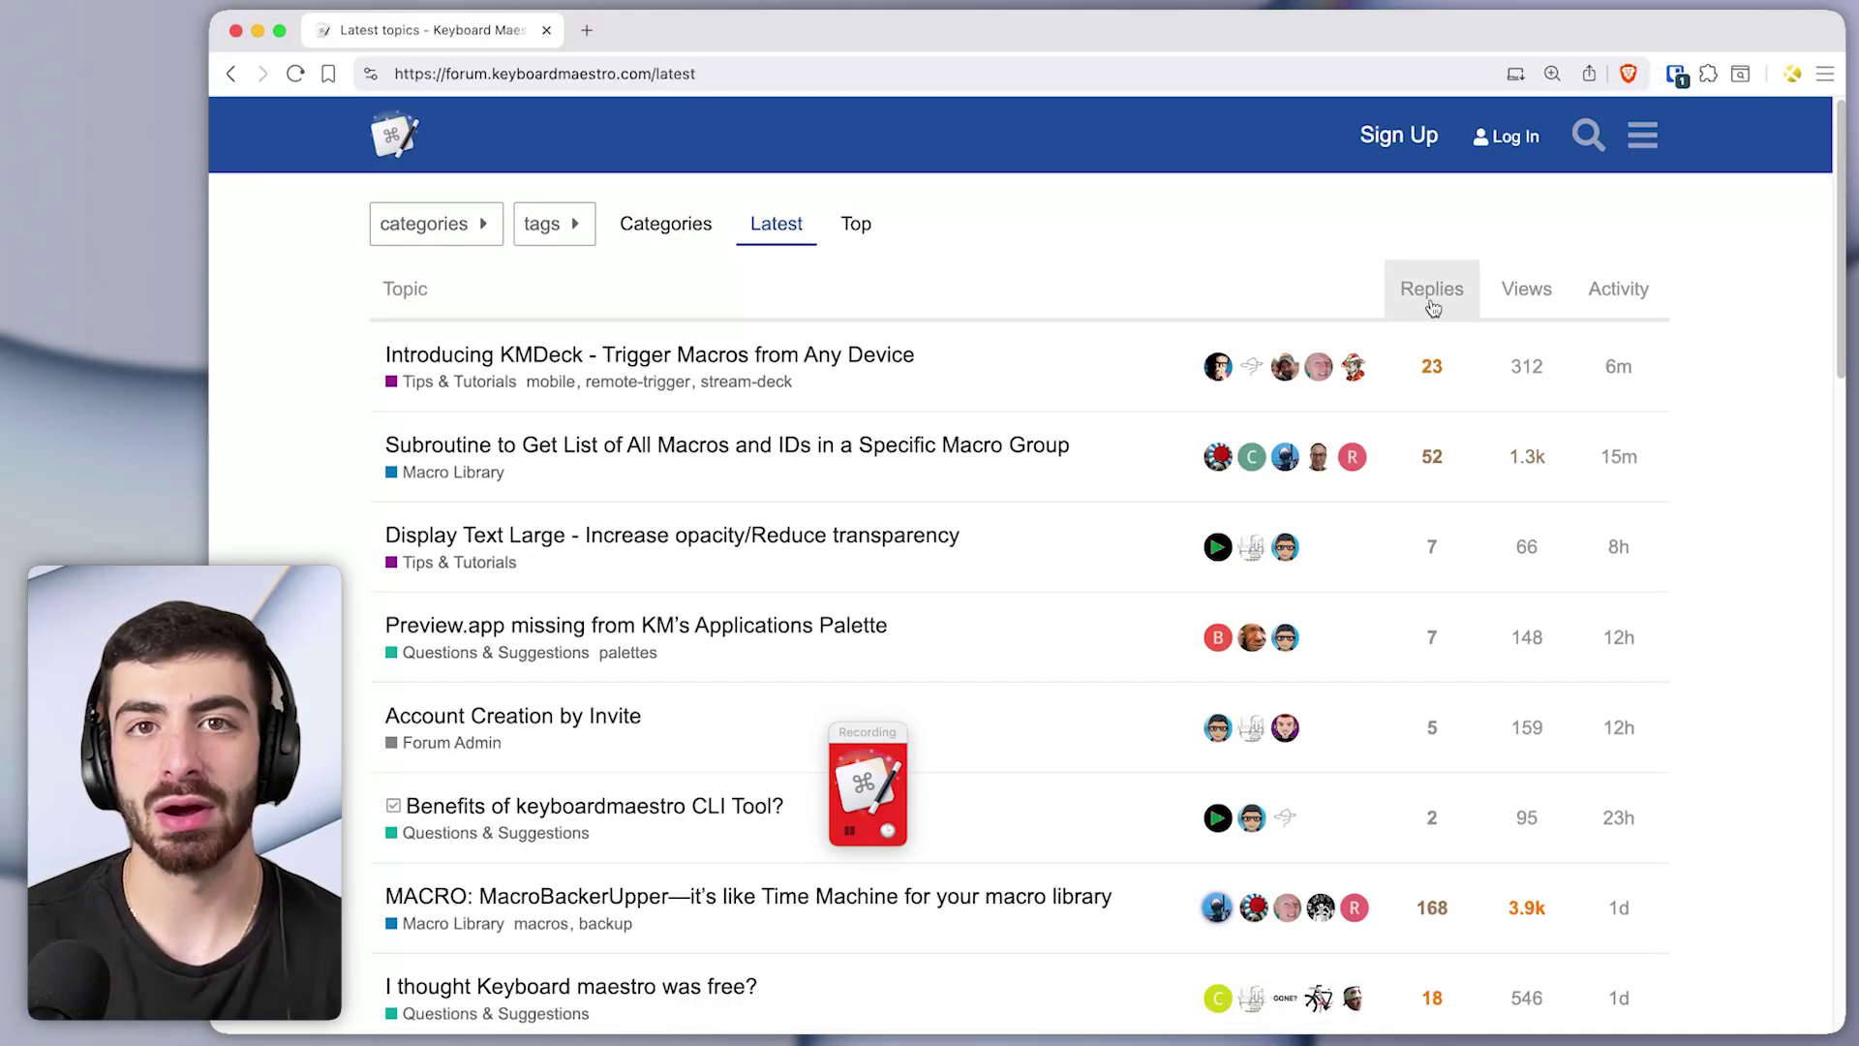
Record the clicks that open Bitwarden's vault export, set the file format to .csv and request the export
click(1676, 73)
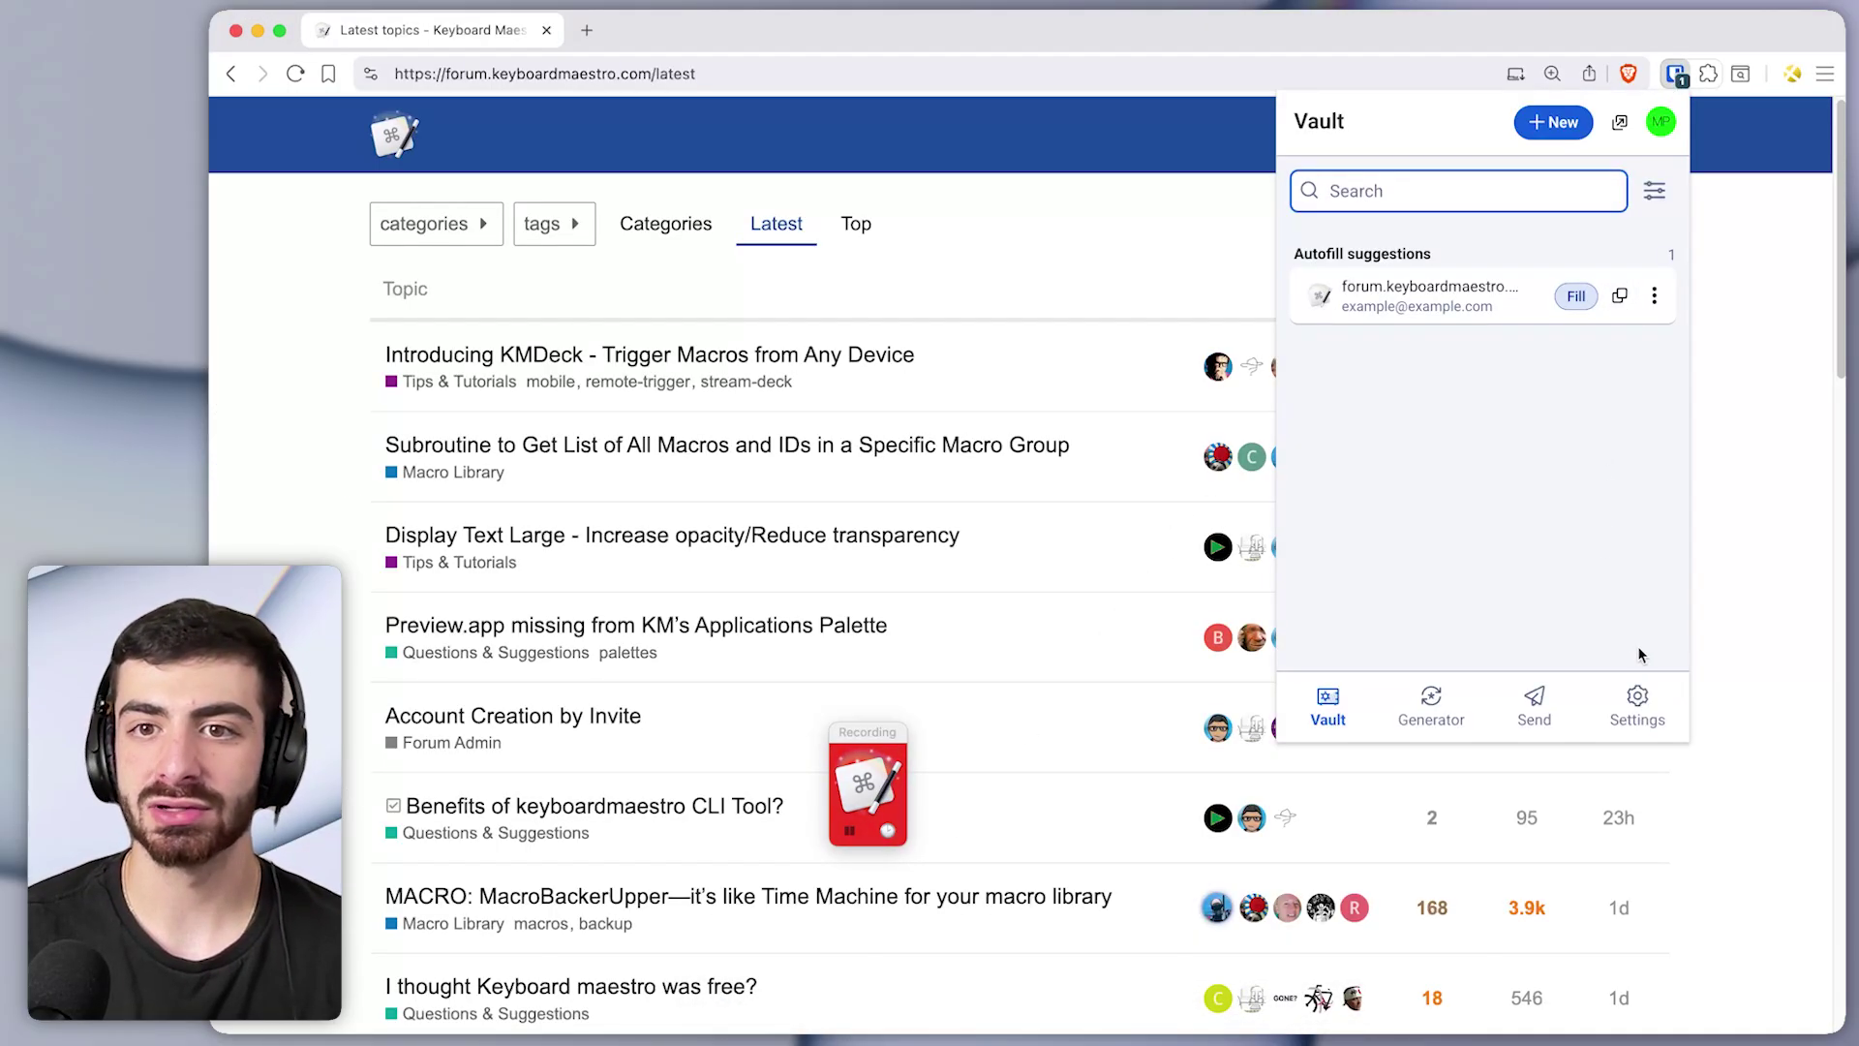
click(1637, 705)
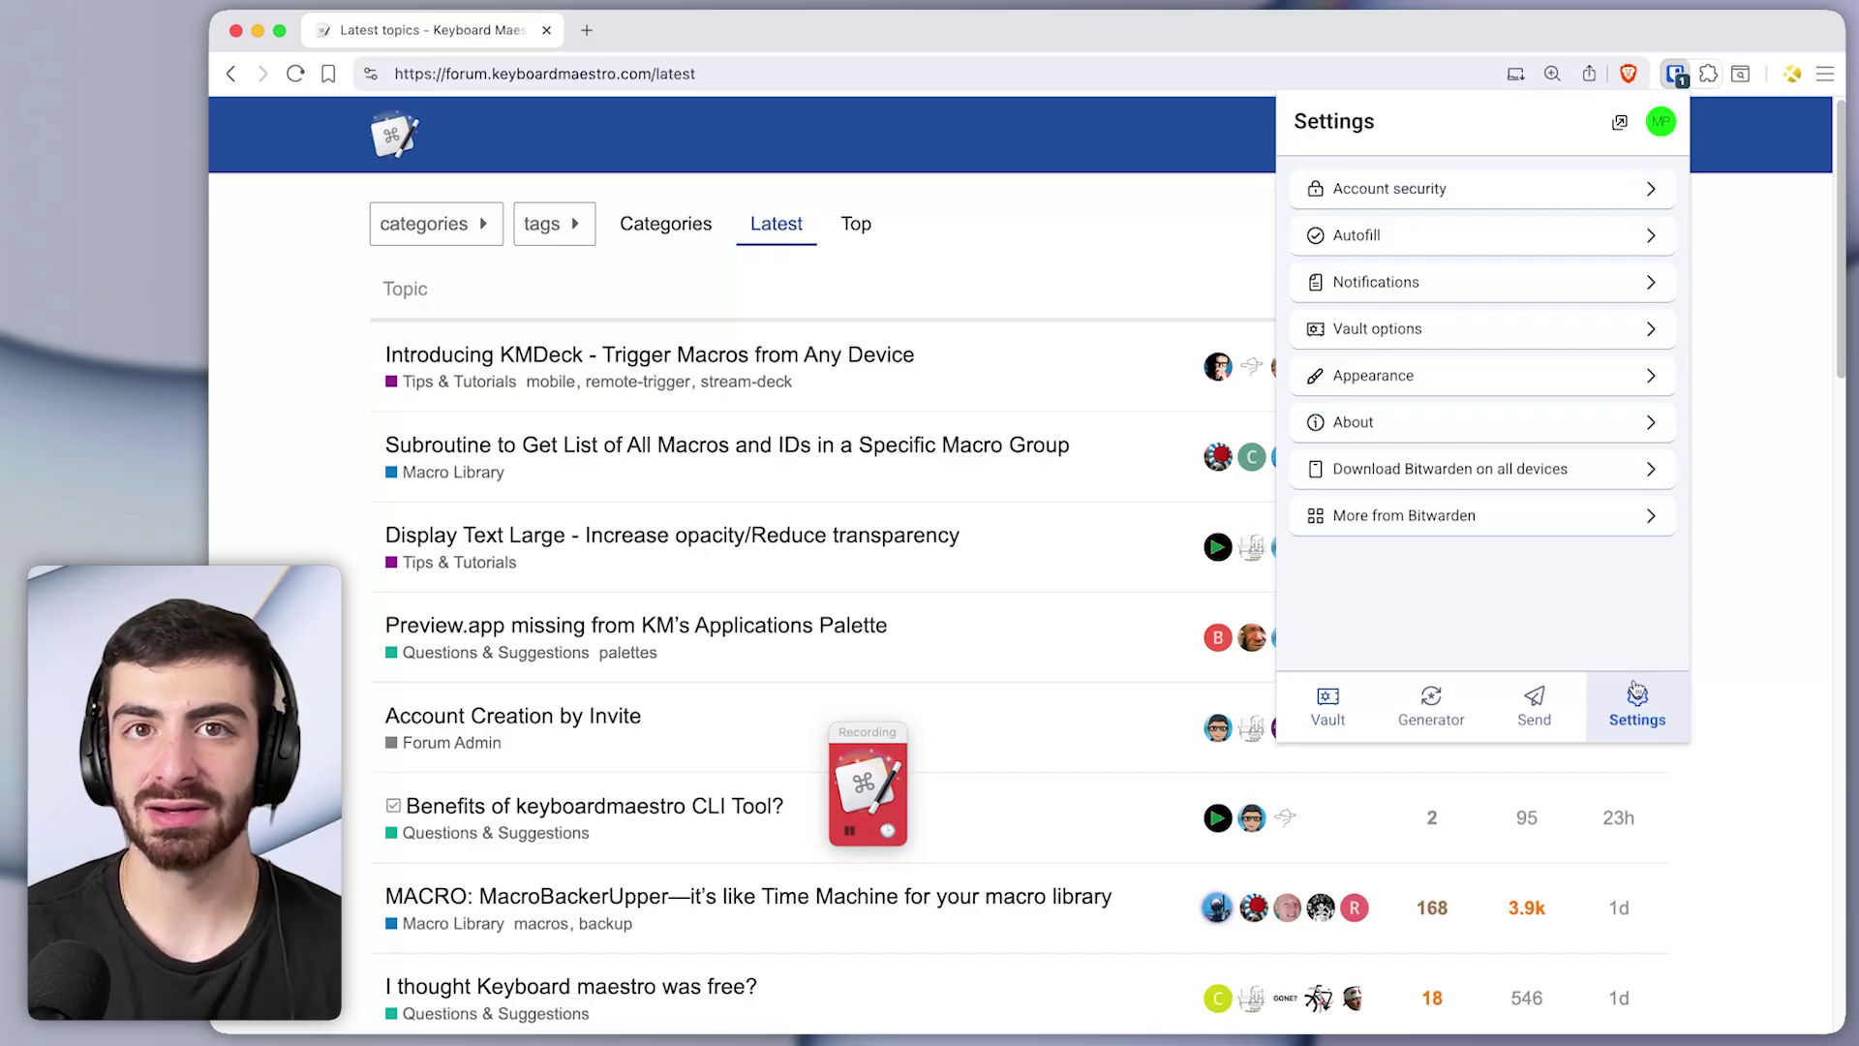
click(1423, 328)
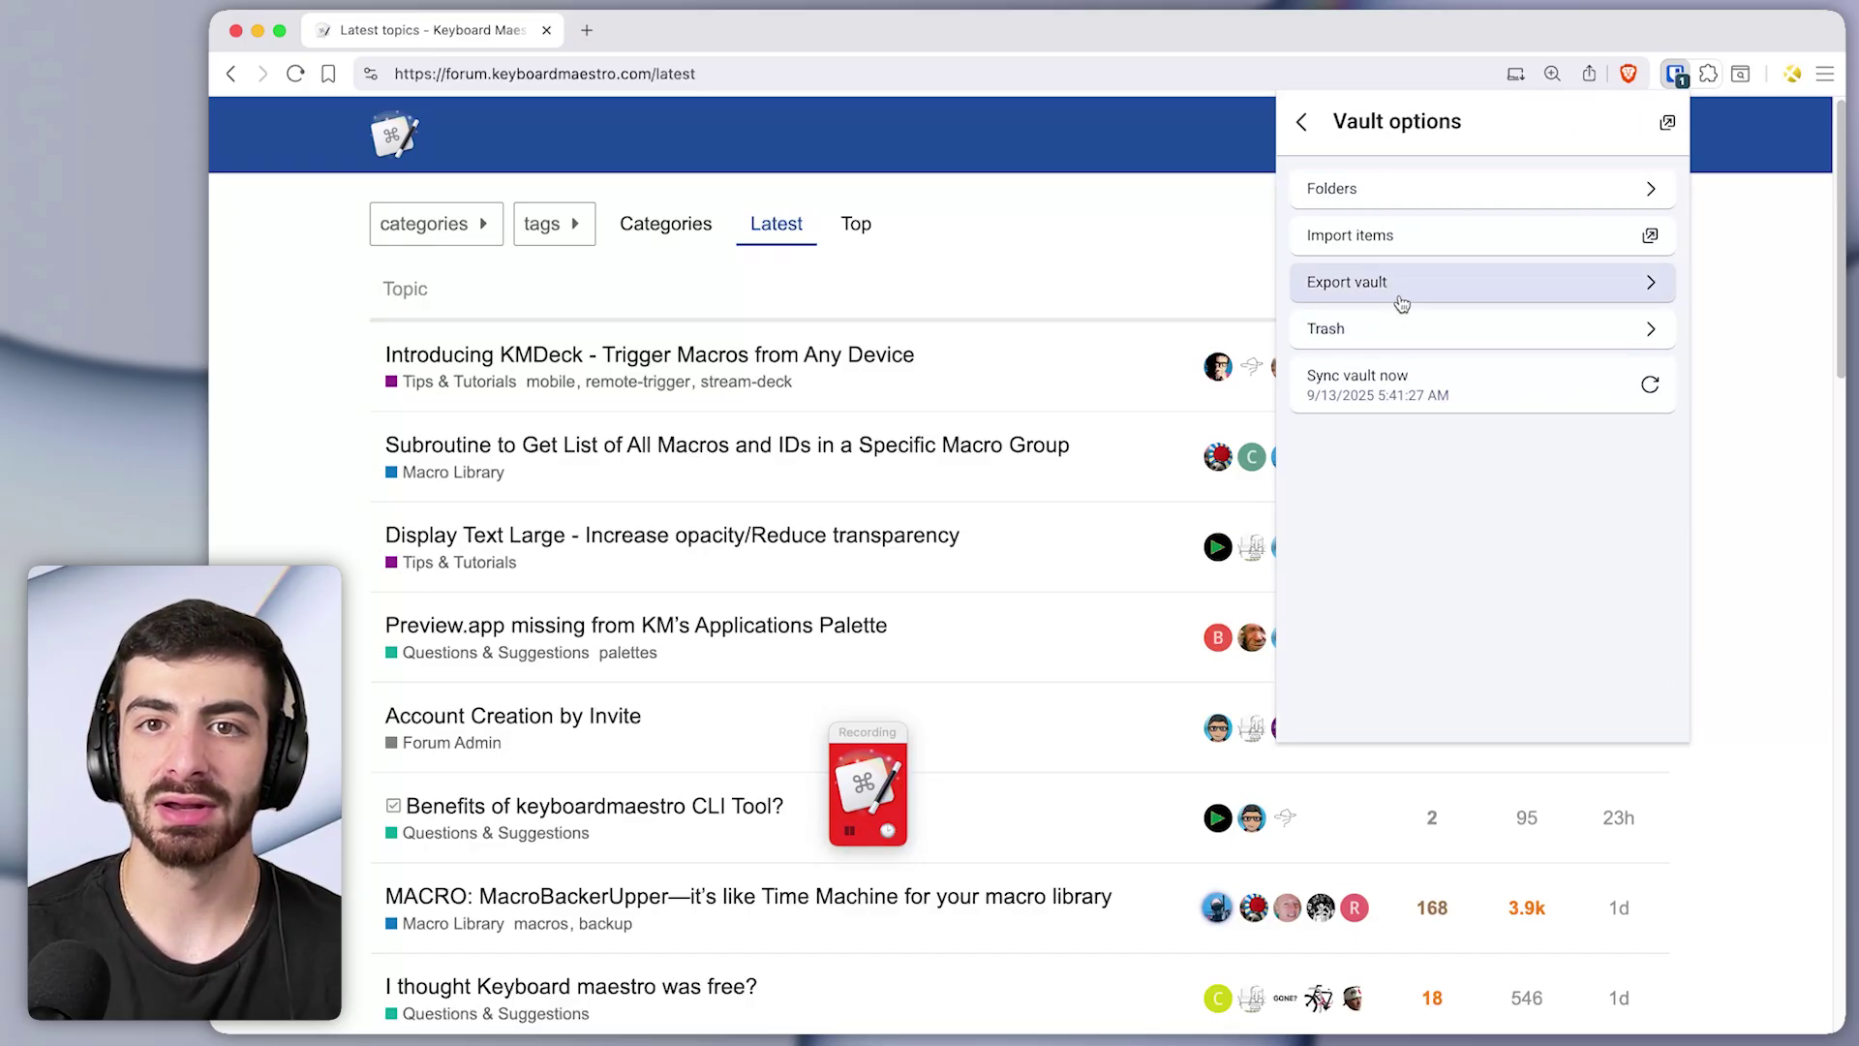
click(1399, 295)
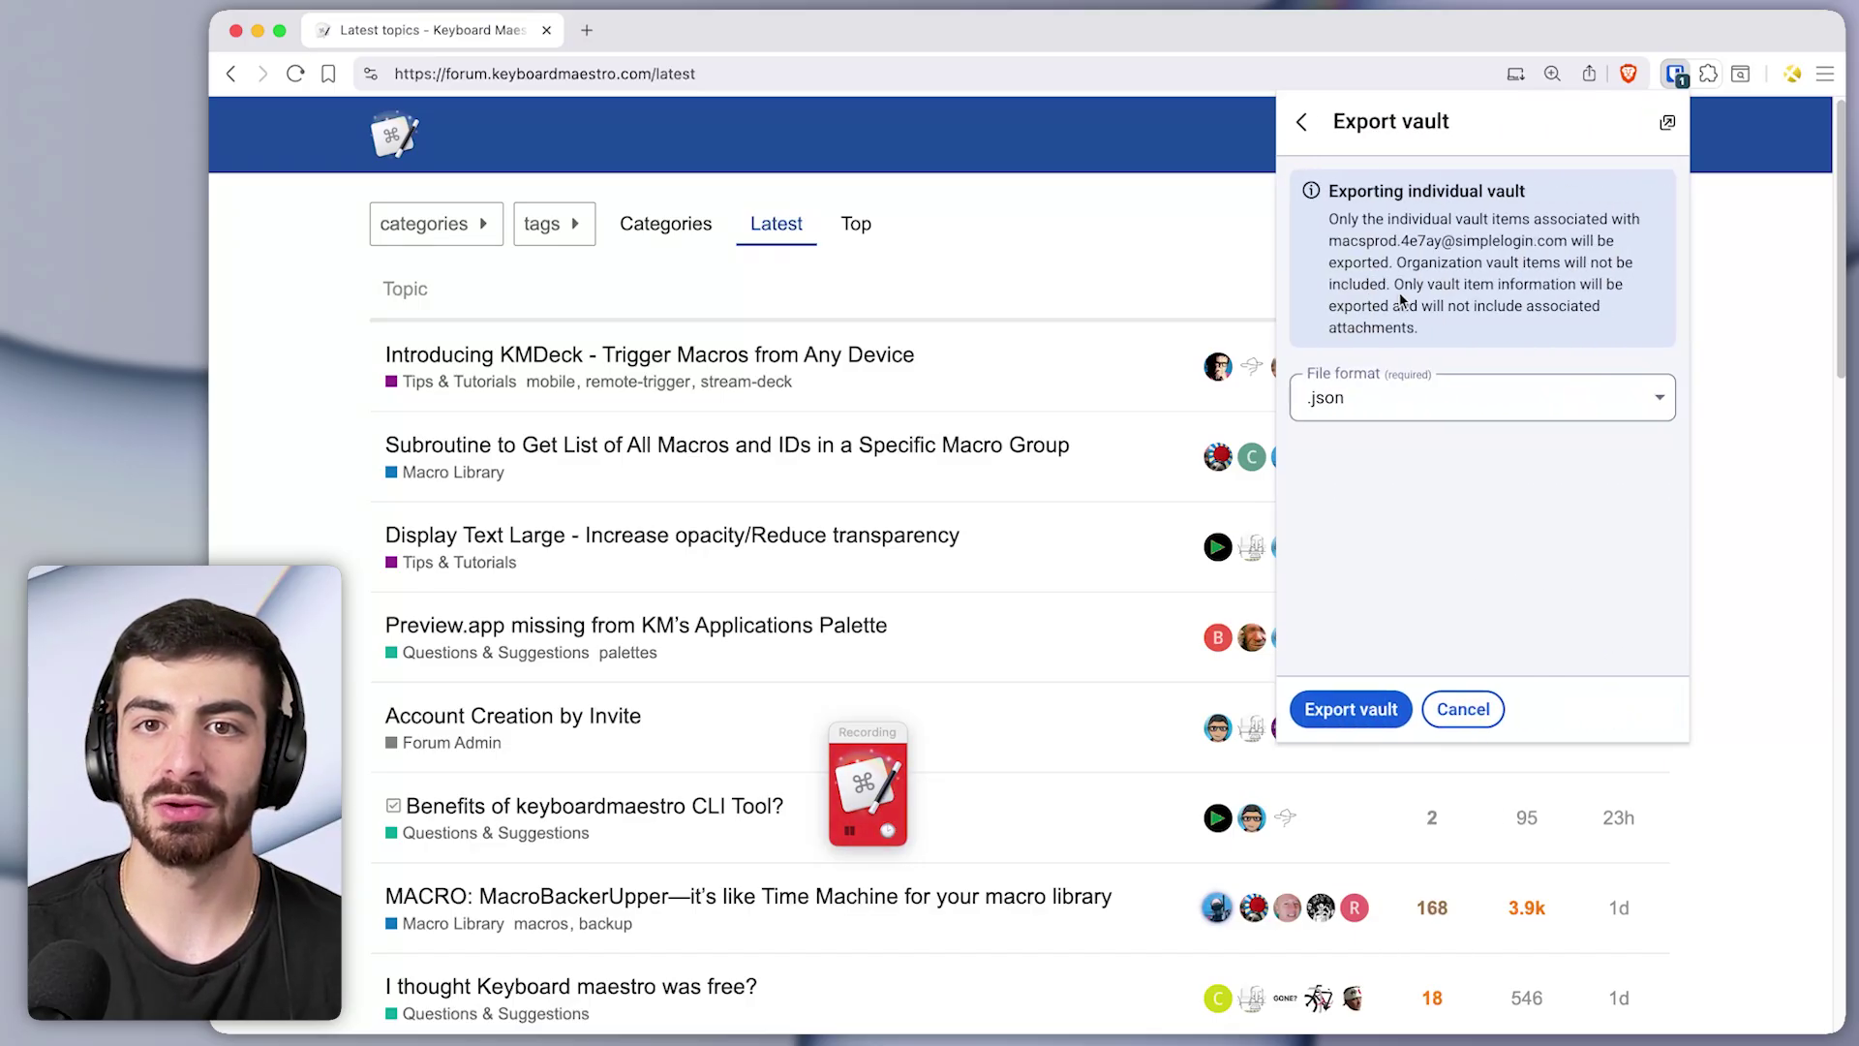
click(1351, 398)
click(1339, 474)
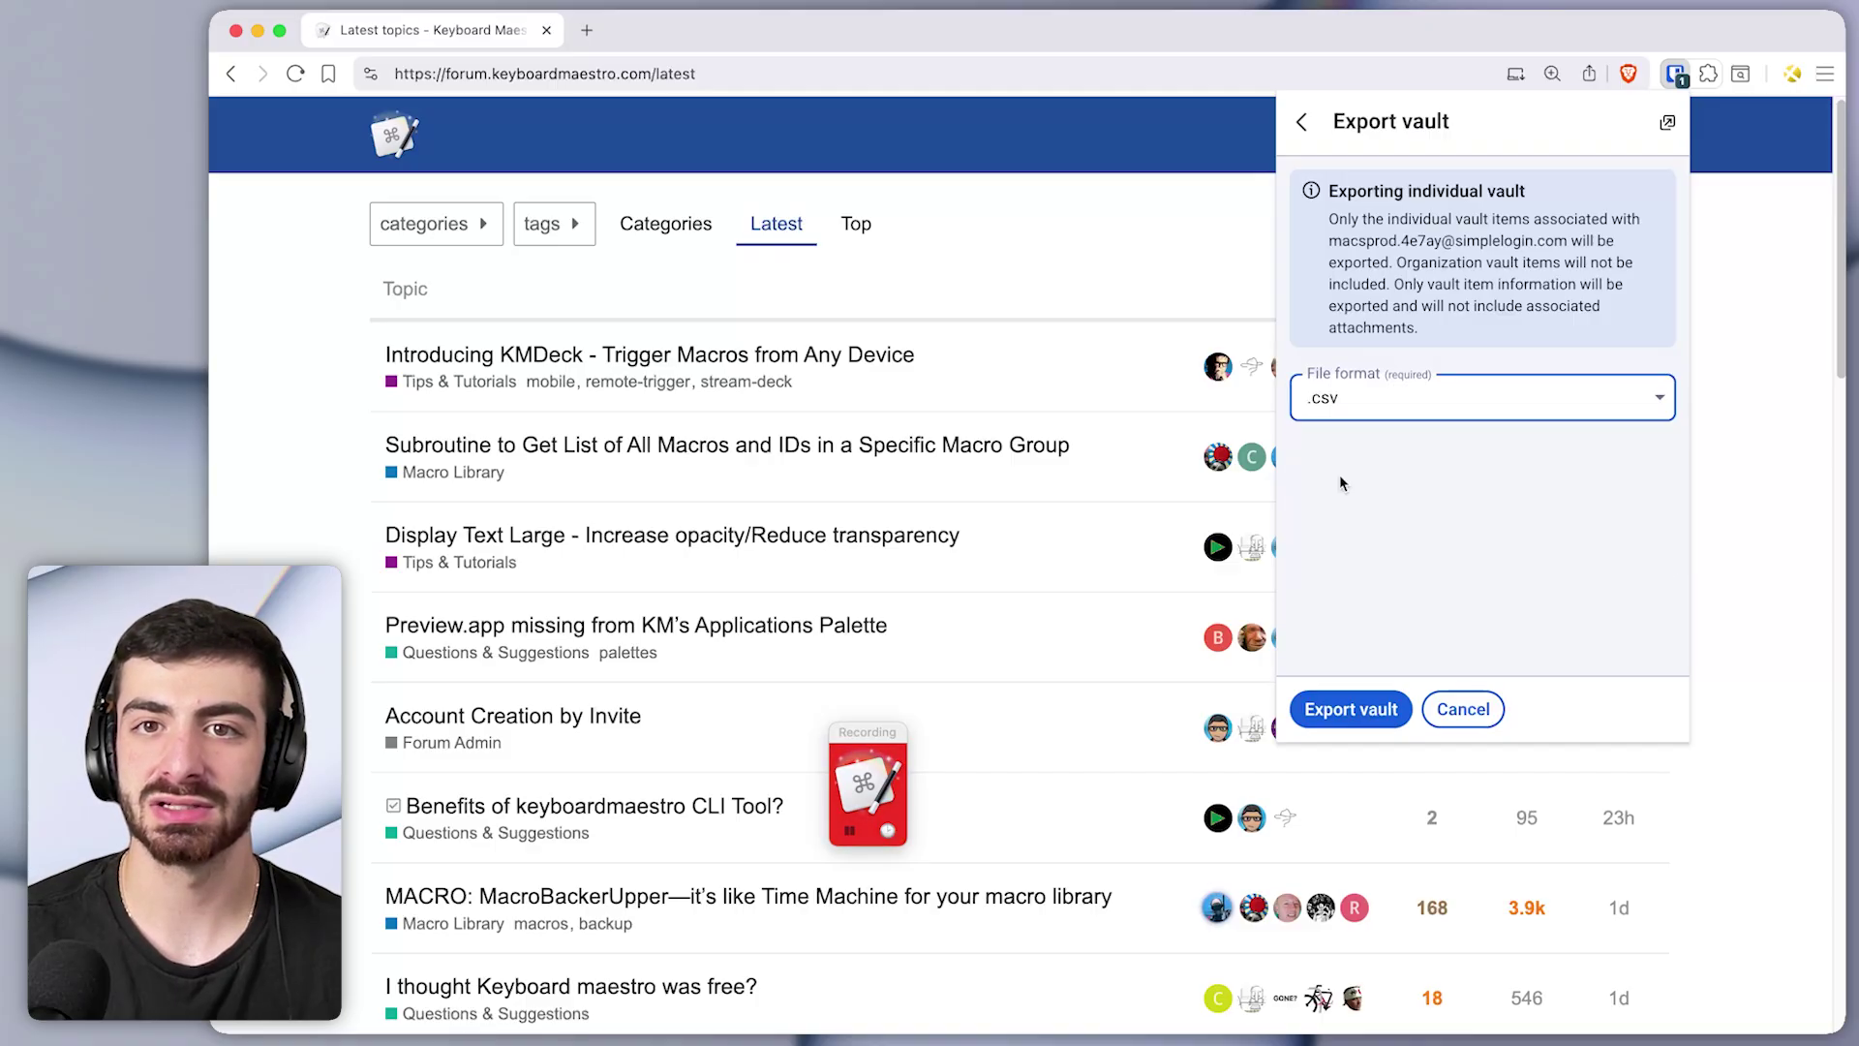
click(1343, 710)
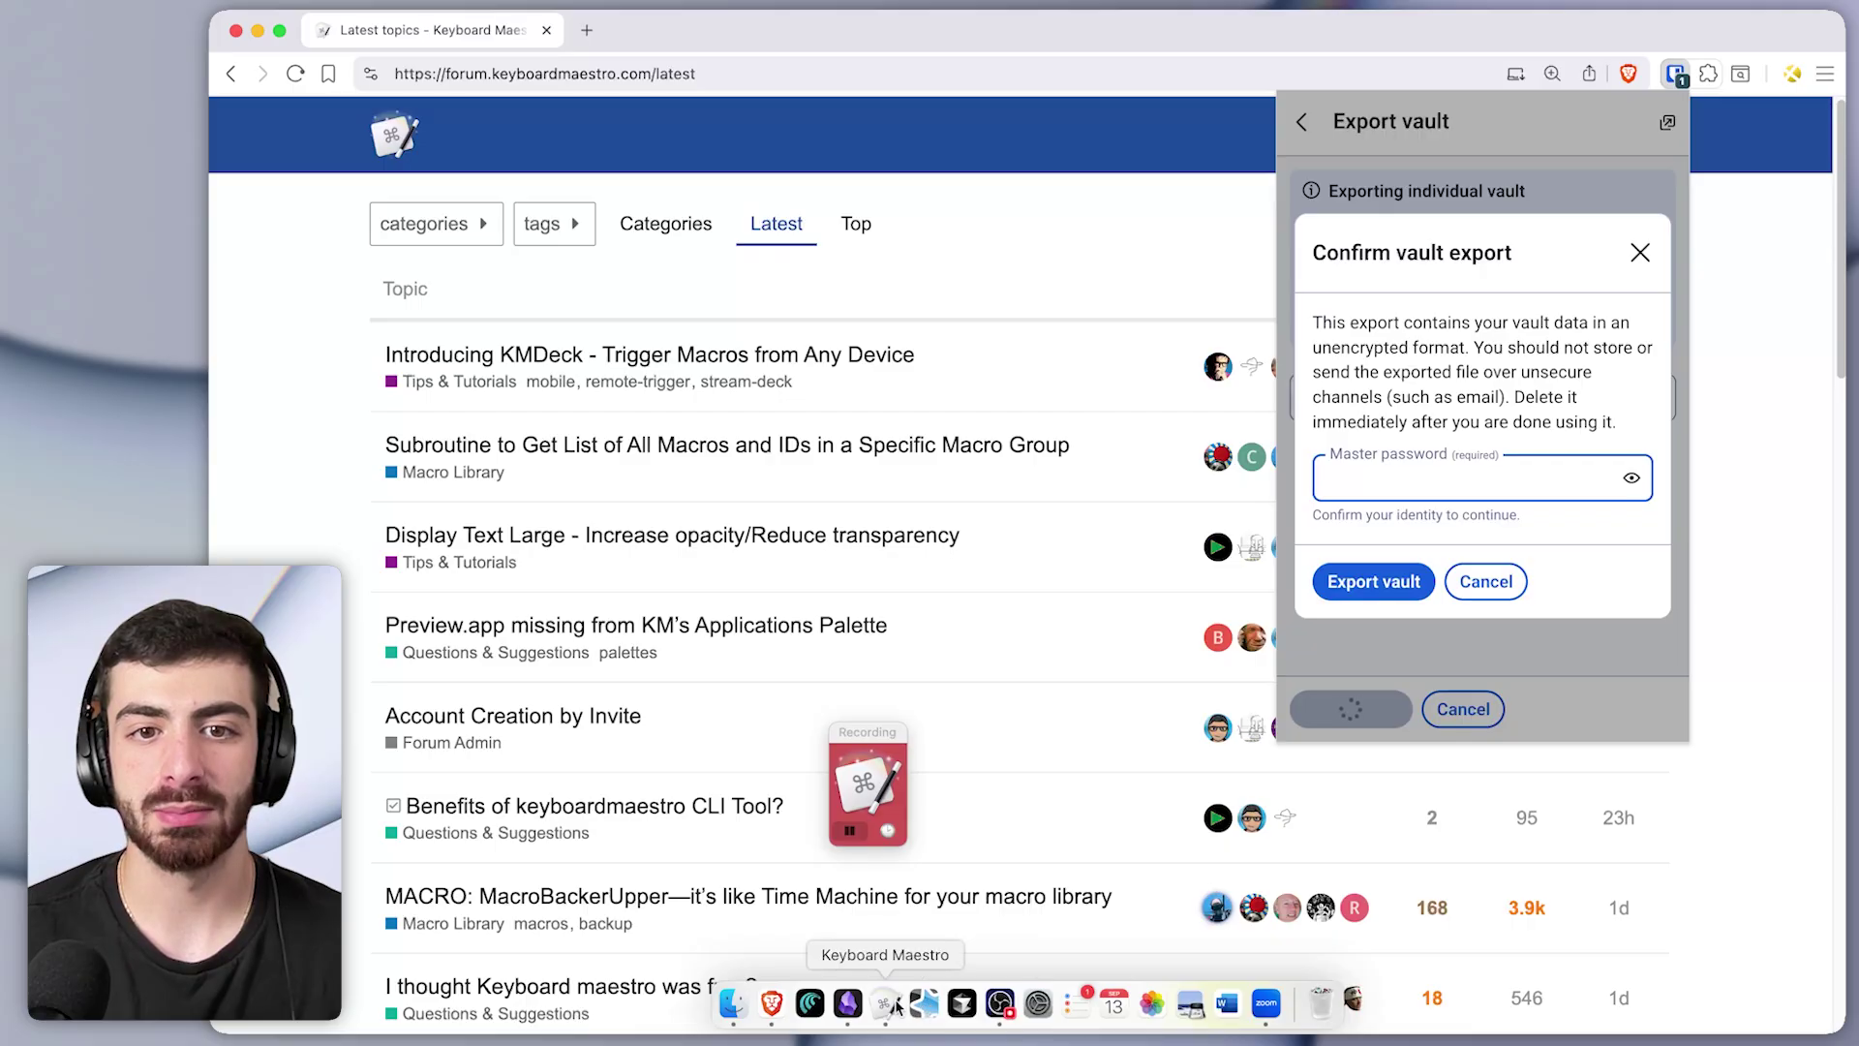
Switch back to Keyboard Maestro, check the recorded actions and stop the recording
click(897, 1007)
scroll(1350, 736, down, 3)
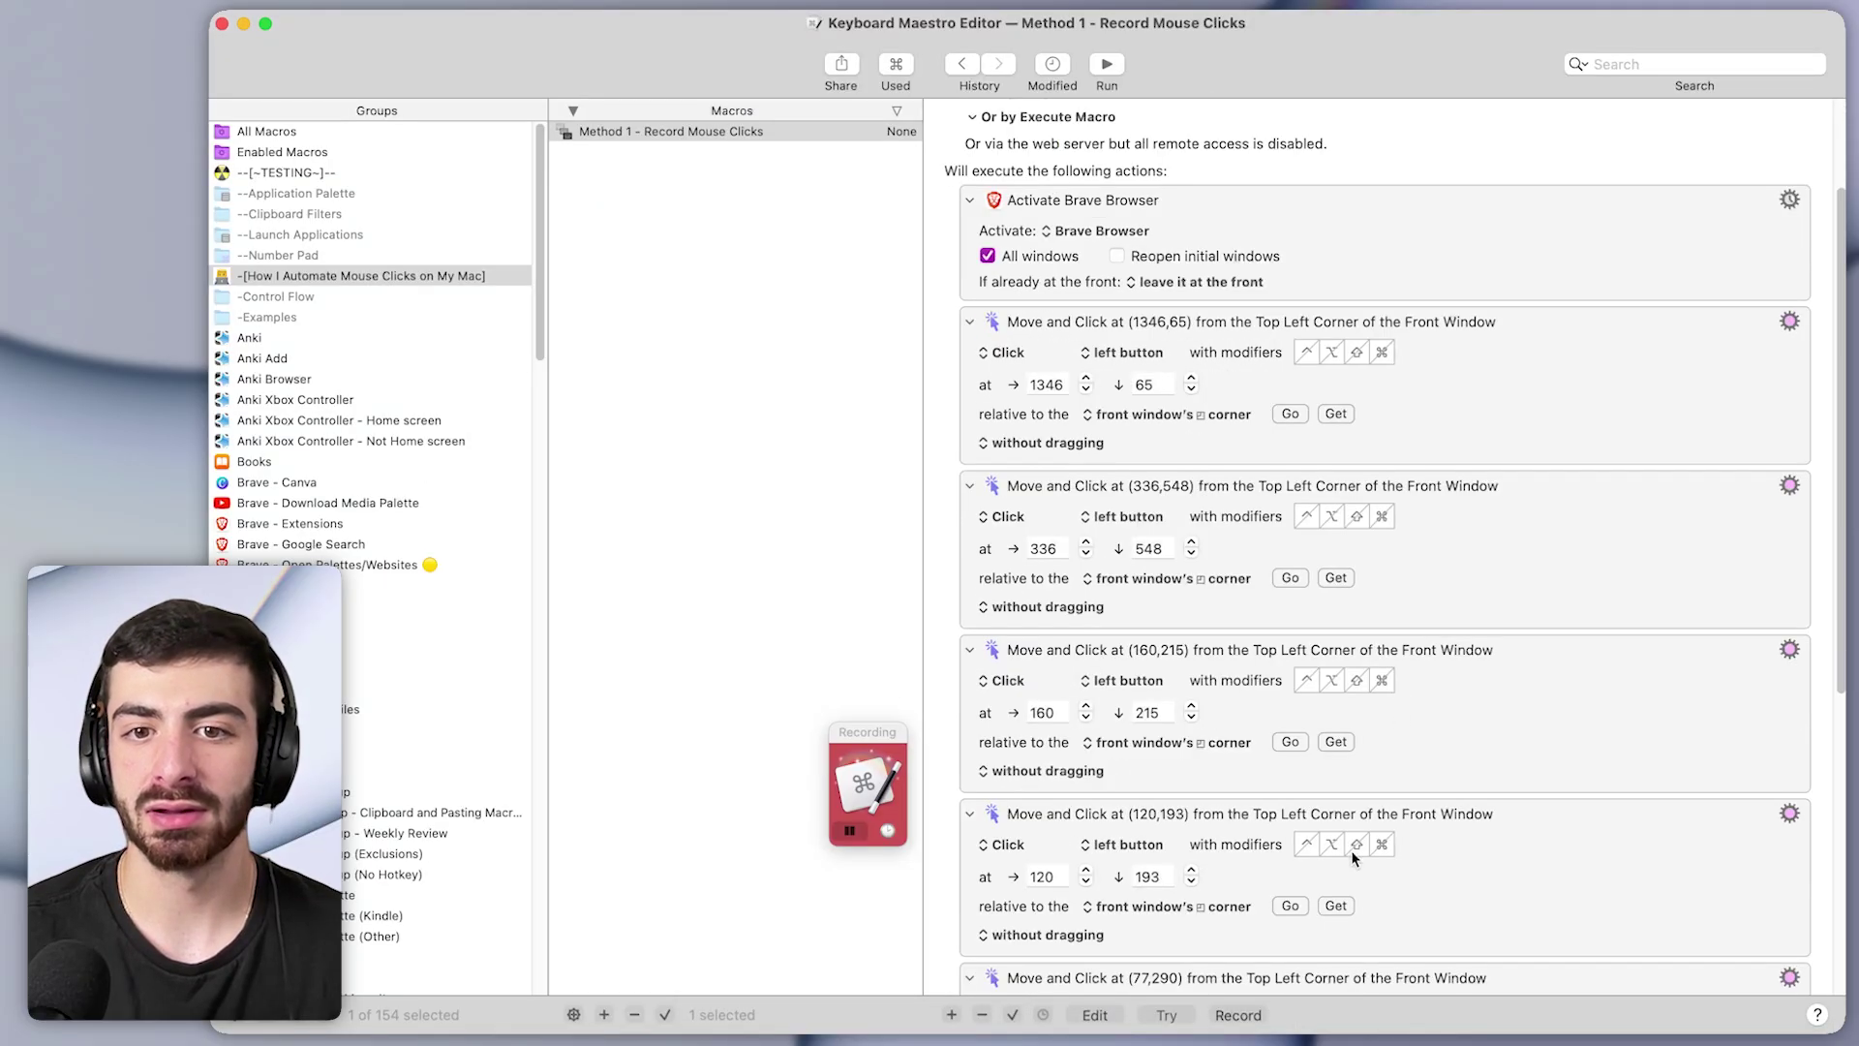
click(1238, 1014)
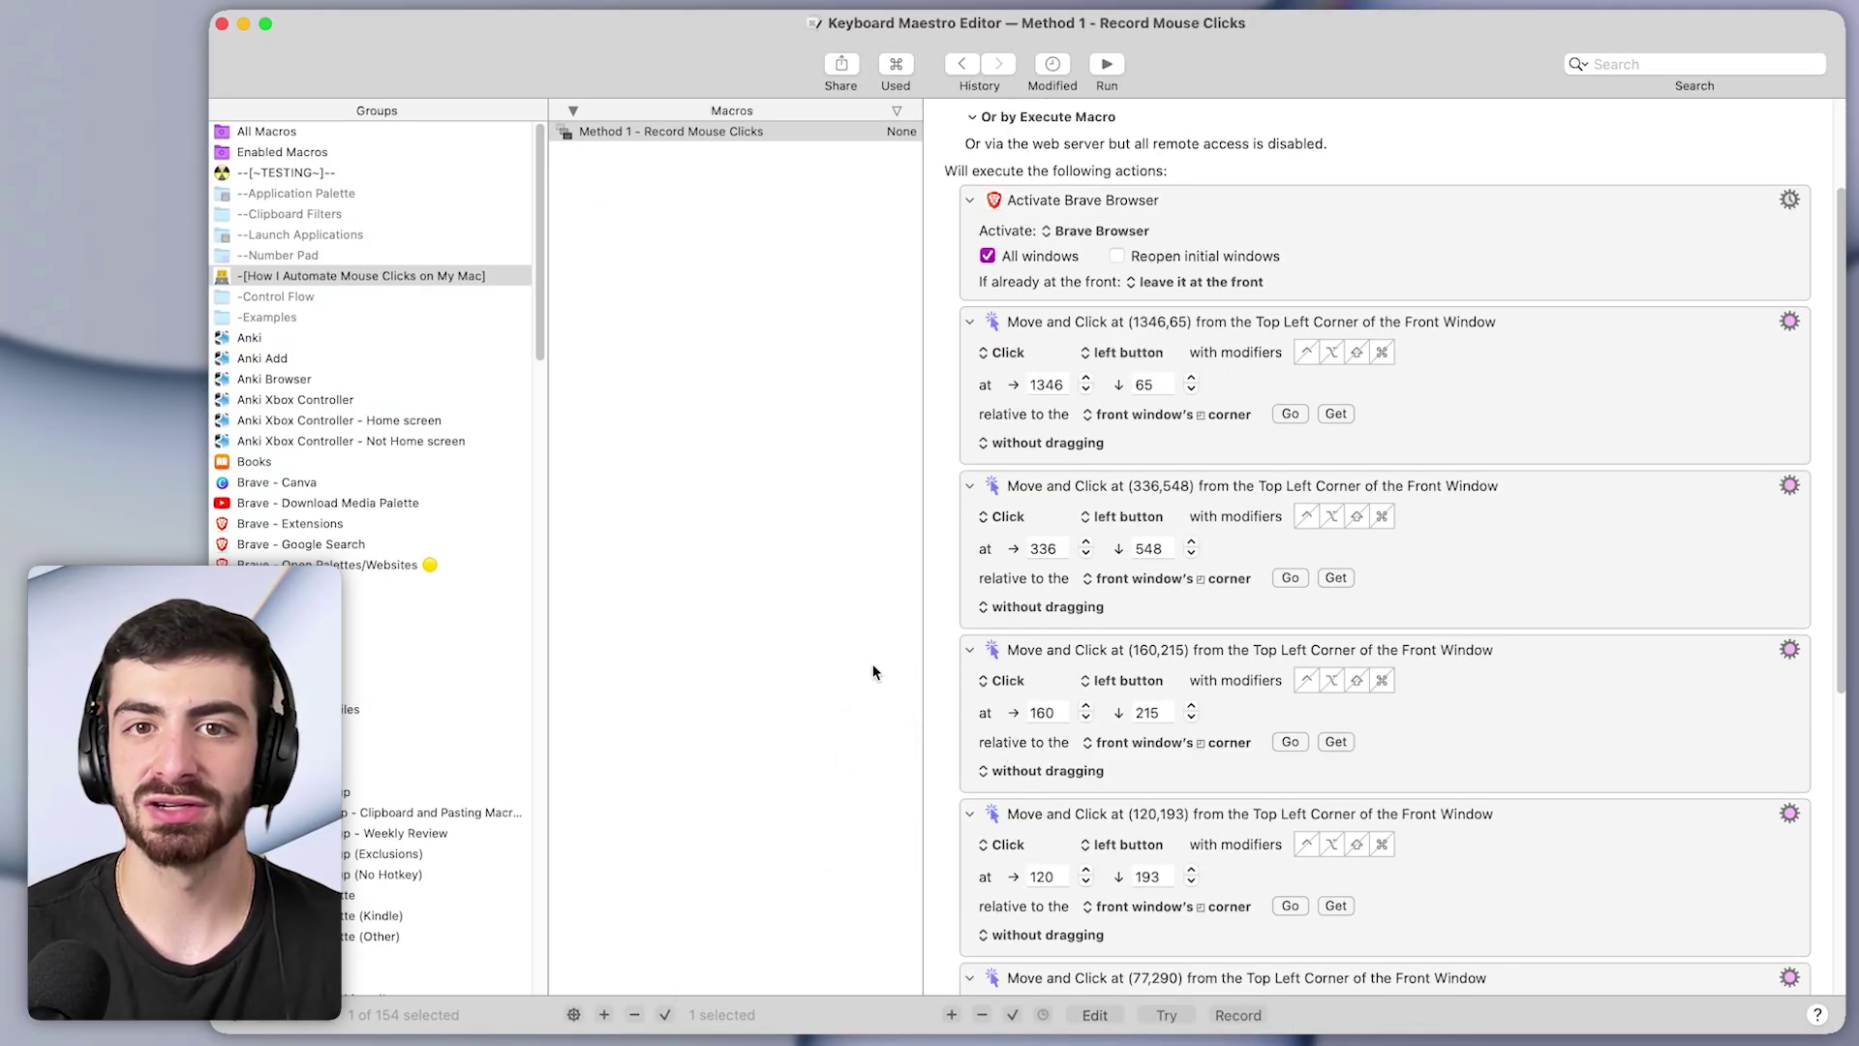
Go through the recorded click actions and delete the Activate Brave Browser action at the start of the macro
click(1556, 846)
scroll(1556, 846, up, 10)
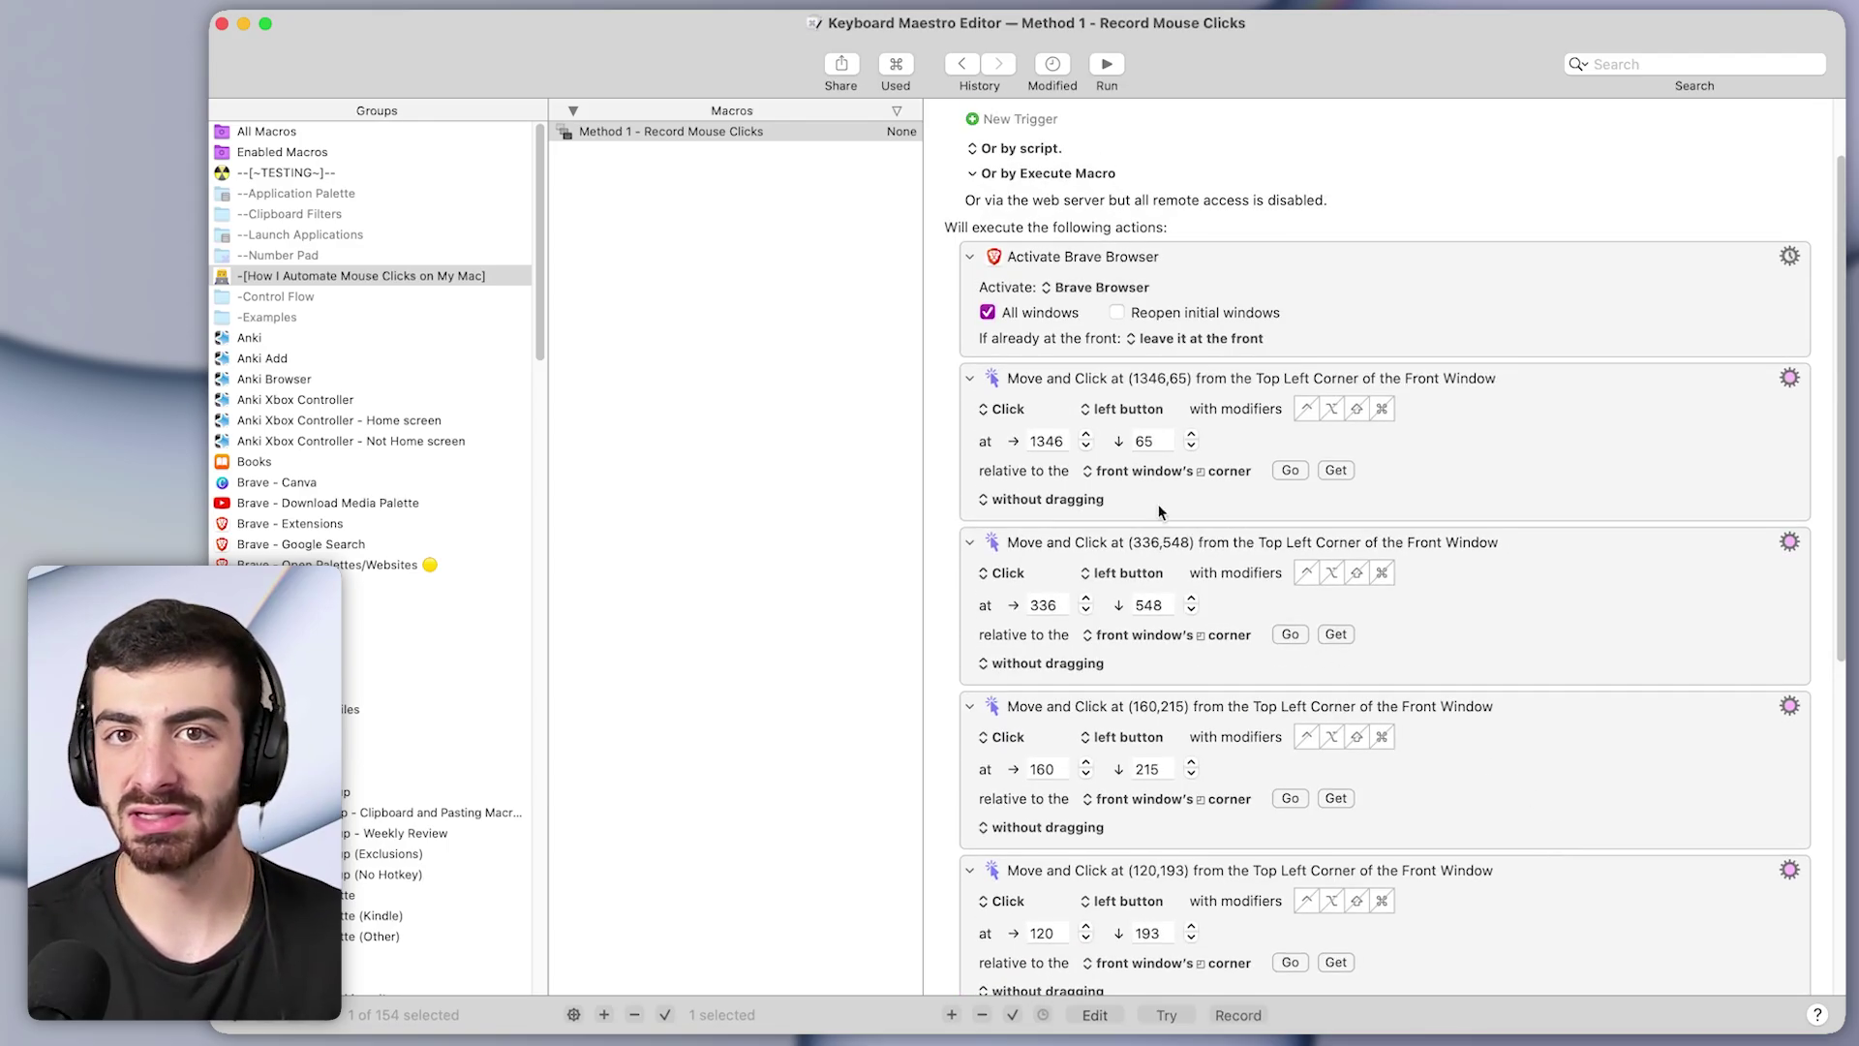
click(1483, 465)
click(1473, 575)
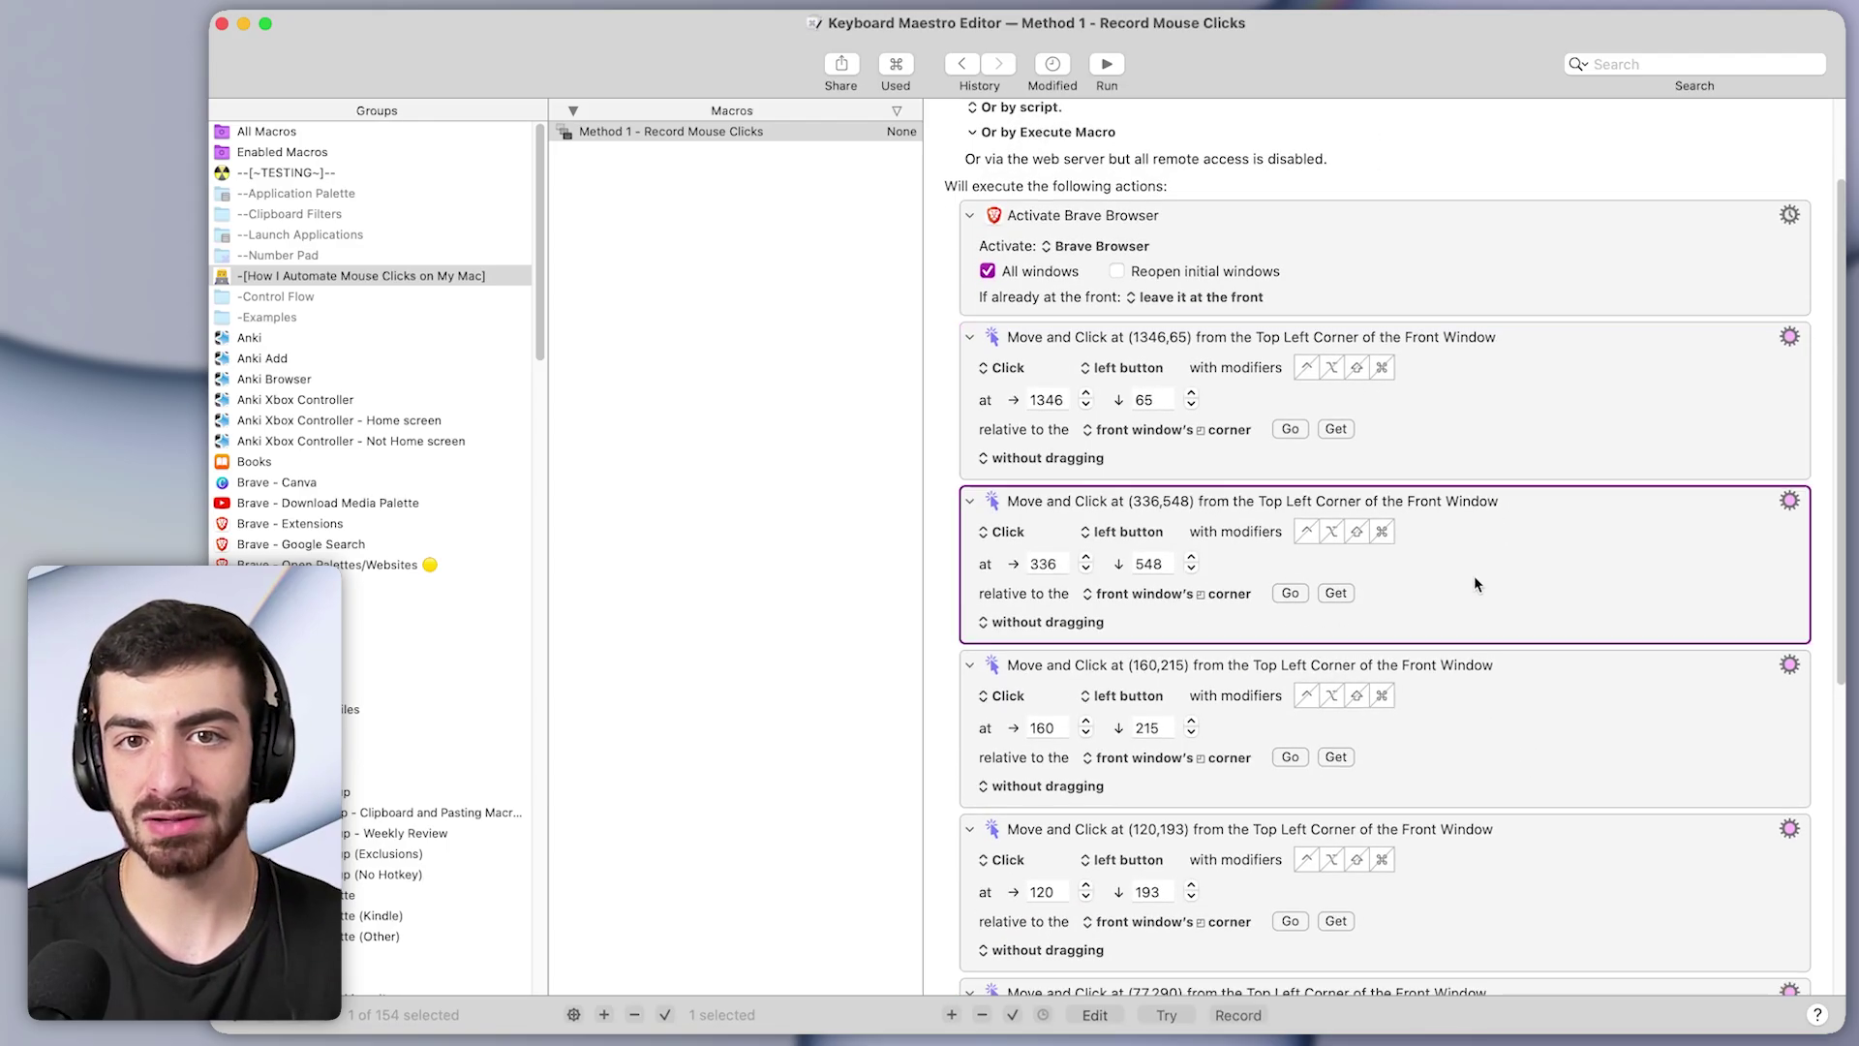
click(1510, 759)
scroll(1506, 775, down, 5)
scroll(1505, 778, up, 5)
click(1427, 442)
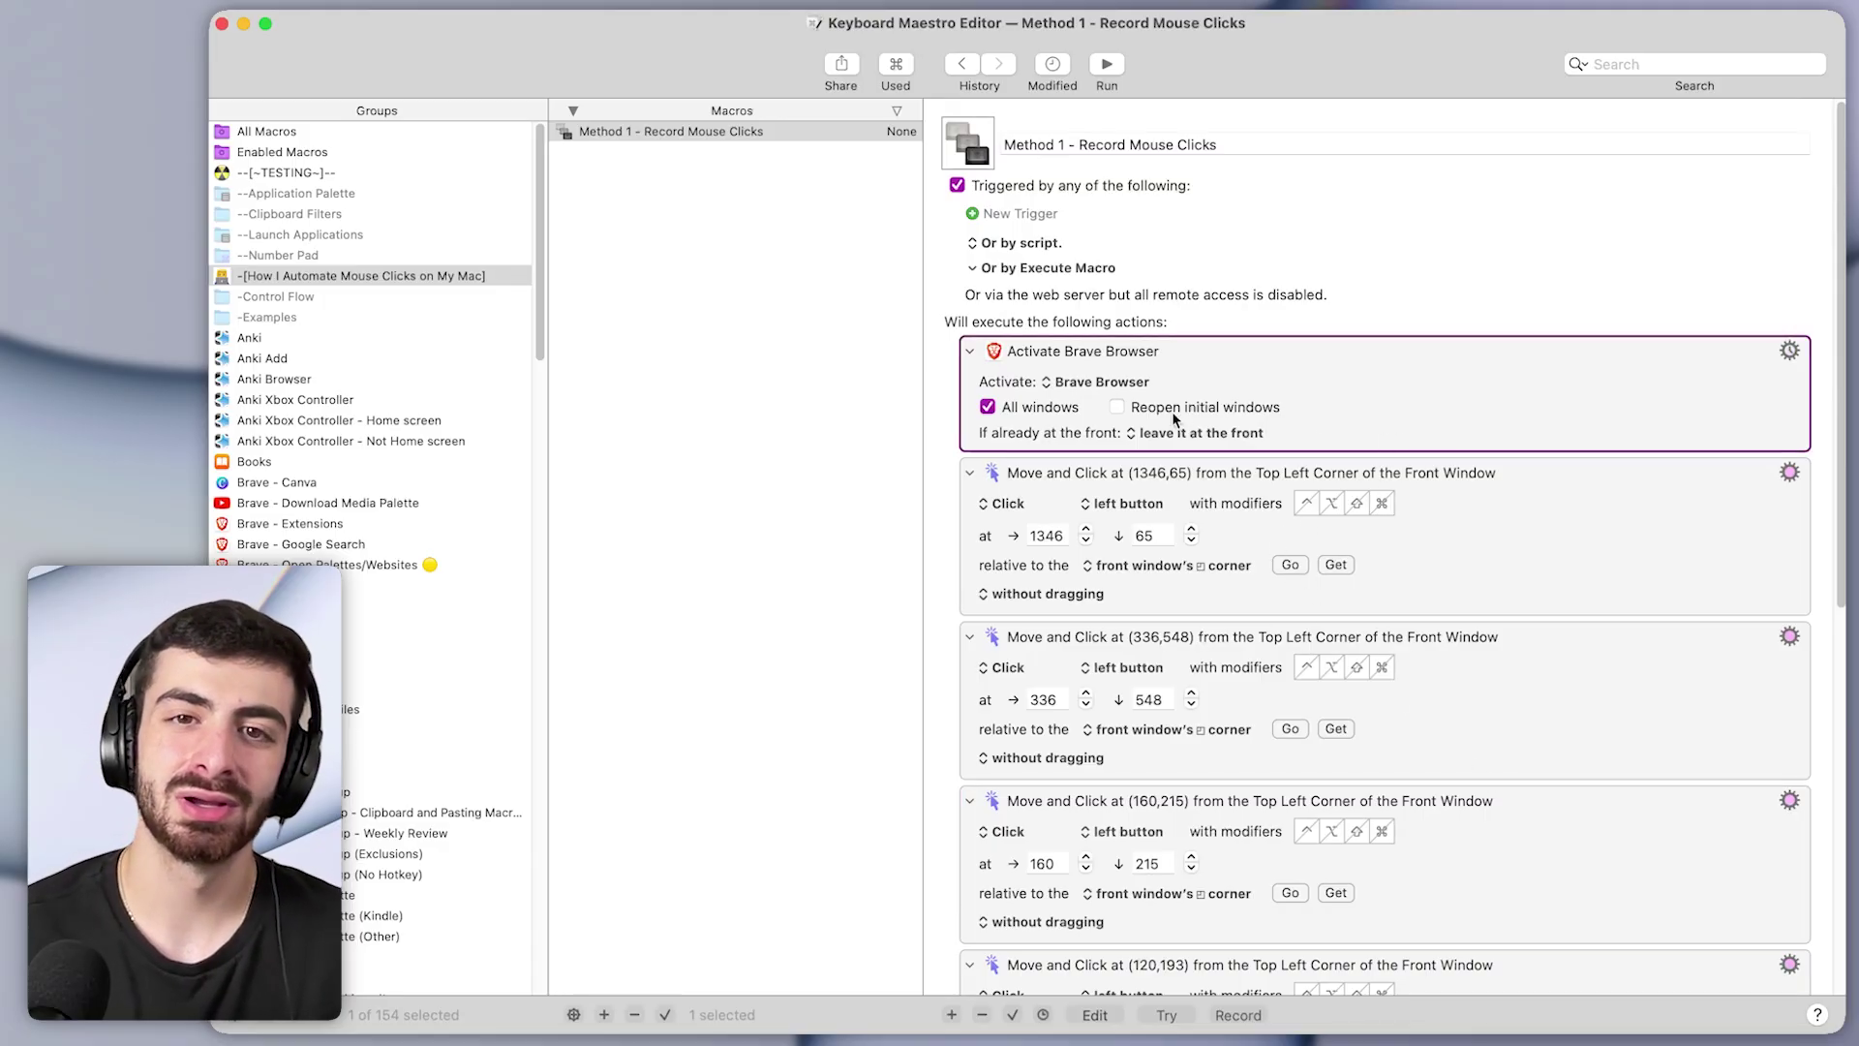
key(Delete)
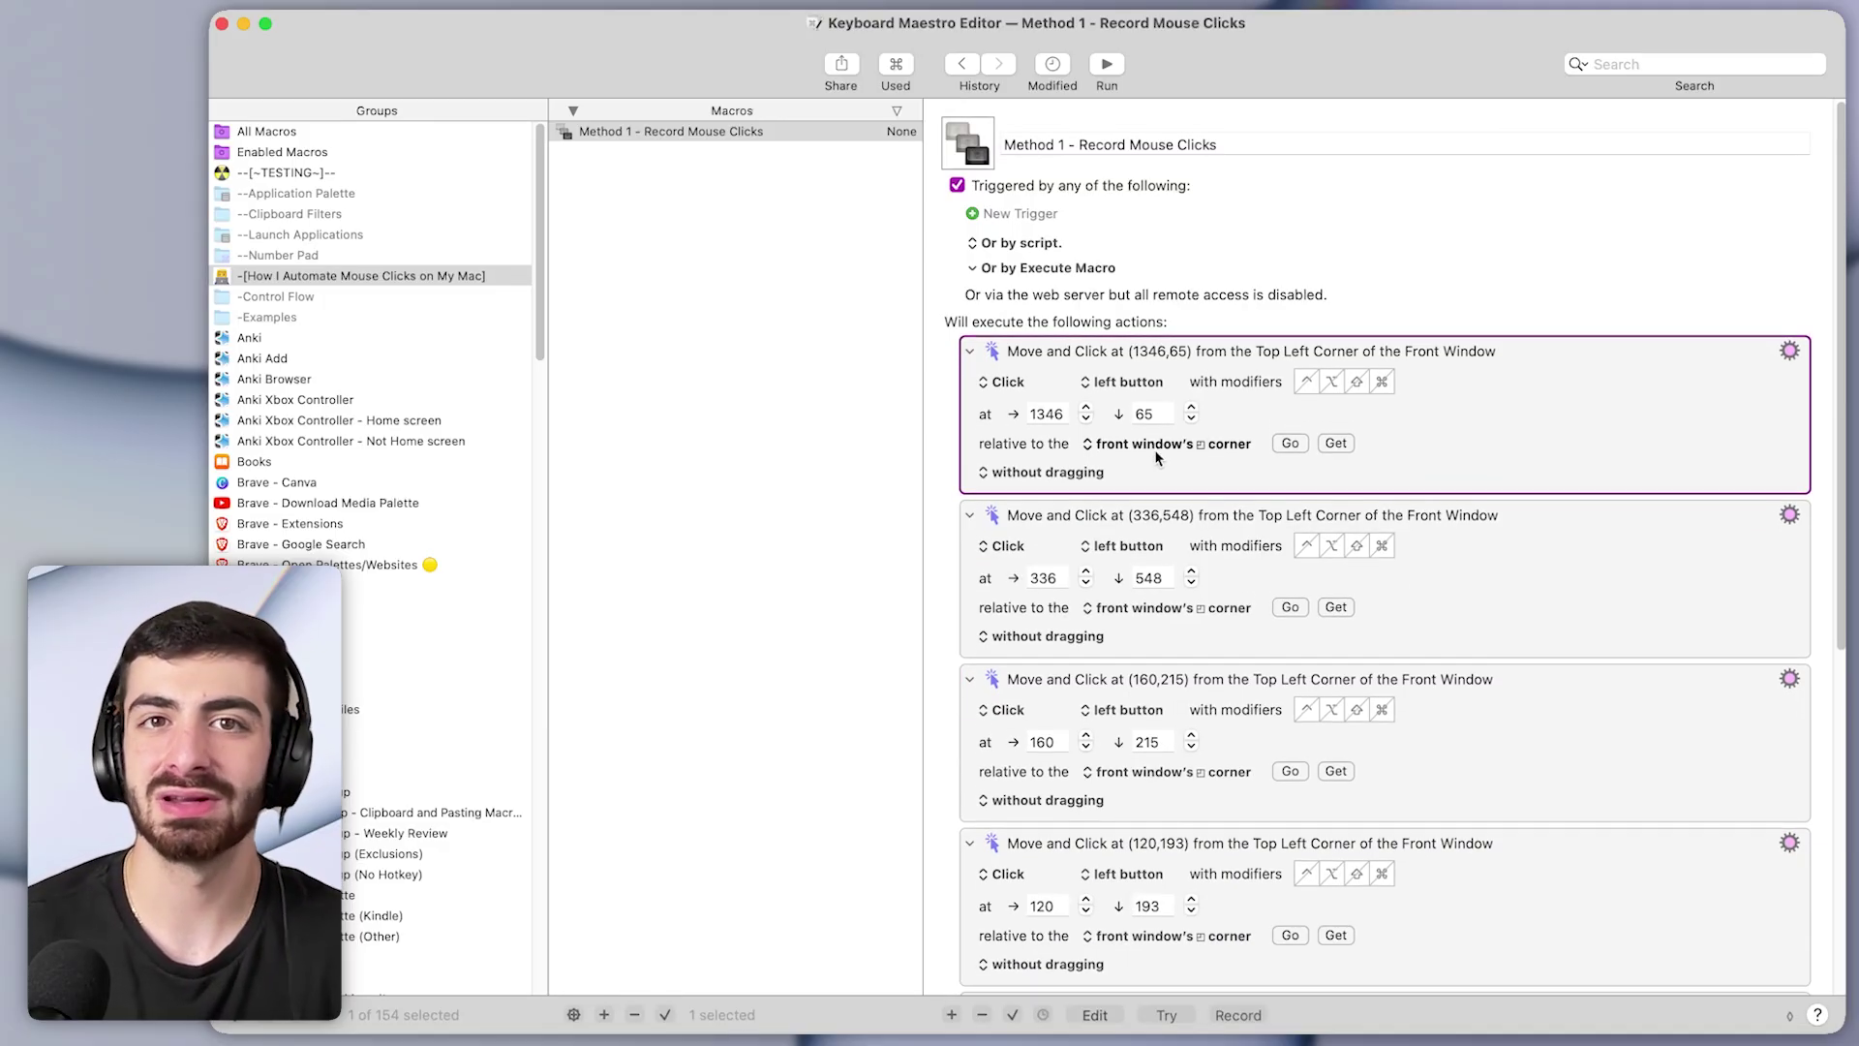
Examine the coordinates and window-relative settings of the recorded Move and Click actions throughout the macro
scroll(1167, 474, down, 1)
click(1036, 404)
click(1140, 401)
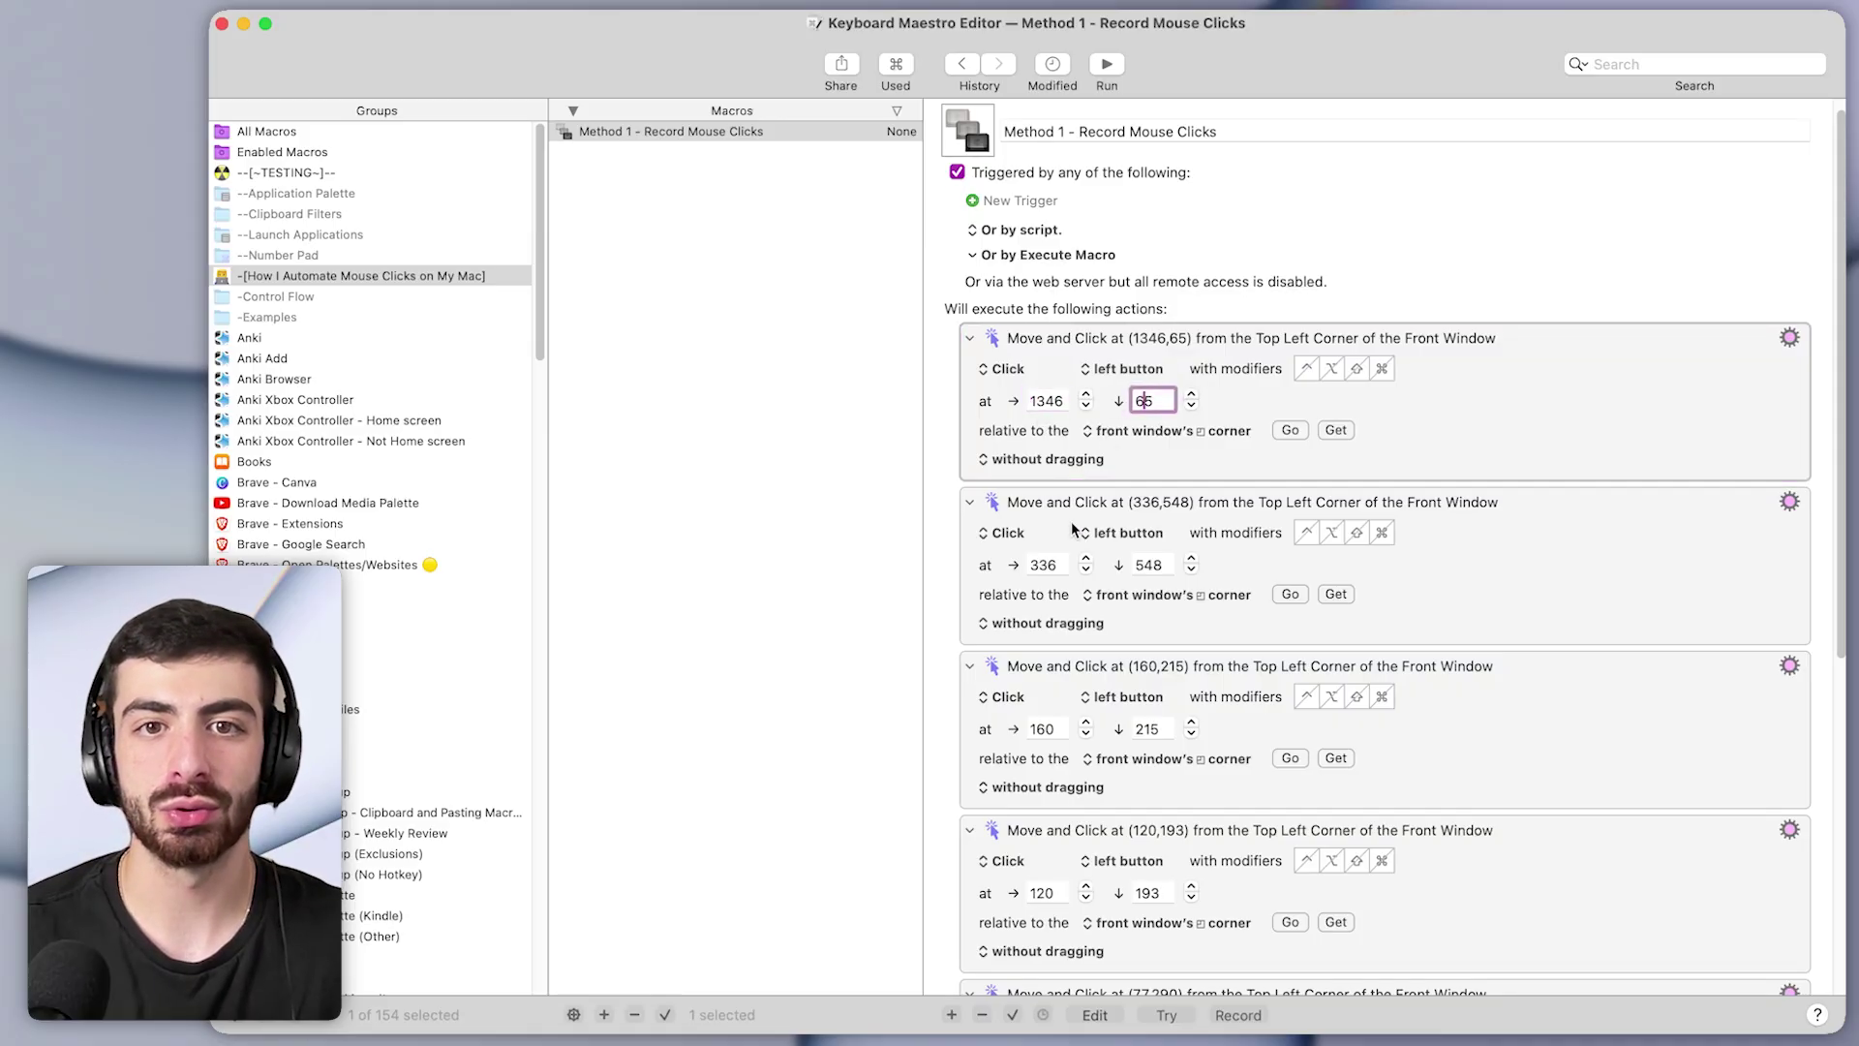
click(1046, 585)
click(1302, 434)
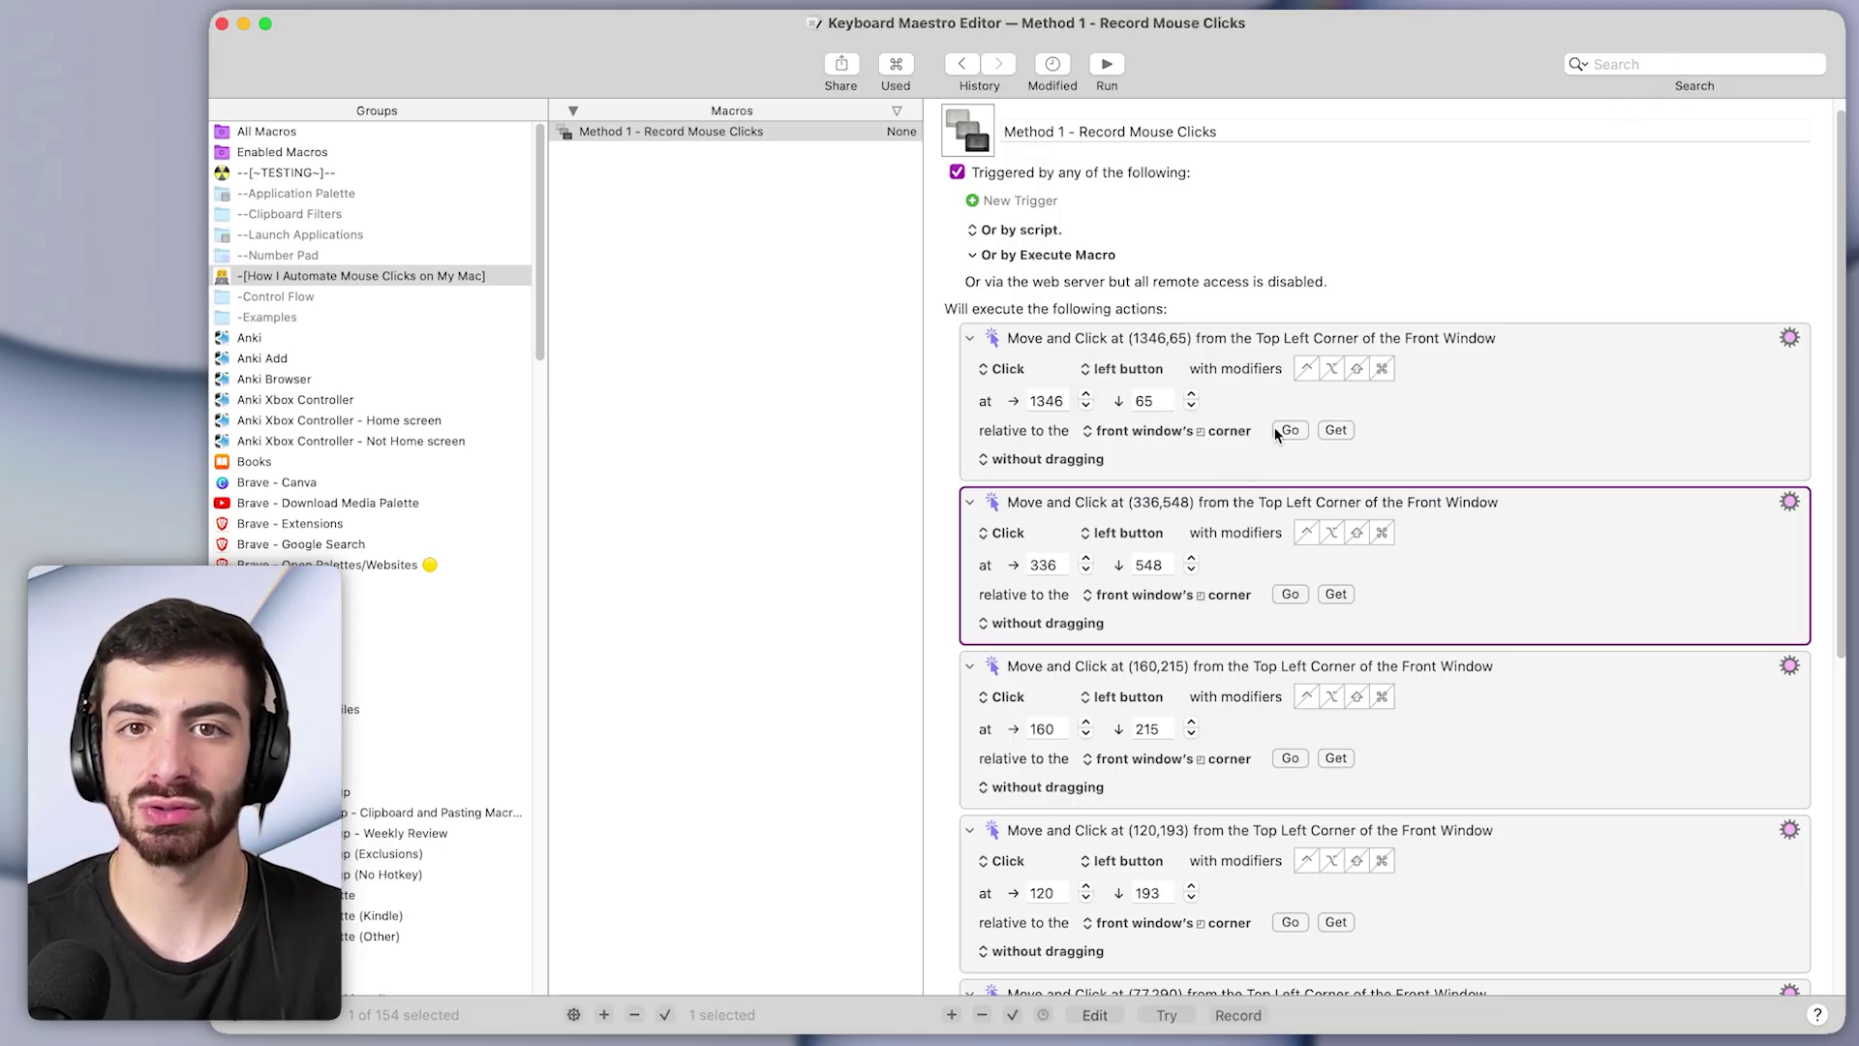
scroll(1298, 707, down, 2)
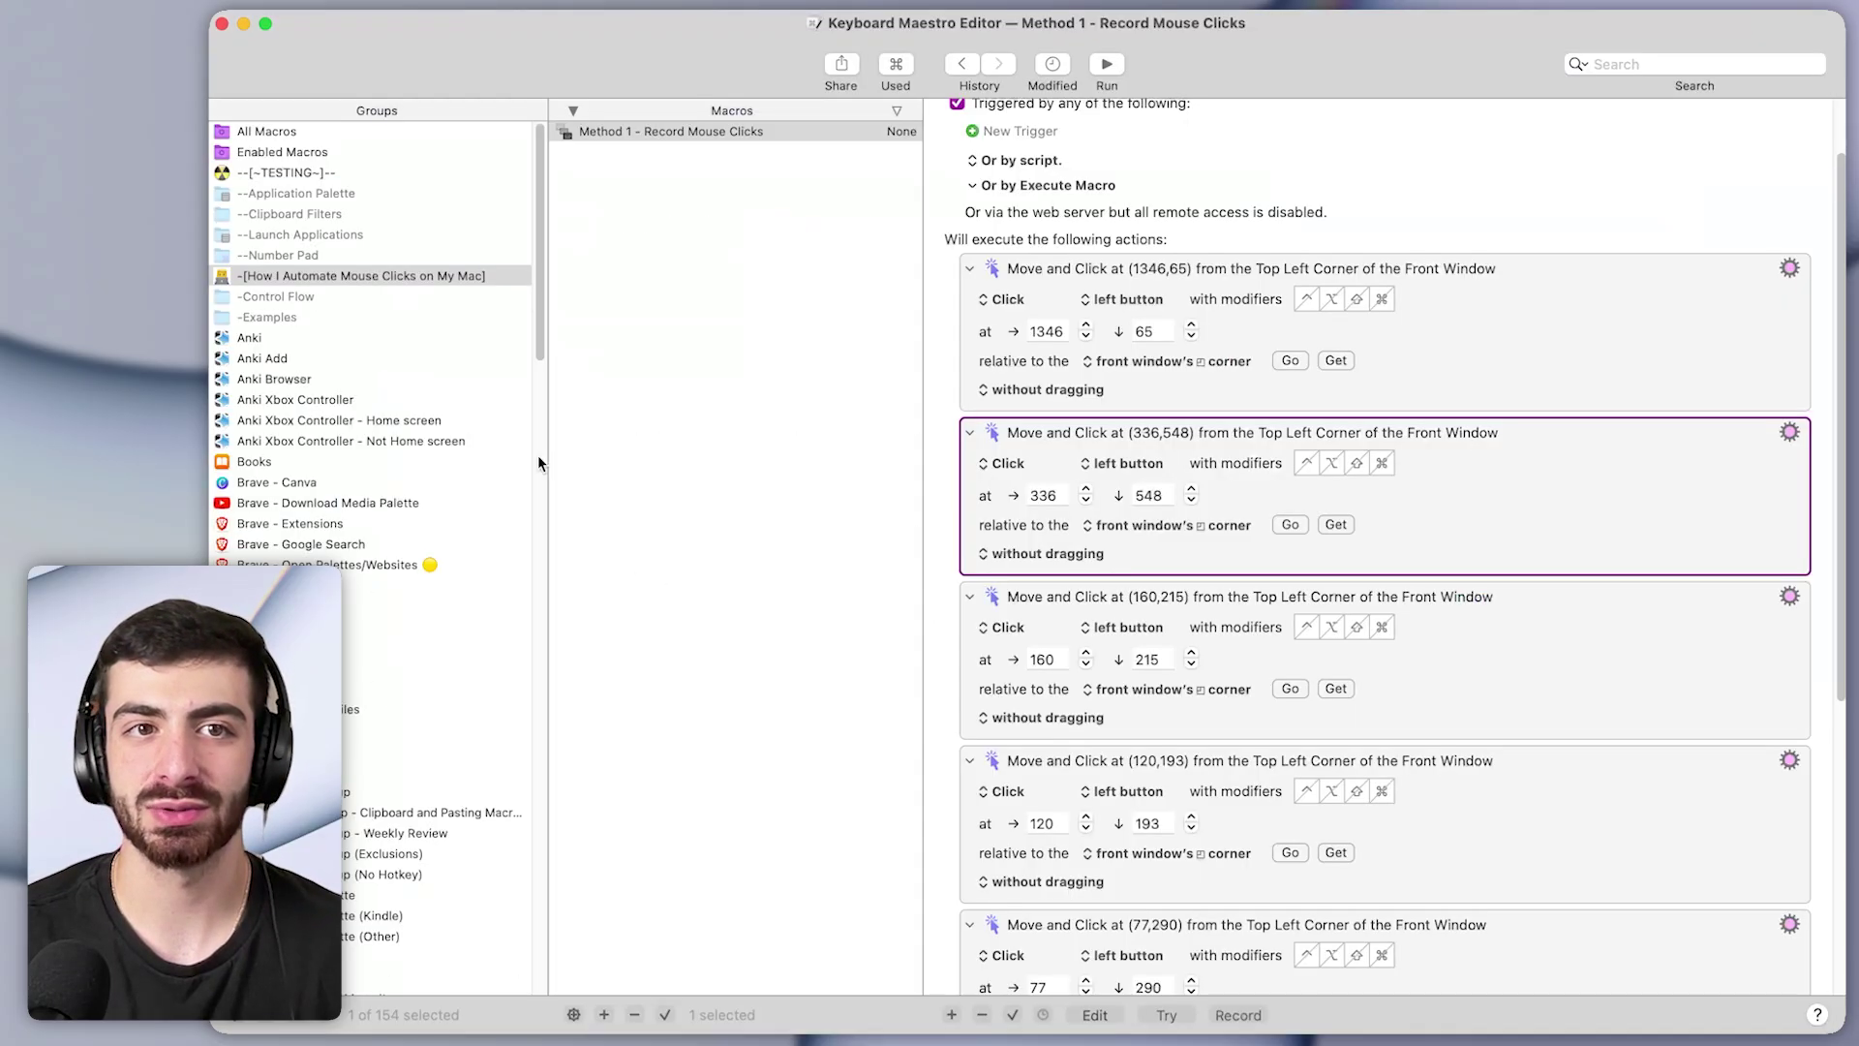
scroll(1624, 663, down, 2)
scroll(1623, 663, down, 5)
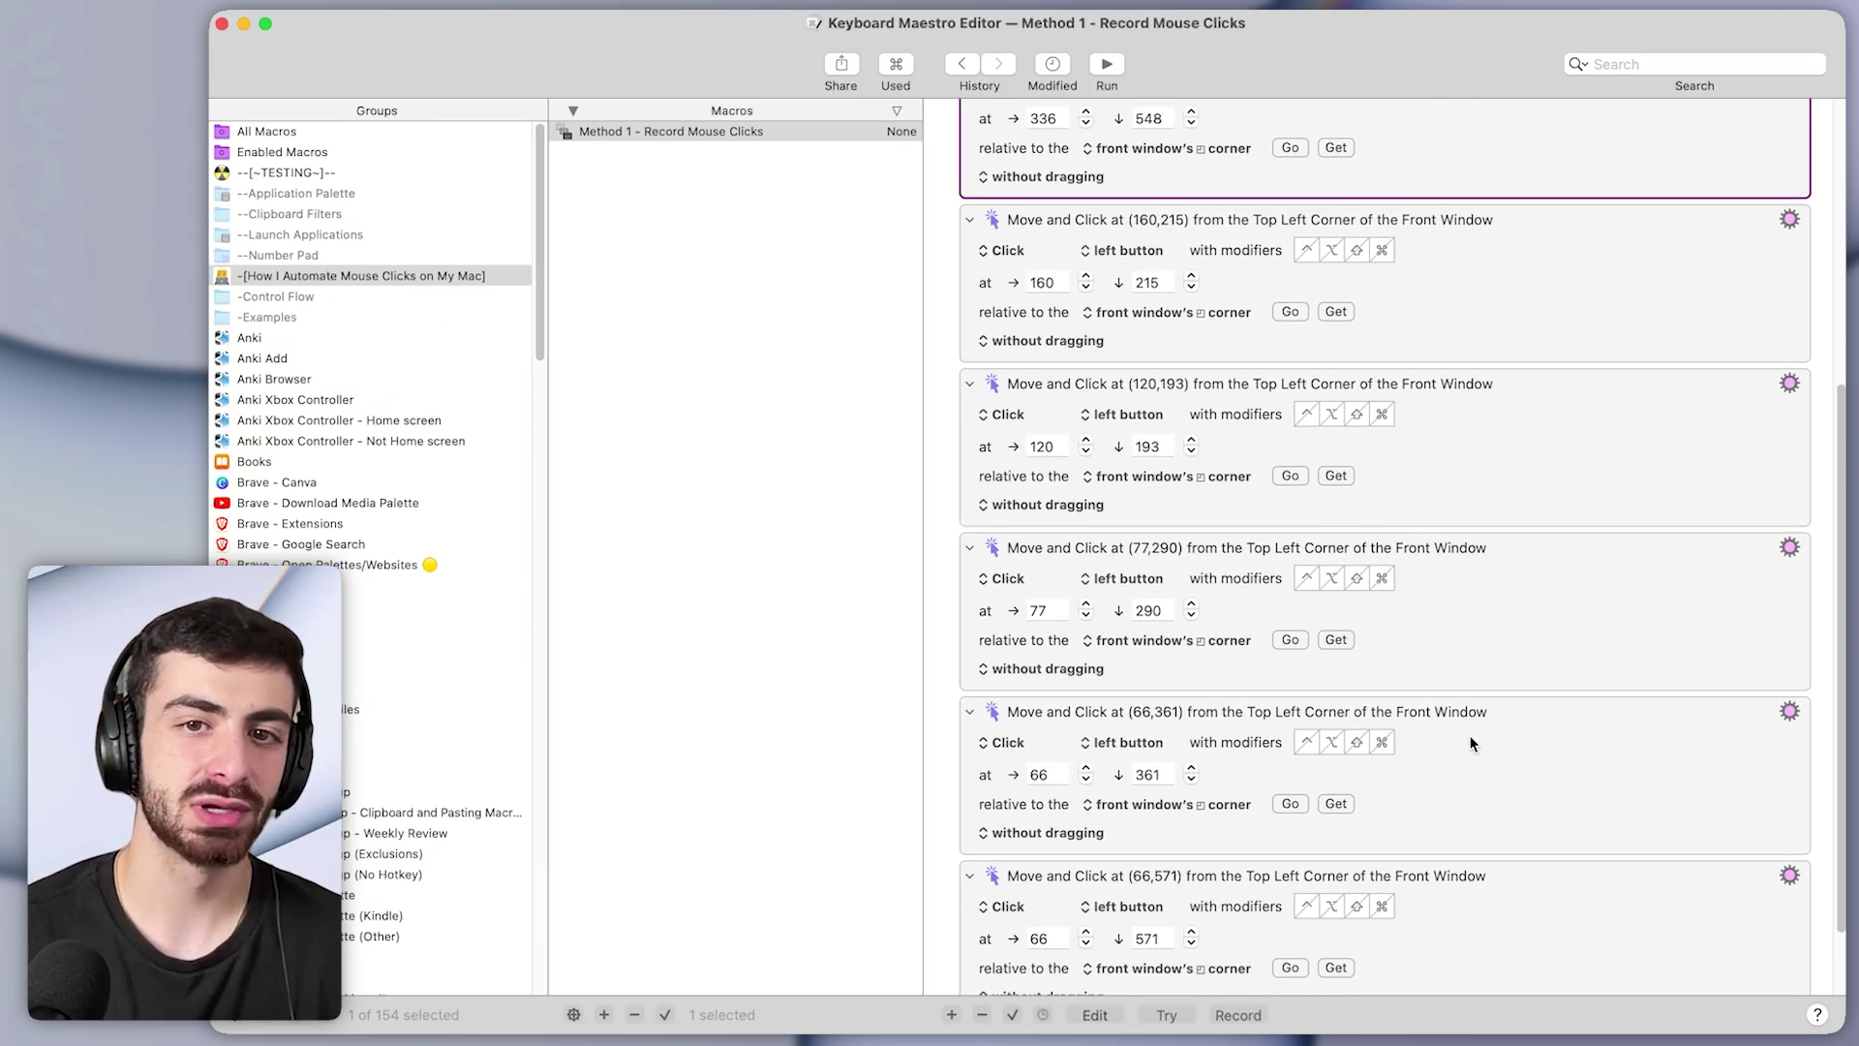
scroll(1466, 734, up, 10)
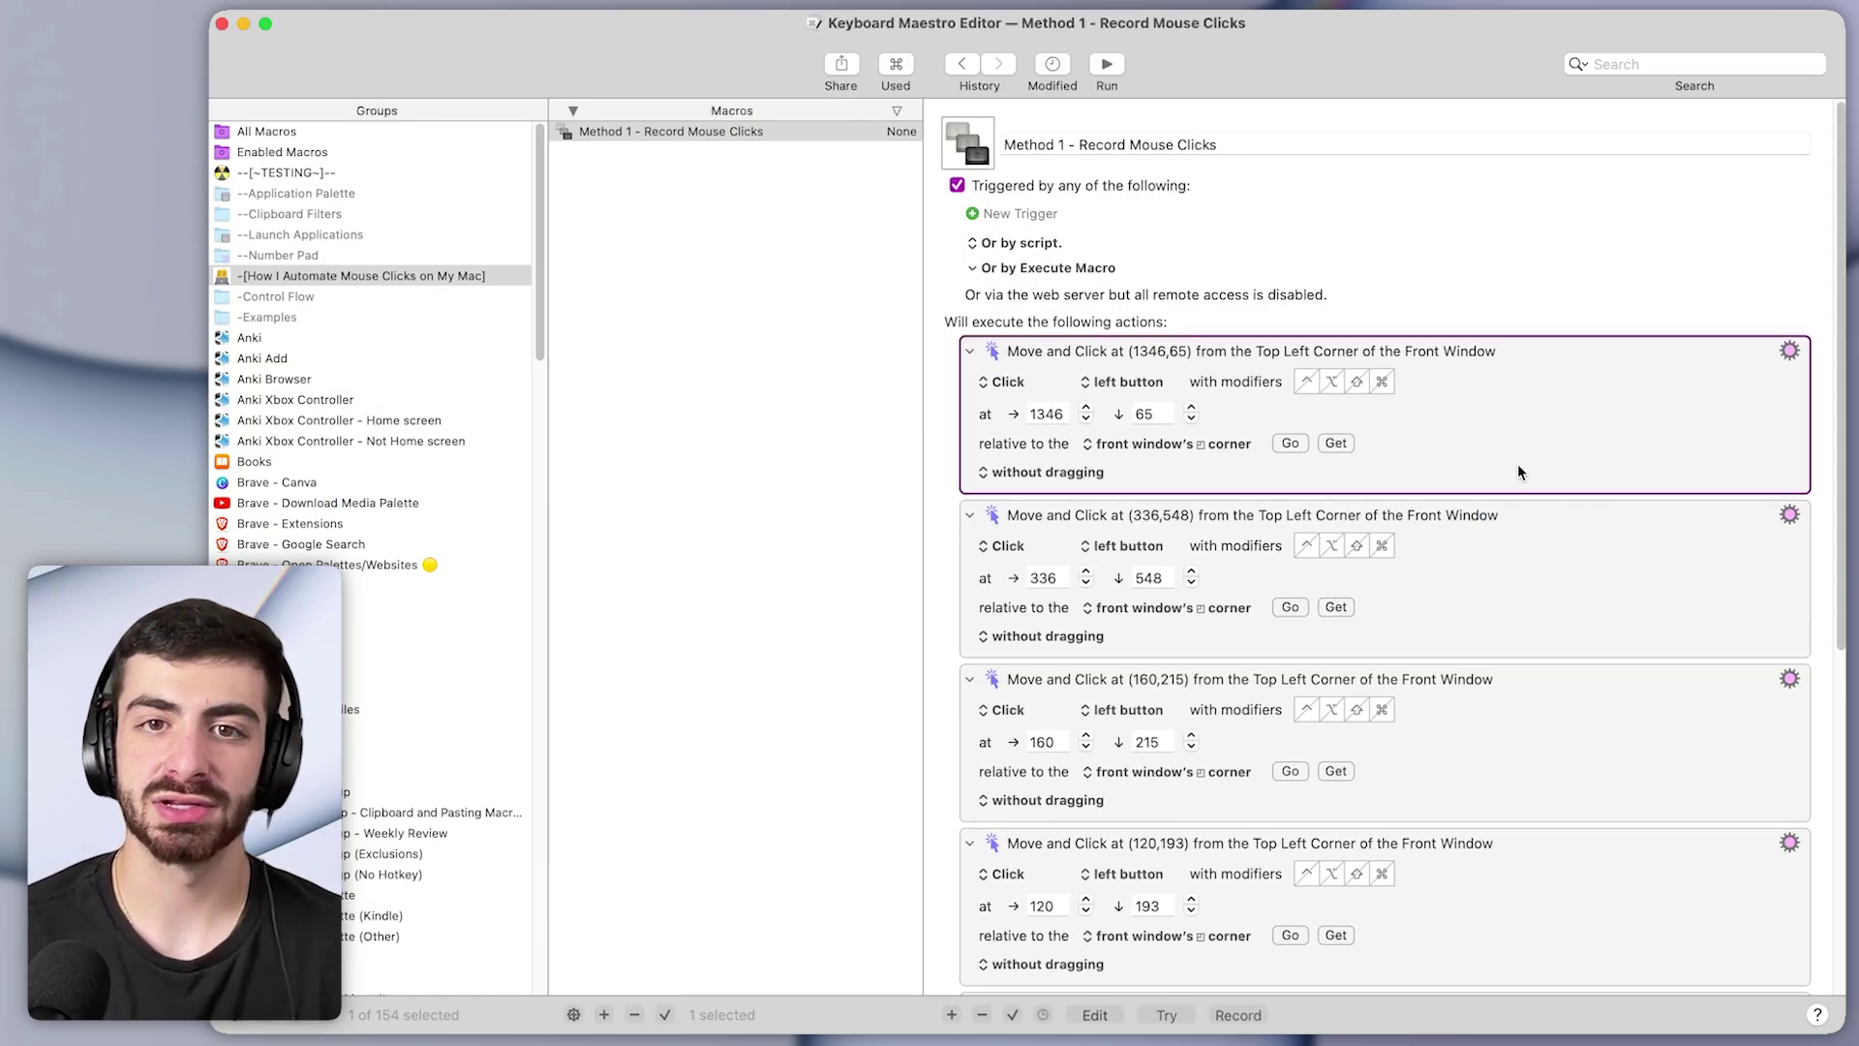
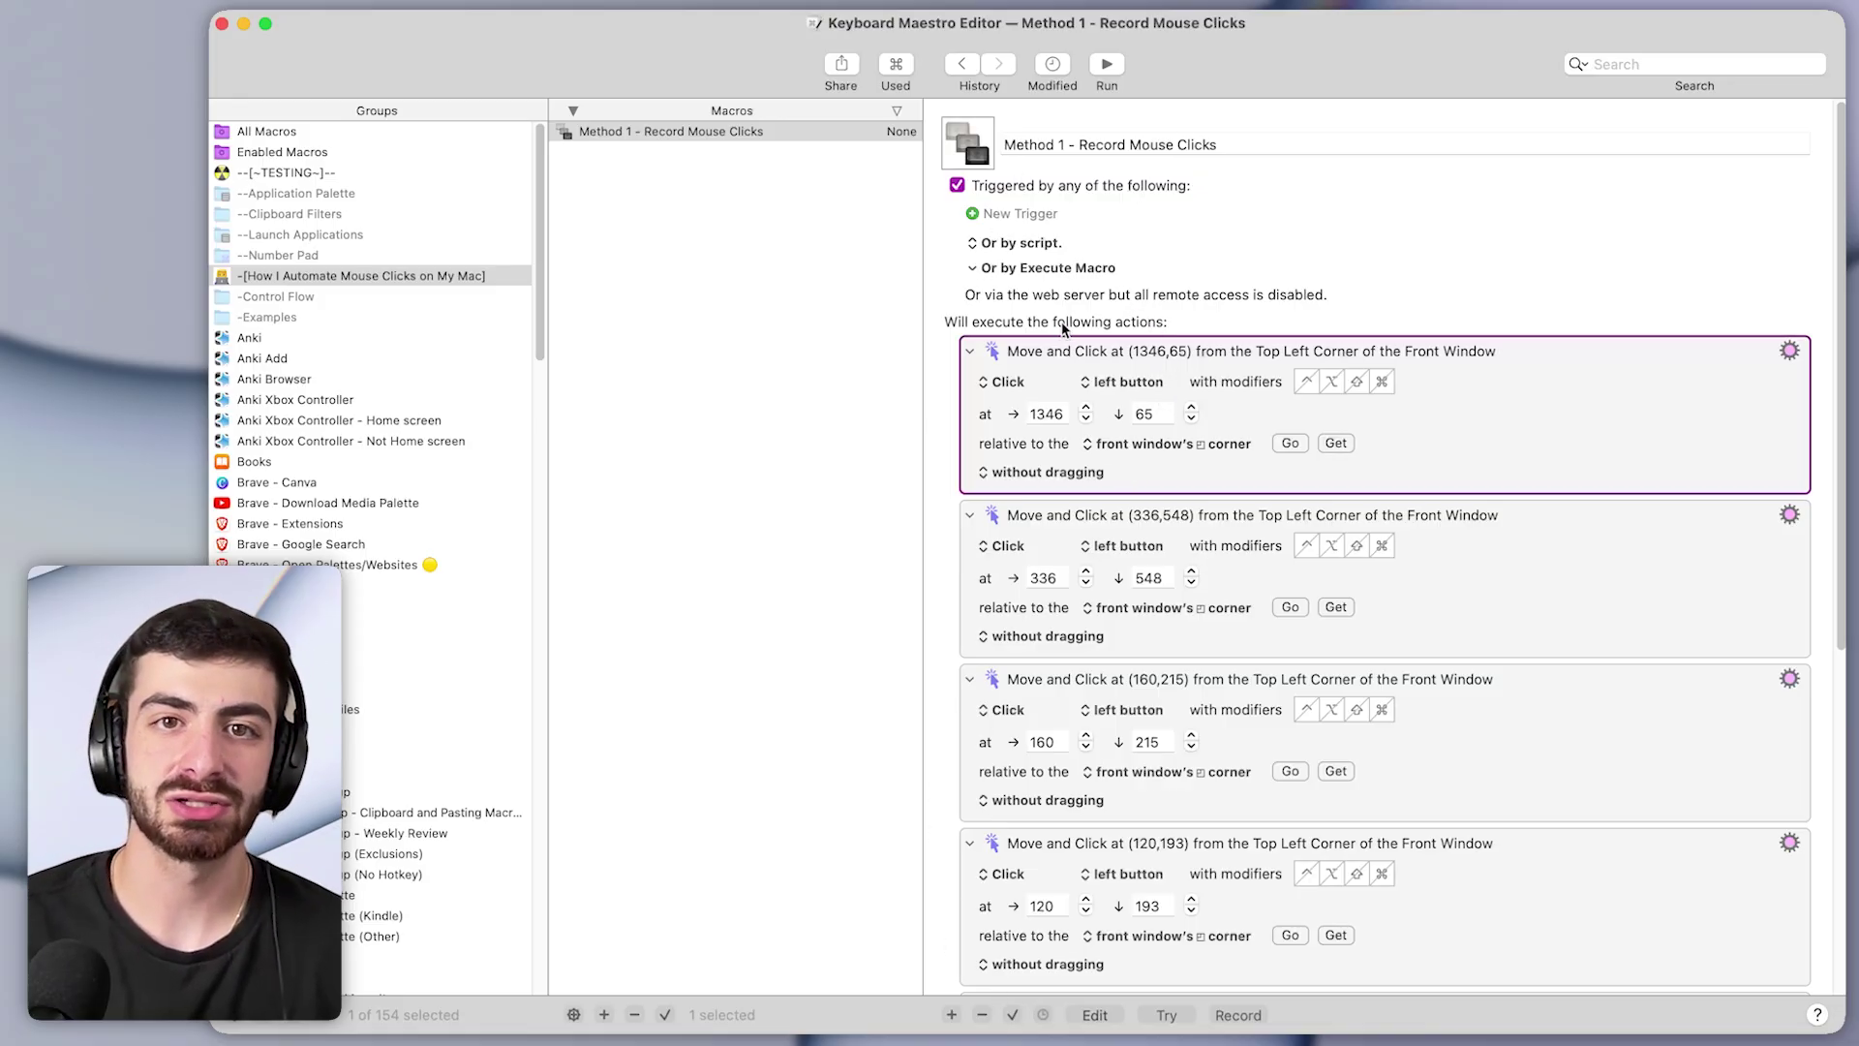
Add a hot key trigger to the macro and set it to ⌃⌥⌘S
click(1017, 213)
click(1018, 212)
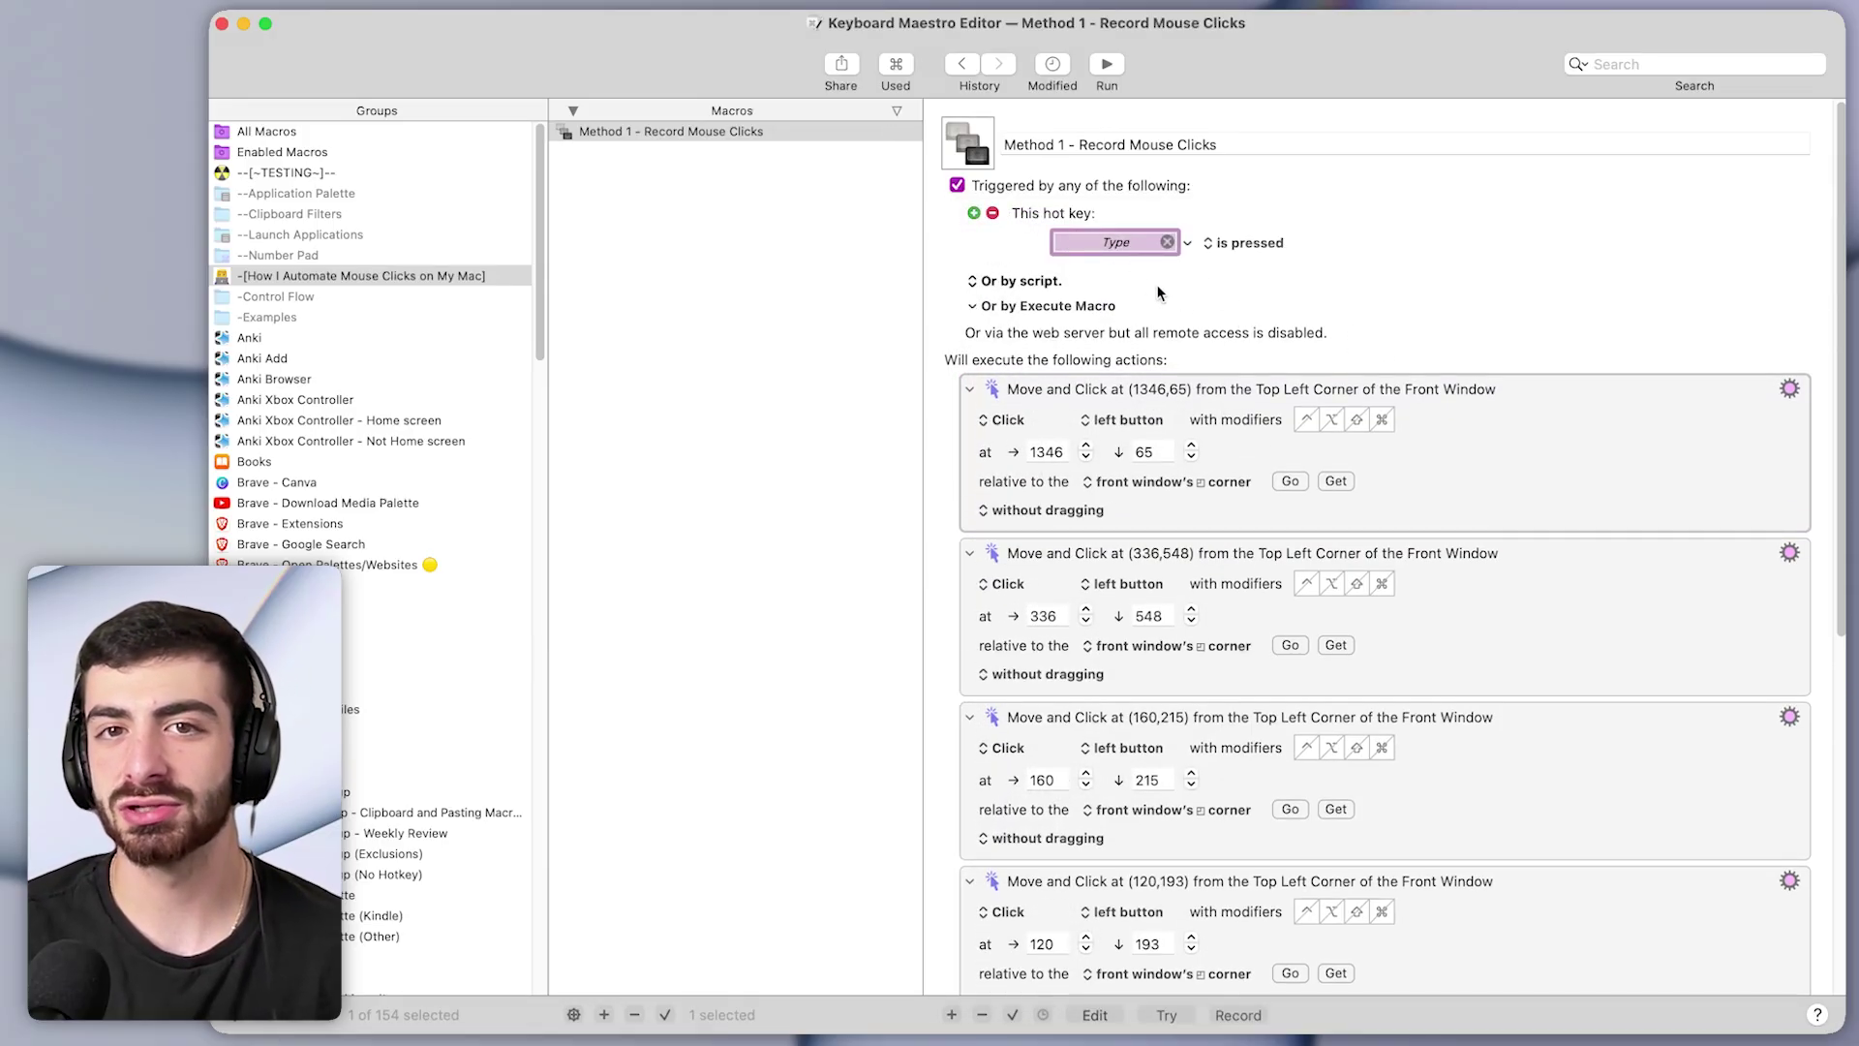
key(ctrl+alt+super+s)
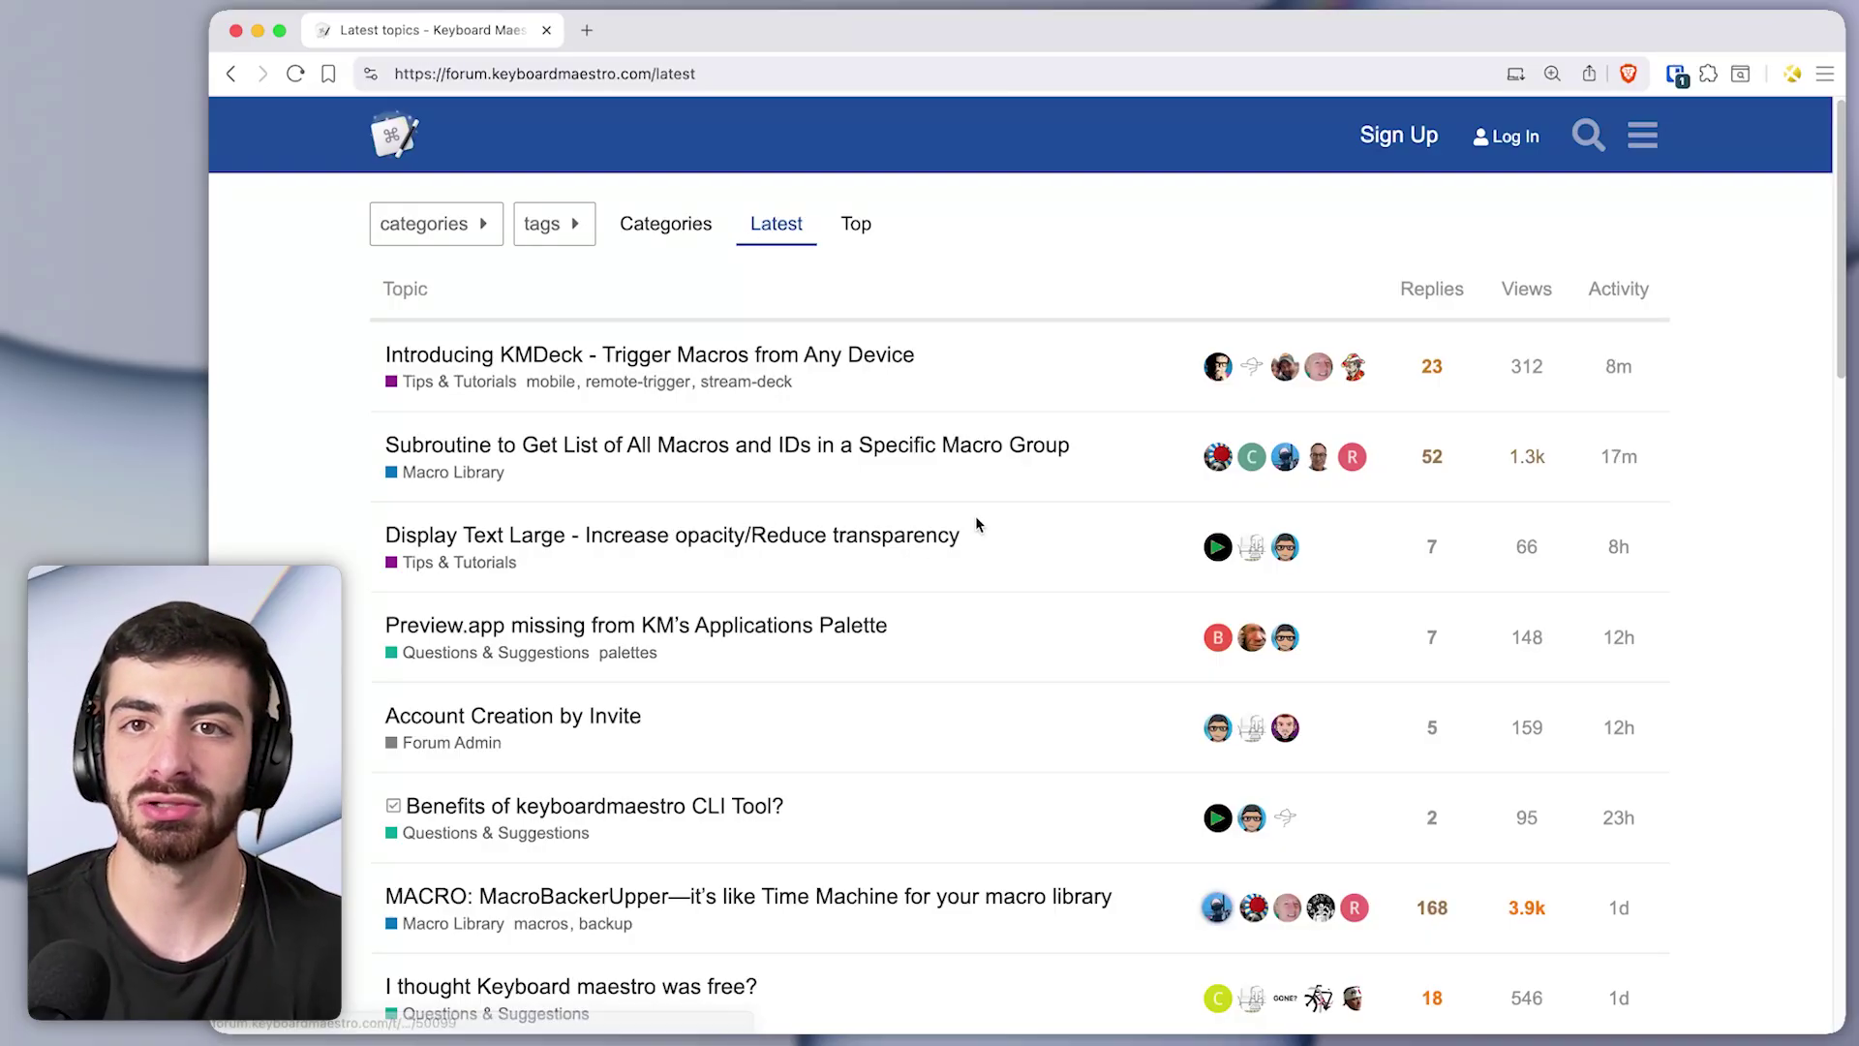
Test the macro on the forum page in Brave, dismiss the Bitwarden popup, restore the topic list and switch back to Keyboard Maestro
key(super+shift+k)
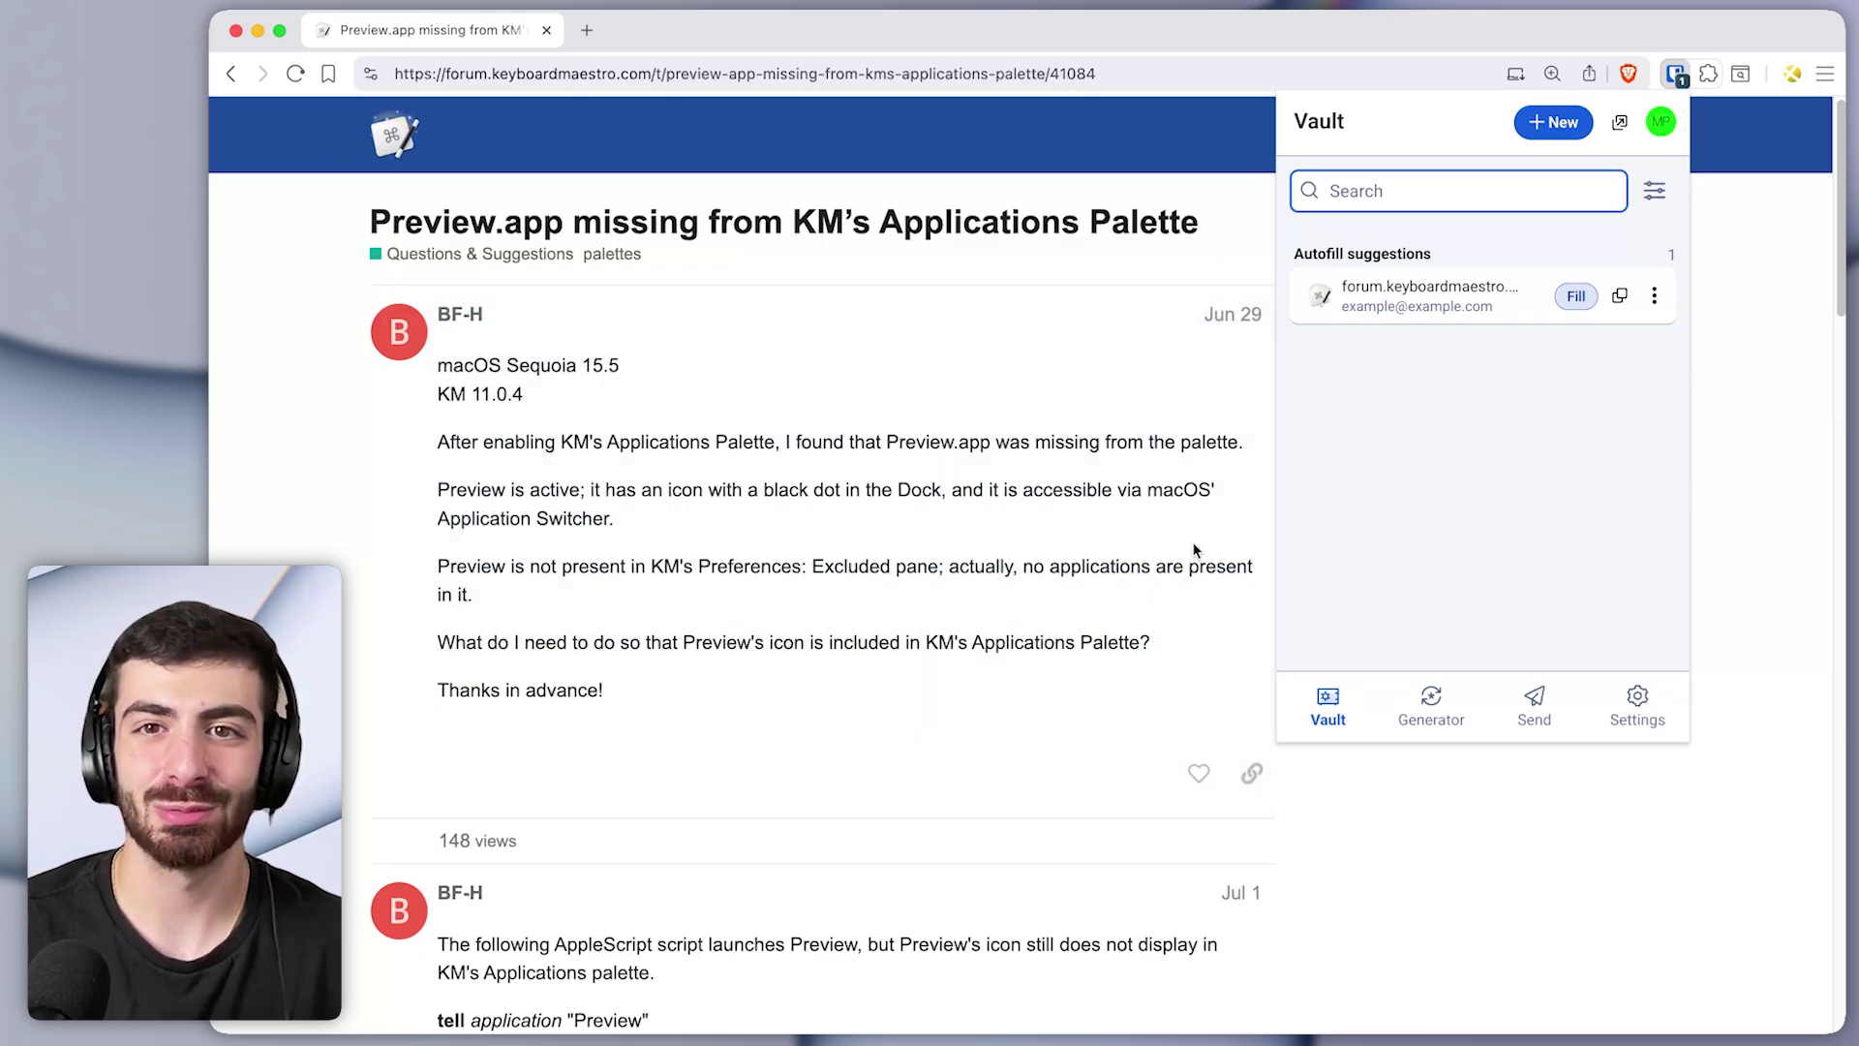
key(Escape)
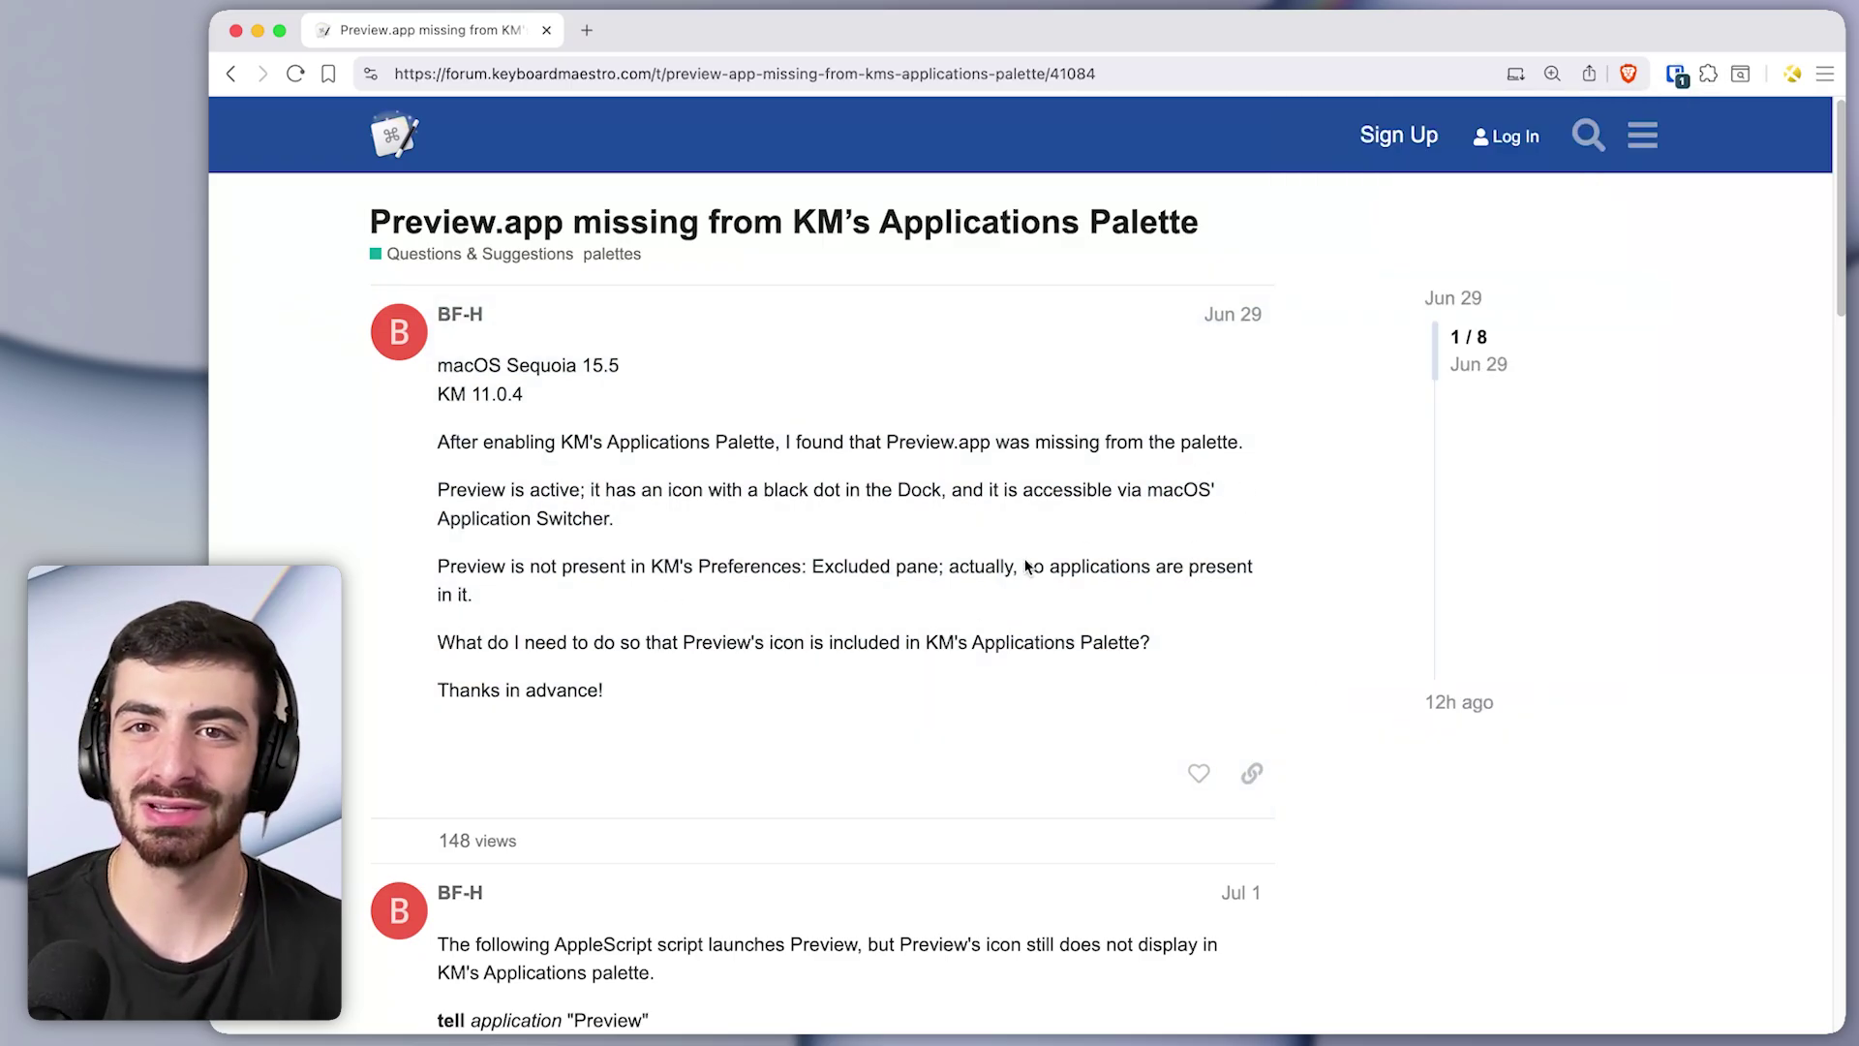
key(super+bracketleft)
key(super+Tab)
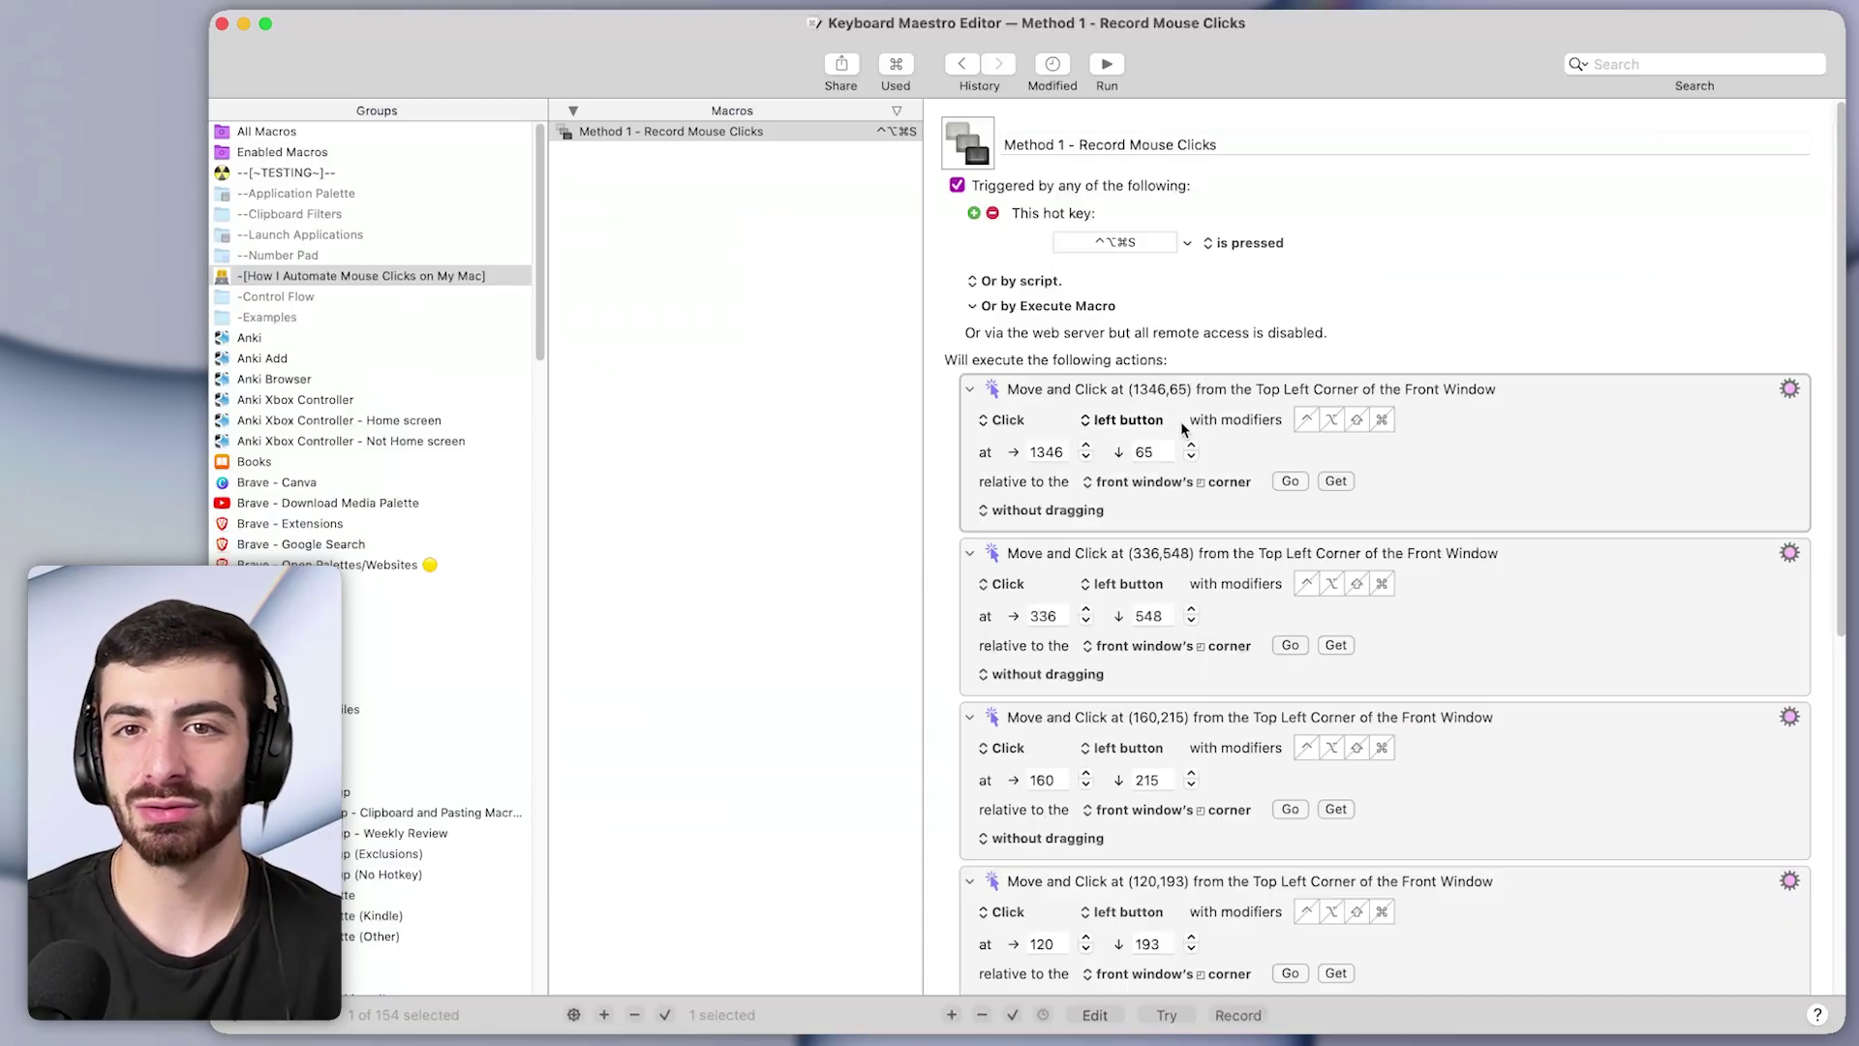
Review the macro's click actions through the last one and compare them with opening the Bitwarden popup in Brave
shift+click(1592, 631)
shift+click(1570, 798)
scroll(1568, 804, down, 3)
scroll(1568, 798, down, 5)
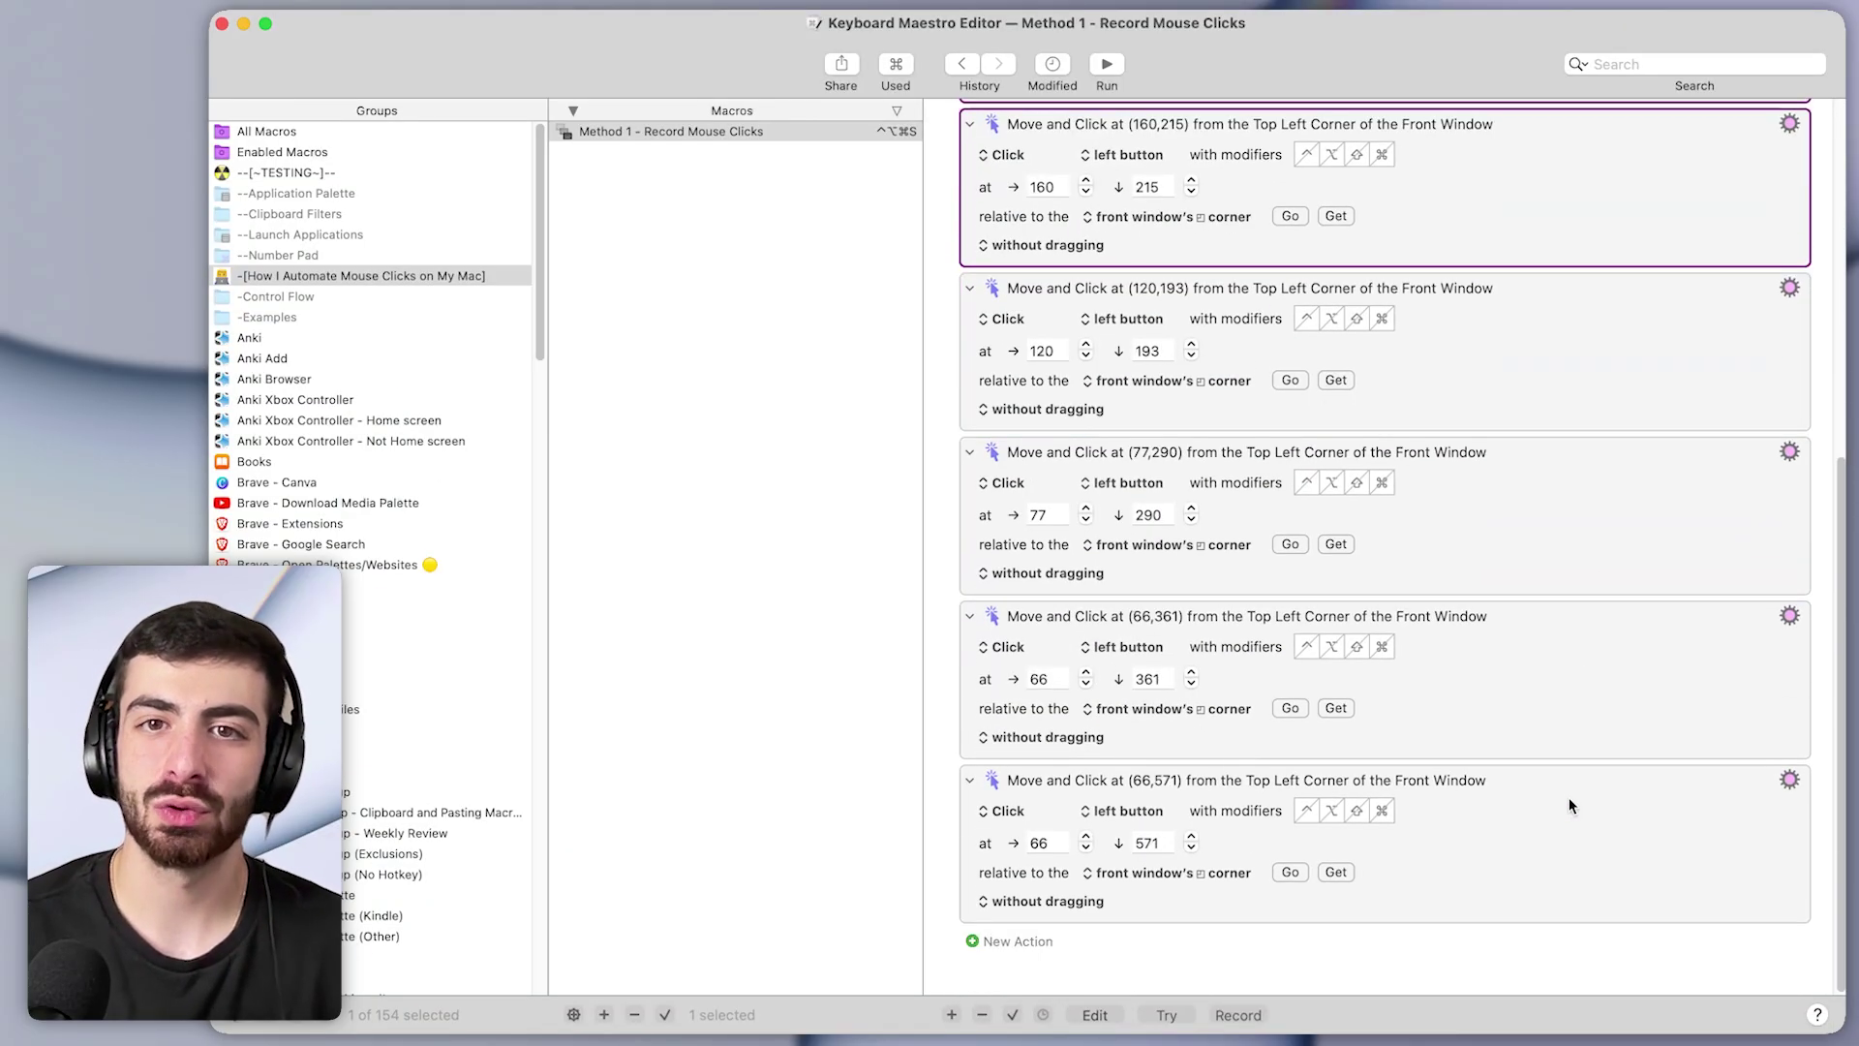
click(1554, 810)
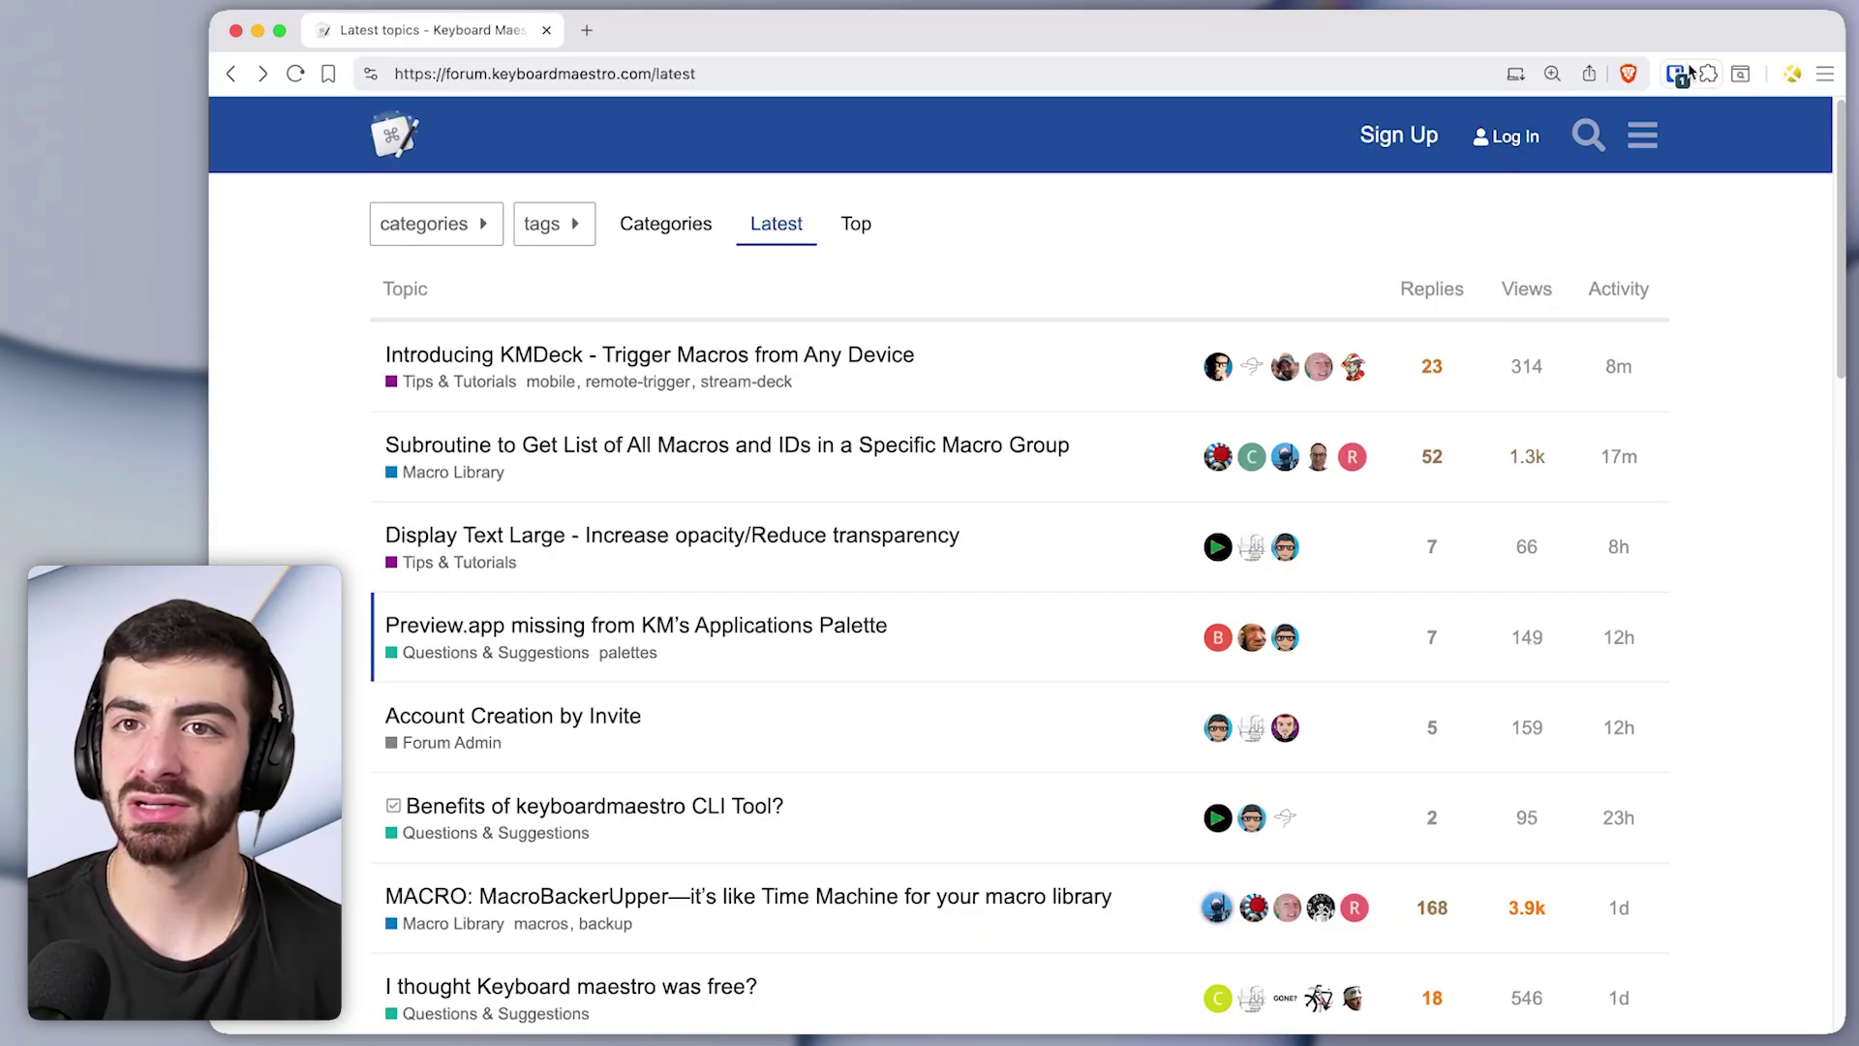
click(1685, 74)
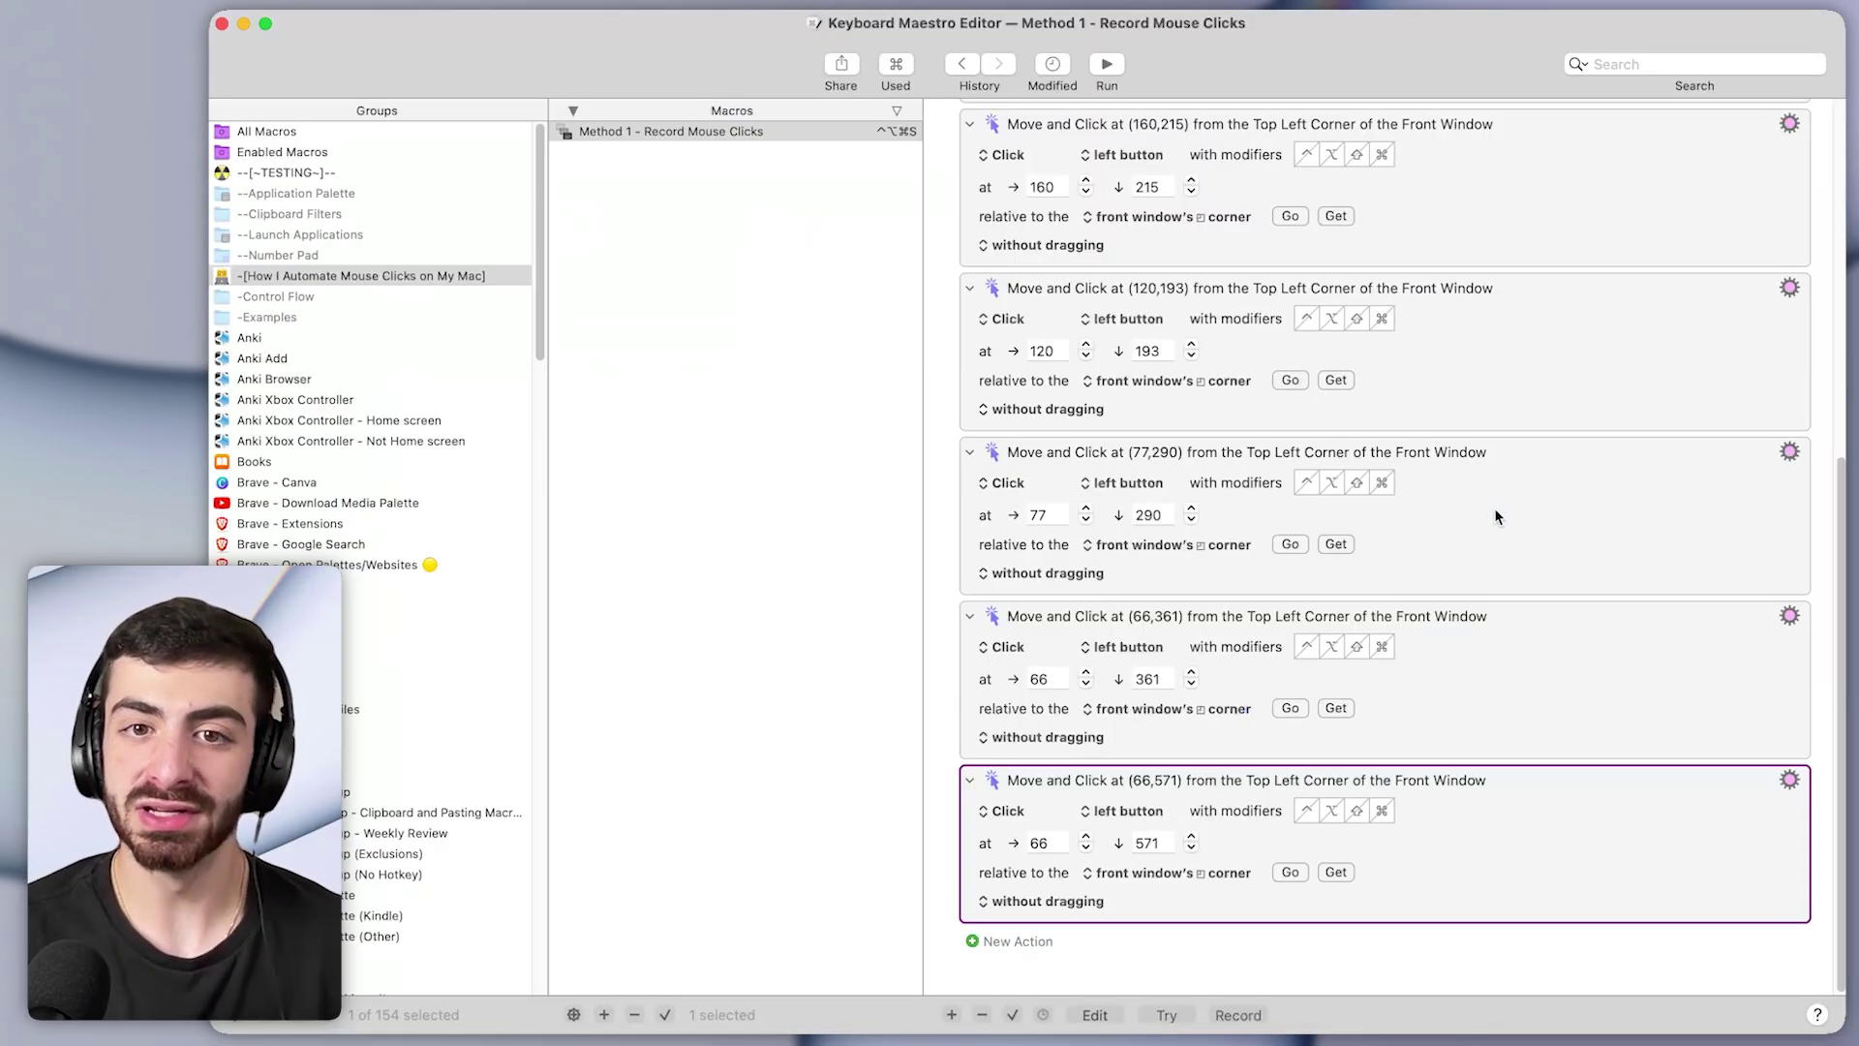
Search all actions for "delay" and add a Set Action Delay action before the first click action
scroll(1385, 542, up, 10)
click(1446, 466)
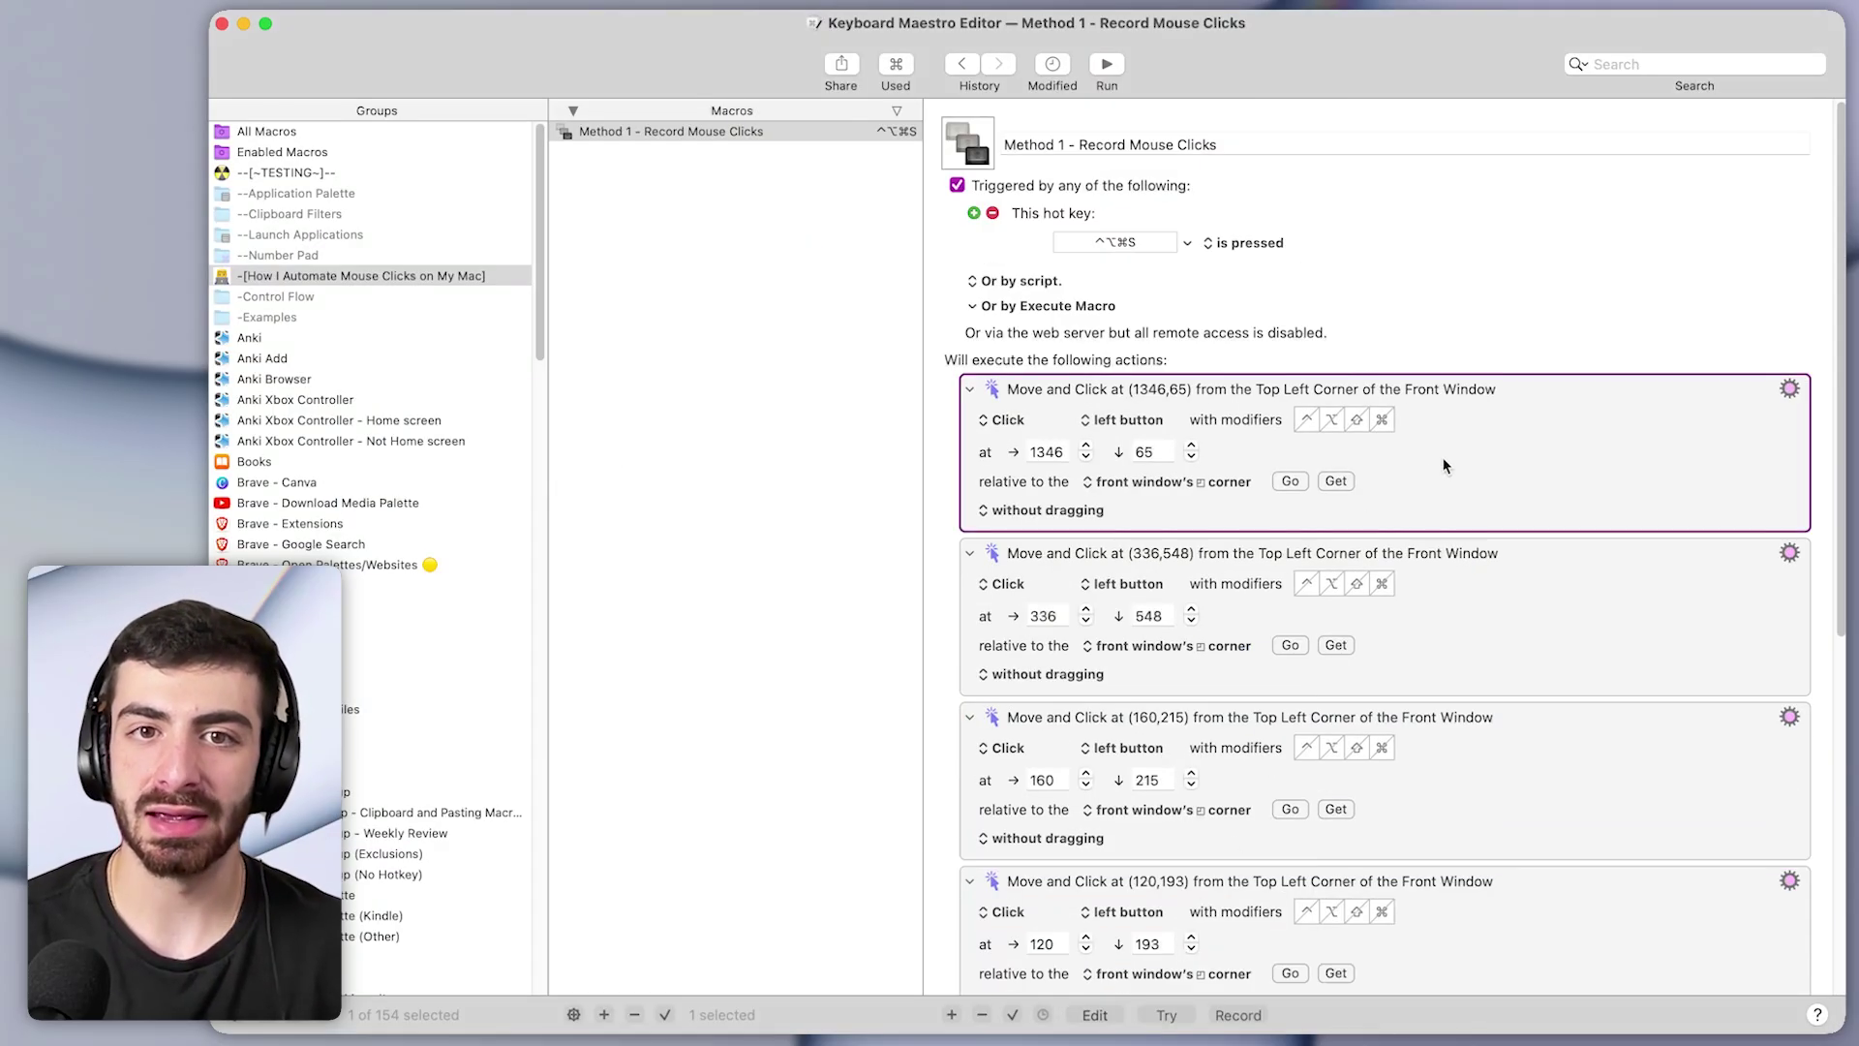
click(952, 1015)
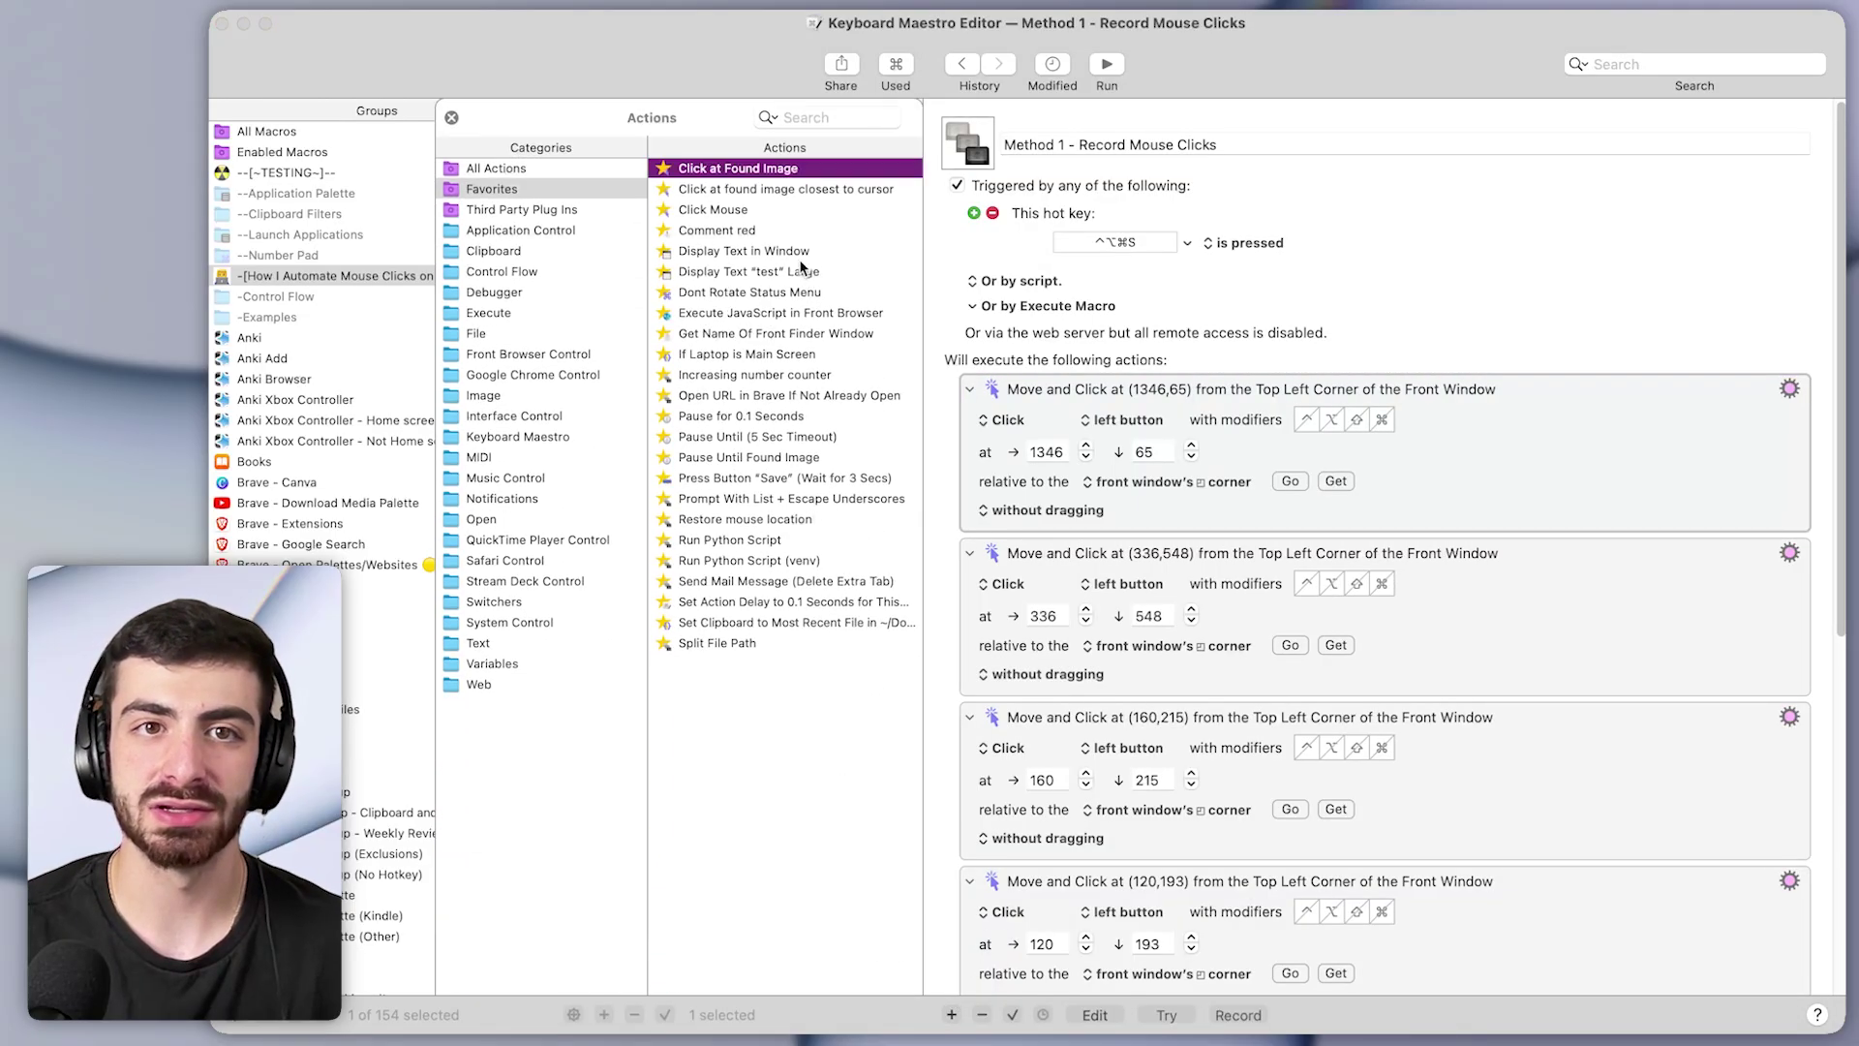
click(564, 172)
click(861, 118)
text(delay)
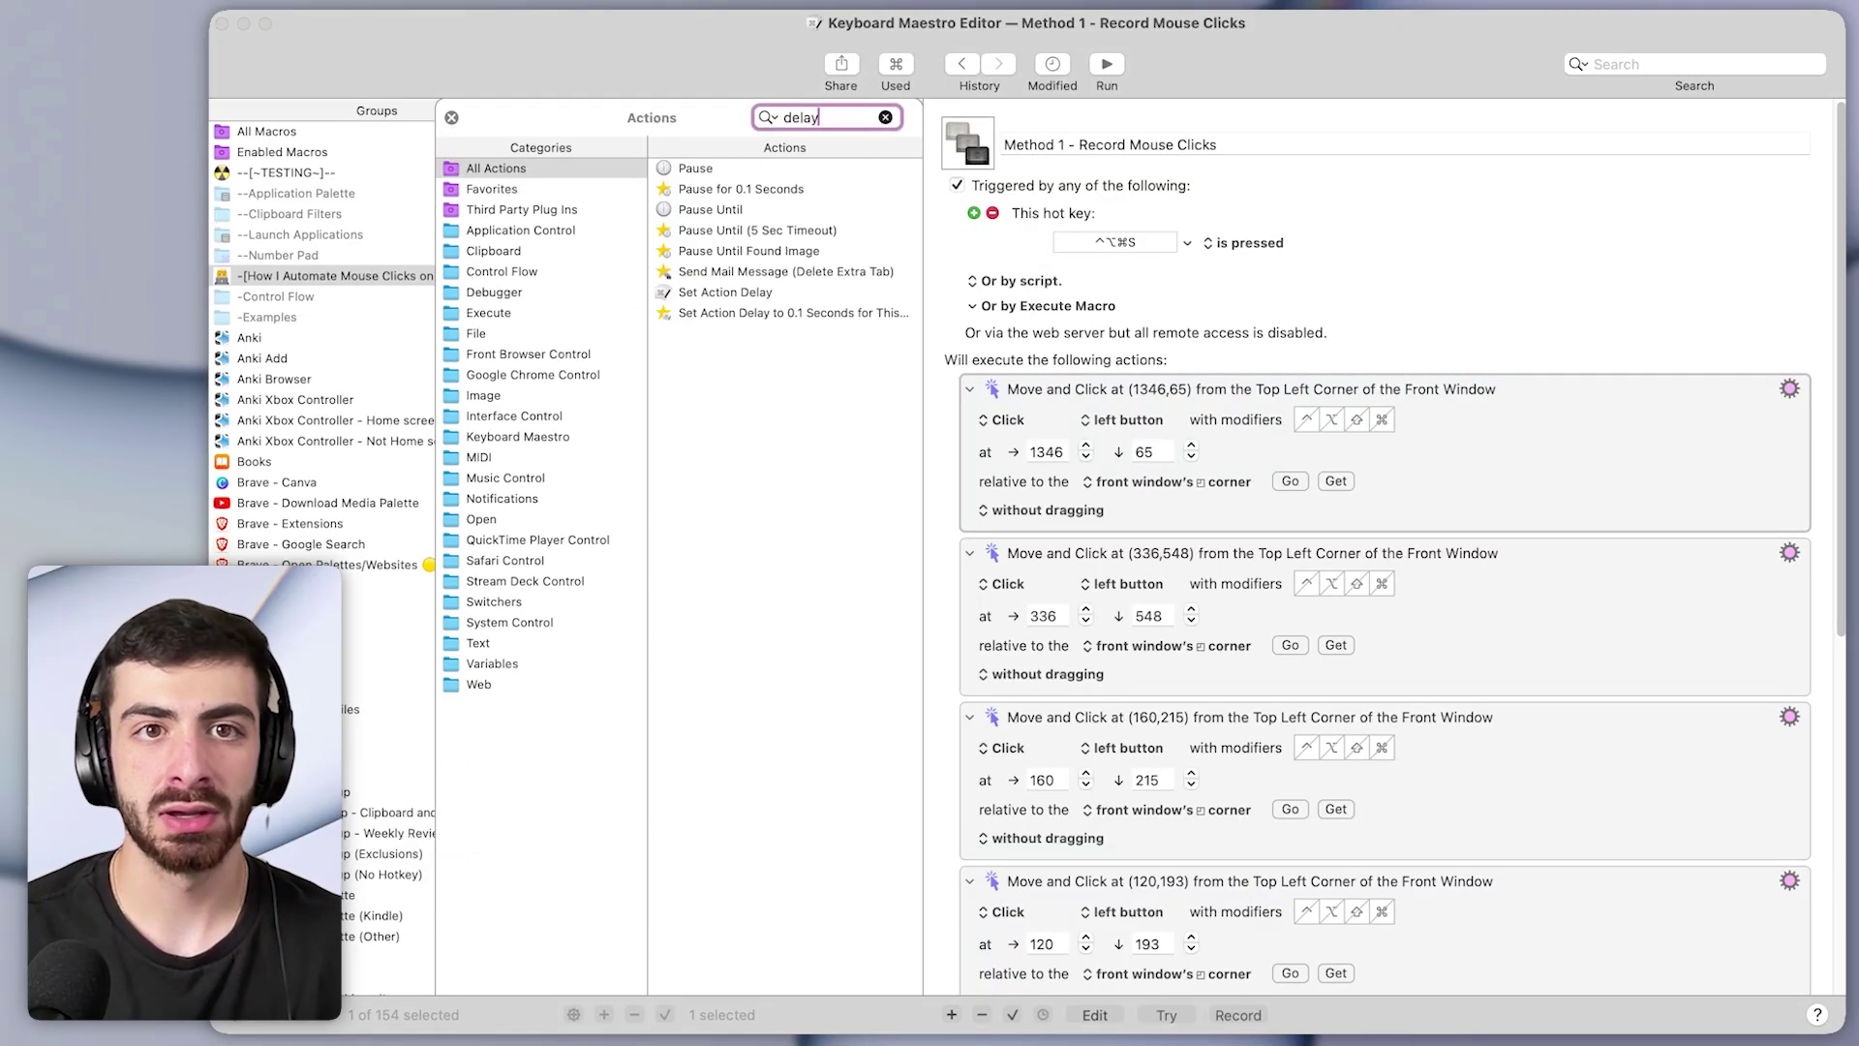
drag(736, 292, 929, 426)
drag(1526, 552, 1511, 392)
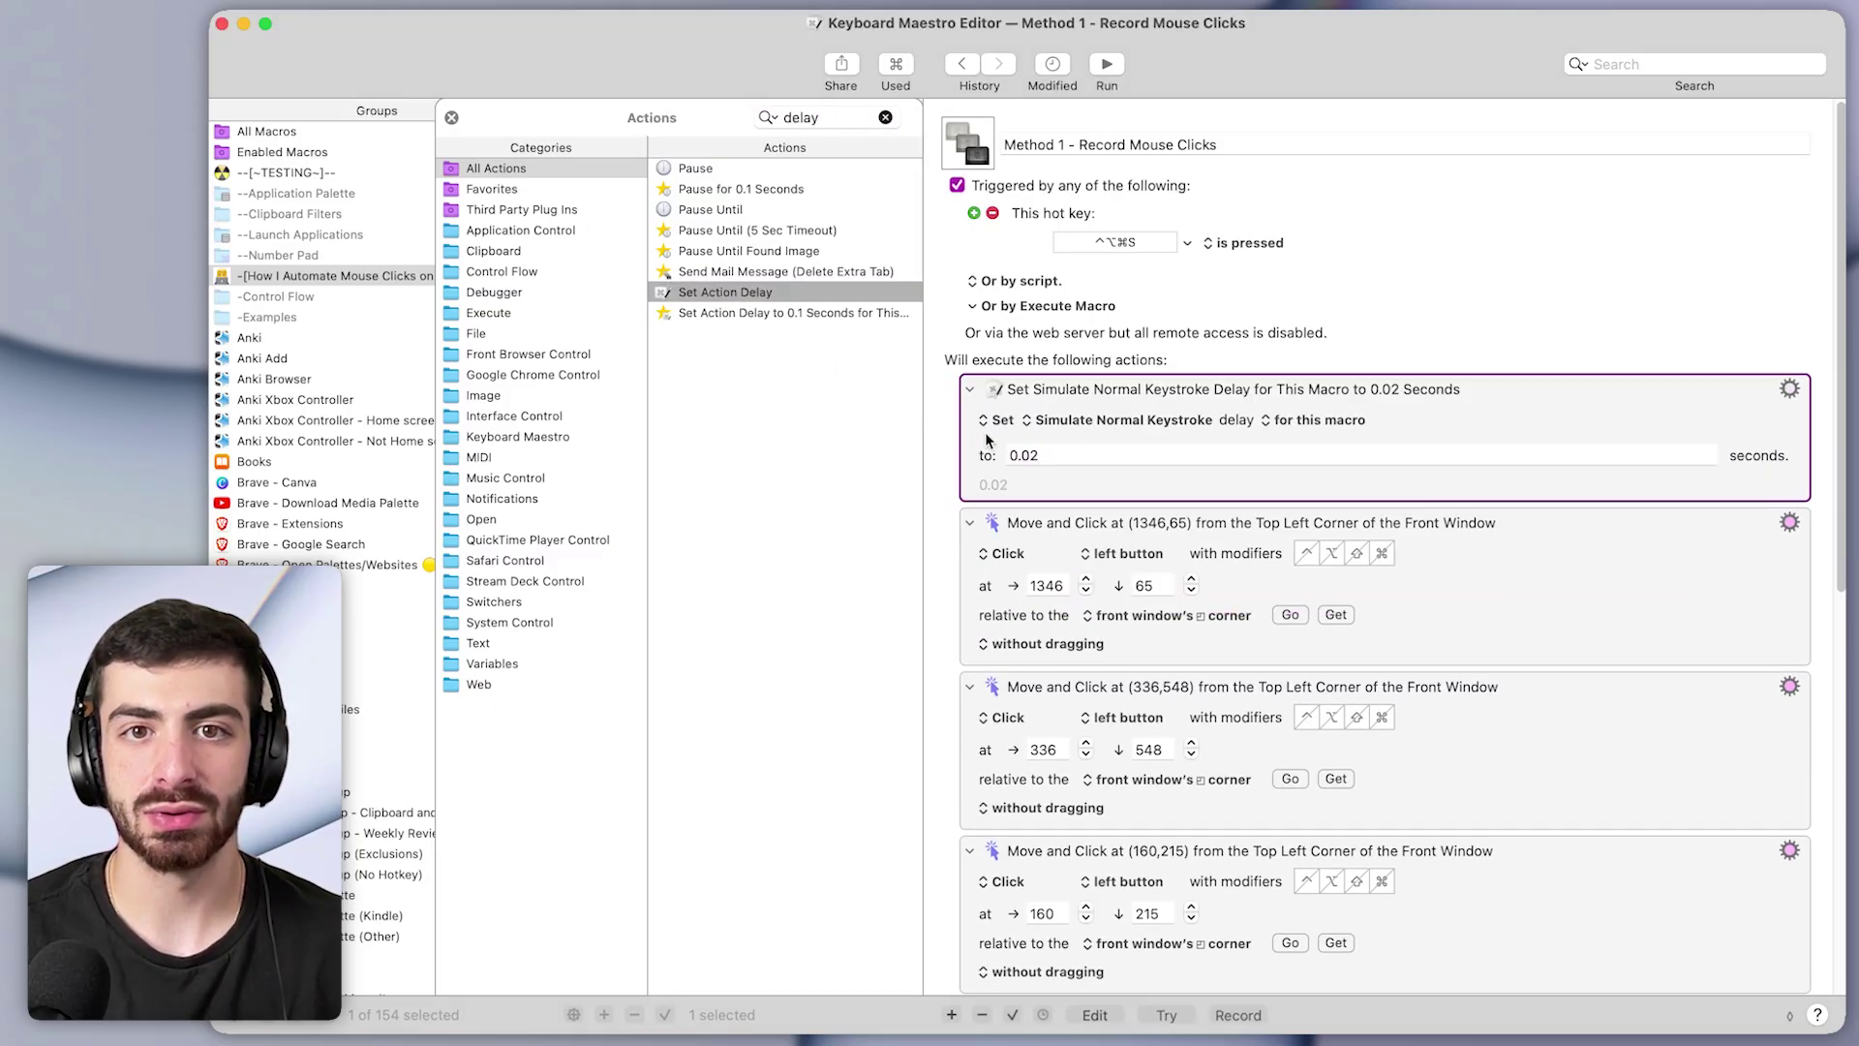
Set the delay action to Between Actions with 0.2 seconds and close the actions list
click(1113, 419)
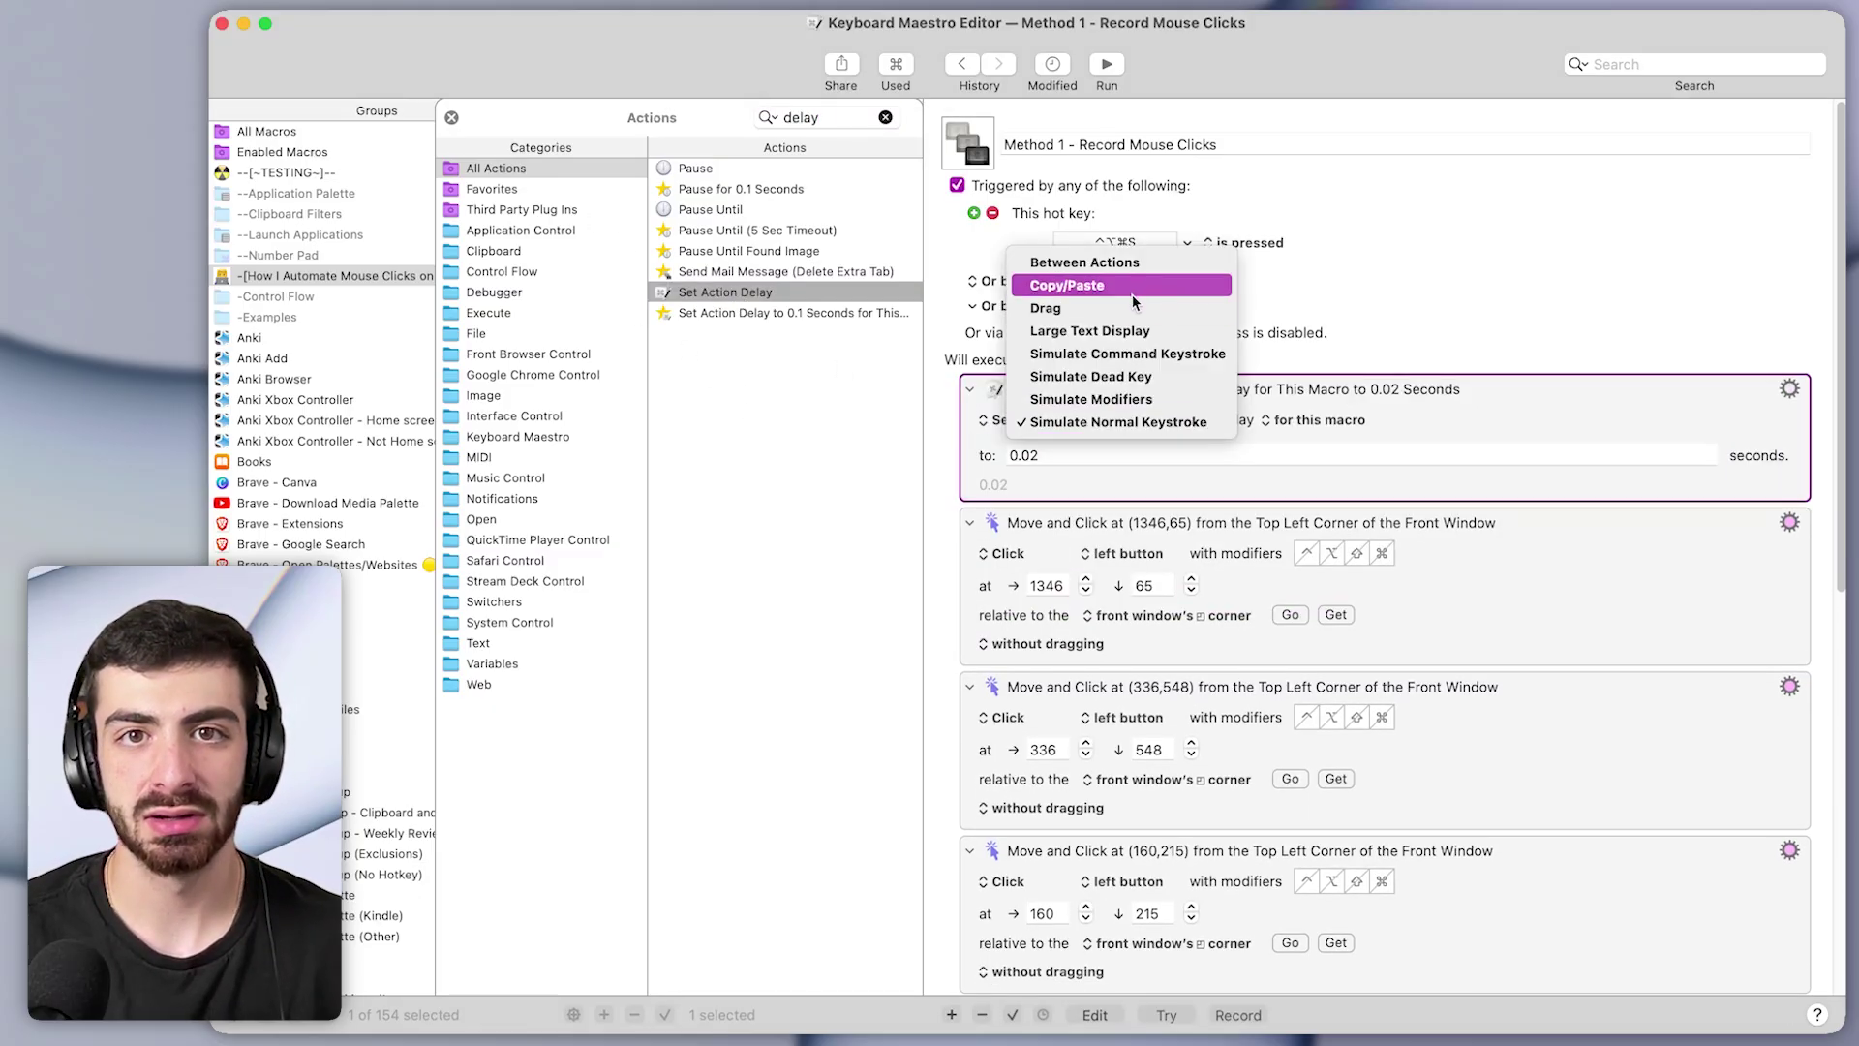
click(1152, 263)
click(1078, 436)
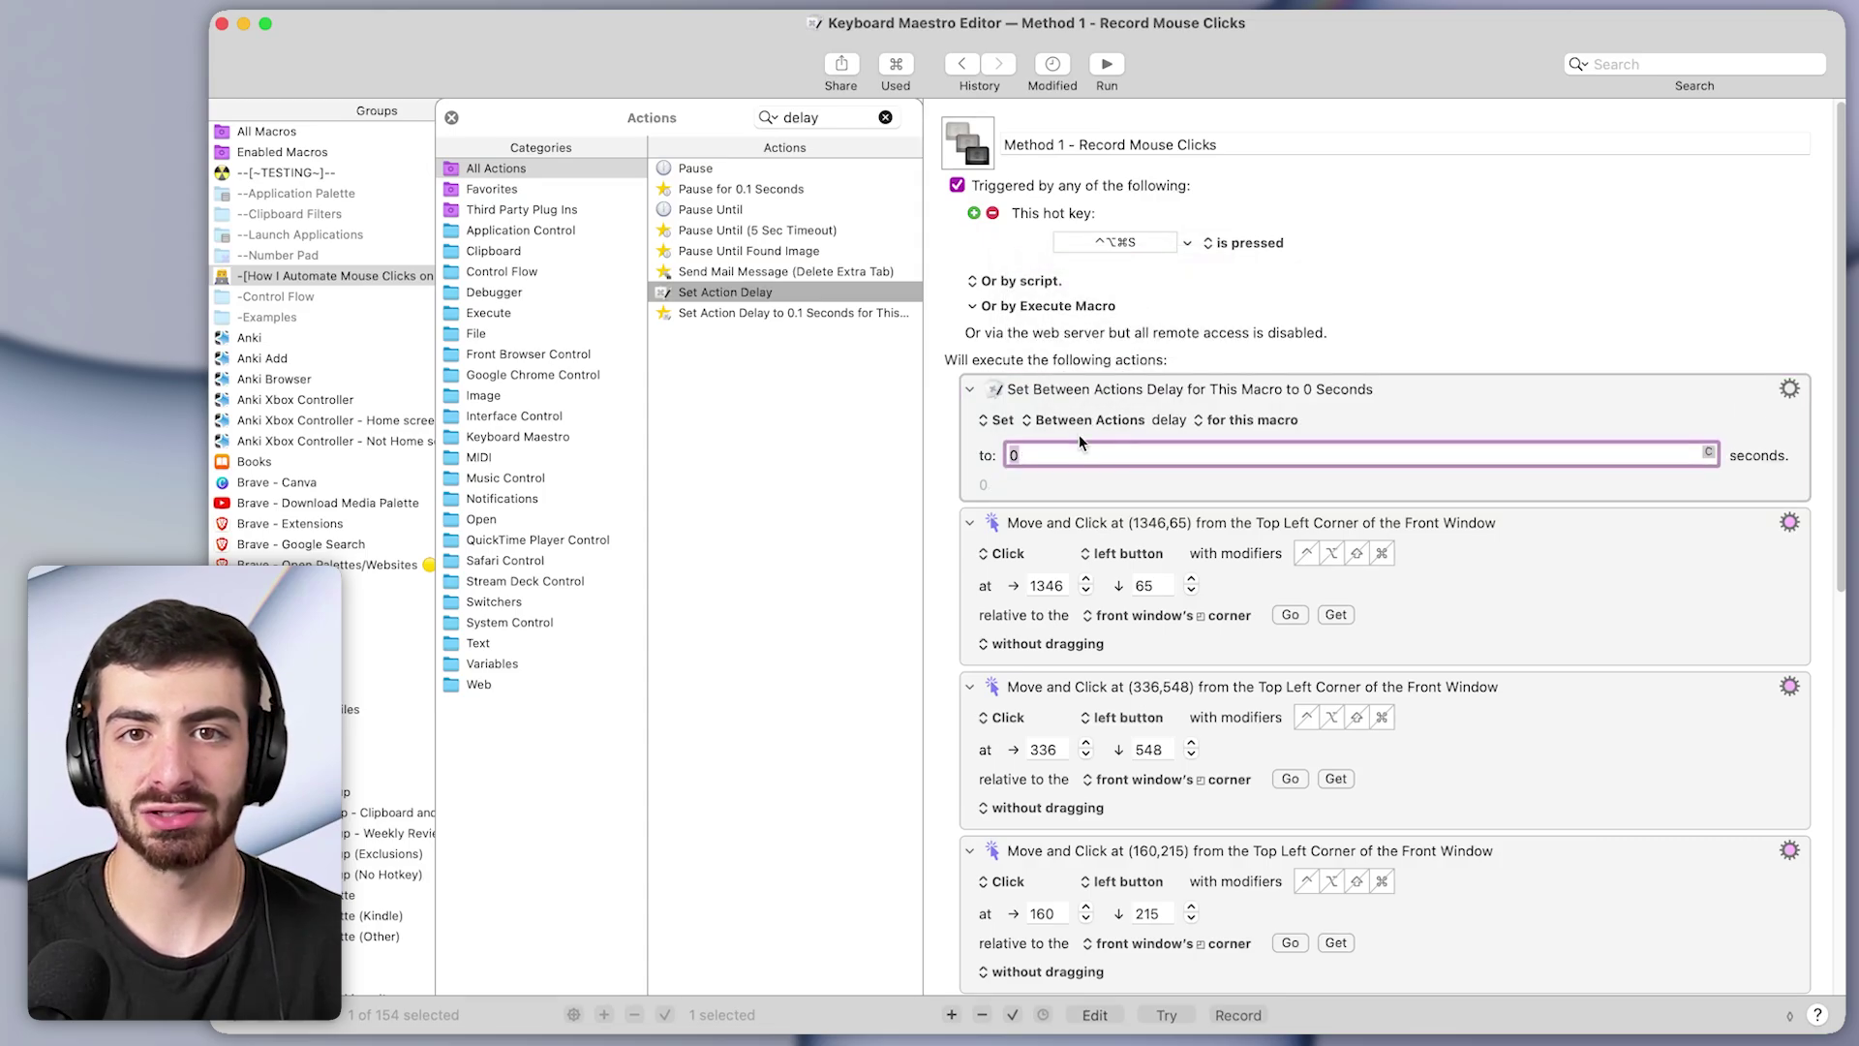
text(0.)
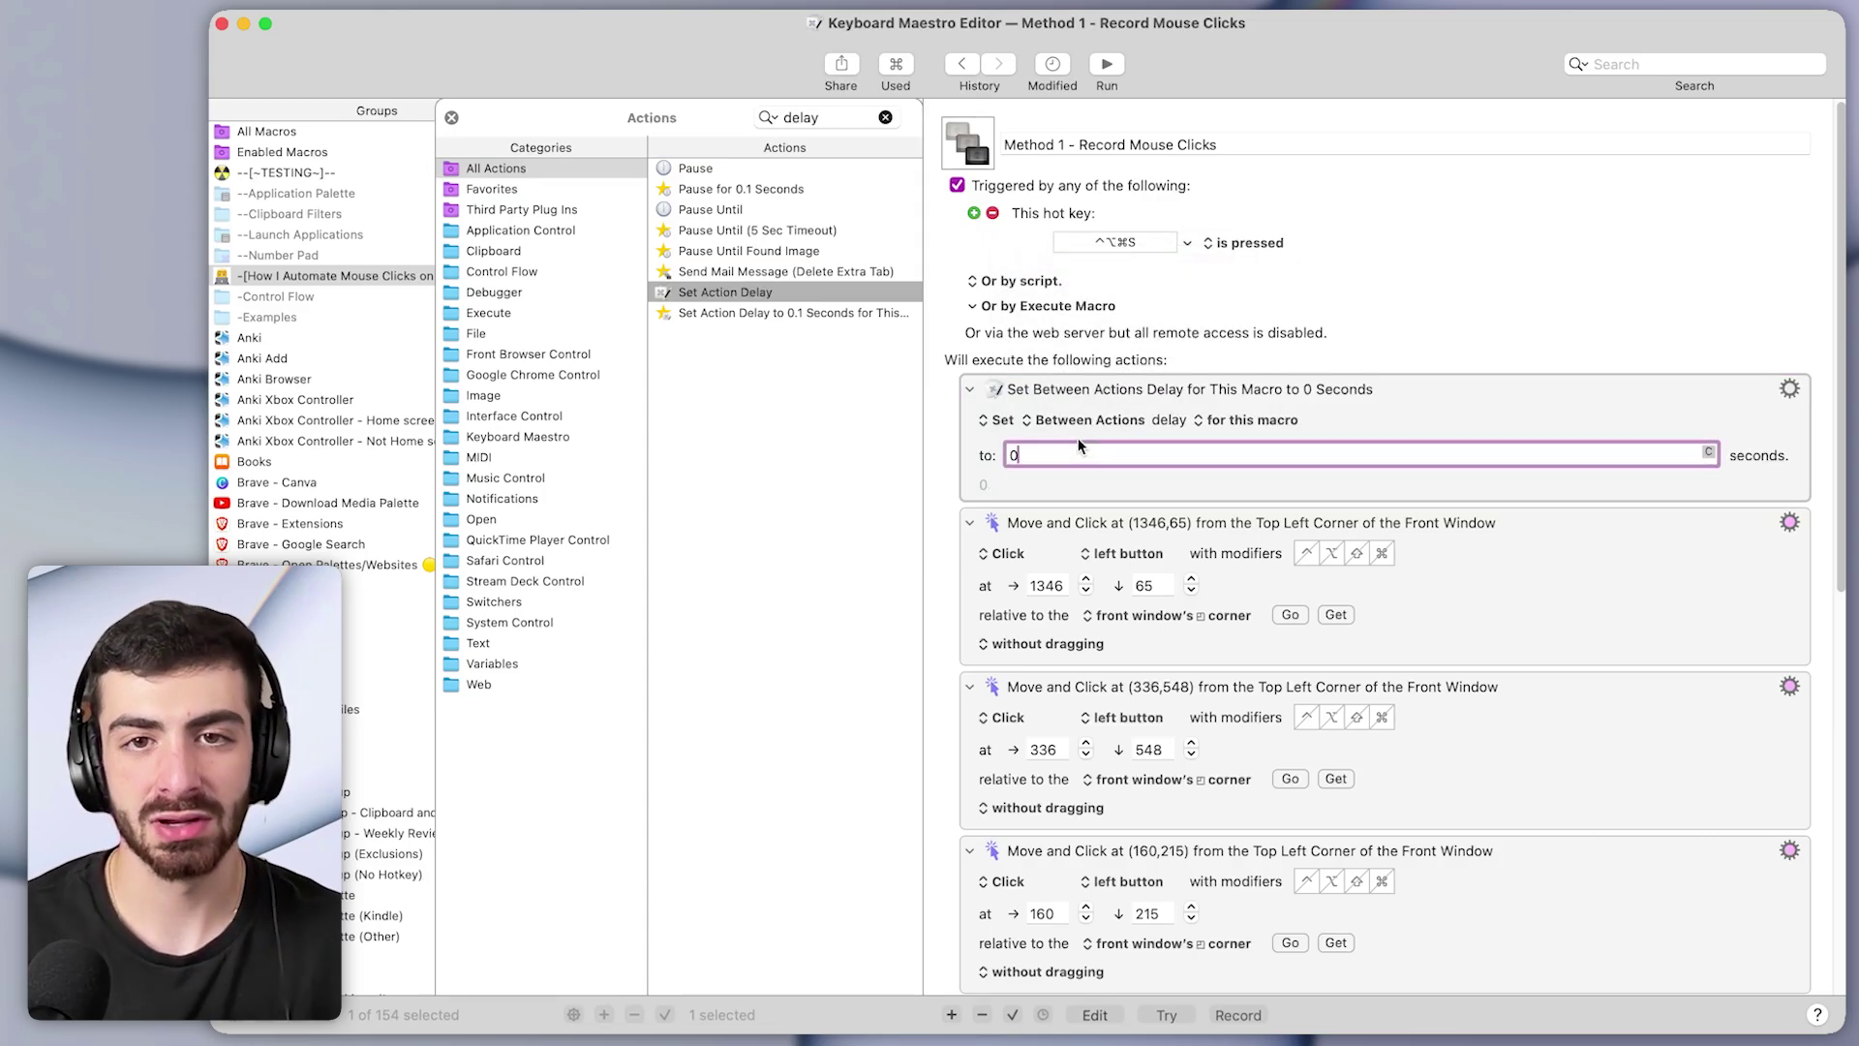
text(2)
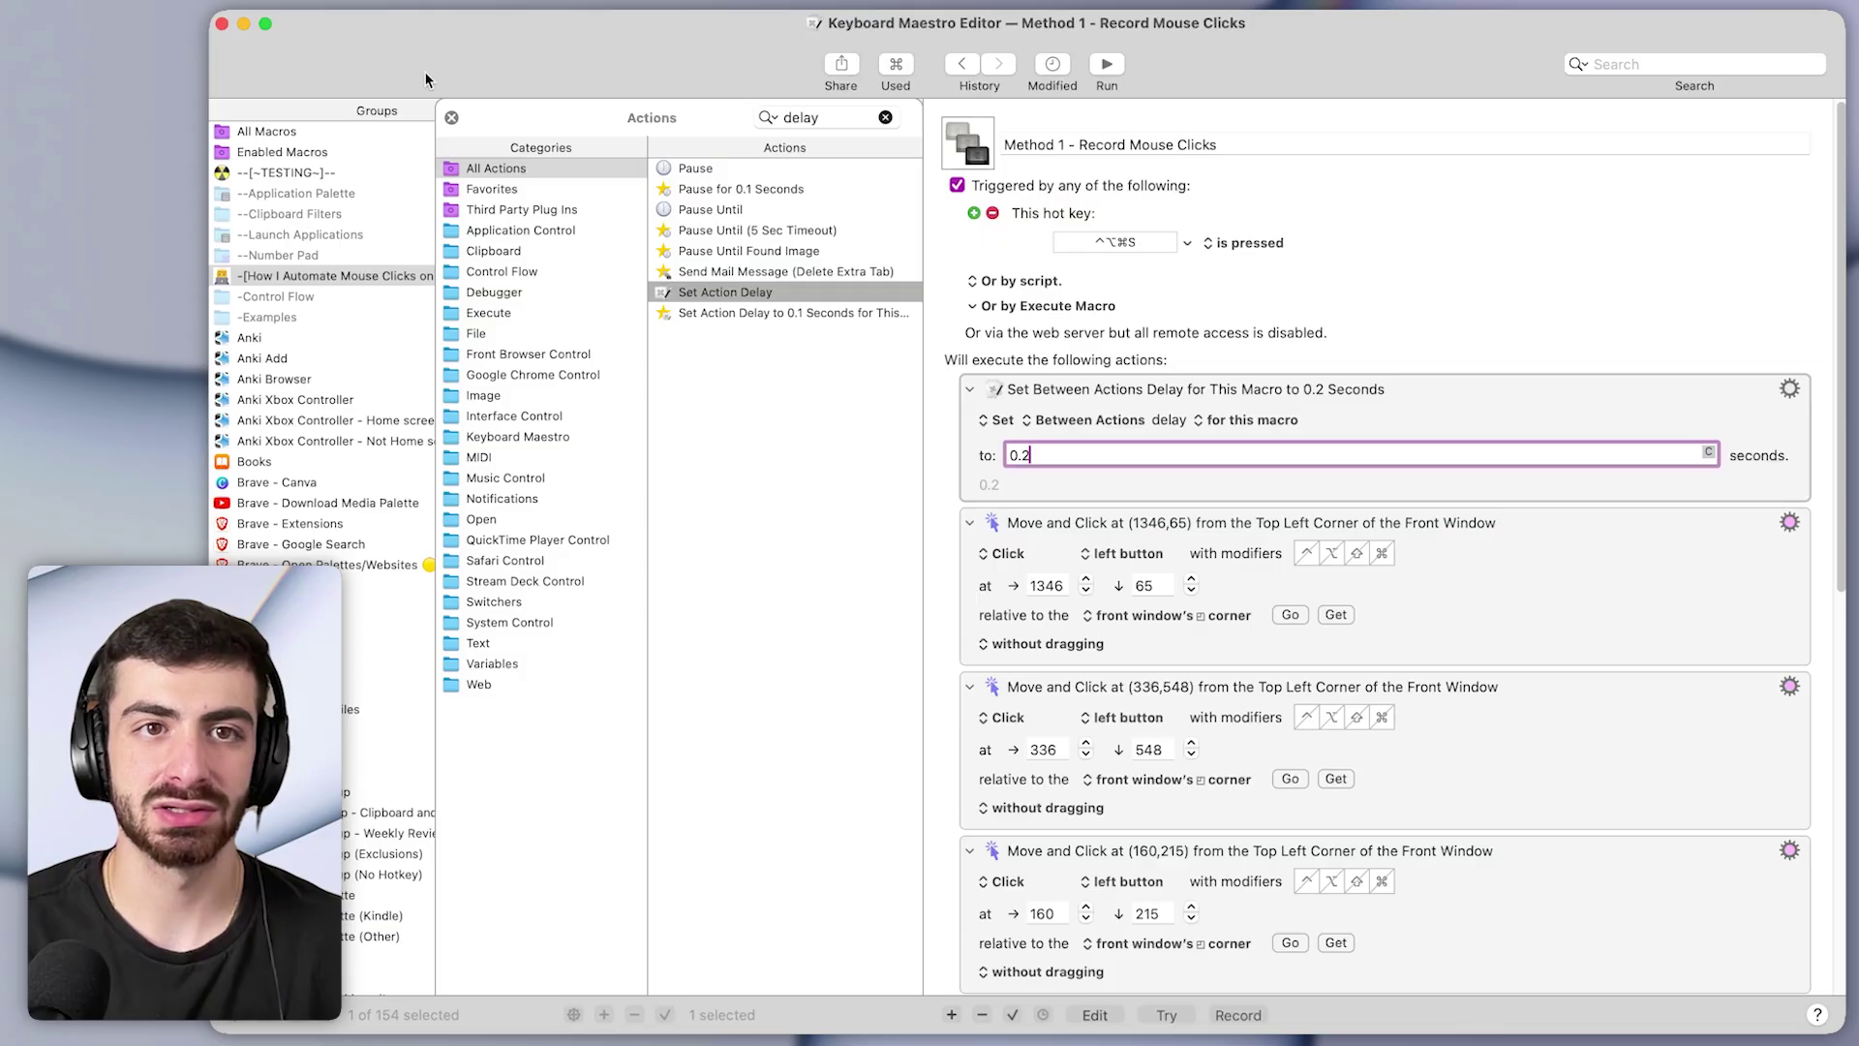
click(451, 118)
Check the order of the click actions that follow the new delay action, down to the end of the macro
click(1360, 498)
scroll(1361, 497, down, 1)
click(1487, 532)
click(1530, 672)
scroll(1527, 677, down, 10)
click(1531, 699)
scroll(1531, 699, up, 15)
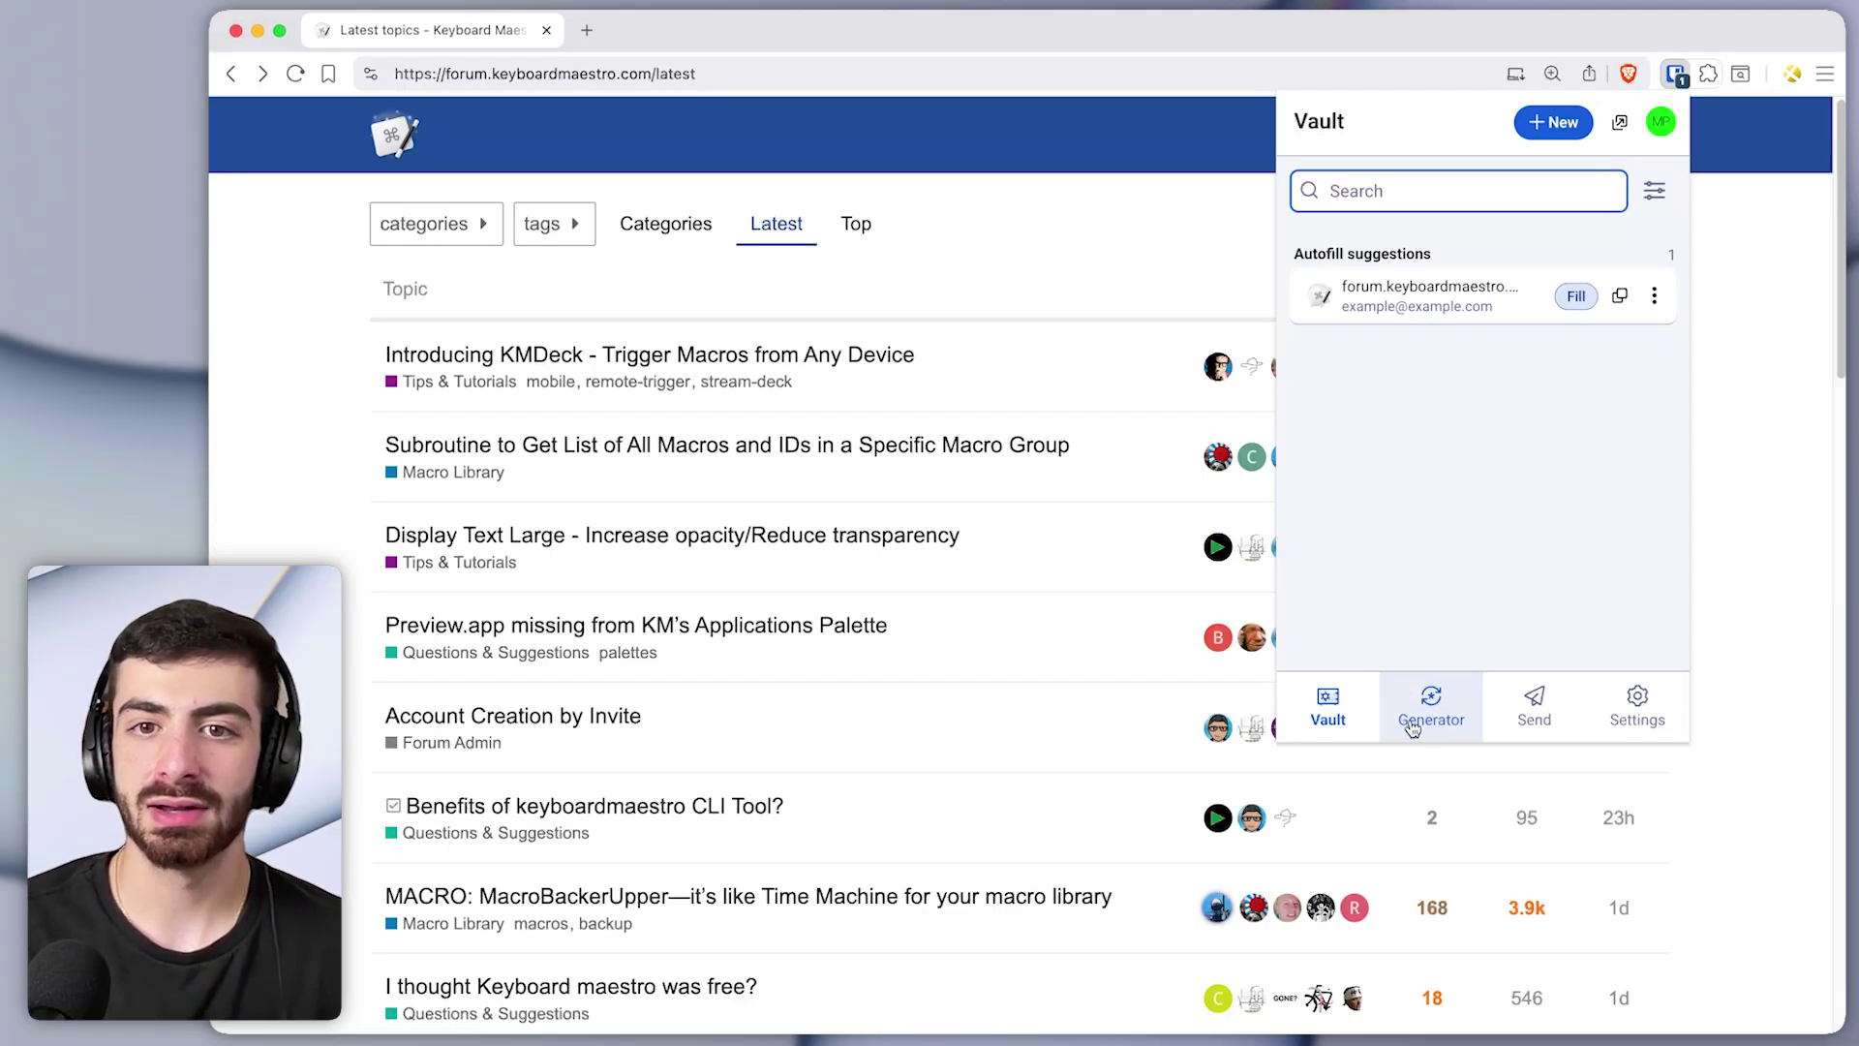
Test the macro's sequence in Brave through Bitwarden's vault options, requesting a vault export in .csv format
click(1696, 489)
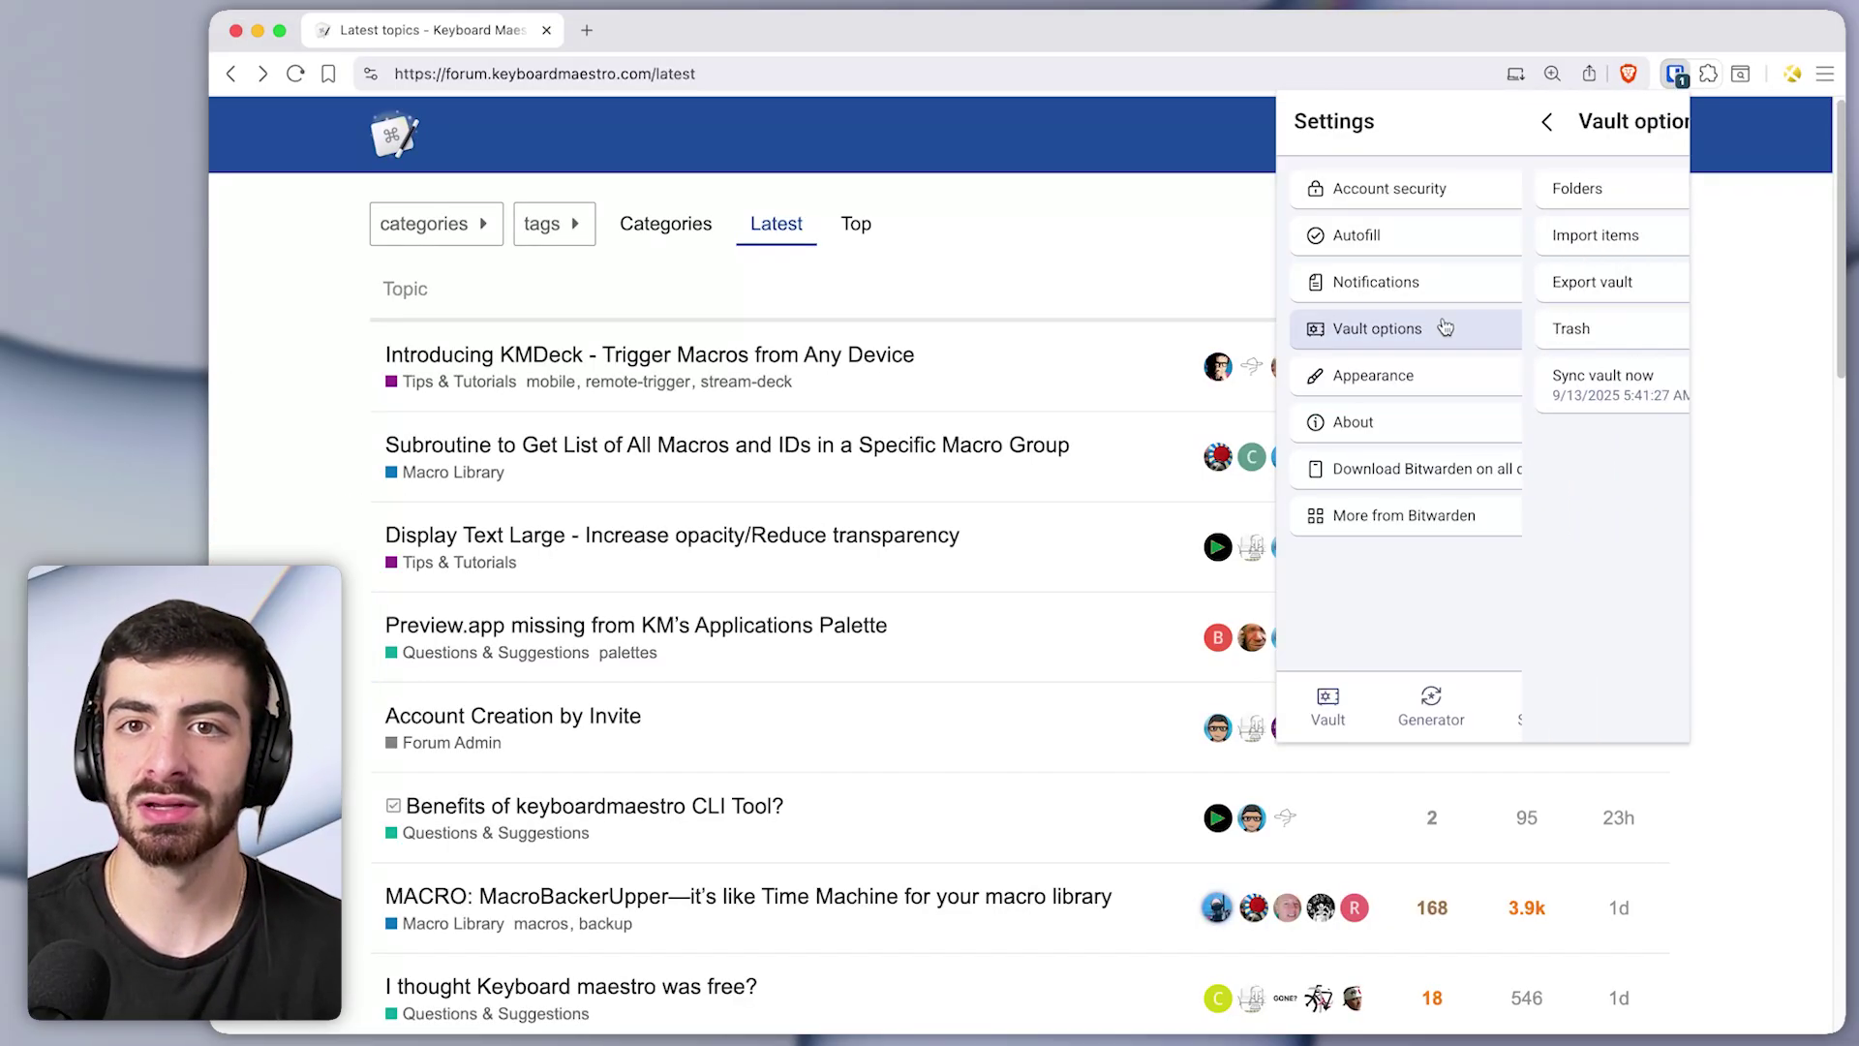
click(1597, 278)
click(1482, 396)
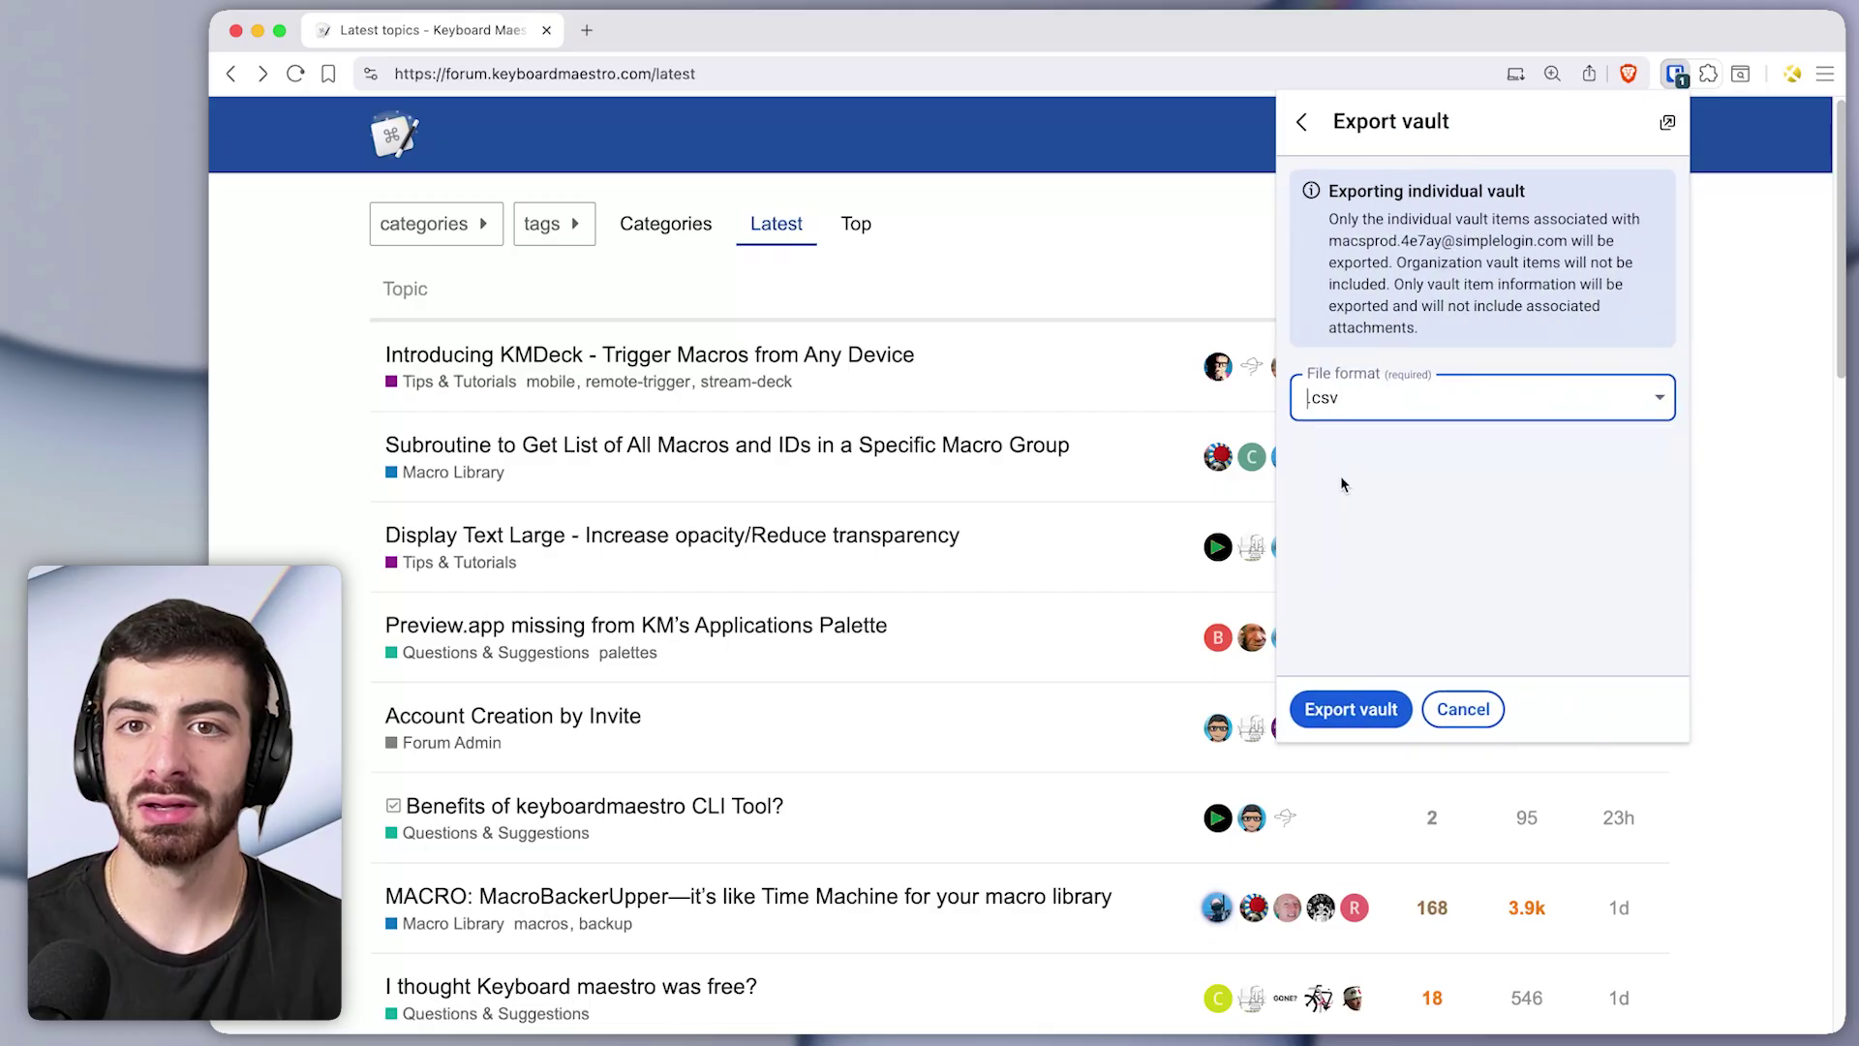
click(1349, 709)
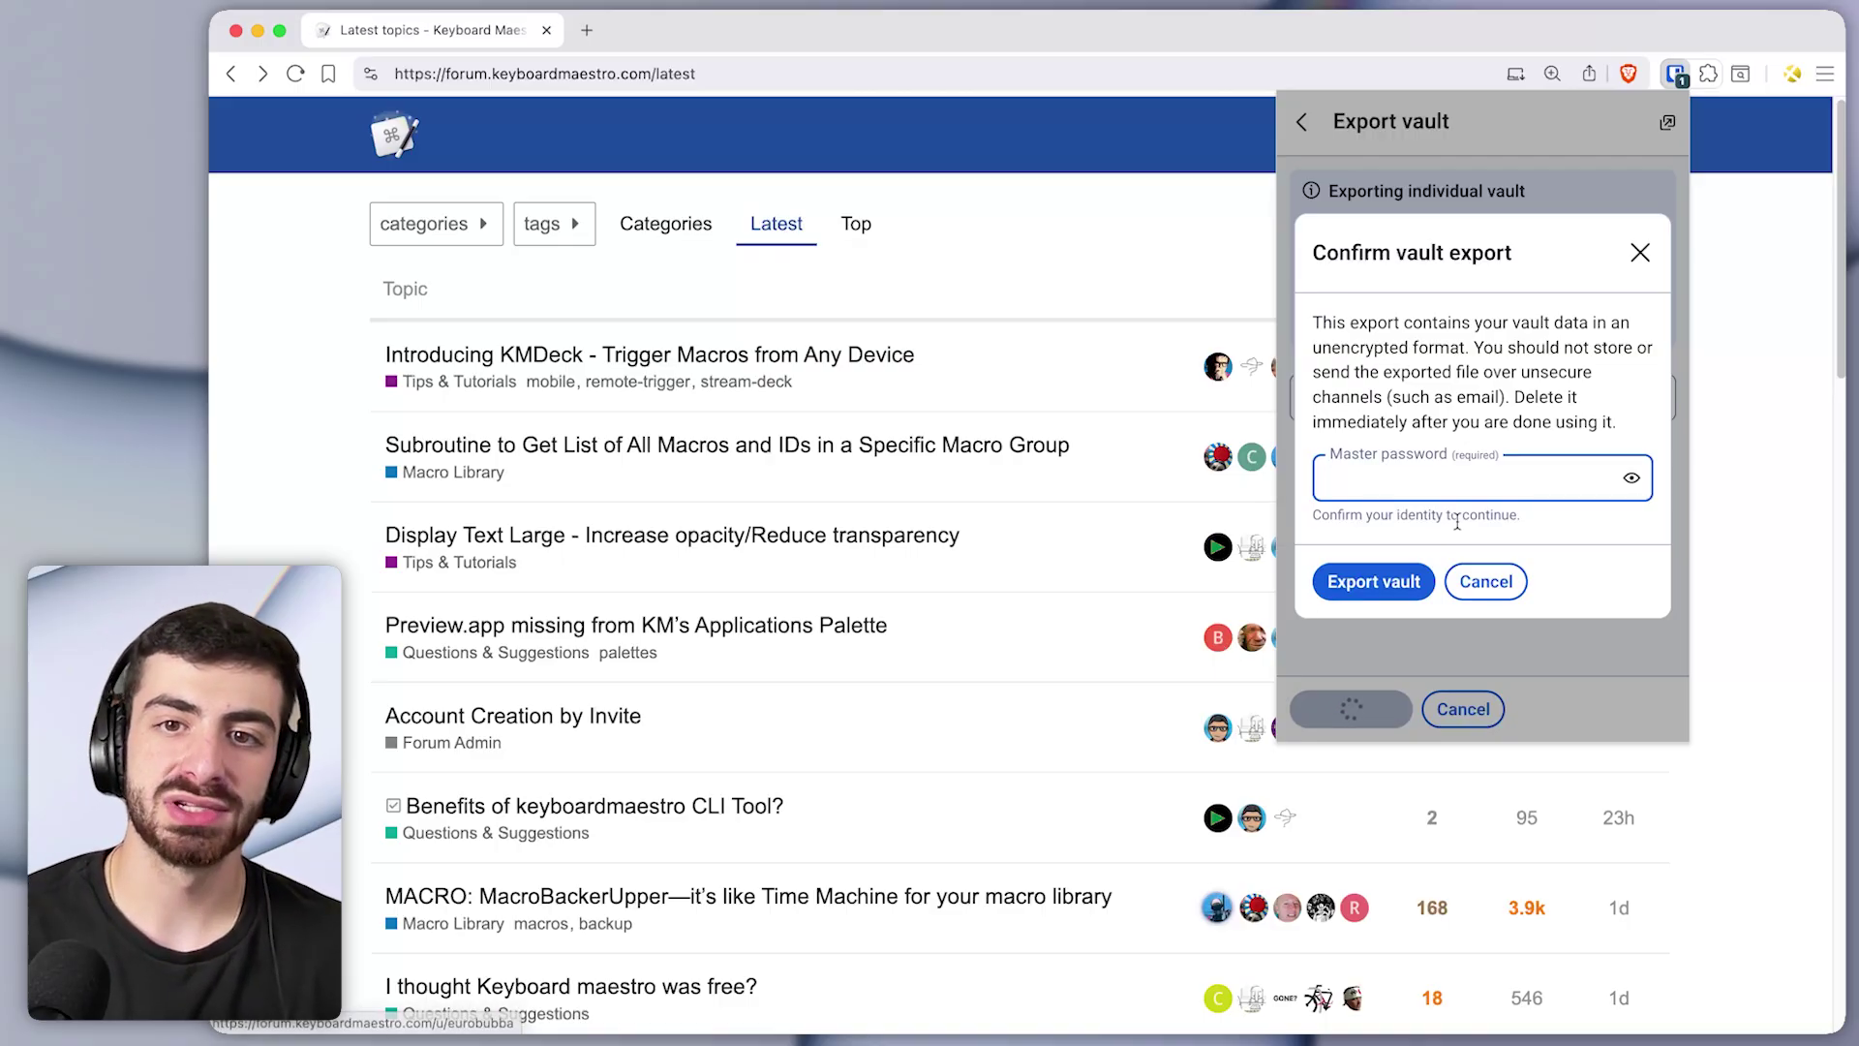
Cancel the vault export confirmation and return Bitwarden to its main vault view
click(1484, 582)
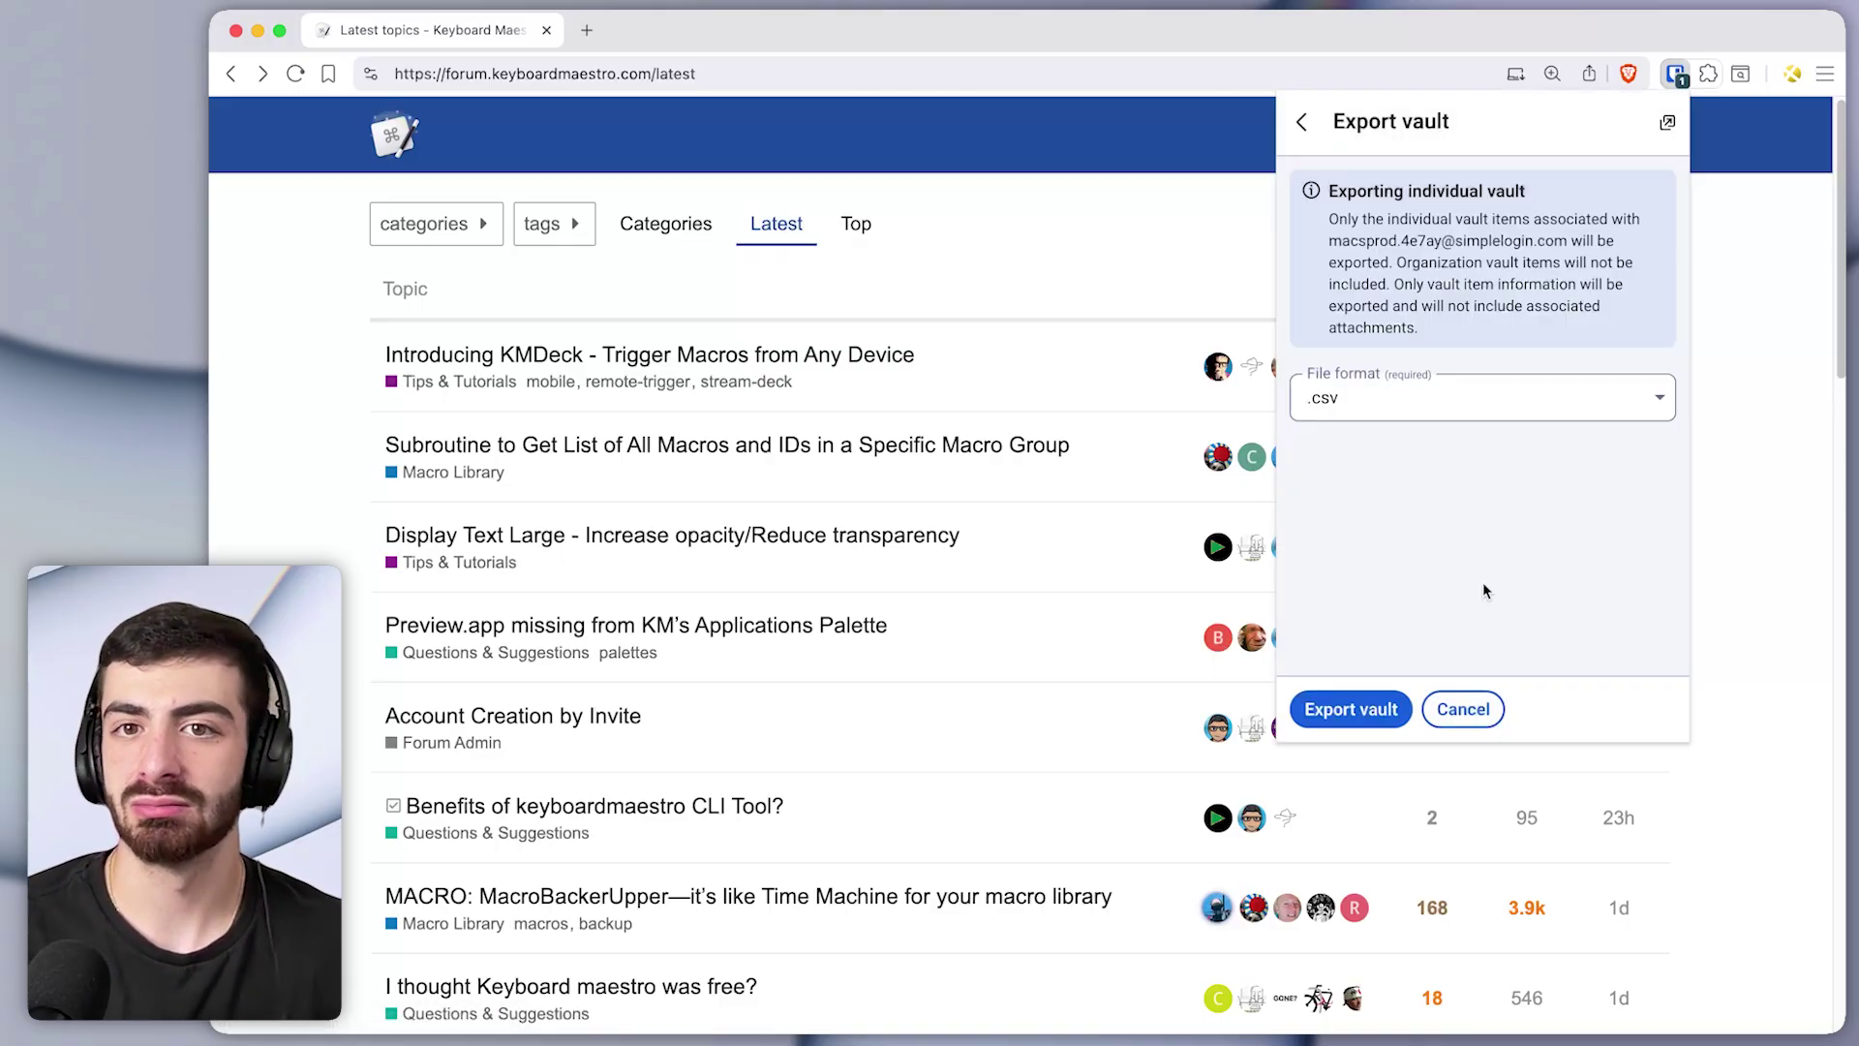
click(1467, 723)
click(1302, 121)
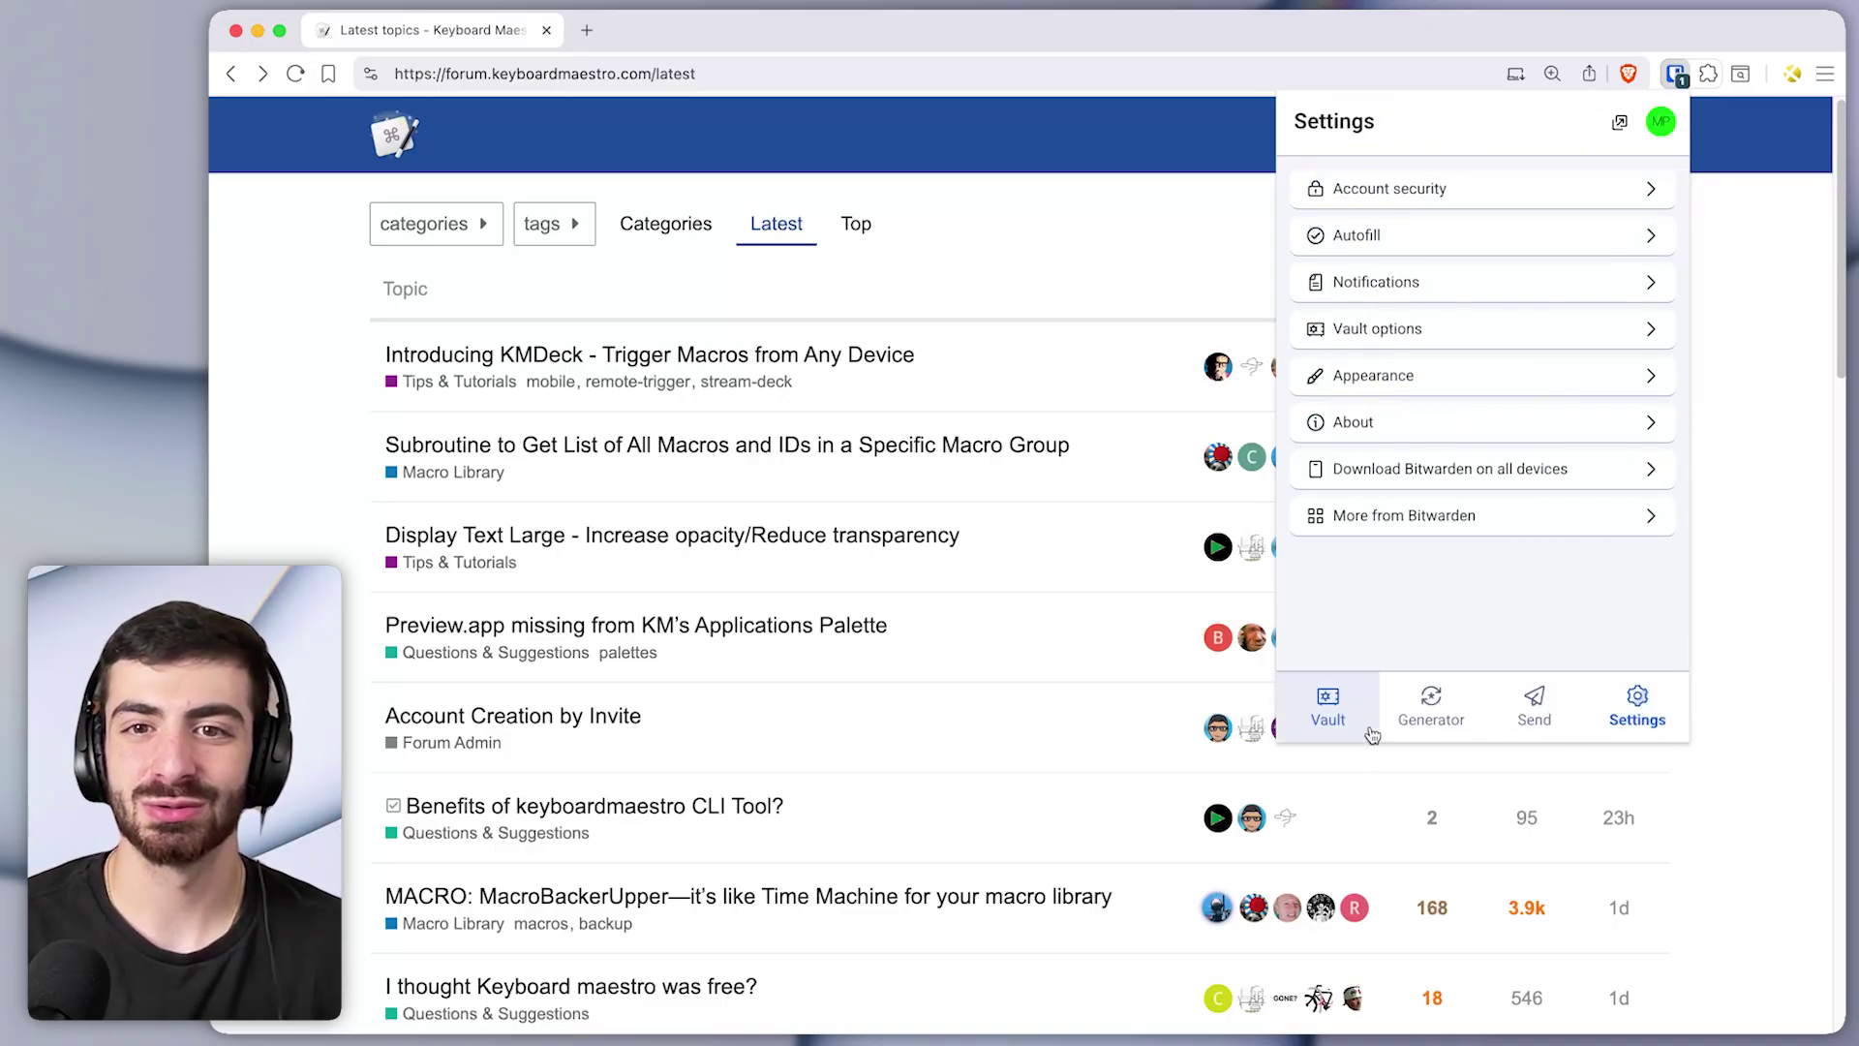
click(1328, 704)
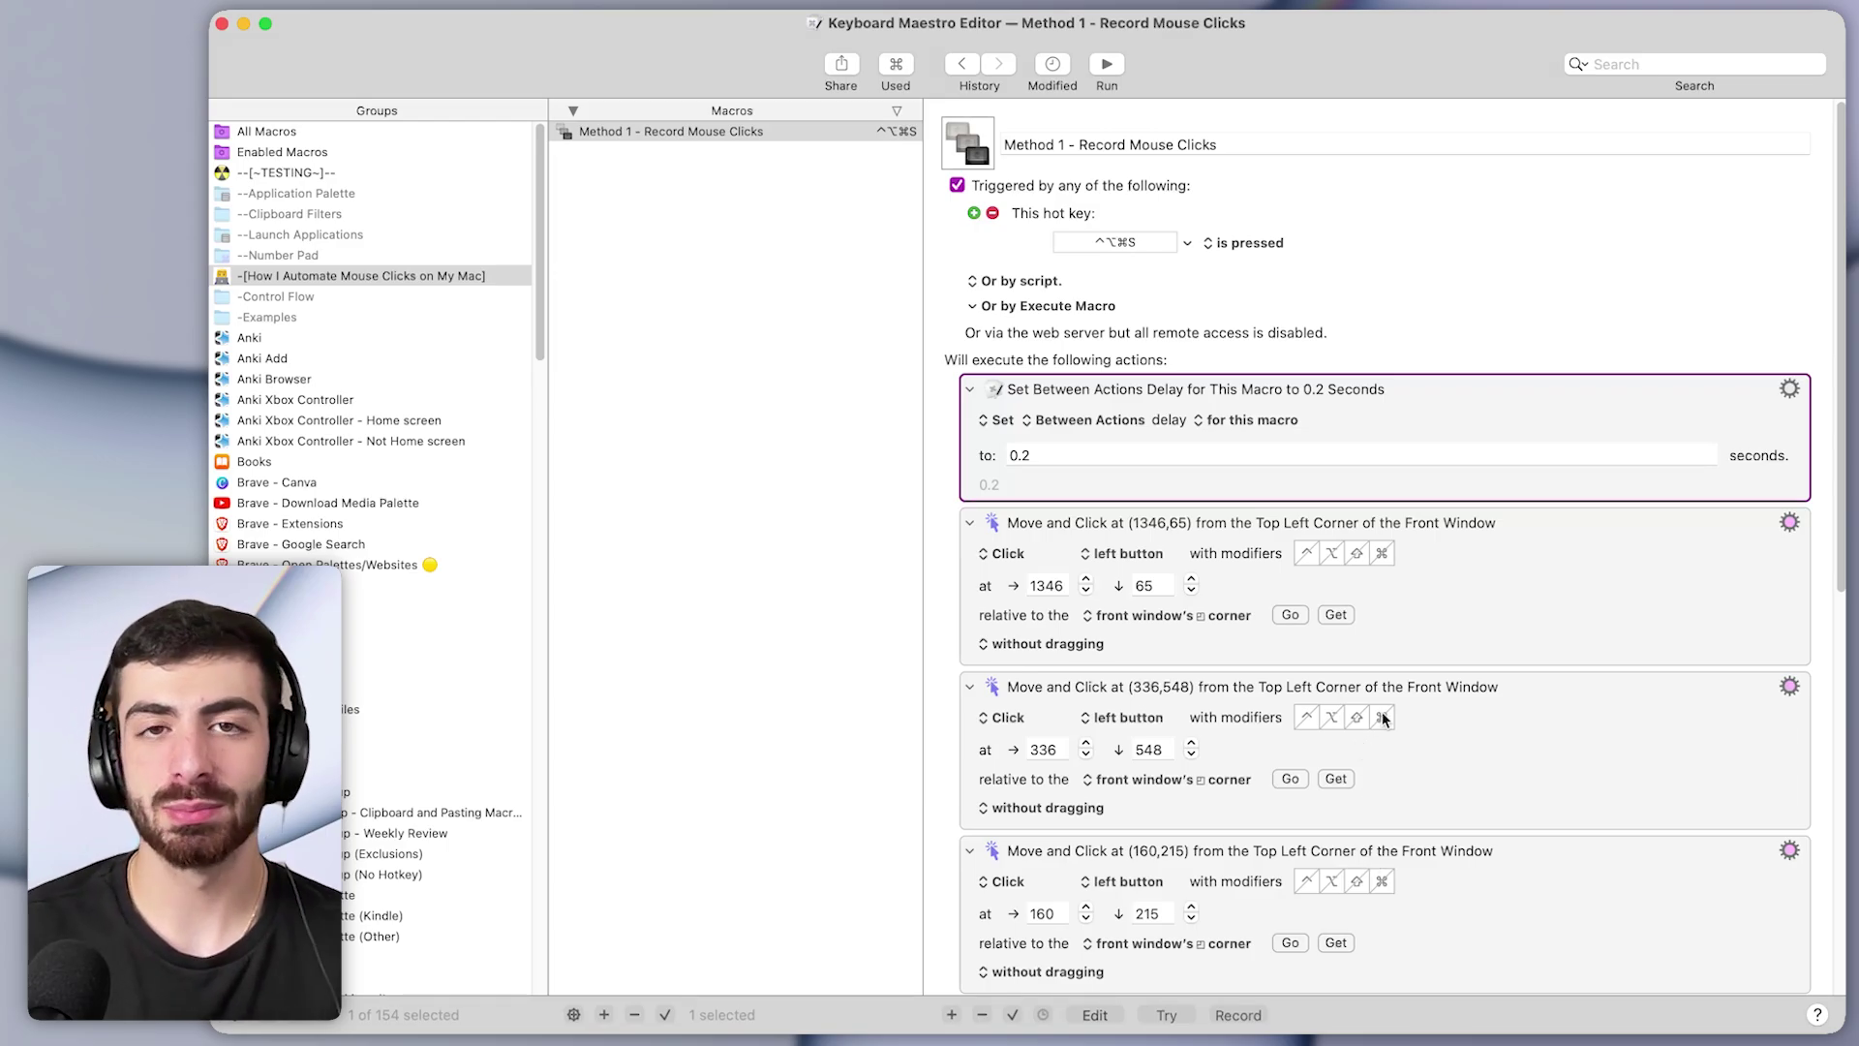
Create a second macro in the same group and name it "Method 2 - Click the Mouse Action"
scroll(1194, 639, down, 10)
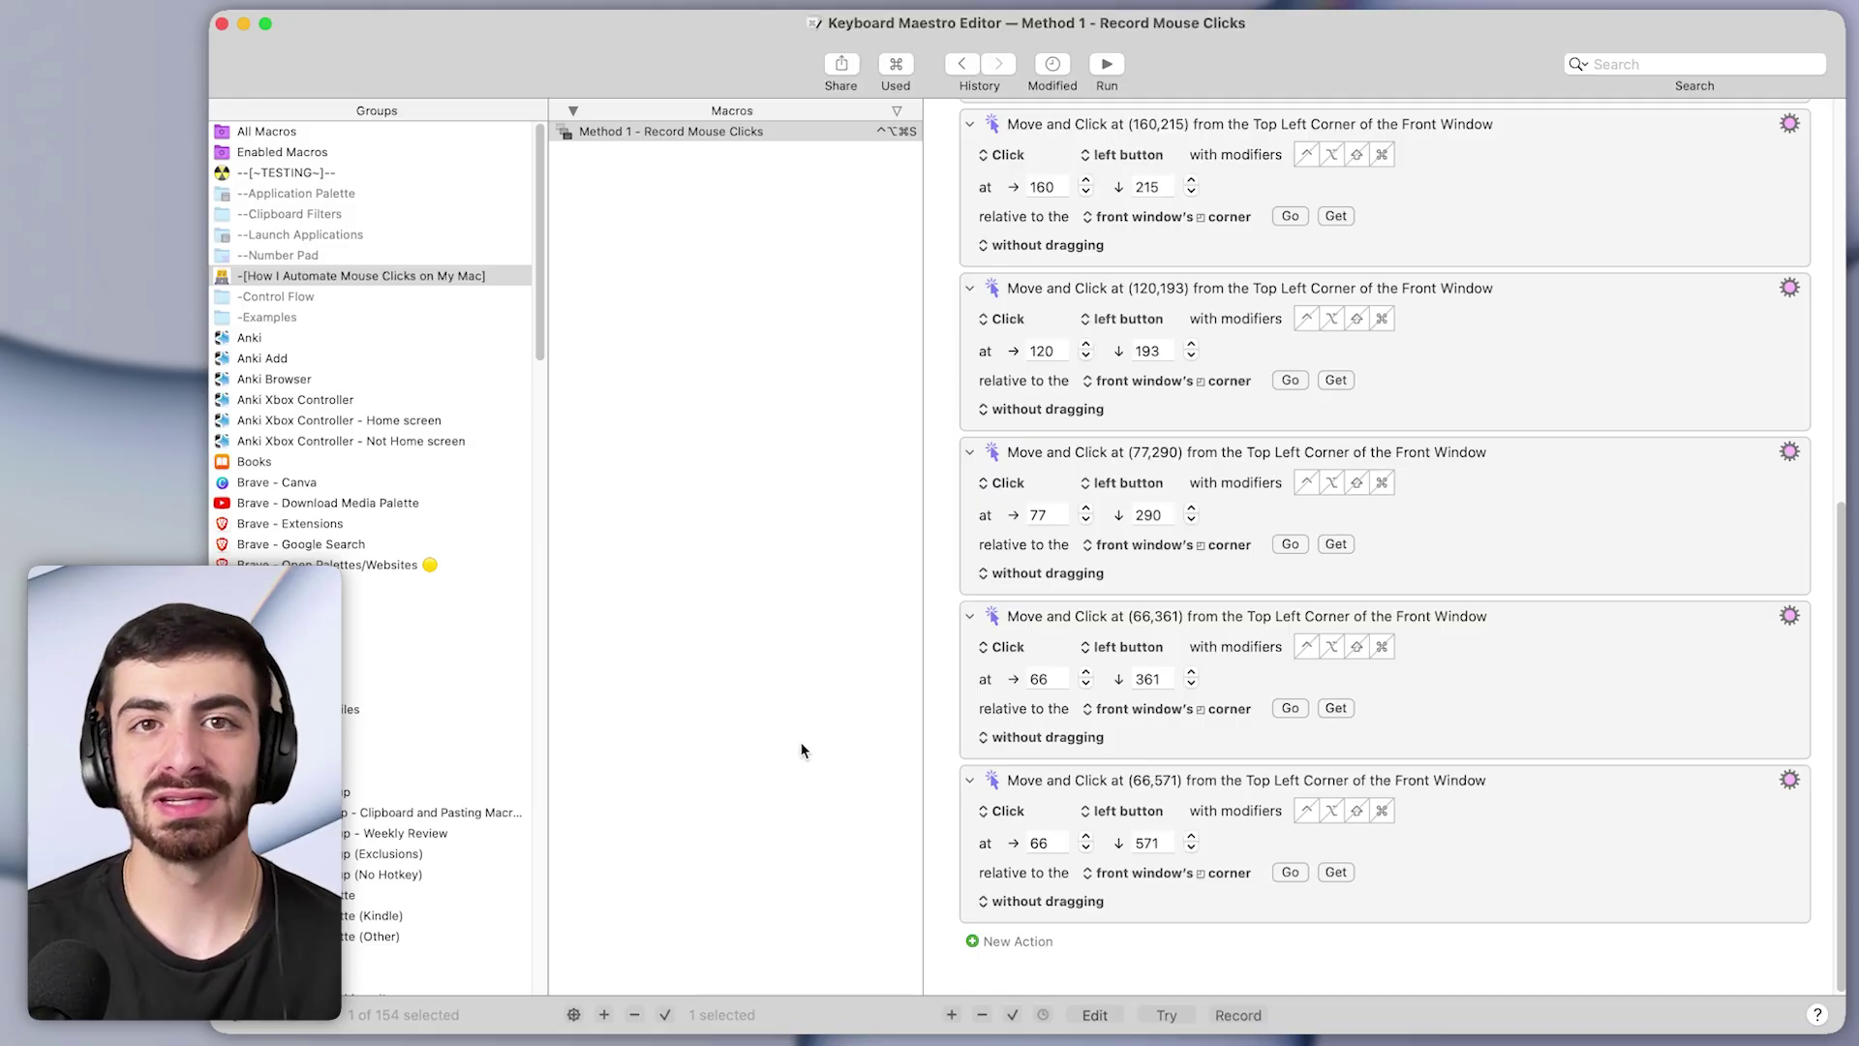
click(603, 1013)
text(M)
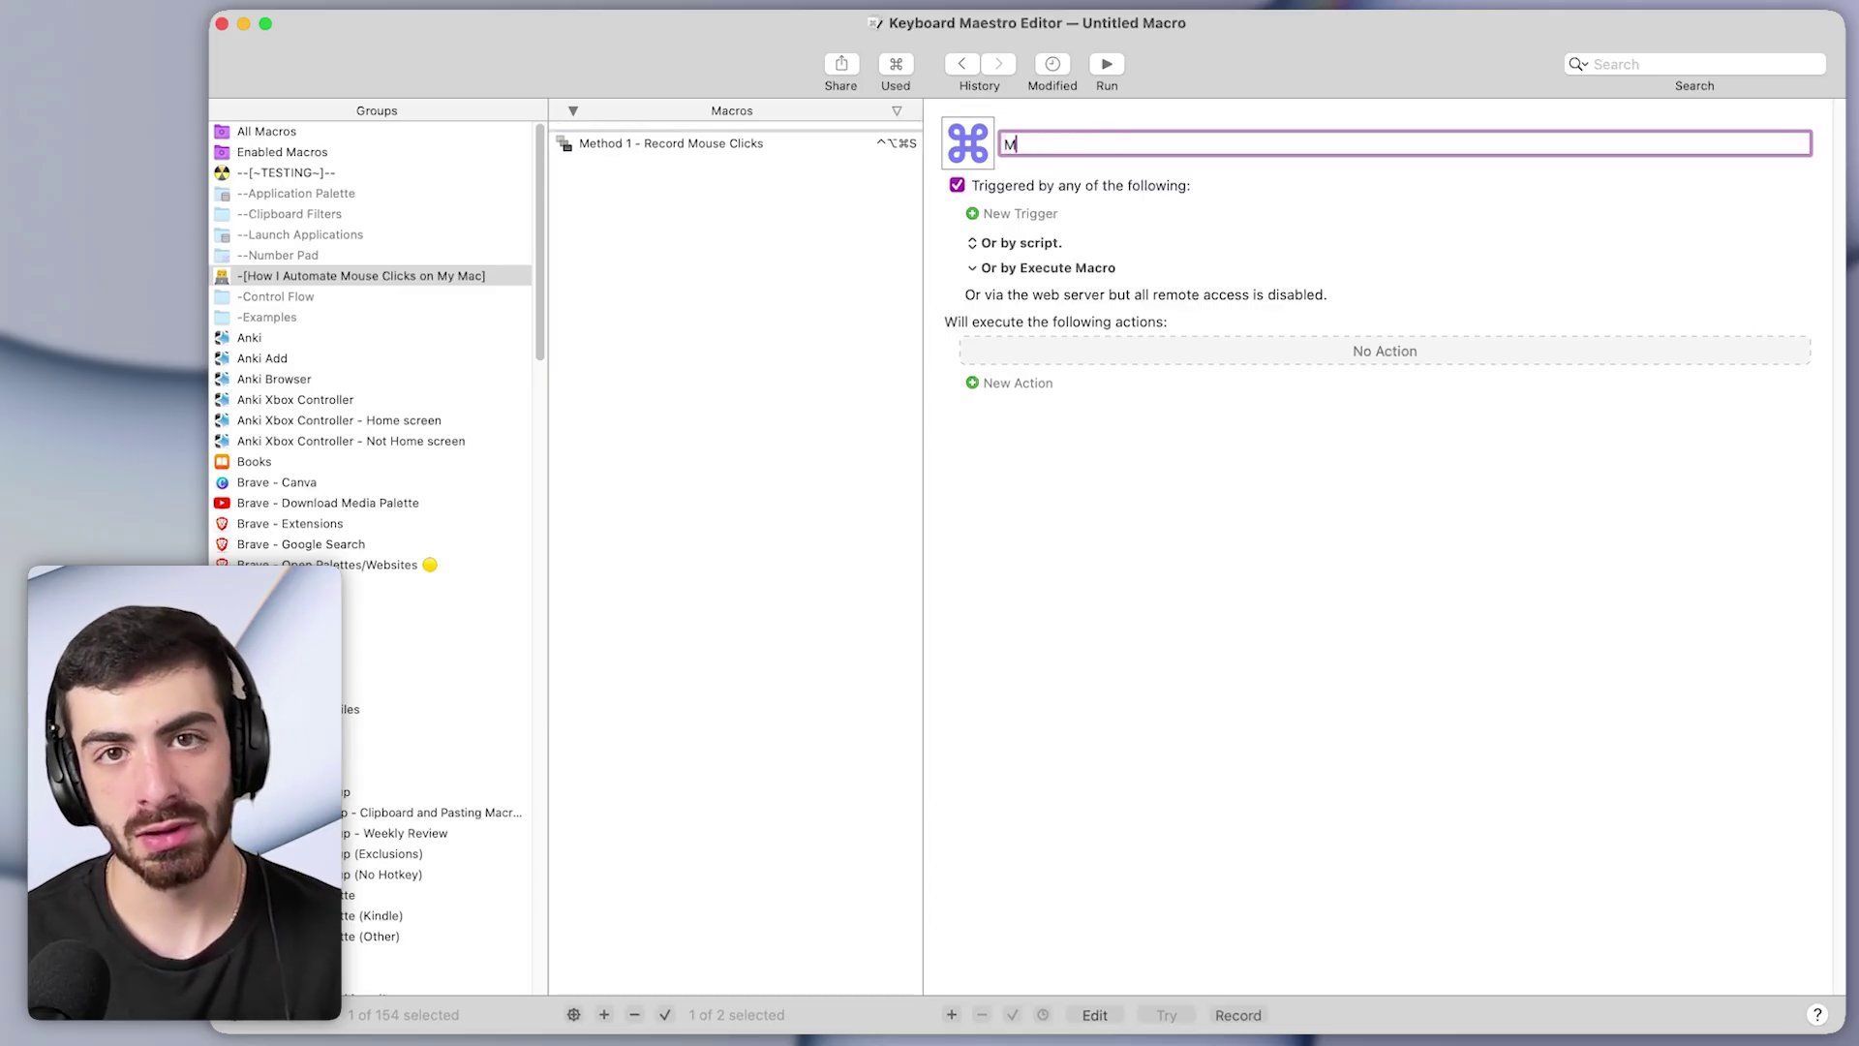
text(ethod 2 - Click teh)
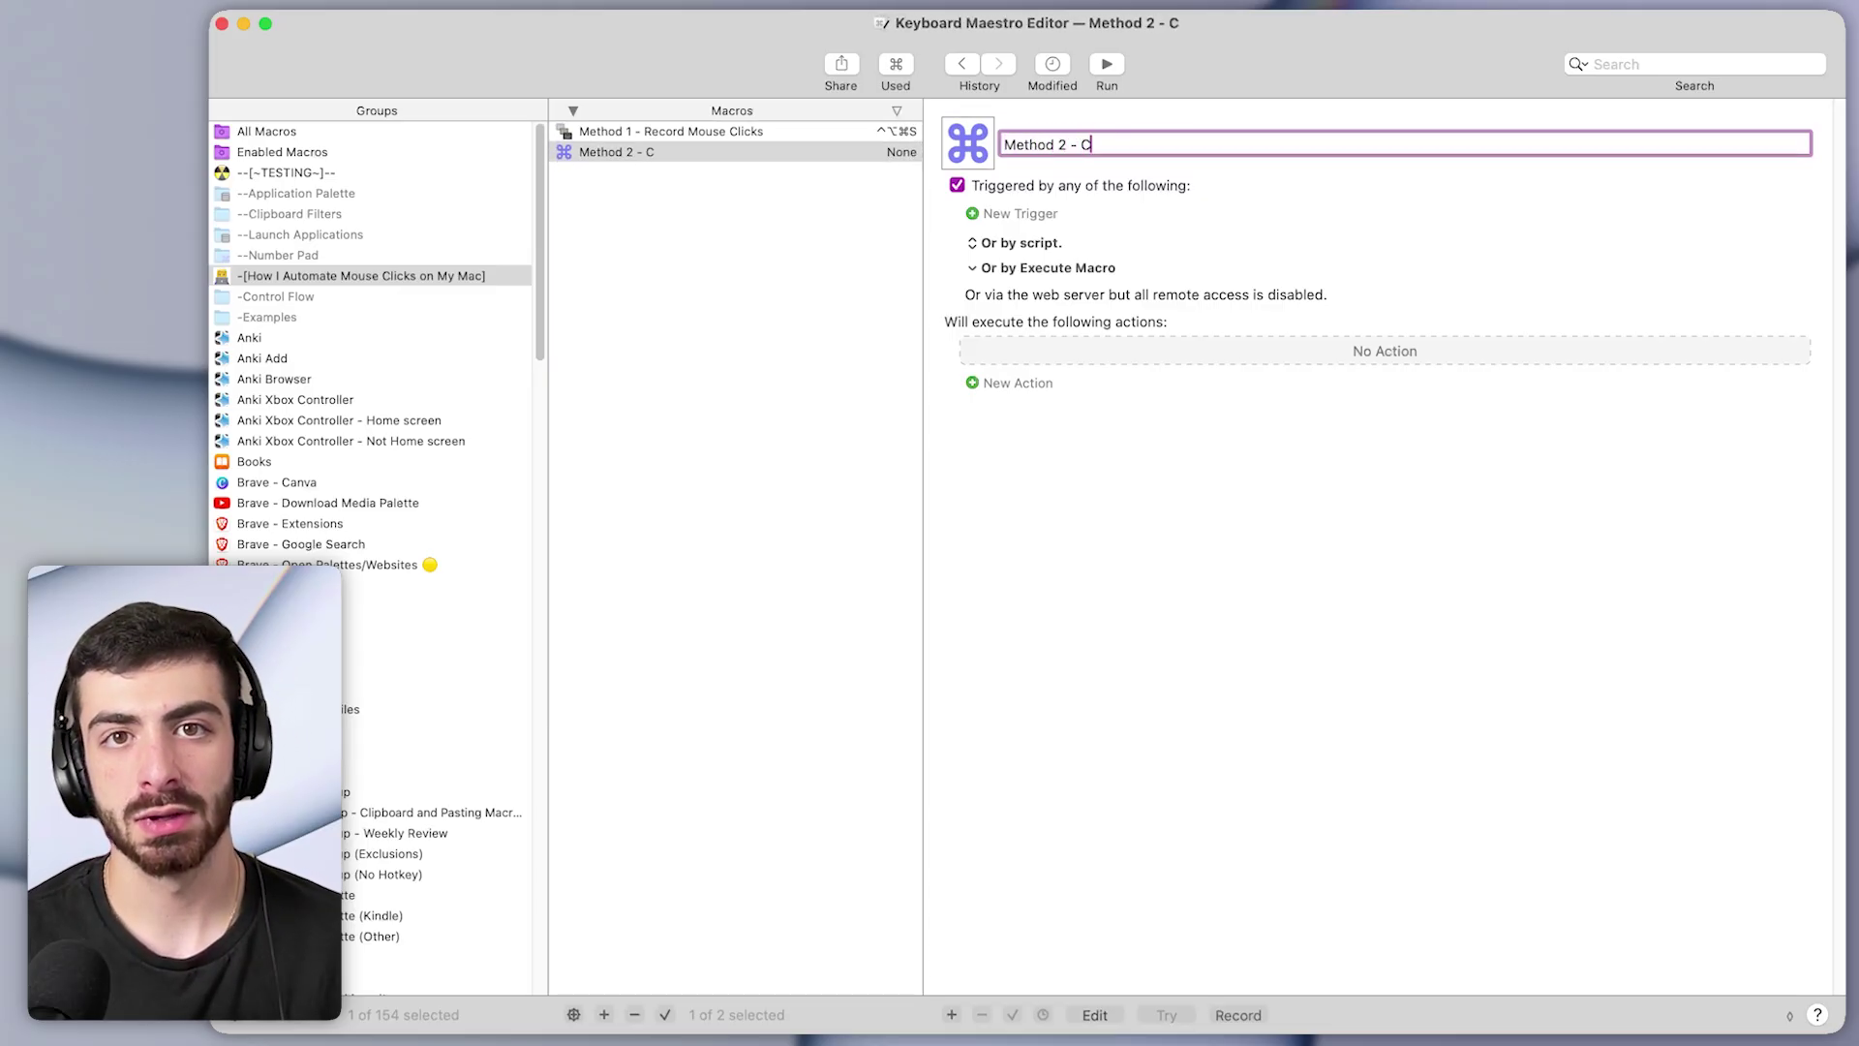
key(BackSpace)
key(BackSpace)
key(BackSpace)
text(he Mouse Action)
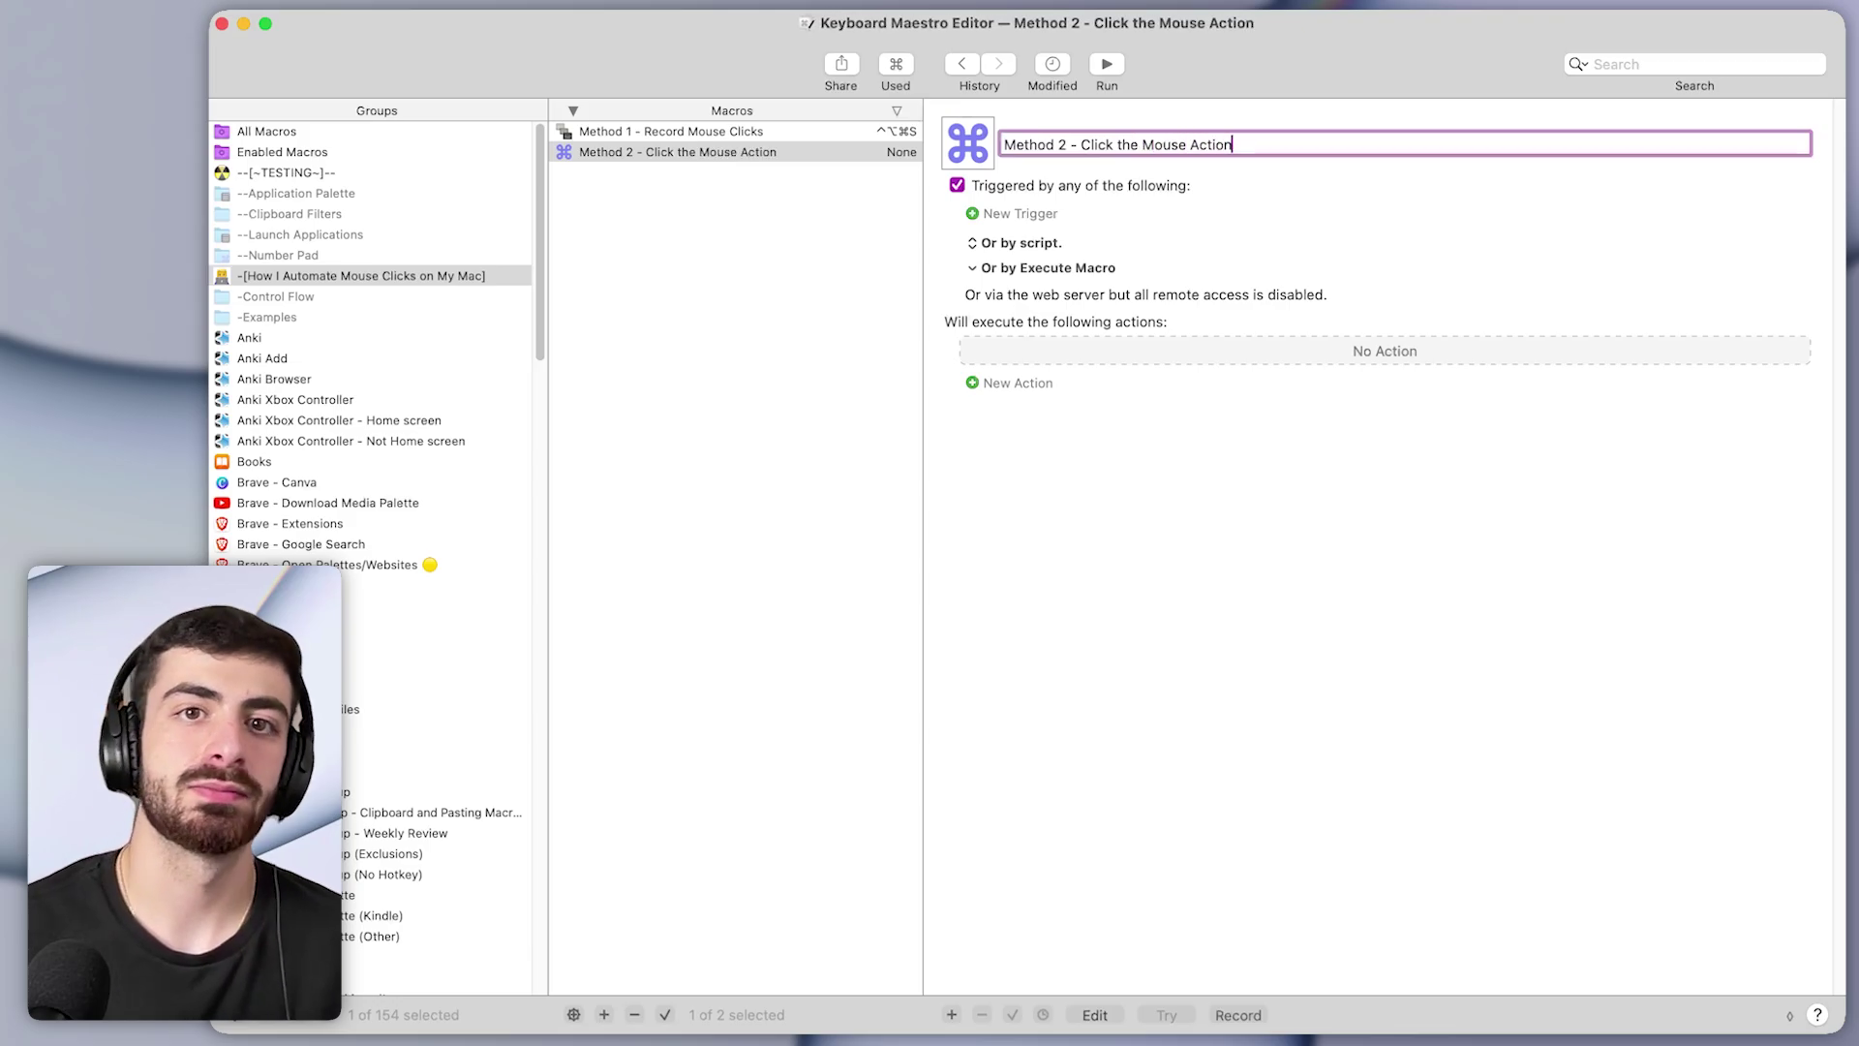
Review the recorded click actions of the Method 1 - Record Mouse Clicks macro from the delay action to the last click
click(829, 130)
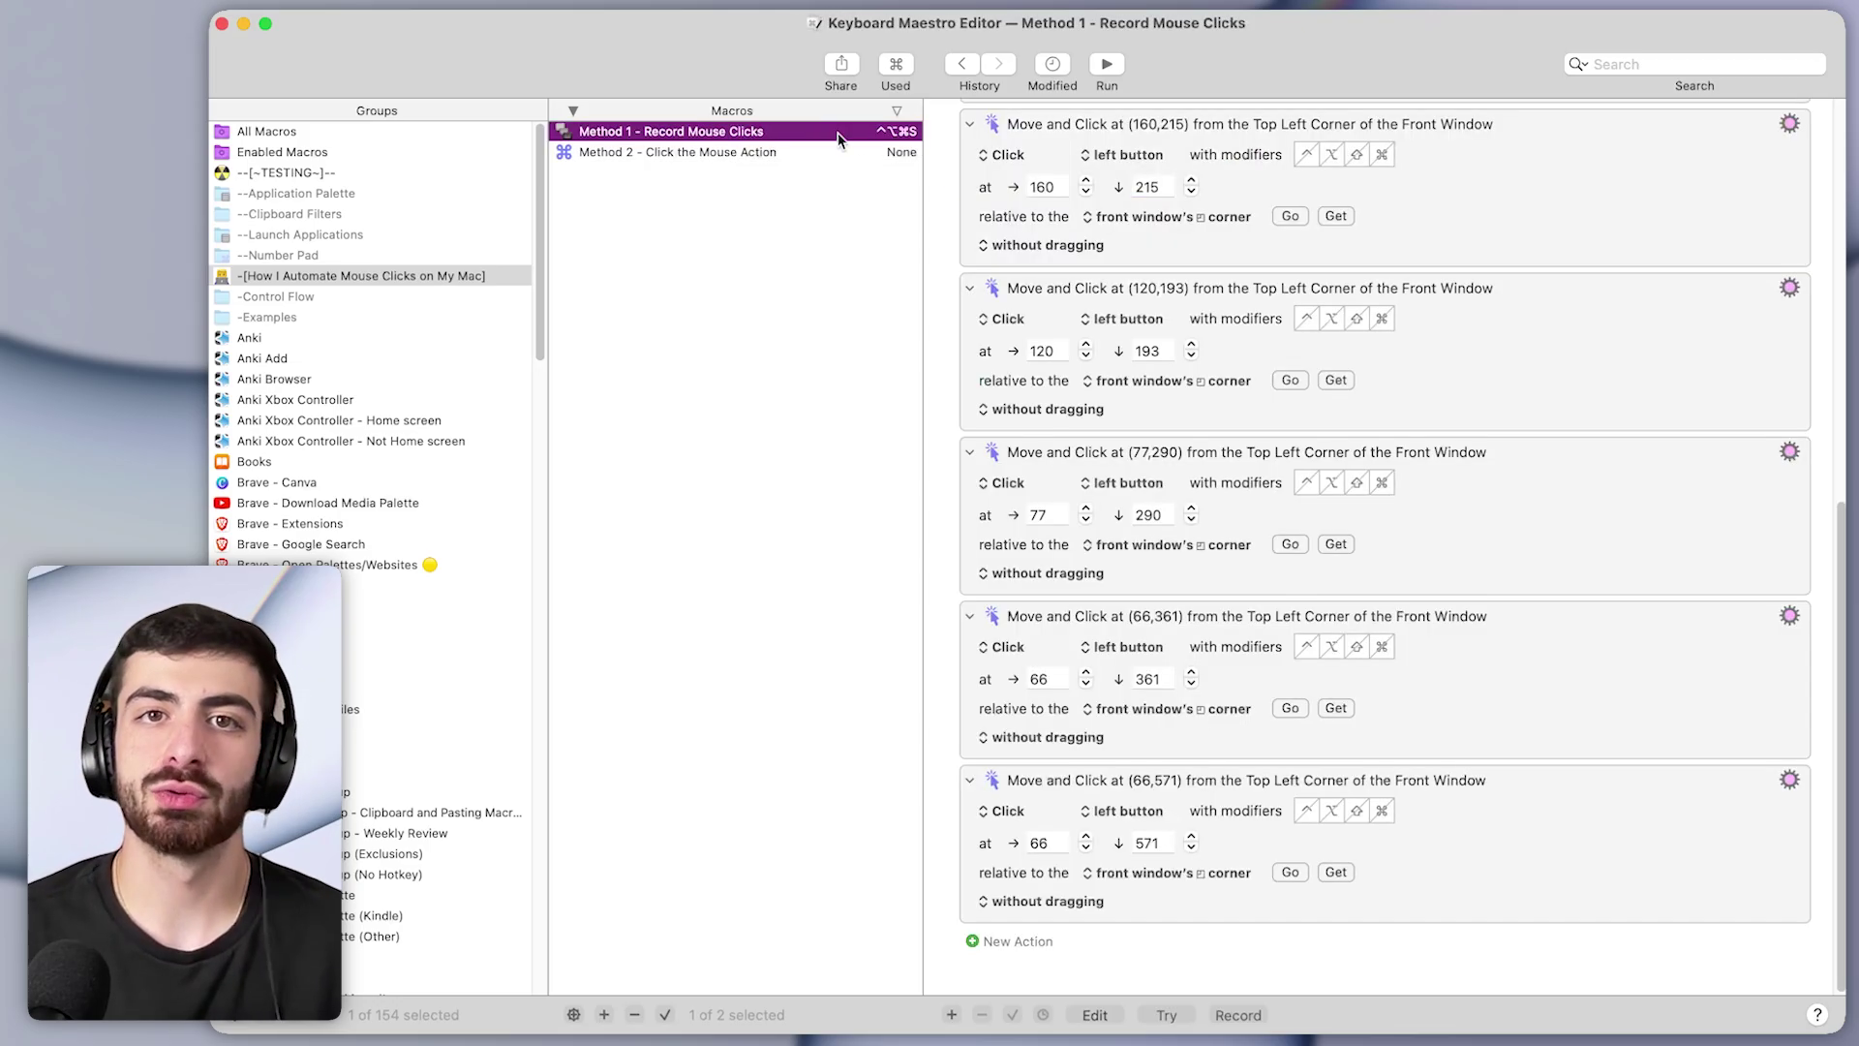
scroll(1385, 677, up, 1)
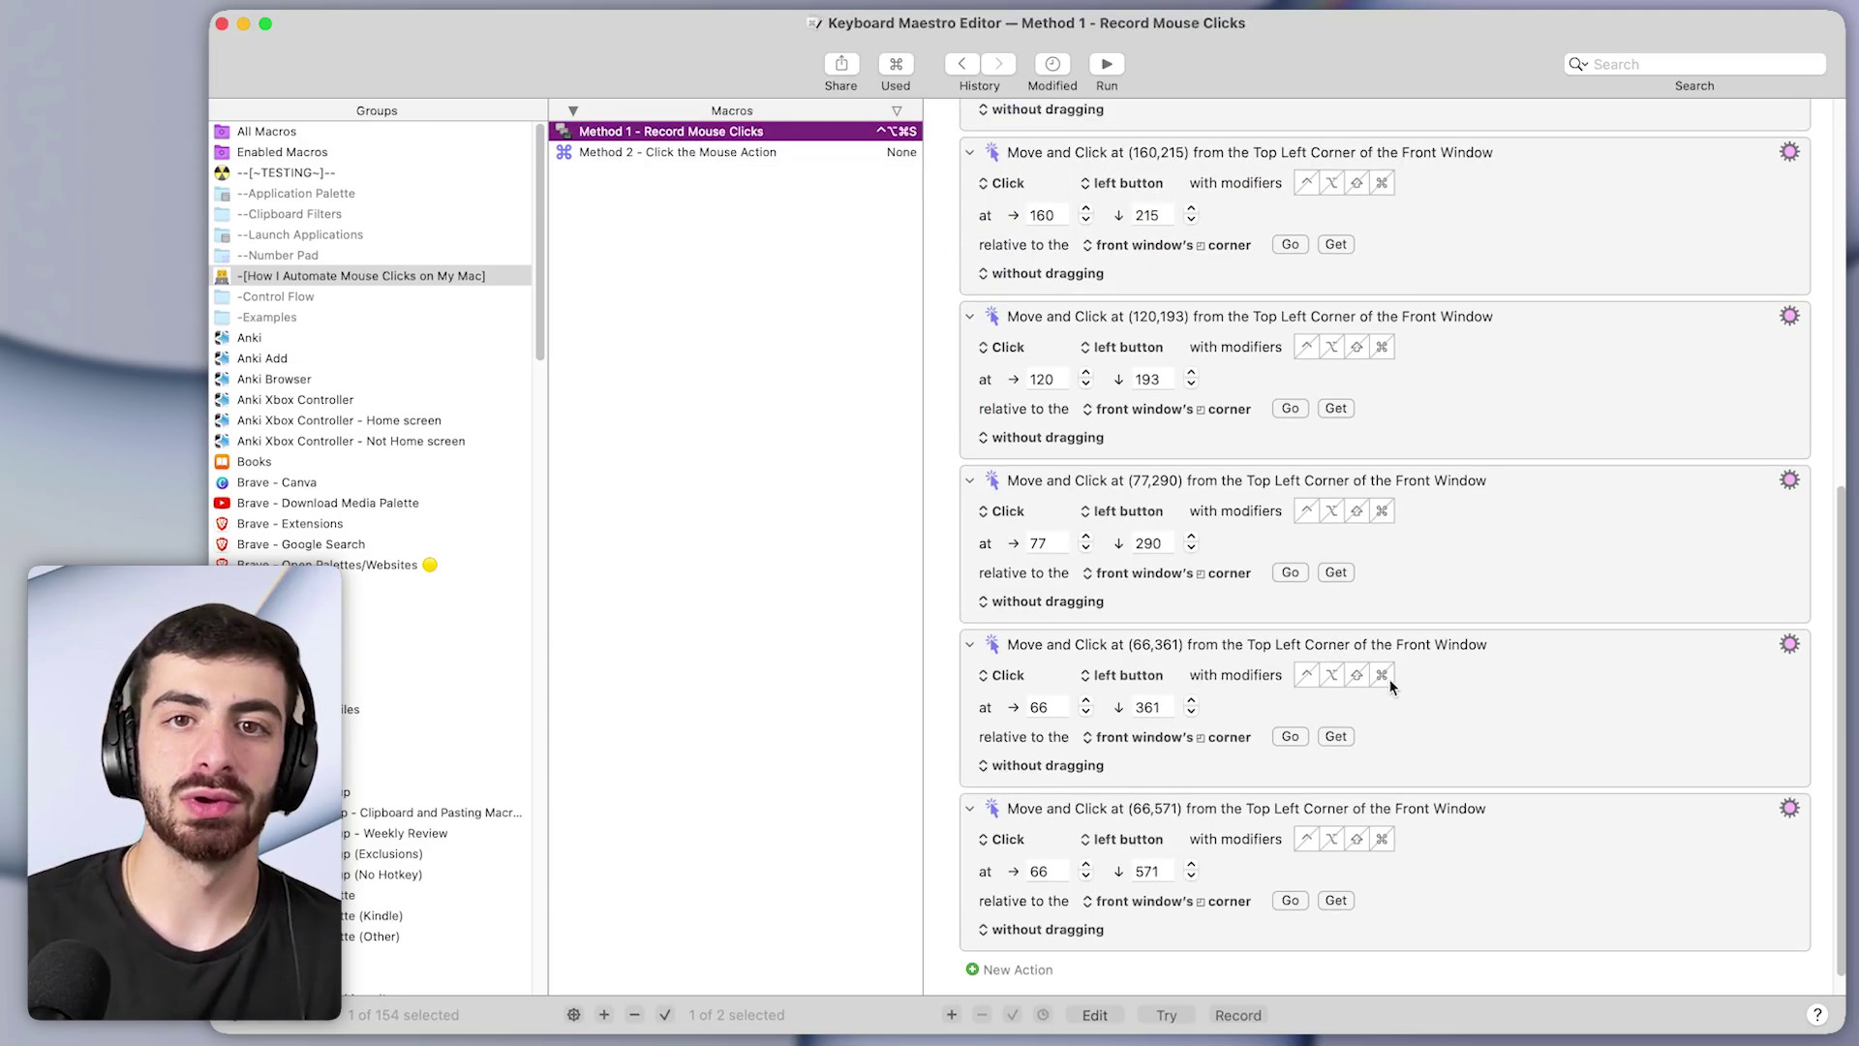
scroll(1390, 685, up, 5)
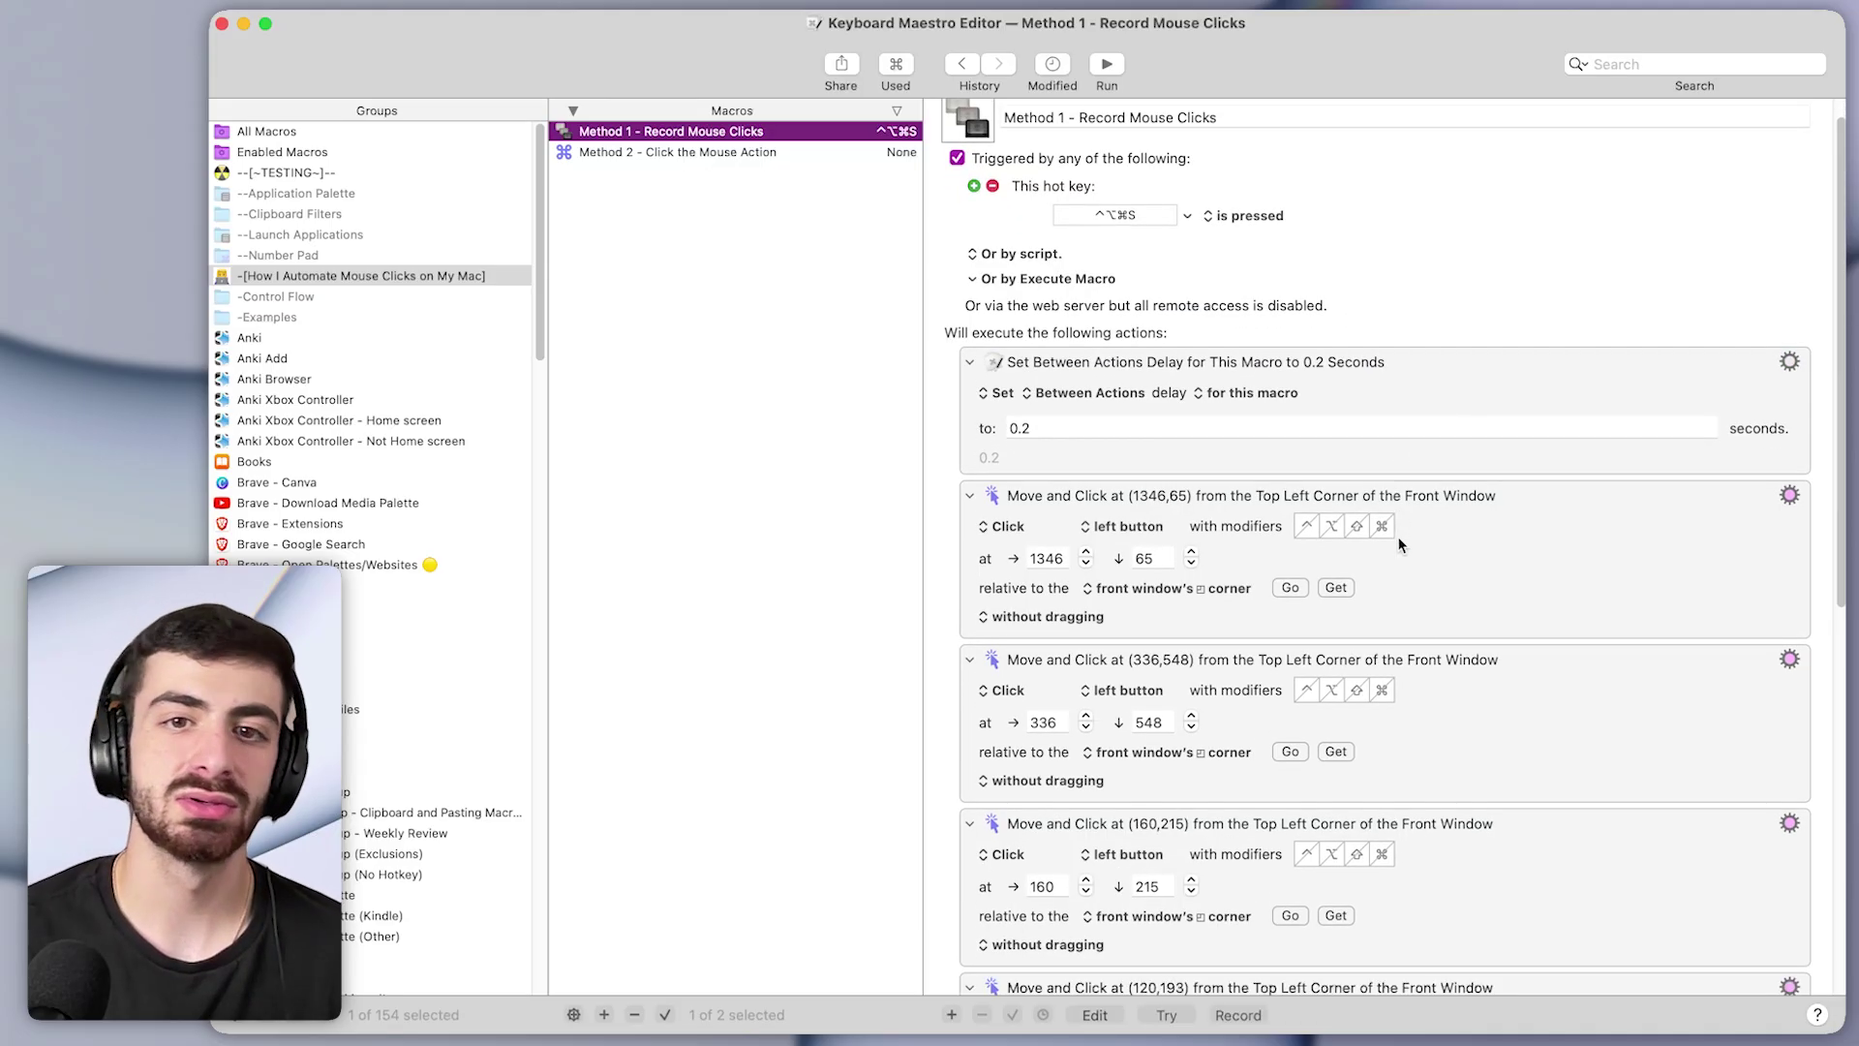
scroll(1384, 620, down, 10)
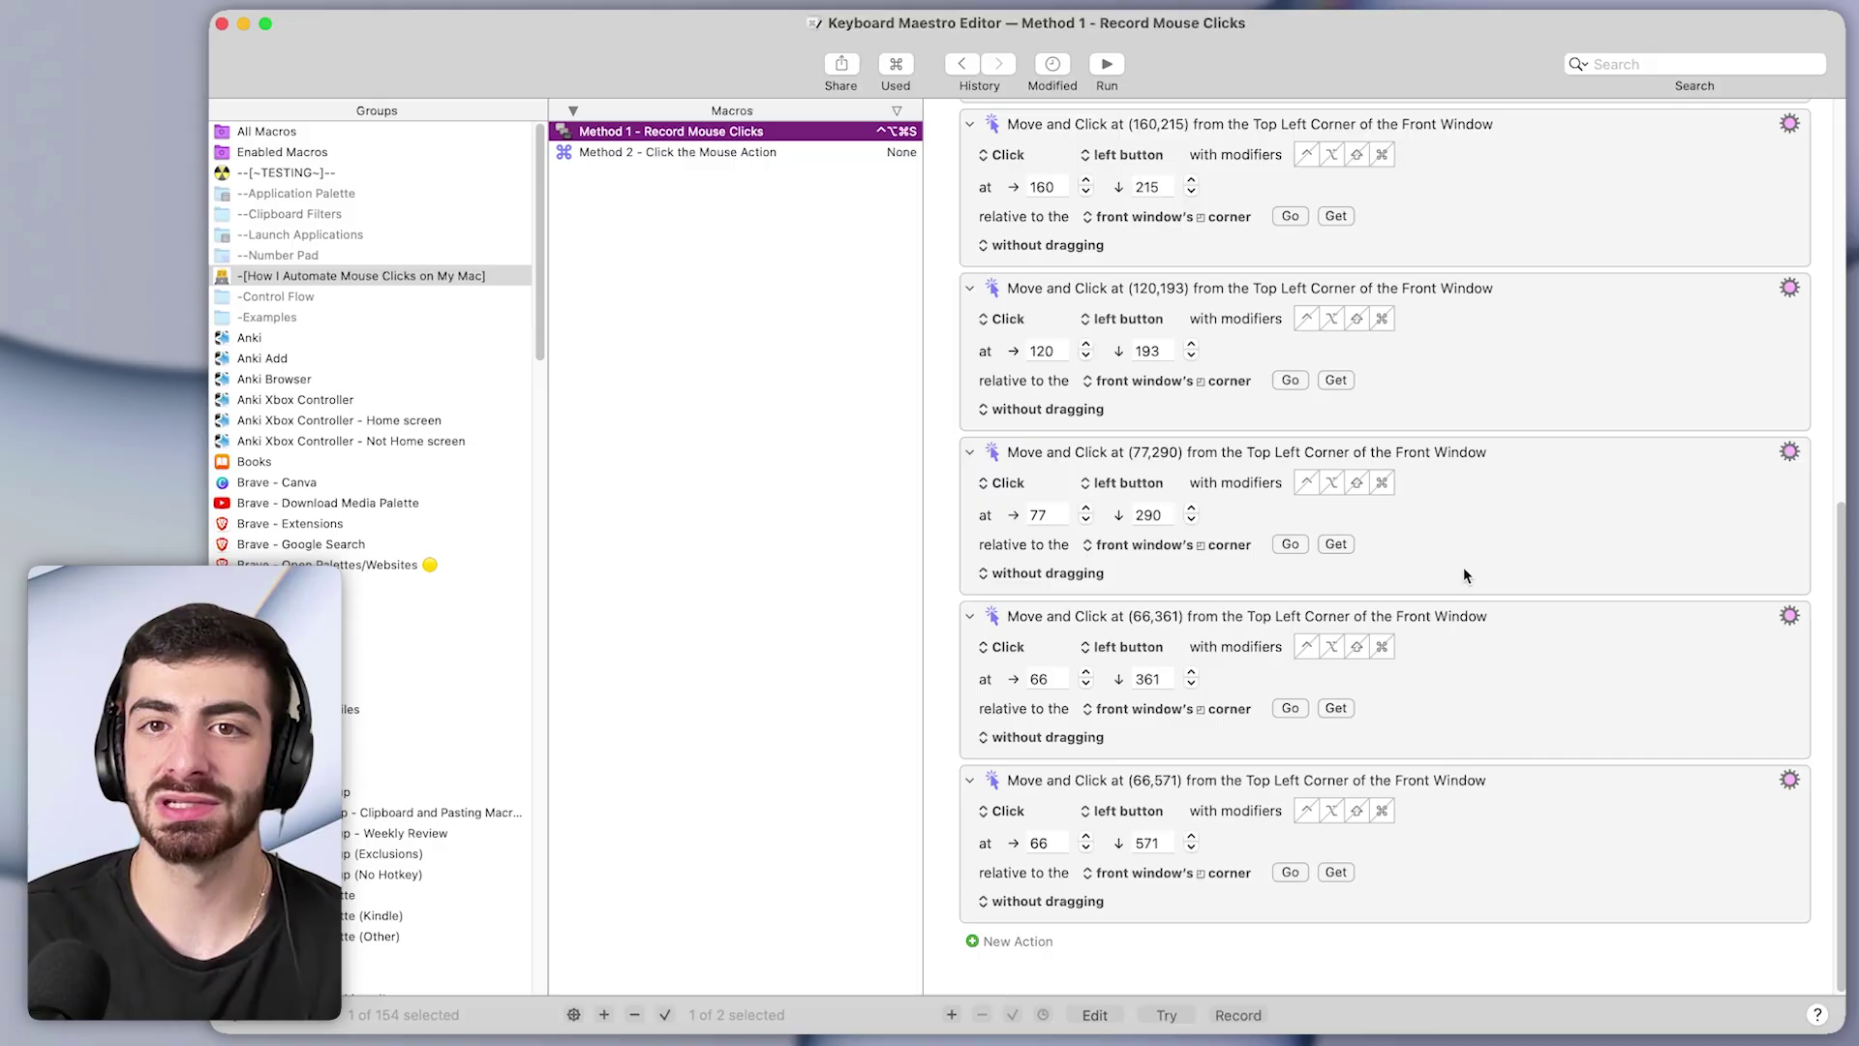
Switch to Brave, open the Bitwarden extension and go to its Settings
key(super+Tab)
click(1676, 74)
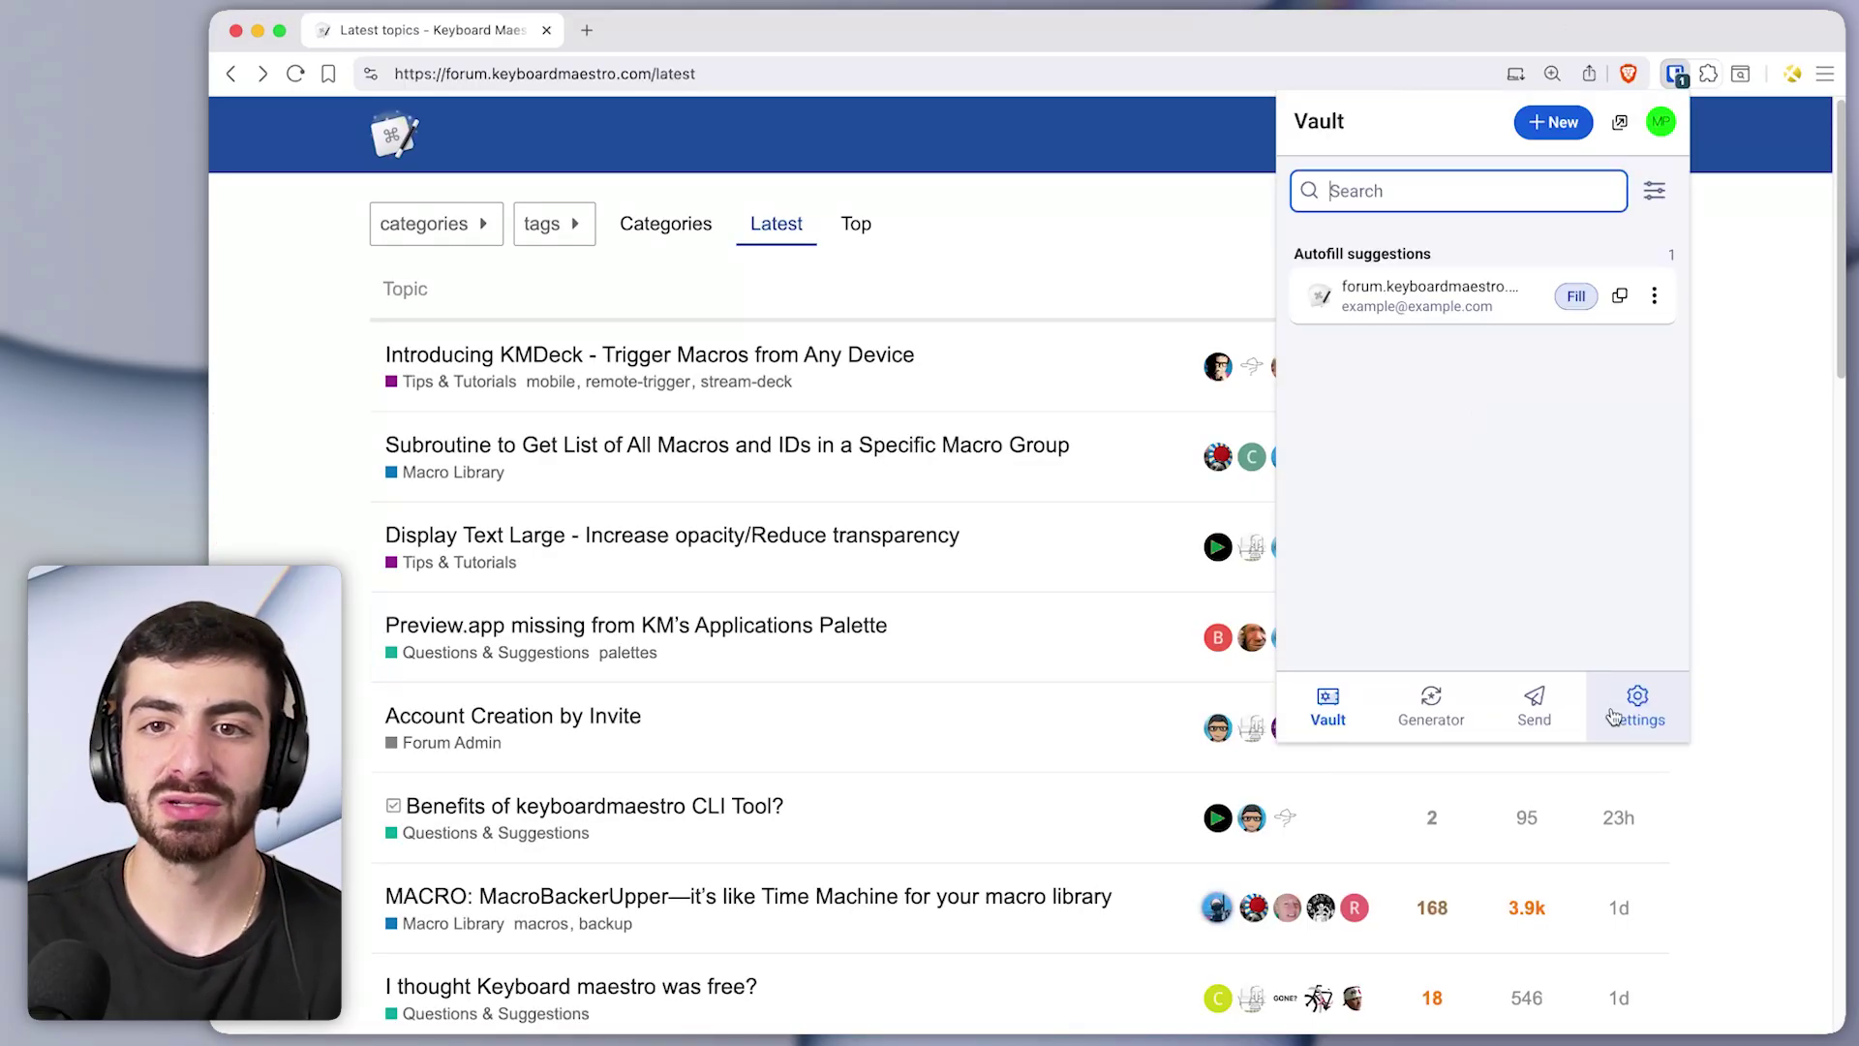
click(1634, 707)
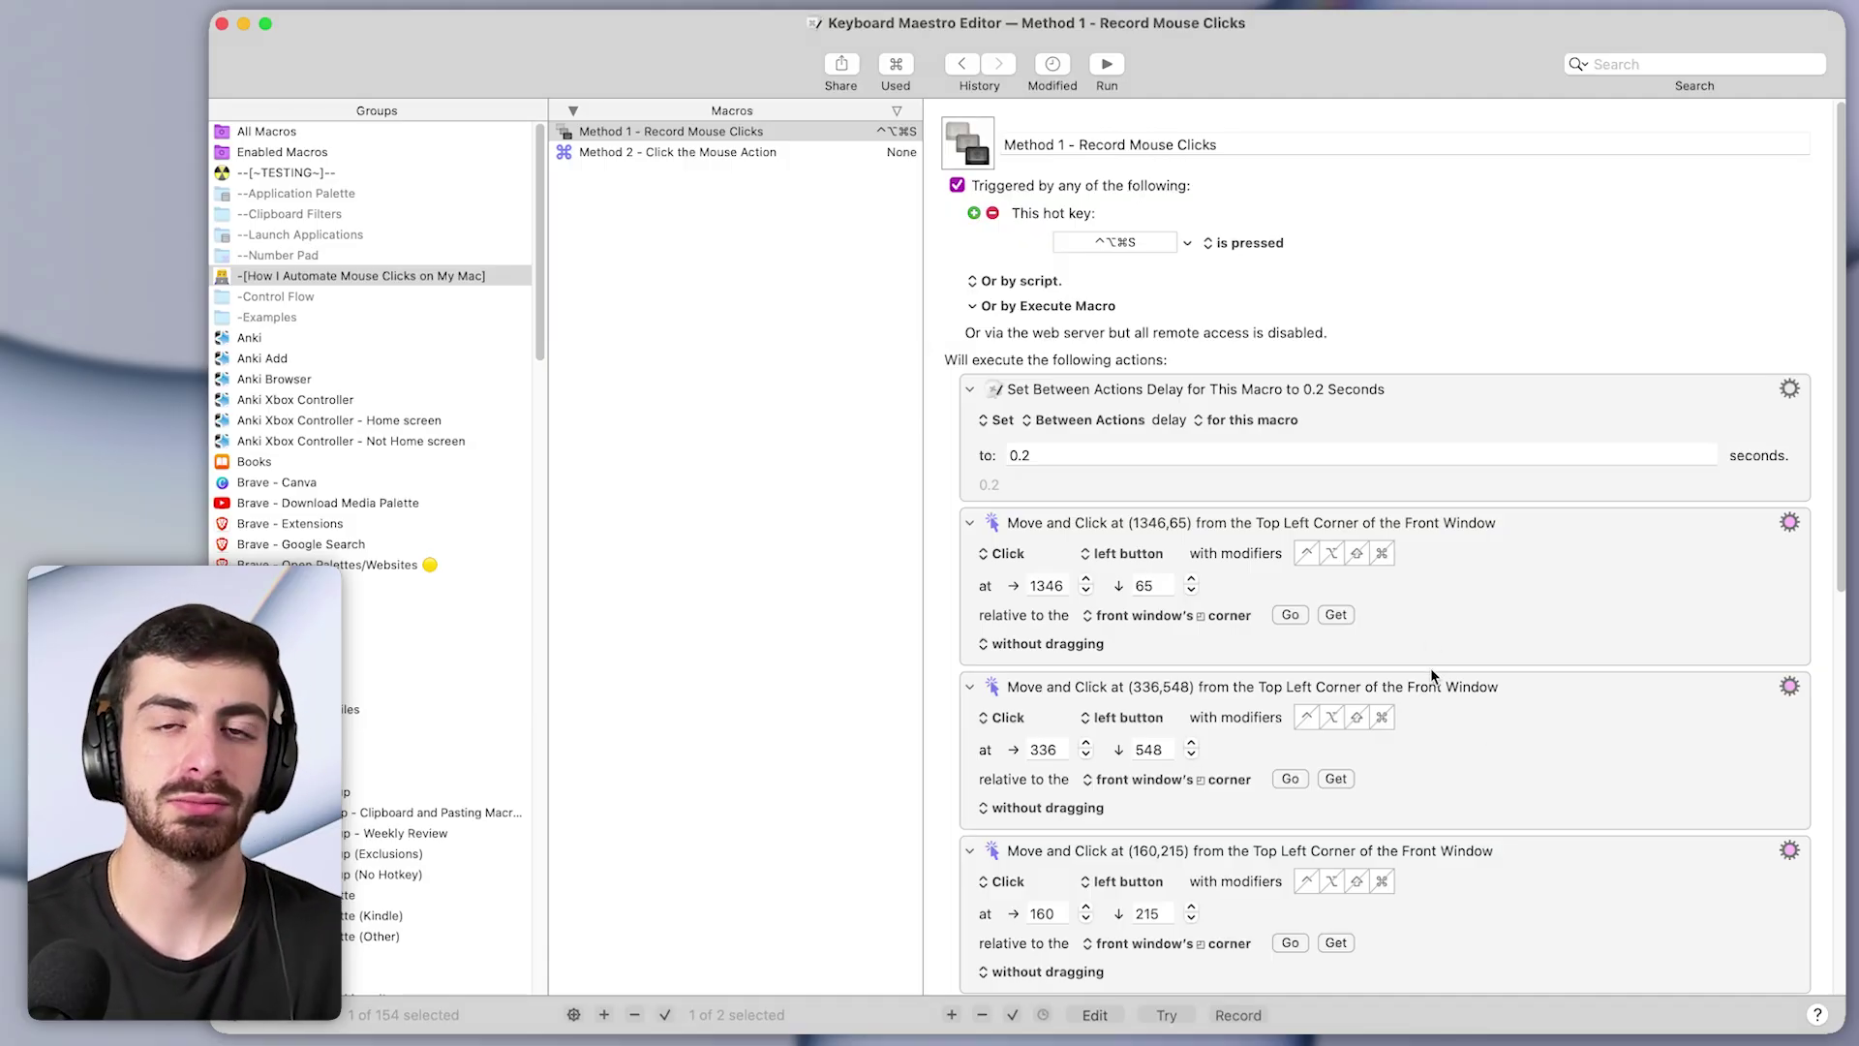
Add a Move or Click Mouse action to the Method 2 macro, close the actions list and select the new action
click(743, 154)
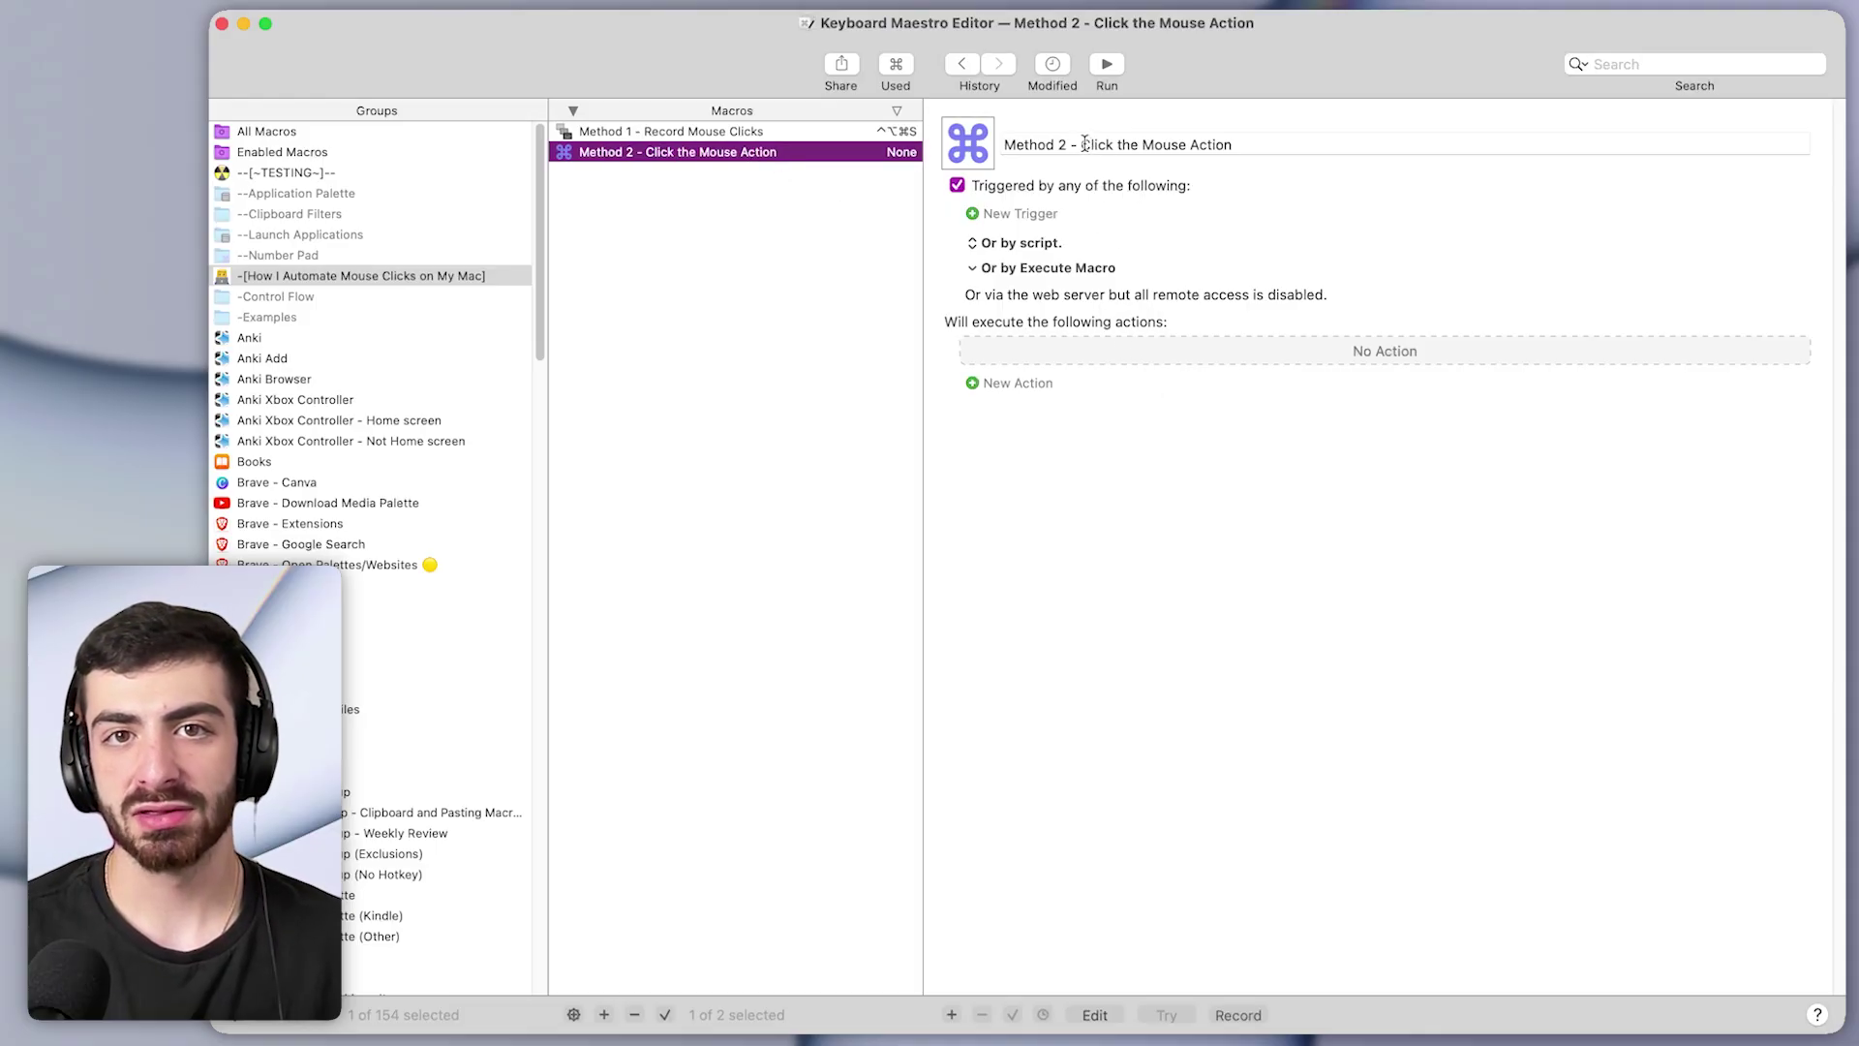
drag(1082, 145, 1234, 146)
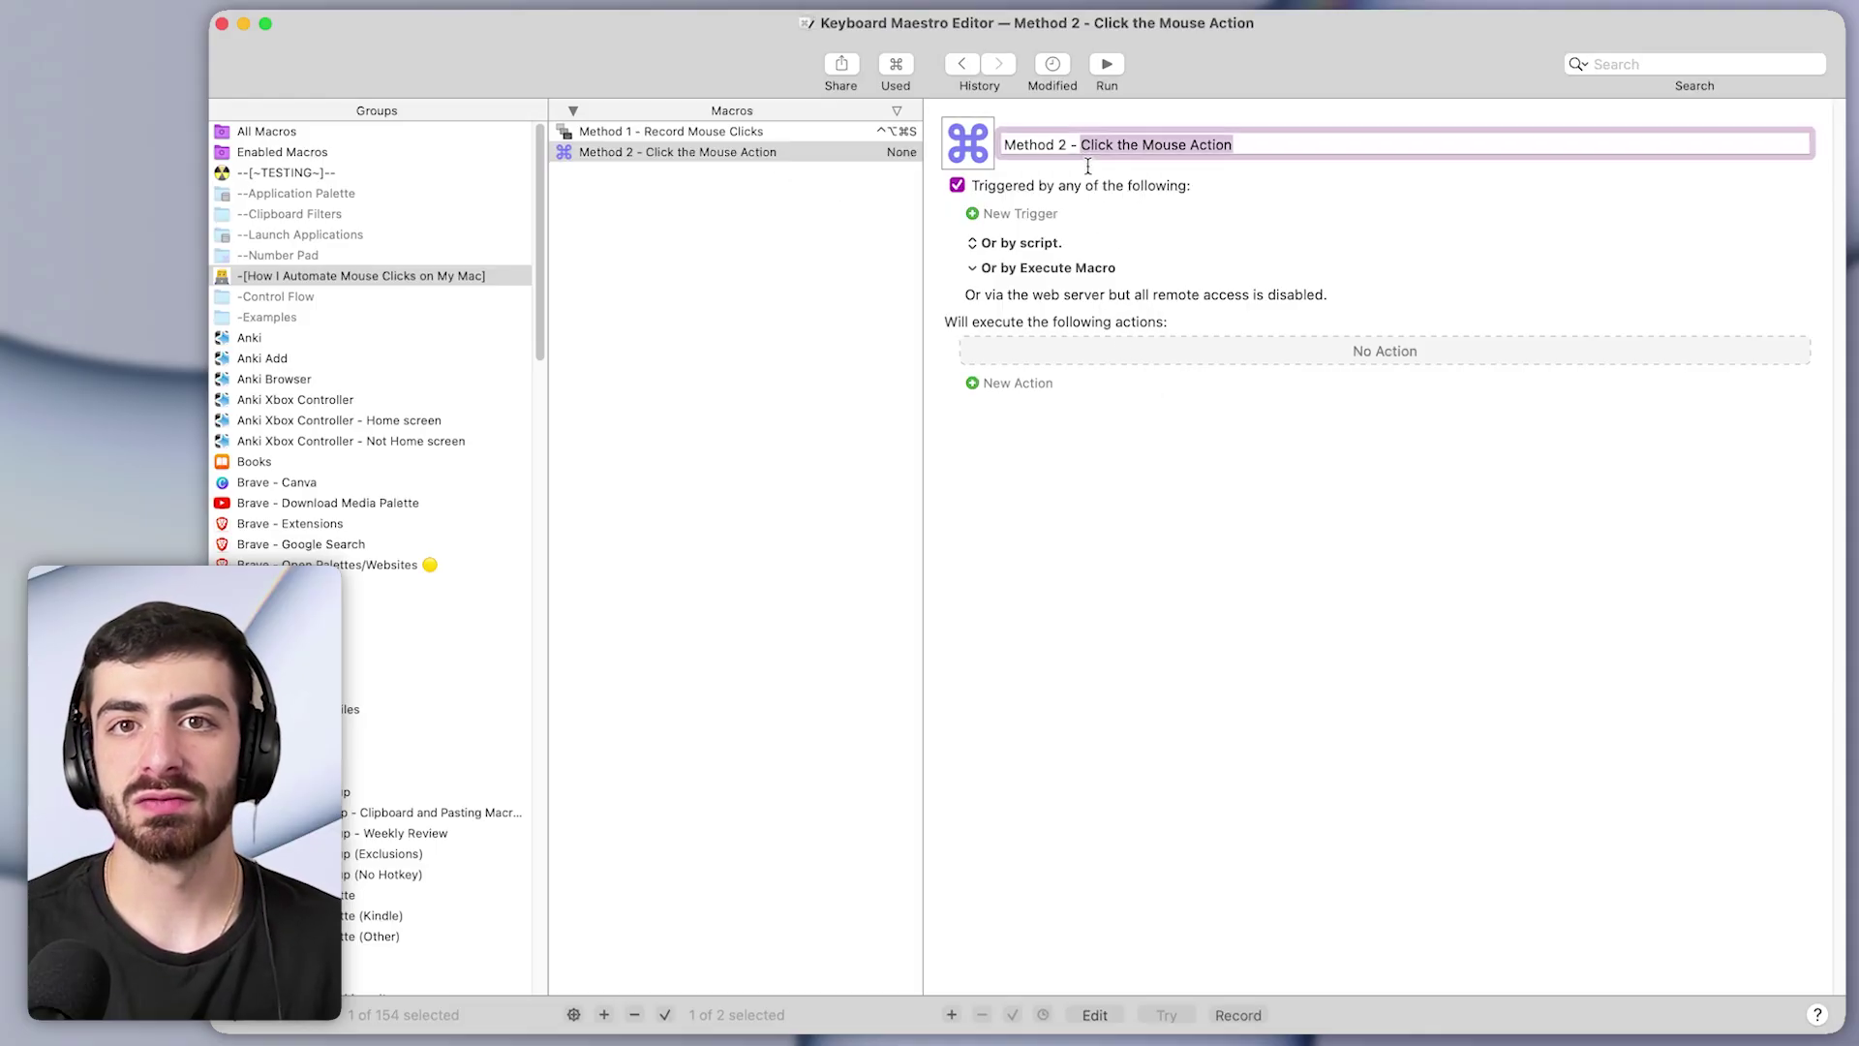
click(952, 1014)
click(885, 118)
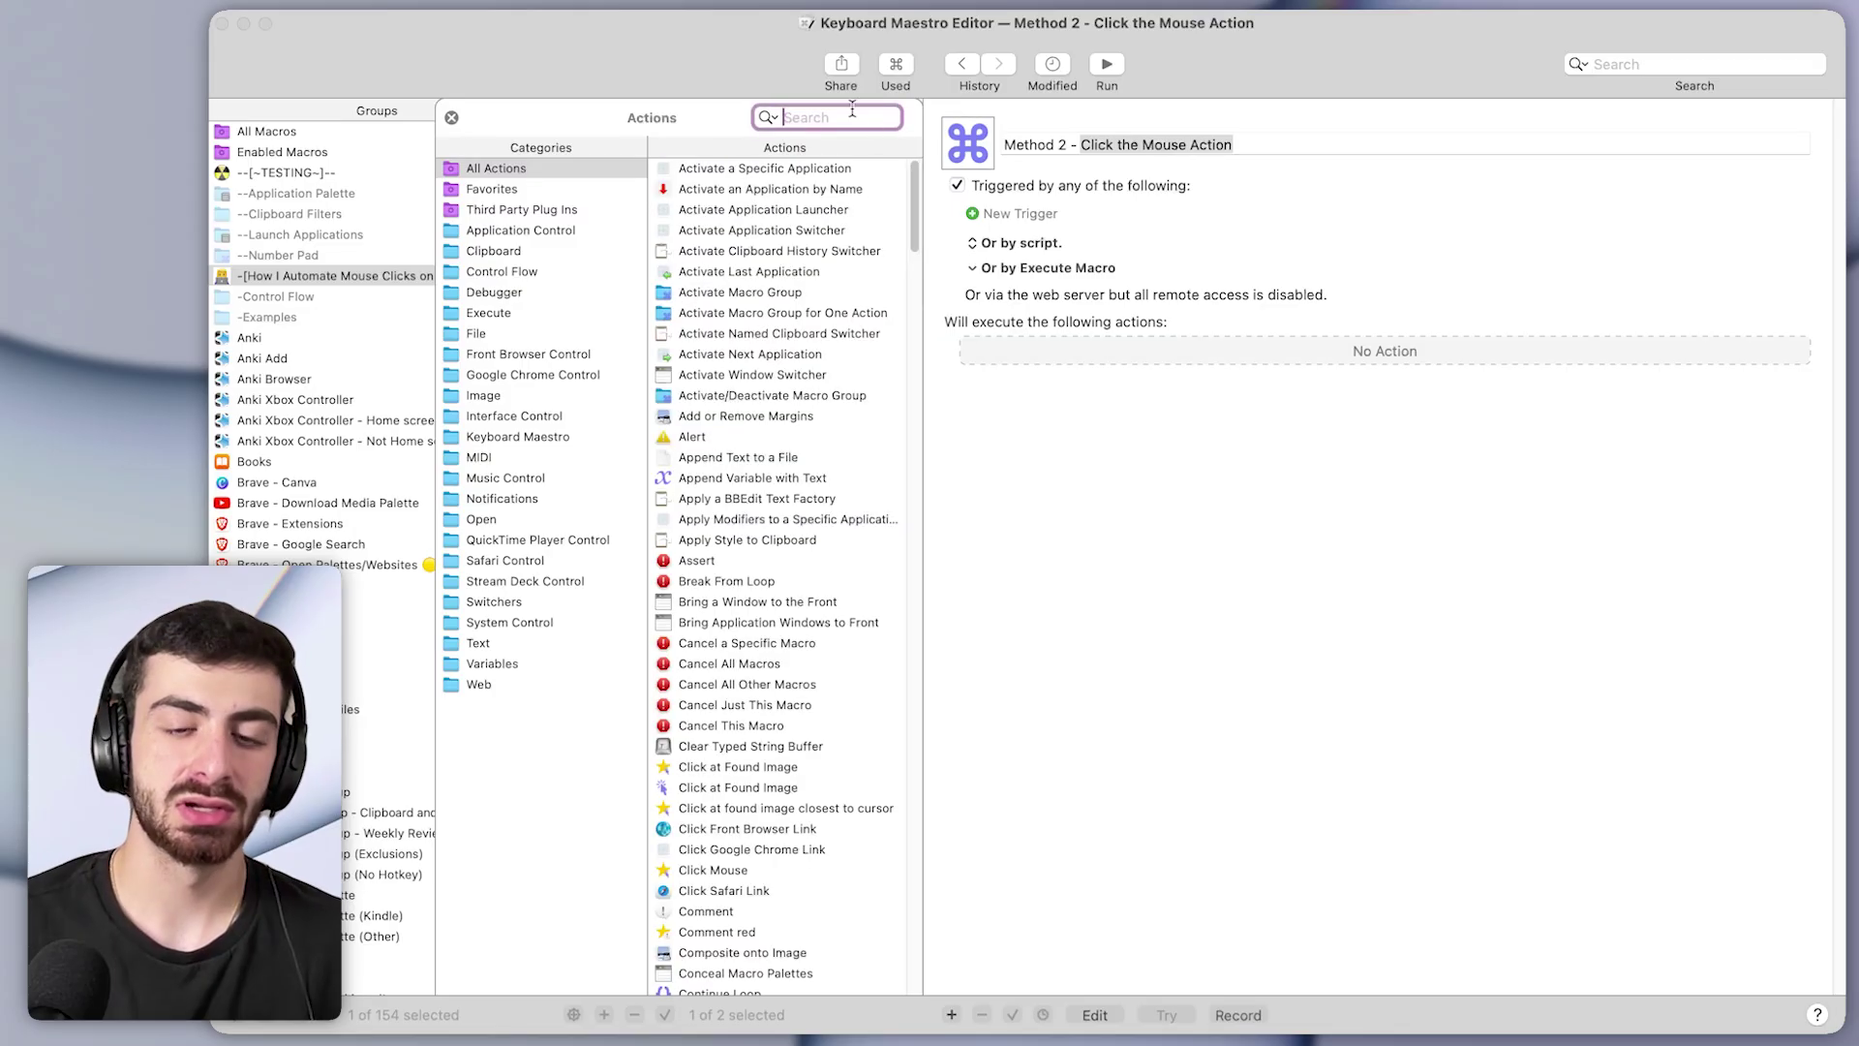
text(click)
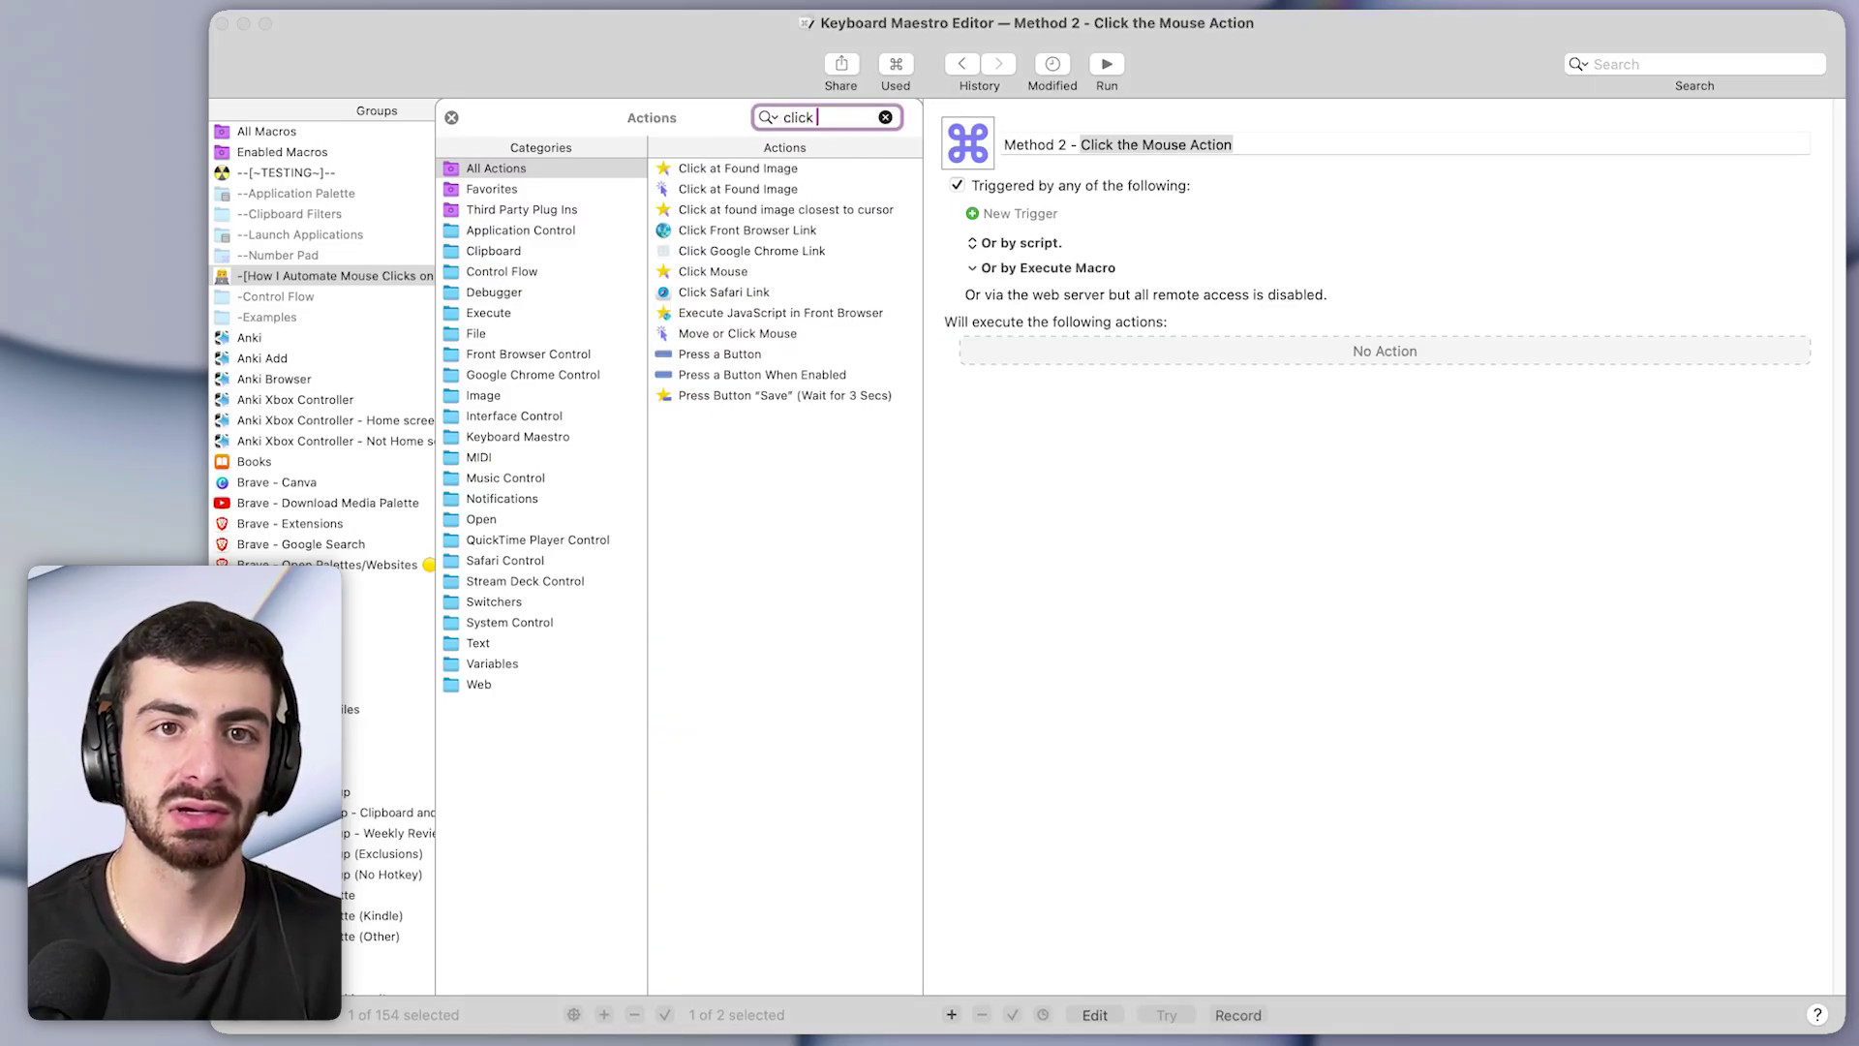
click(735, 332)
double_click(735, 333)
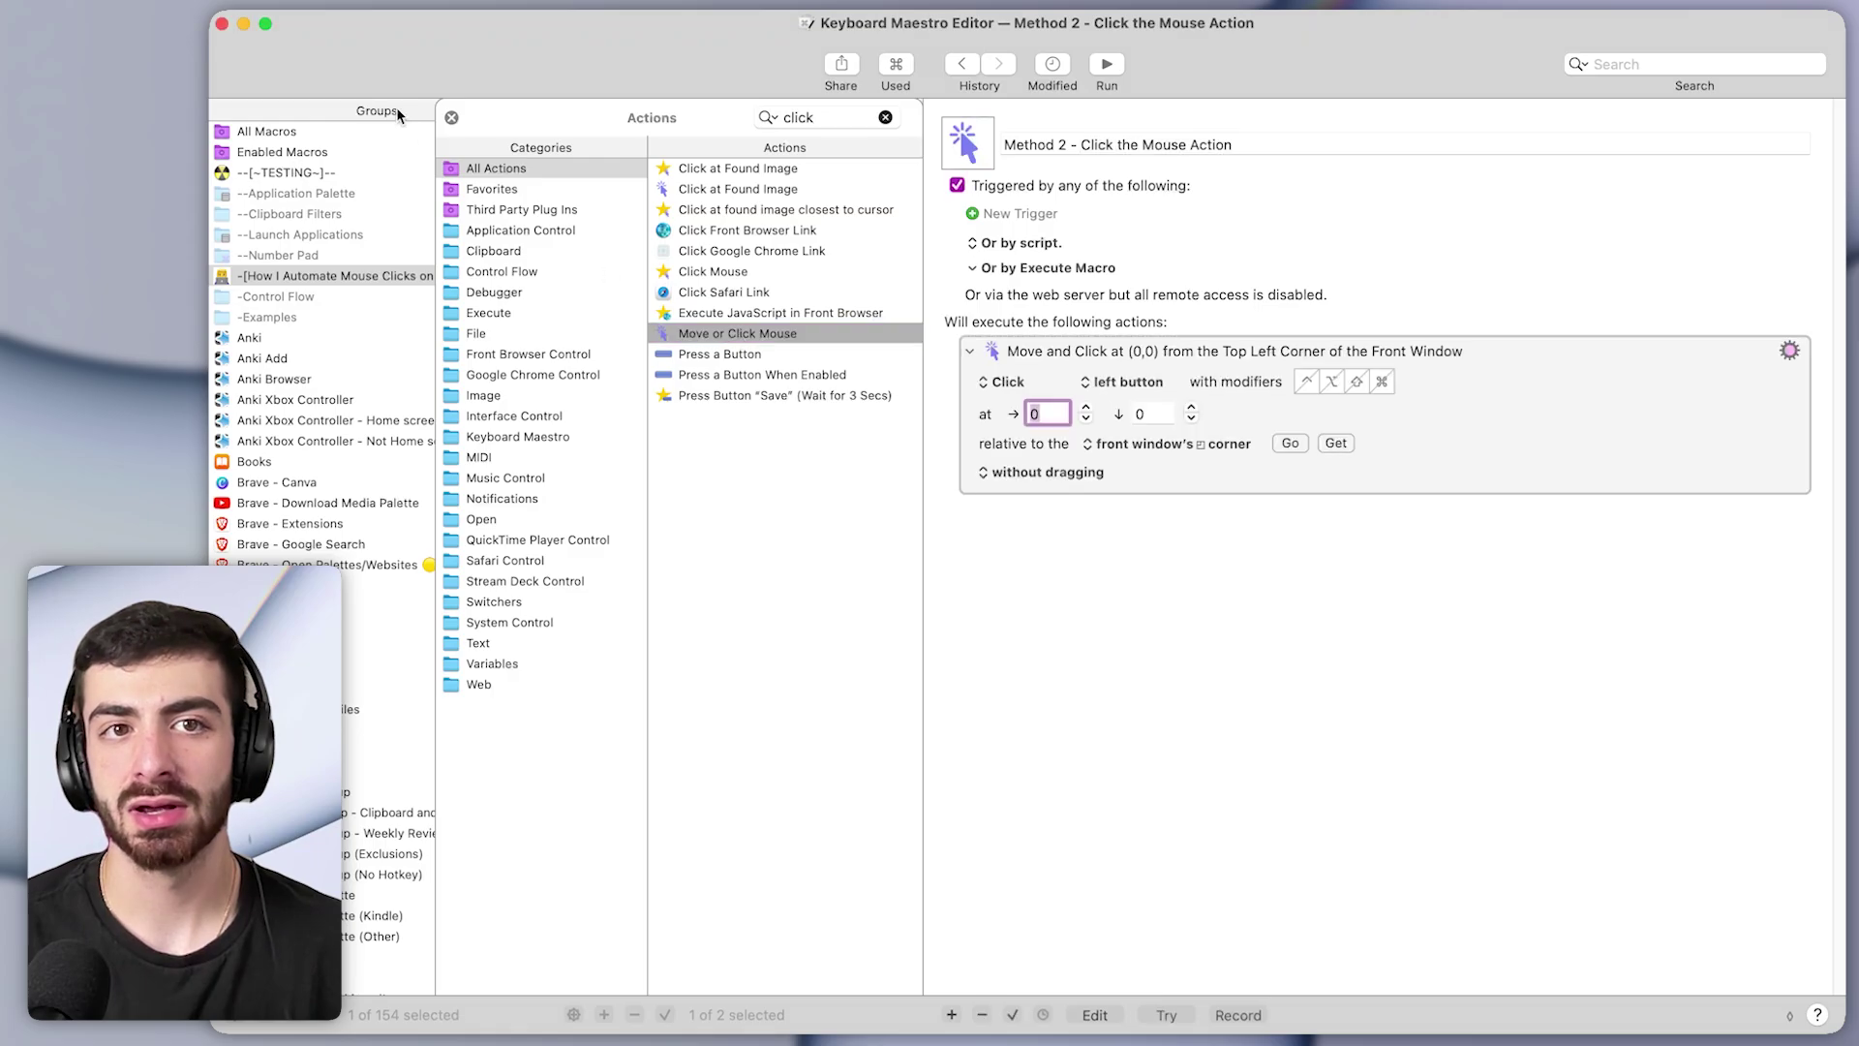
click(450, 115)
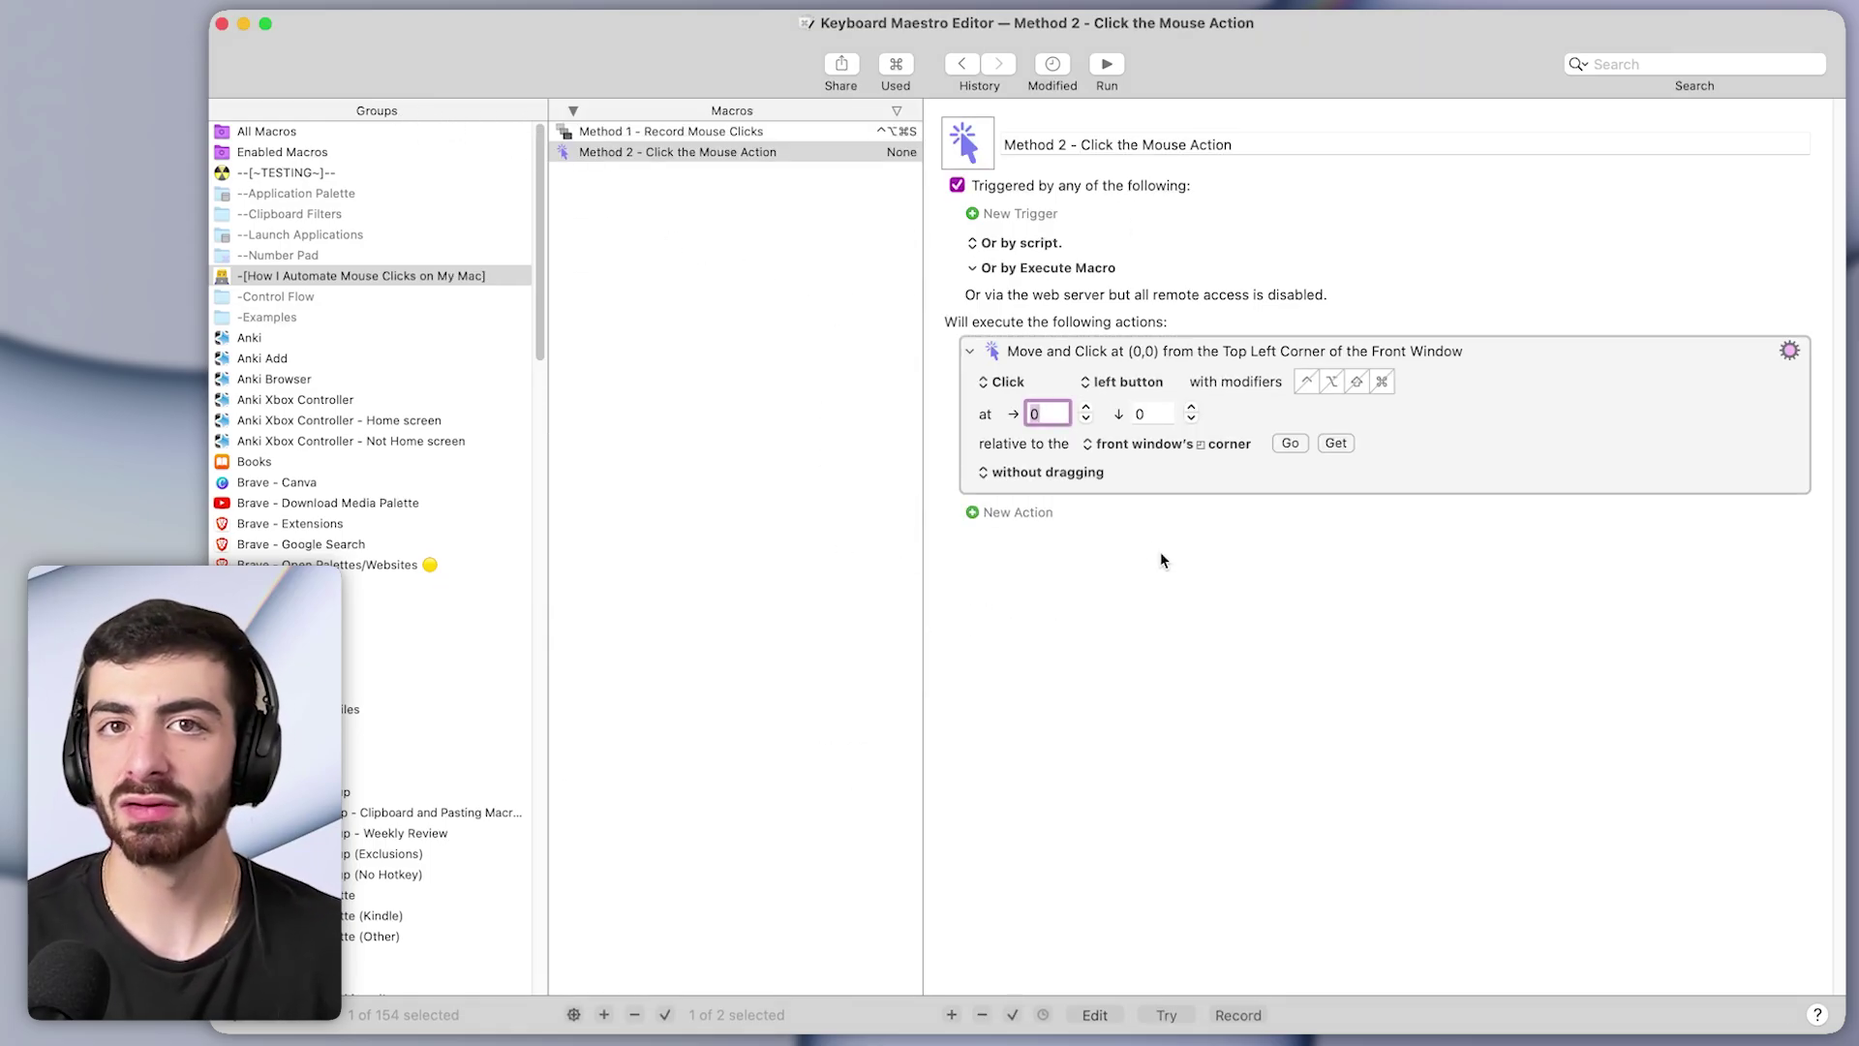
click(1402, 486)
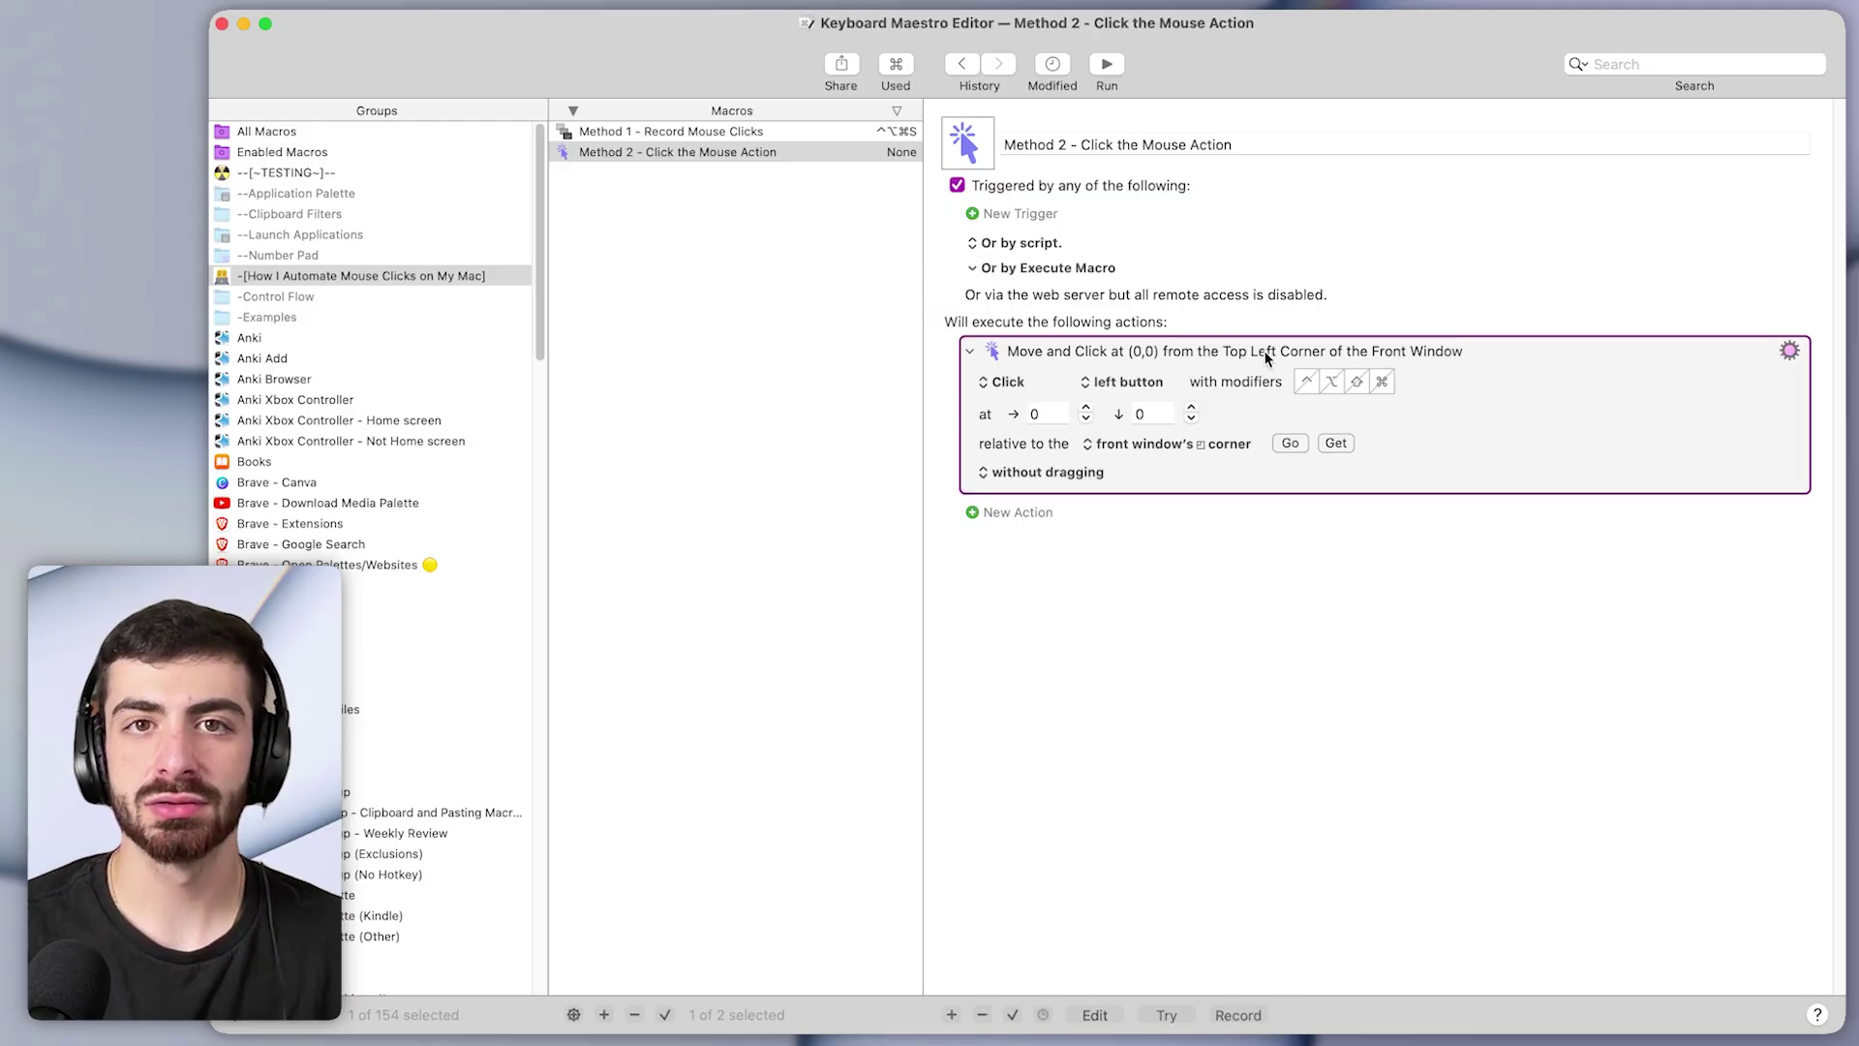
Examine the Move and Click actions in the Method 1 macro for comparison with the new Method 2 action
click(798, 131)
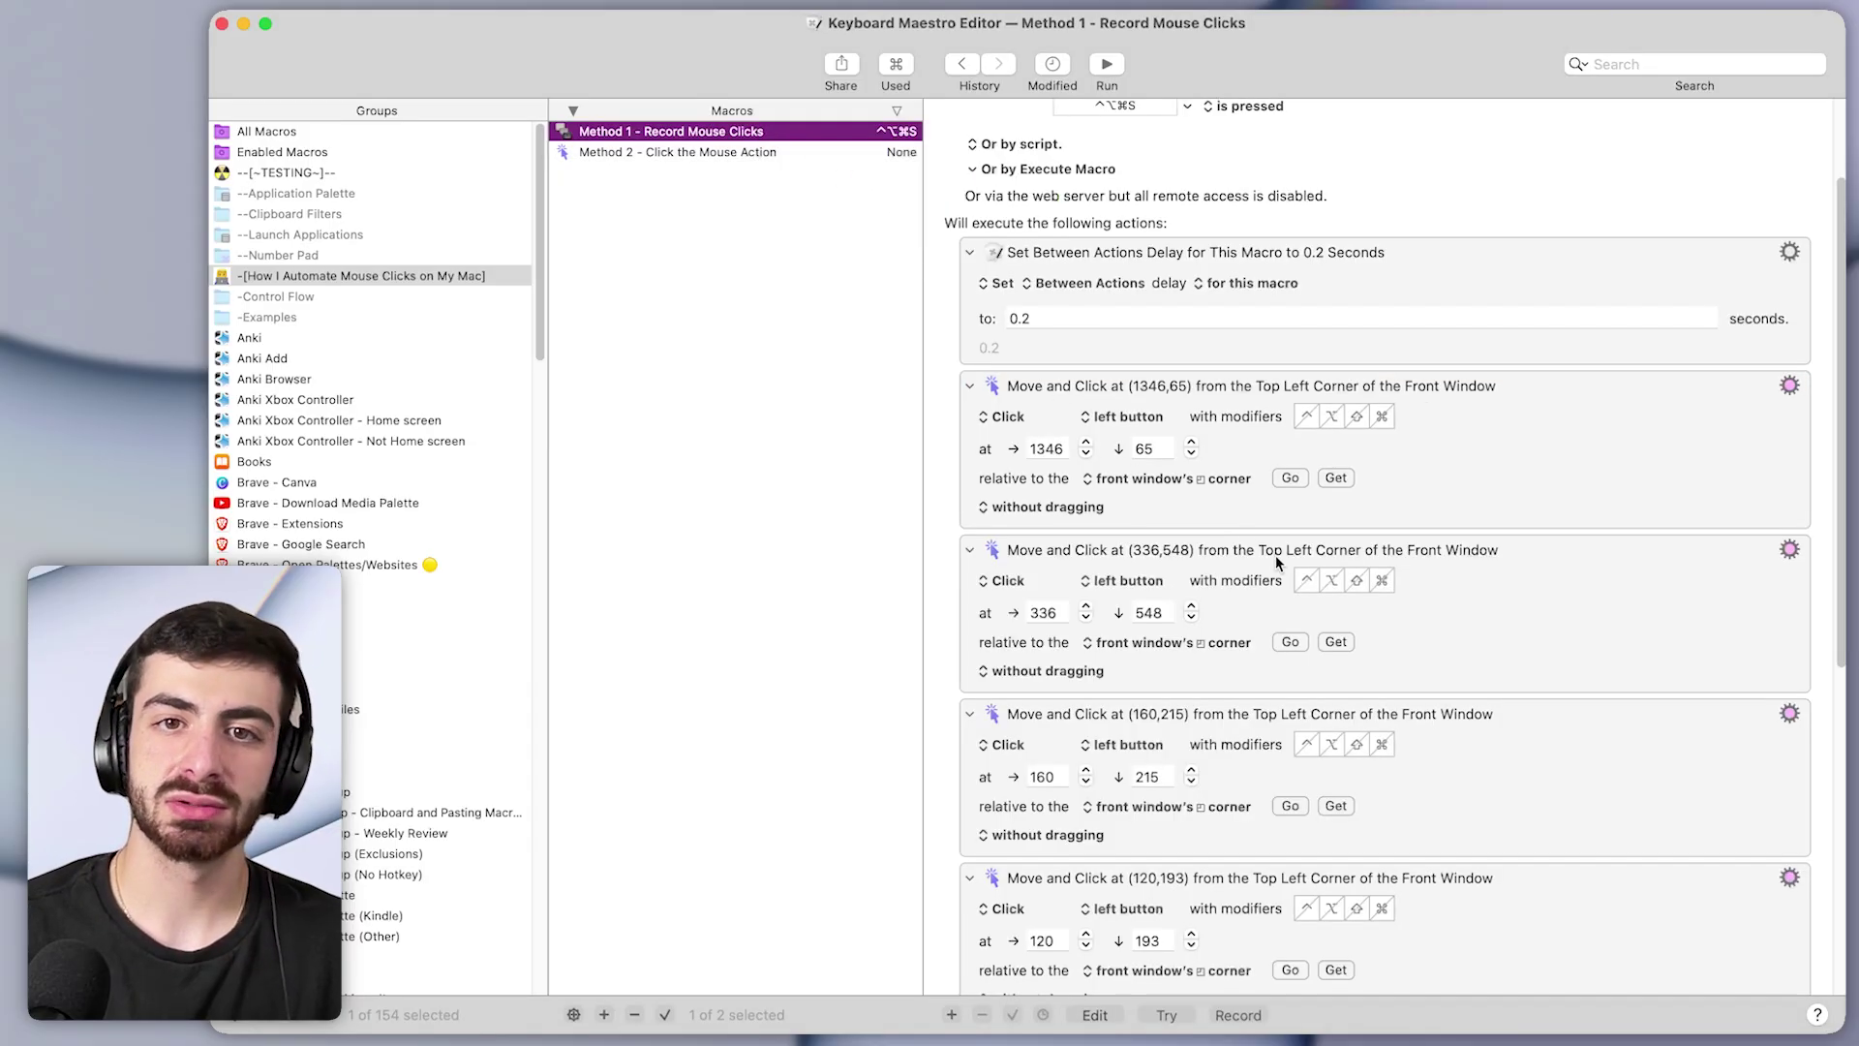
scroll(1275, 554, down, 5)
click(1578, 815)
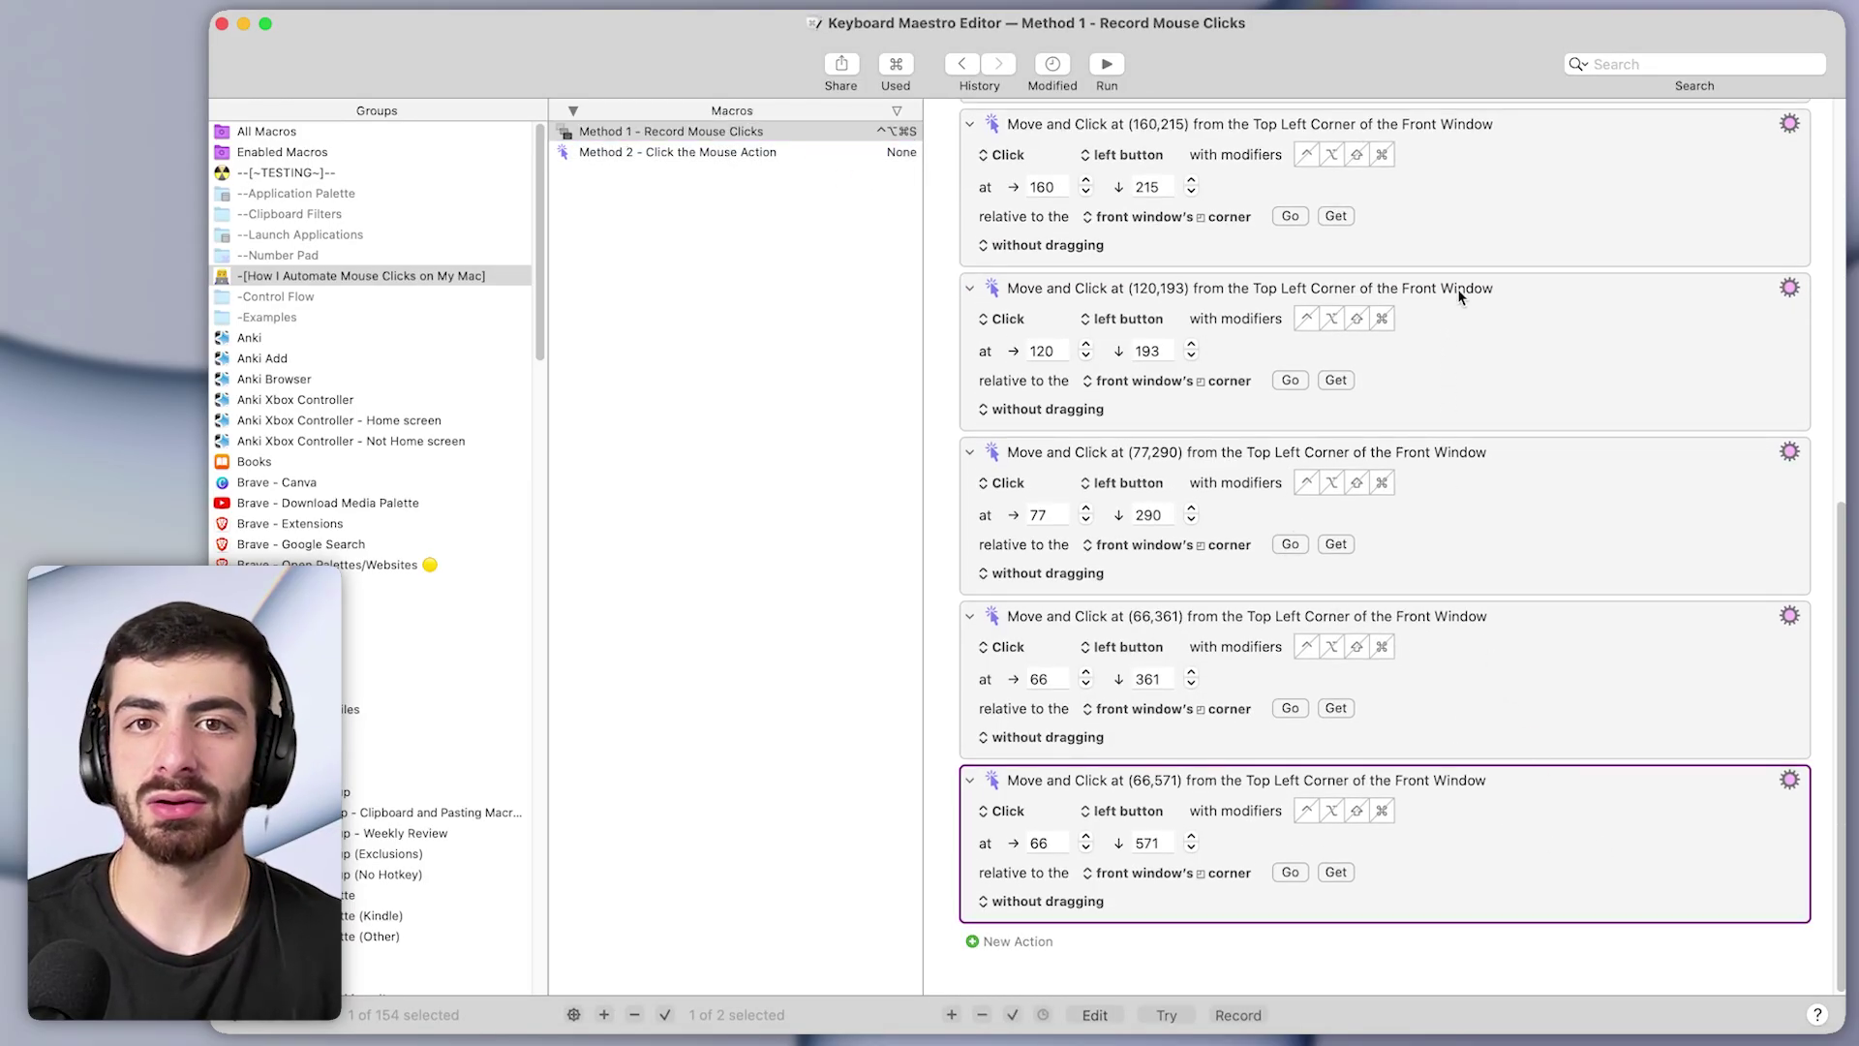
shift+click(1477, 201)
click(1543, 444)
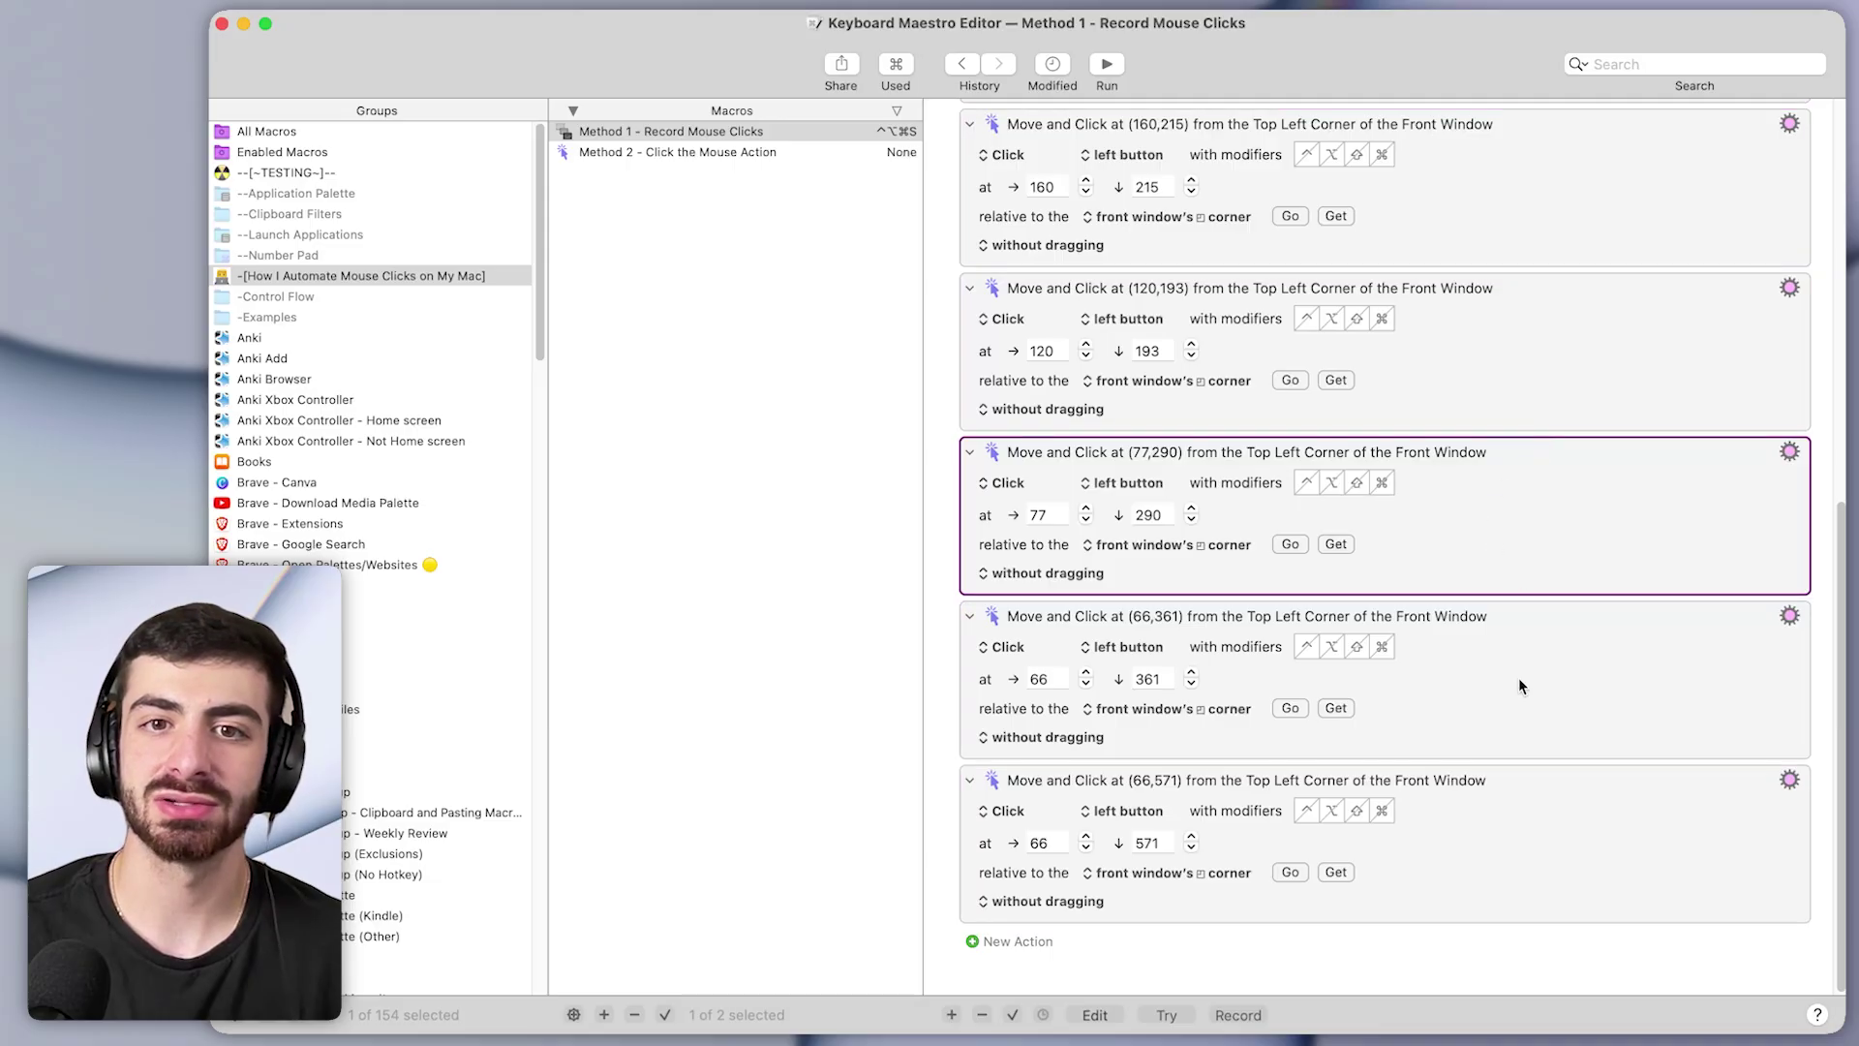
scroll(1520, 678, up, 10)
click(1589, 631)
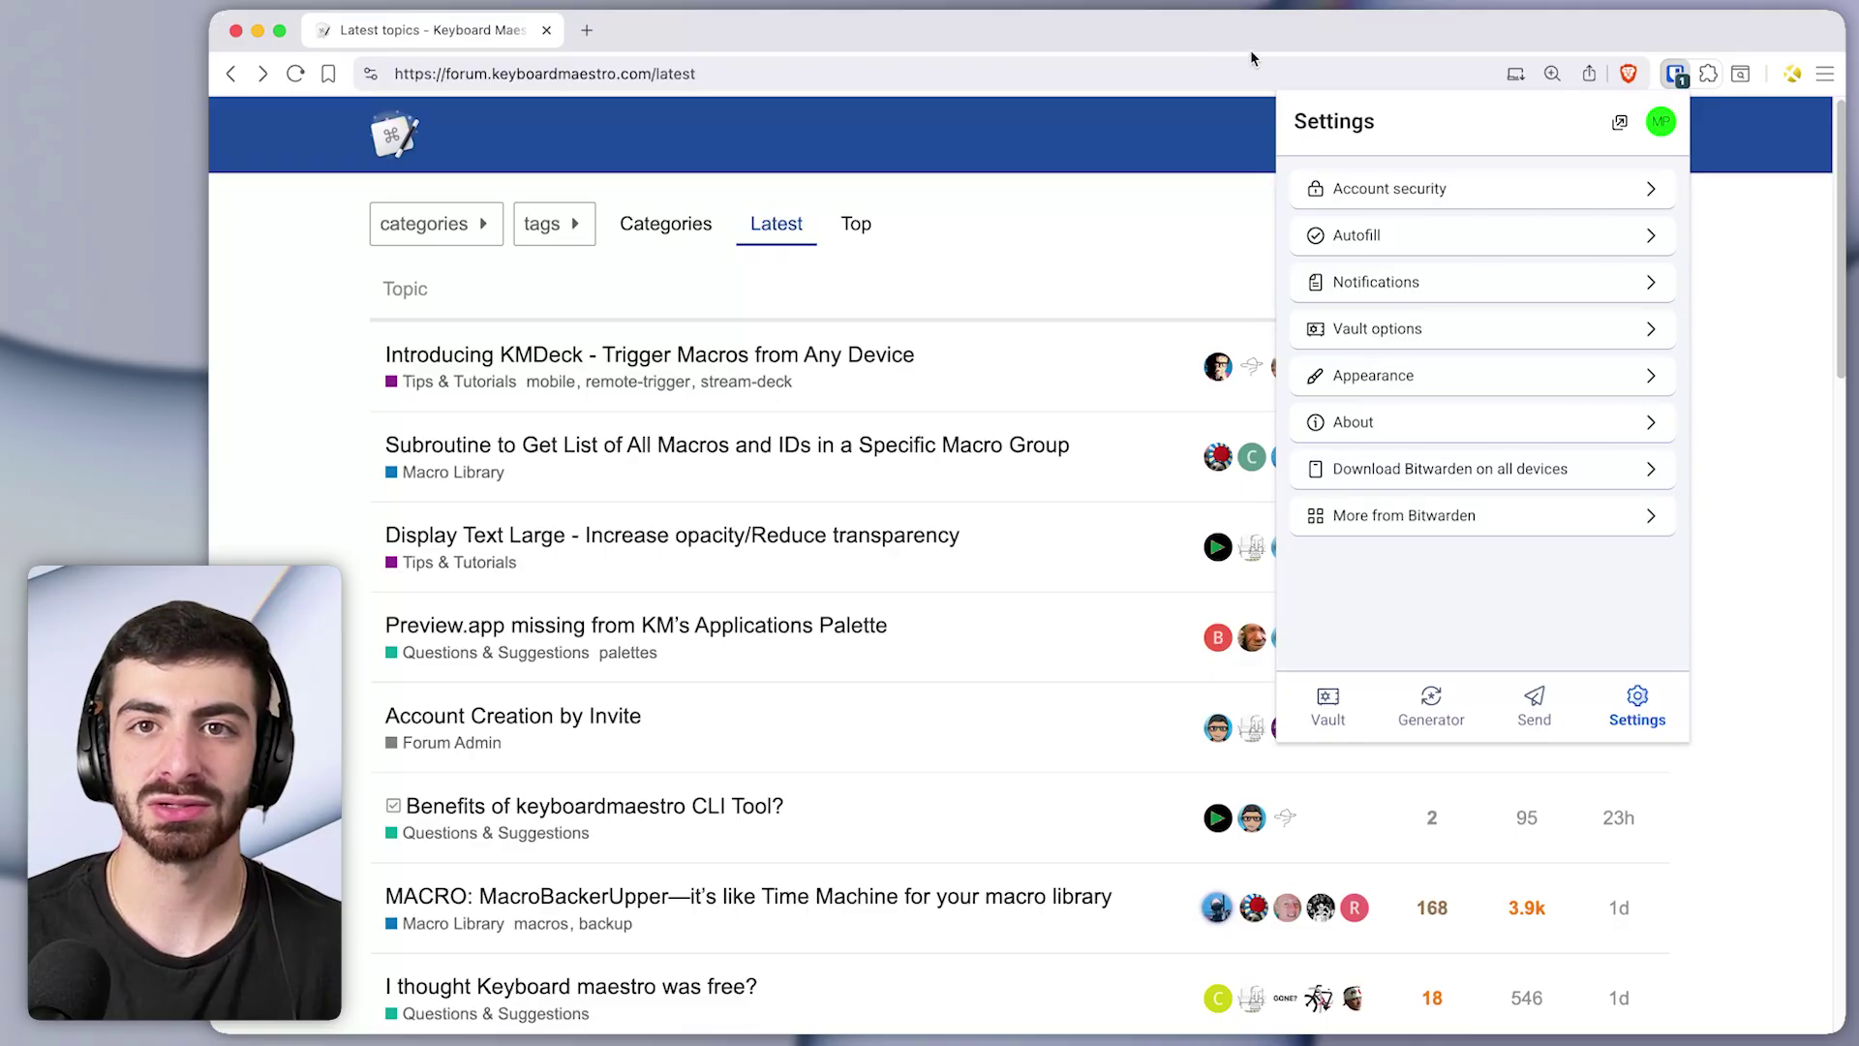
View the Vault options page in Bitwarden's settings in Brave and return to the main Settings page
click(1400, 331)
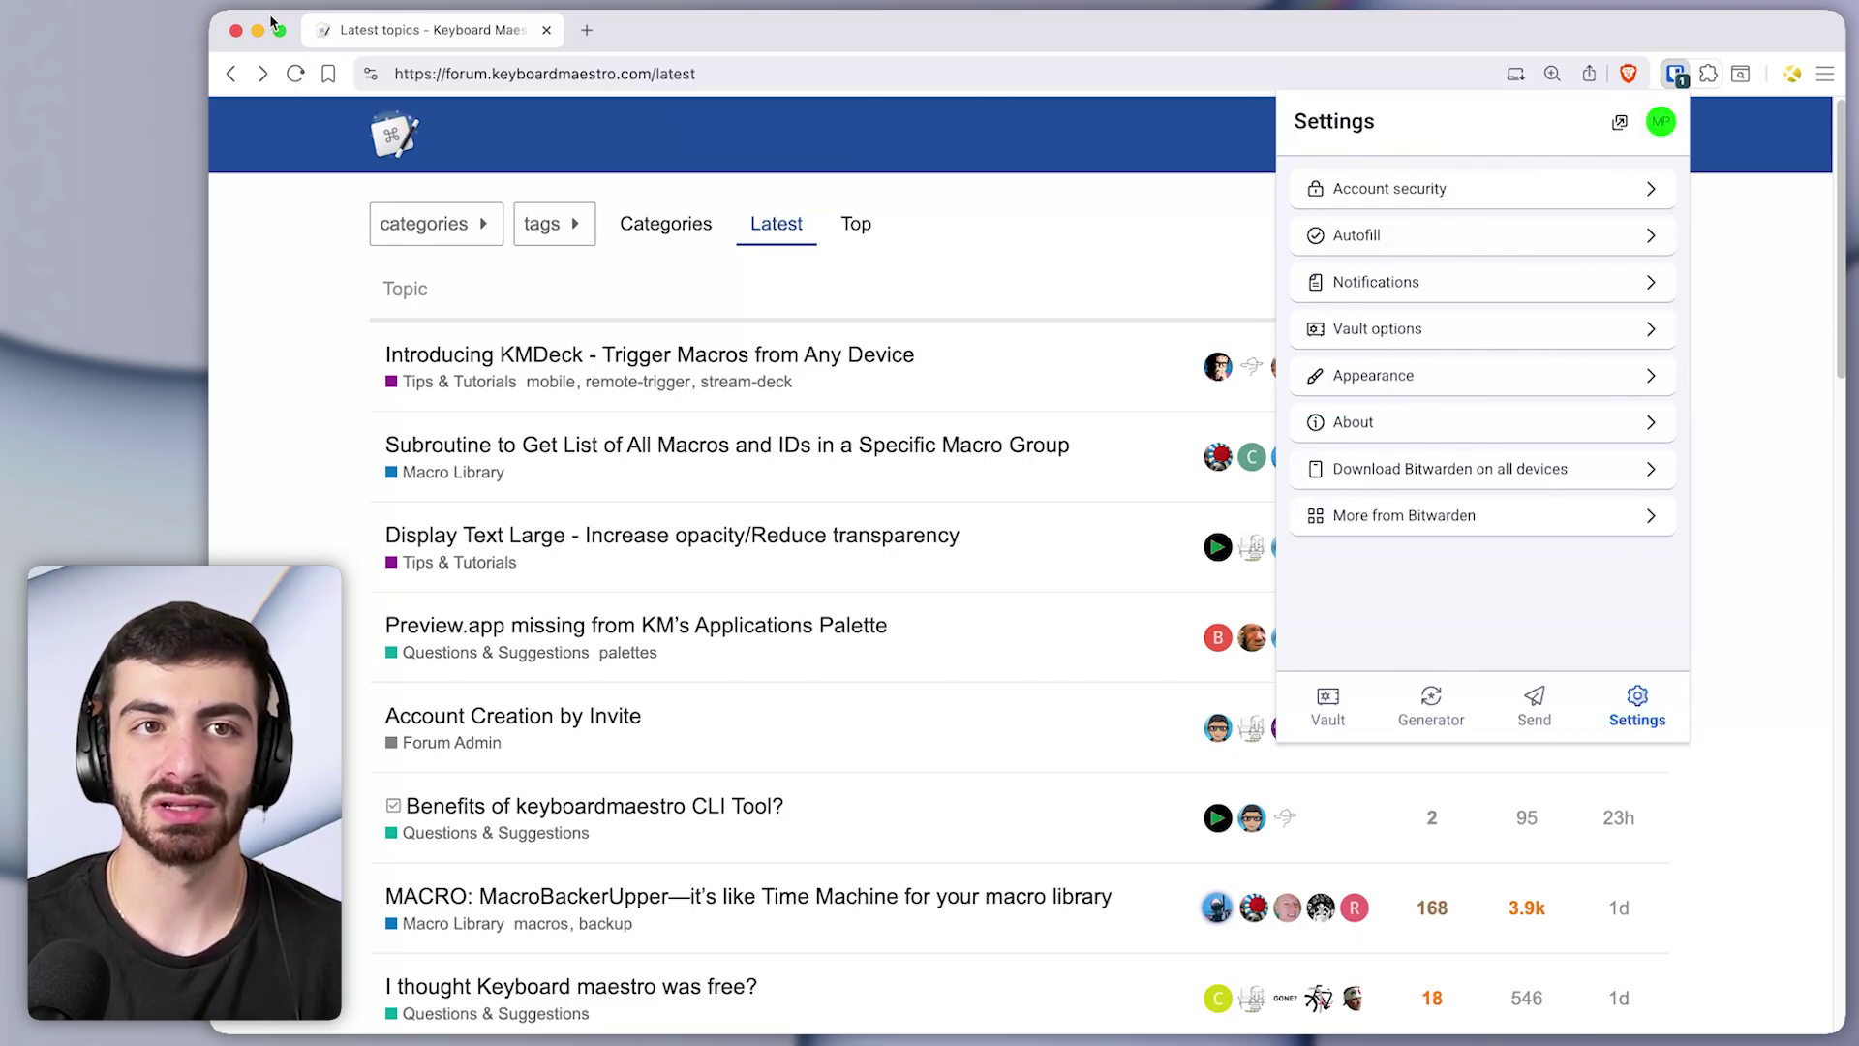
click(1362, 347)
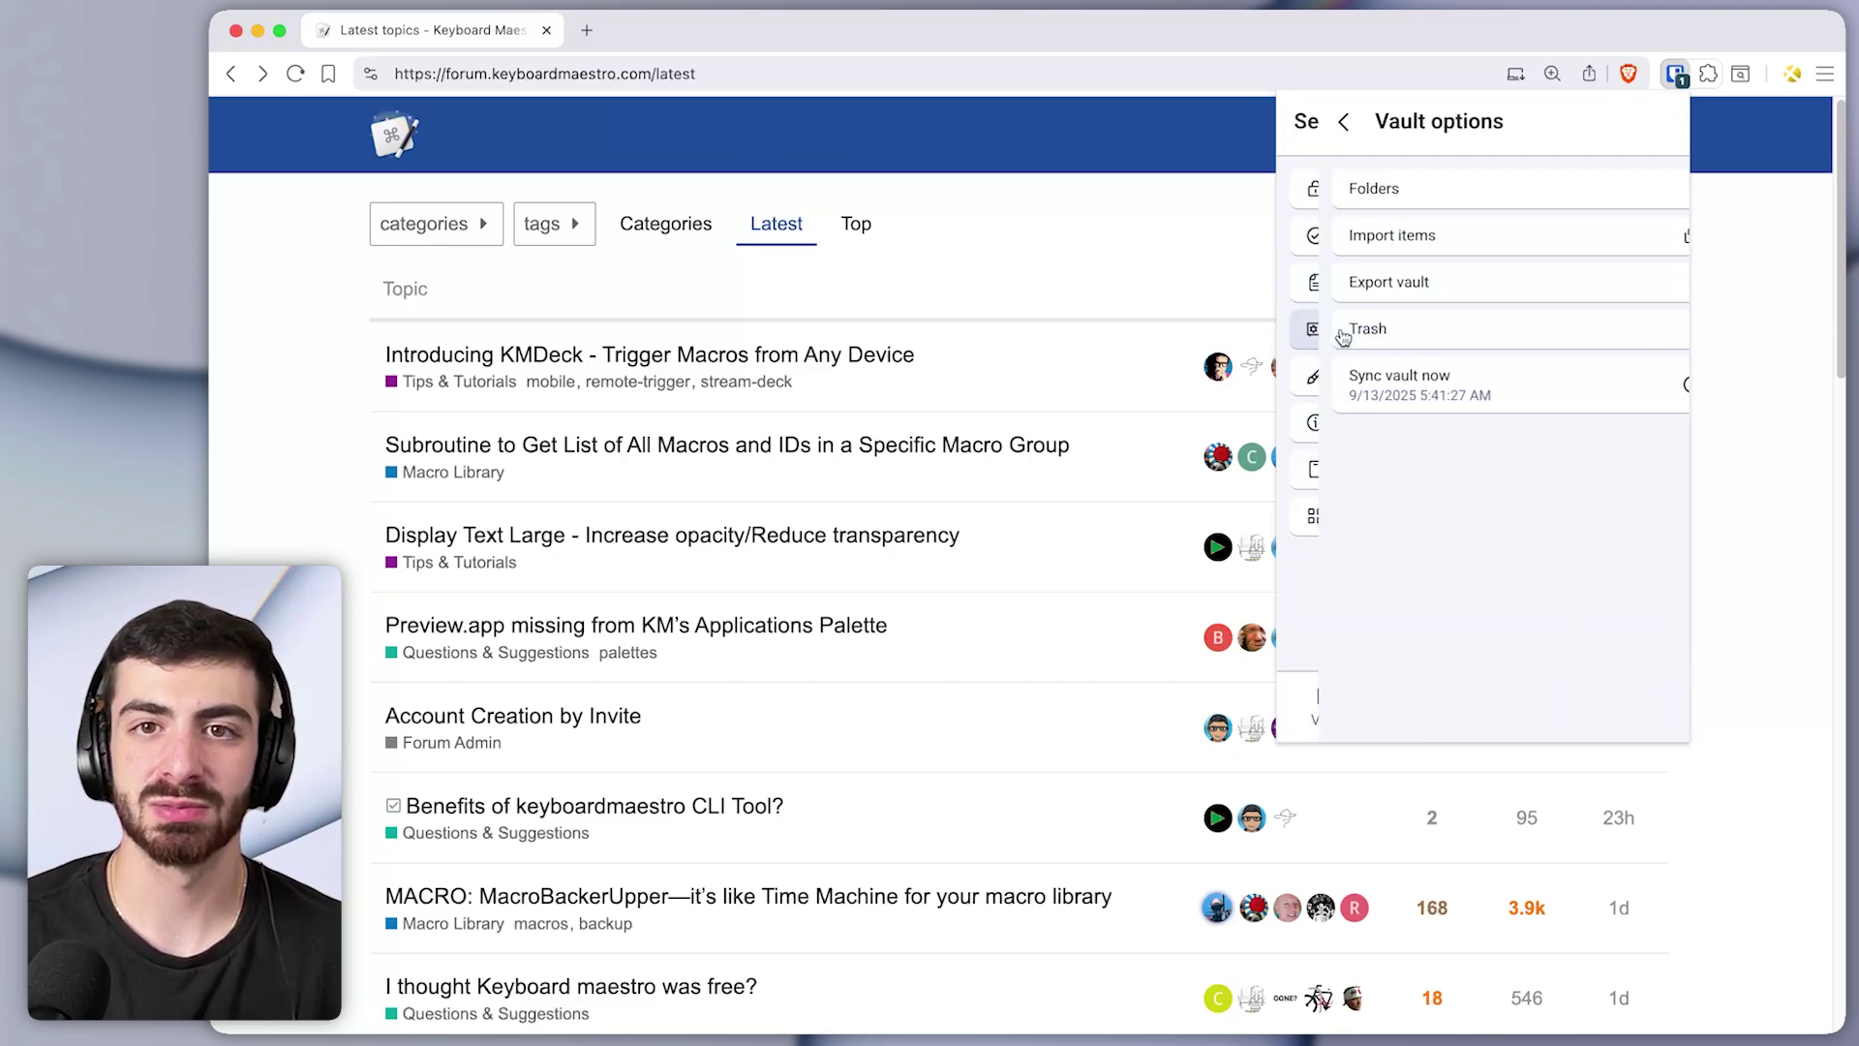
click(1305, 122)
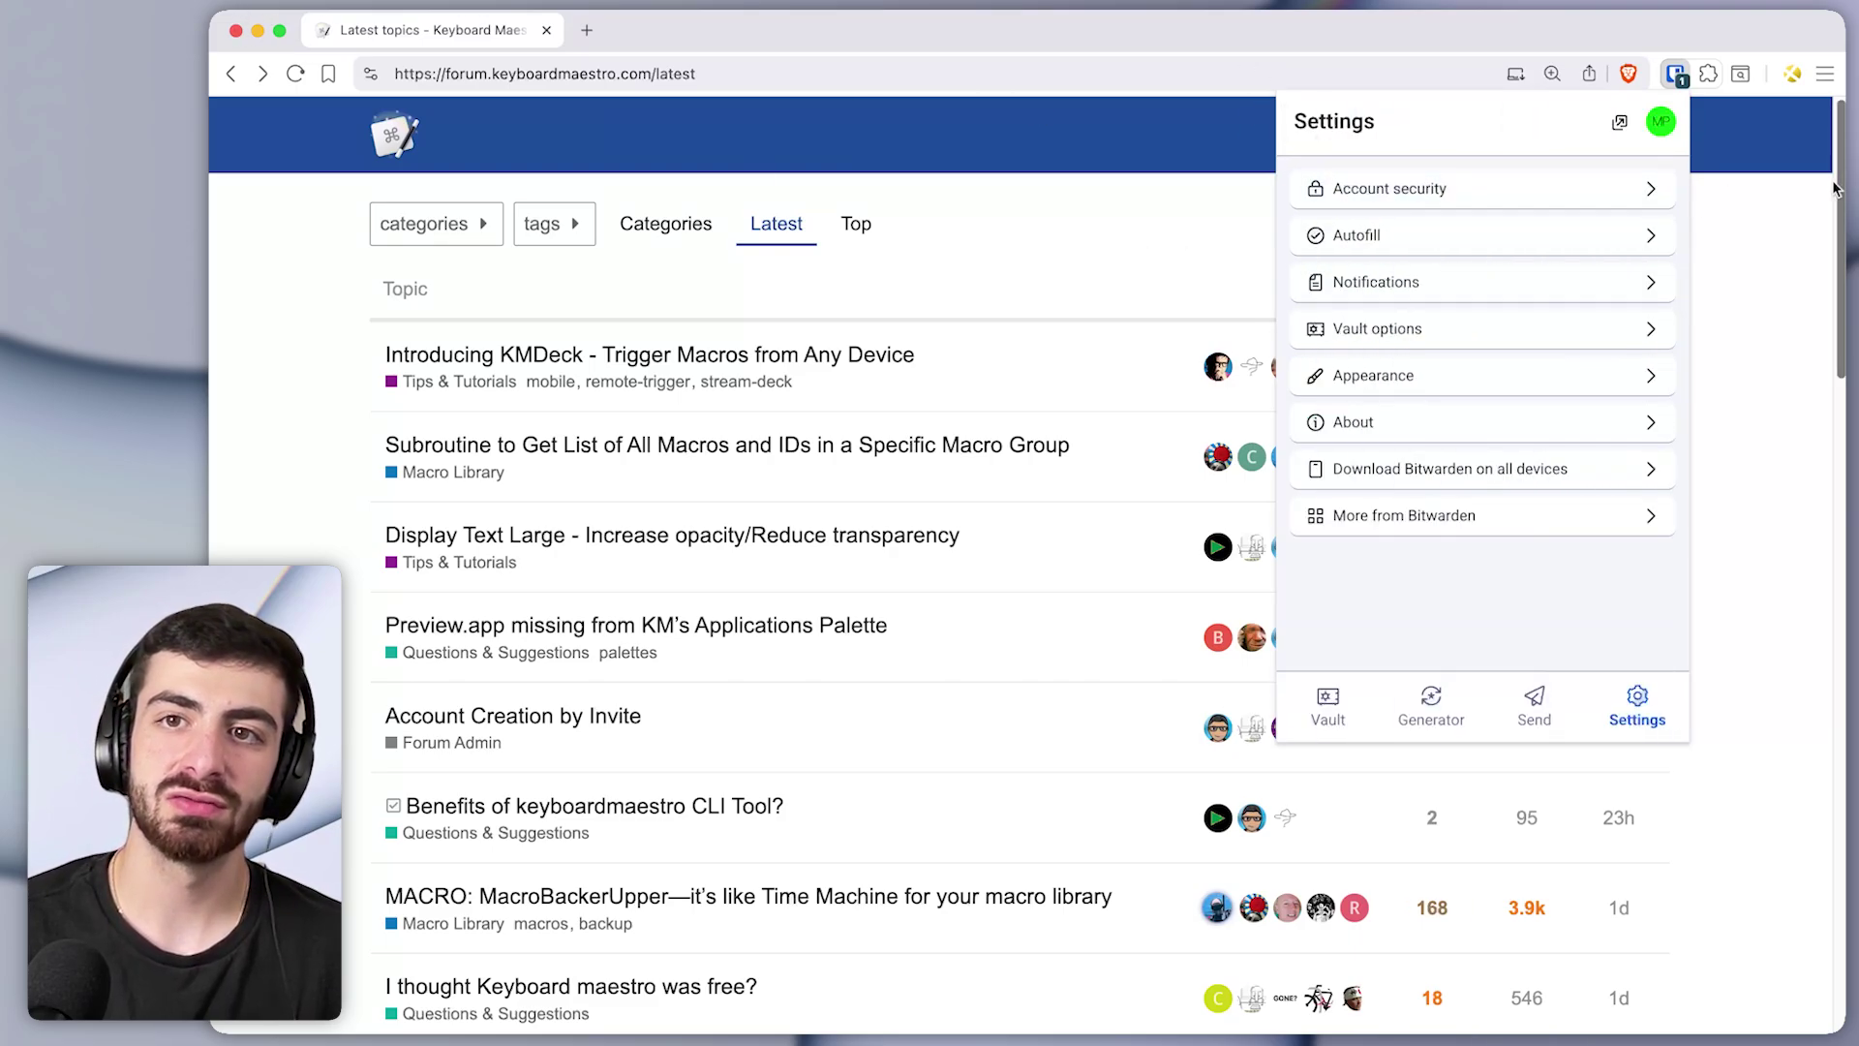
Shrink the Brave window from its upper corner, dismiss the Bitwarden popup and switch back to Keyboard Maestro
drag(1838, 36, 1260, 526)
click(1009, 730)
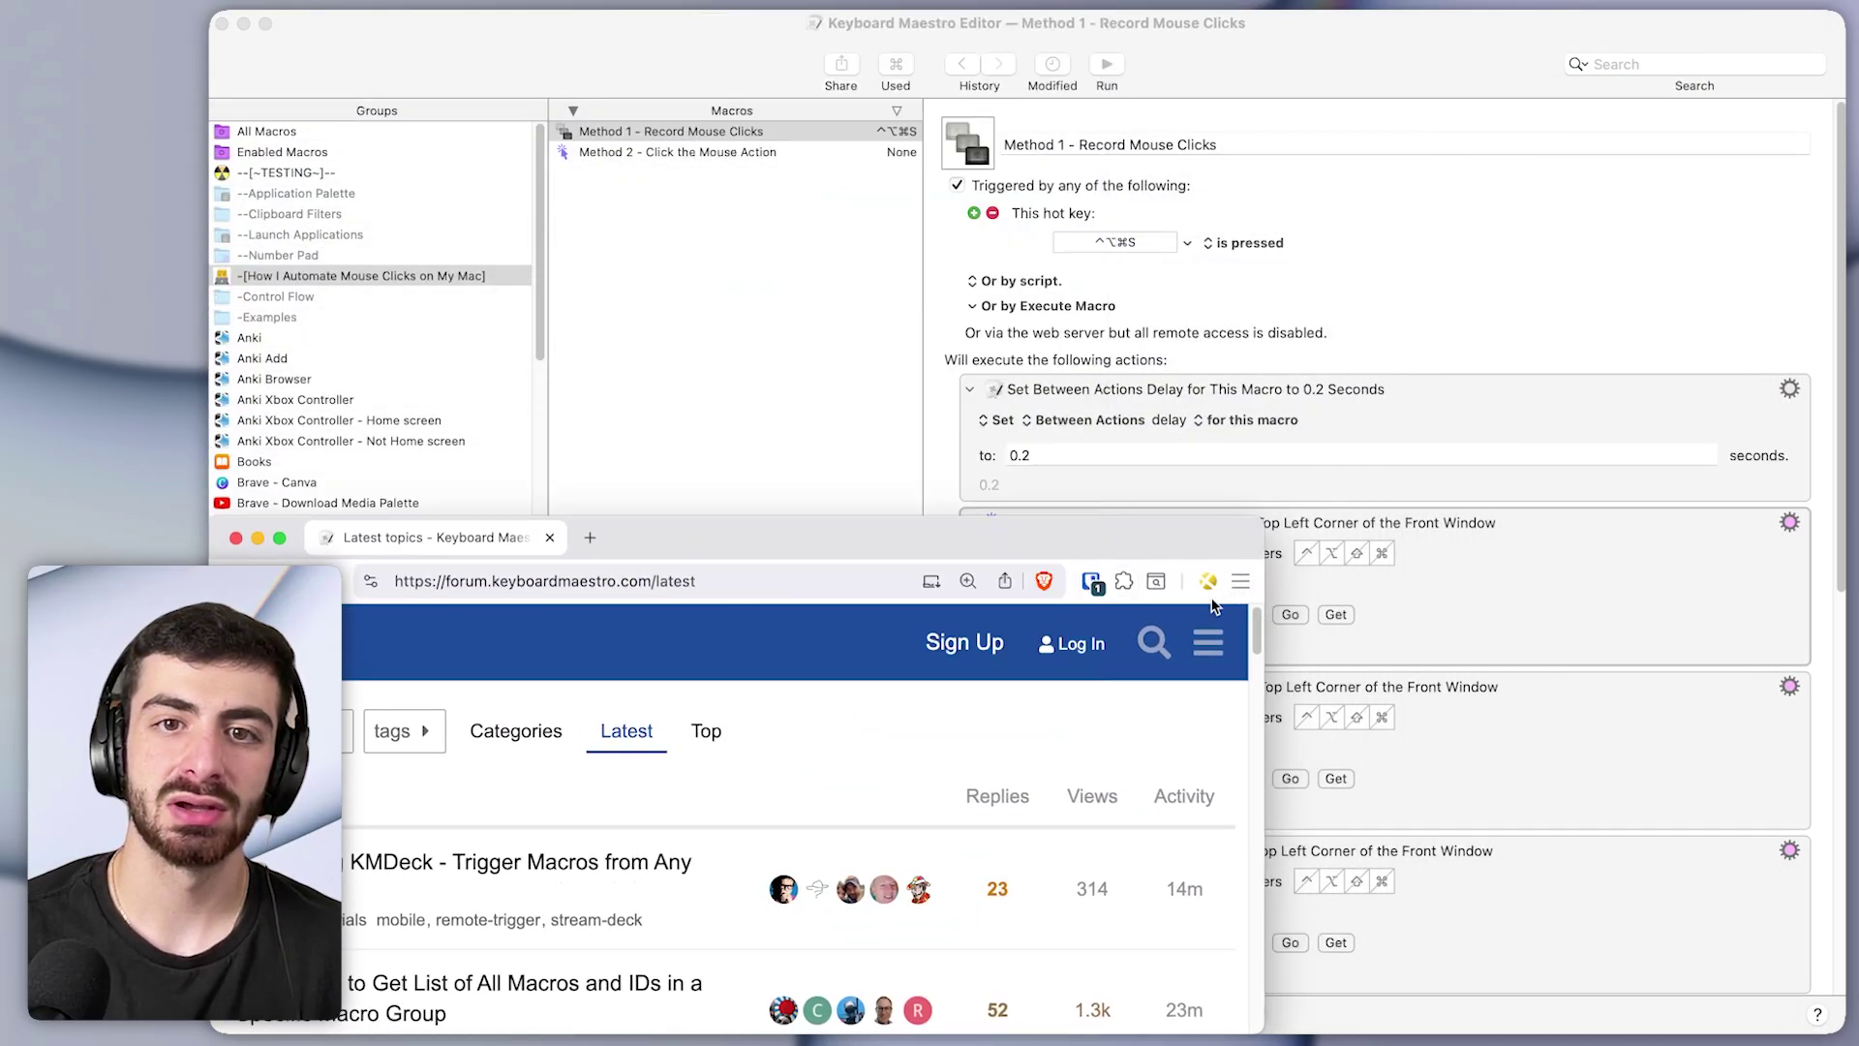
key(super+Tab)
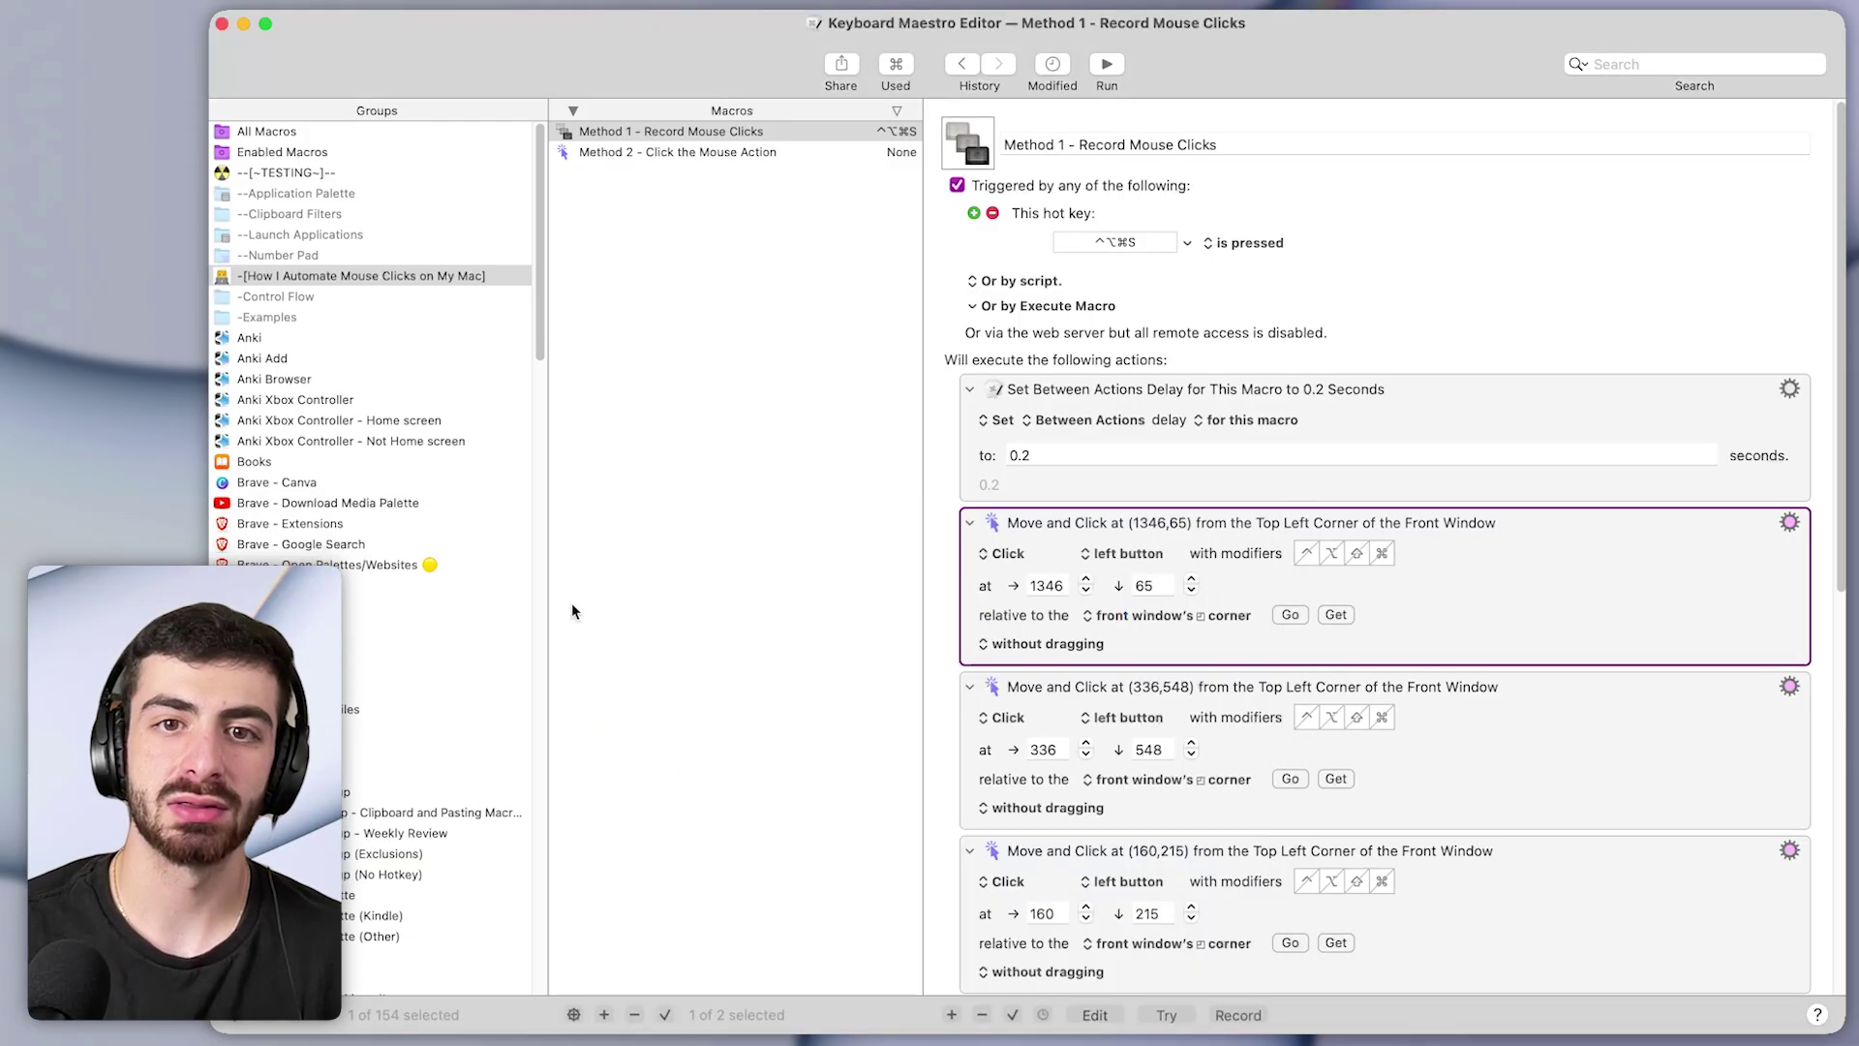
View the Brave - Youtube macro group and return to the Method 2 - Click the Mouse Action macro
click(290, 214)
click(277, 399)
click(281, 626)
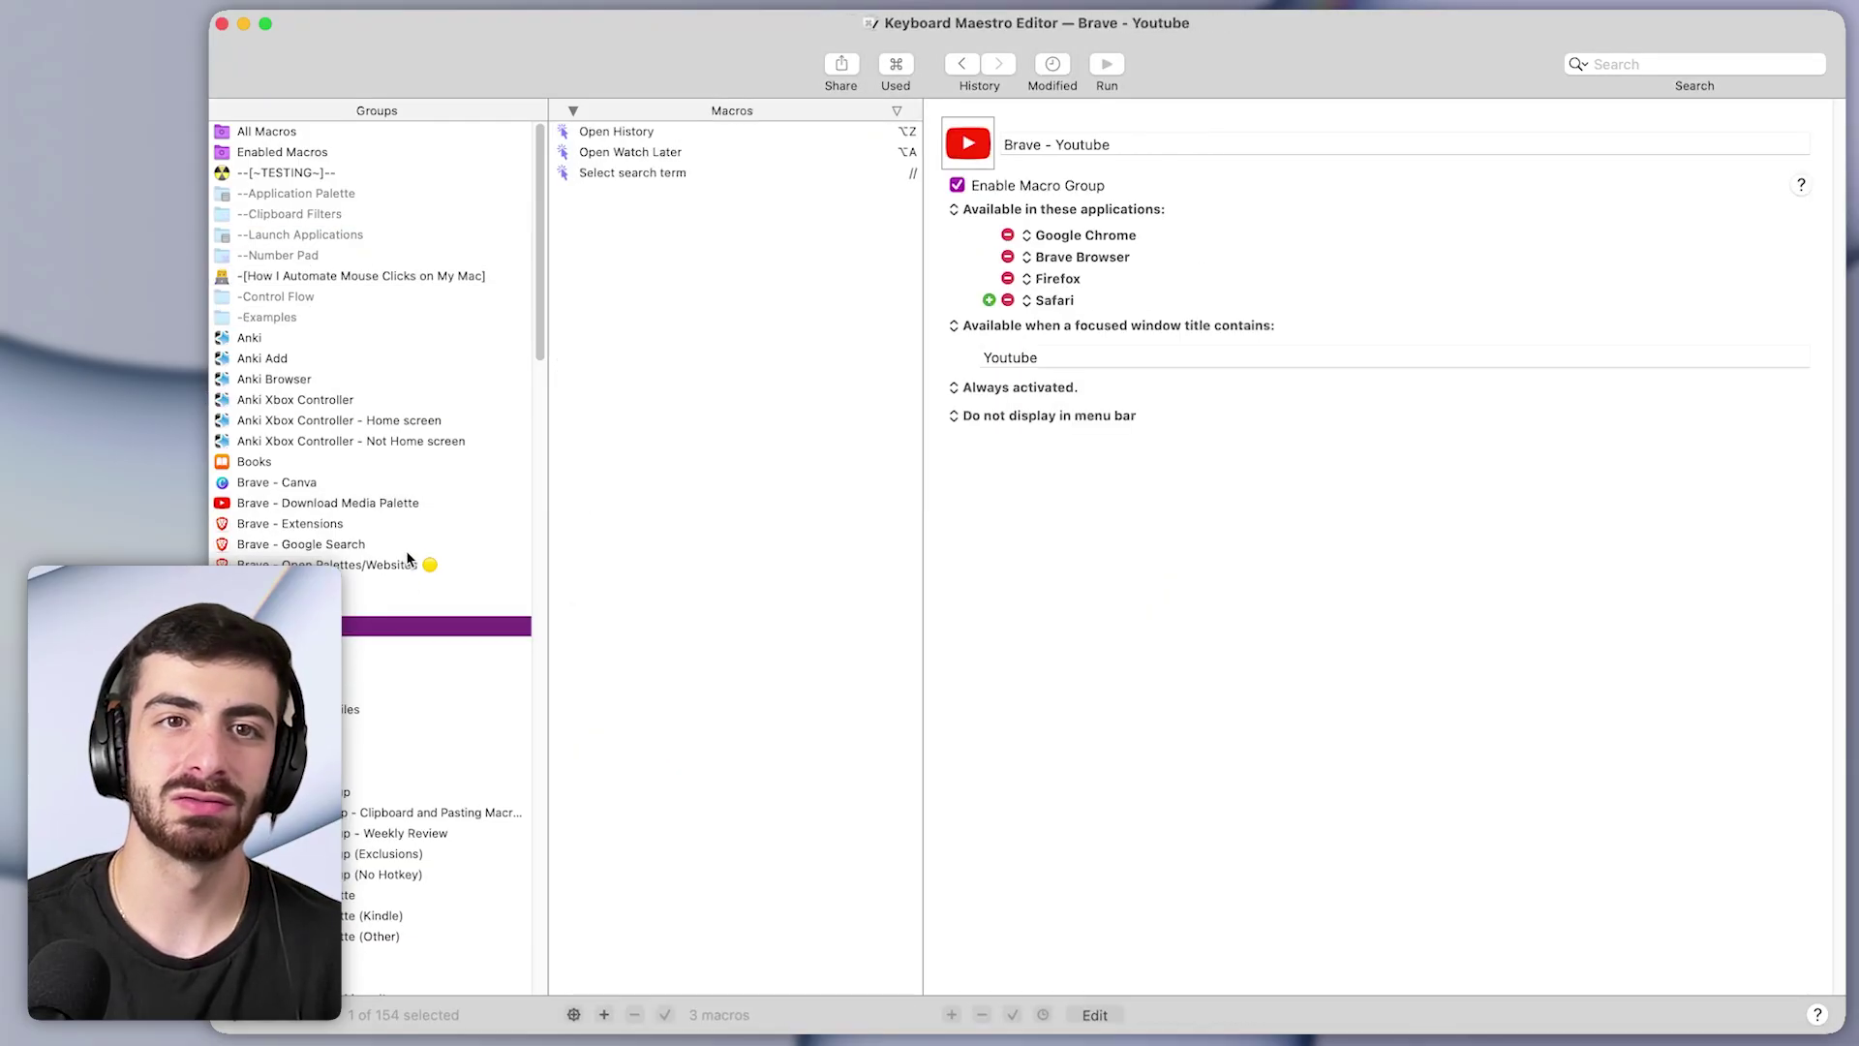
key(Tab)
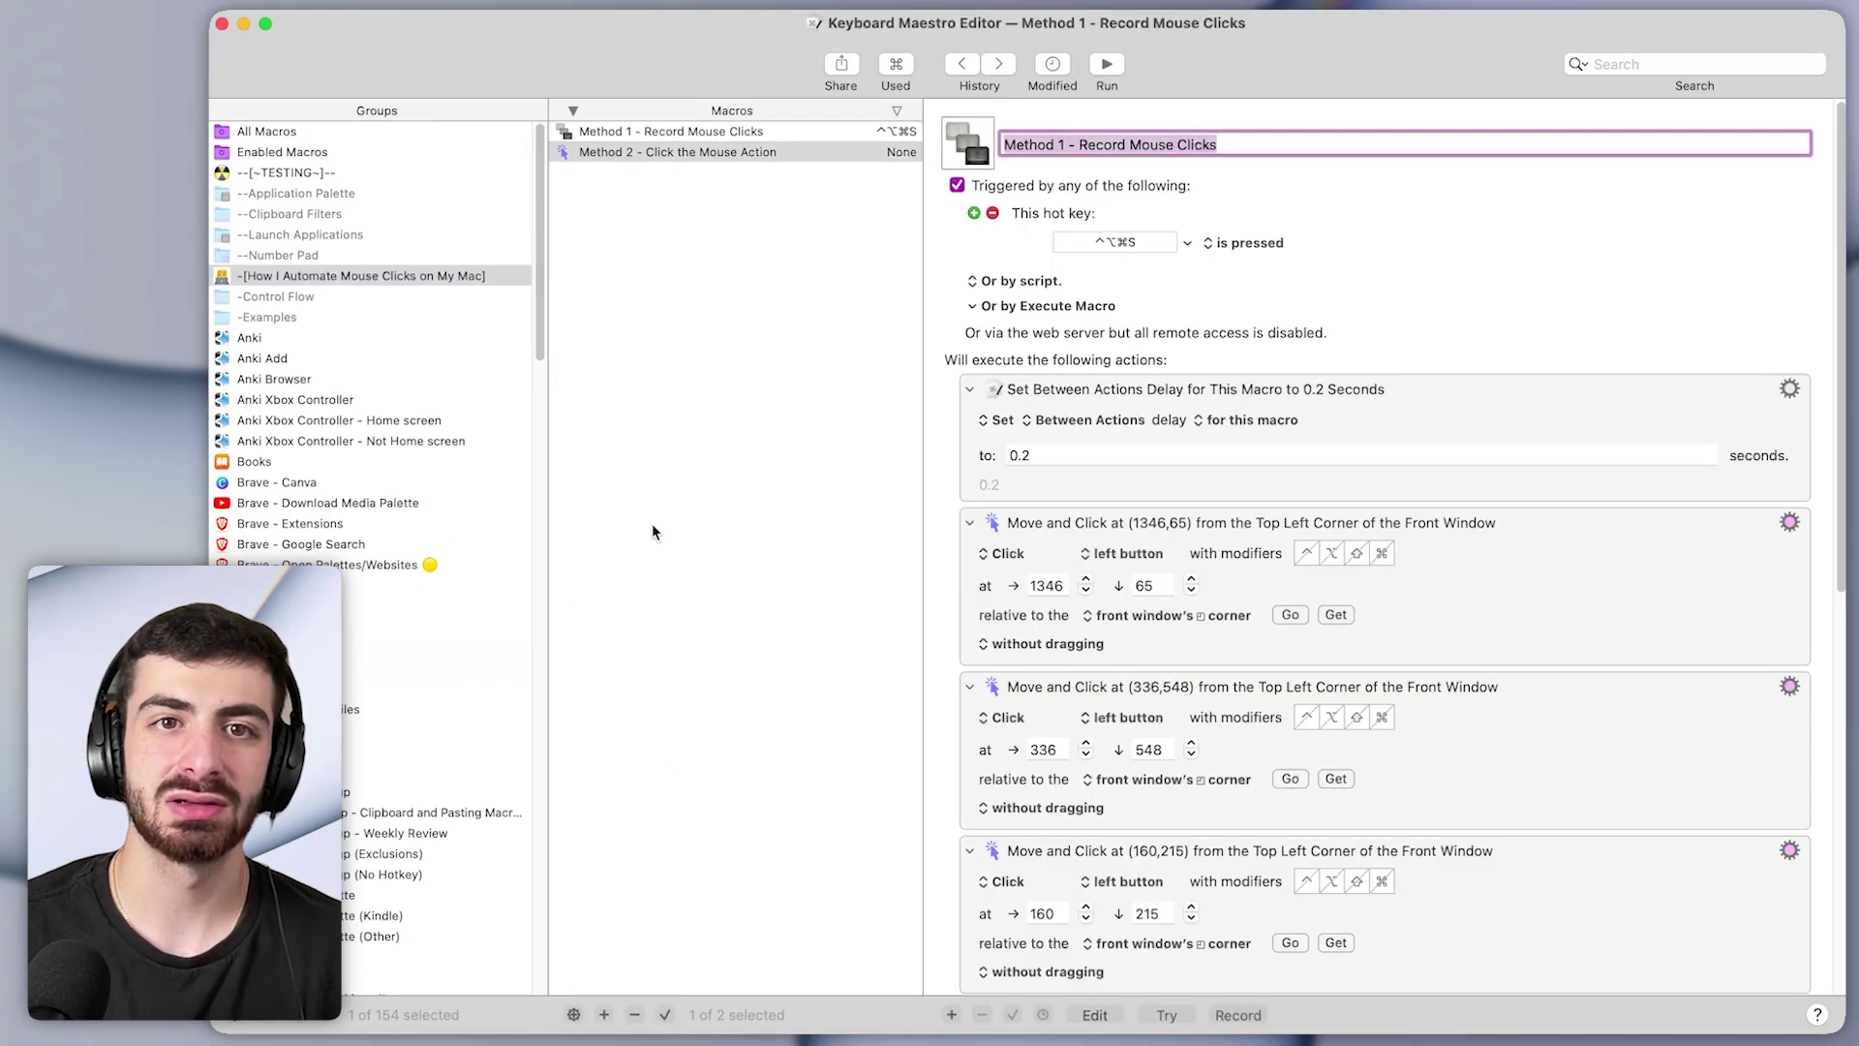
key(Down)
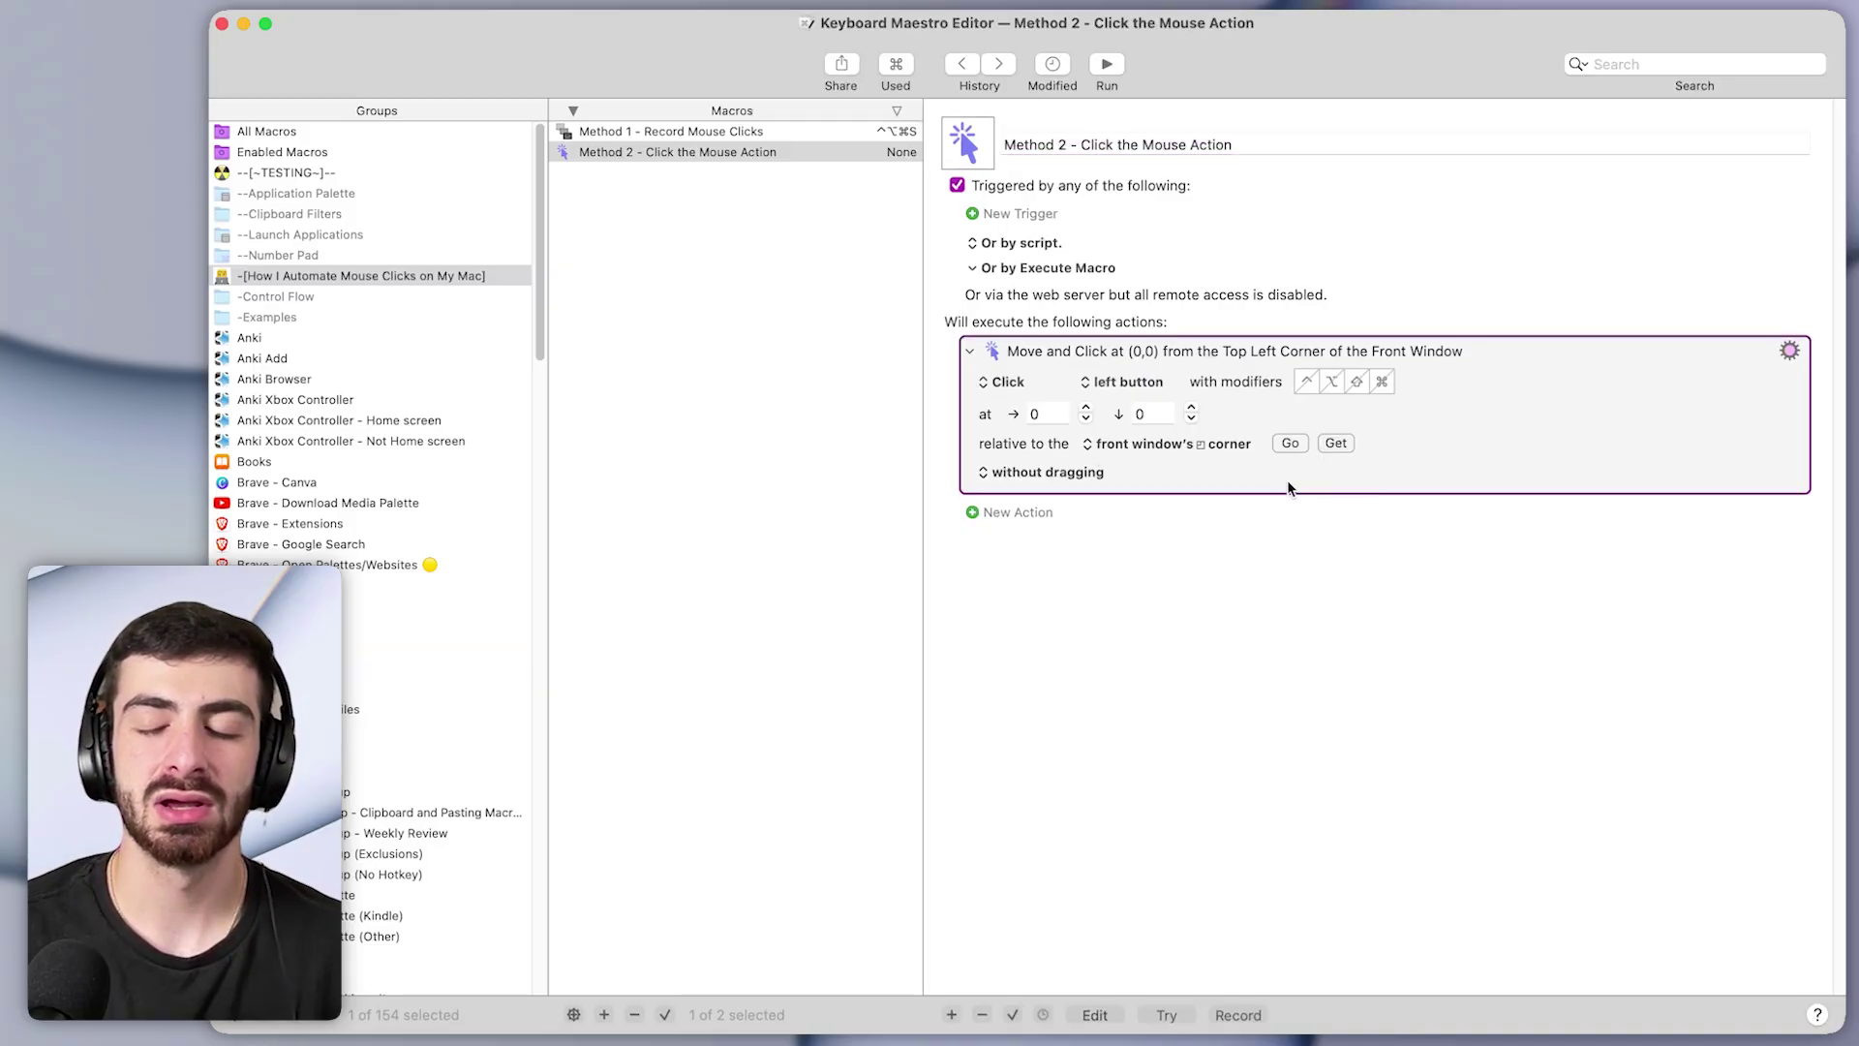
Switch to Brave, move its reduced window toward the middle of the screen and return to Keyboard Maestro
key(super+Tab)
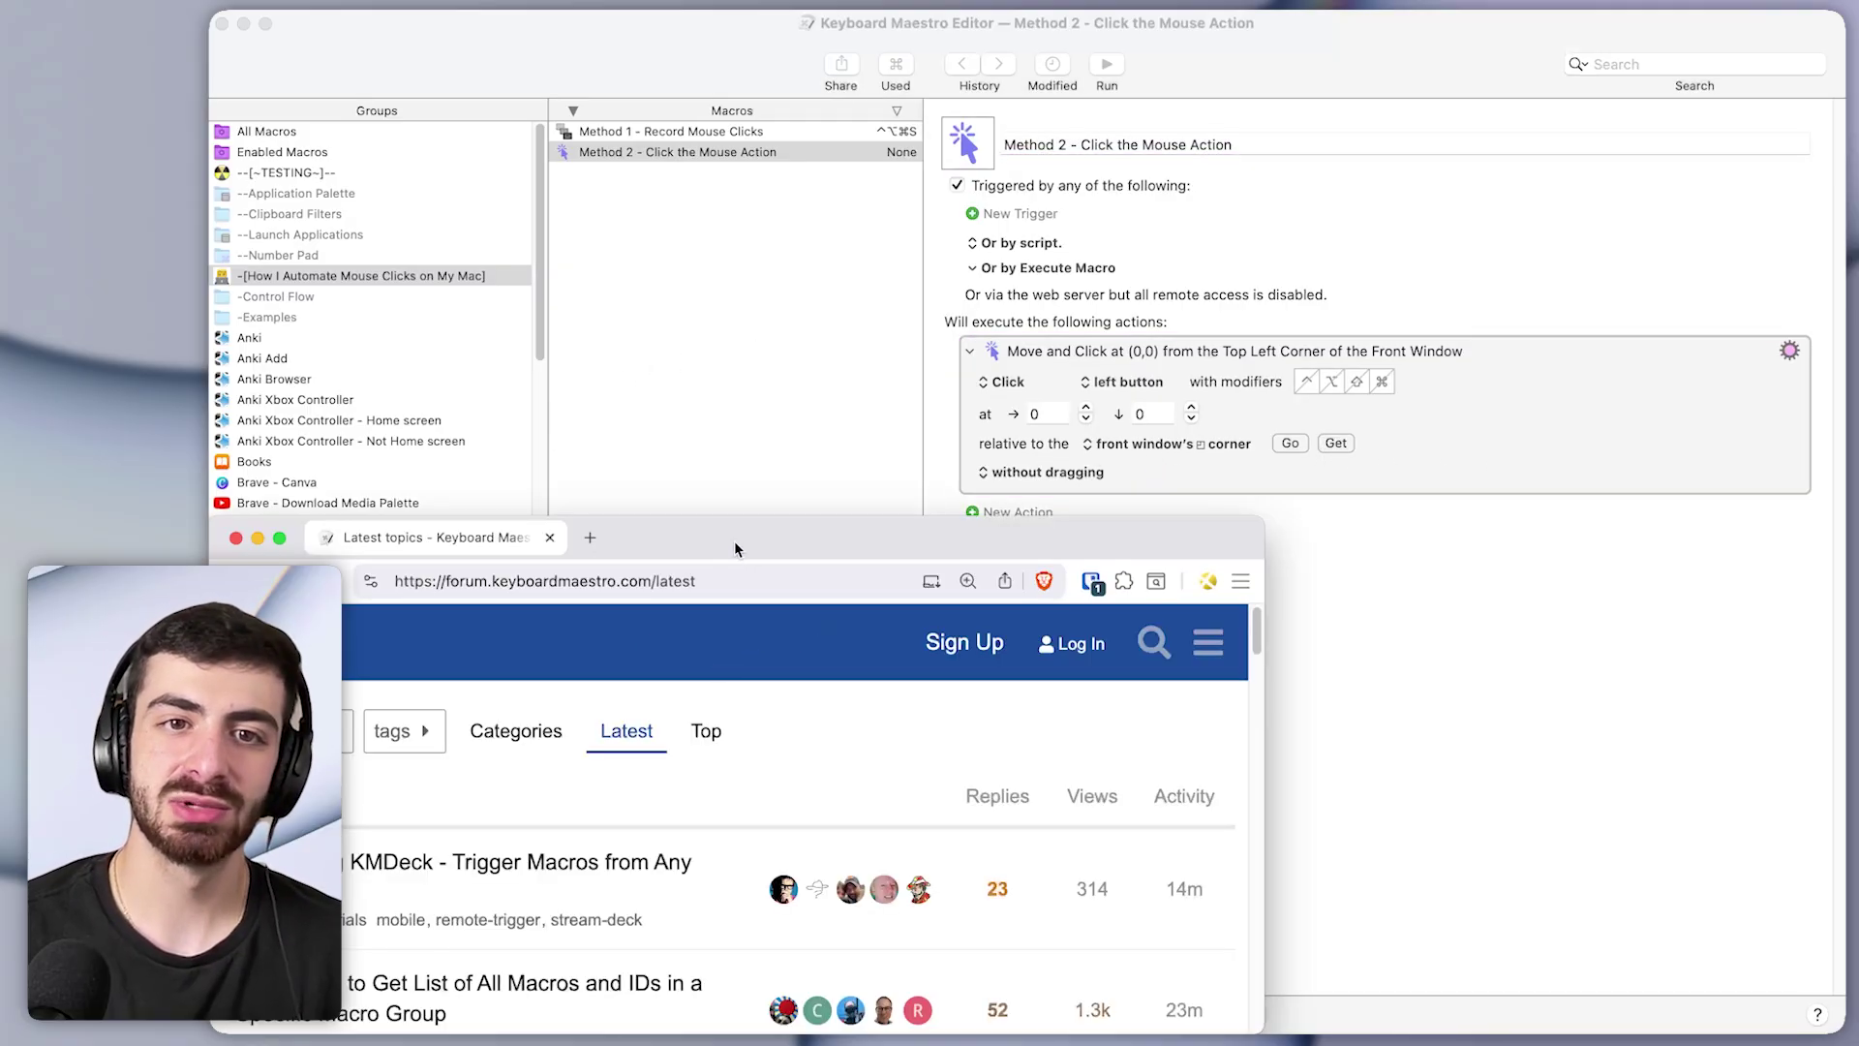
drag(734, 540, 1013, 416)
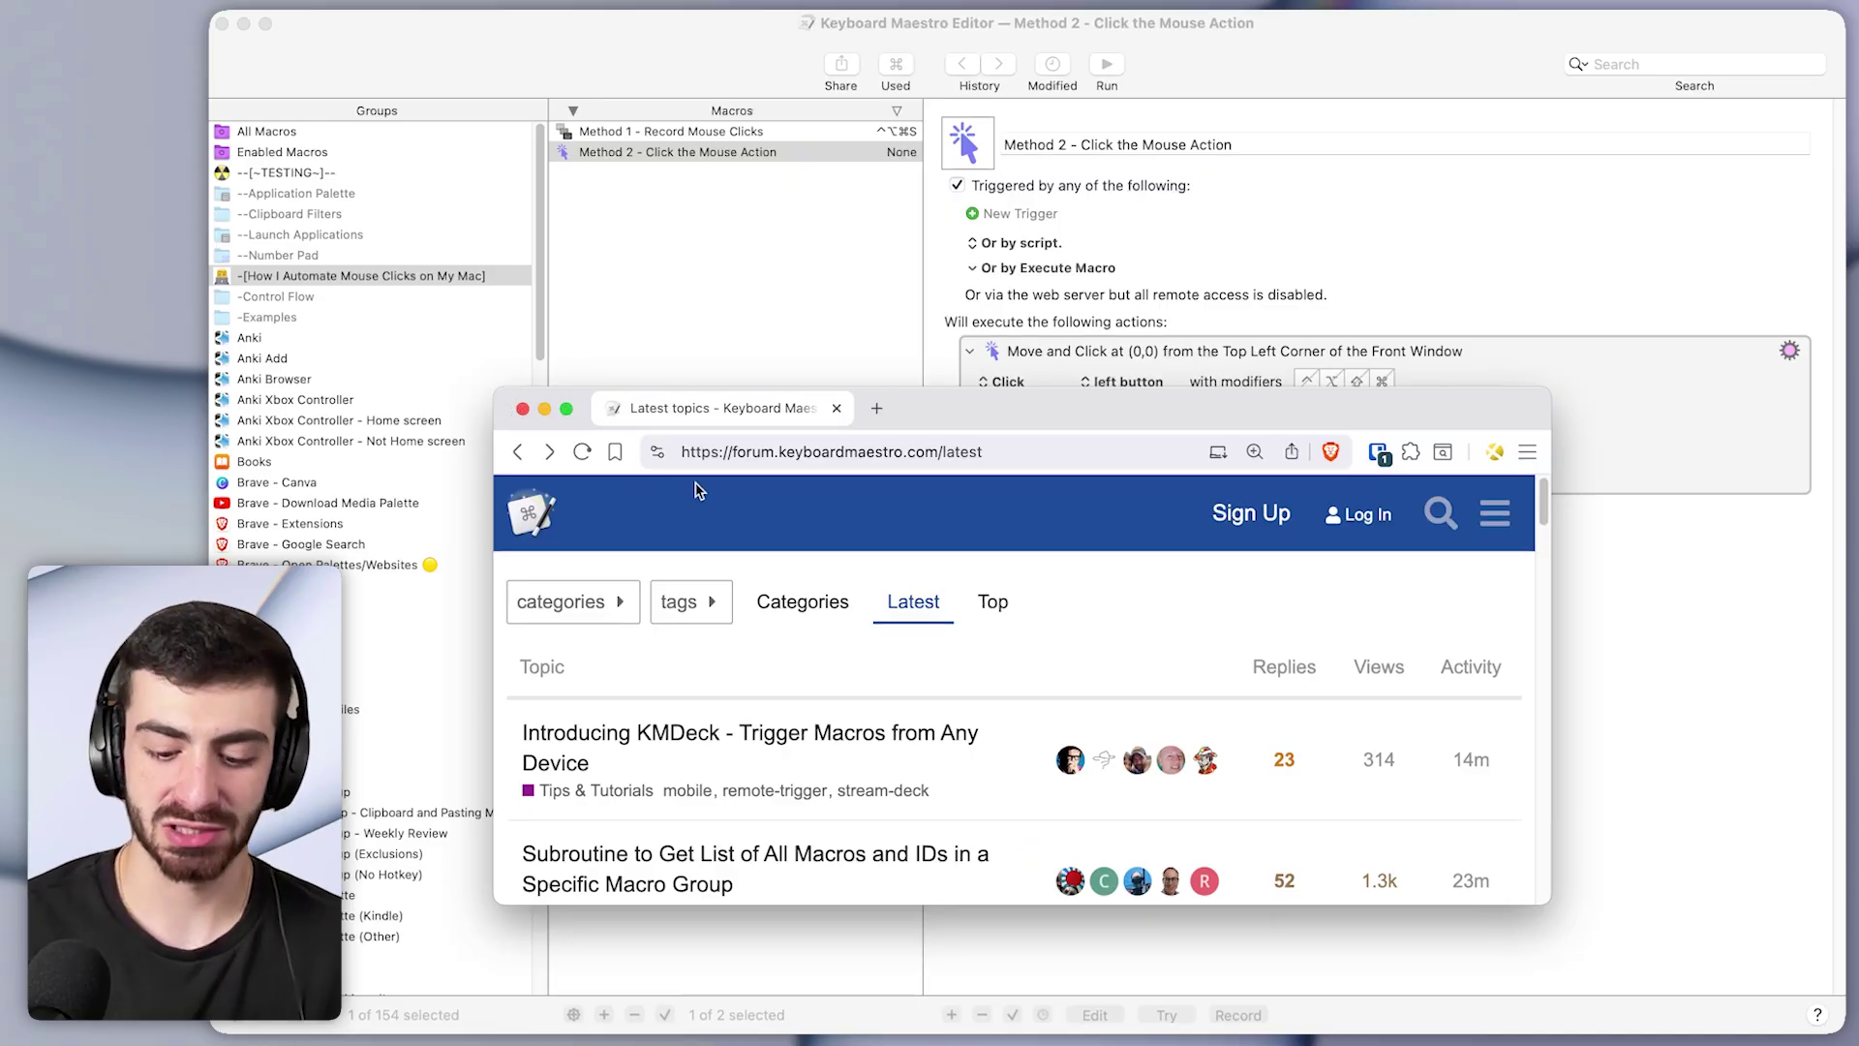
key(ctrl+alt+Return)
key(super+w)
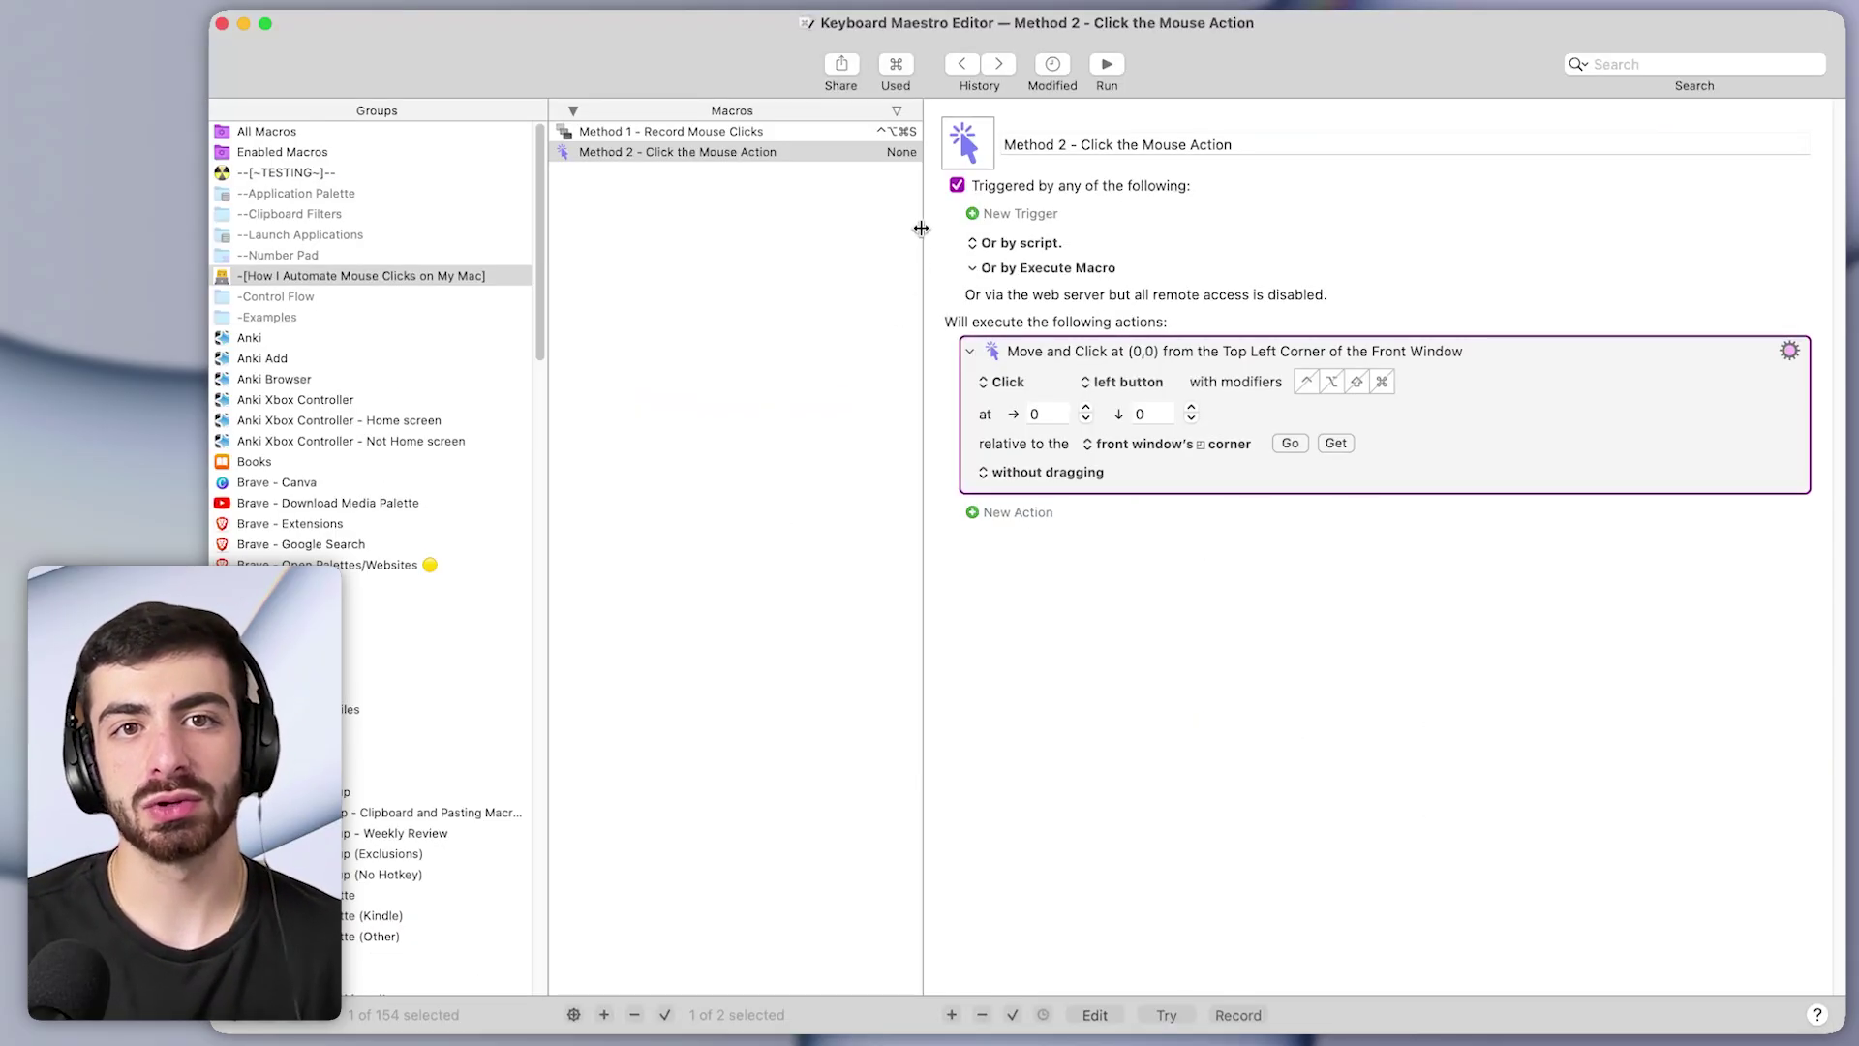
Examine the position reference options of the Move and Click action in the Method 2 - Click the Mouse Action macro
click(822, 135)
click(848, 150)
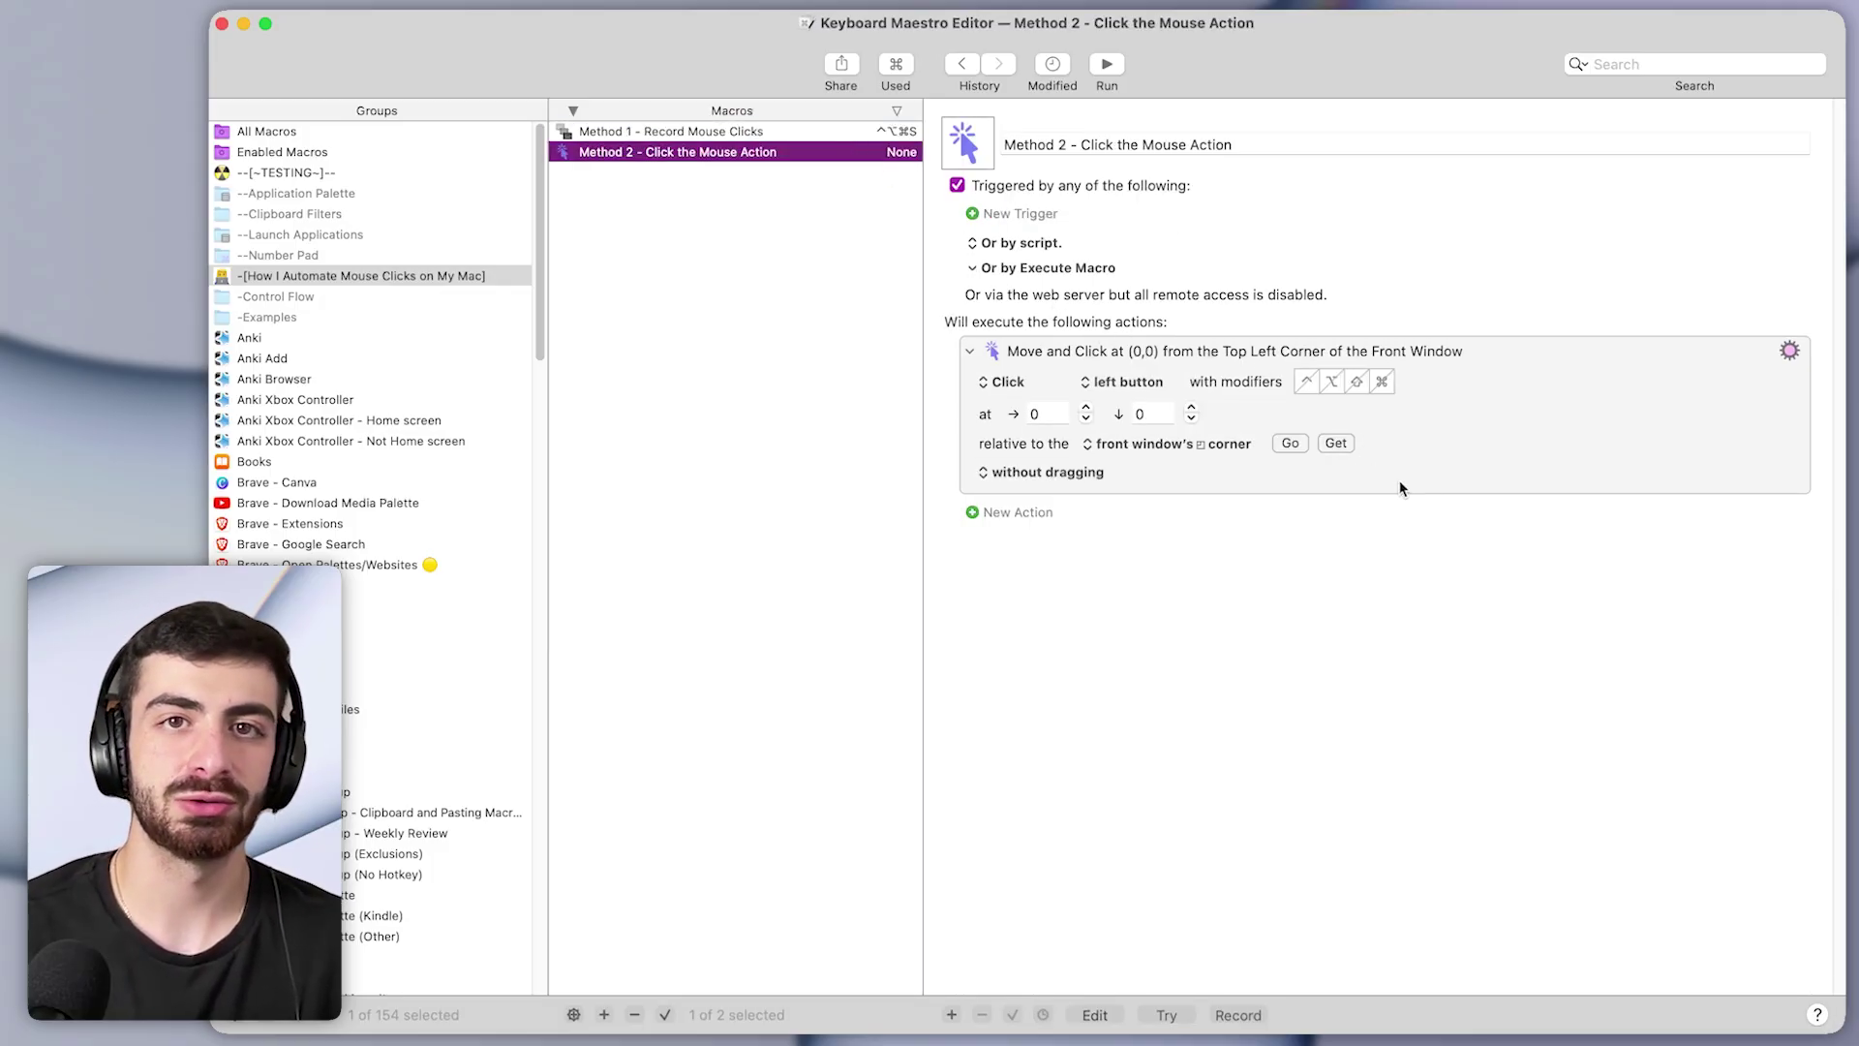
click(1401, 486)
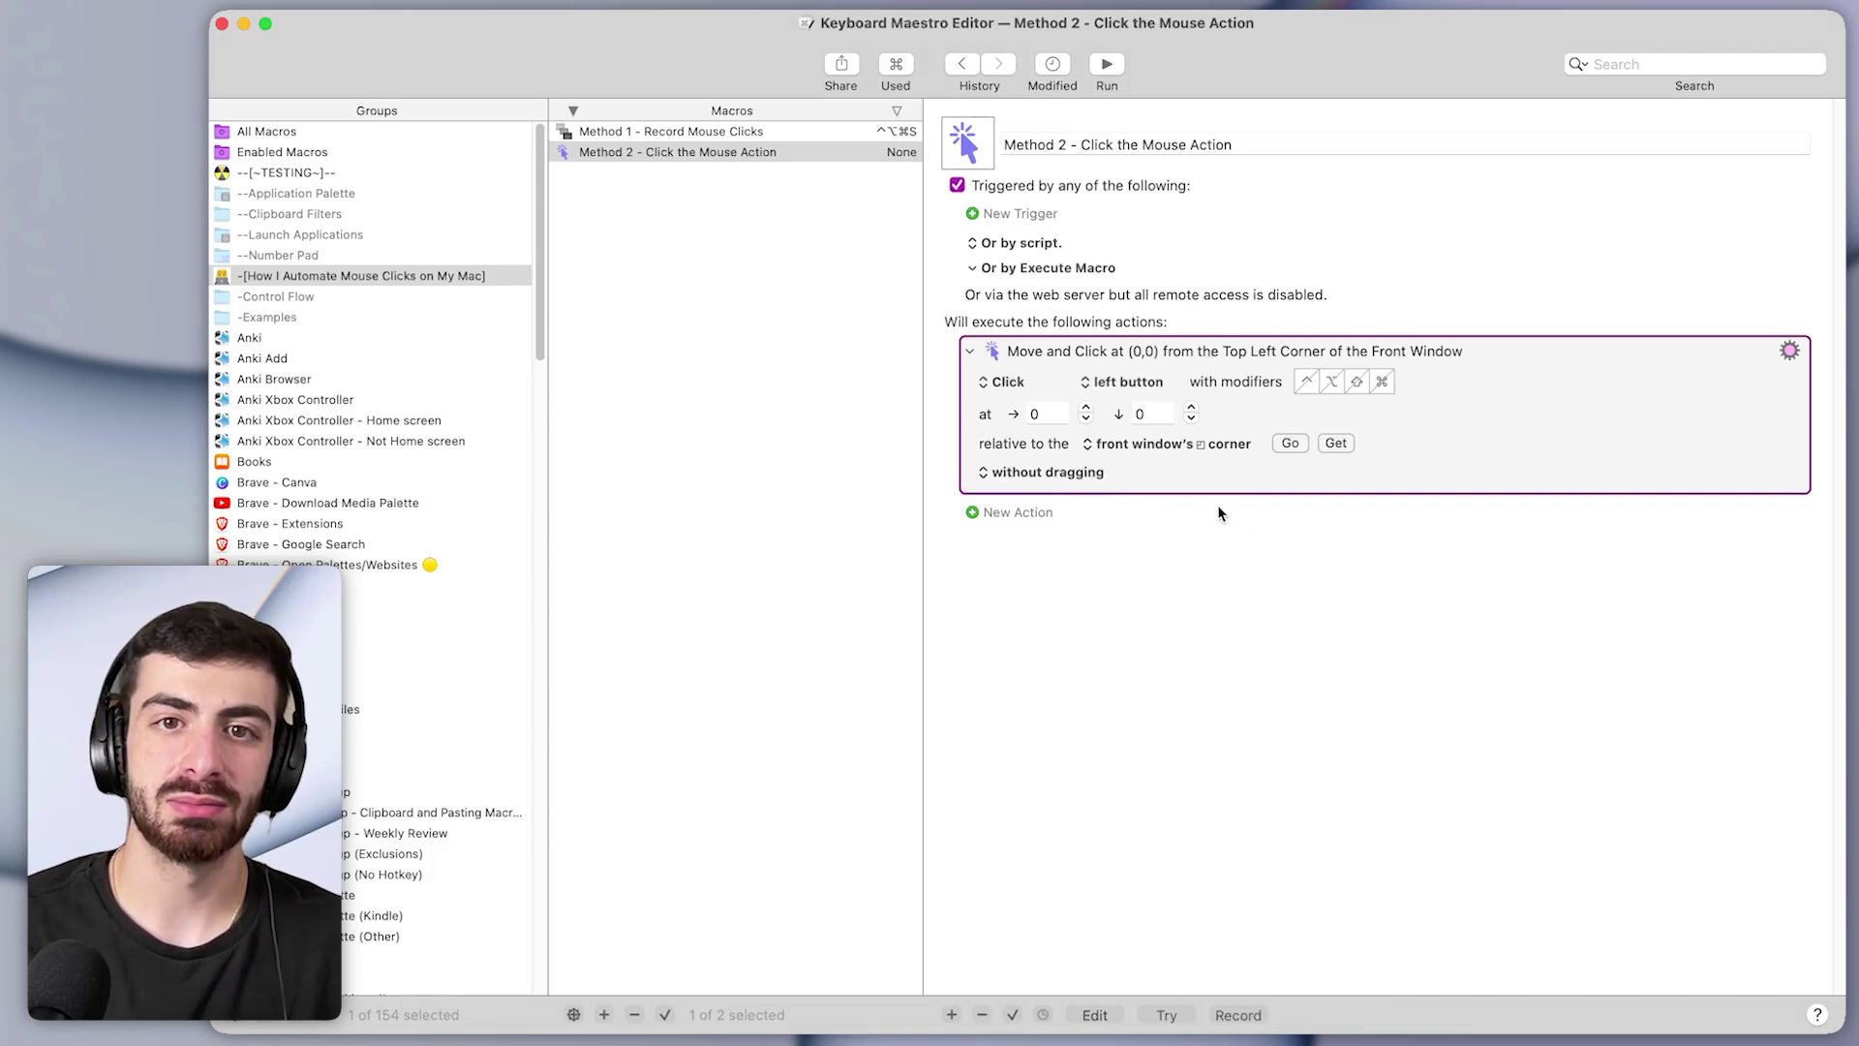
click(1137, 446)
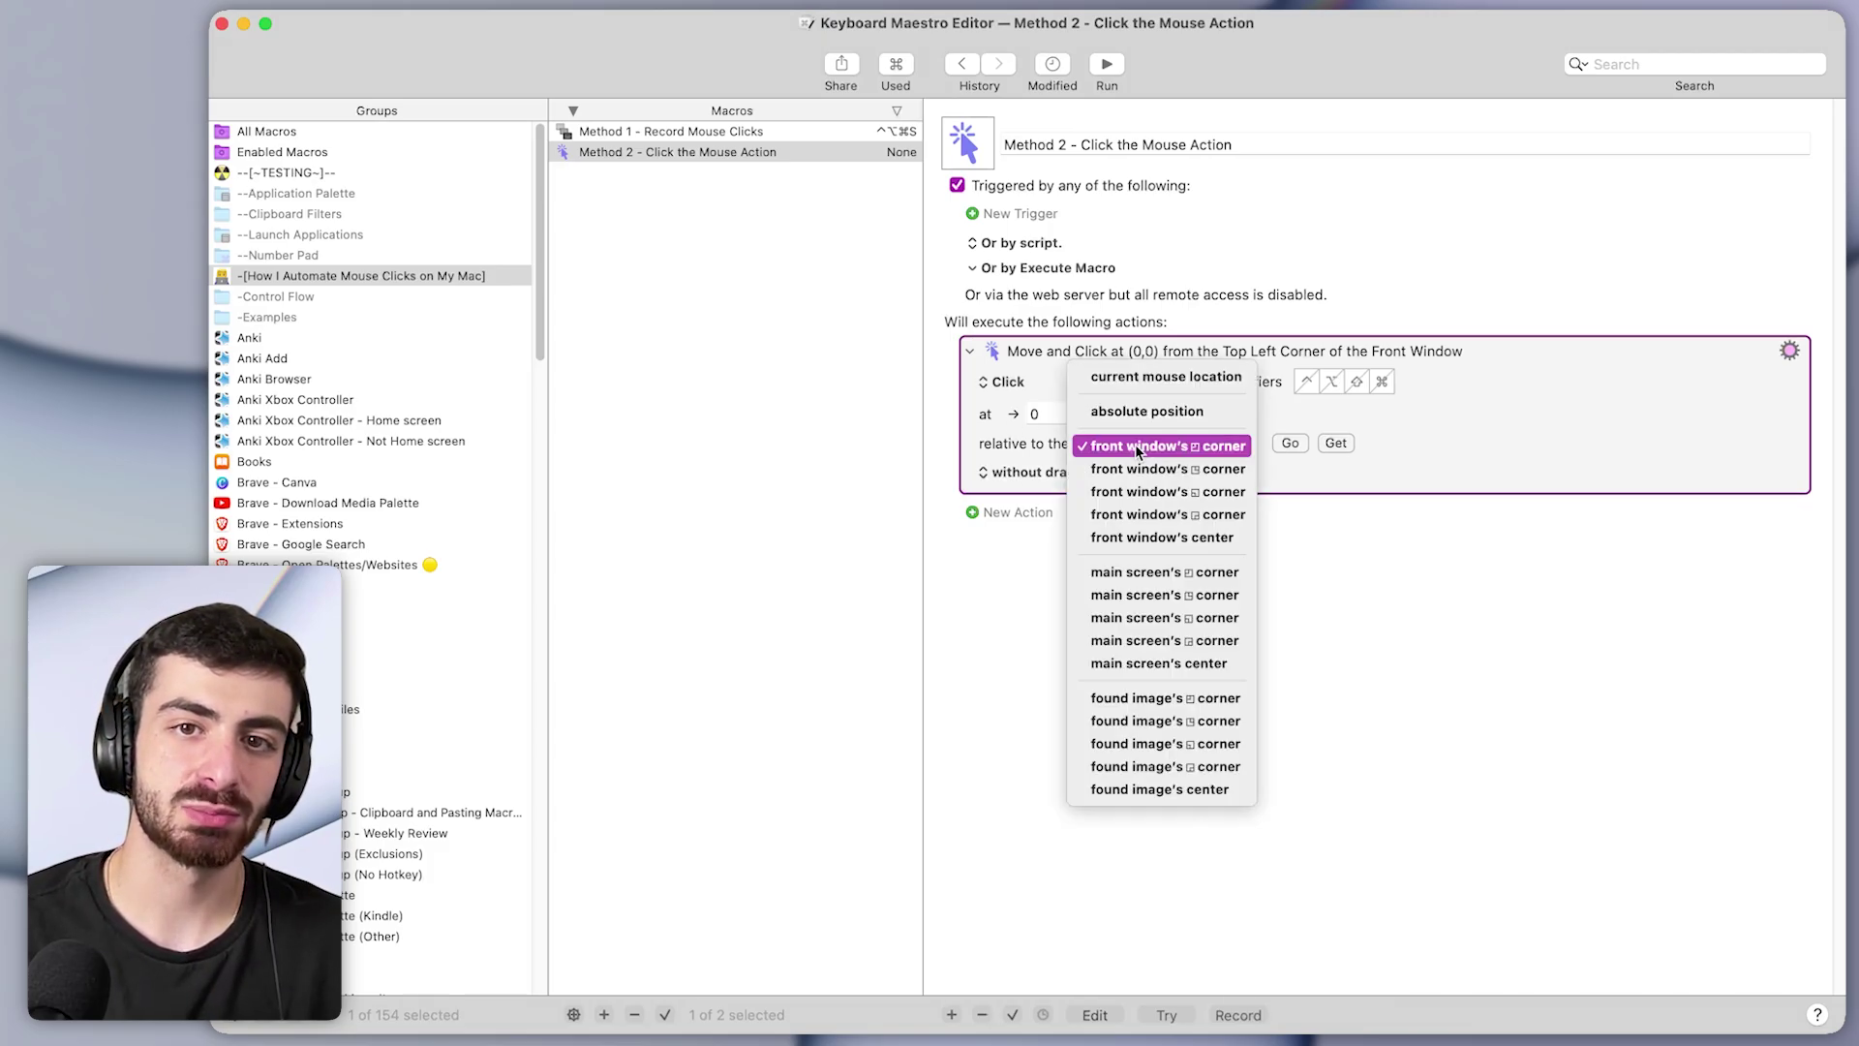
click(1209, 475)
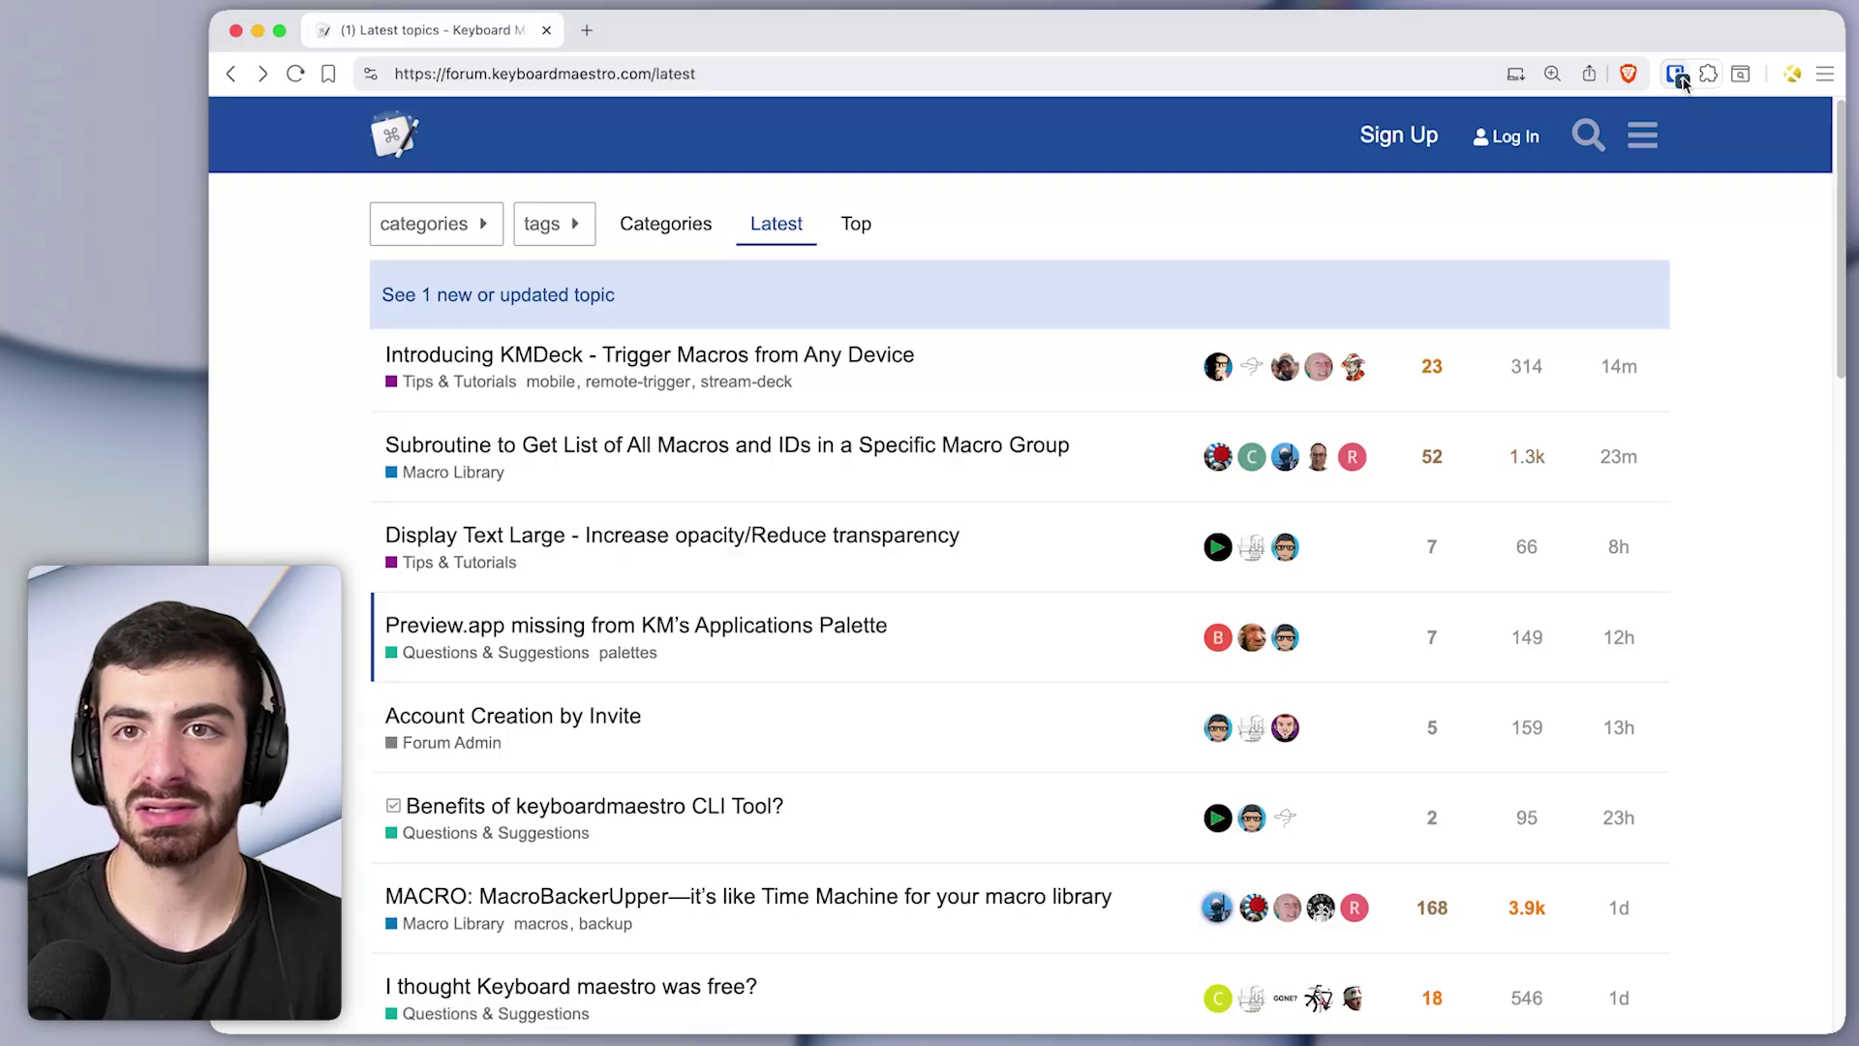
Switch to Brave, shrink its window from the upper corner, restore its full size and return to Keyboard Maestro
click(1678, 76)
drag(1838, 19, 1693, 225)
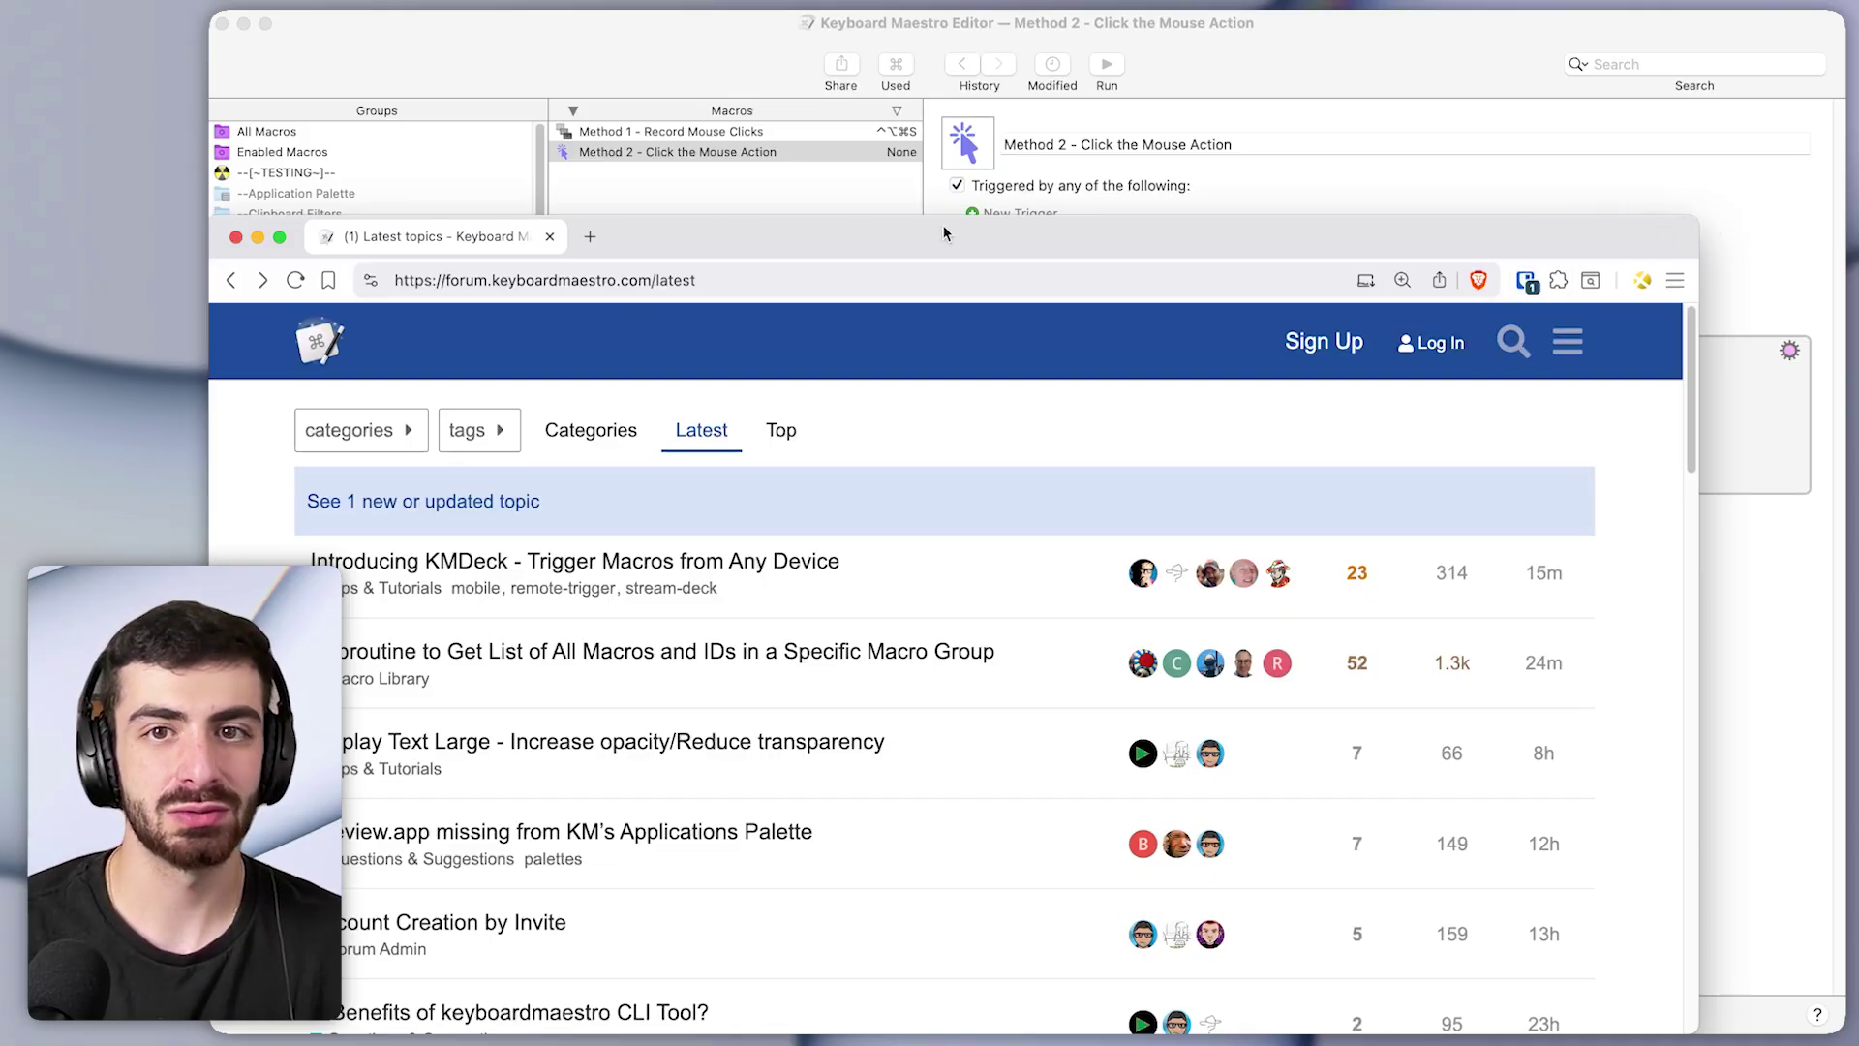
drag(1697, 216, 1744, 129)
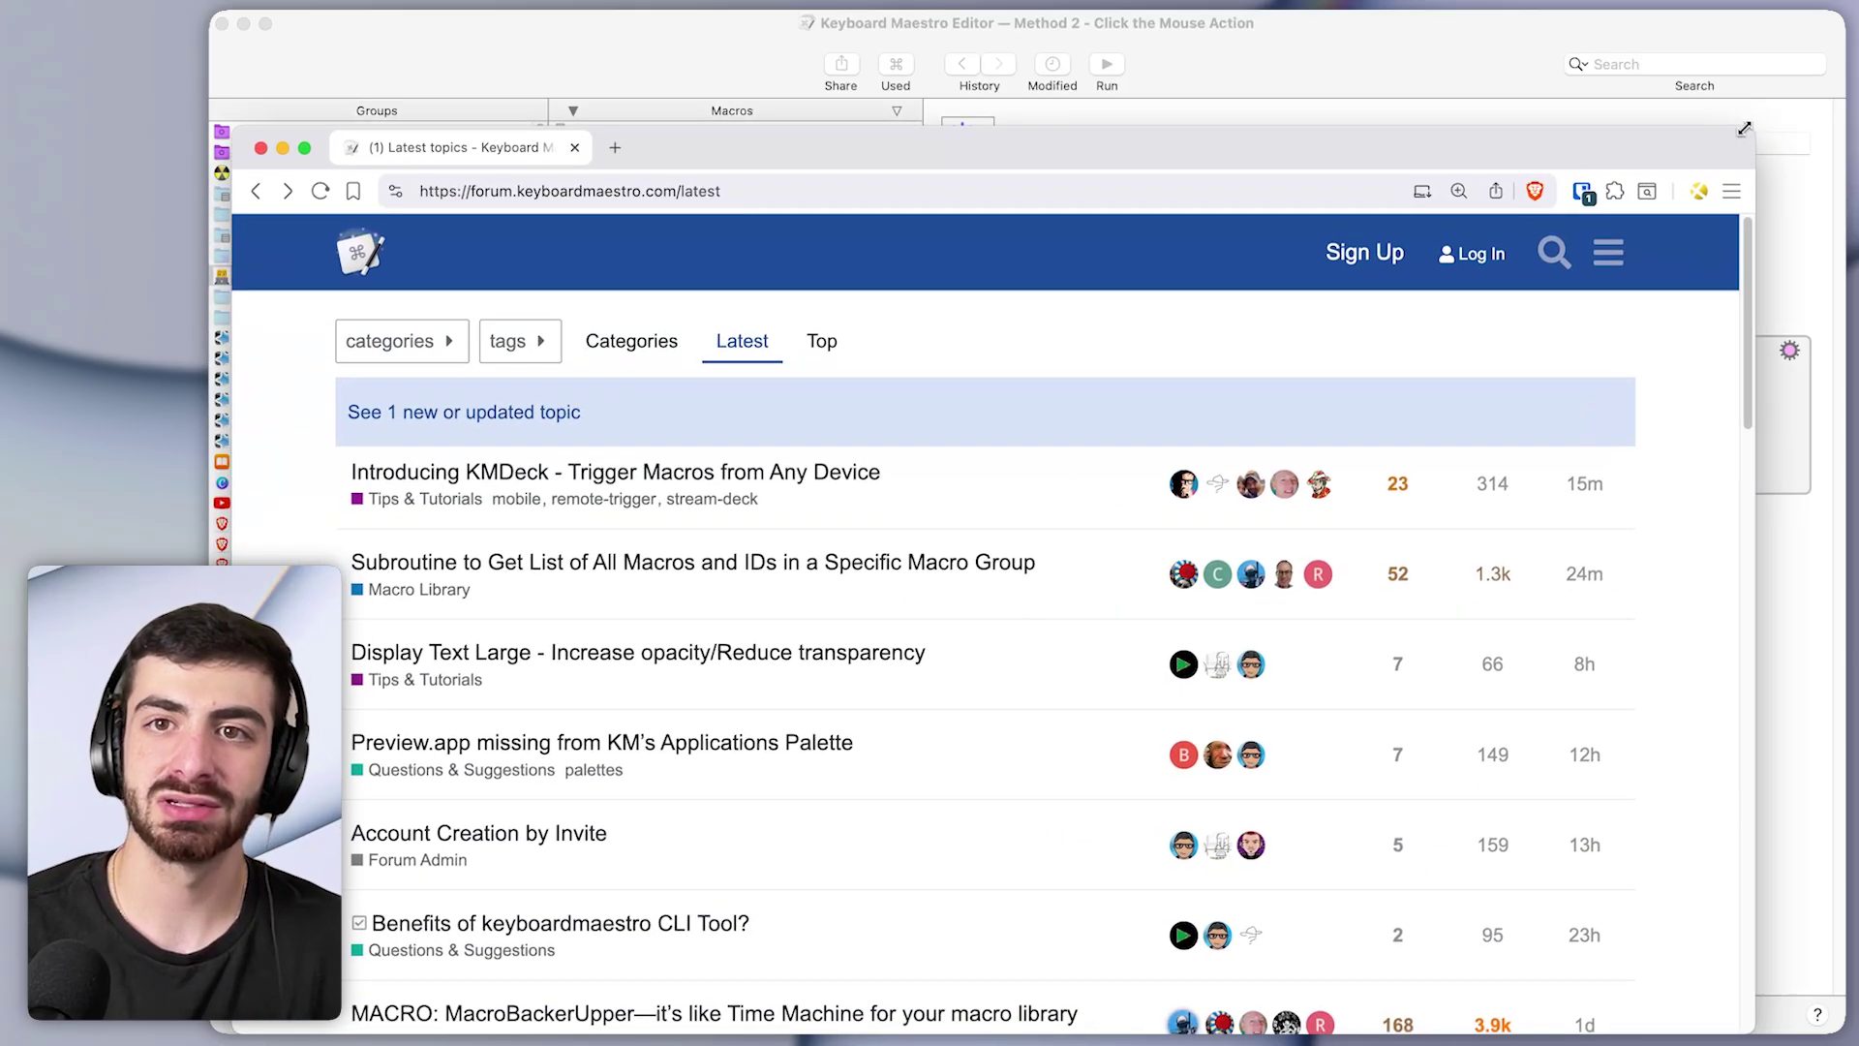
double_click(1712, 138)
key(super+Tab)
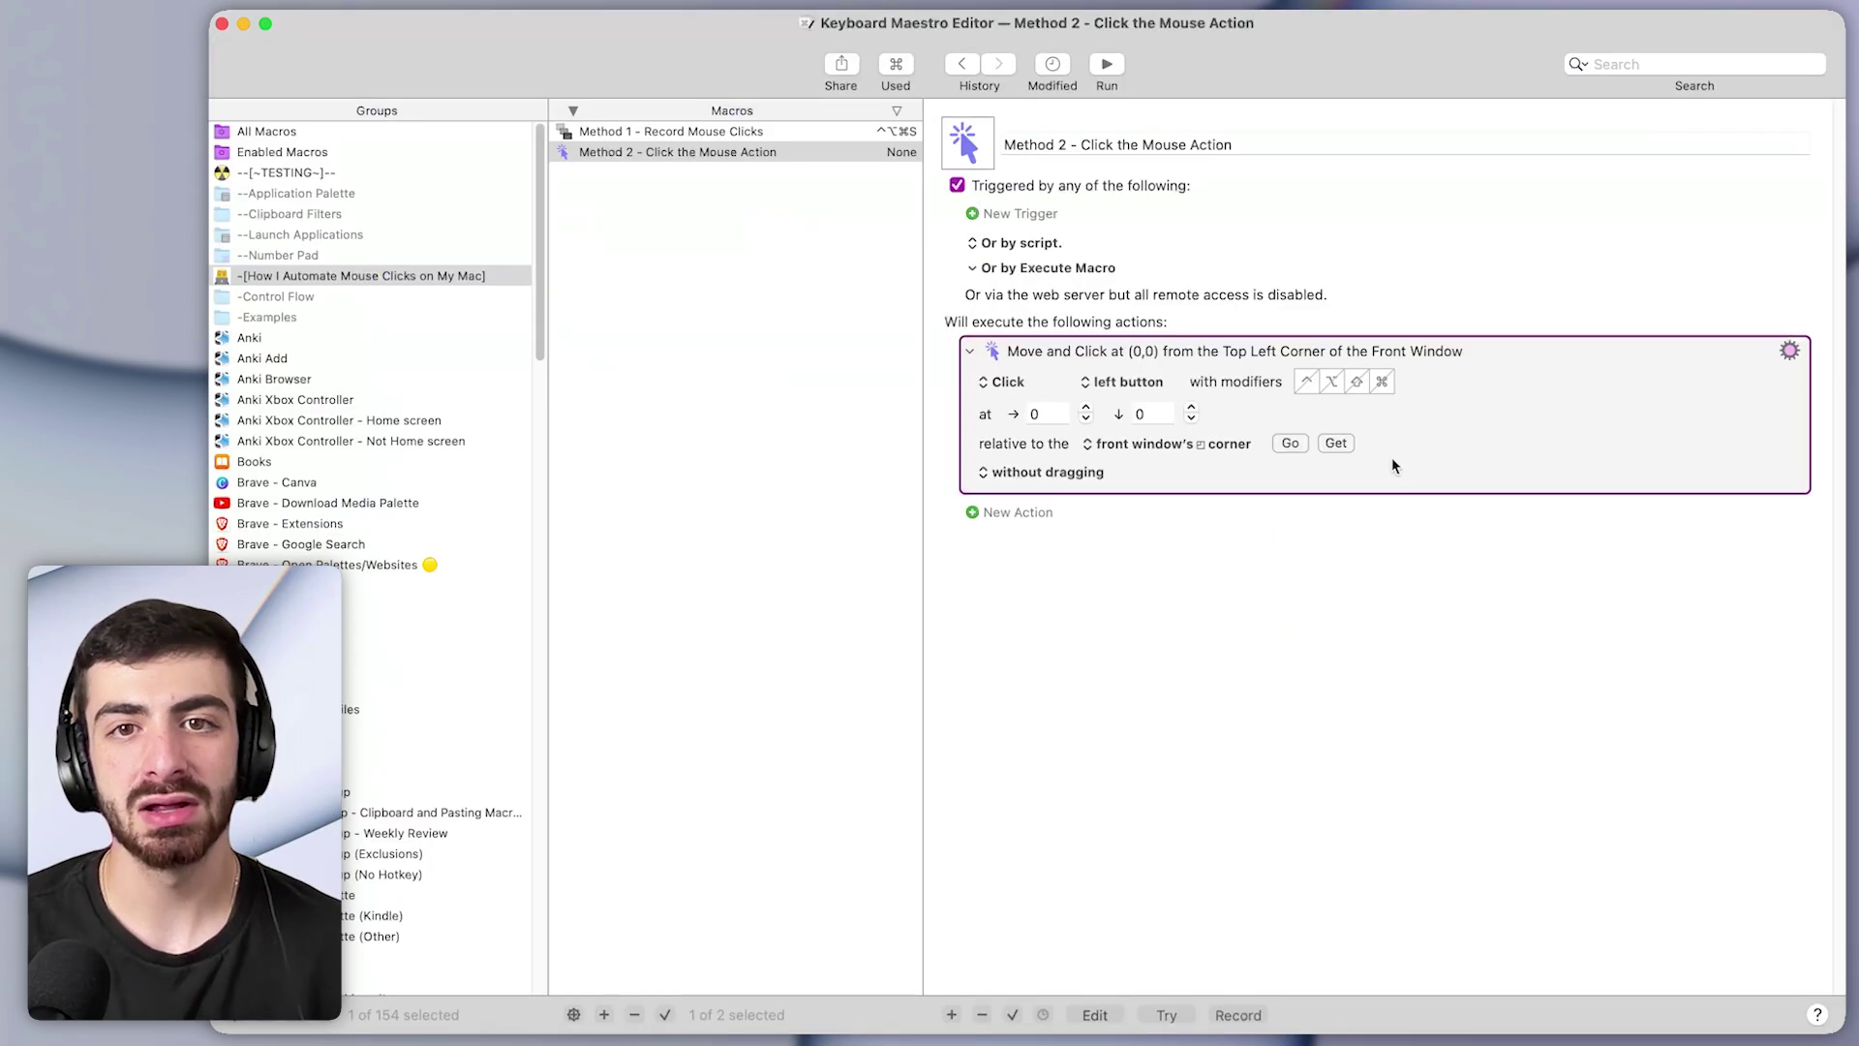
Make the click relative to the front window's top right corner and capture the Bitwarden icon's position at (-162, 63)
click(1162, 443)
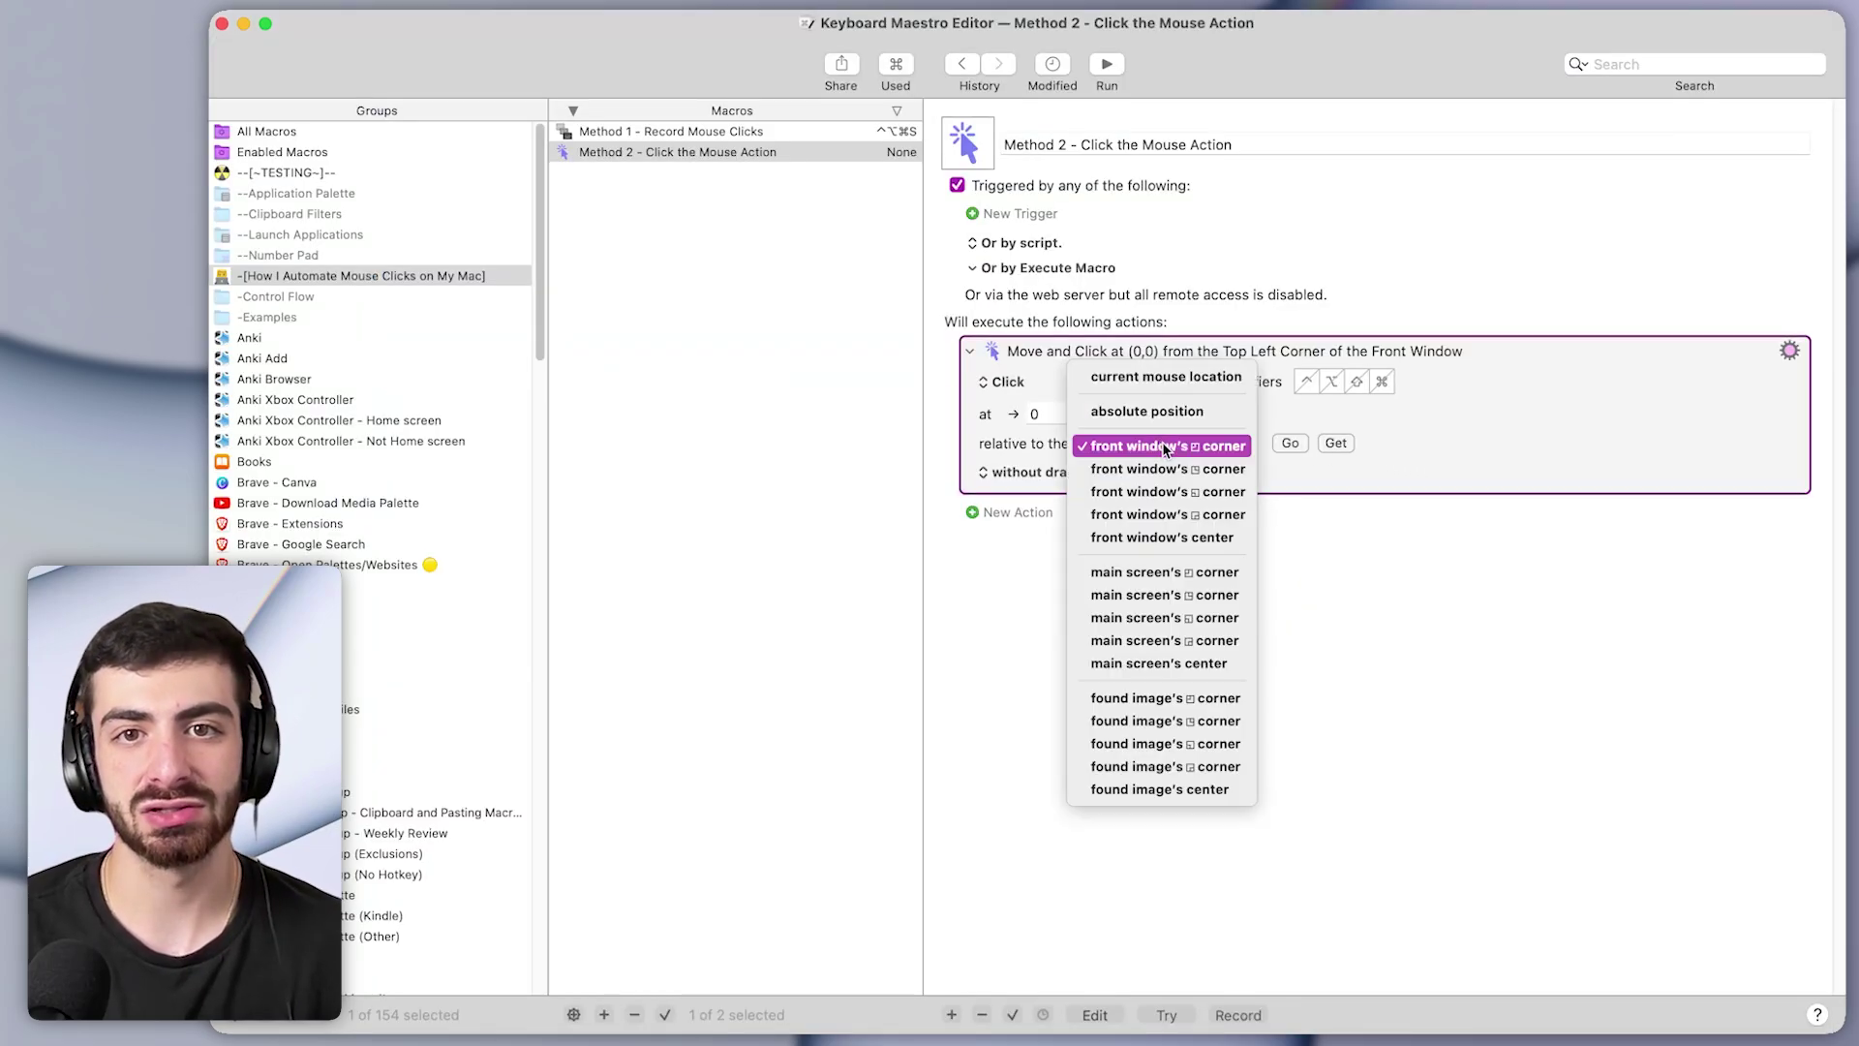
click(1223, 480)
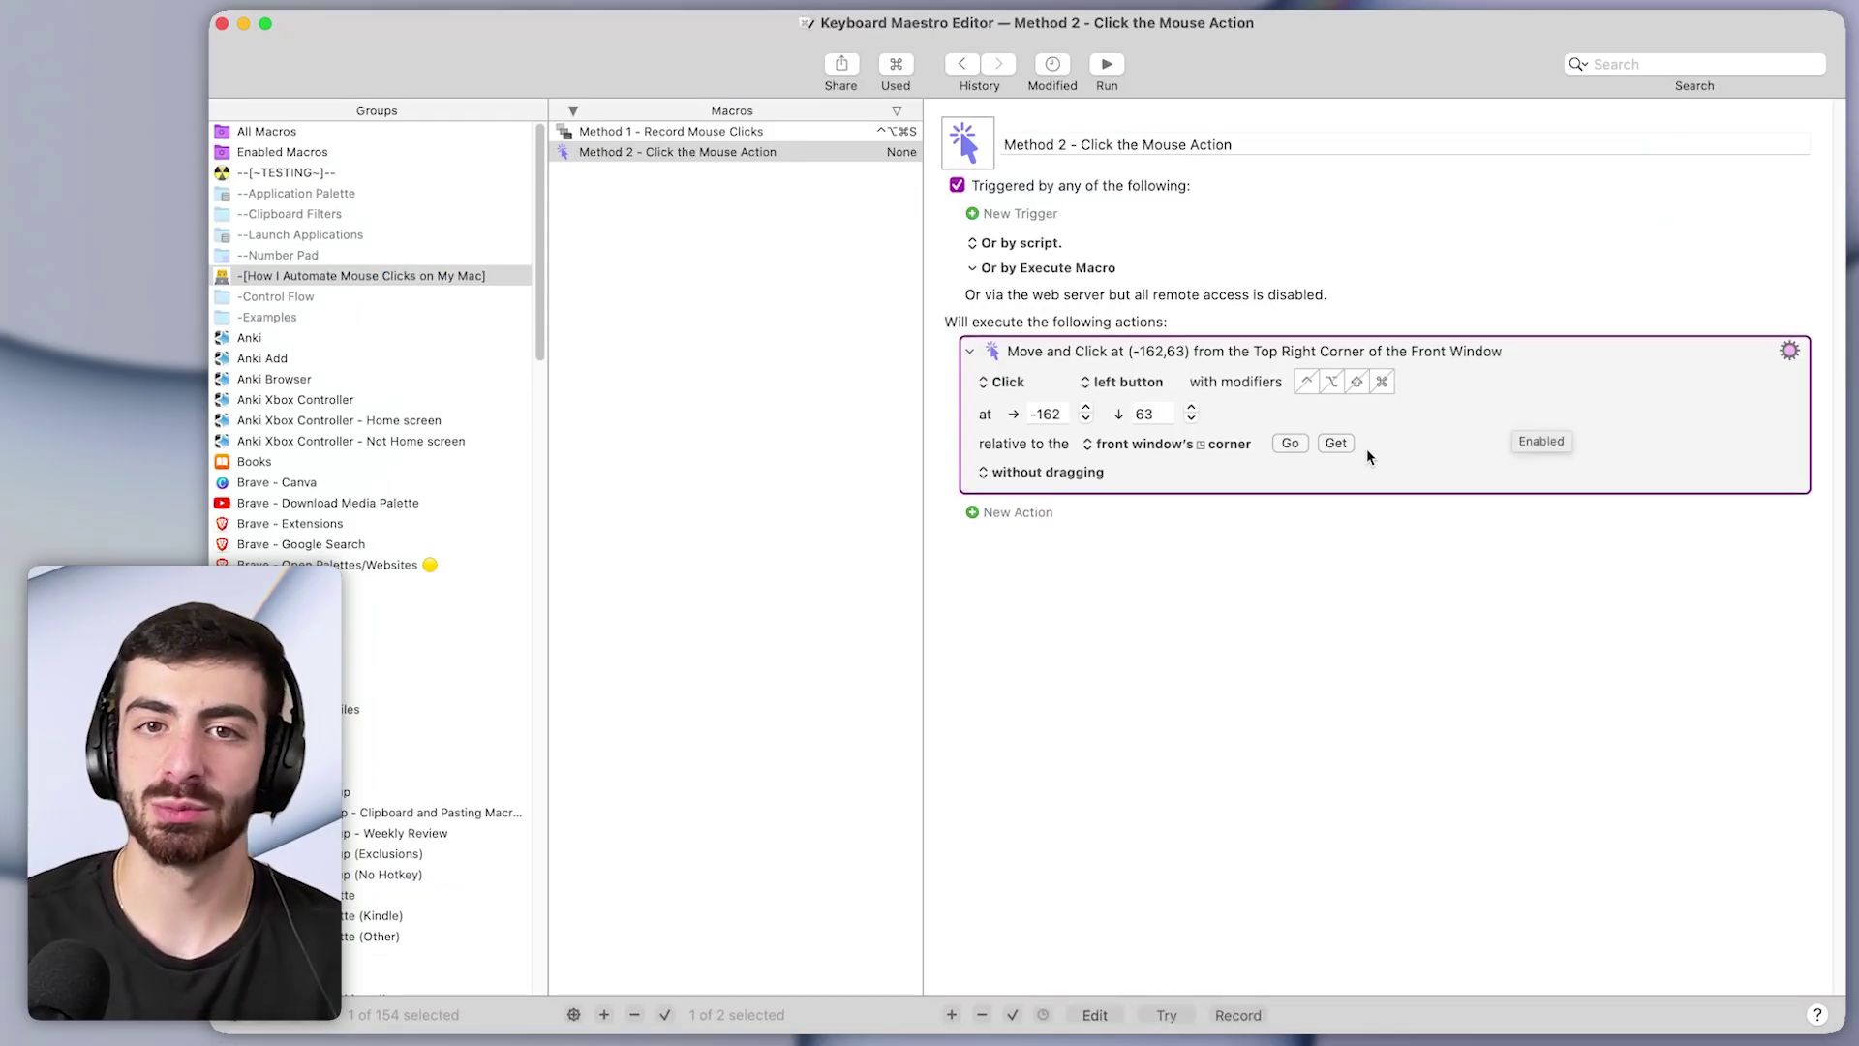
click(1053, 414)
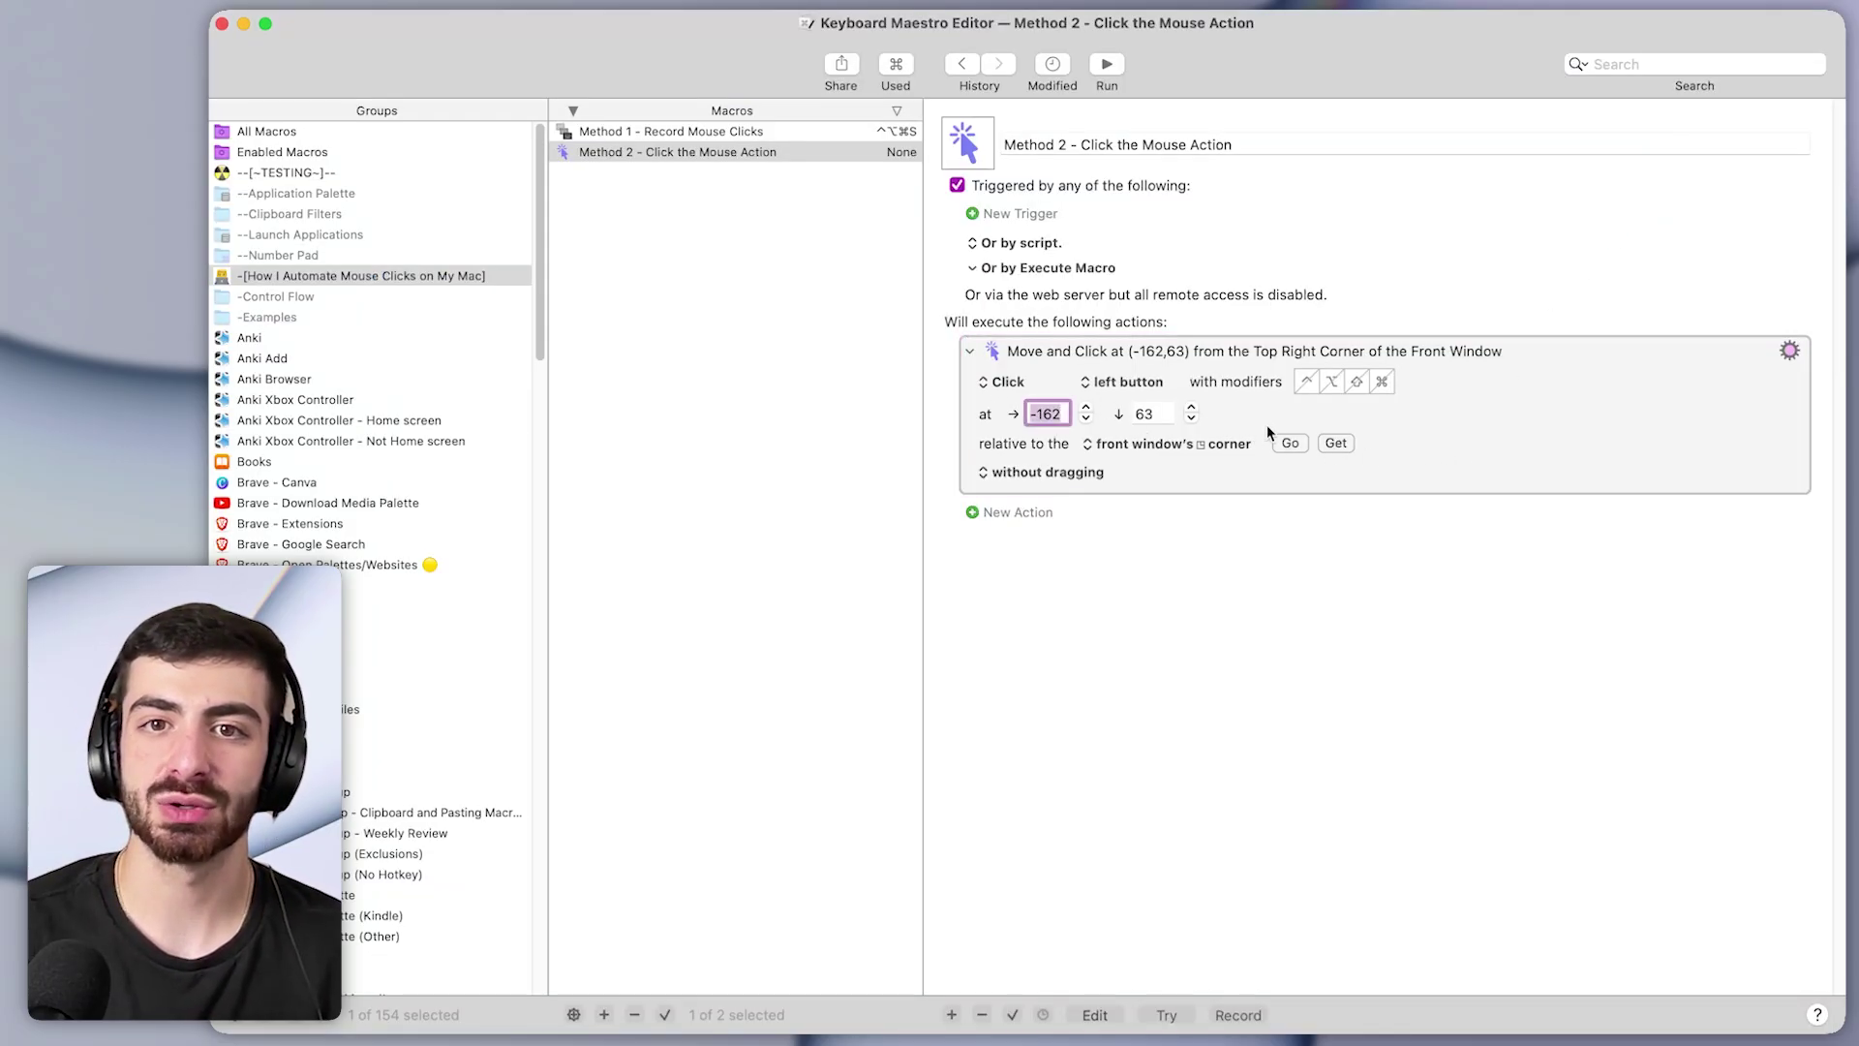
Add a hot key trigger of Control+Option+Command+S to the Method 2 - Click the Mouse Action macro
click(1018, 219)
click(1018, 219)
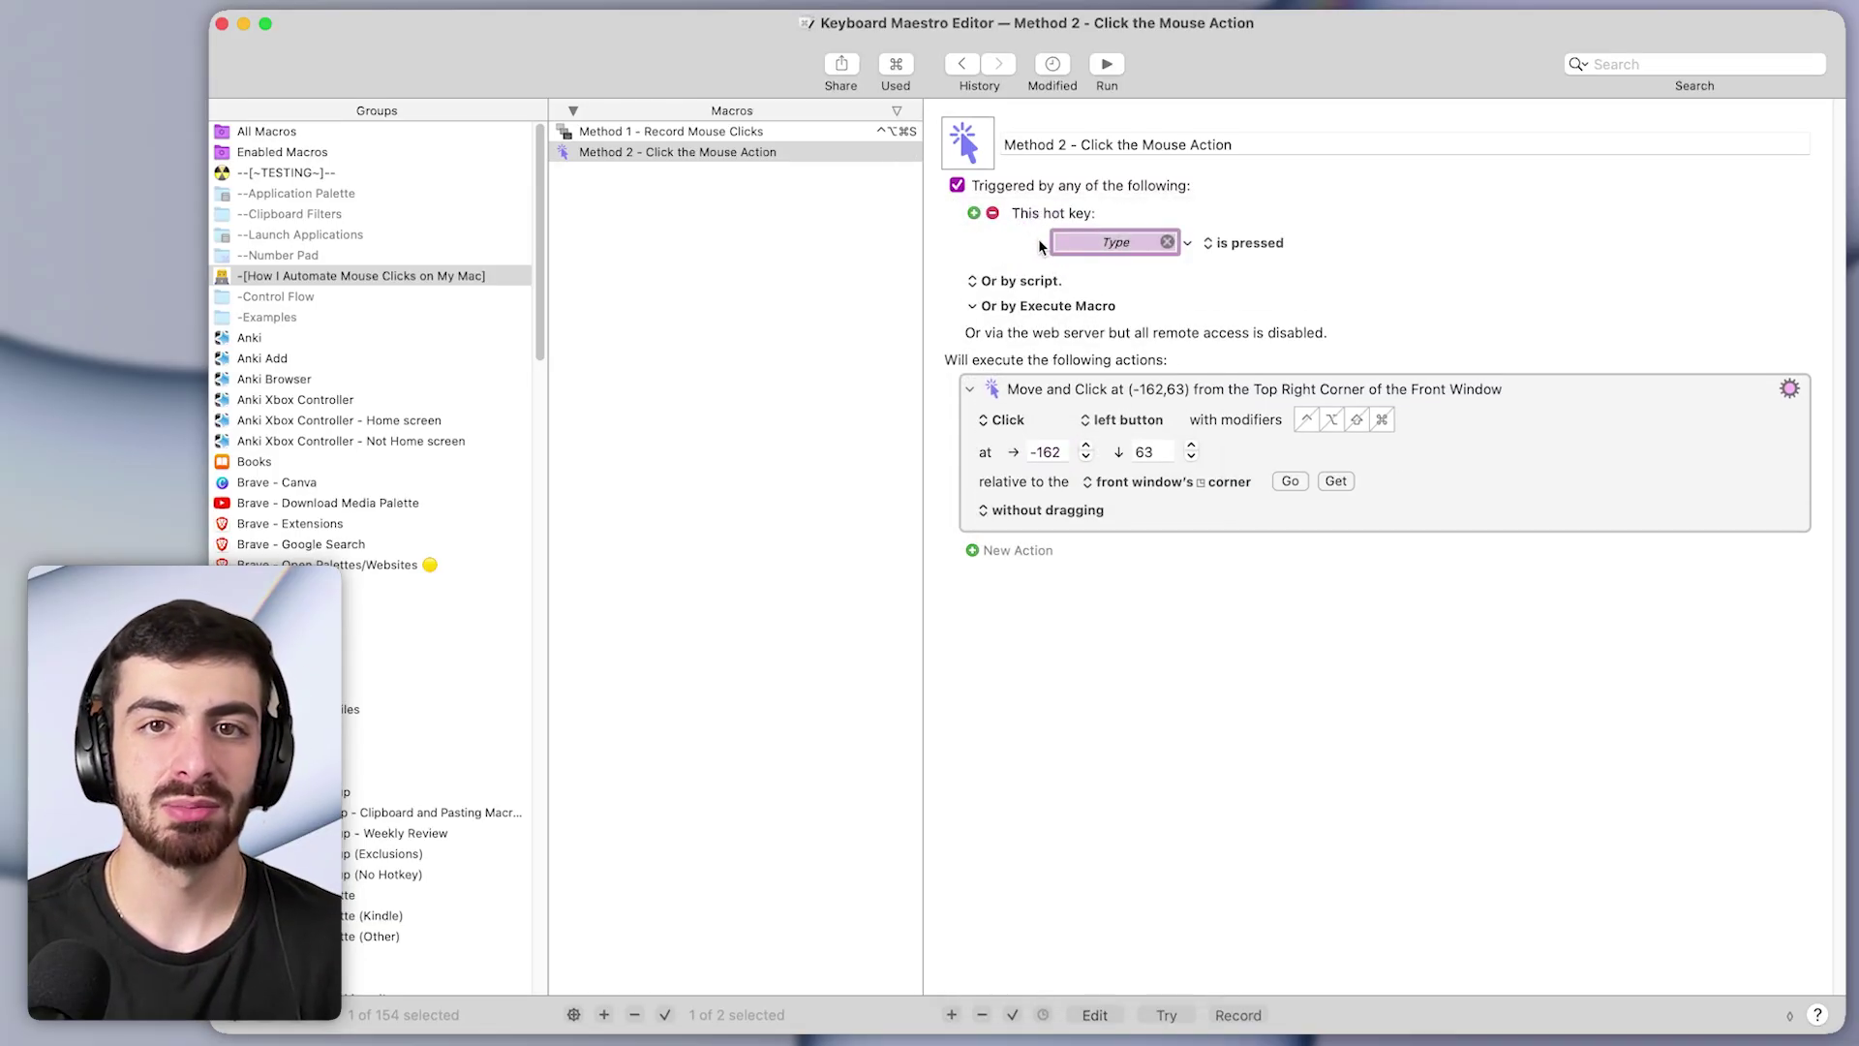
key(ctrl+alt+super+s)
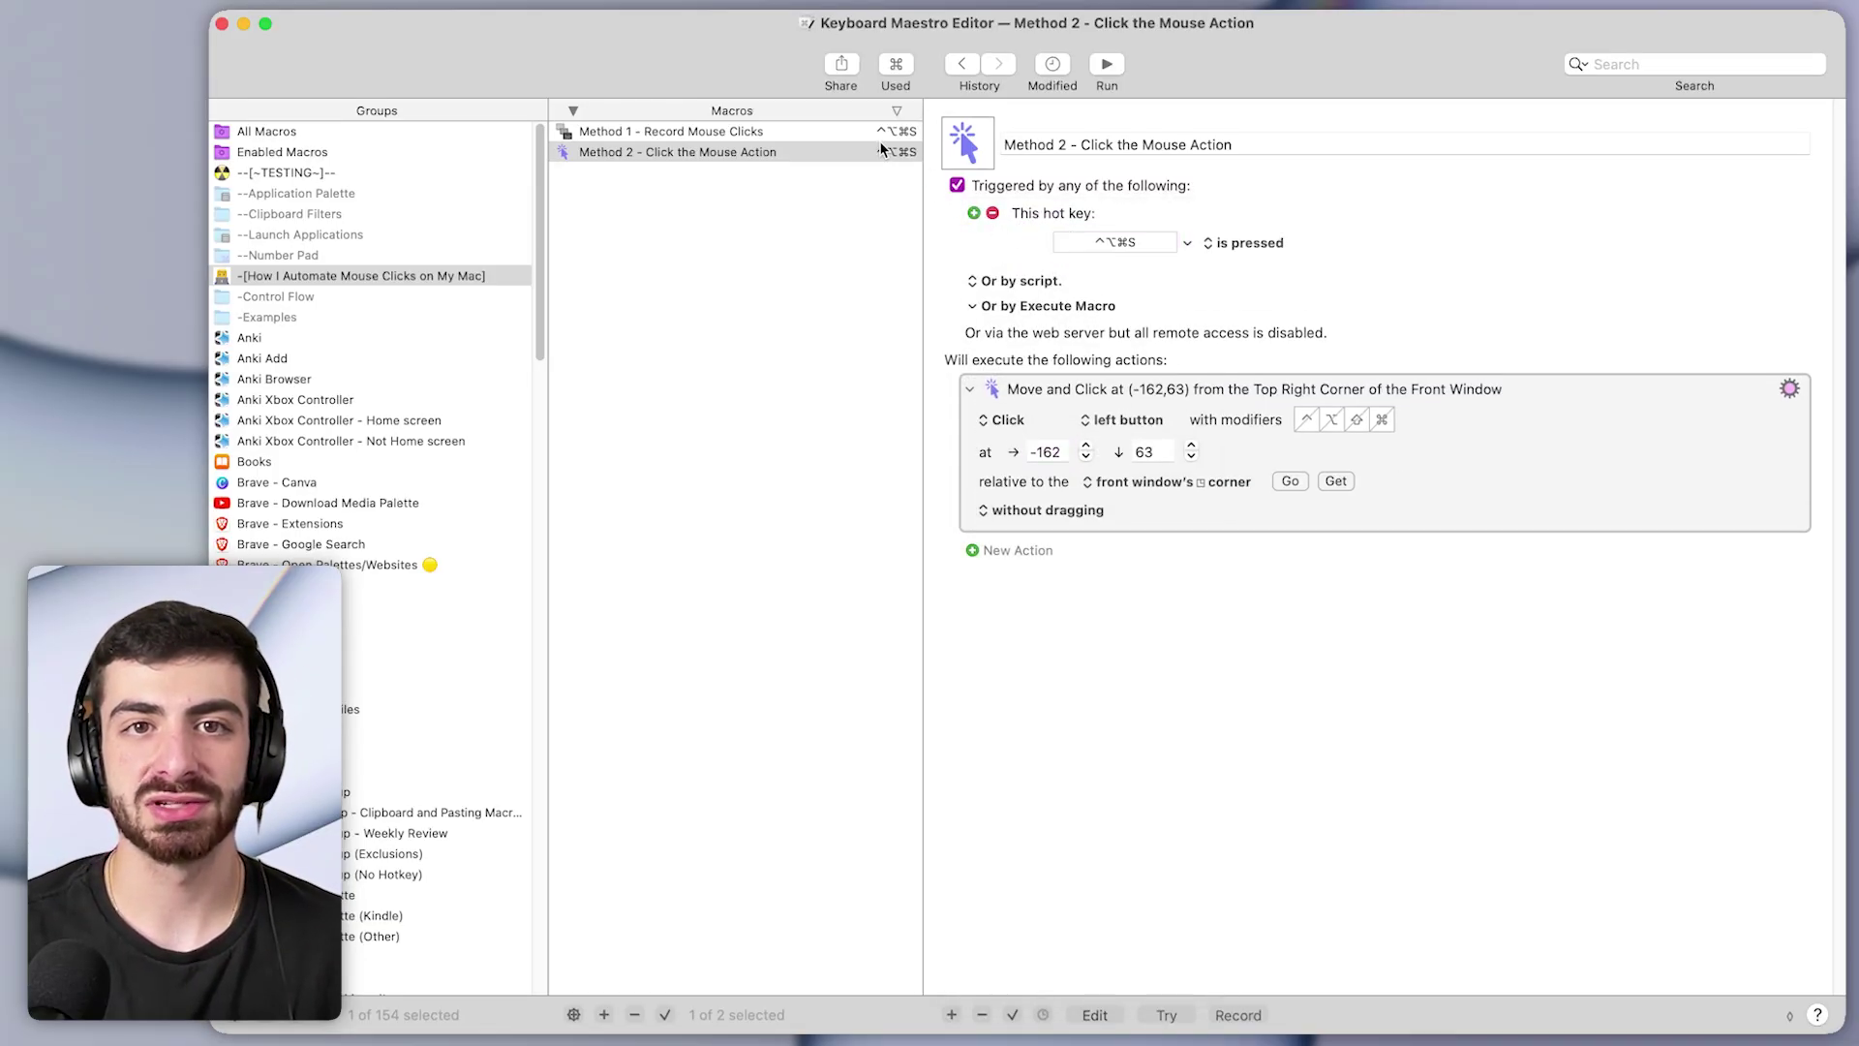
Disable the Method 1 - Record Mouse Clicks macro and return to the click action of the Method 2 macro
click(908, 134)
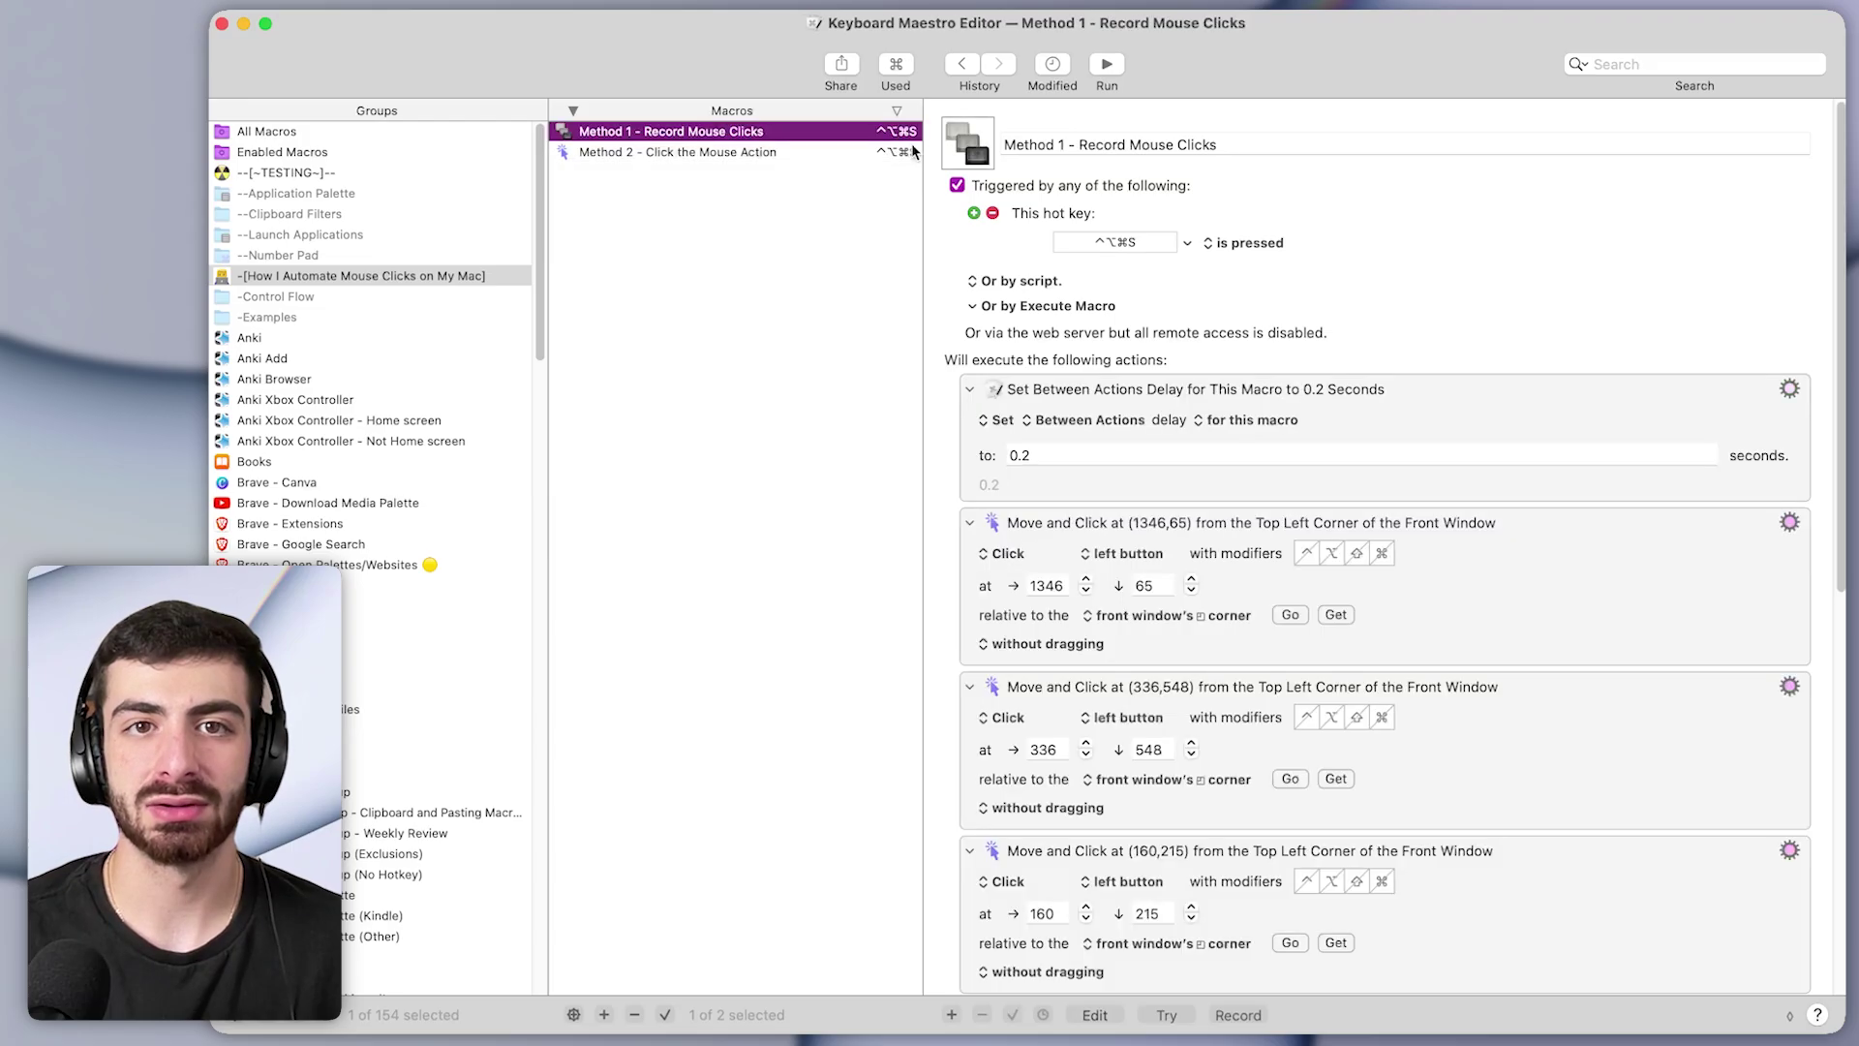
click(958, 185)
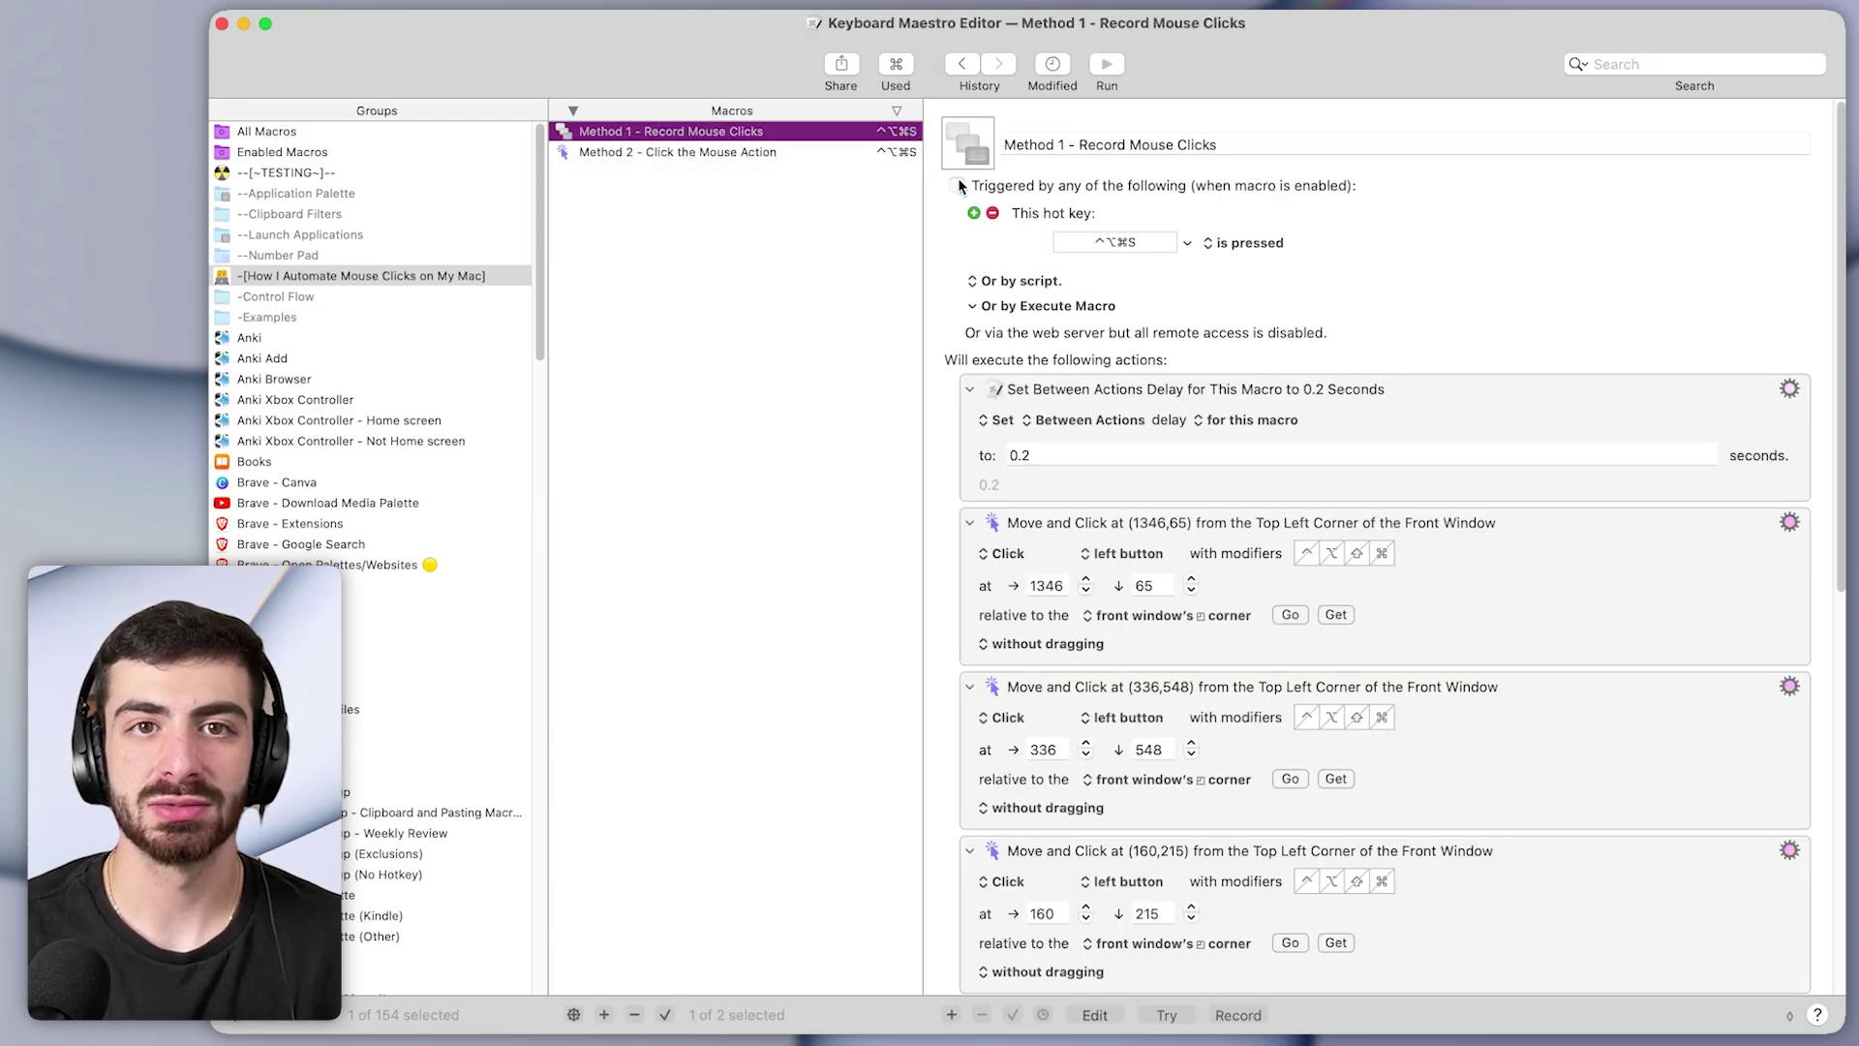
click(910, 152)
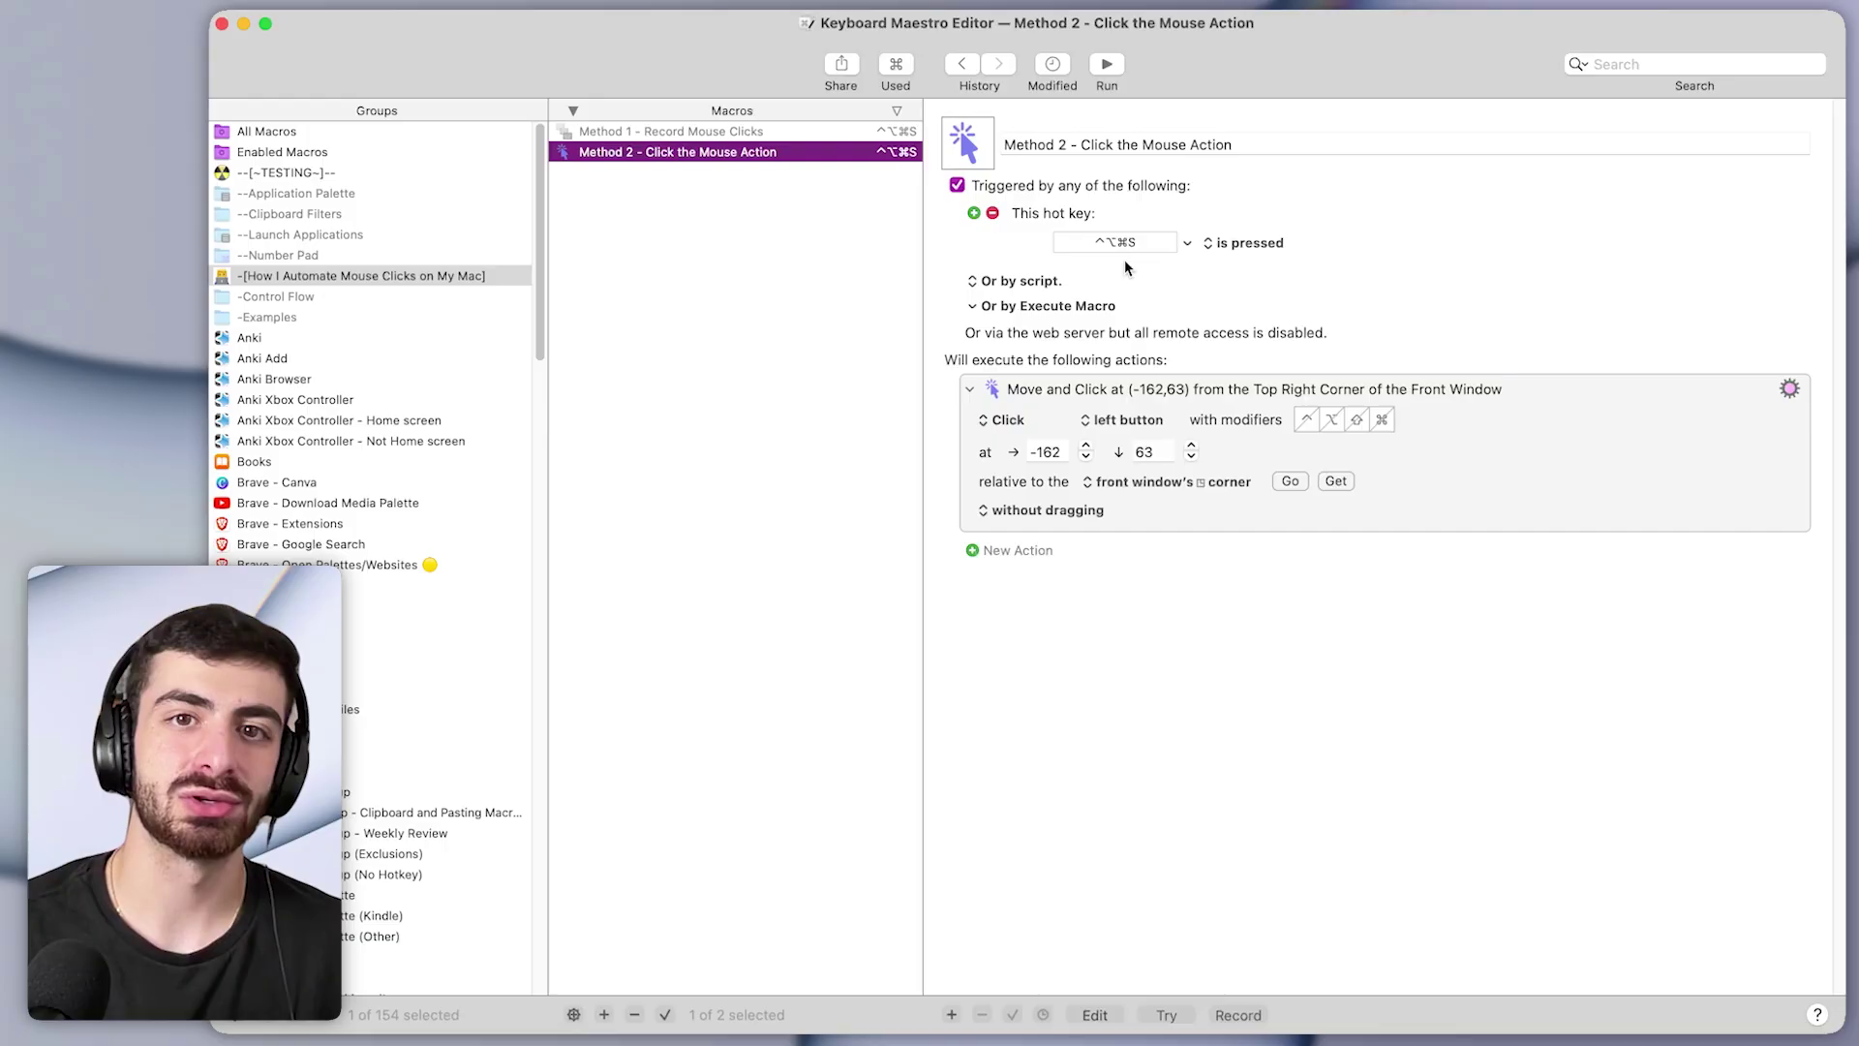
click(1472, 438)
Open the Bitwarden popup in Brave at full window size and again in a shrunken window, then restore the window
key(super+Tab)
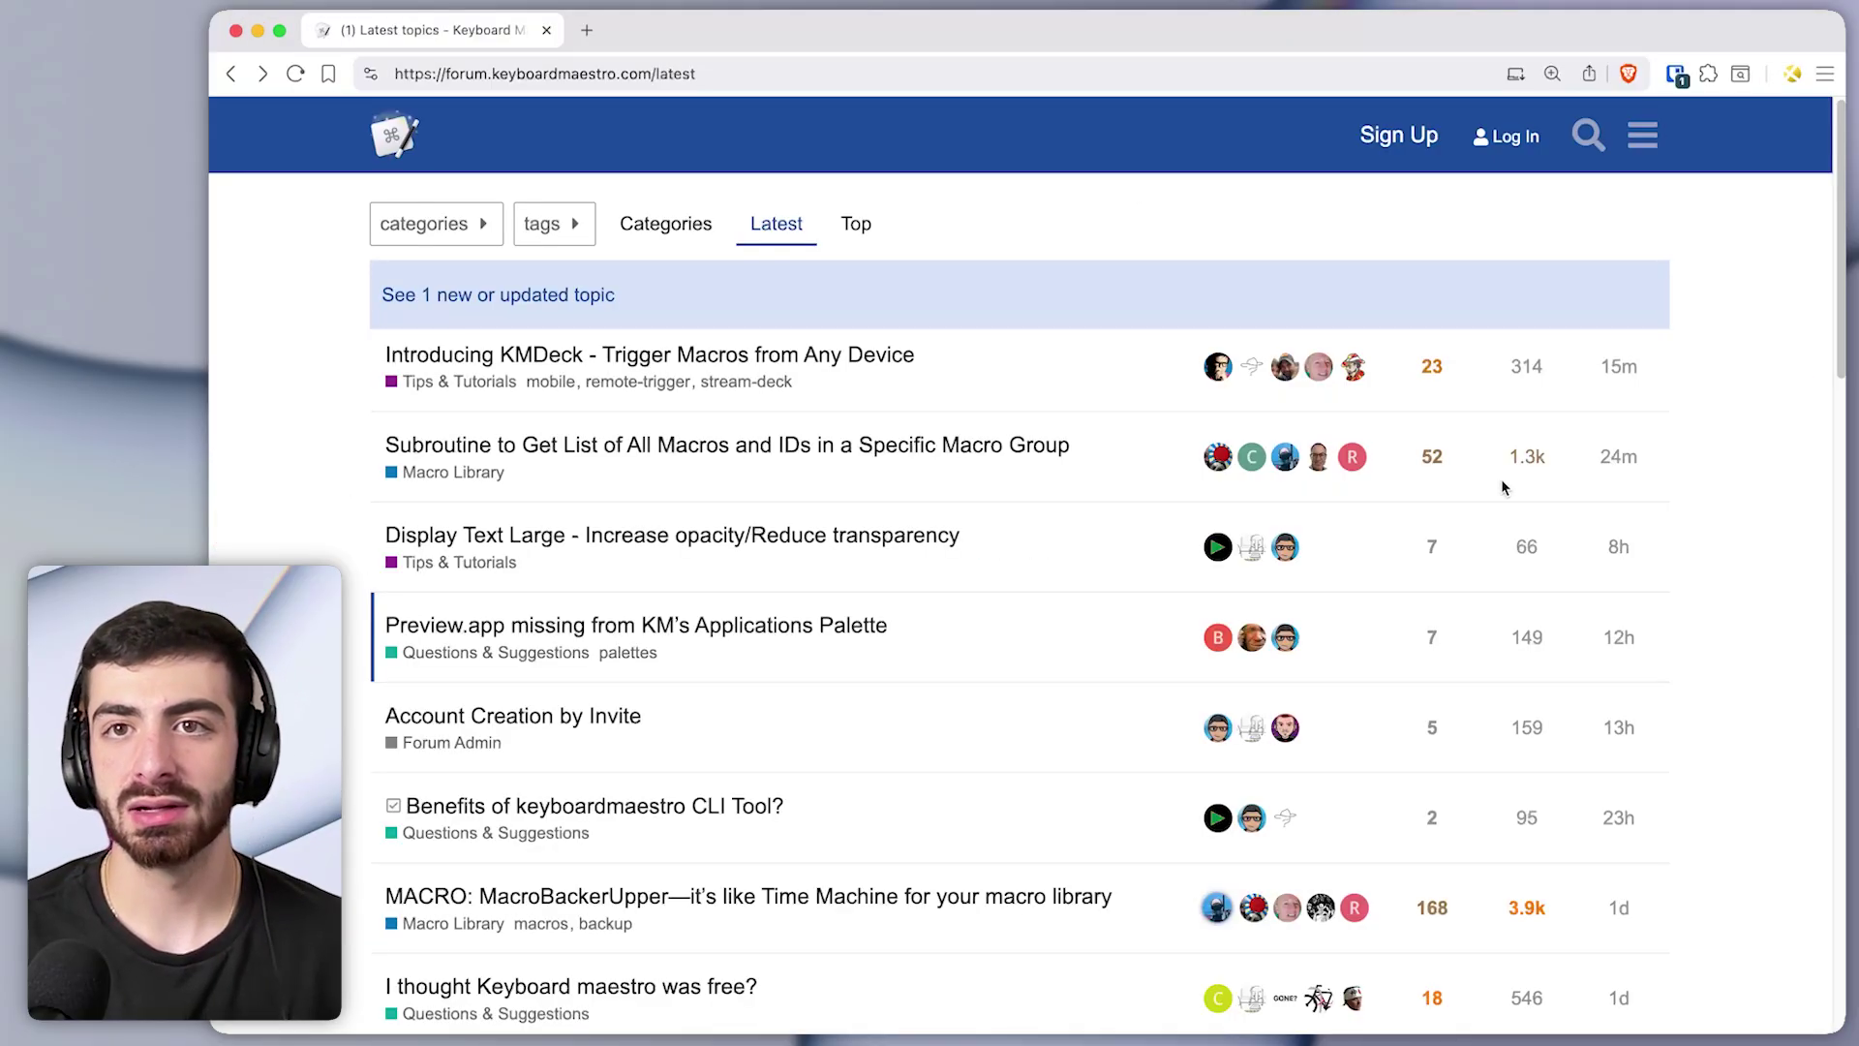
click(1676, 74)
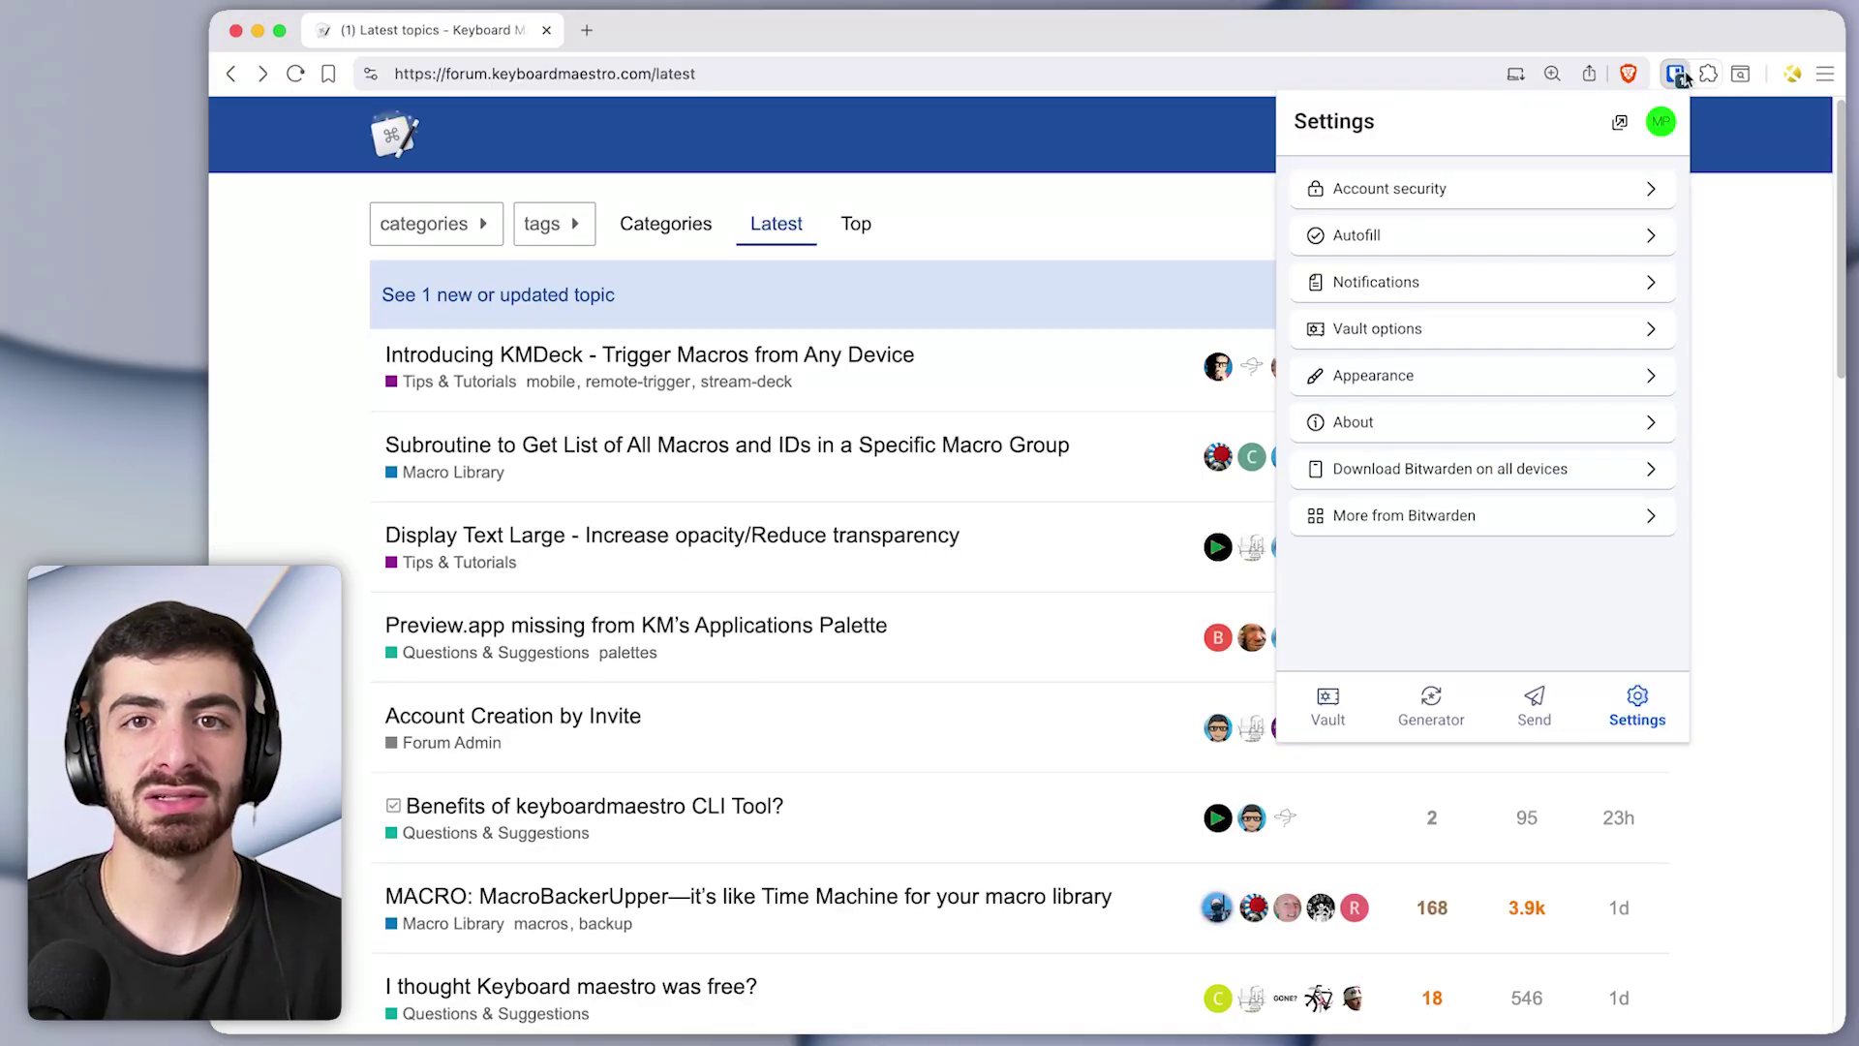
drag(1843, 37, 1539, 409)
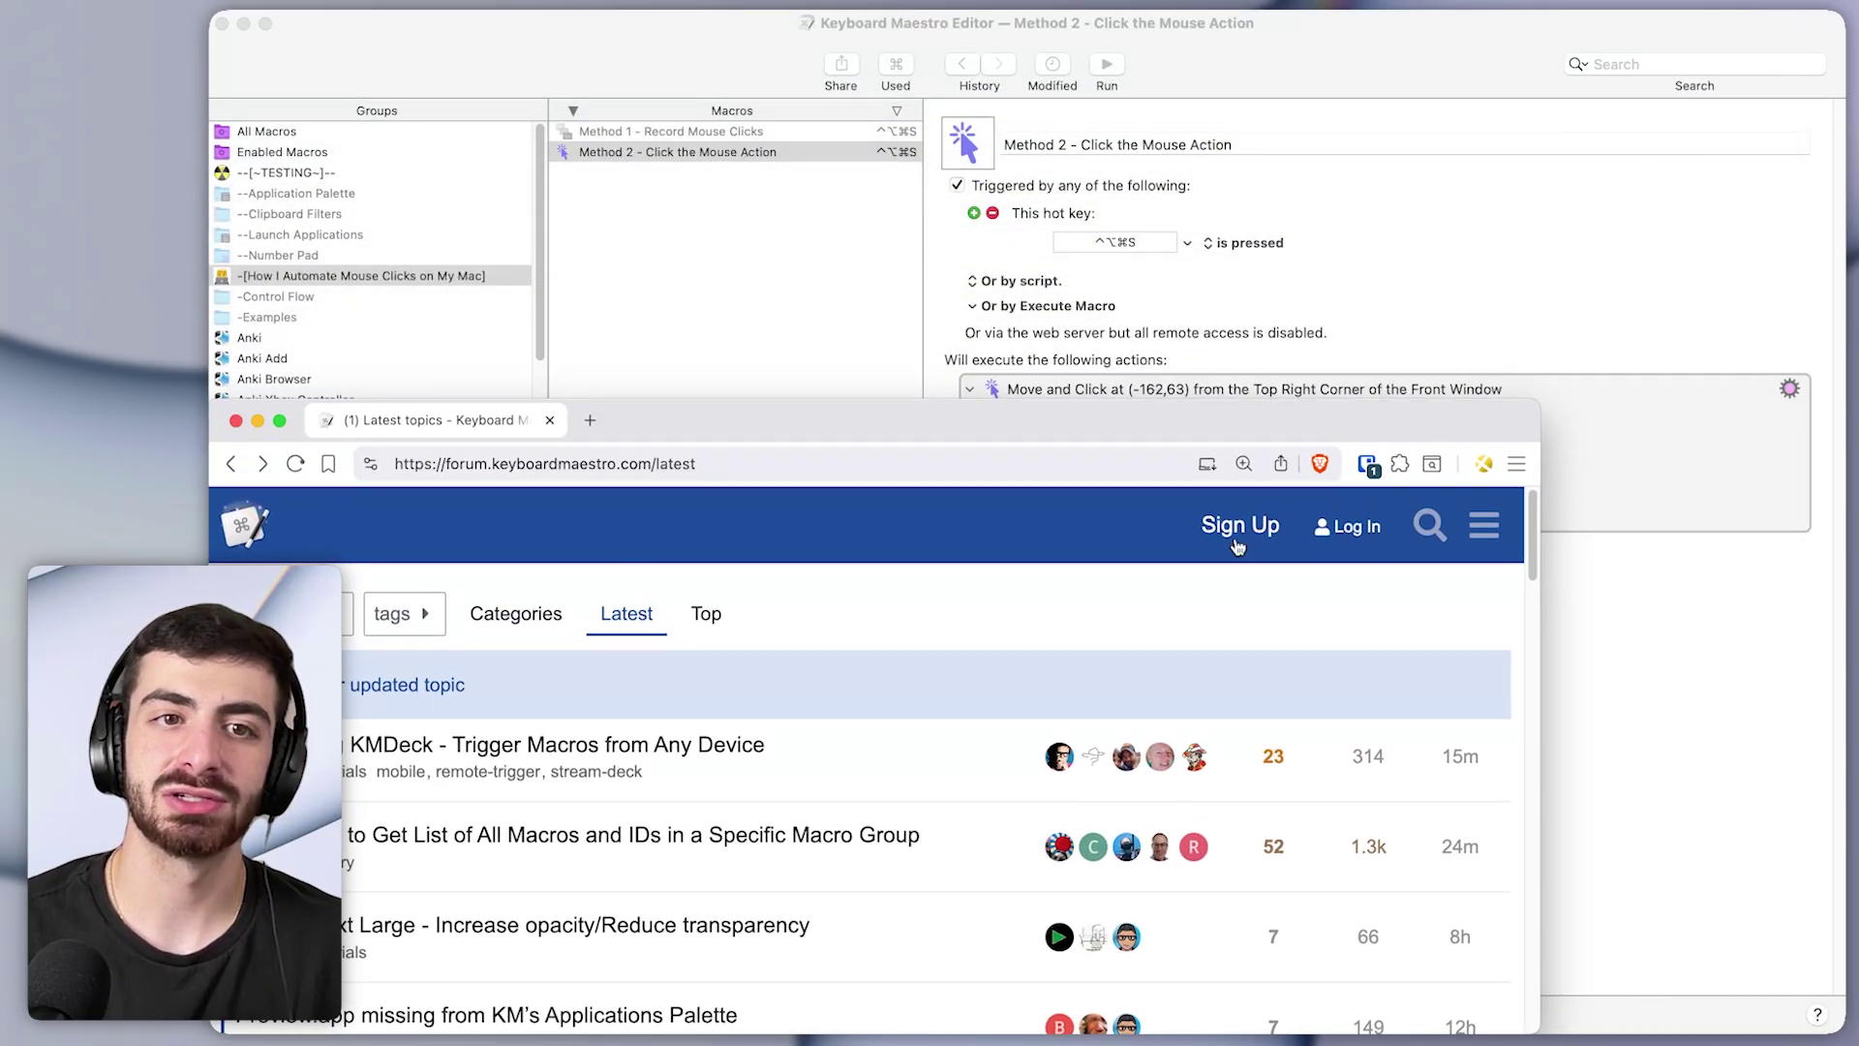
click(1367, 464)
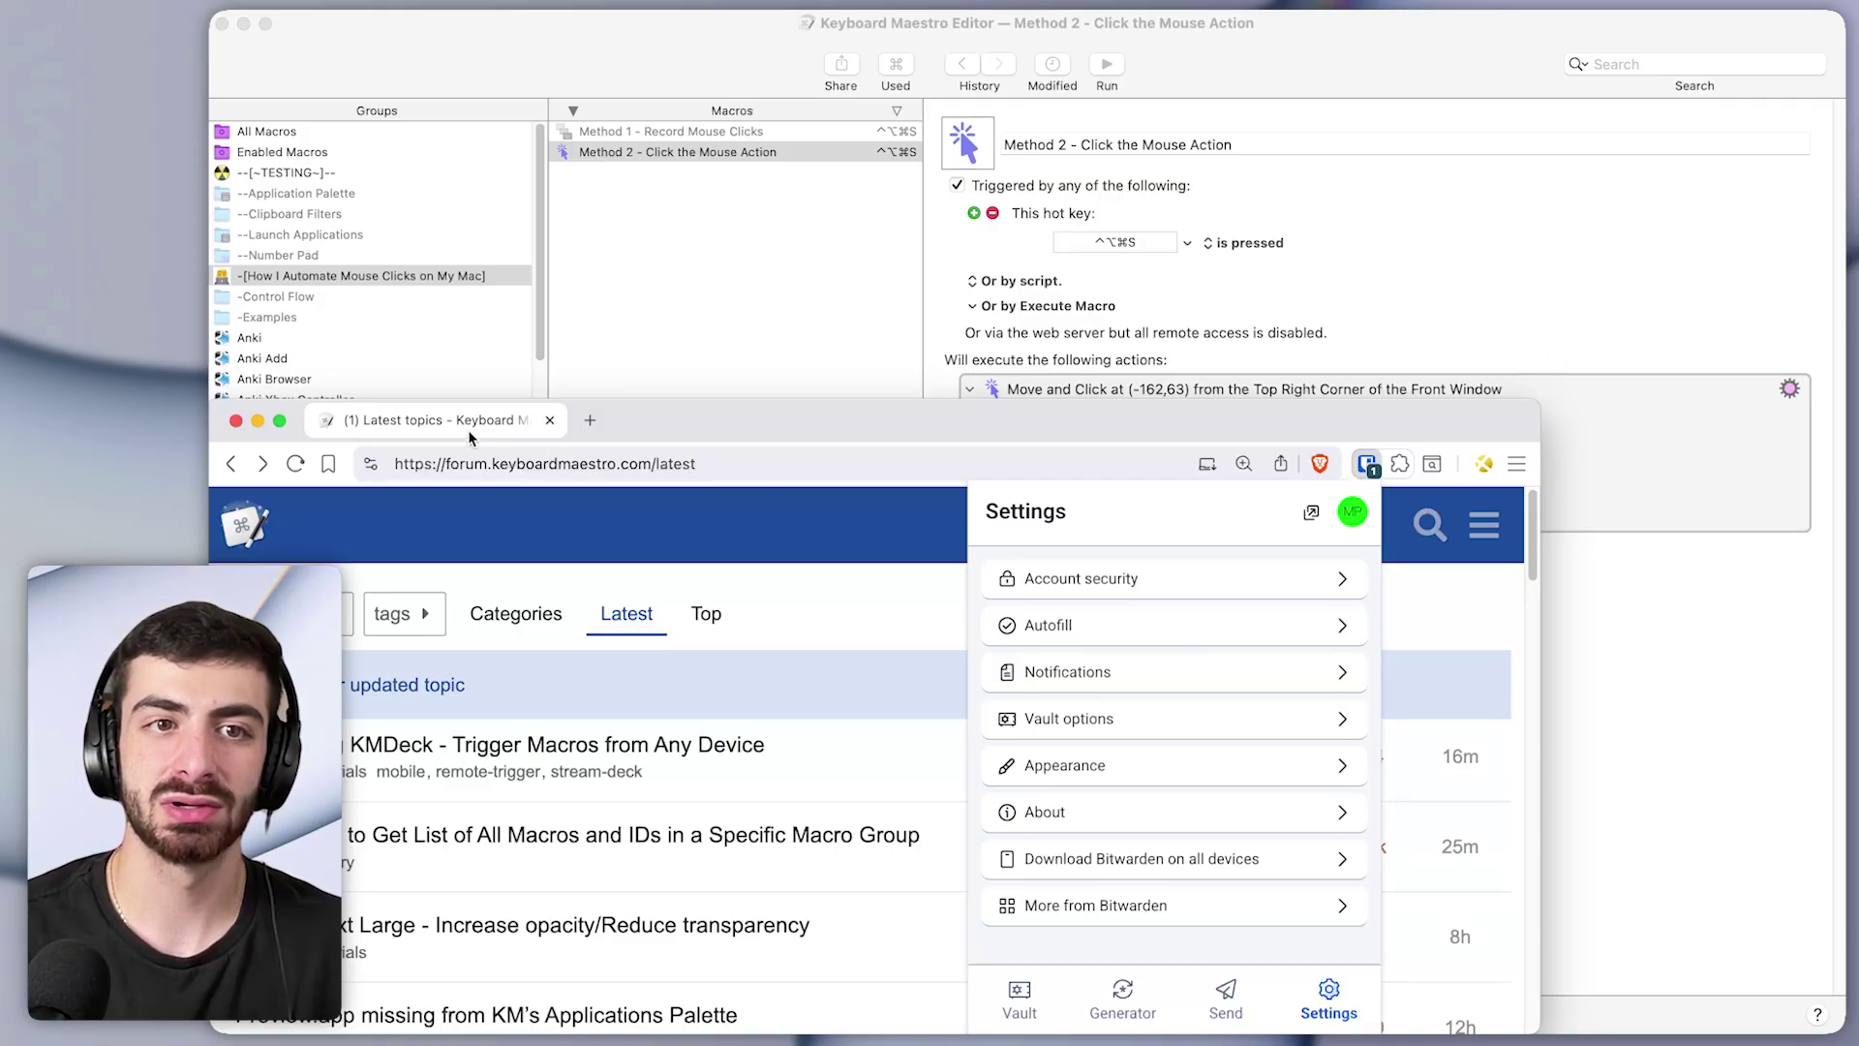
click(1507, 418)
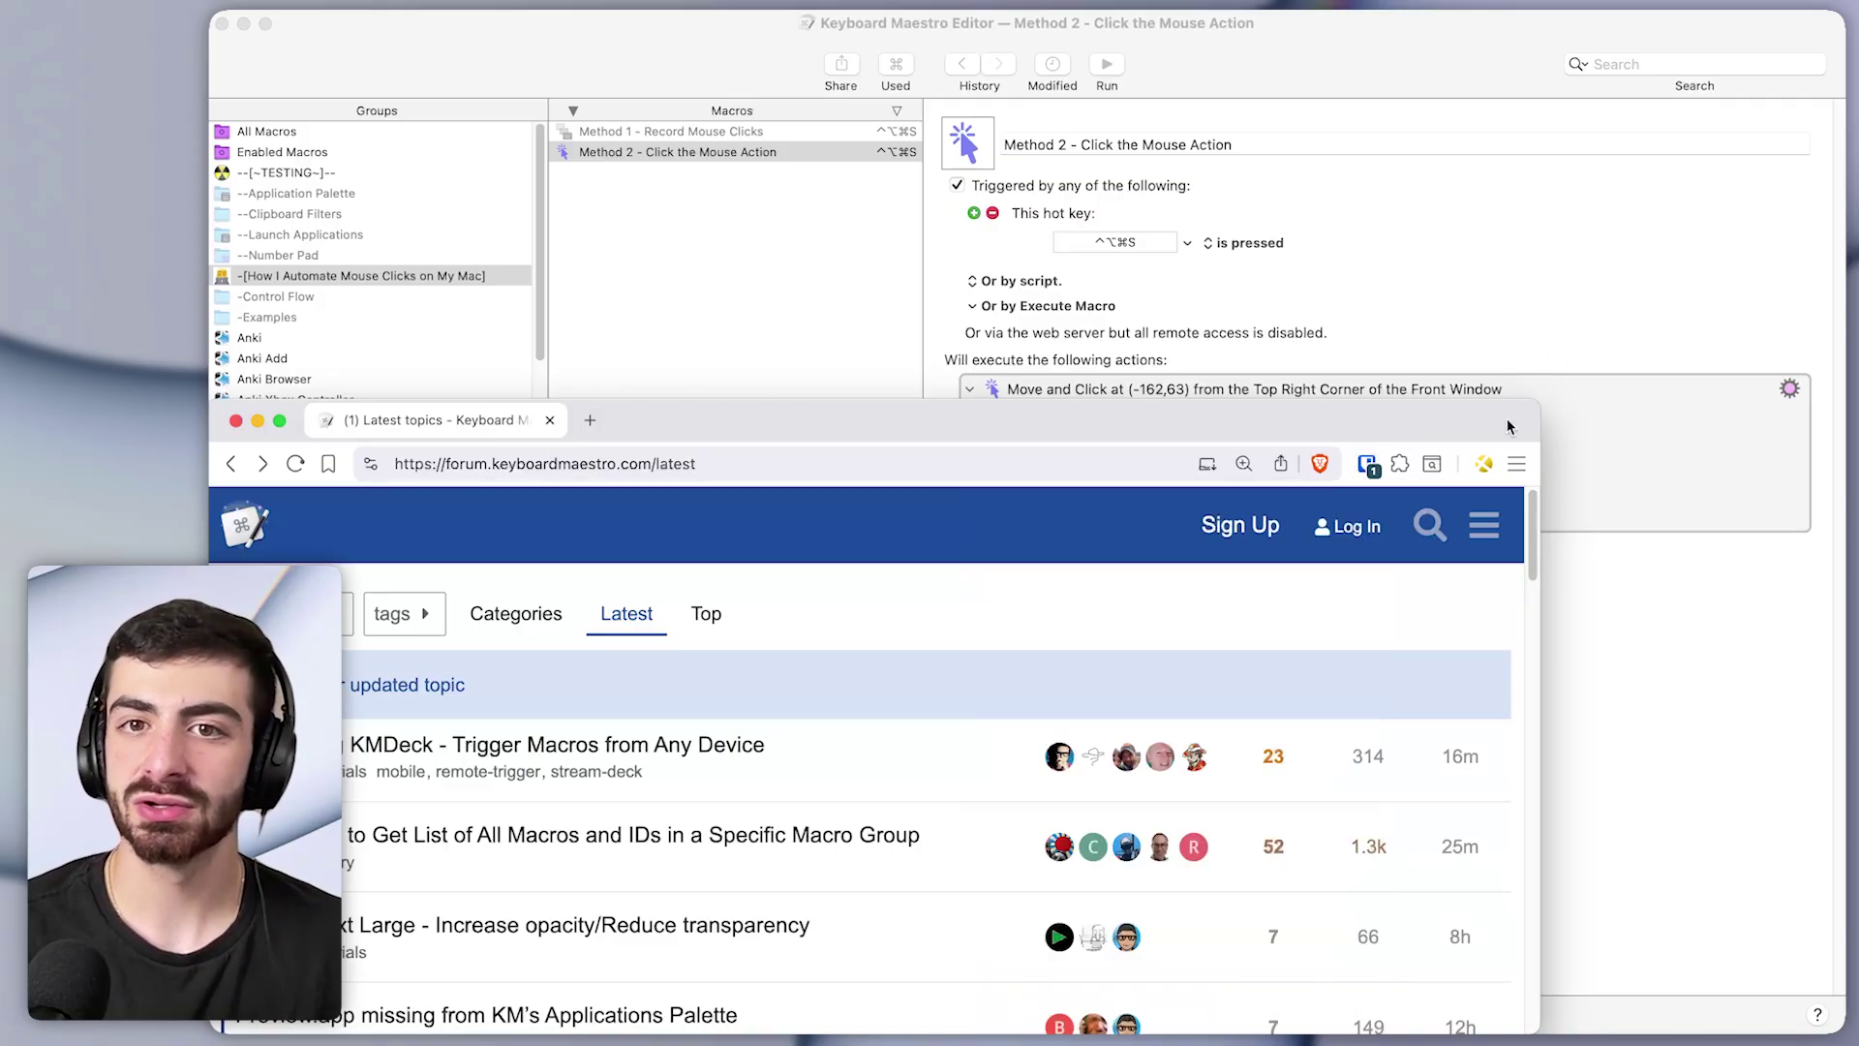
double_click(1506, 418)
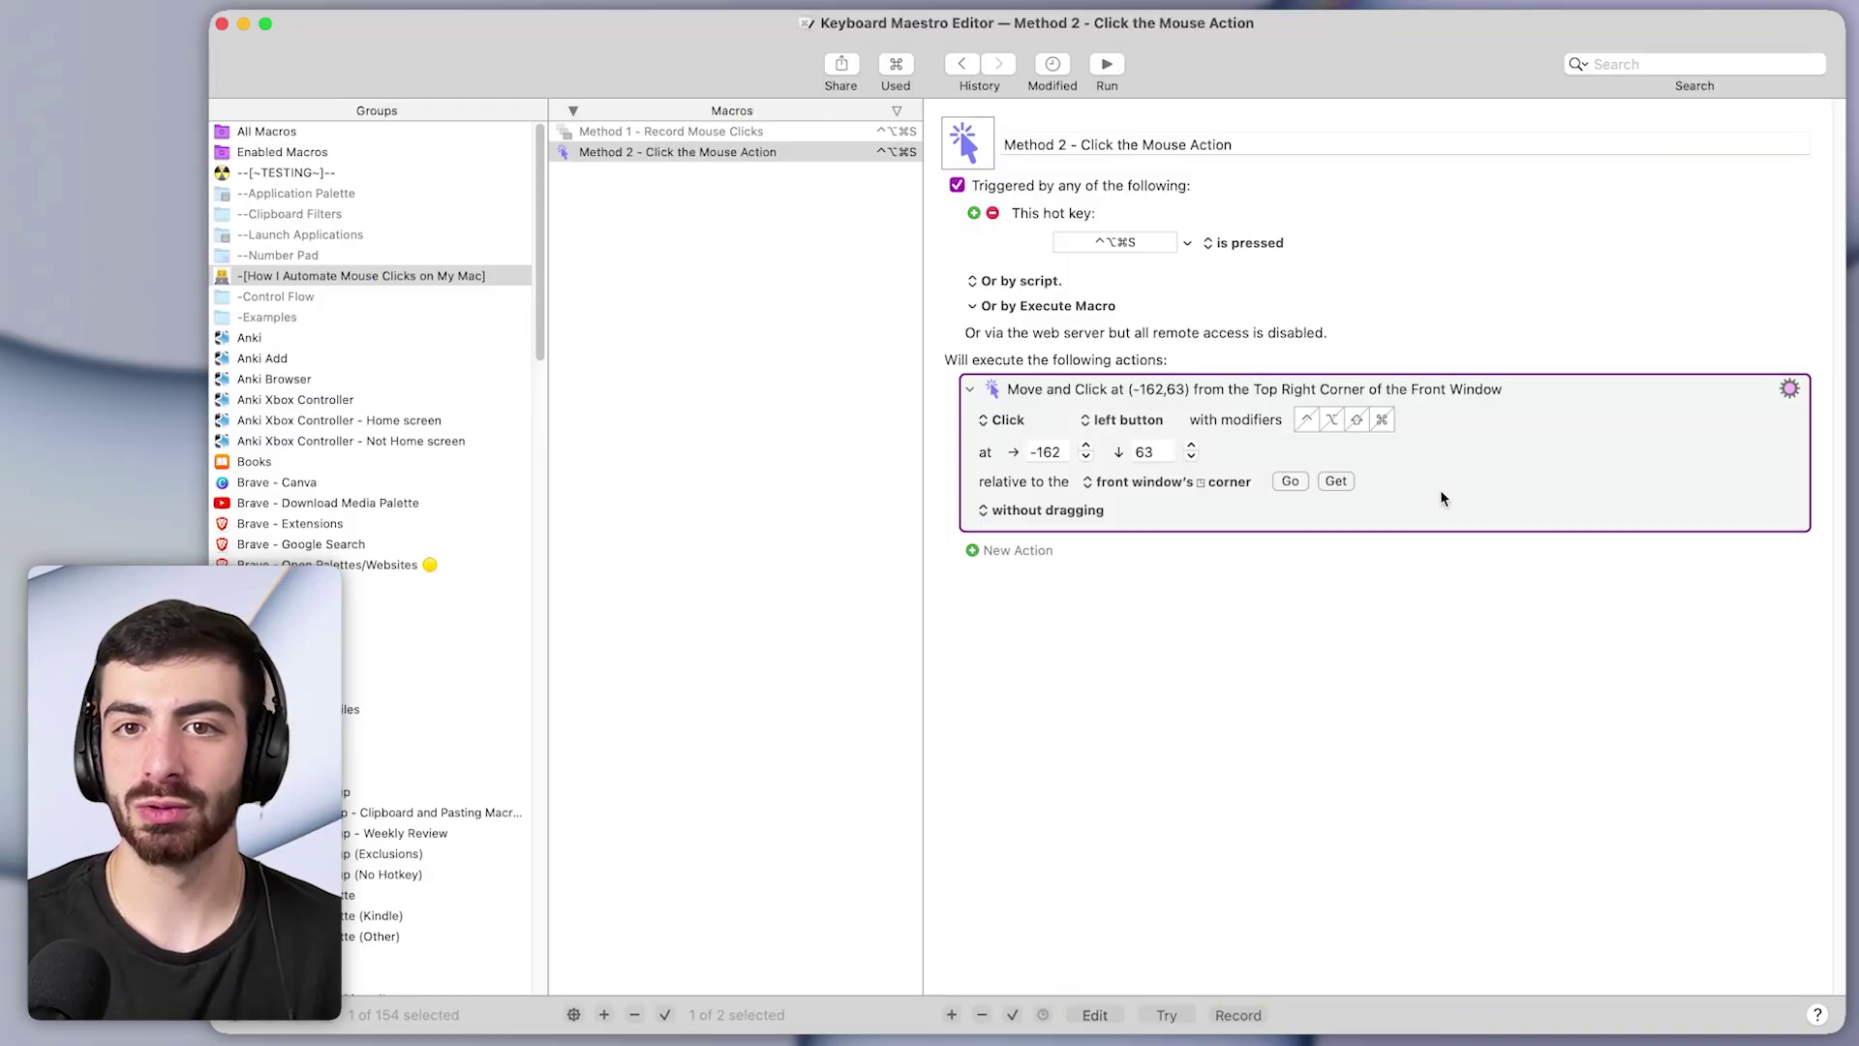
Duplicate the Move and Click action and capture Bitwarden's Settings position at (-52, 563) for the copy
drag(1440, 491, 1483, 514)
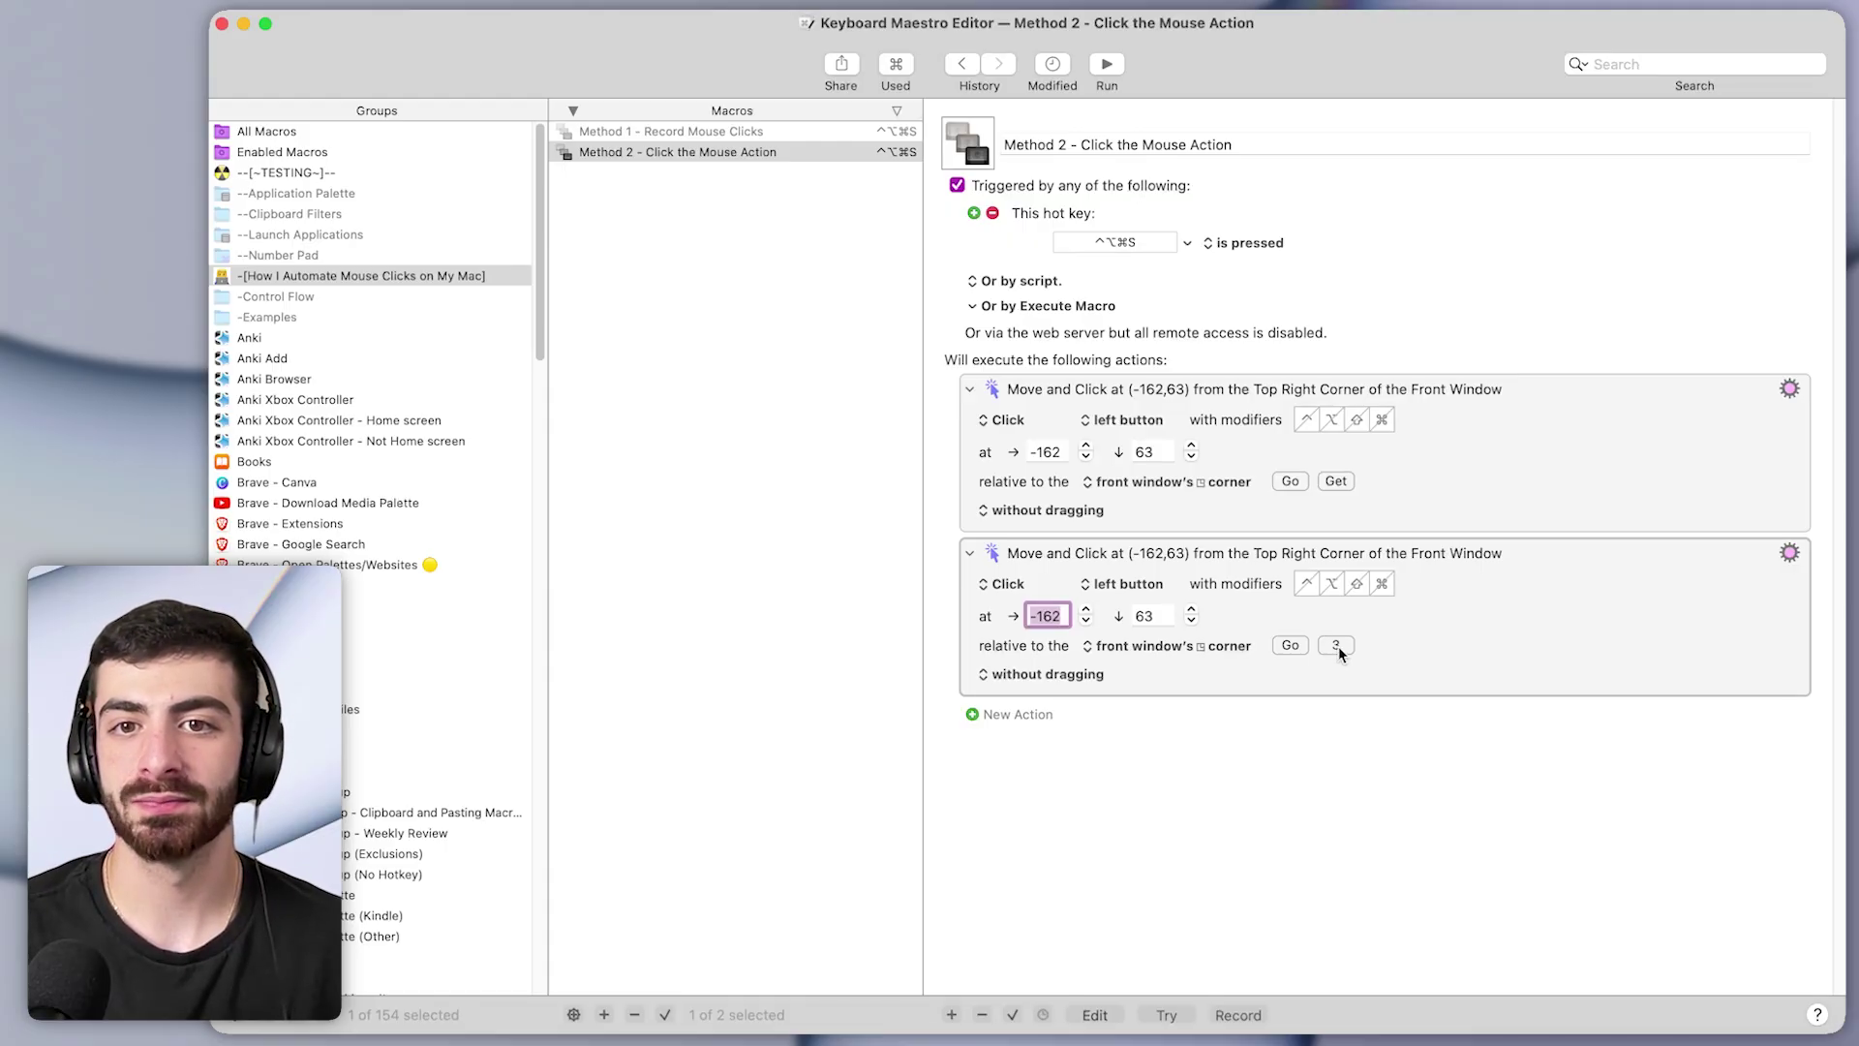
key(super+Tab)
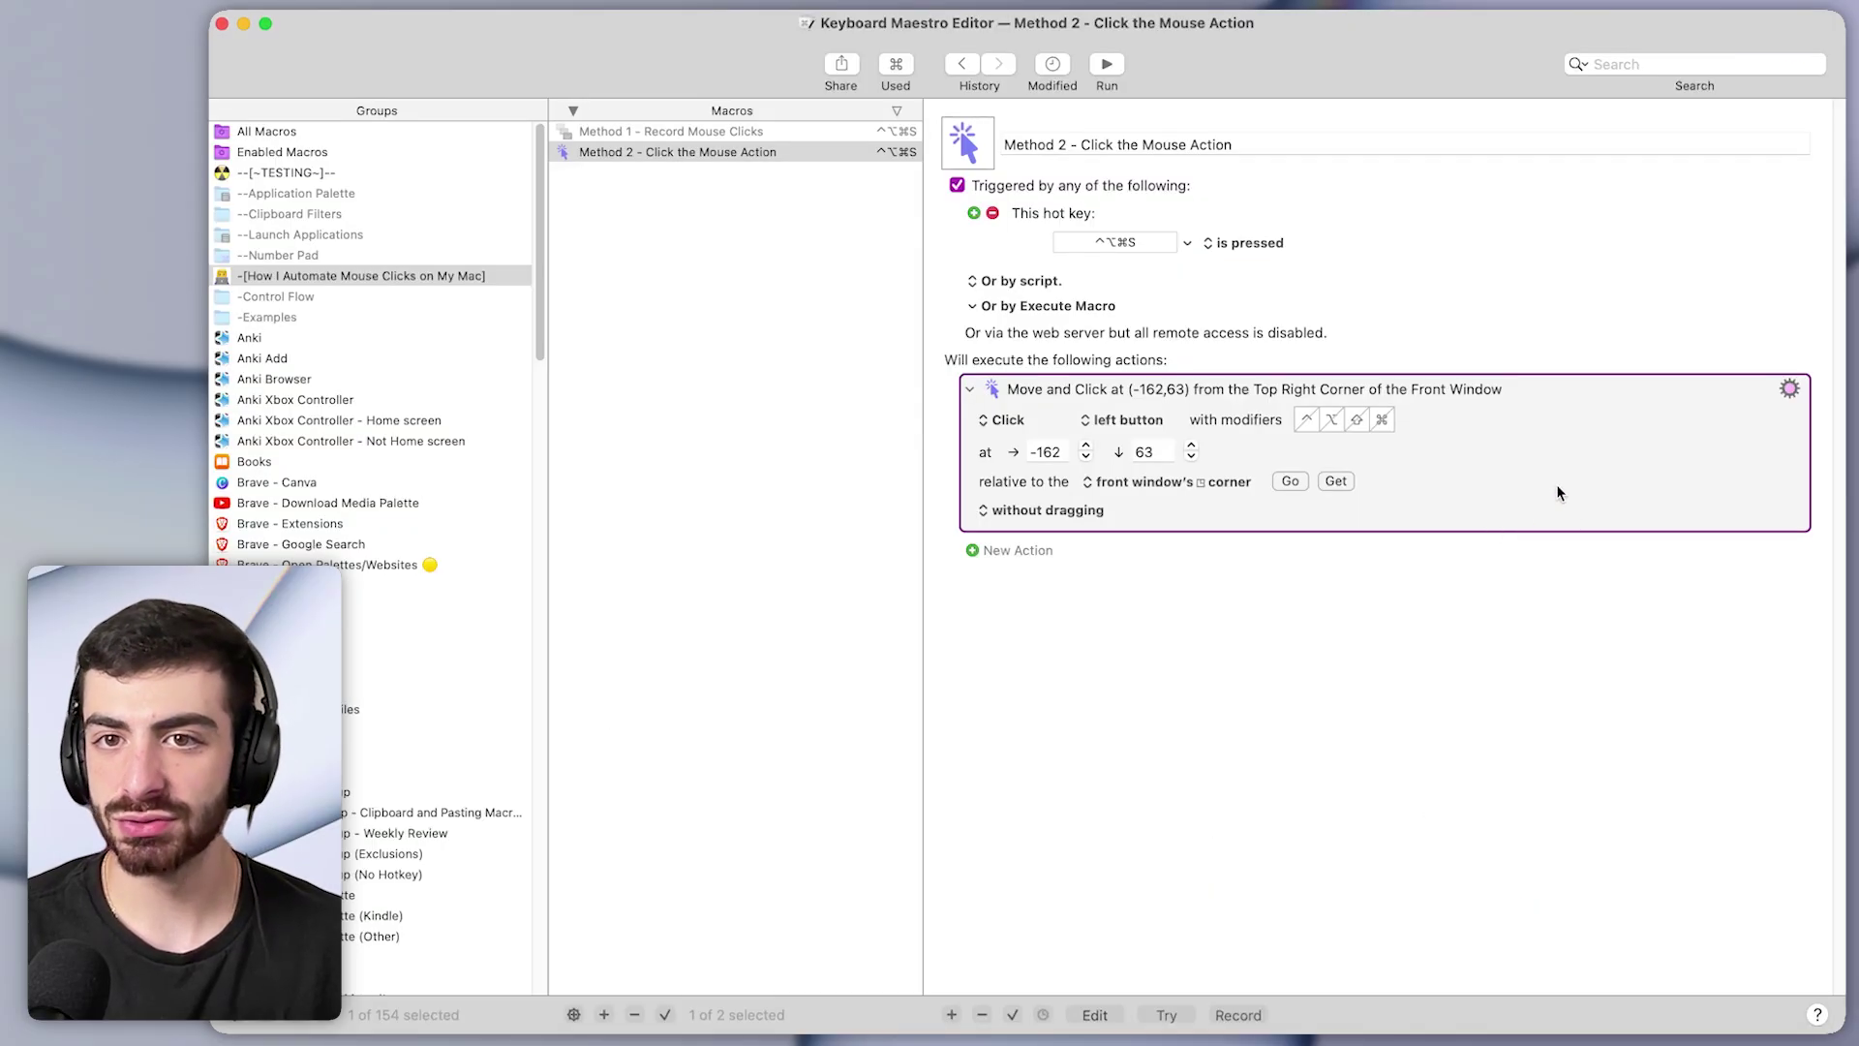
drag(1557, 494, 1537, 531)
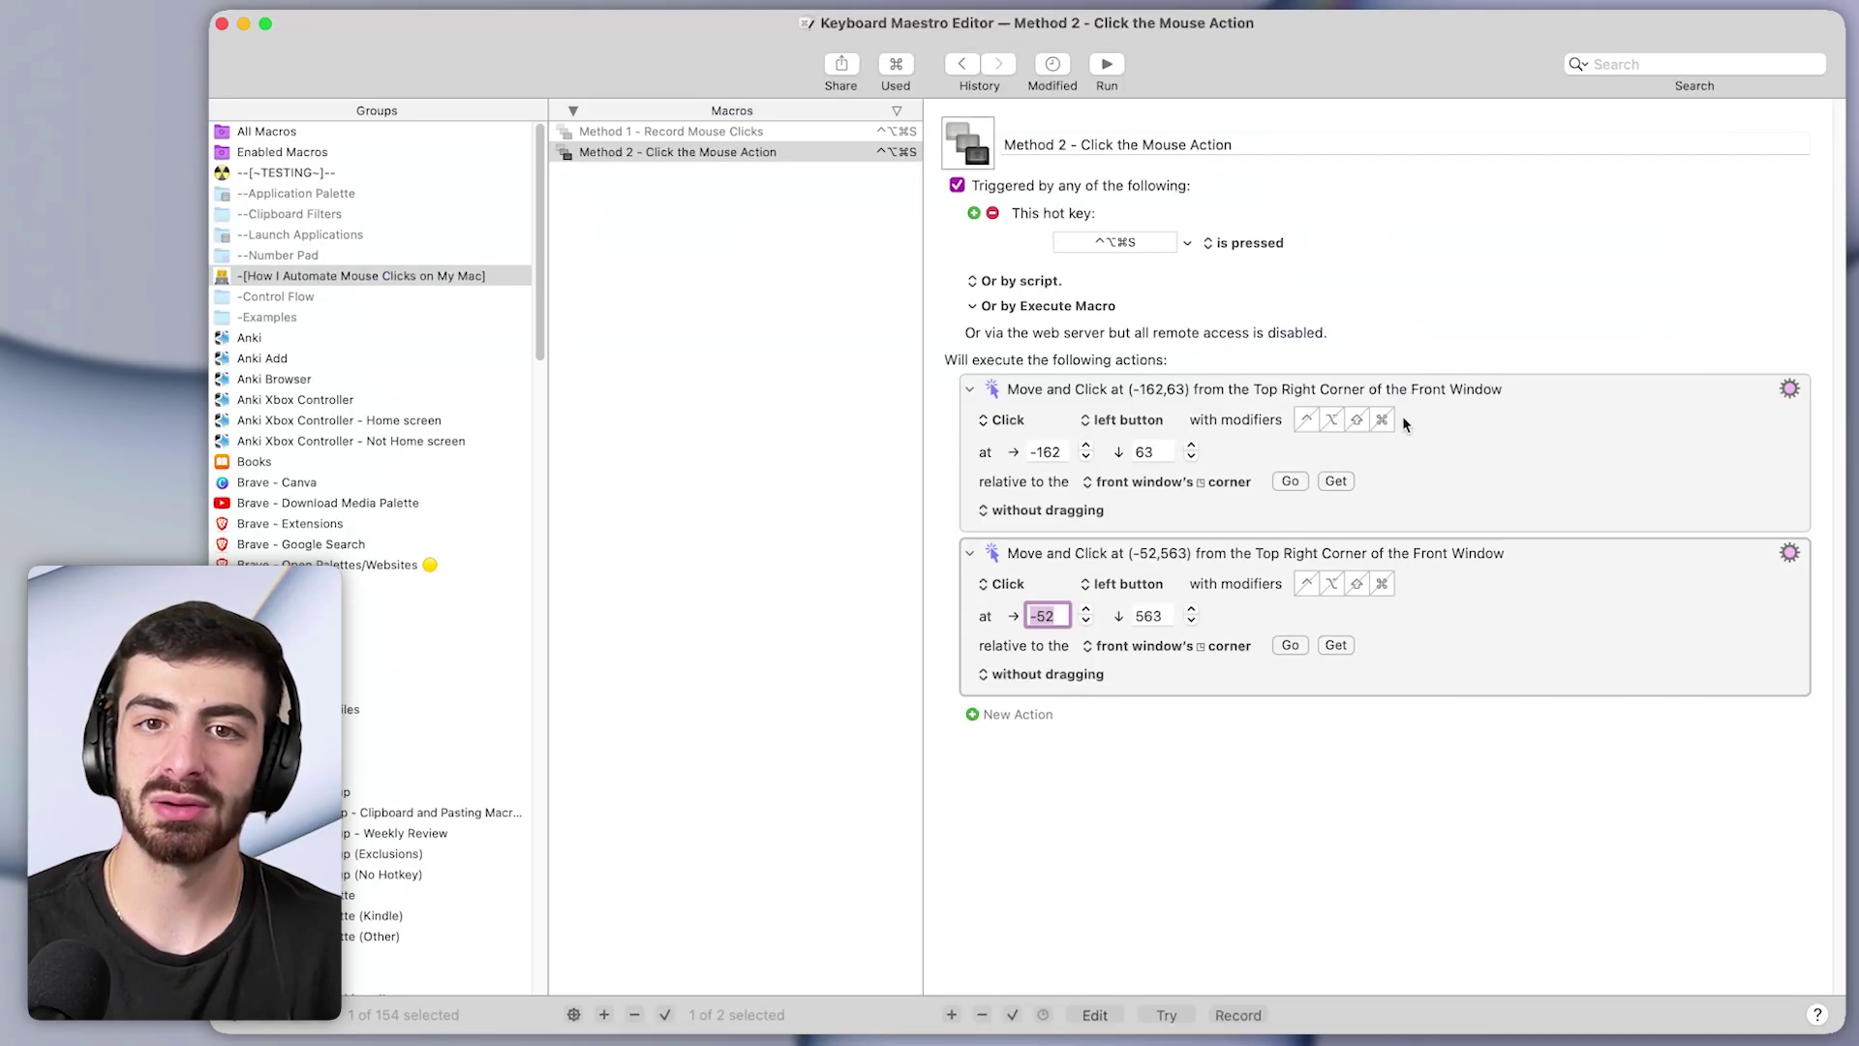
Duplicate the second click action and capture the Vault options position at (-312, 224) for the copy
key(super+d)
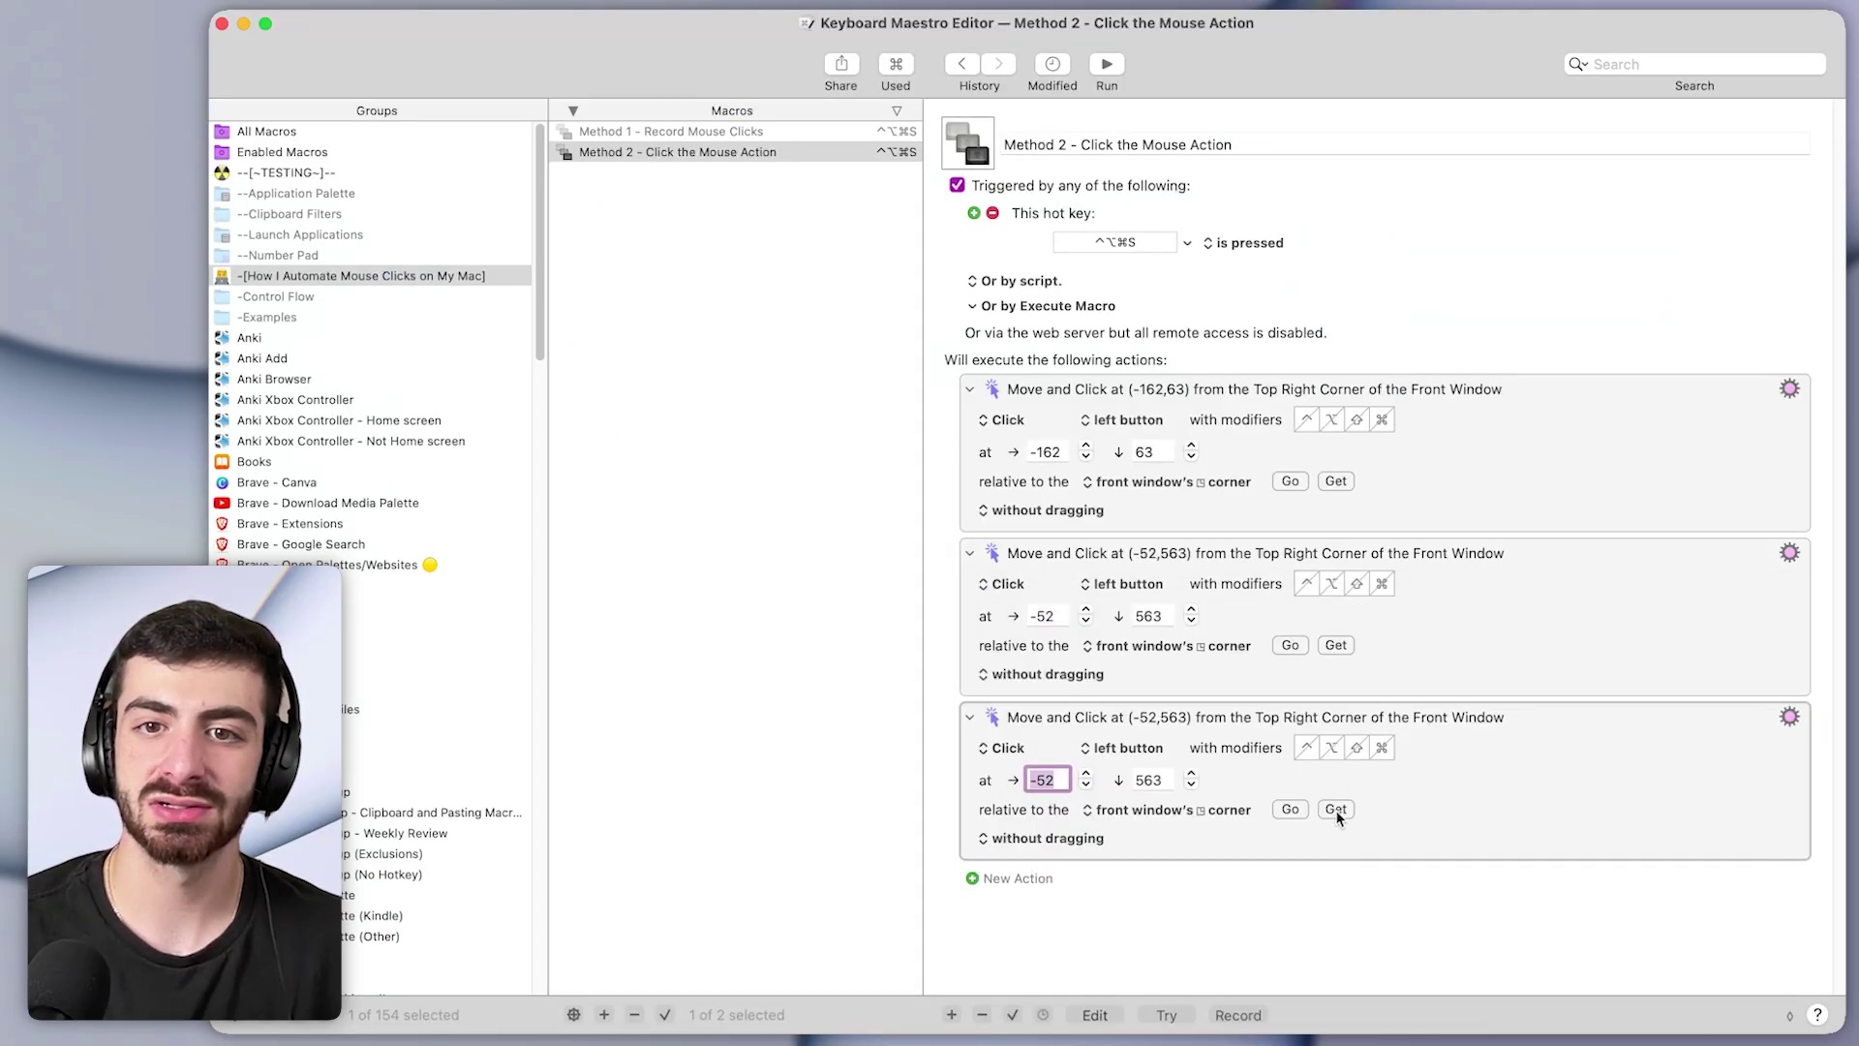
click(1336, 809)
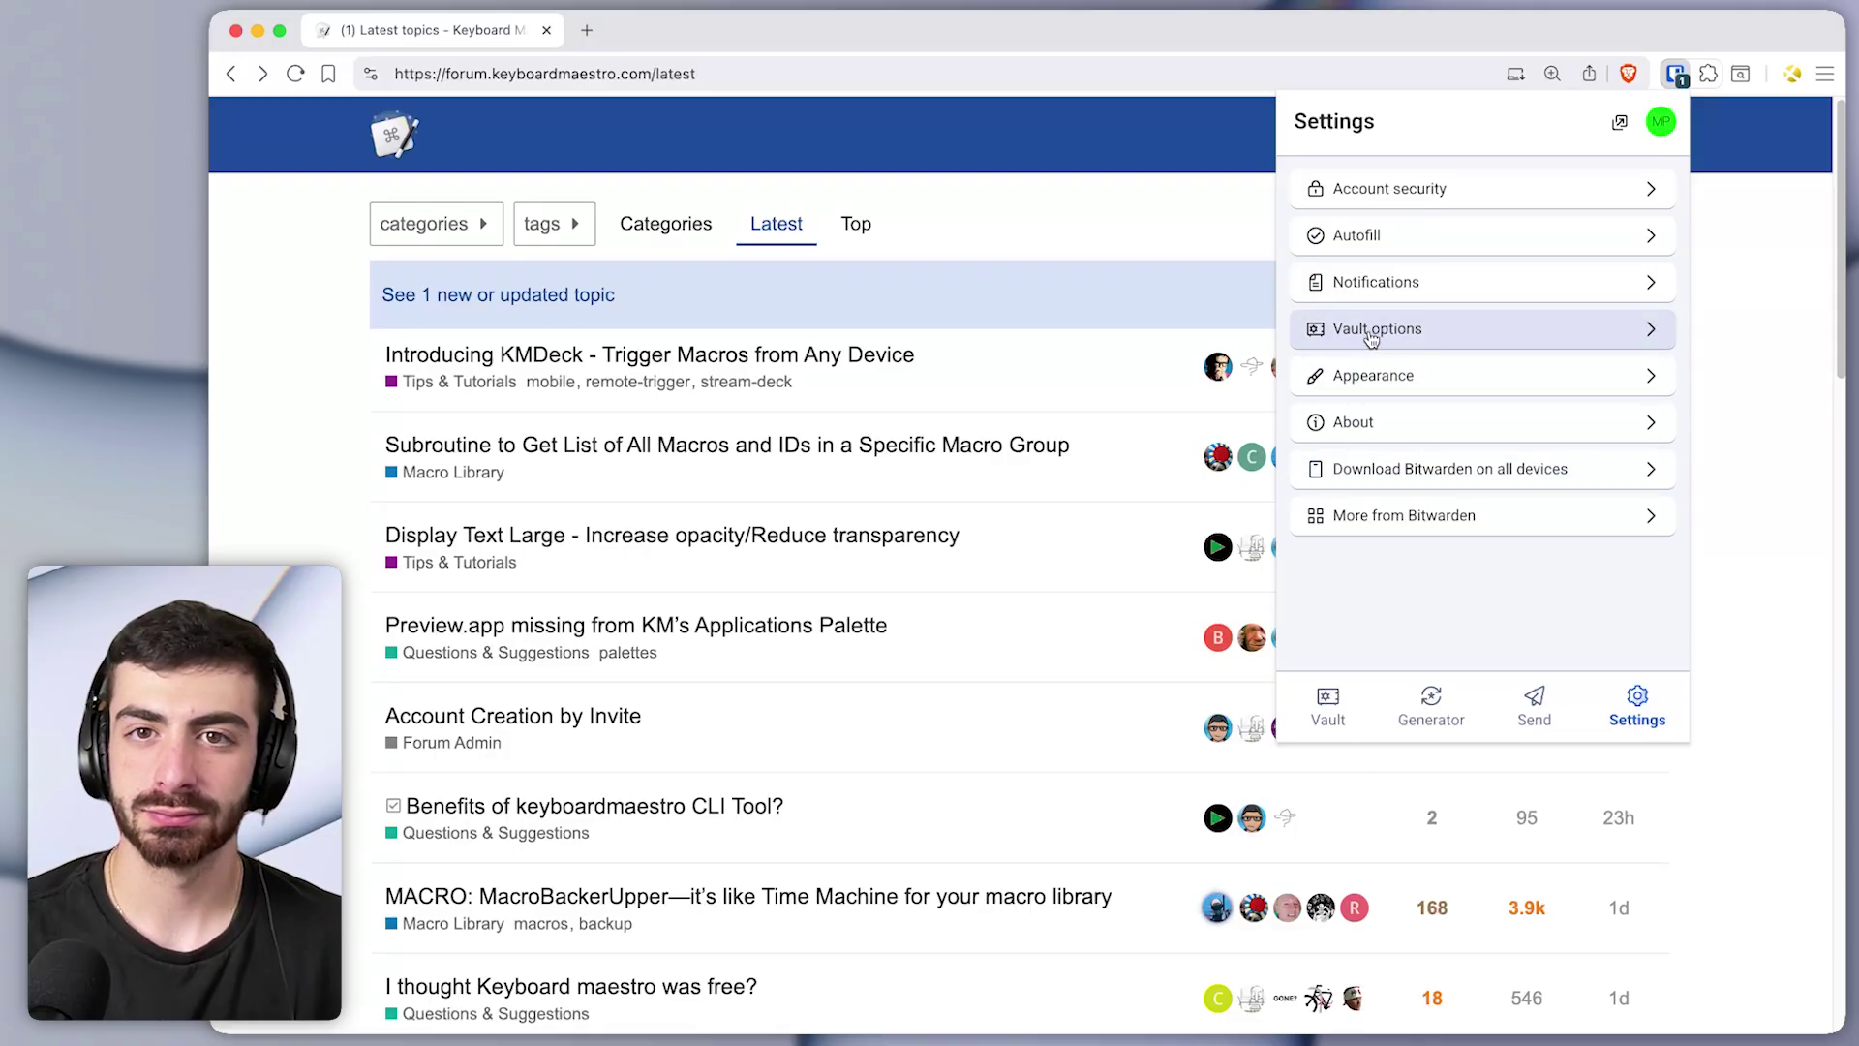
key(shift)
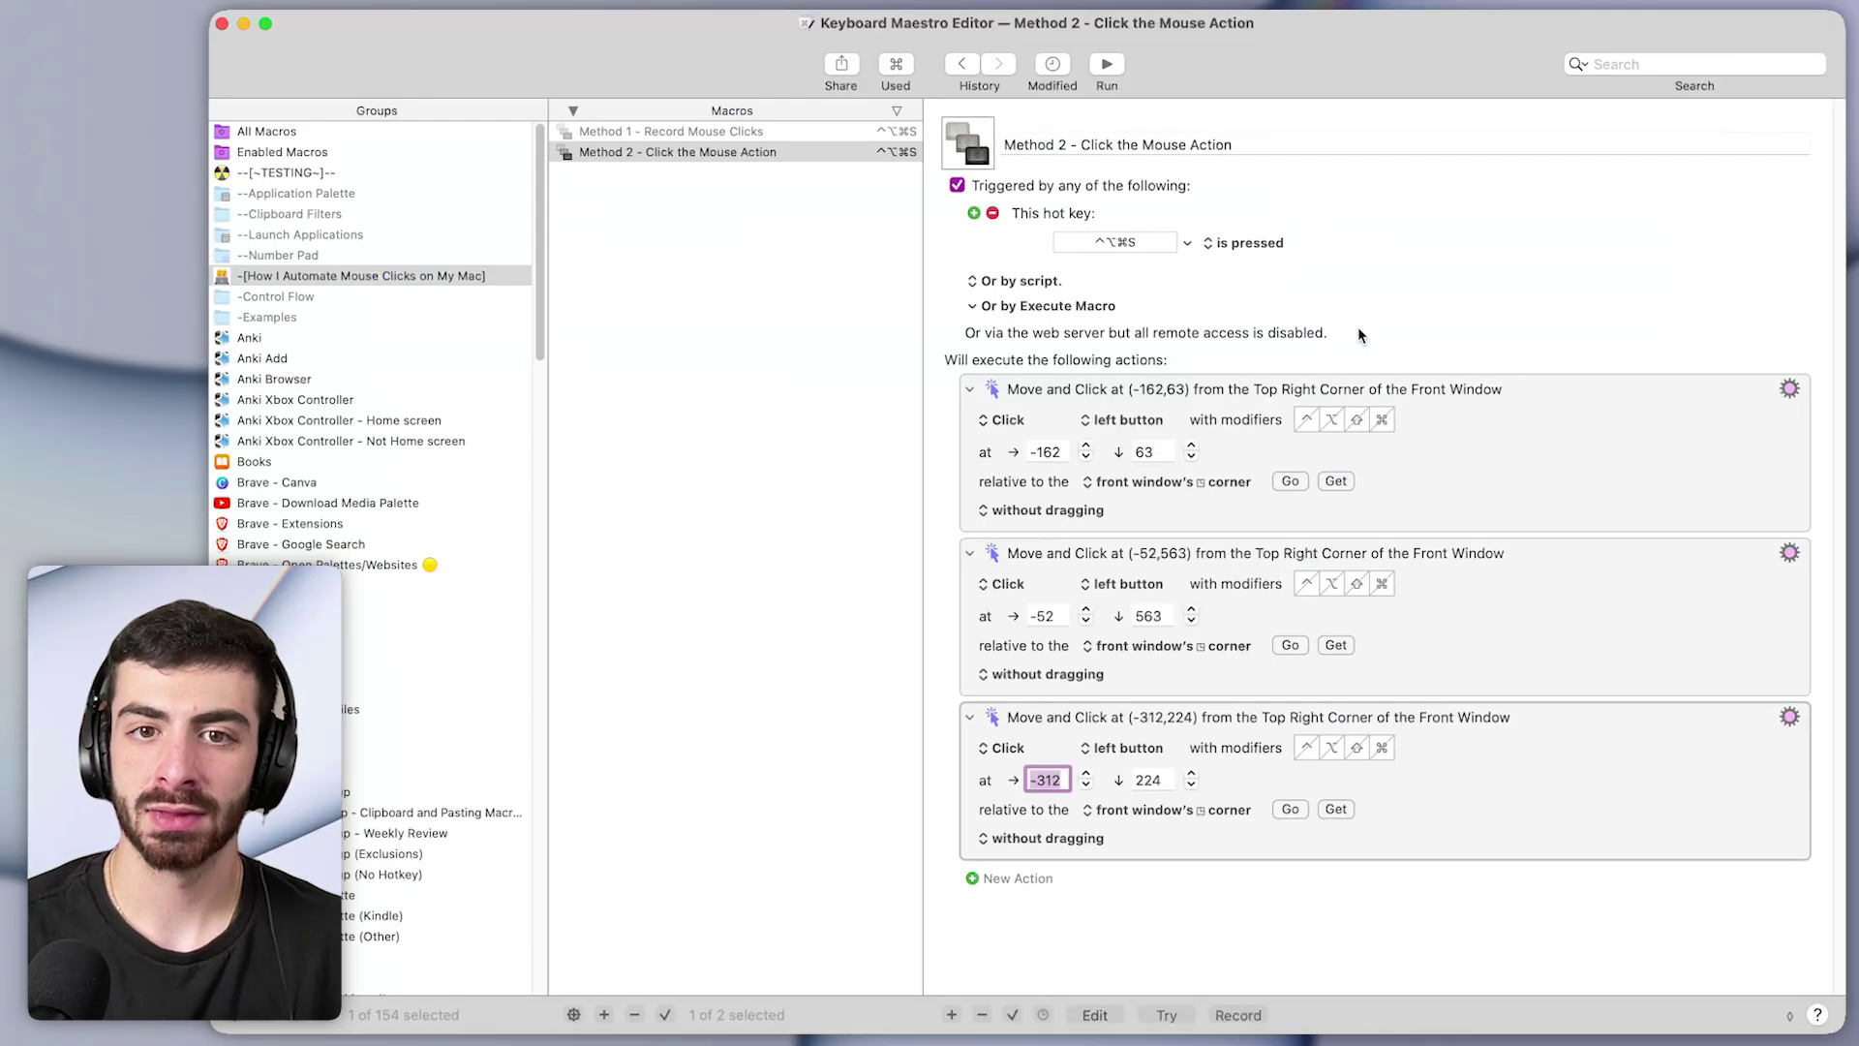
Add click actions for Export vault at (-316, 179), the File format field at (-306, 290) and its format option at (-311, 353)
drag(1466, 754, 1404, 877)
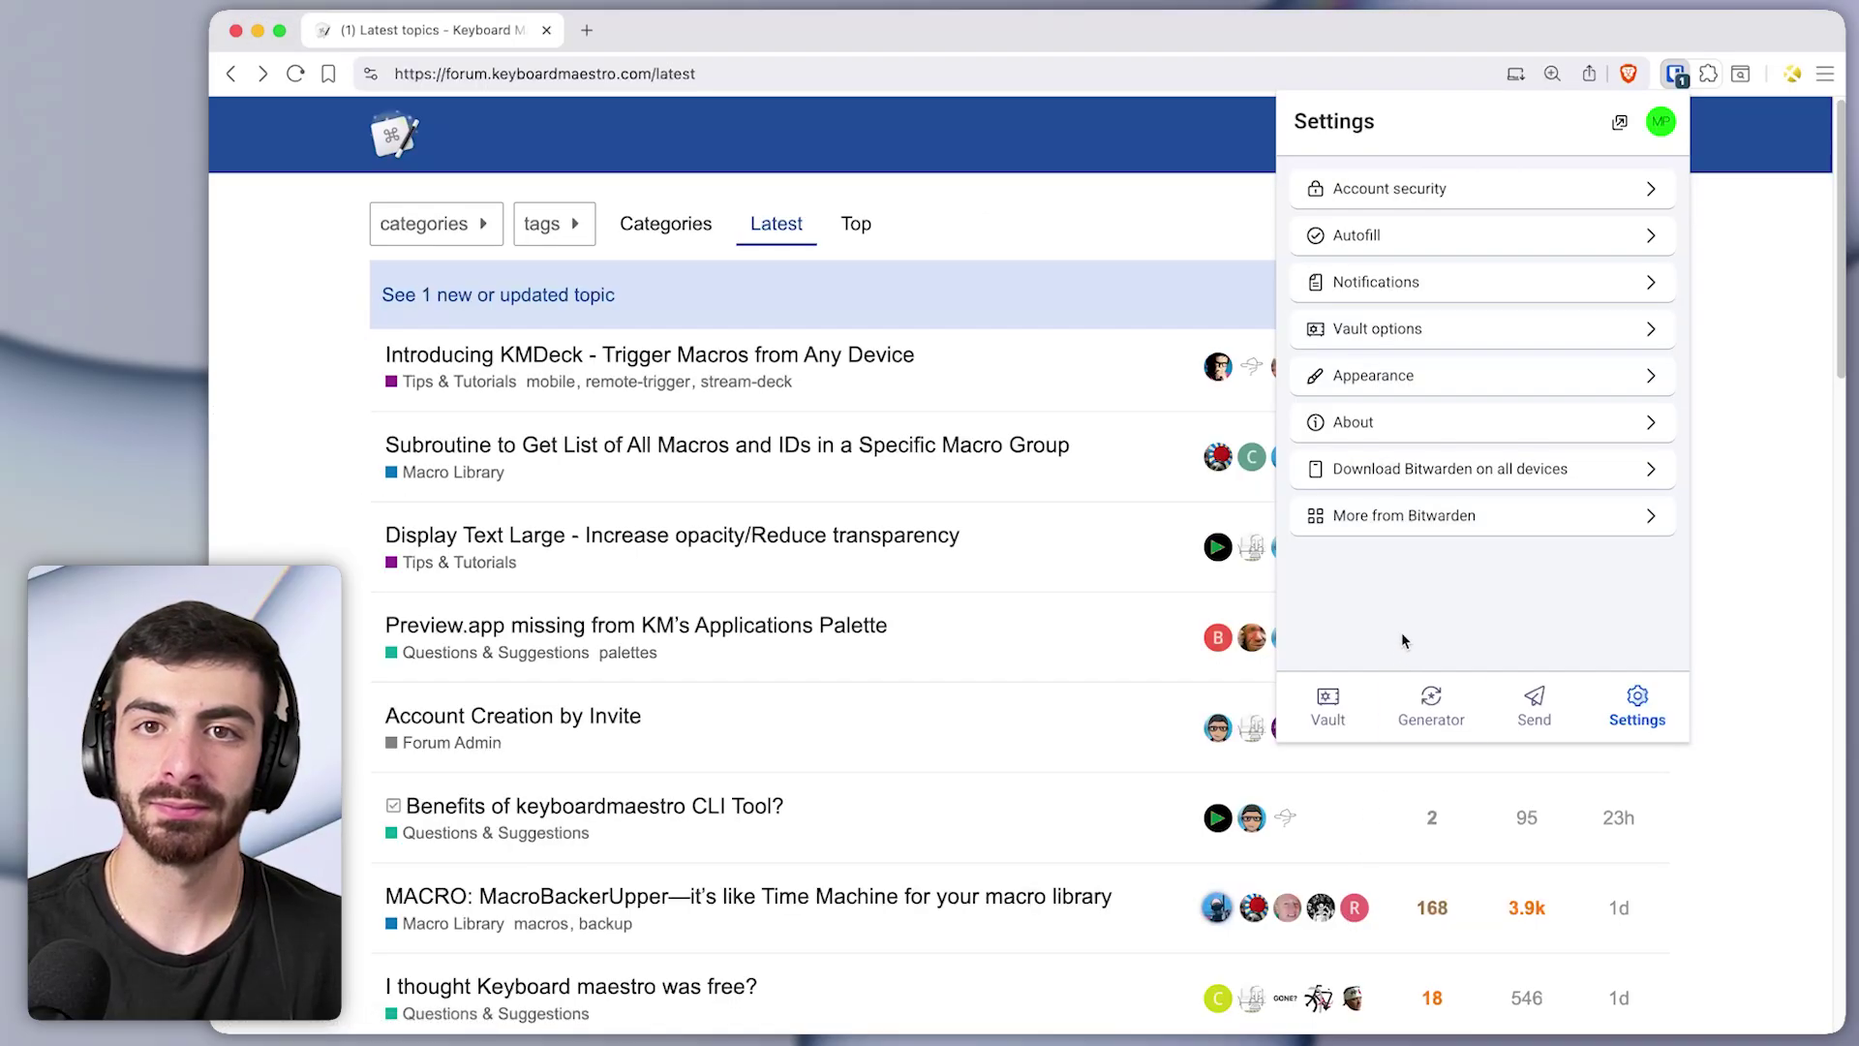
click(1394, 332)
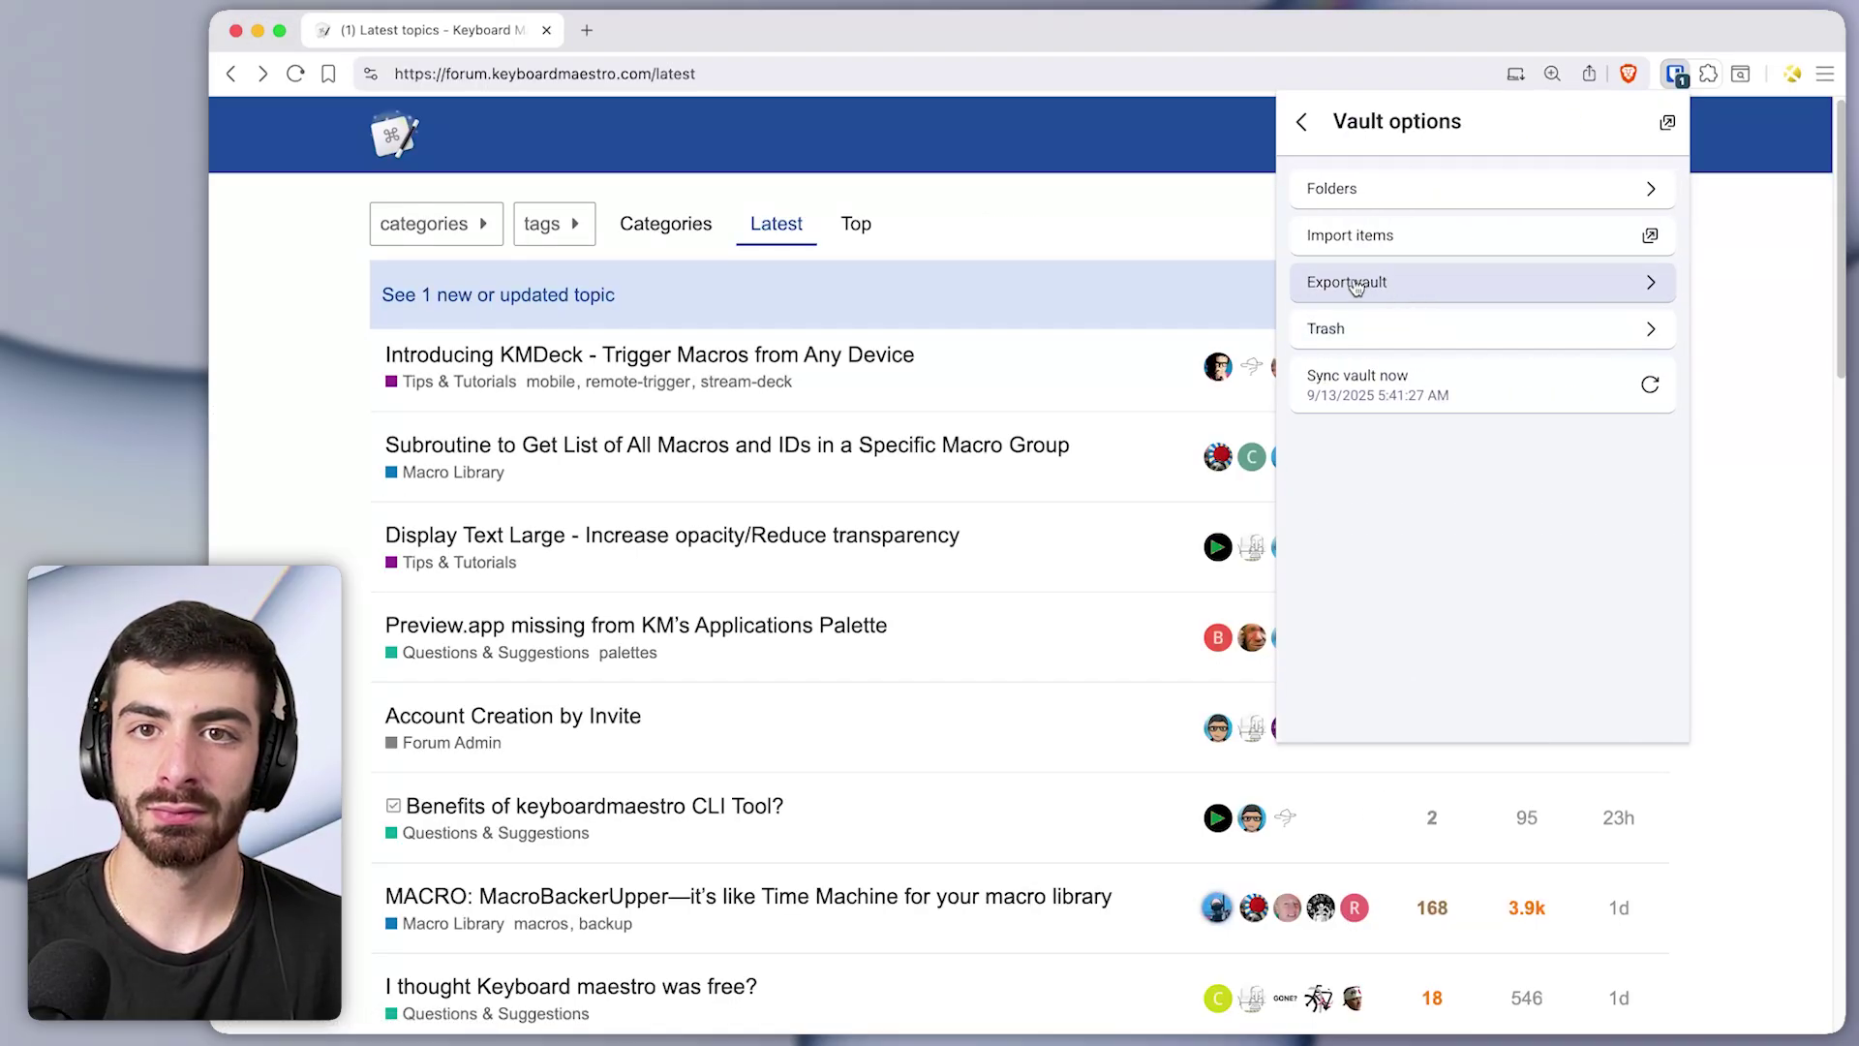
key(super+d)
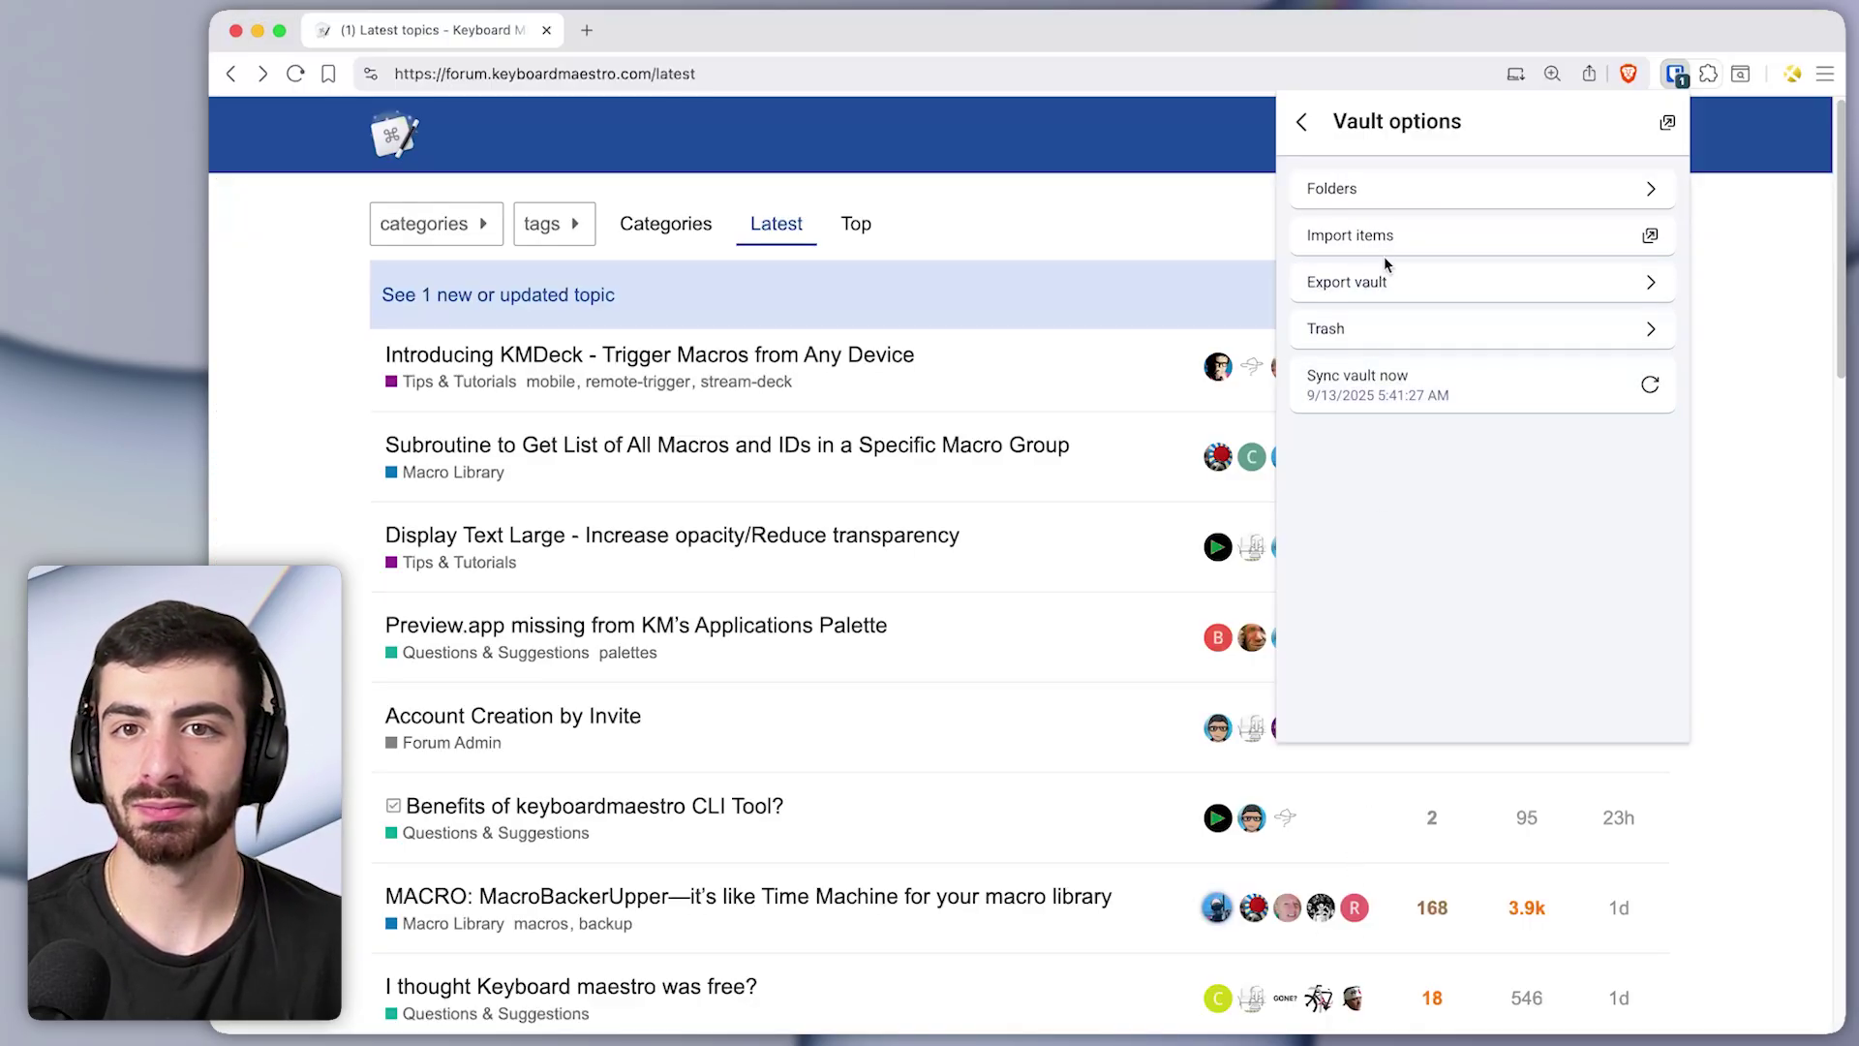
click(1376, 293)
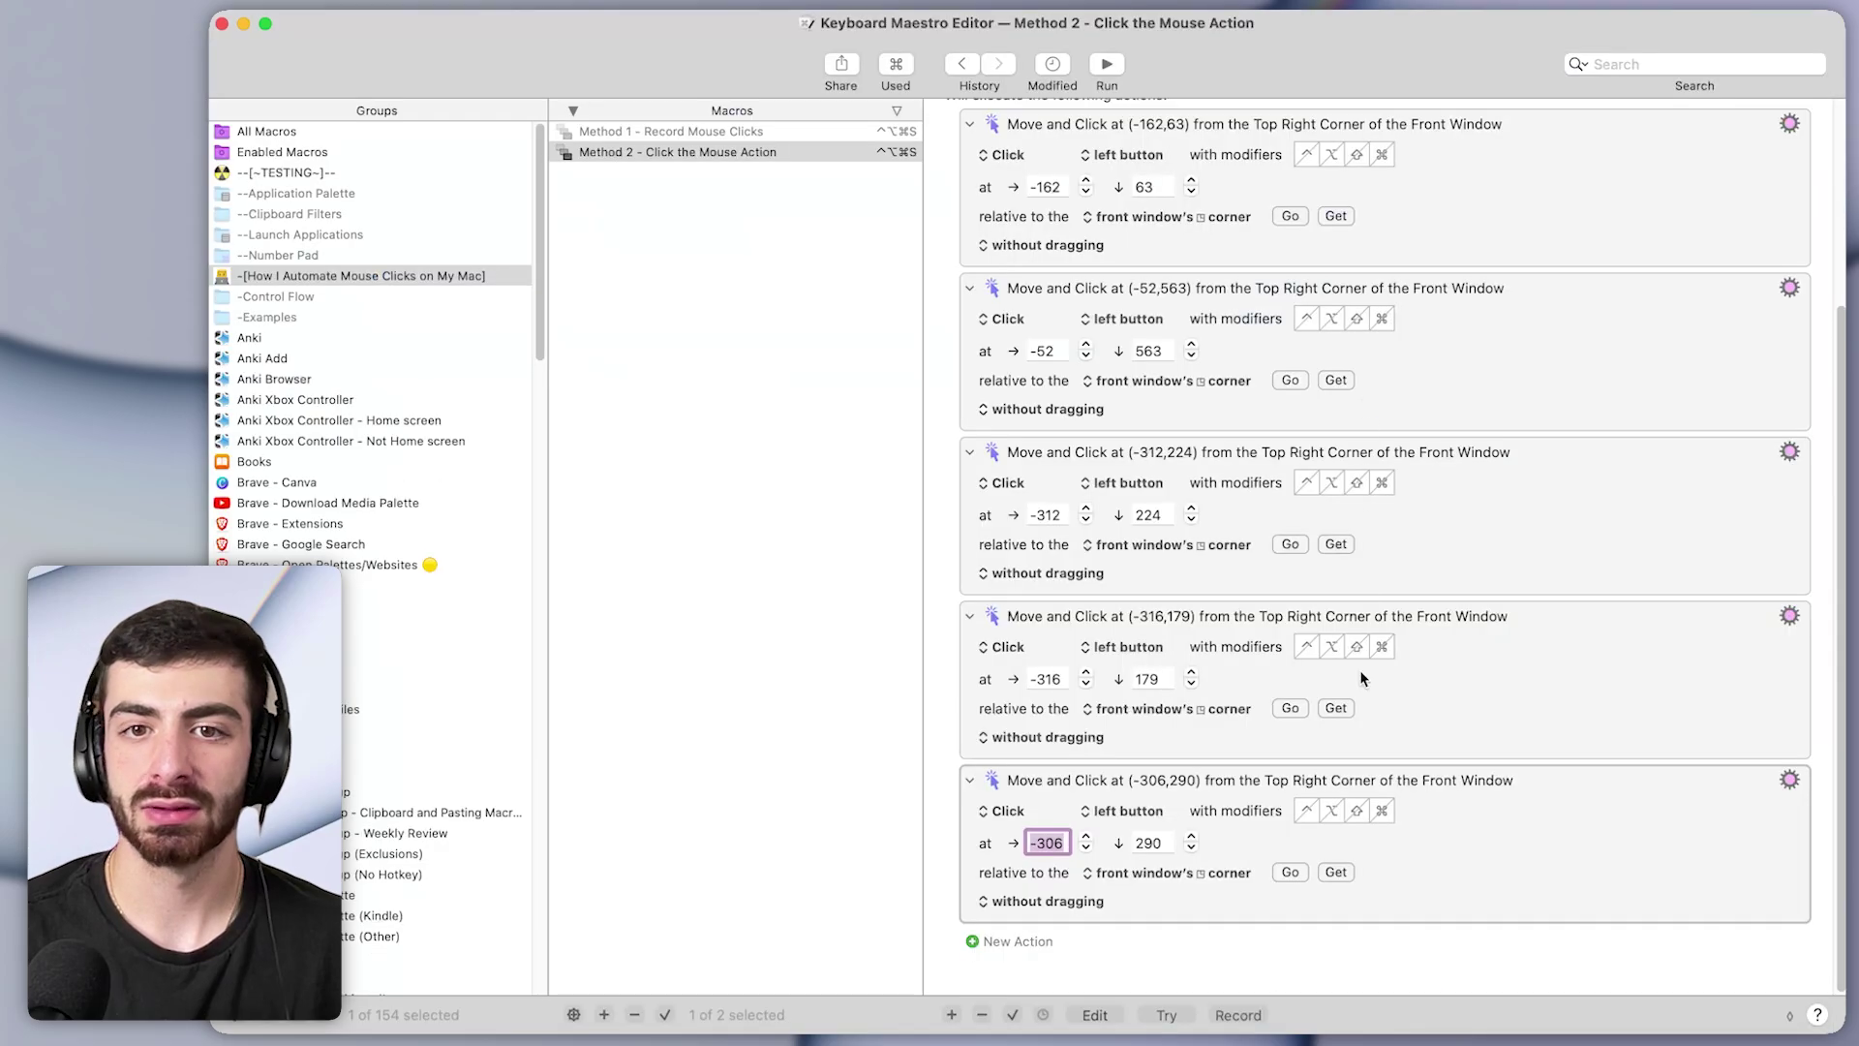
click(1336, 871)
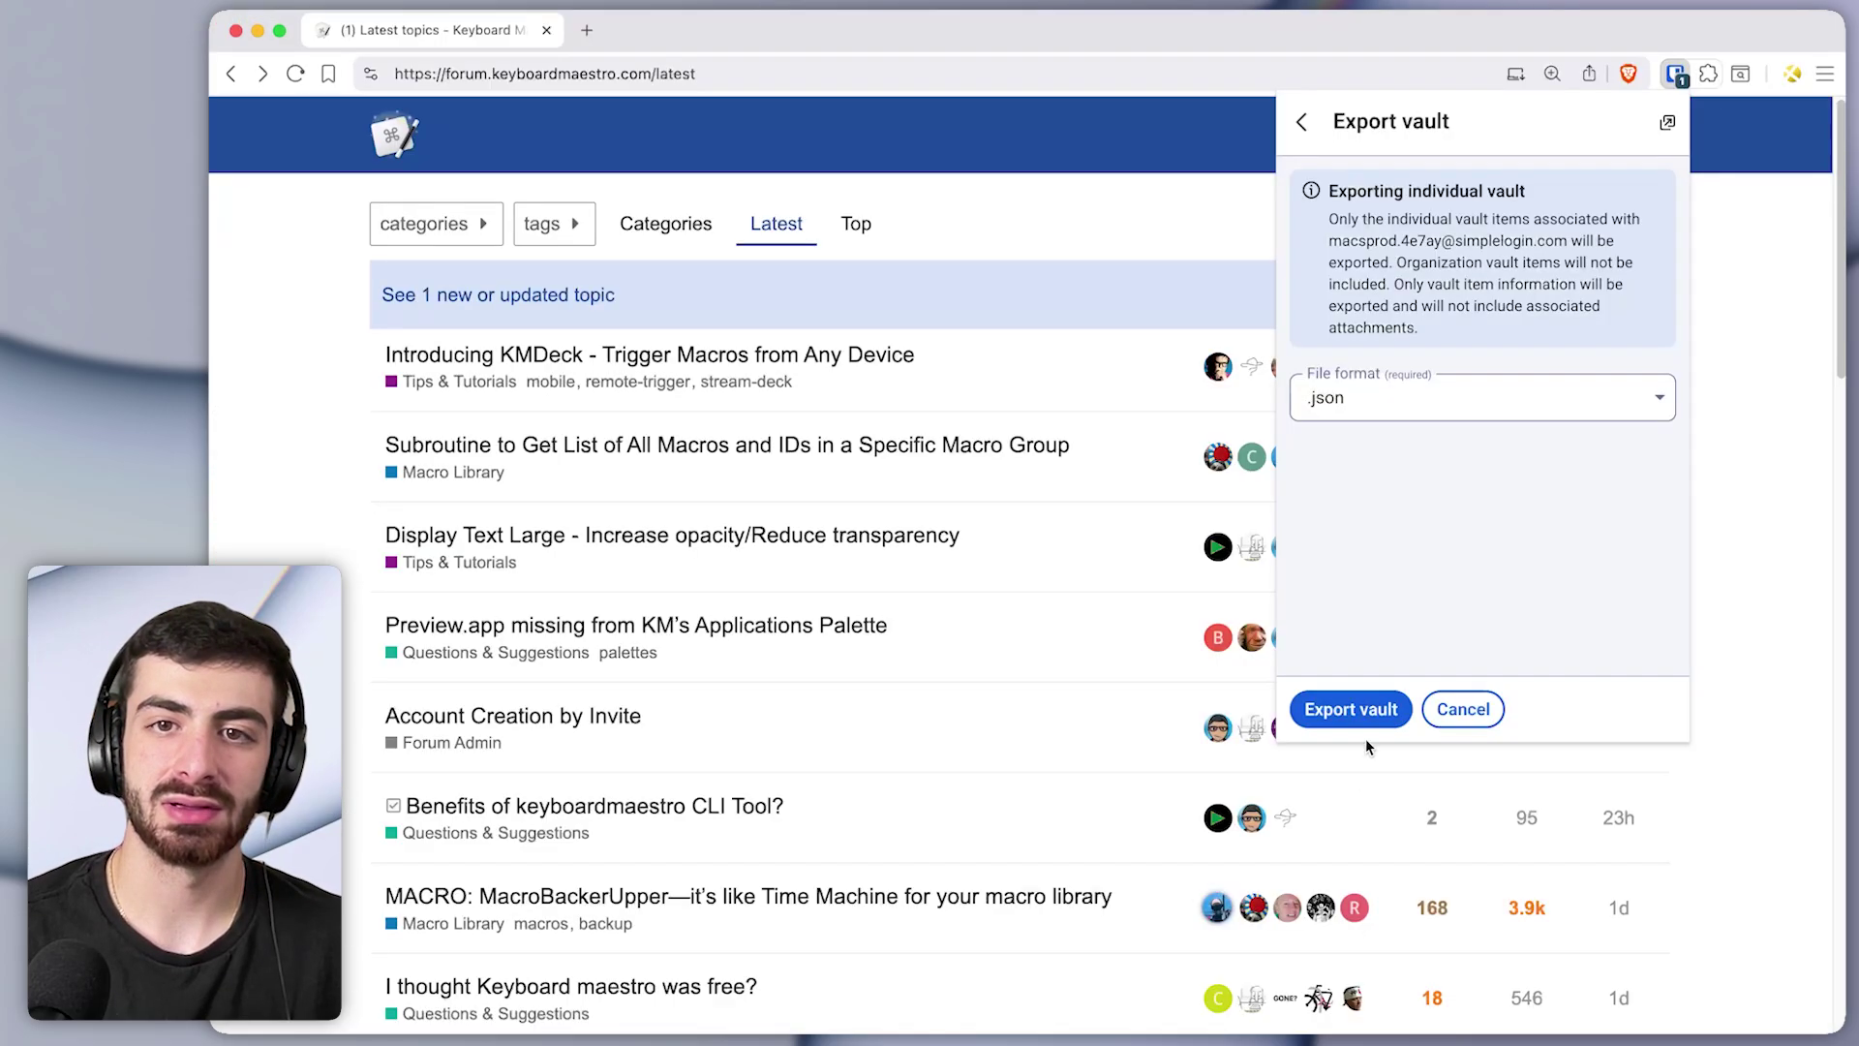
click(1375, 415)
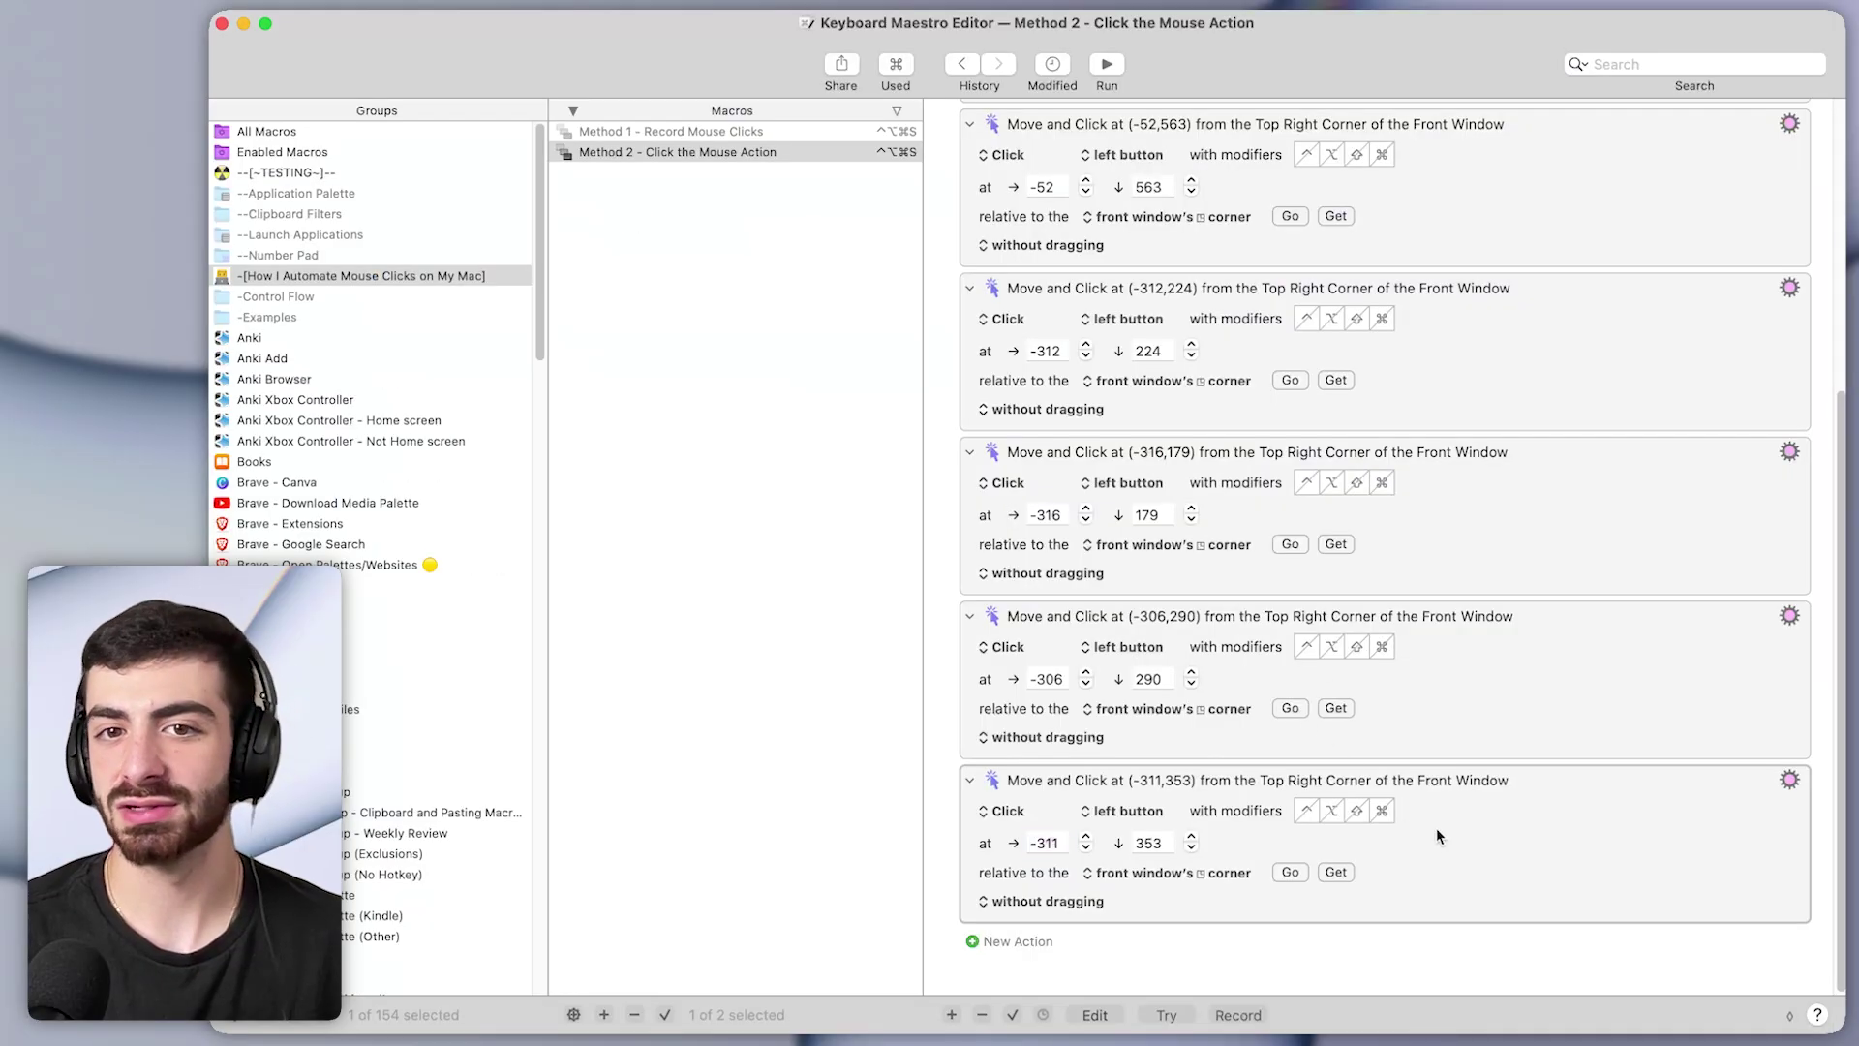
Review all Move and Click actions of the Method 2 macro, from the last one back up to the first
click(1437, 828)
key(cmd+a)
scroll(1462, 580, down, 5)
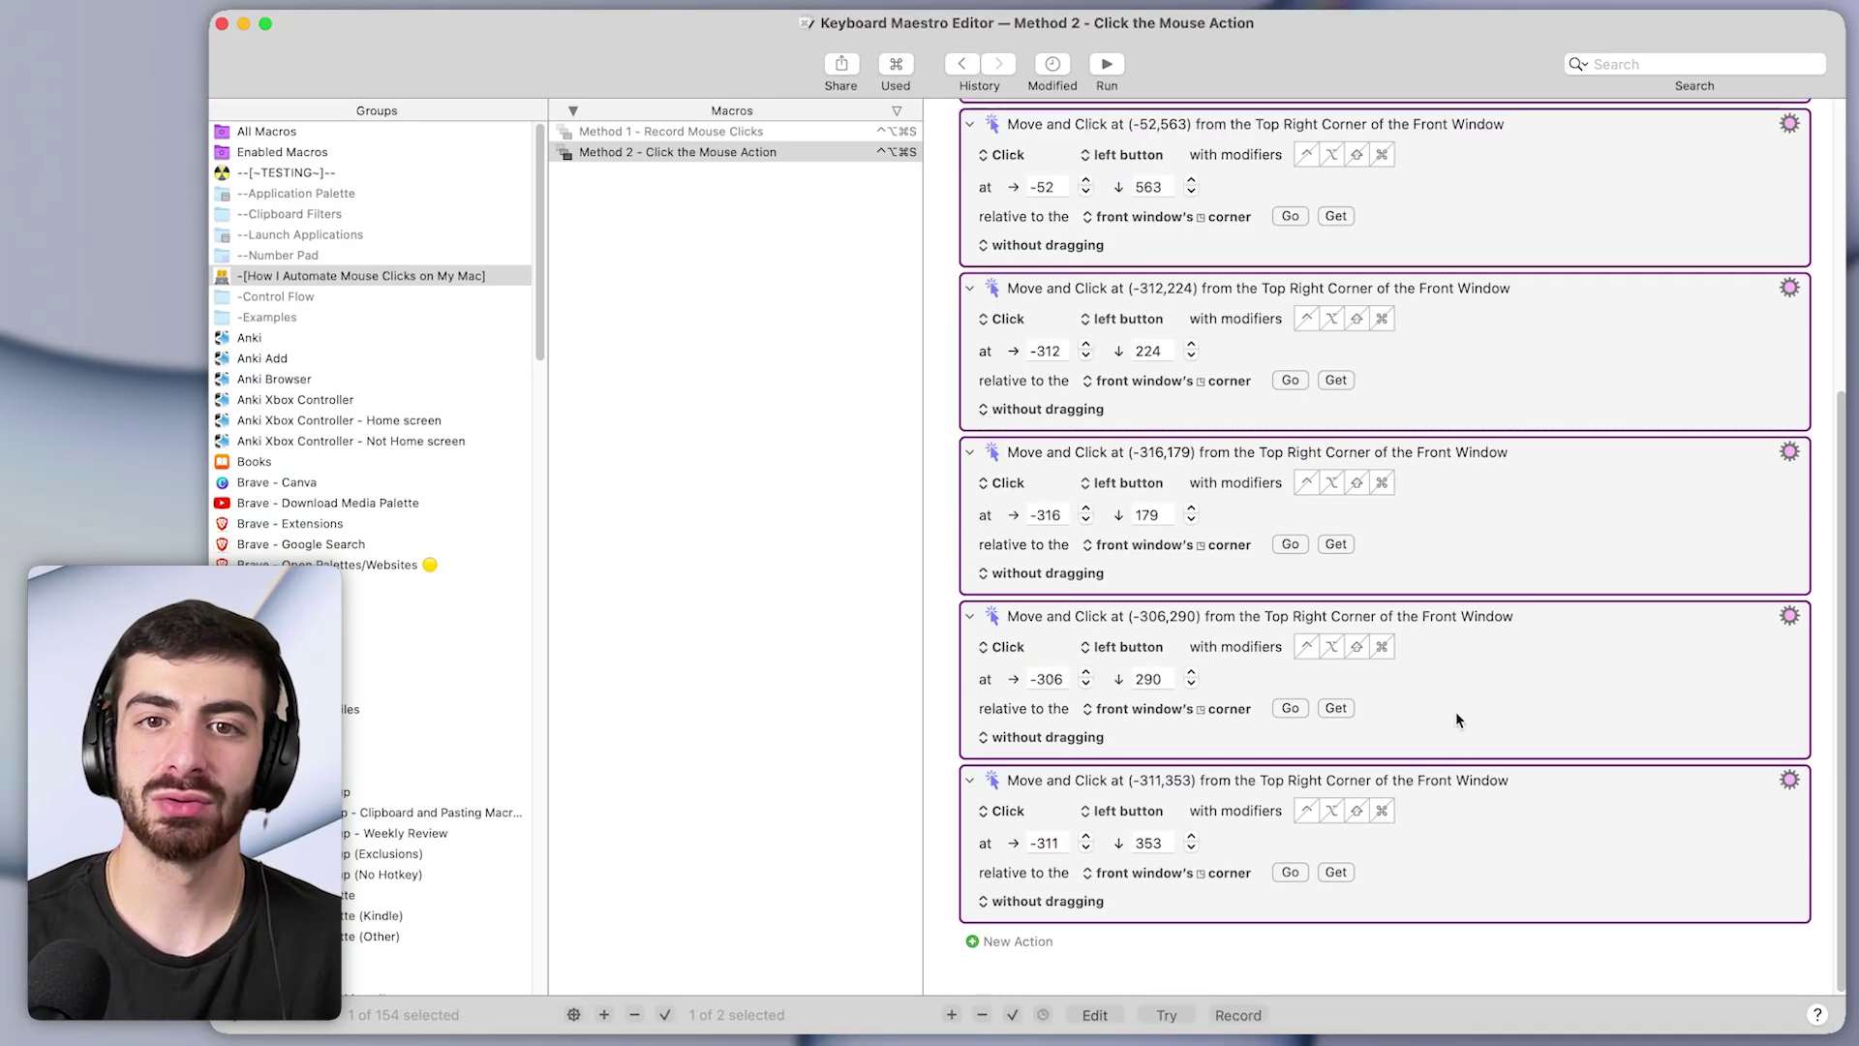
click(1466, 757)
scroll(1404, 716, up, 5)
scroll(1020, 401, up, 1)
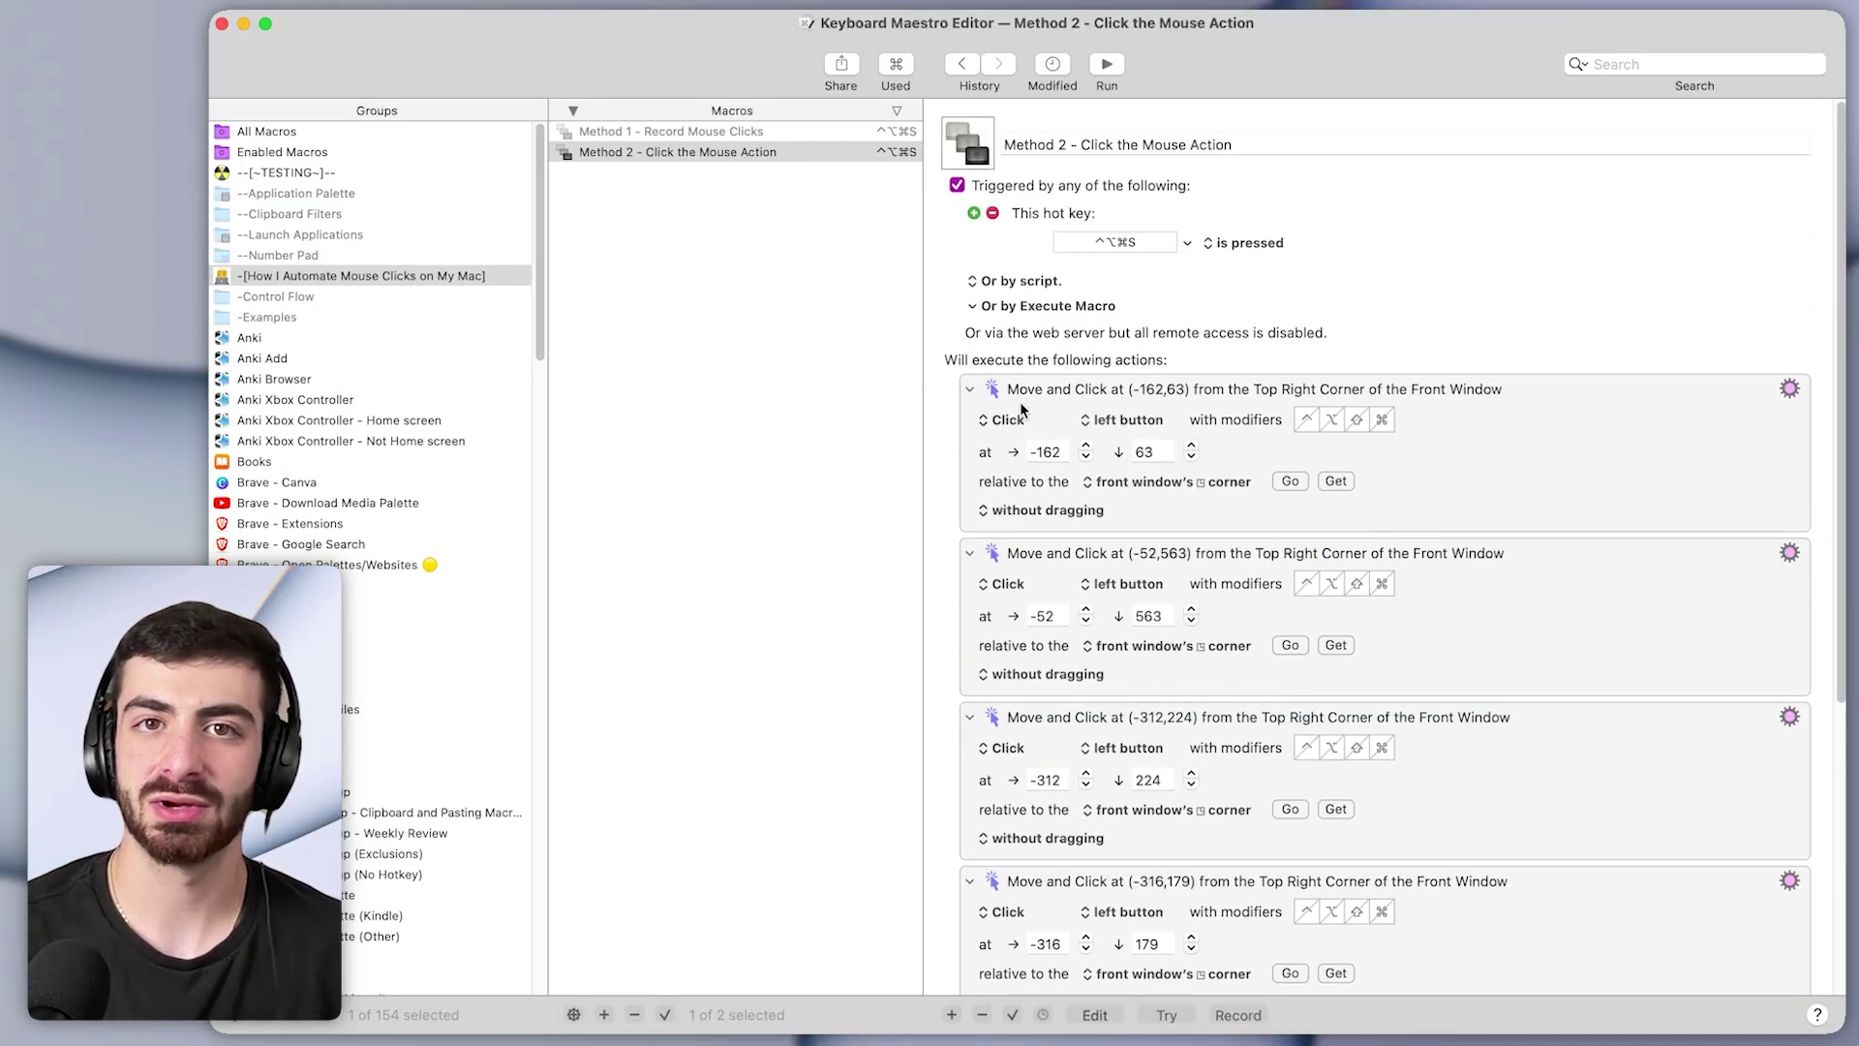
Copy the 0.2-second Between Actions delay action from the Method 1 macro to the top of the Method 2 macro's actions
click(709, 133)
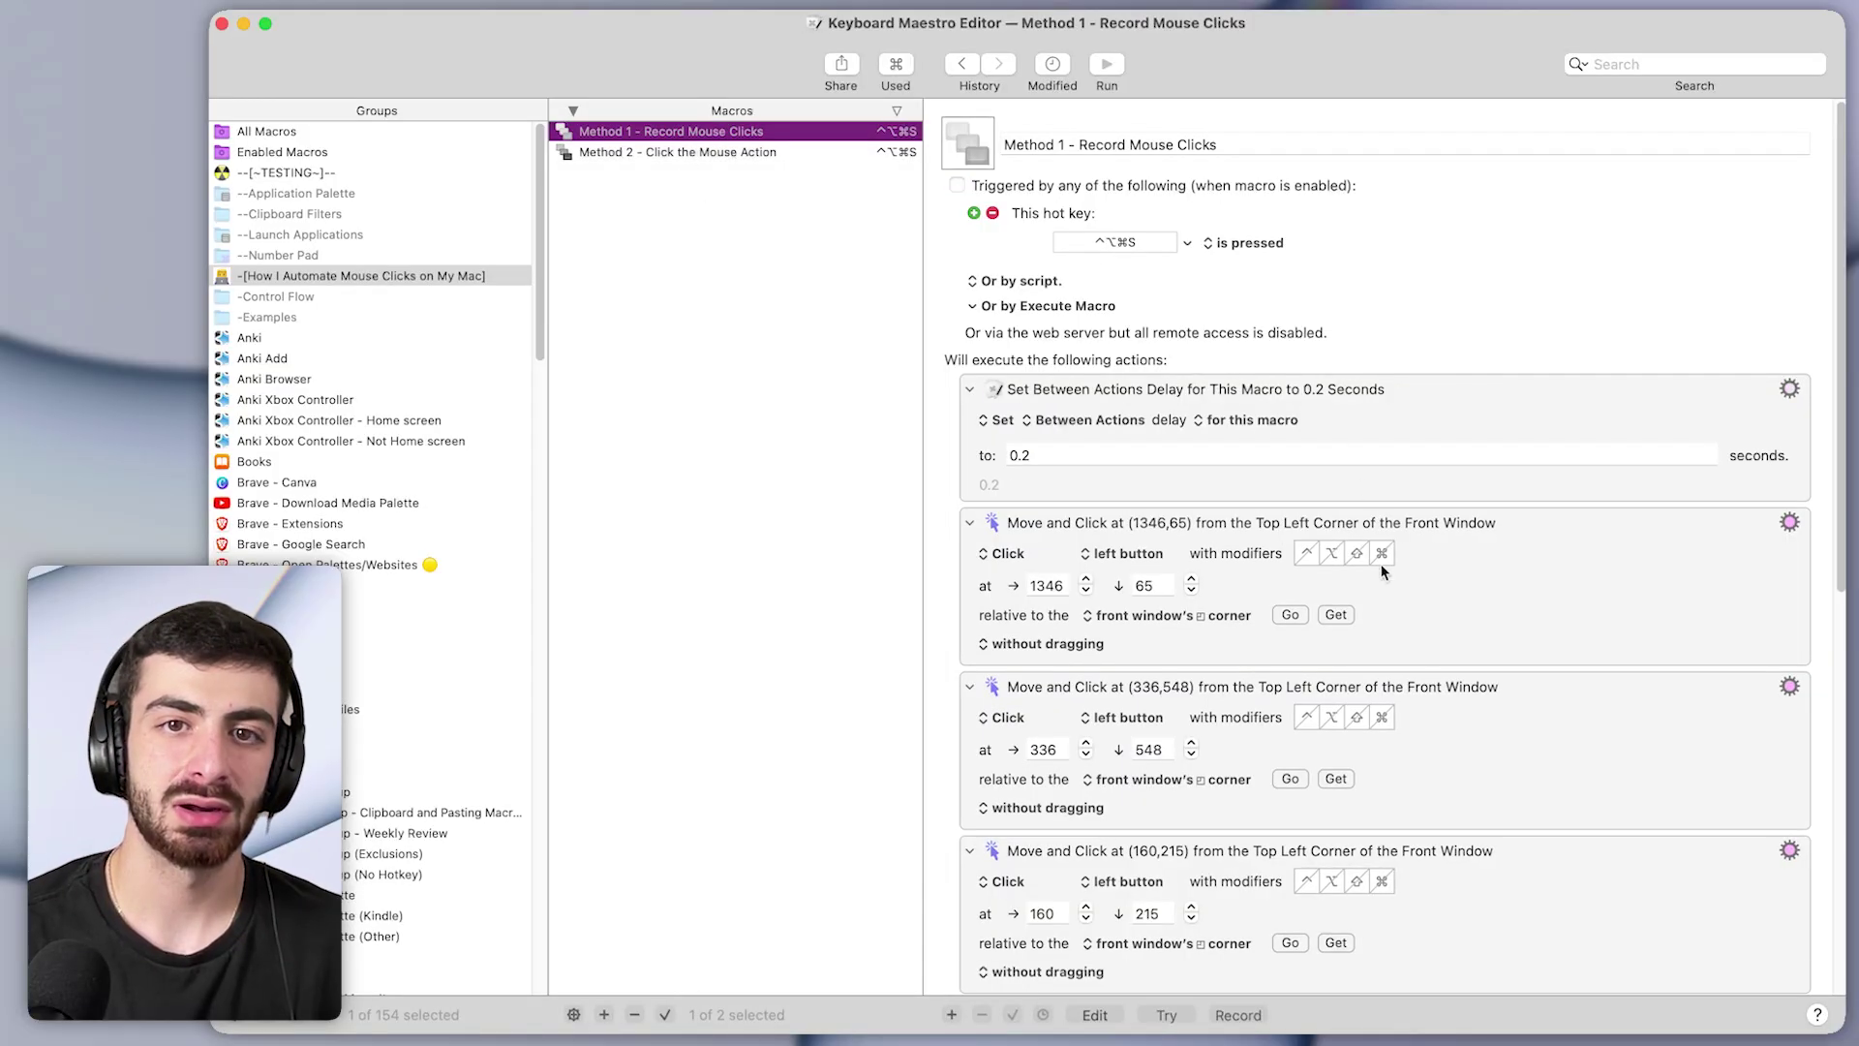
click(1524, 403)
drag(777, 149, 1472, 439)
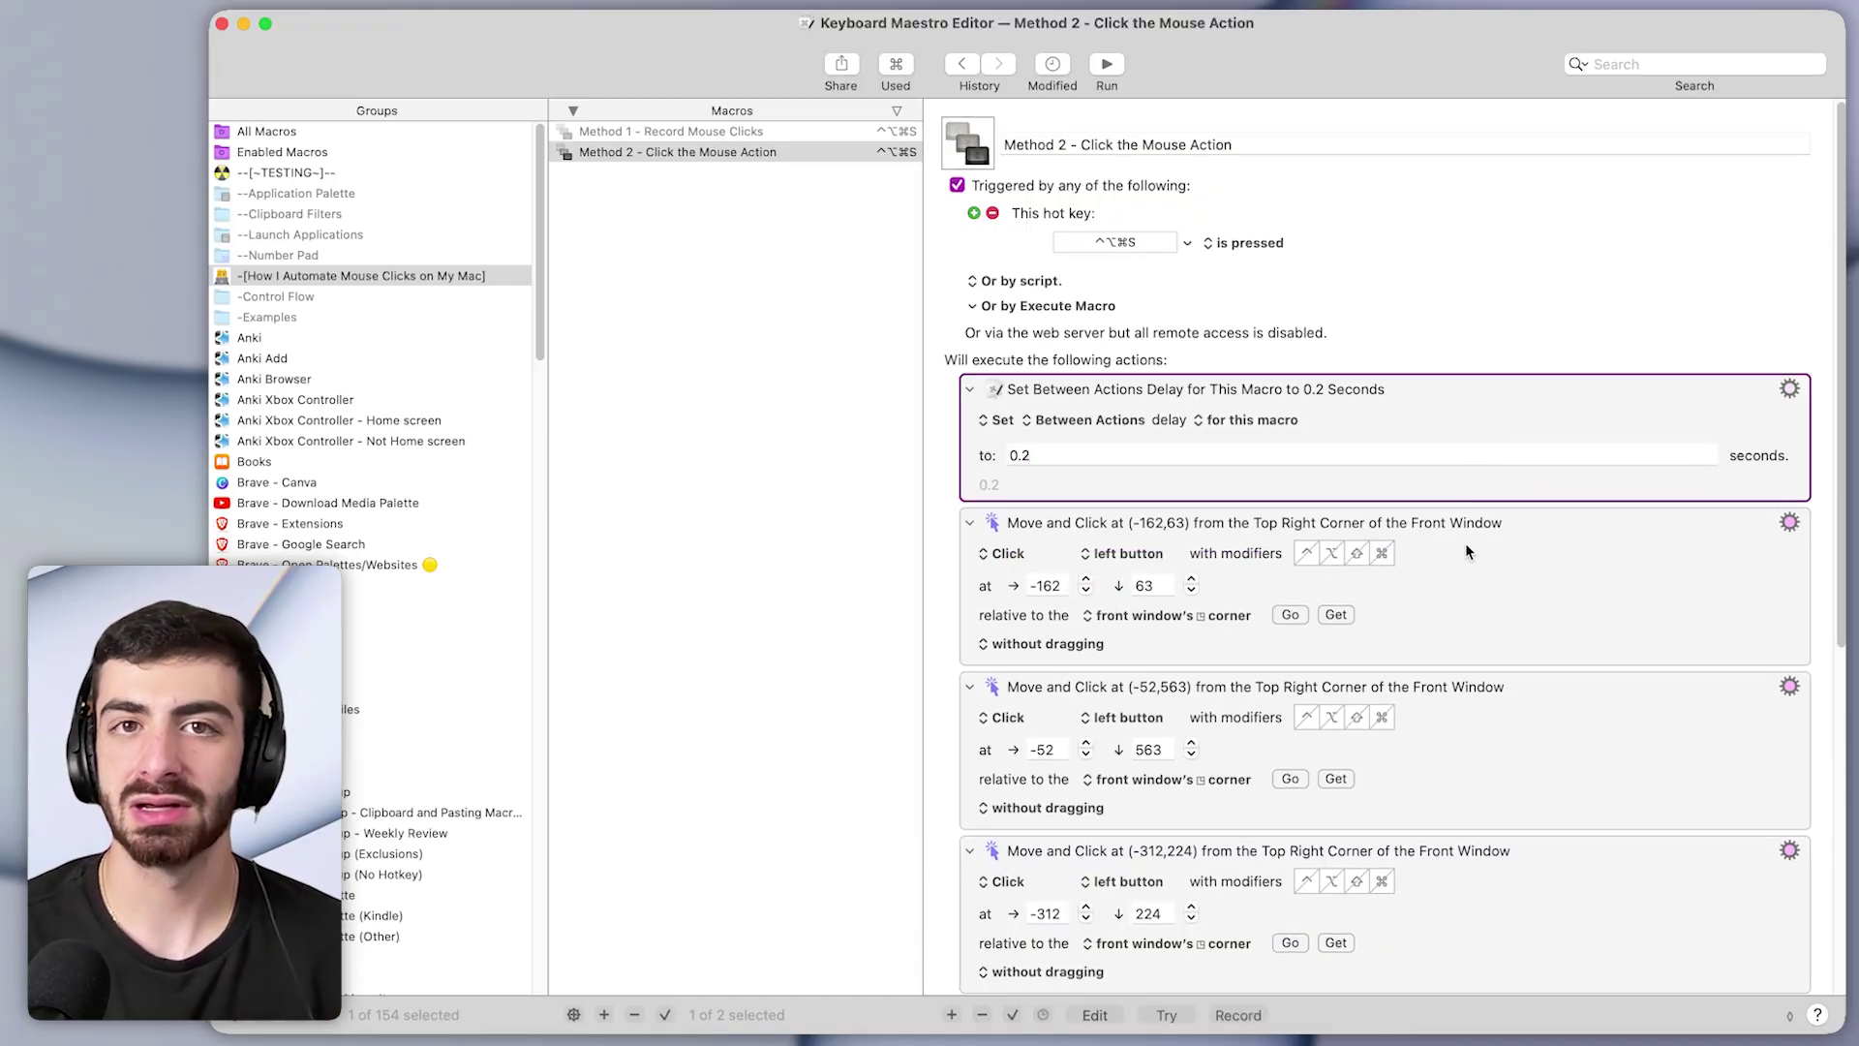
scroll(1469, 581, down, 5)
click(1500, 790)
scroll(1485, 780, up, 2)
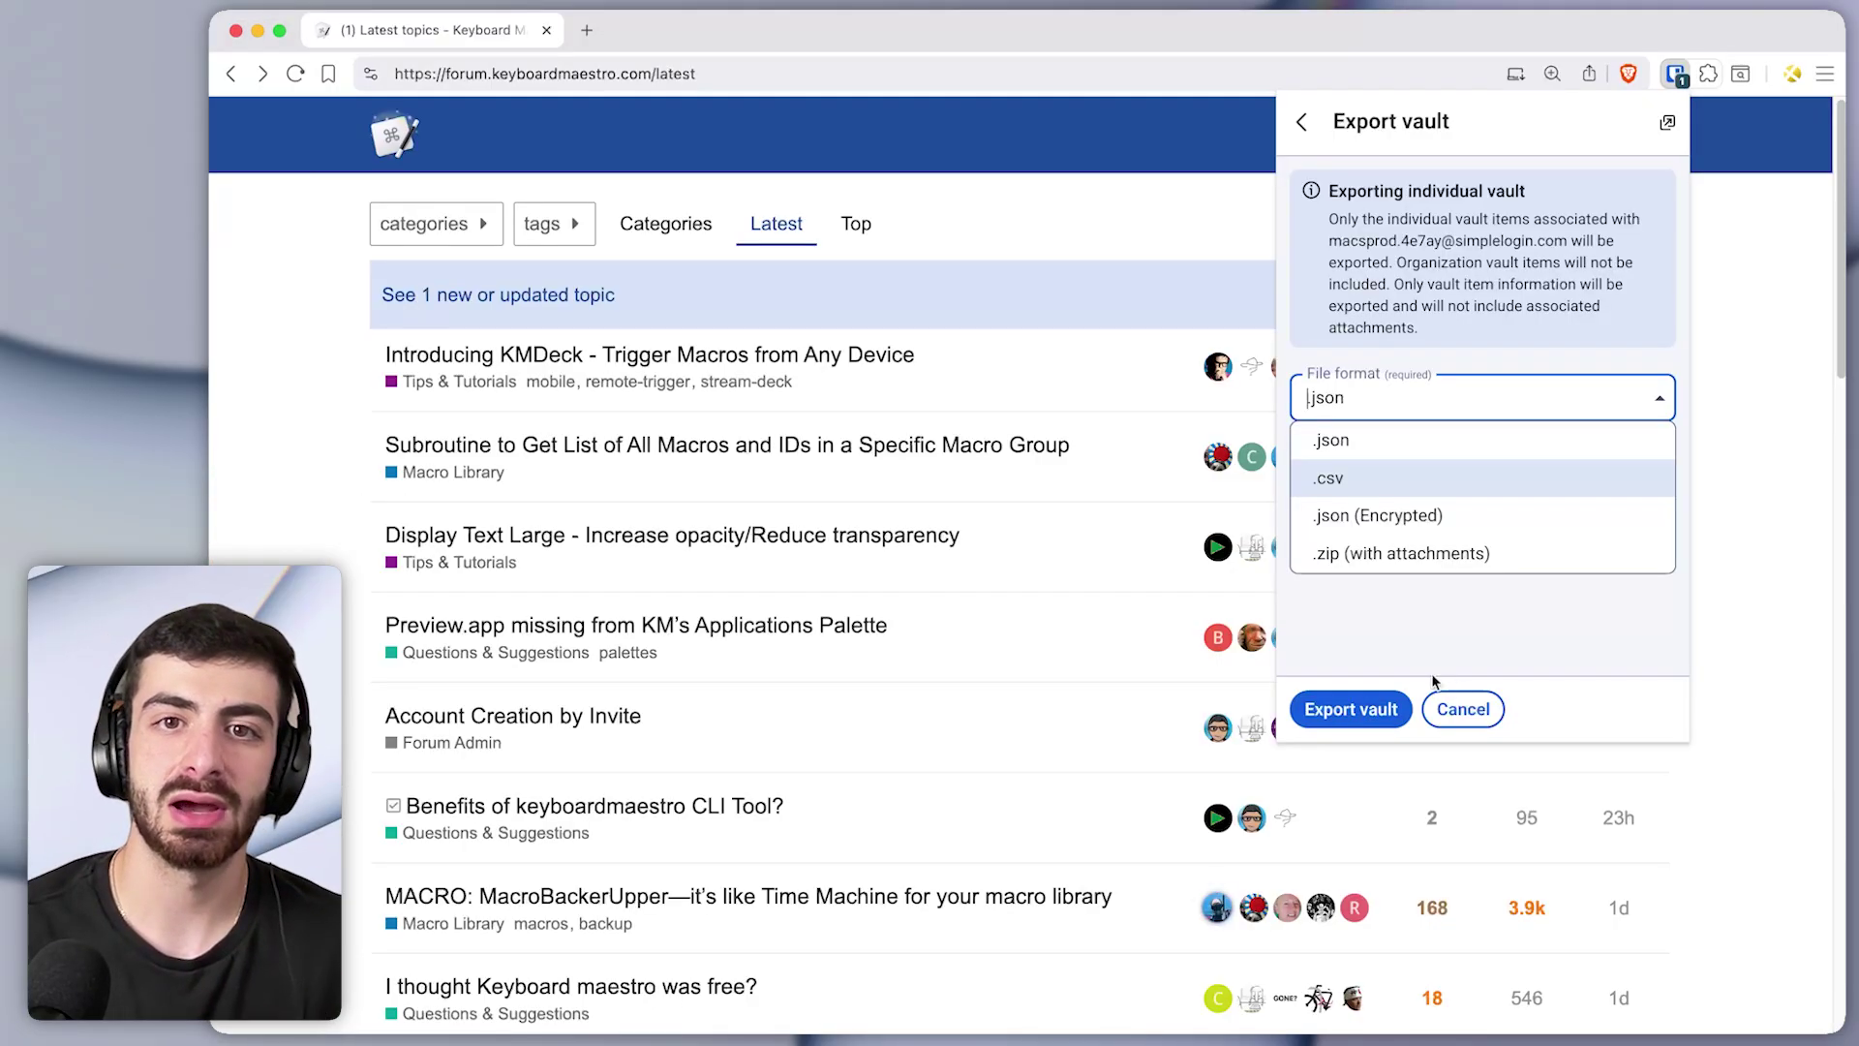
Return Bitwarden from Export vault to its Vault page and run the Method 2 macro through to the export page
click(1460, 709)
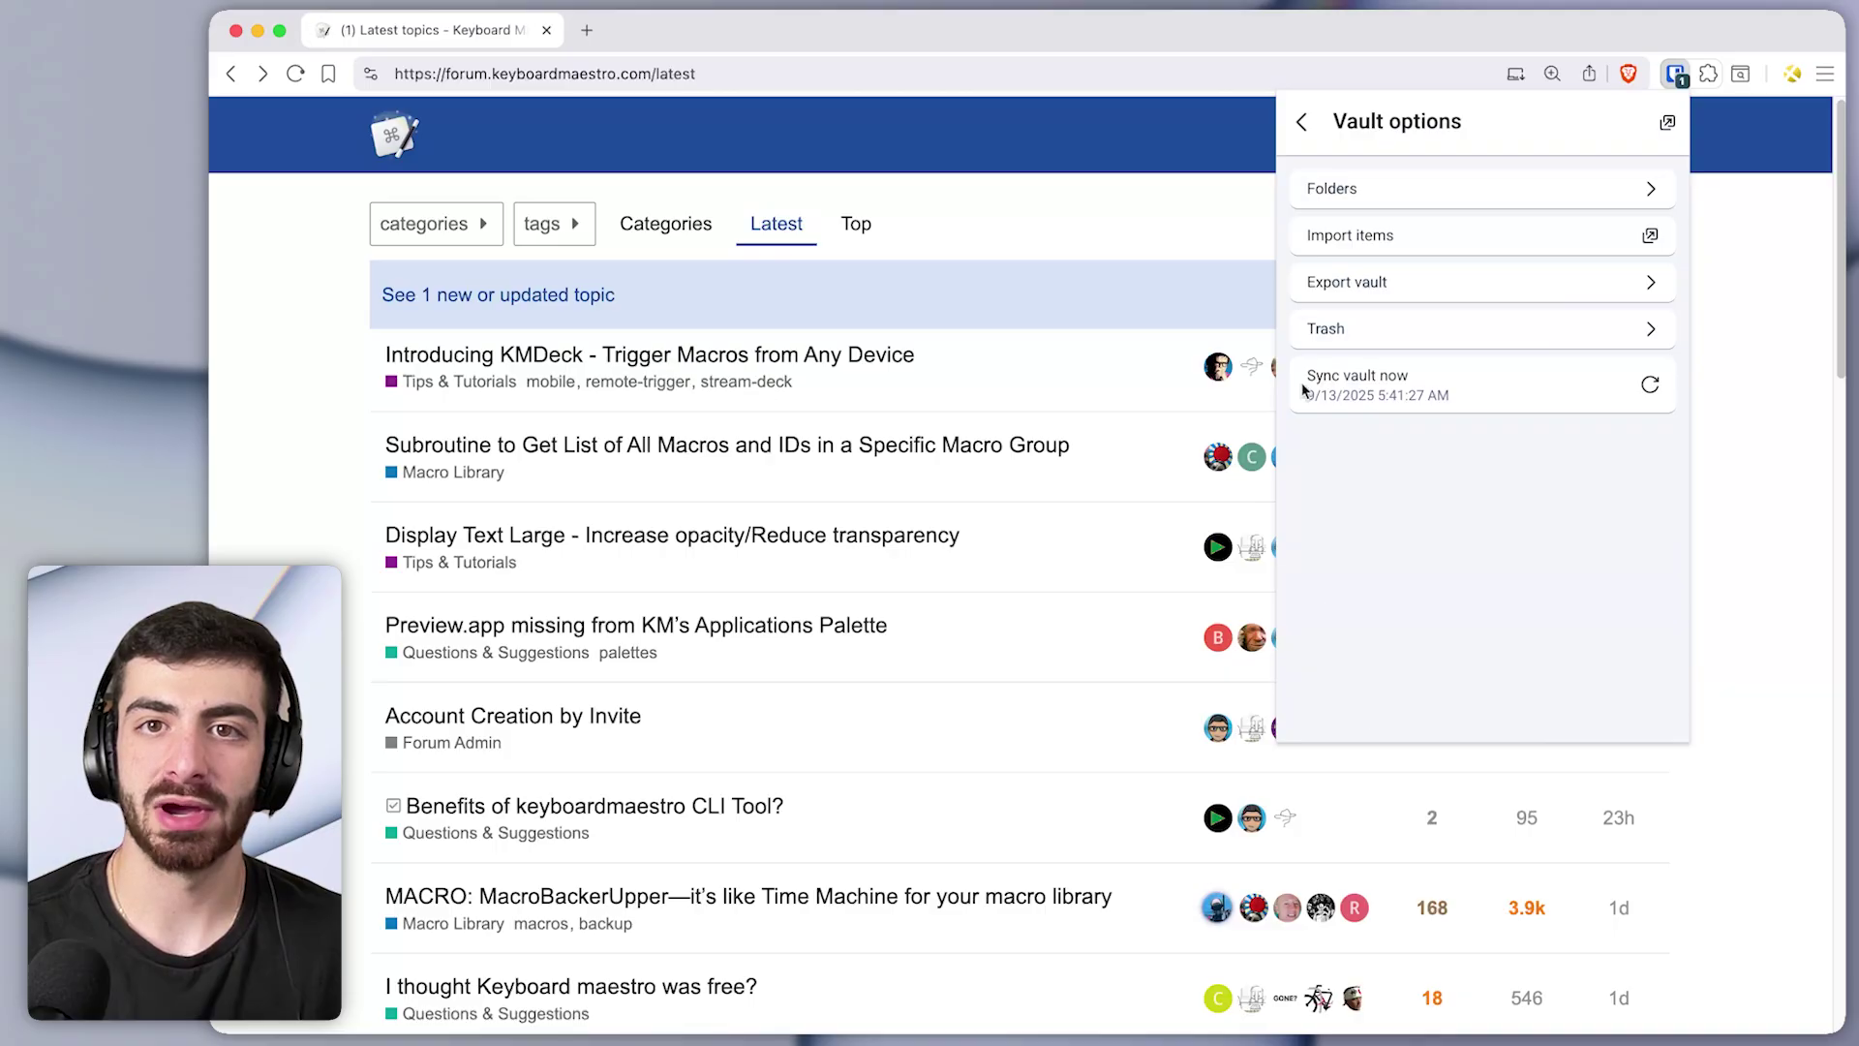
click(1302, 121)
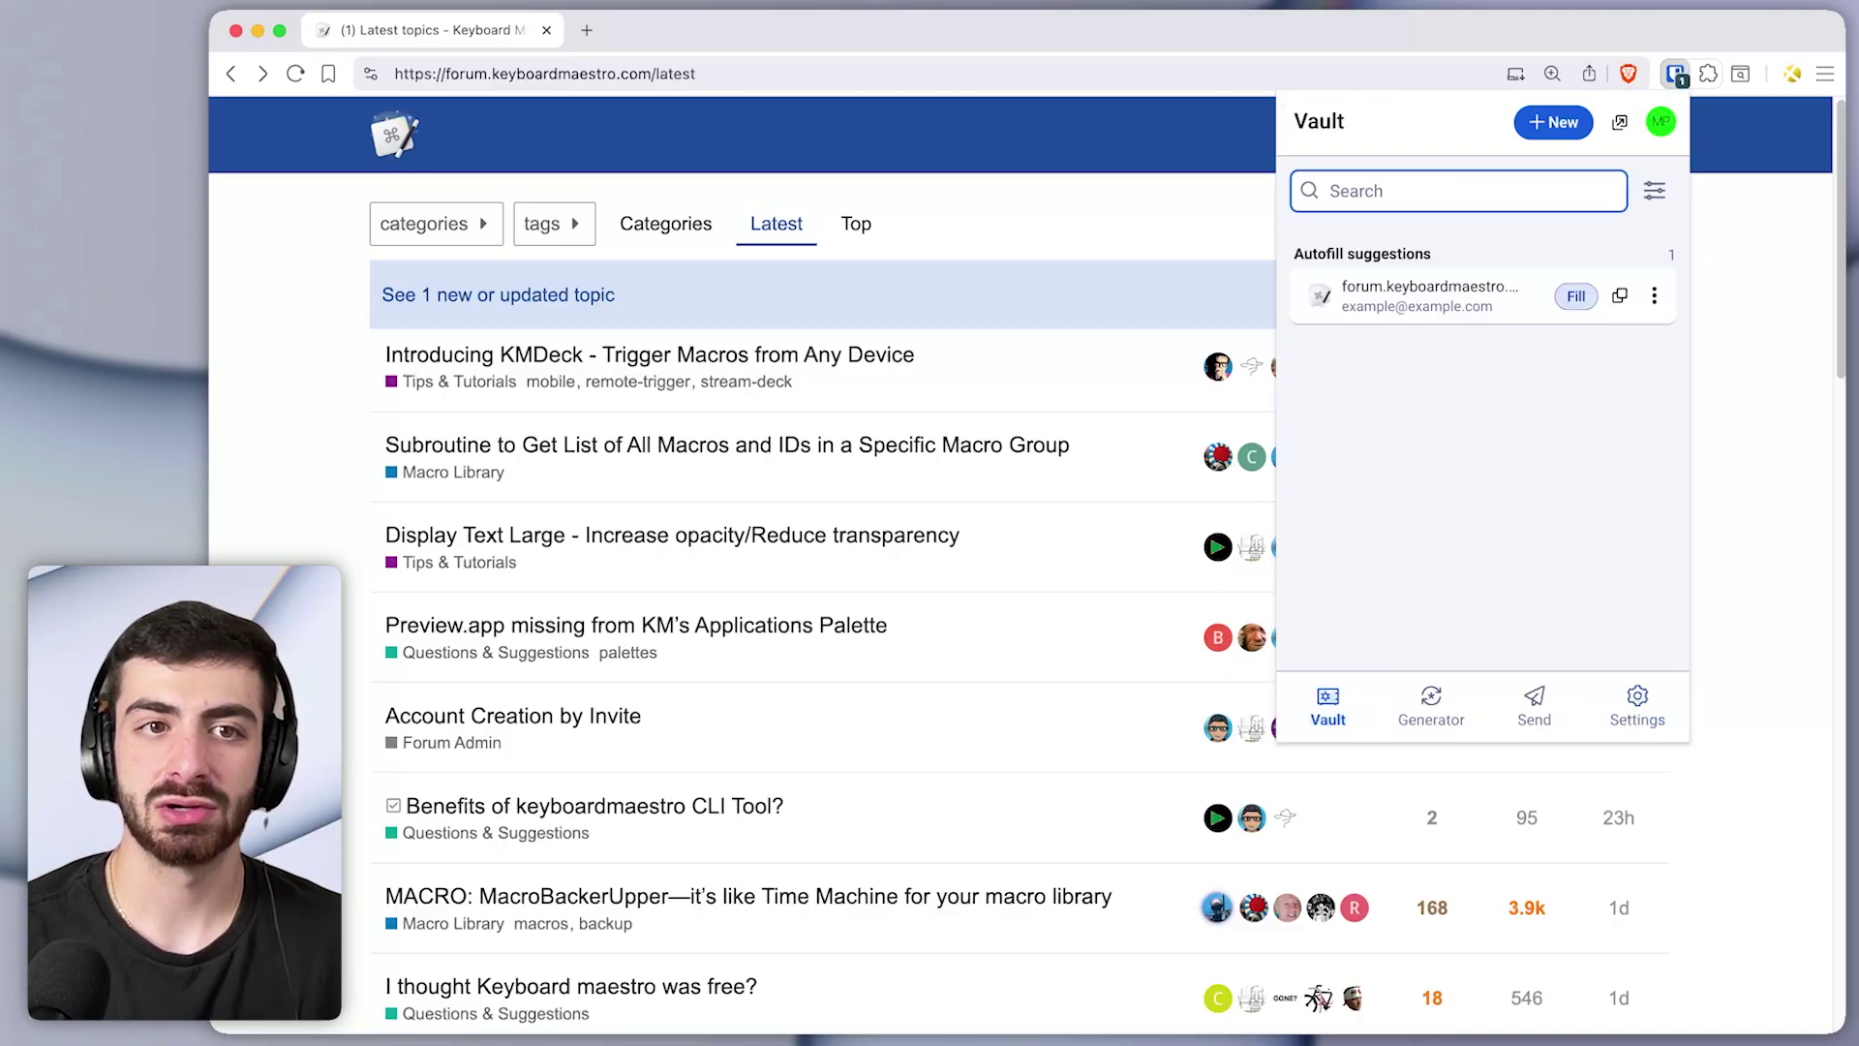
click(1638, 703)
click(1377, 328)
click(1356, 281)
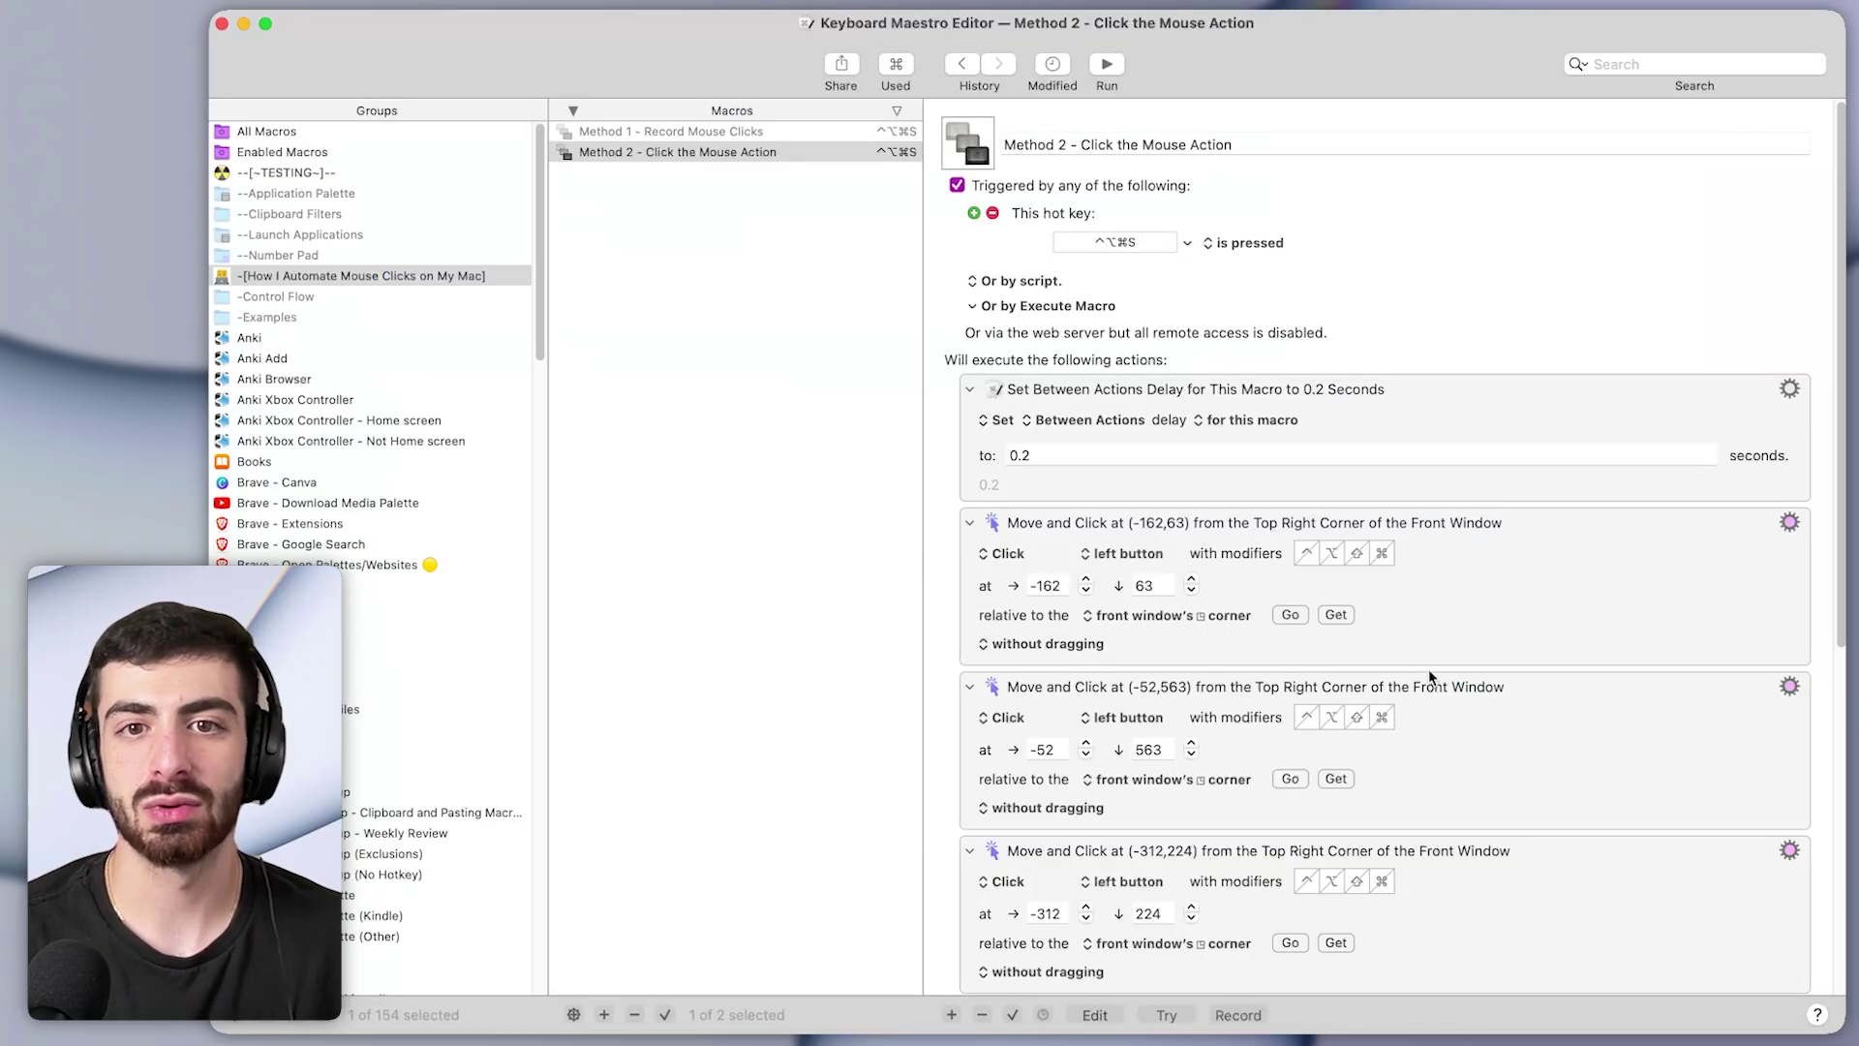
Duplicate the last Move and Click action of Method 2 and capture Bitwarden's Export vault button position at (-324, 572) for the copy
scroll(1437, 687, down, 10)
key(super+d)
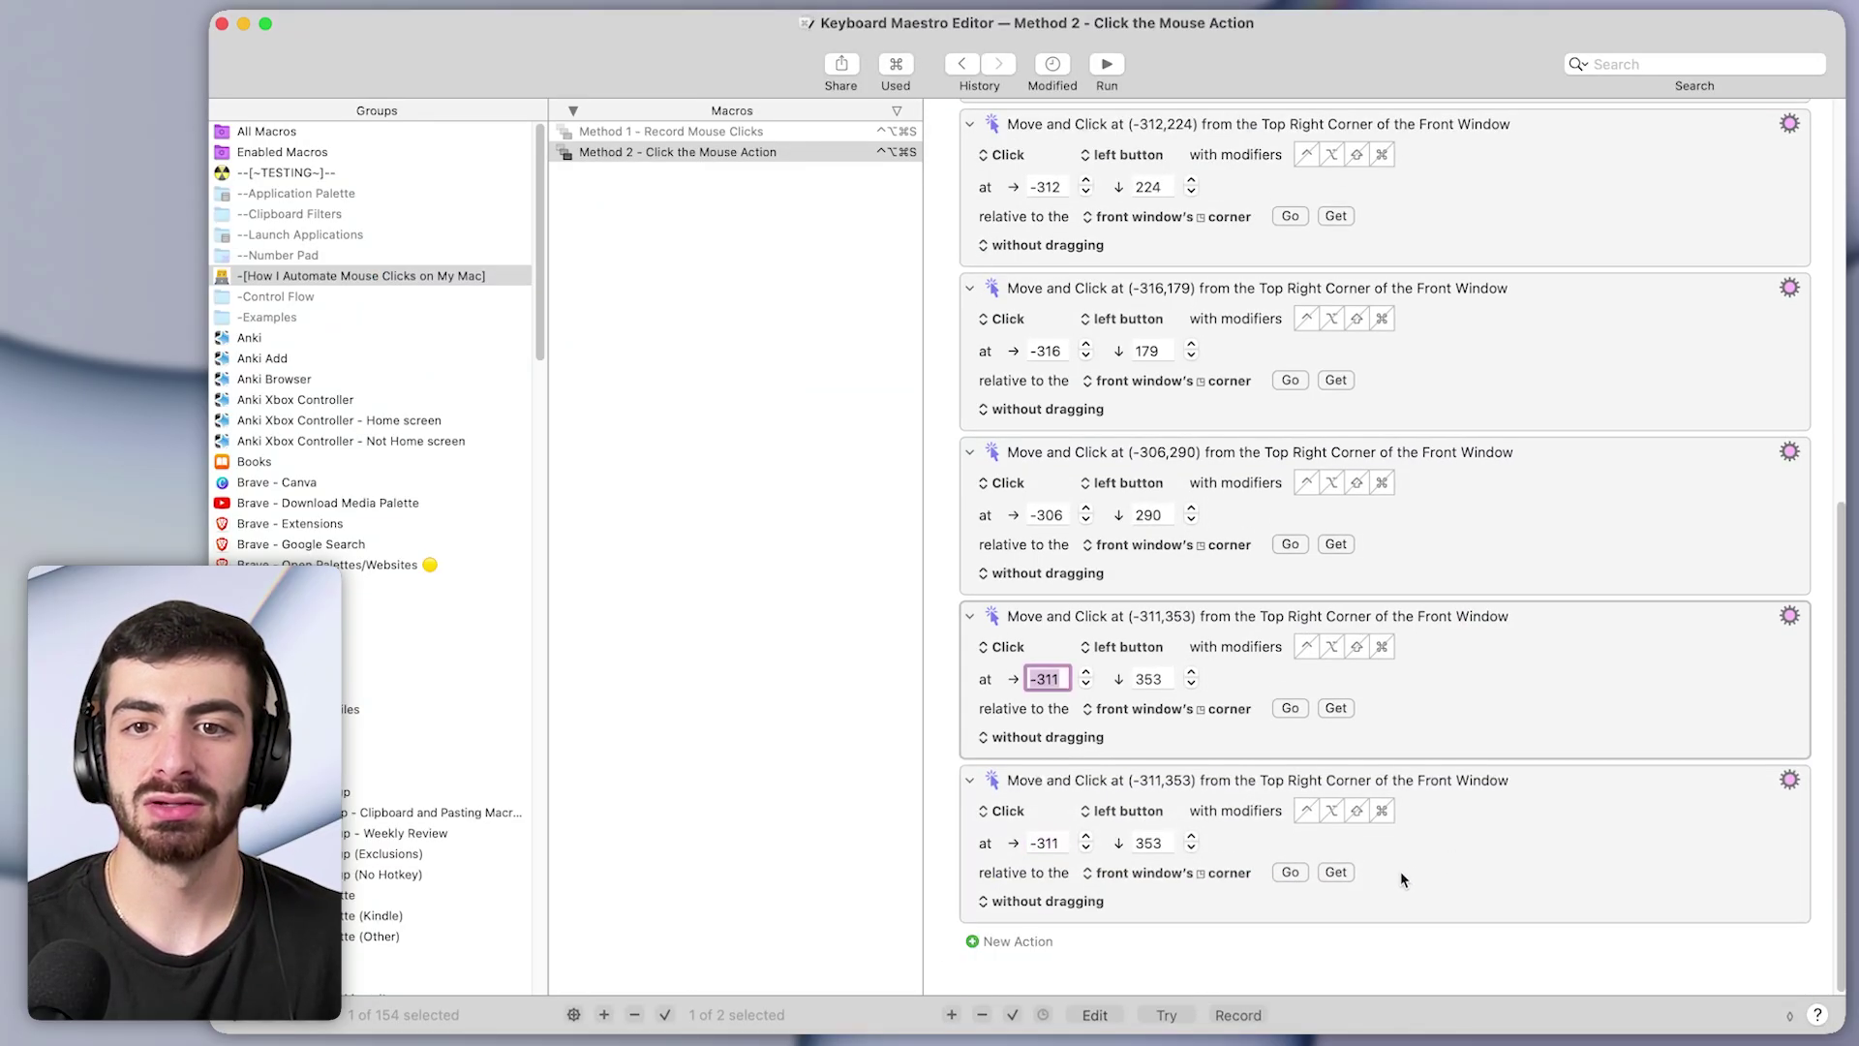
click(1338, 877)
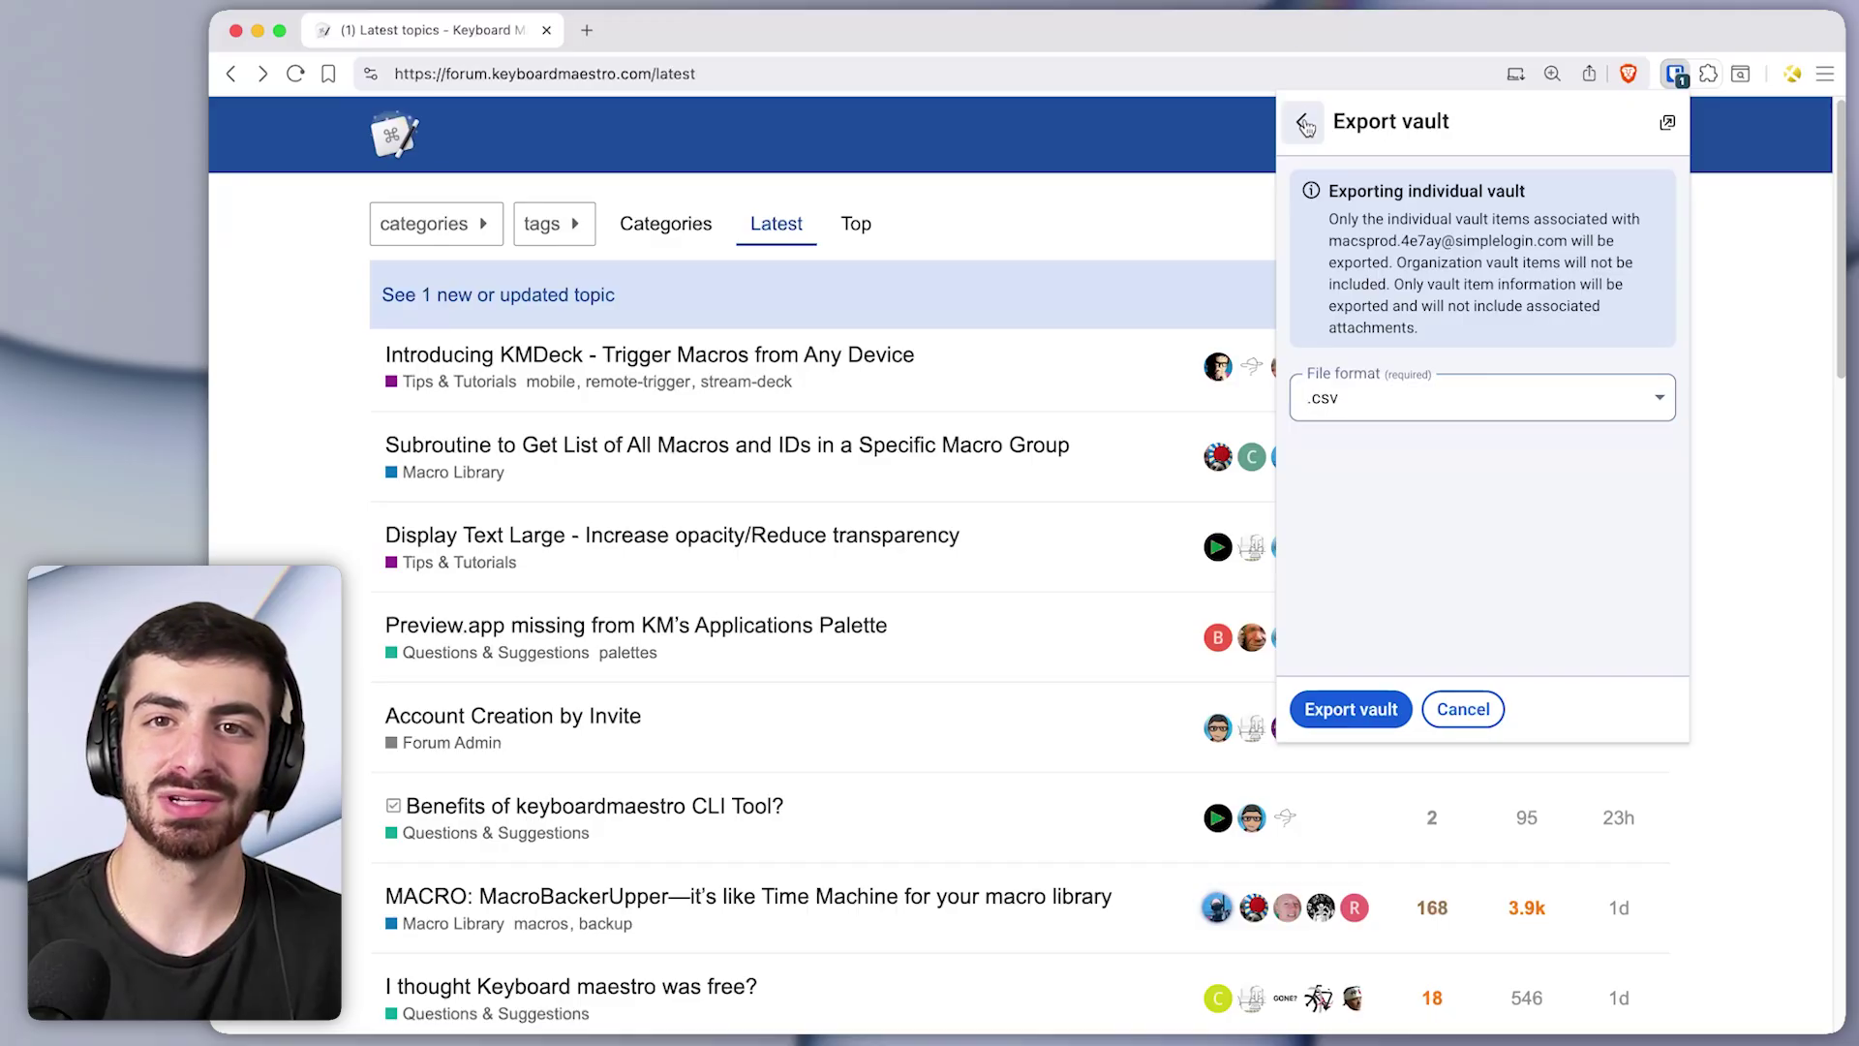
Back Bitwarden out to its main page, test the Method 2 macro up to the export confirmation, and dismiss the popup
click(1305, 124)
click(1305, 124)
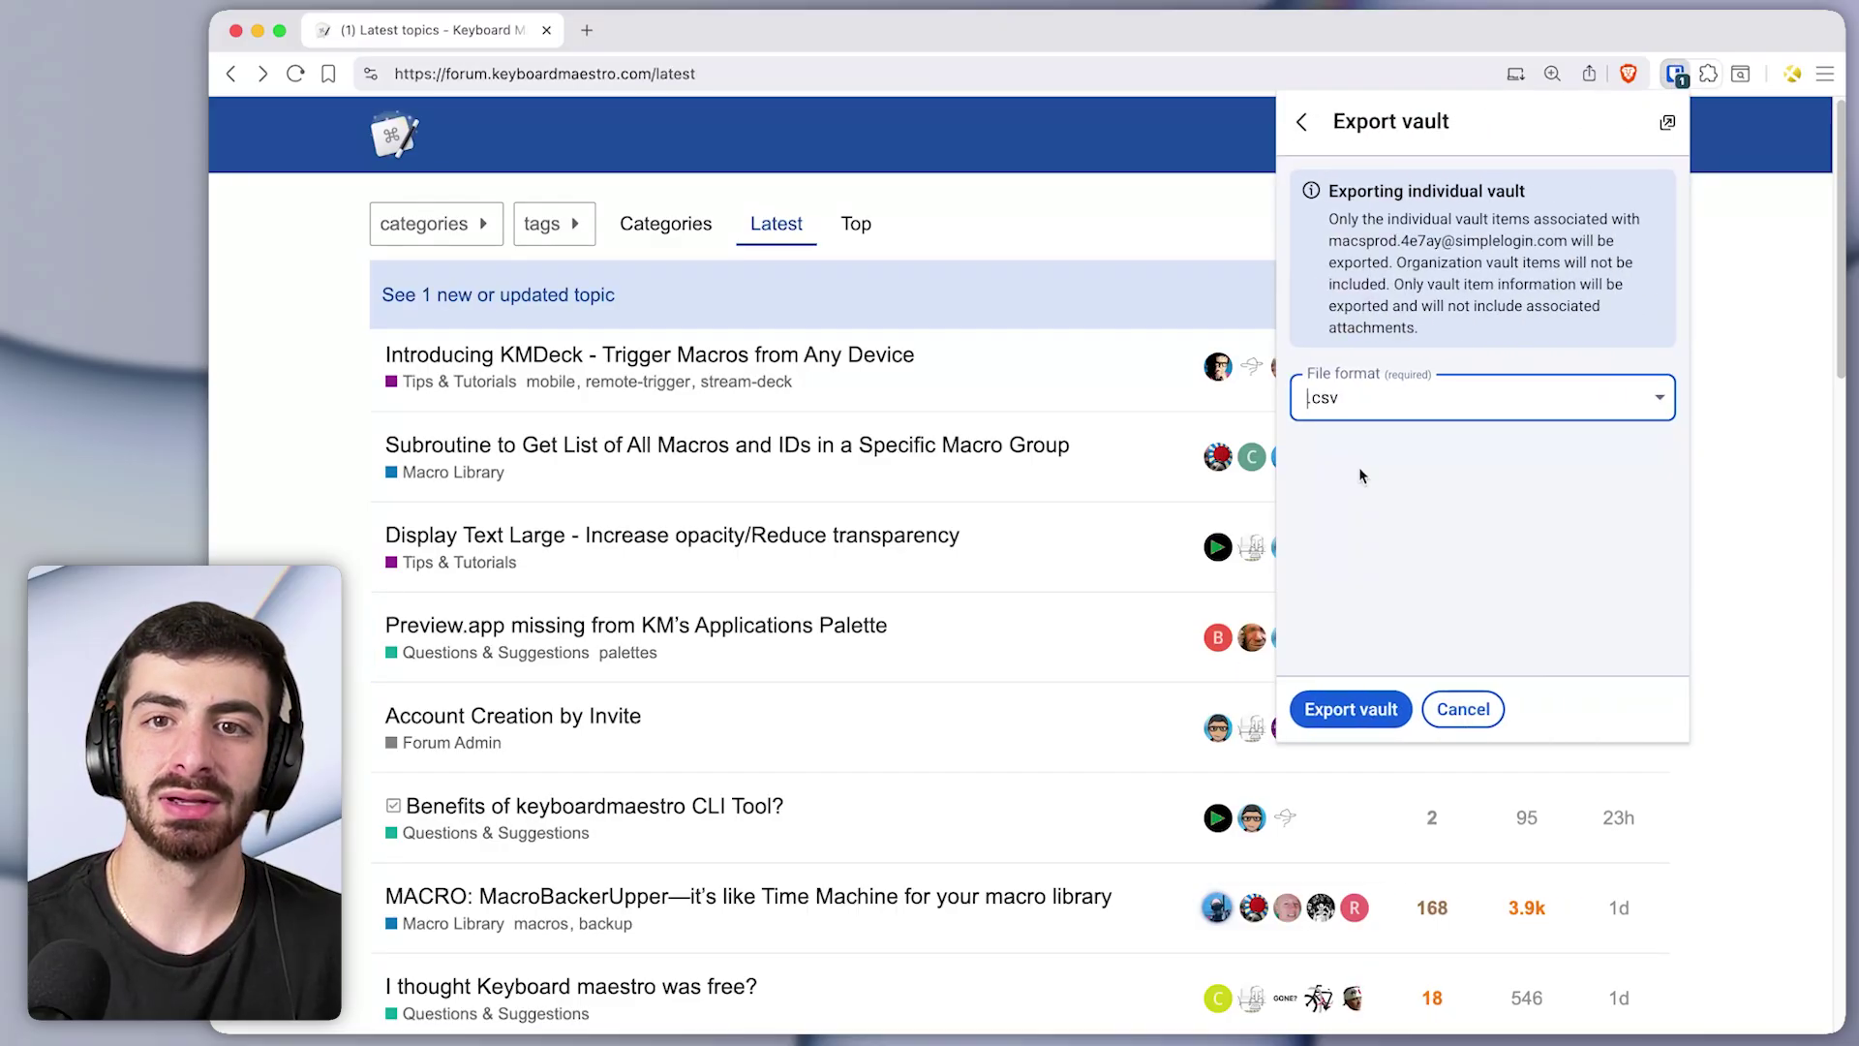
click(1350, 708)
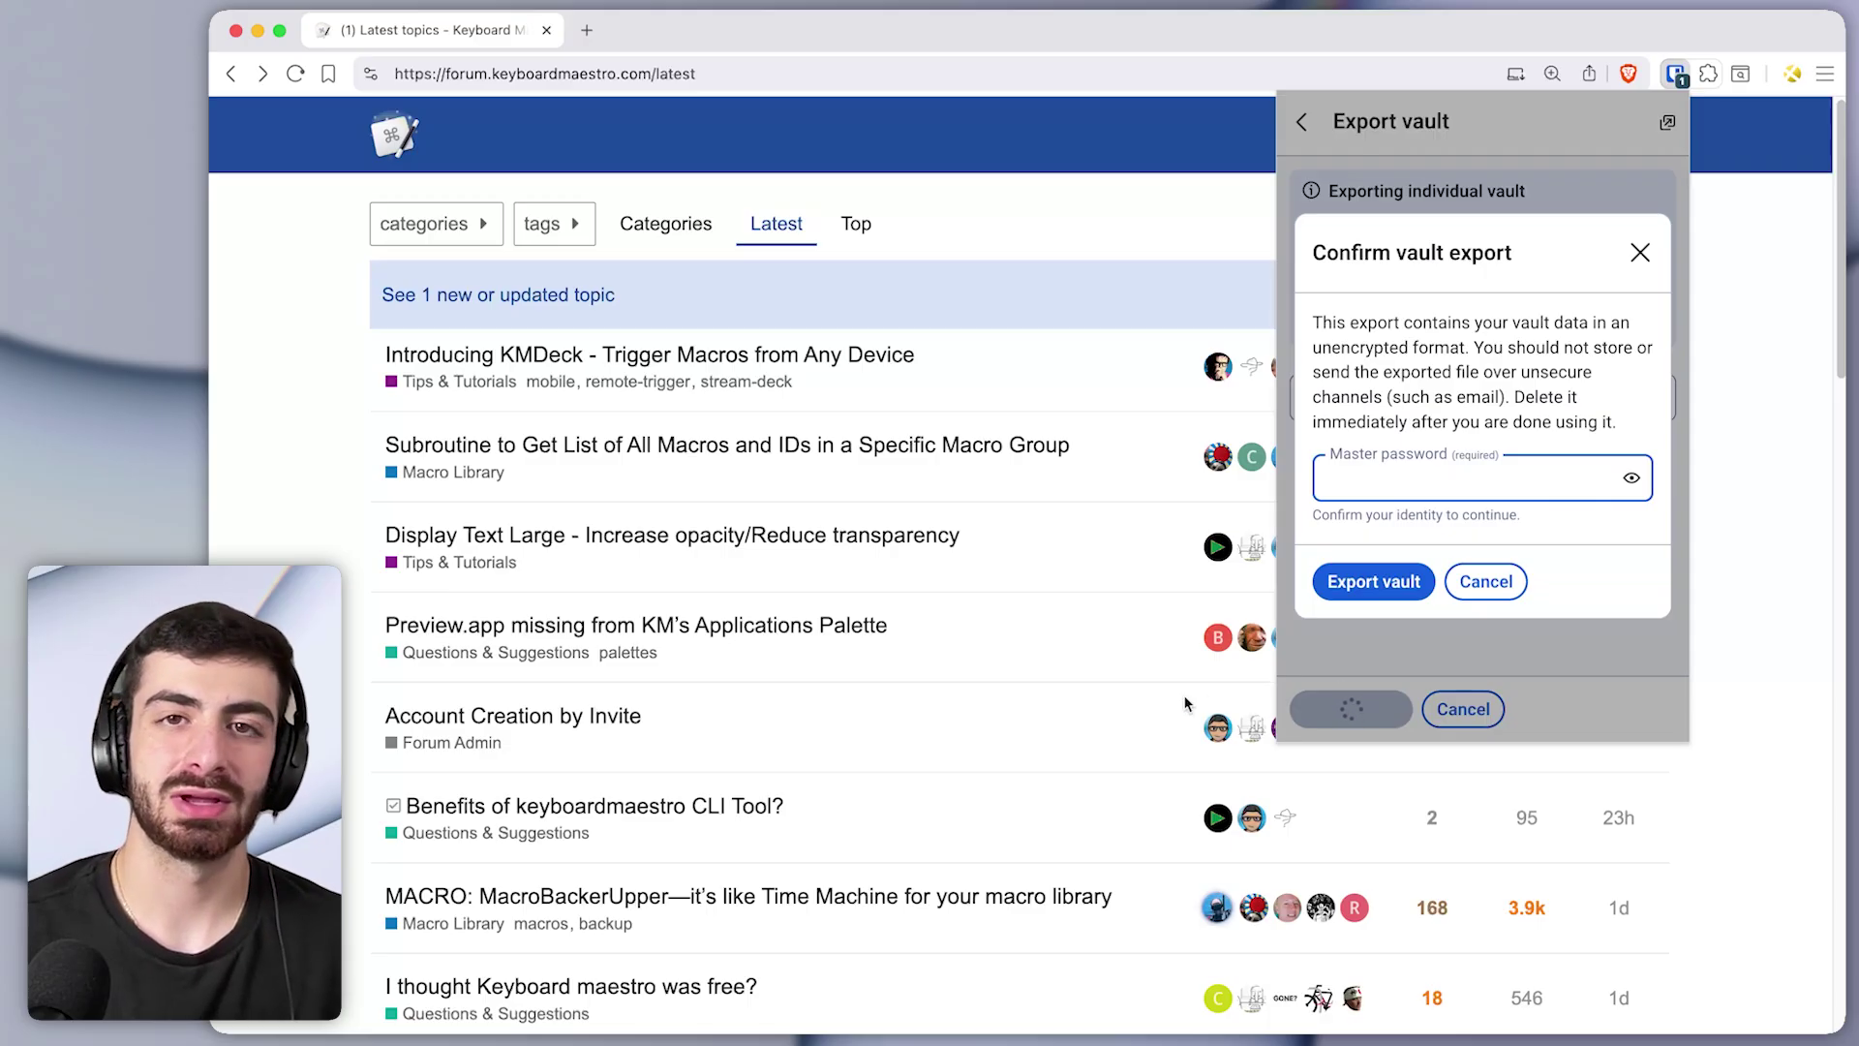
click(1804, 323)
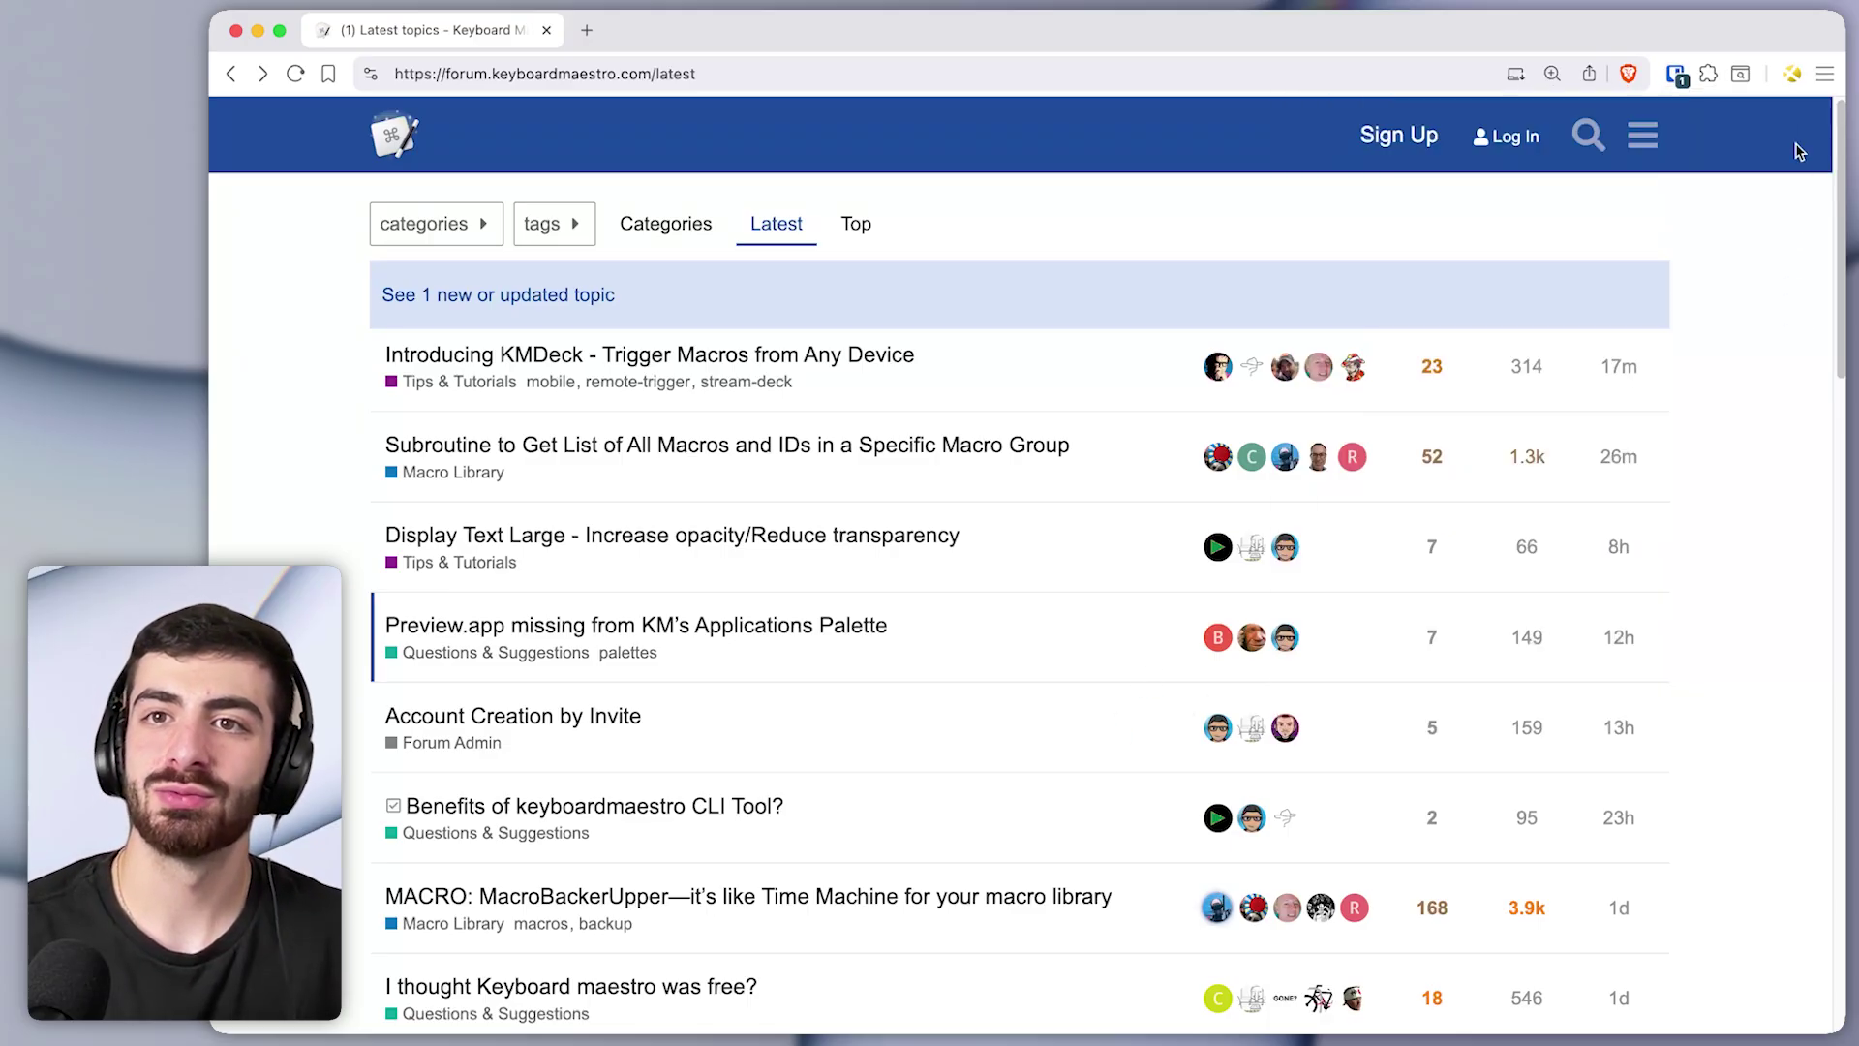
Shrink and reposition the browser window and run the Method 2 macro in it up to the Confirm vault export dialog
drag(1843, 14, 1569, 407)
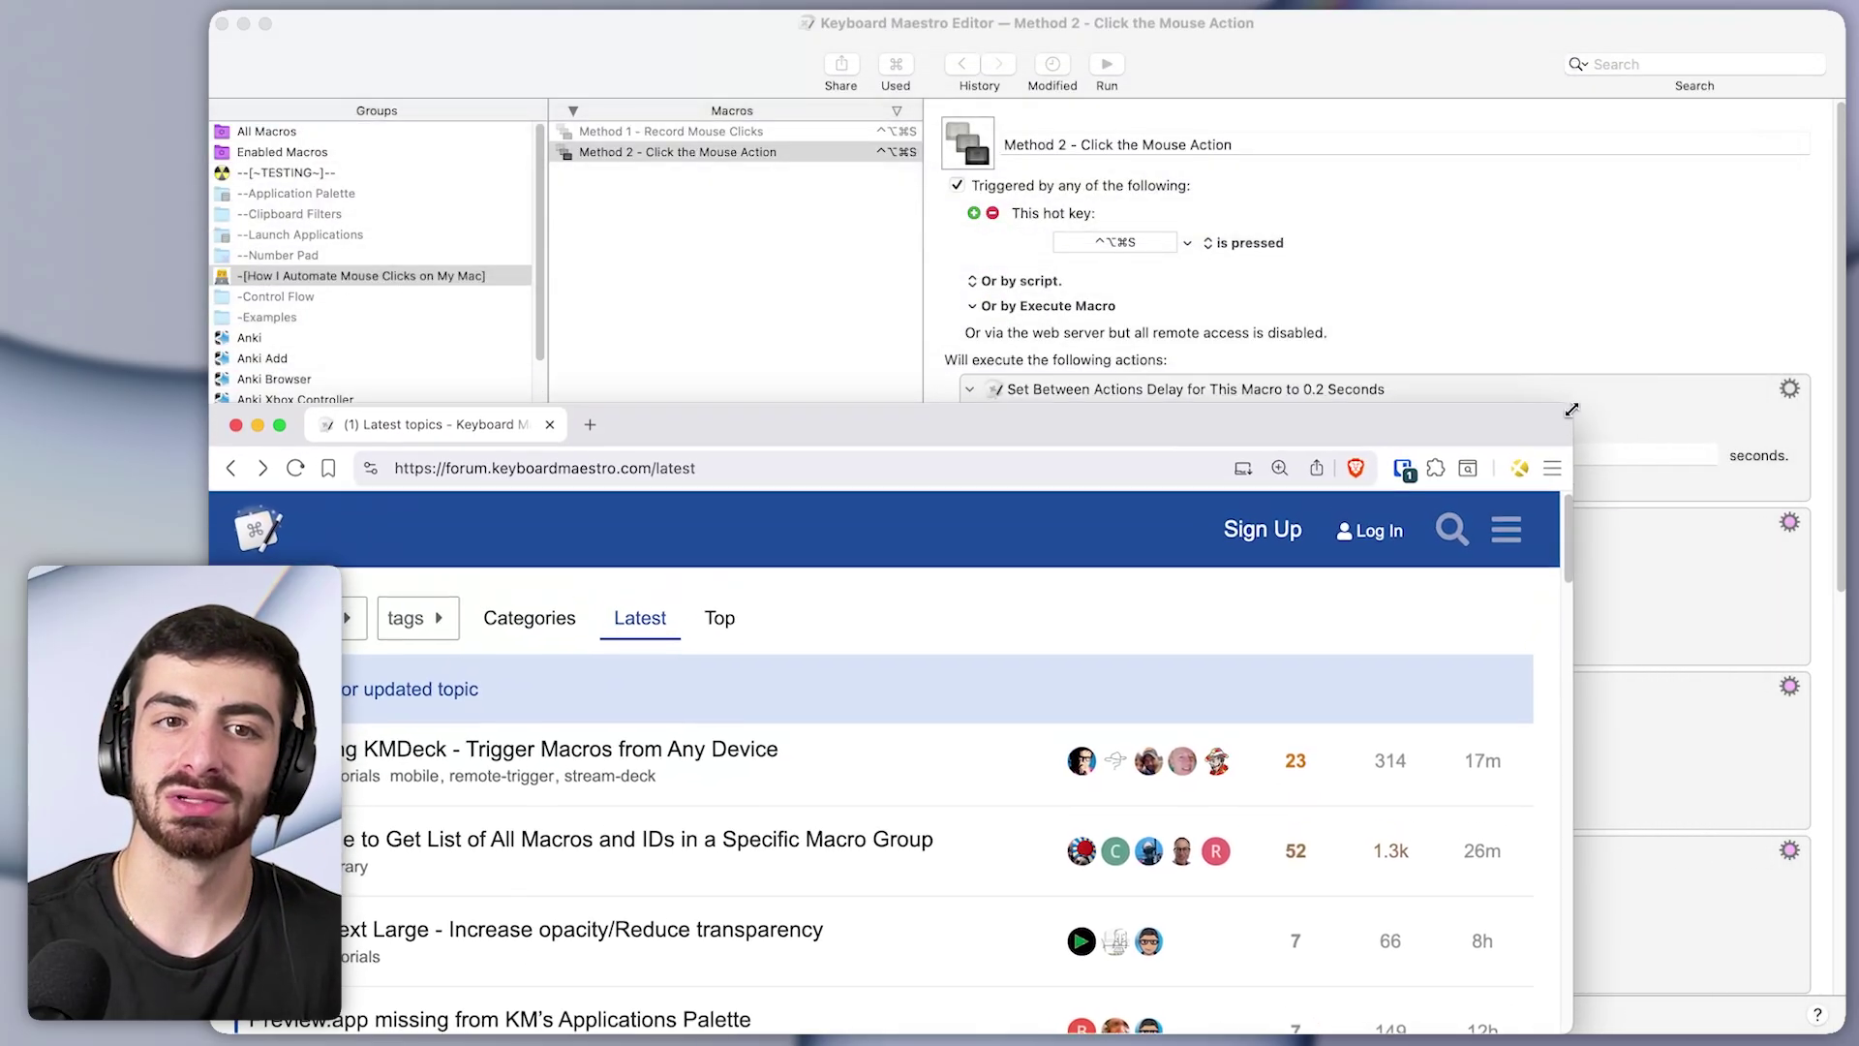
drag(966, 456, 1027, 234)
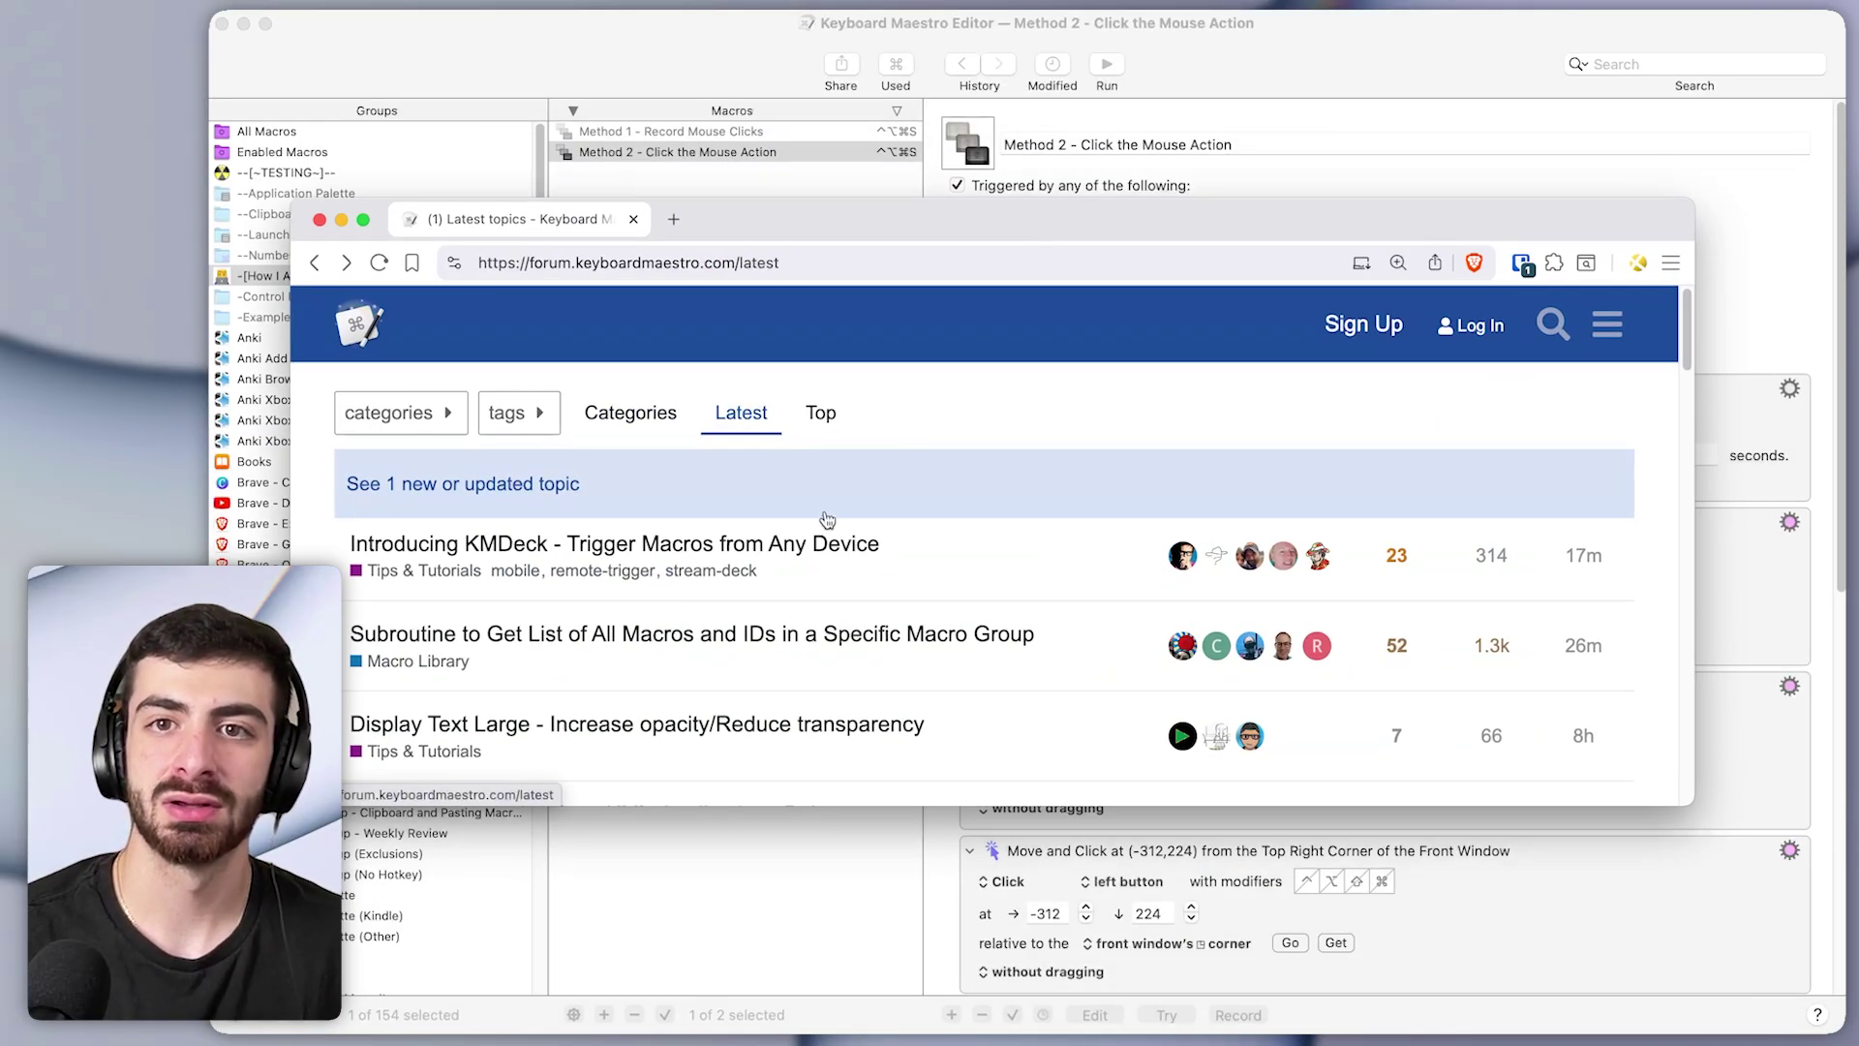
click(1522, 263)
click(1327, 584)
click(1327, 619)
click(1195, 897)
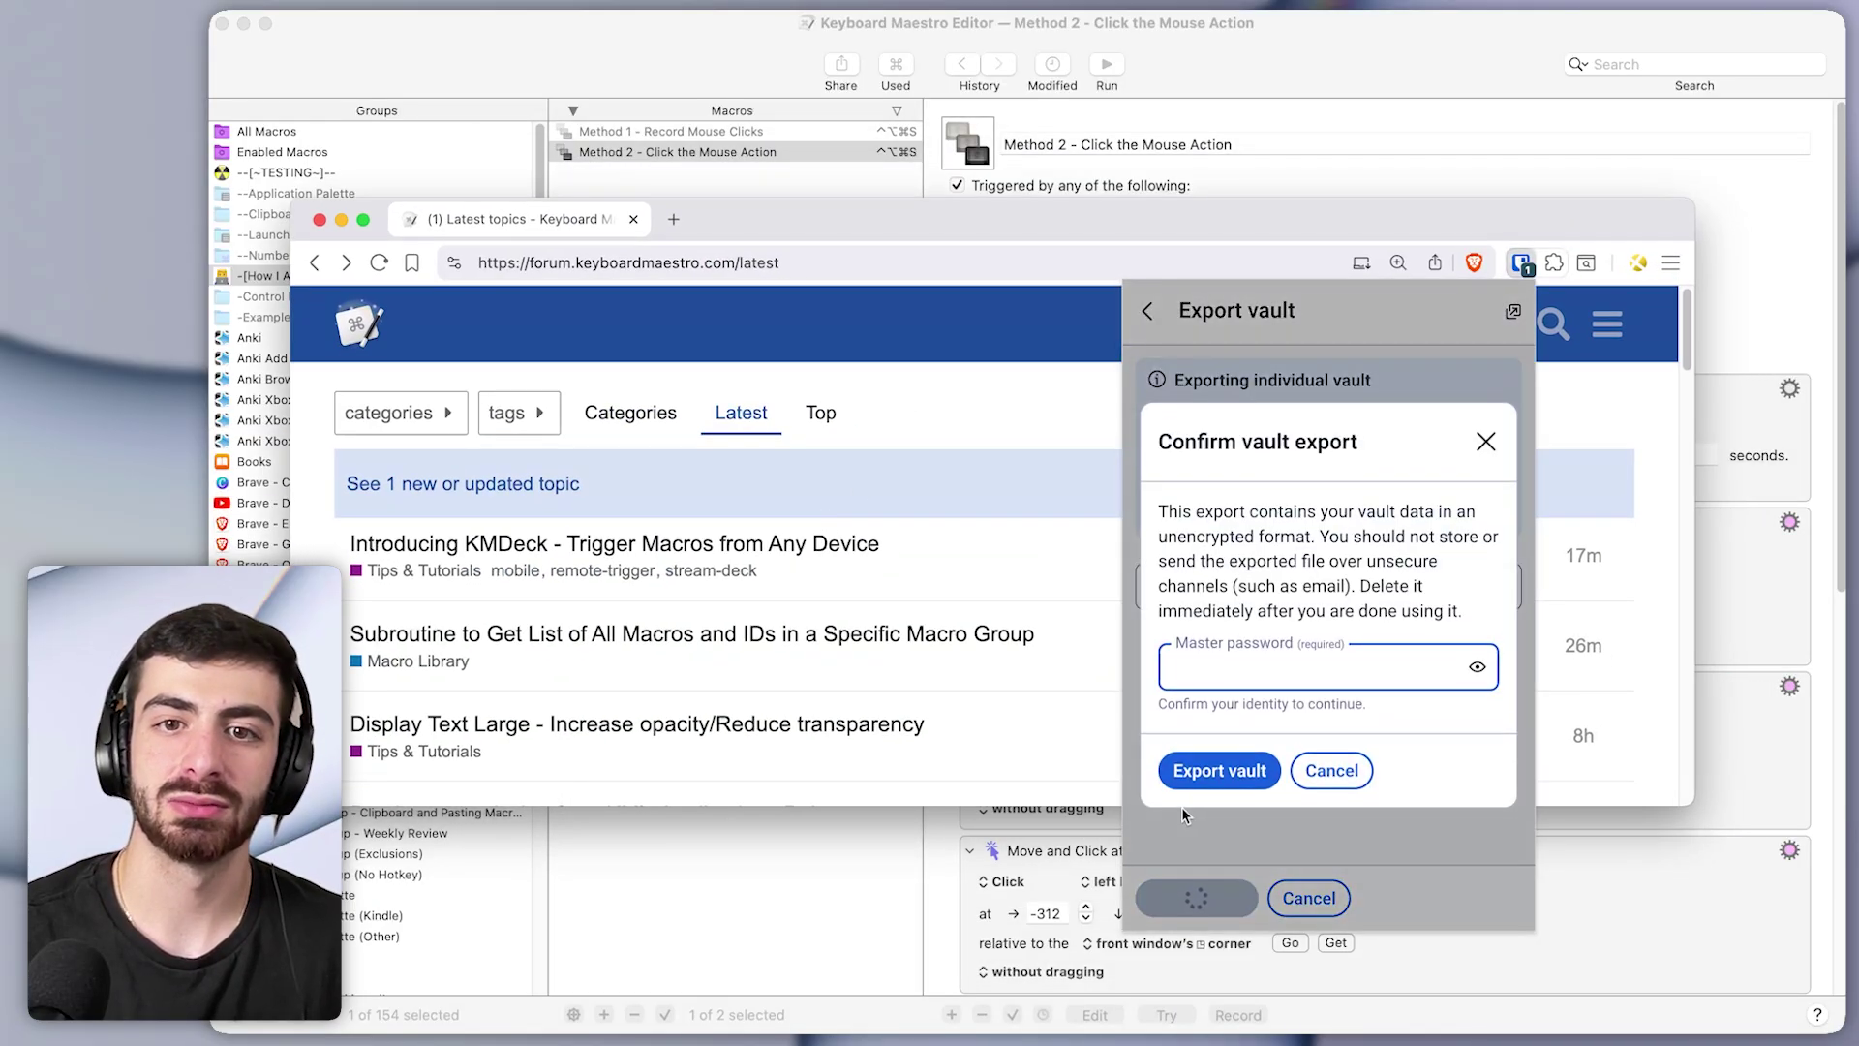
Close the export confirmation, return Bitwarden to its Vault page and test the Method 2 macro again in the smaller window
click(1485, 442)
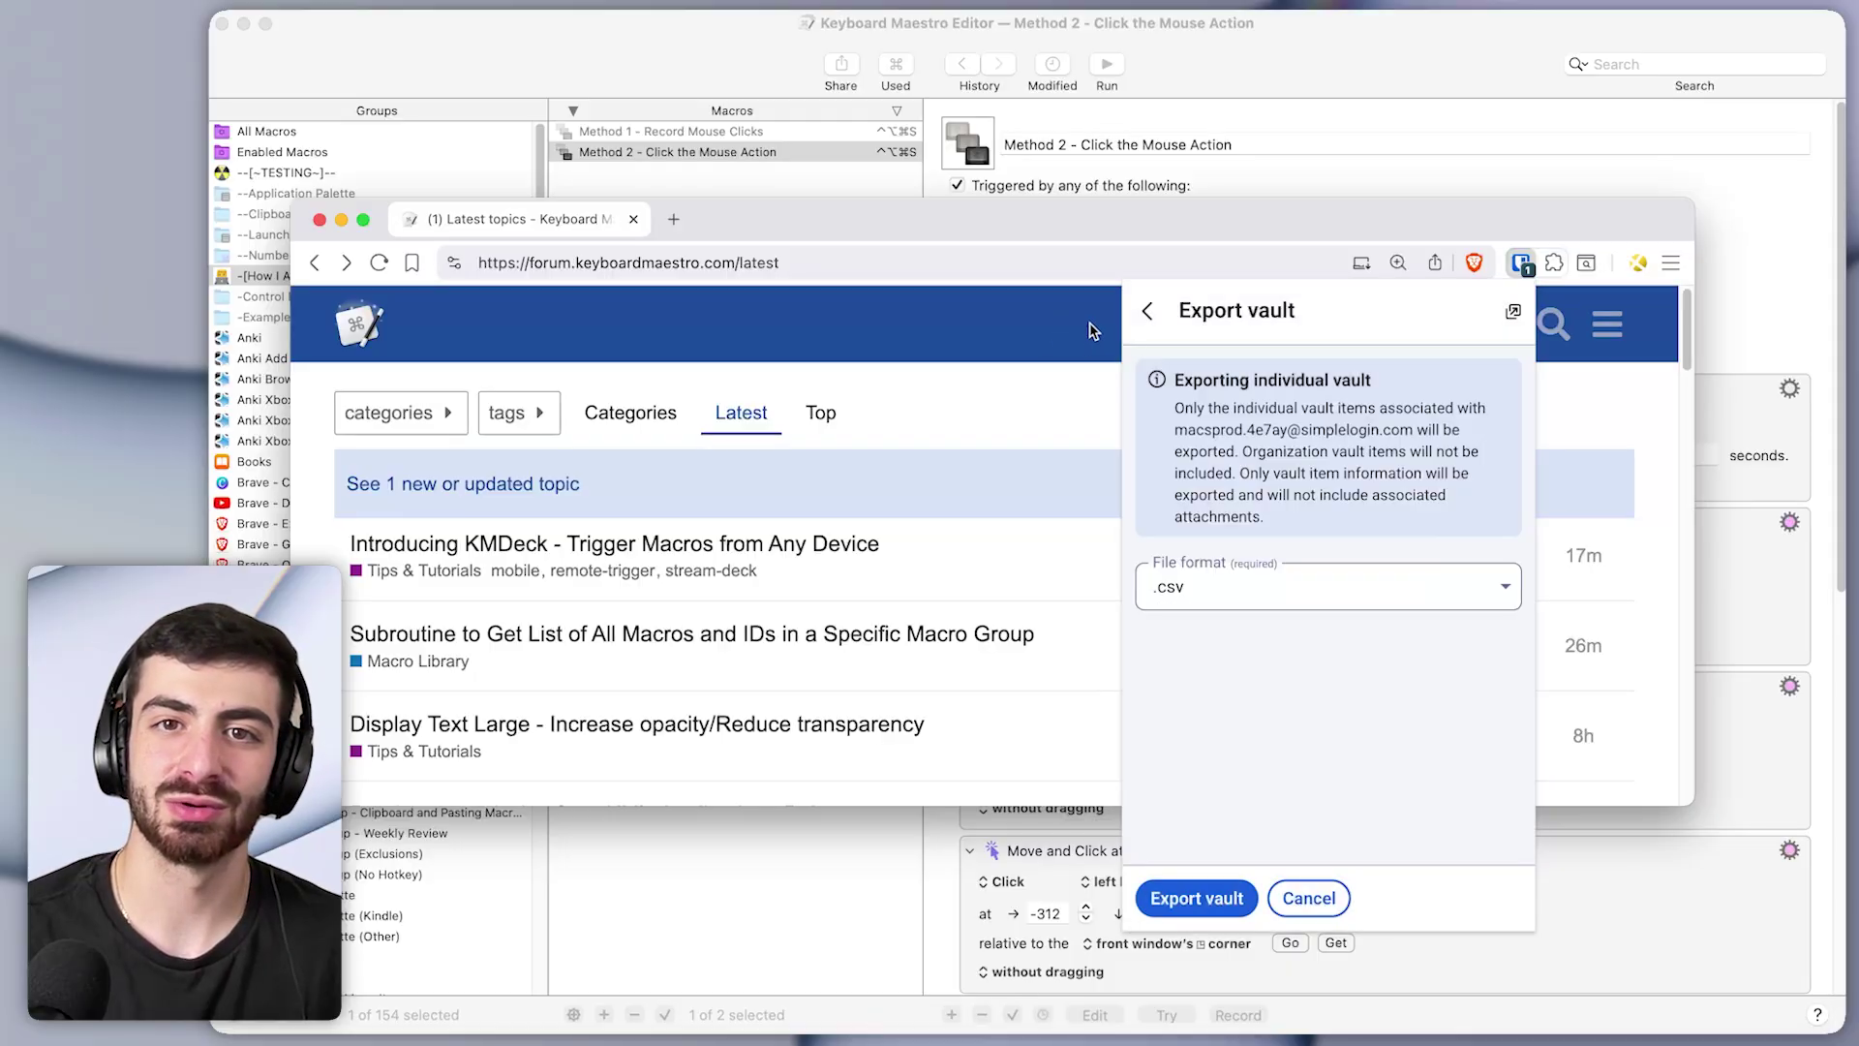
click(1146, 310)
click(1147, 310)
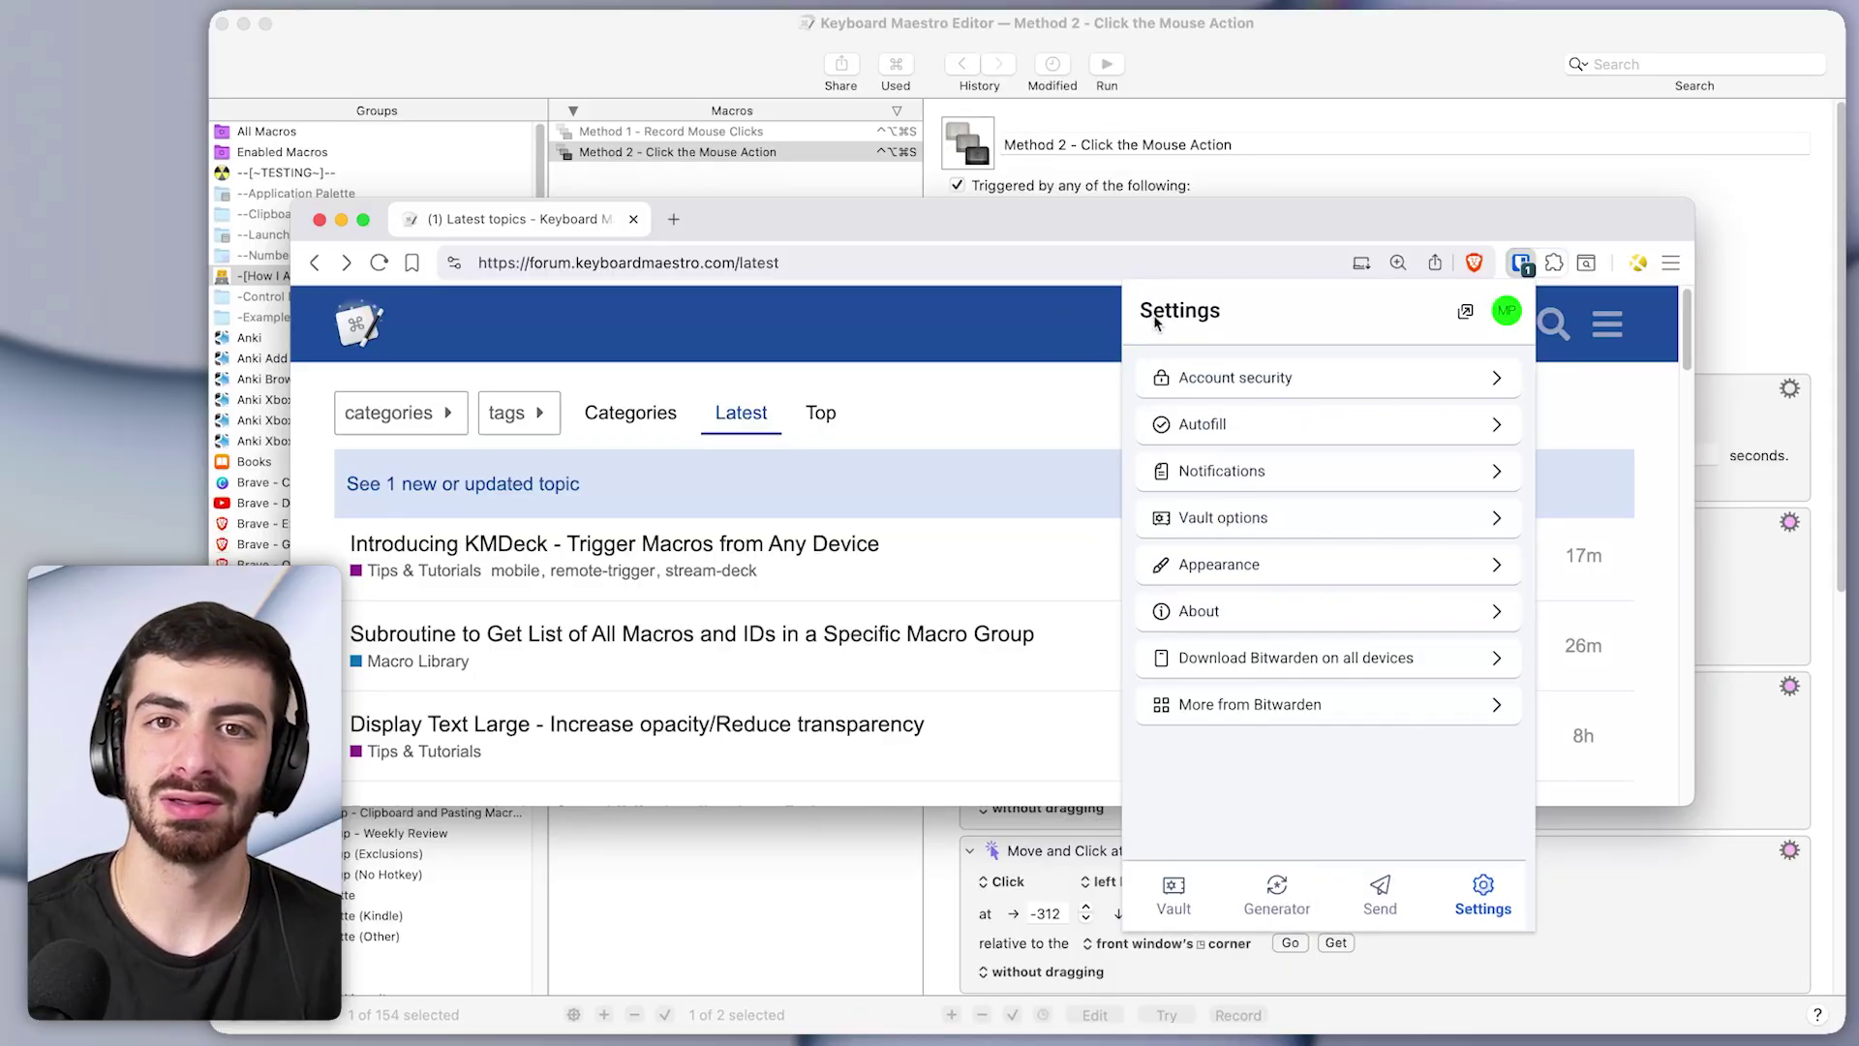
click(1173, 890)
click(977, 416)
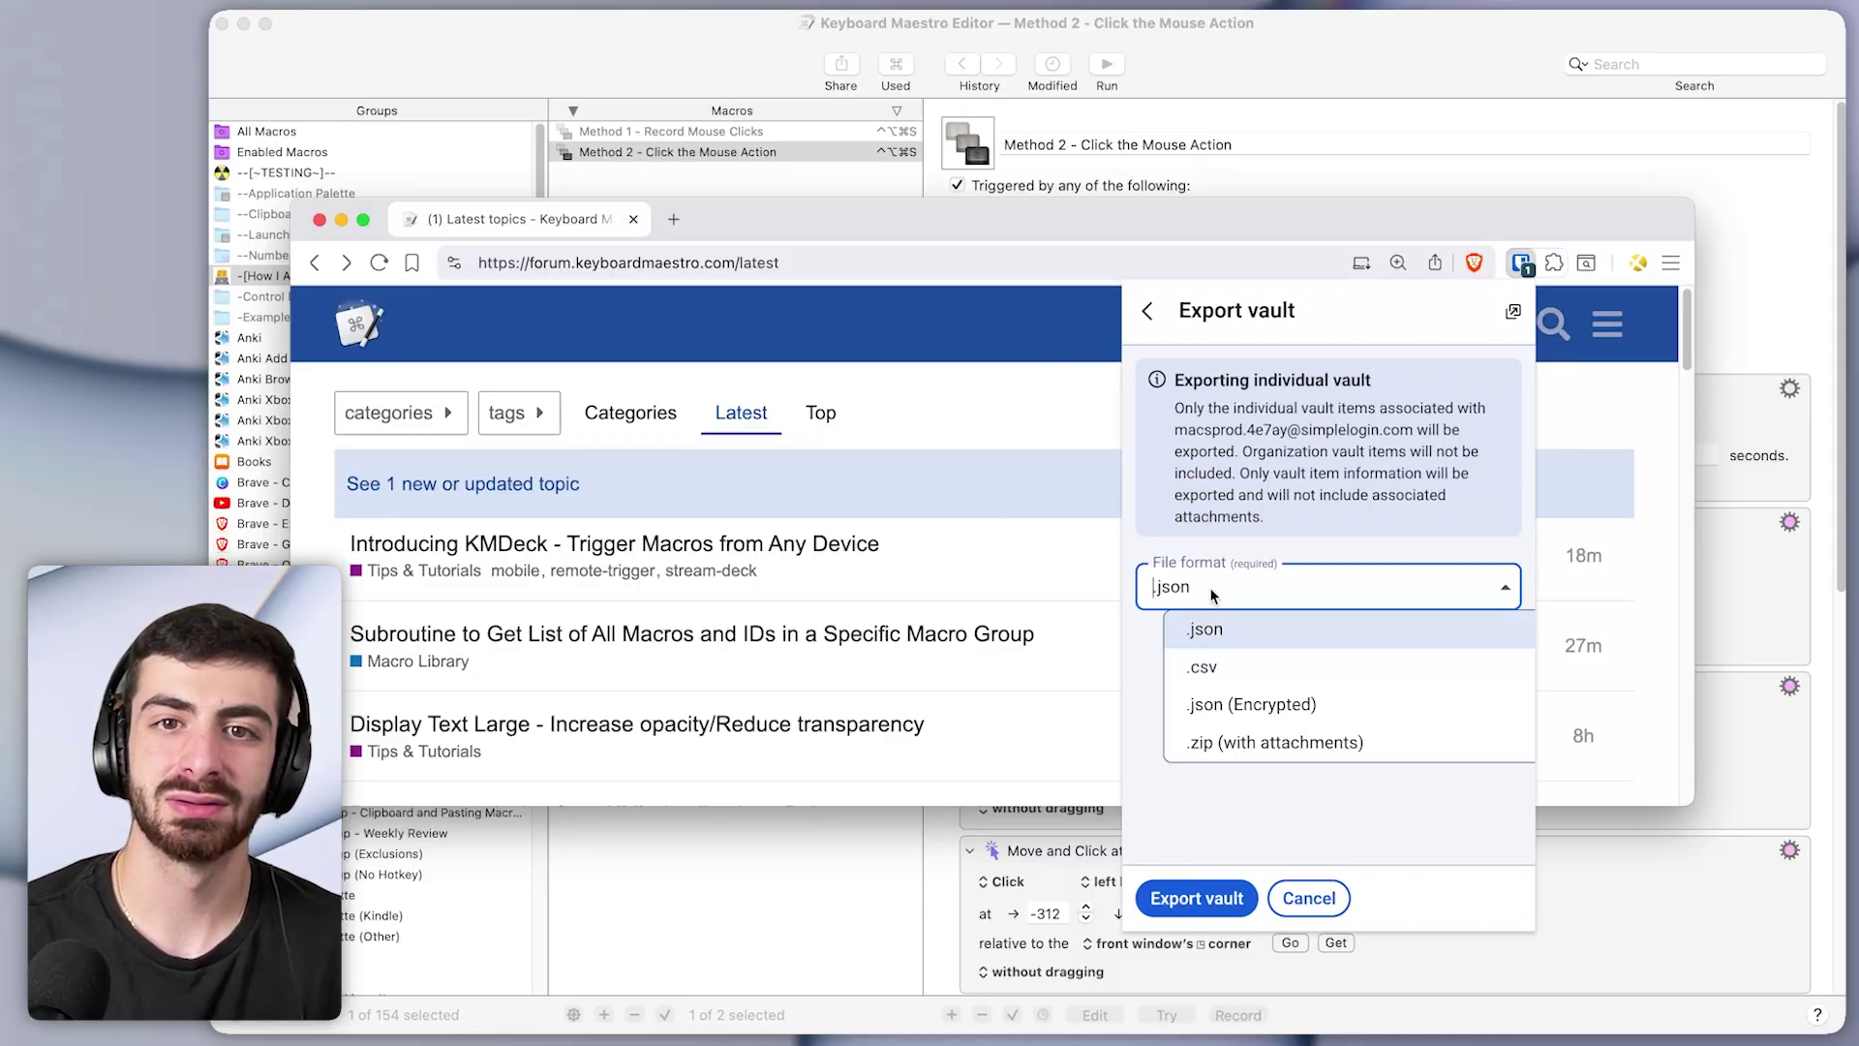
click(1247, 627)
click(1194, 898)
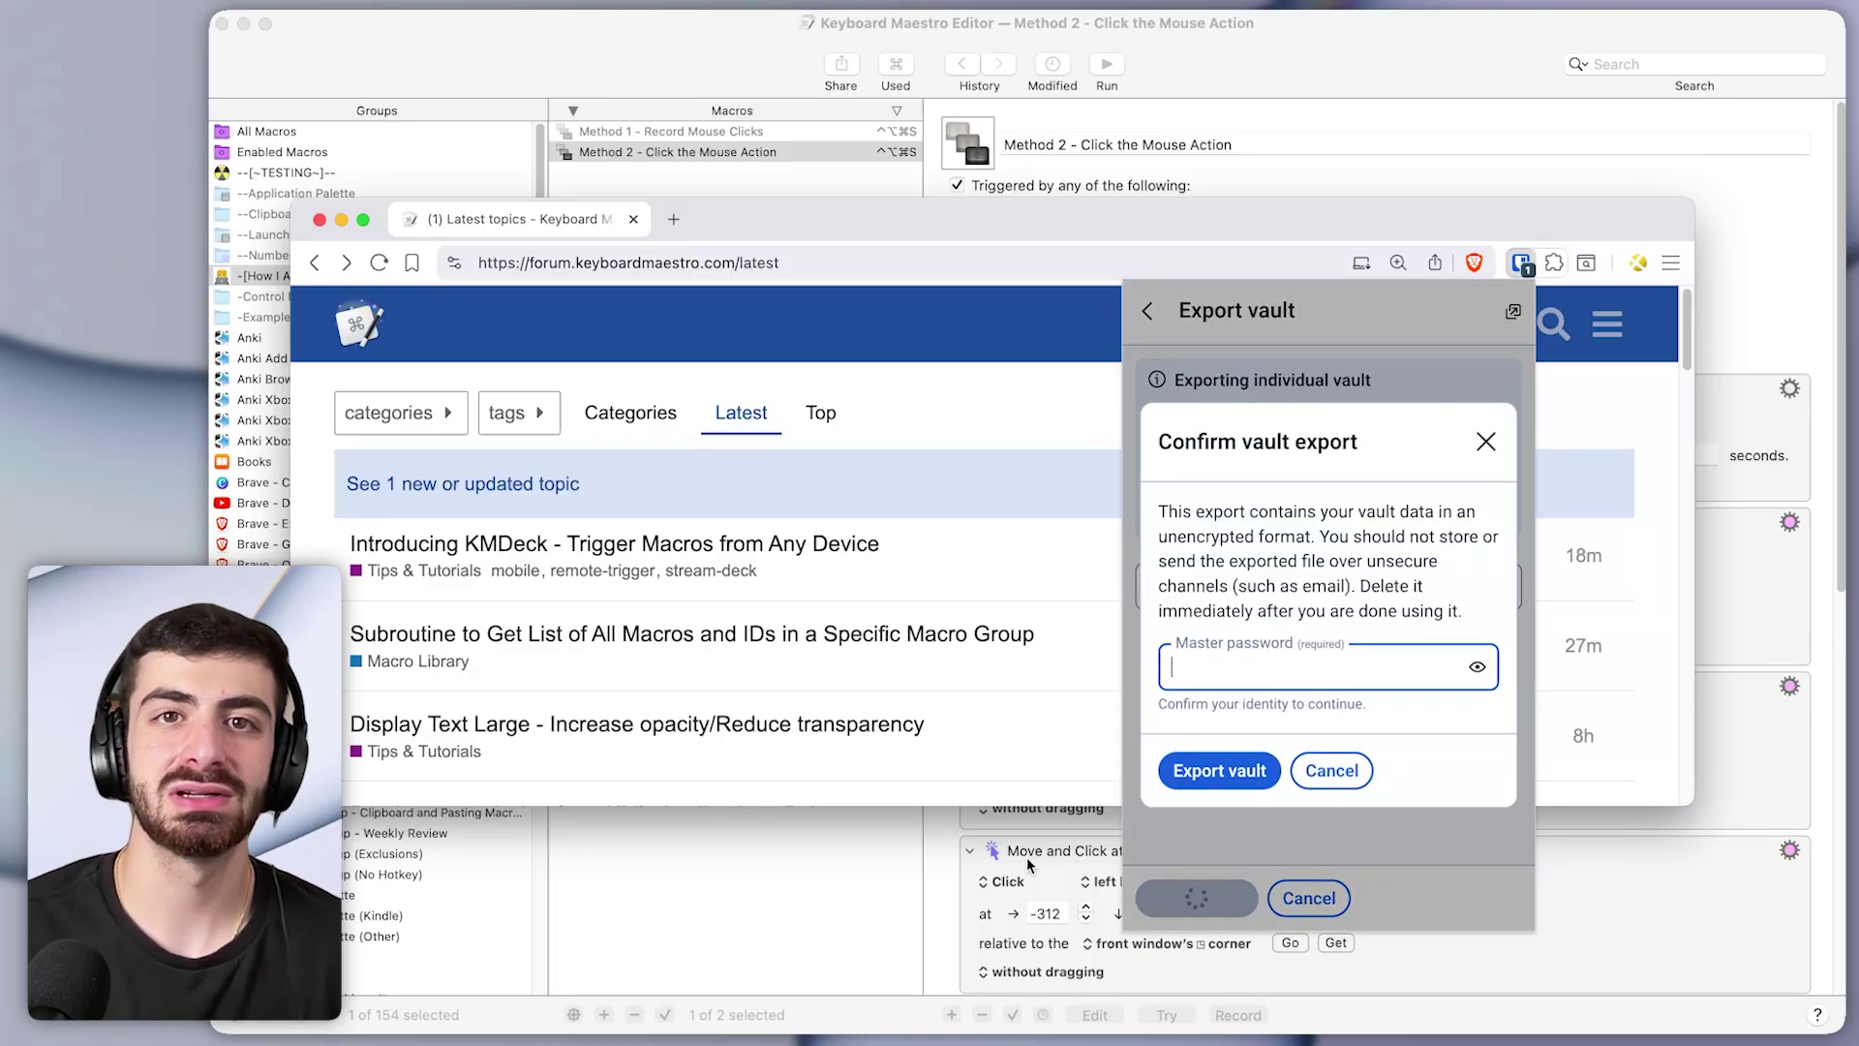
Switch to Keyboard Maestro and review the complete action list of the Method 2 macro
click(752, 172)
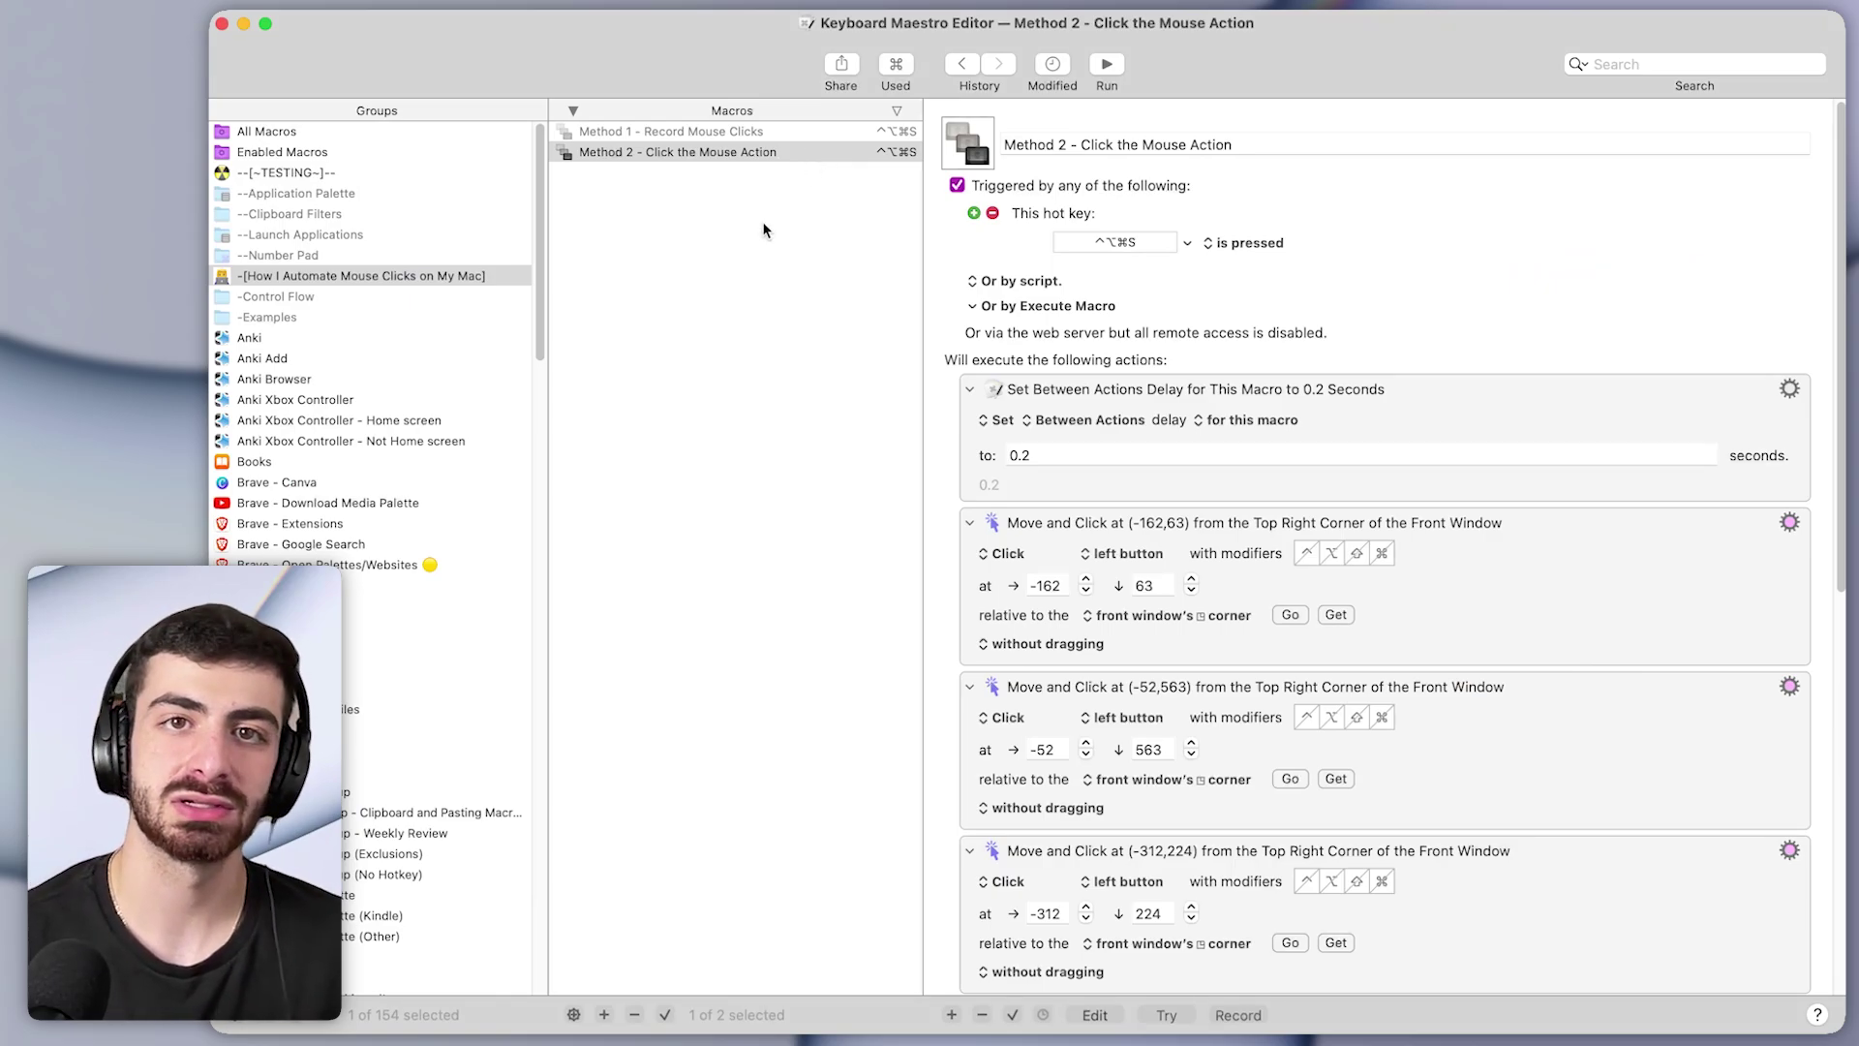
scroll(1224, 647, down, 10)
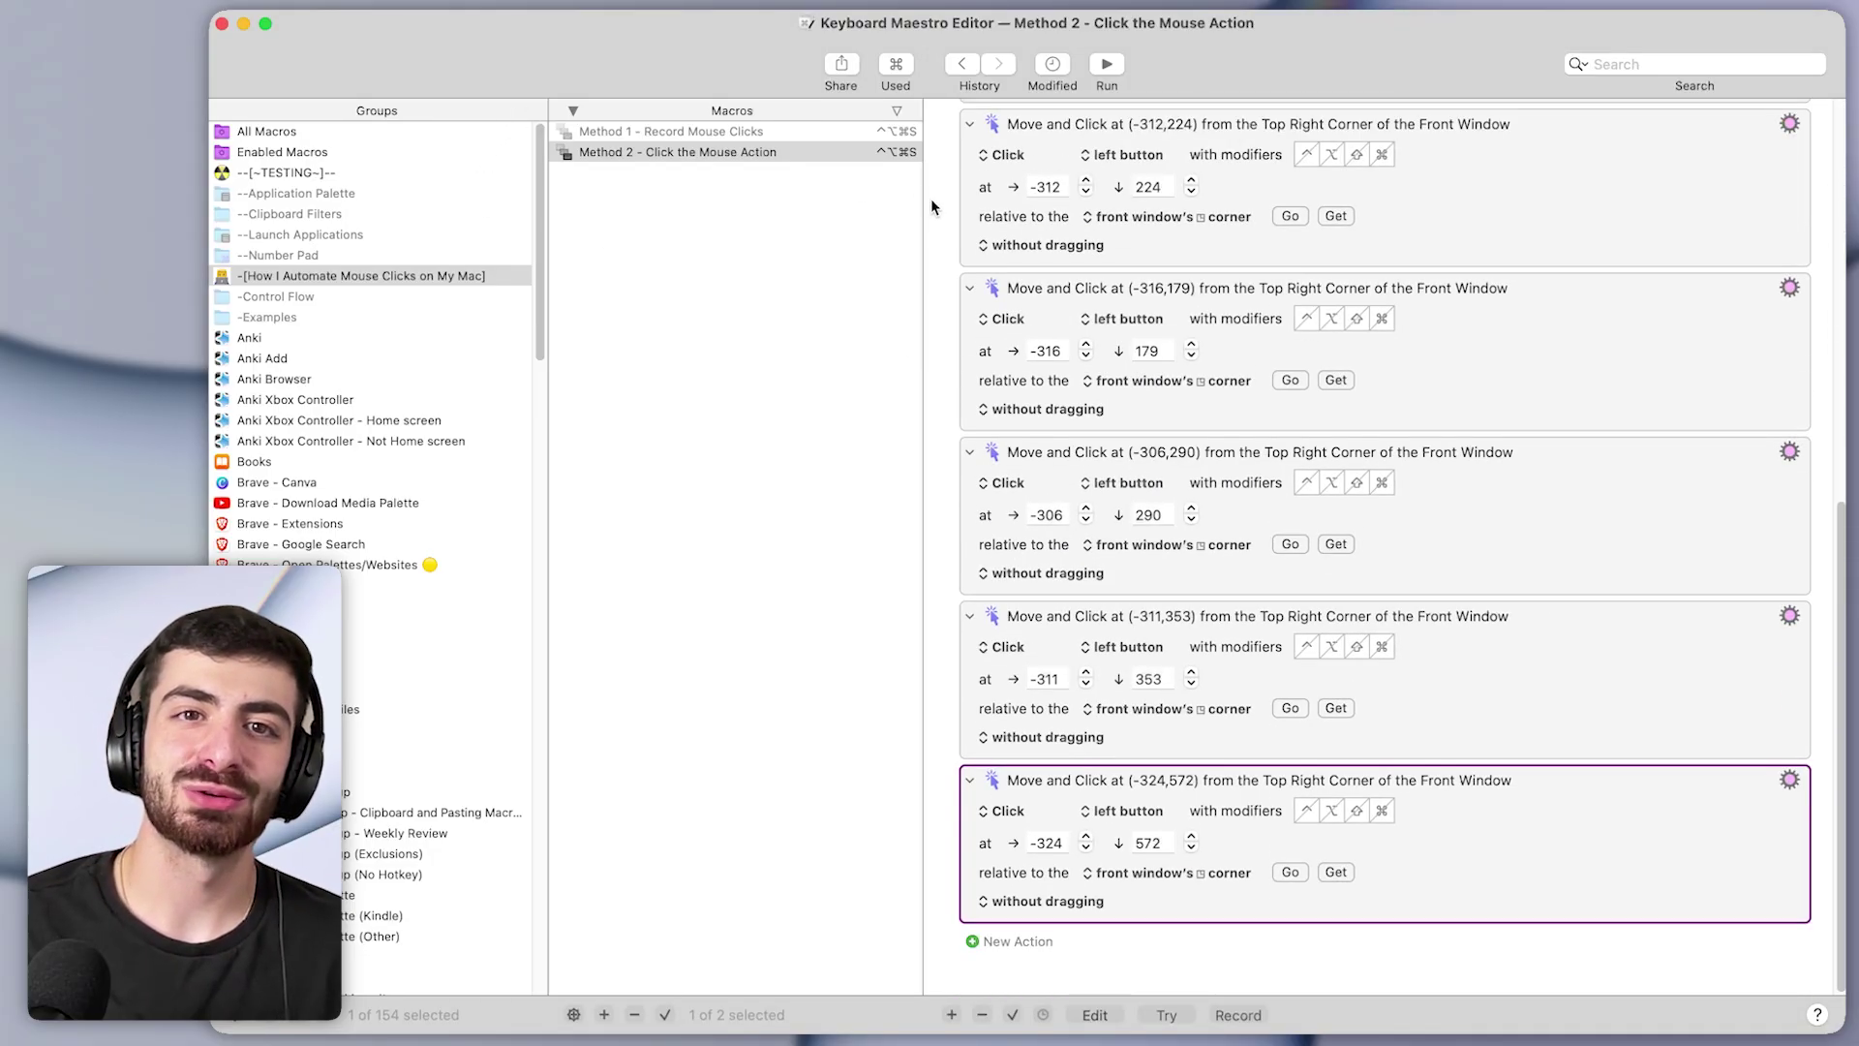
click(900, 132)
click(892, 151)
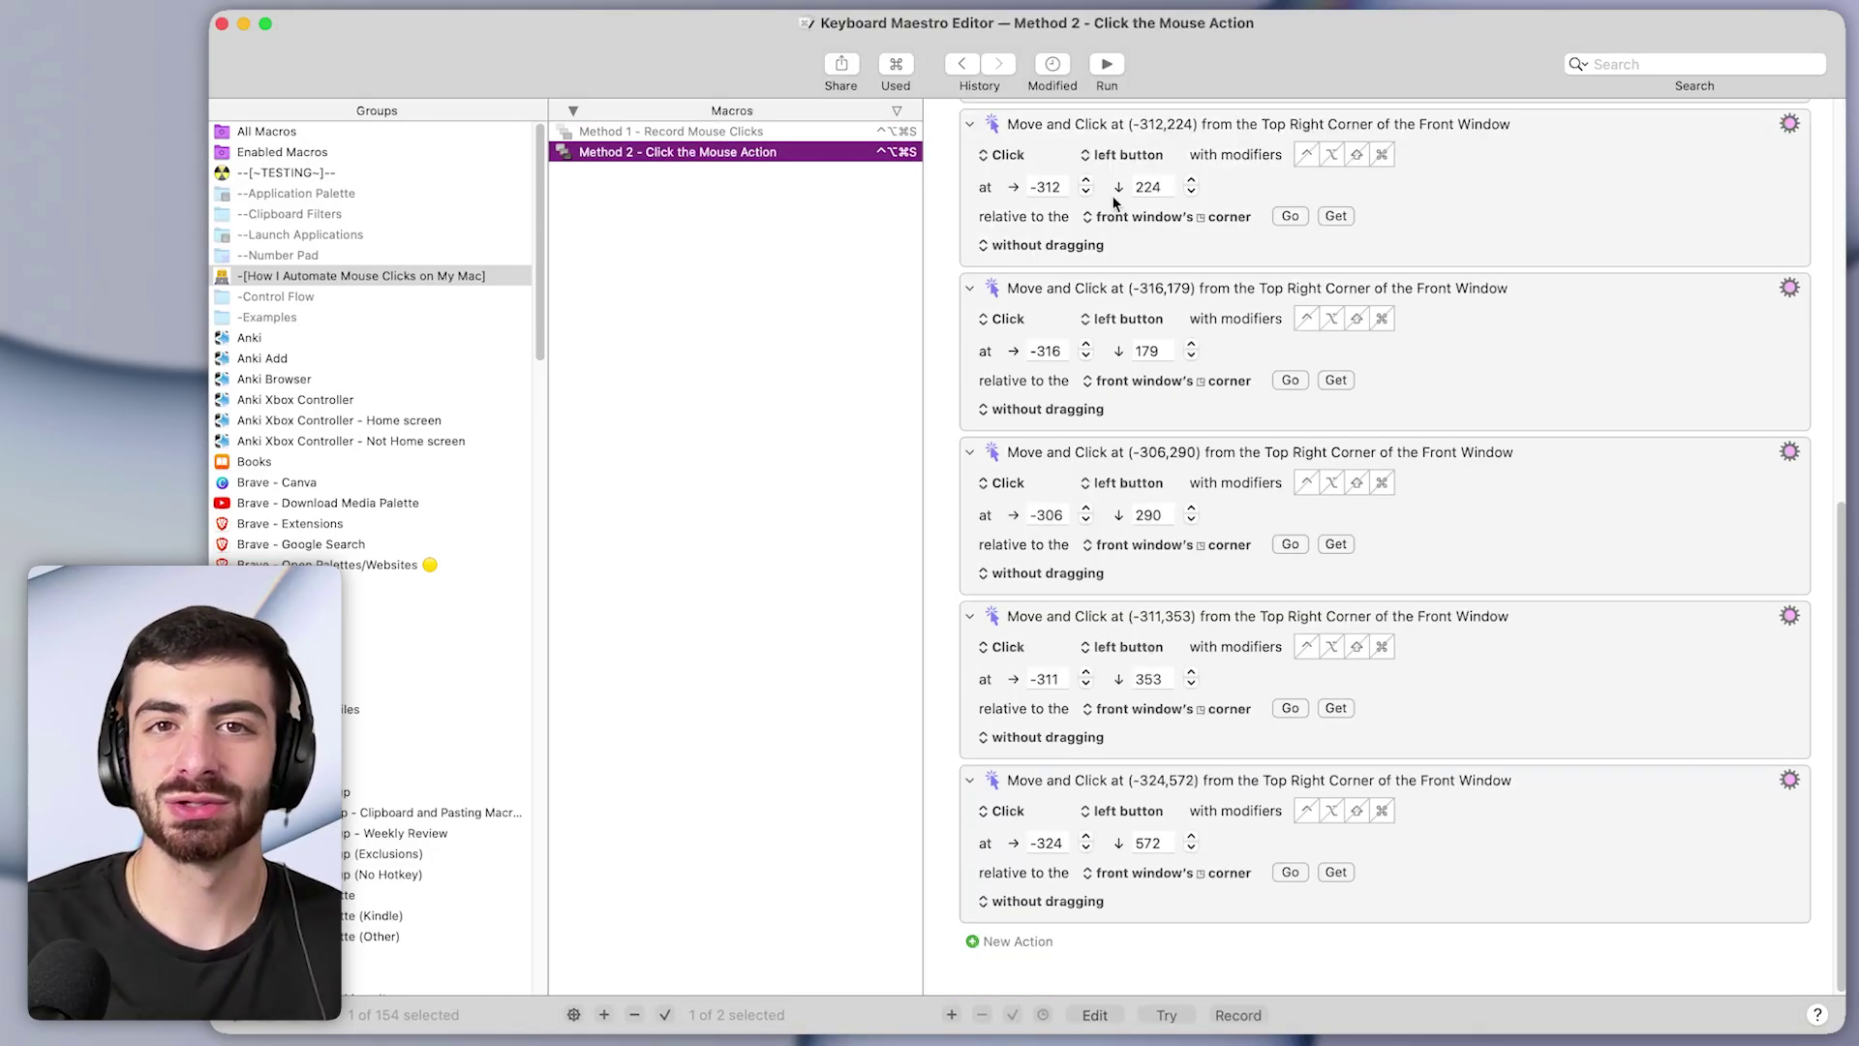
scroll(1351, 391, up, 10)
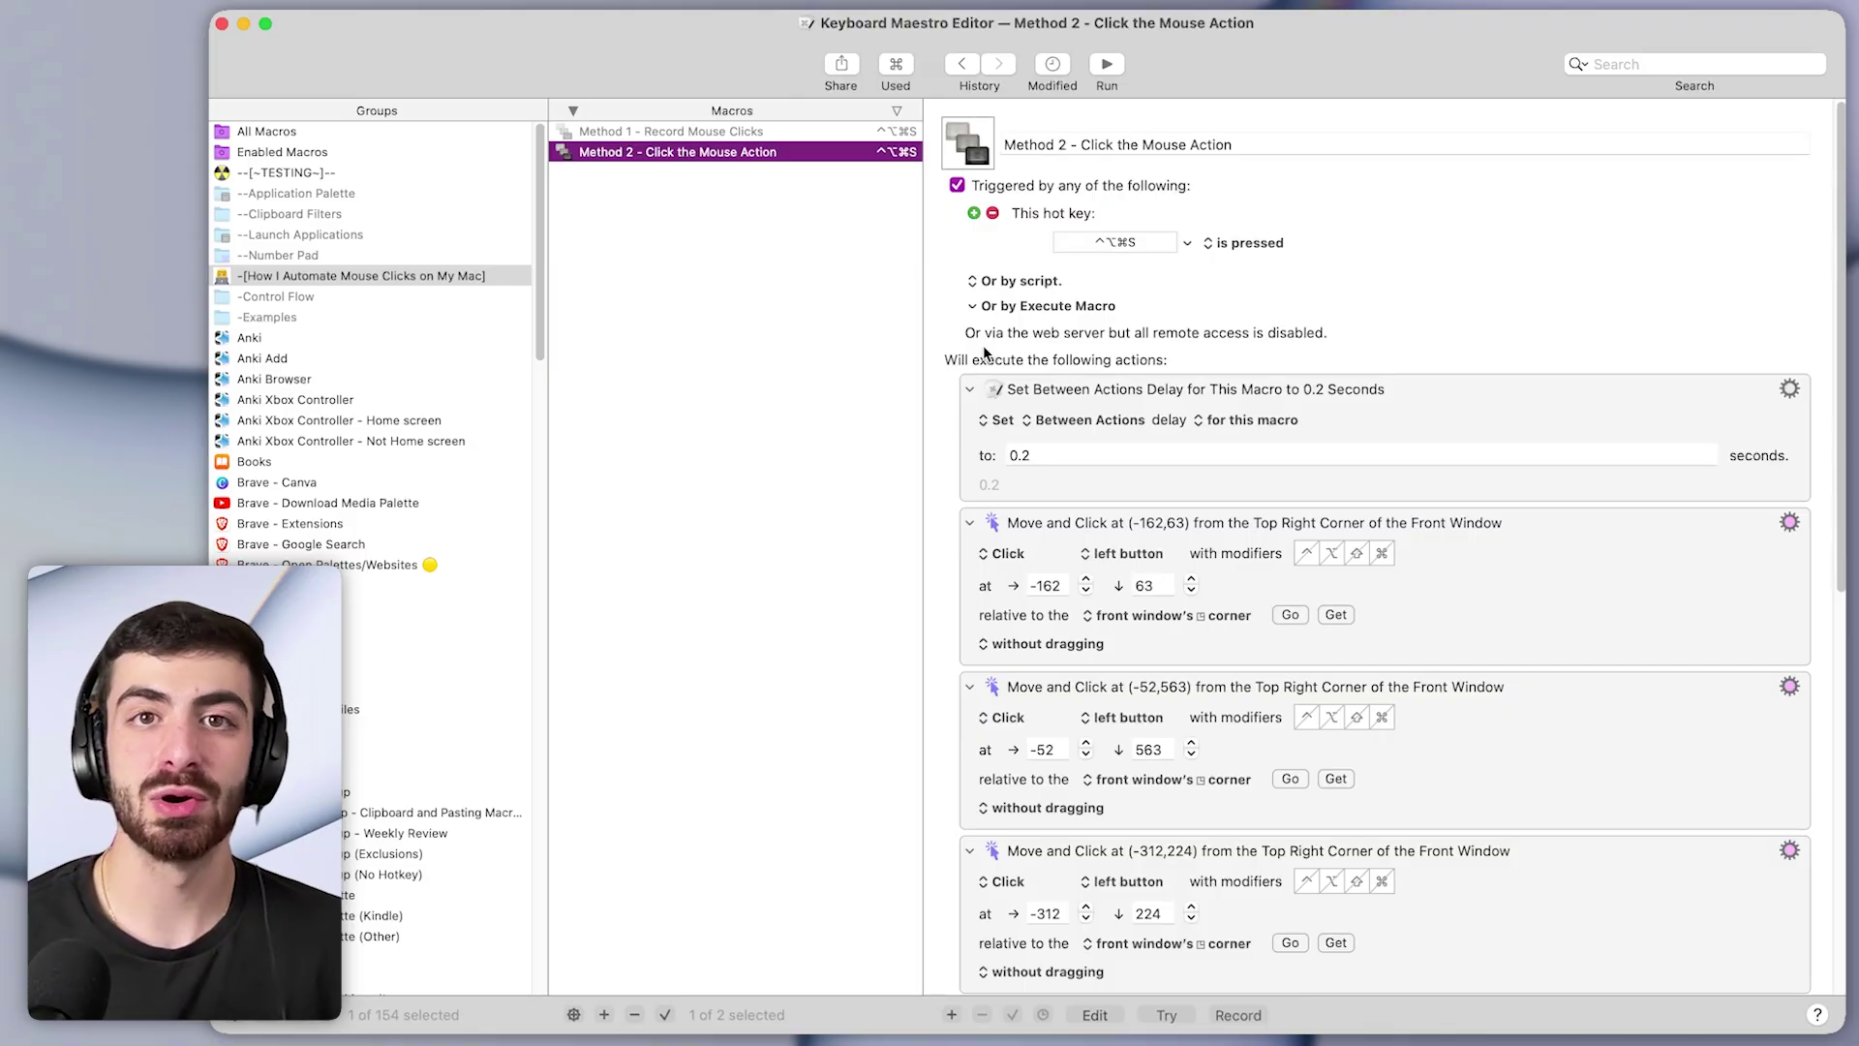
Create a new macro named "Method 3 - Click at Found Image" in the same group
key(super+n)
text(Me)
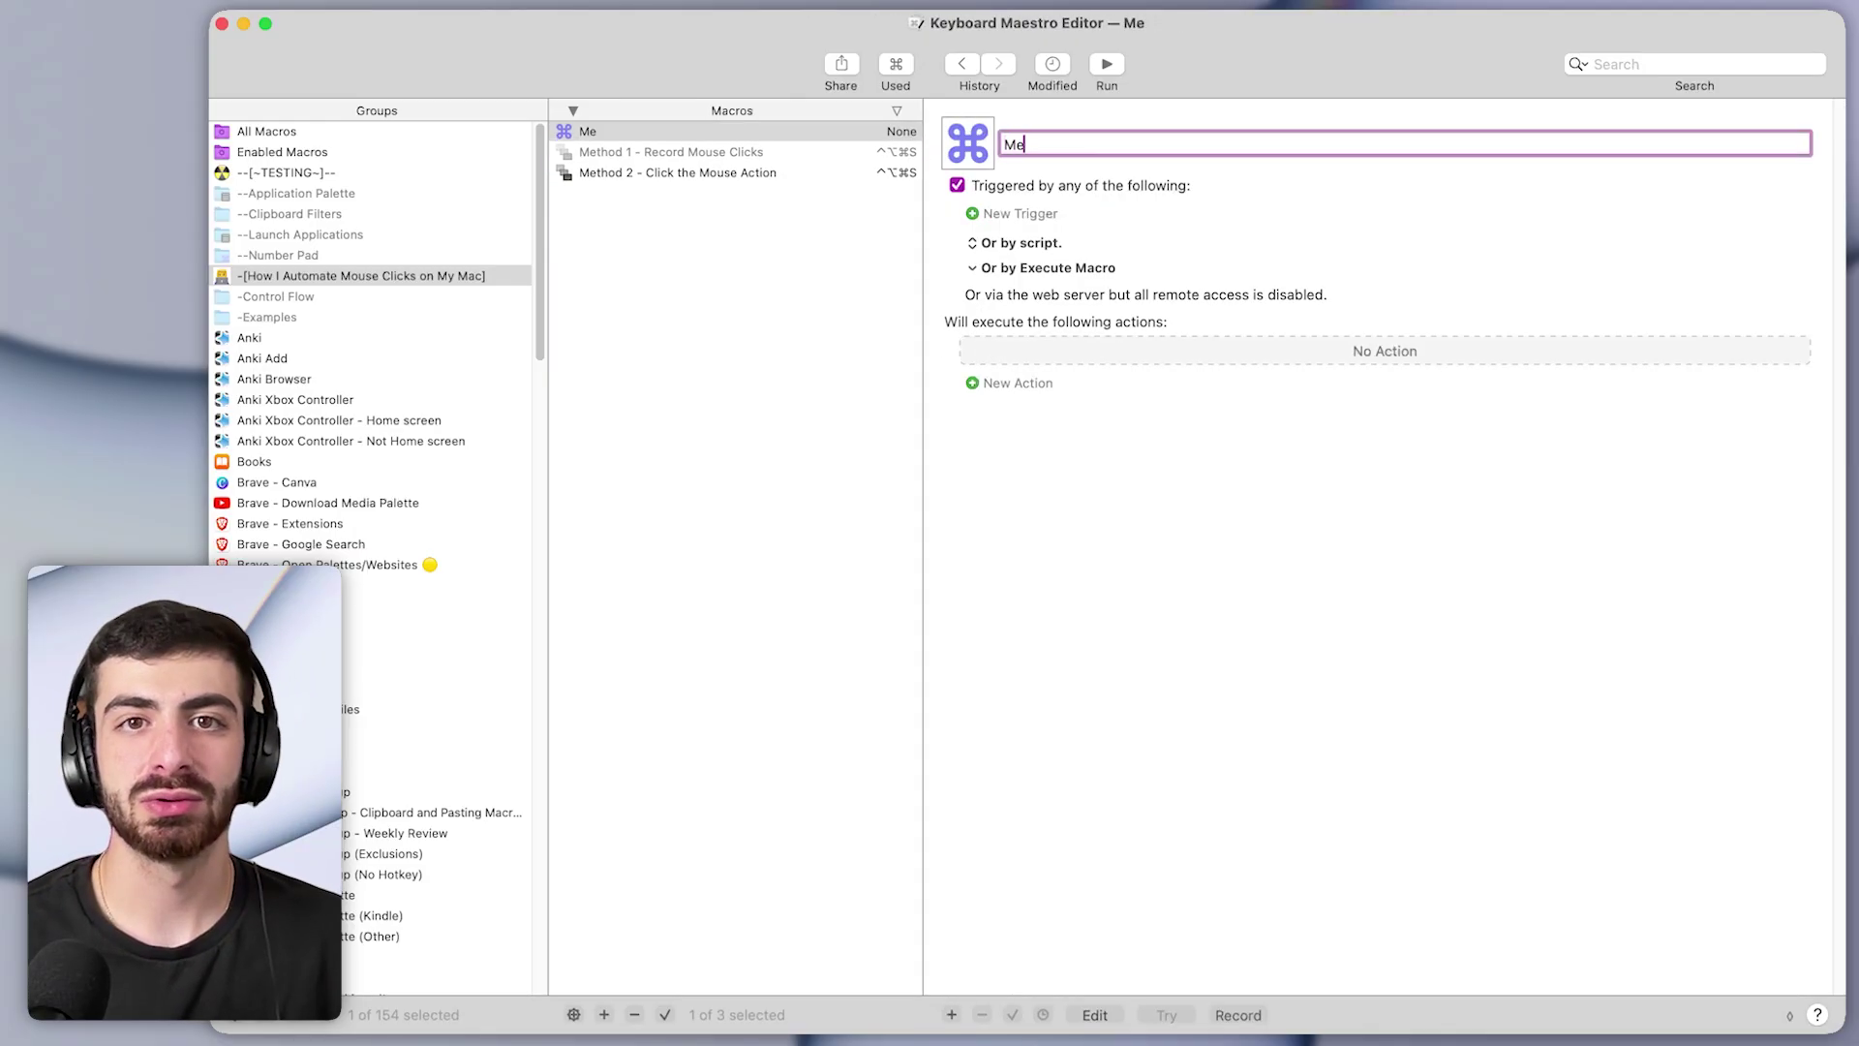
text(thod 3)
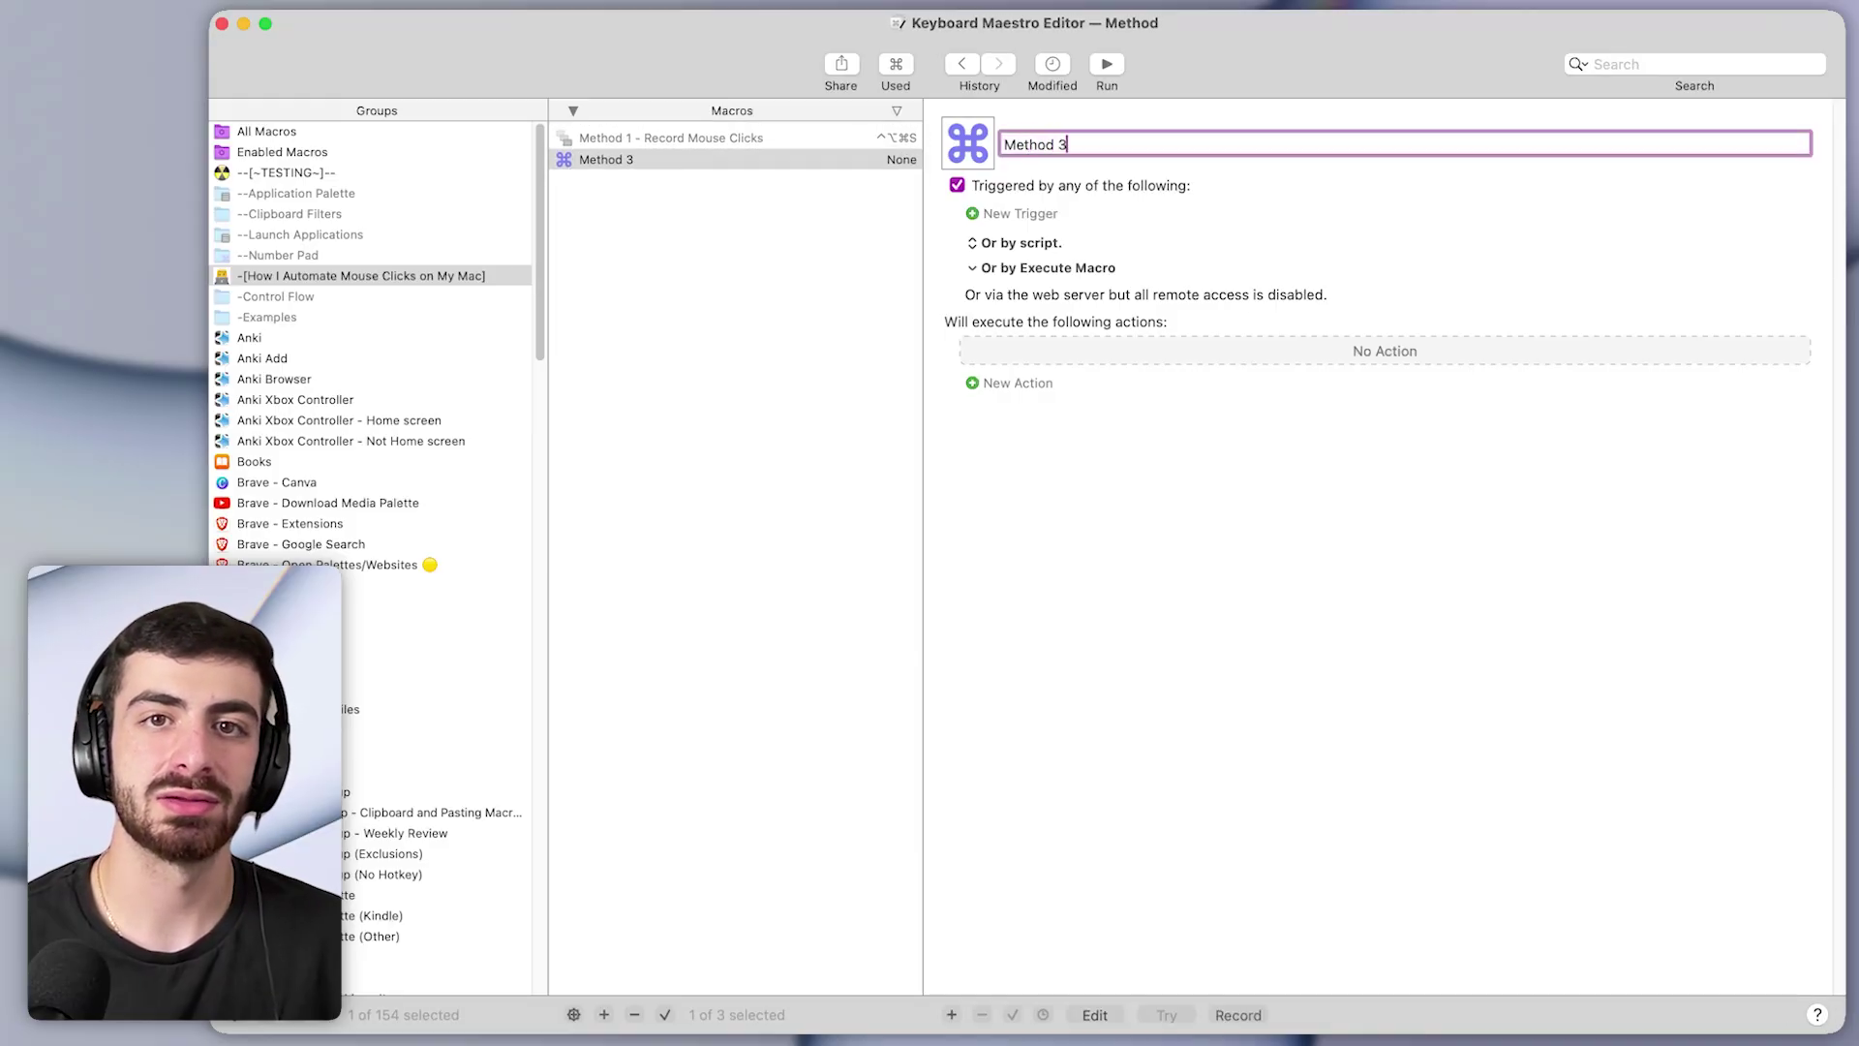
text( - )
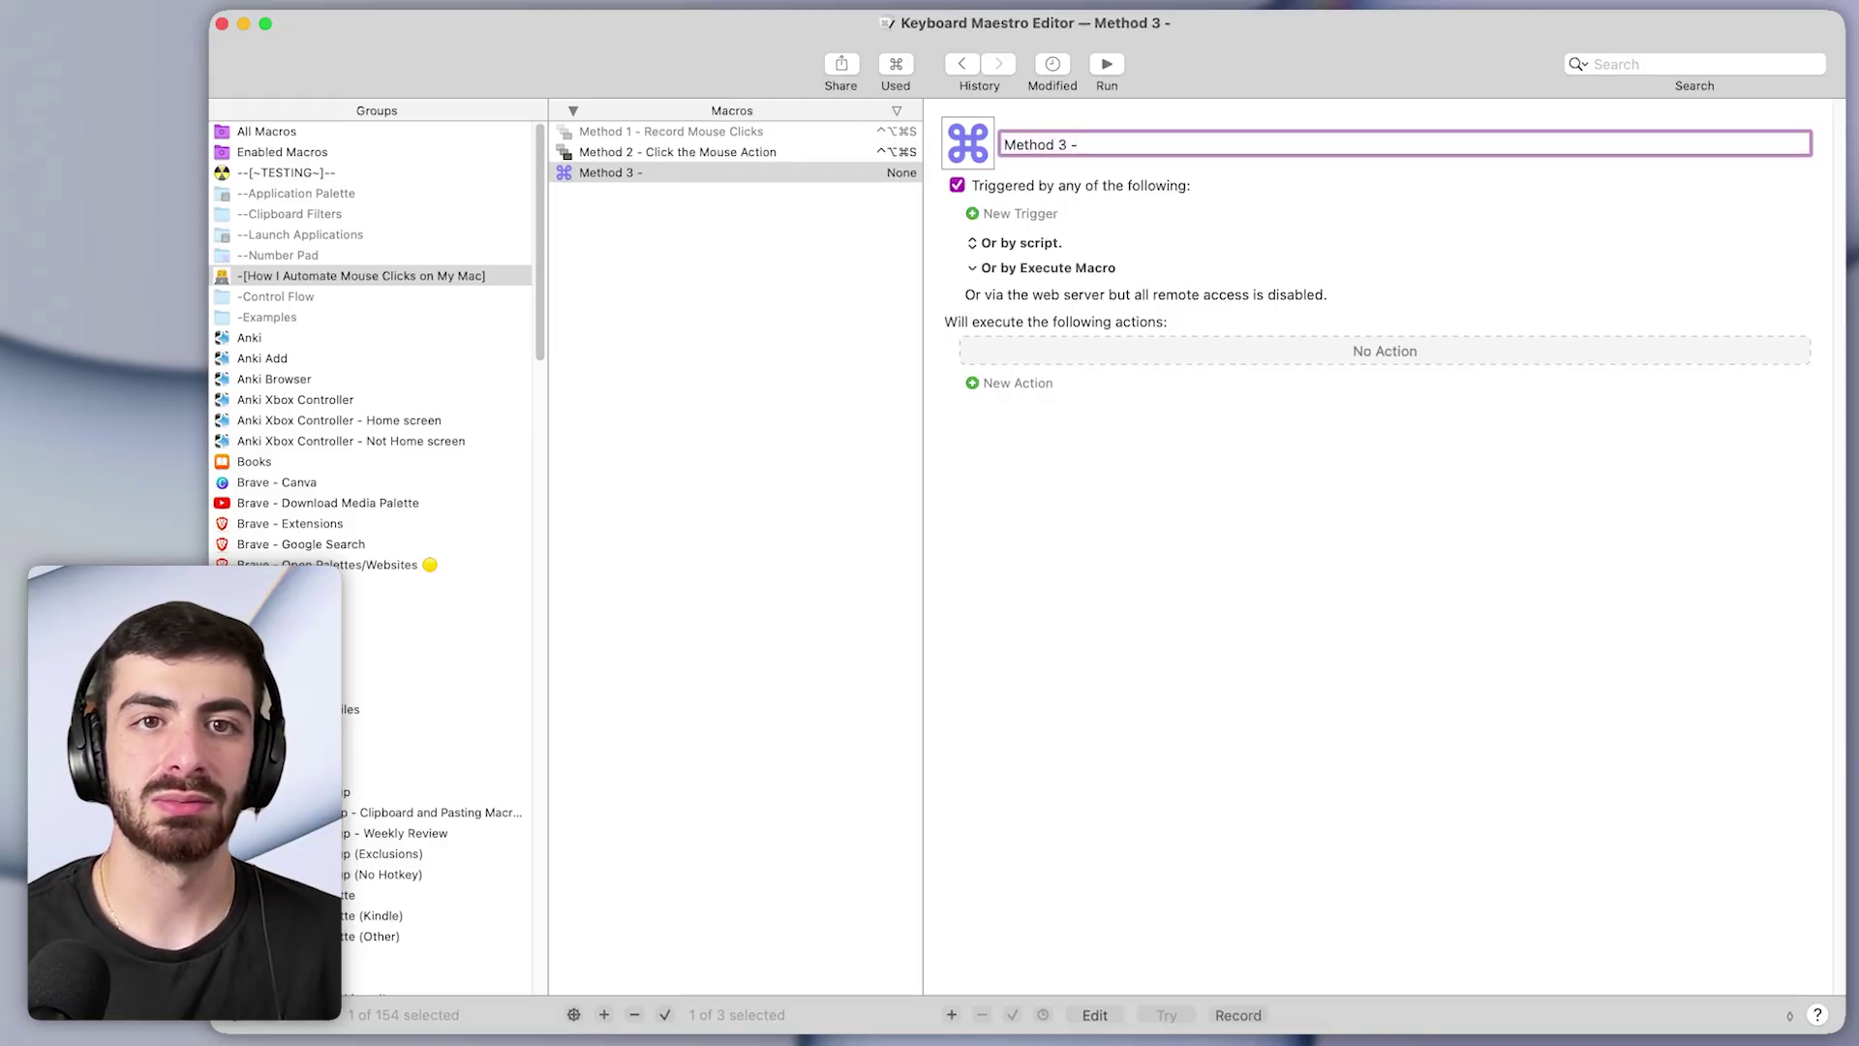
text(Click at F)
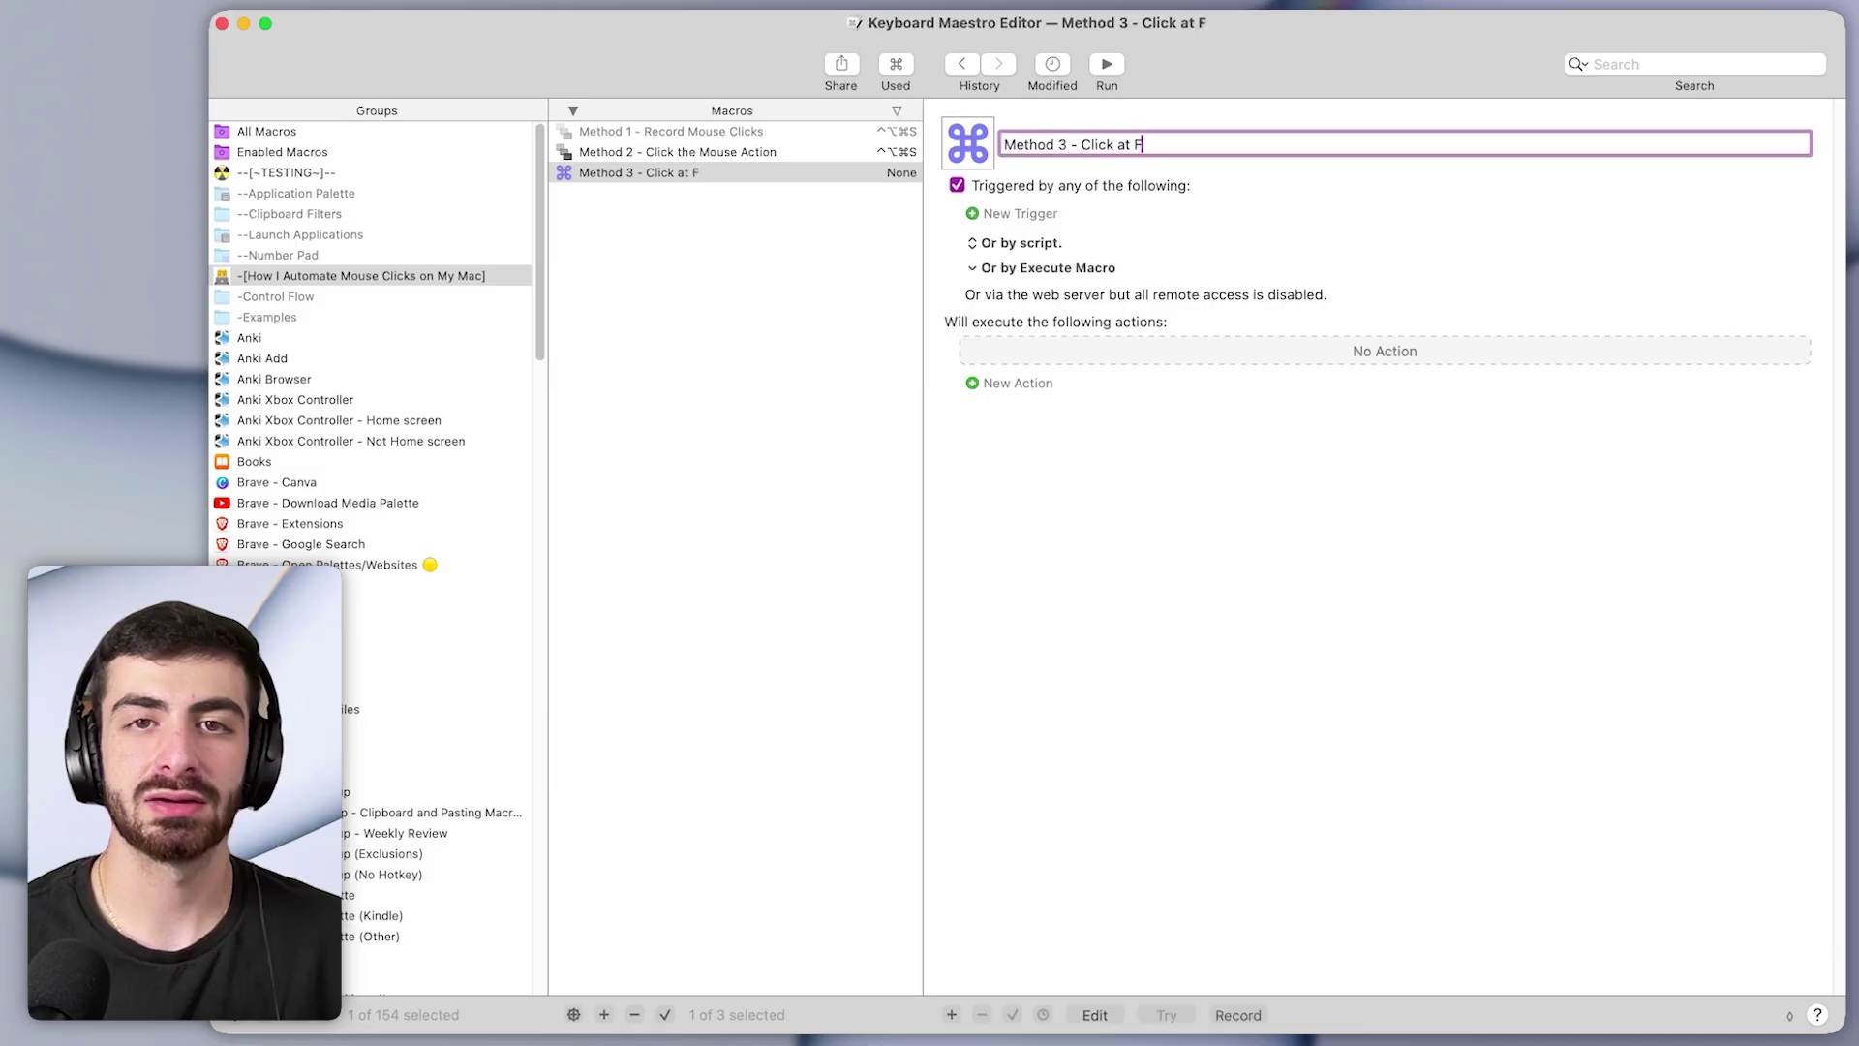
text(ound Image)
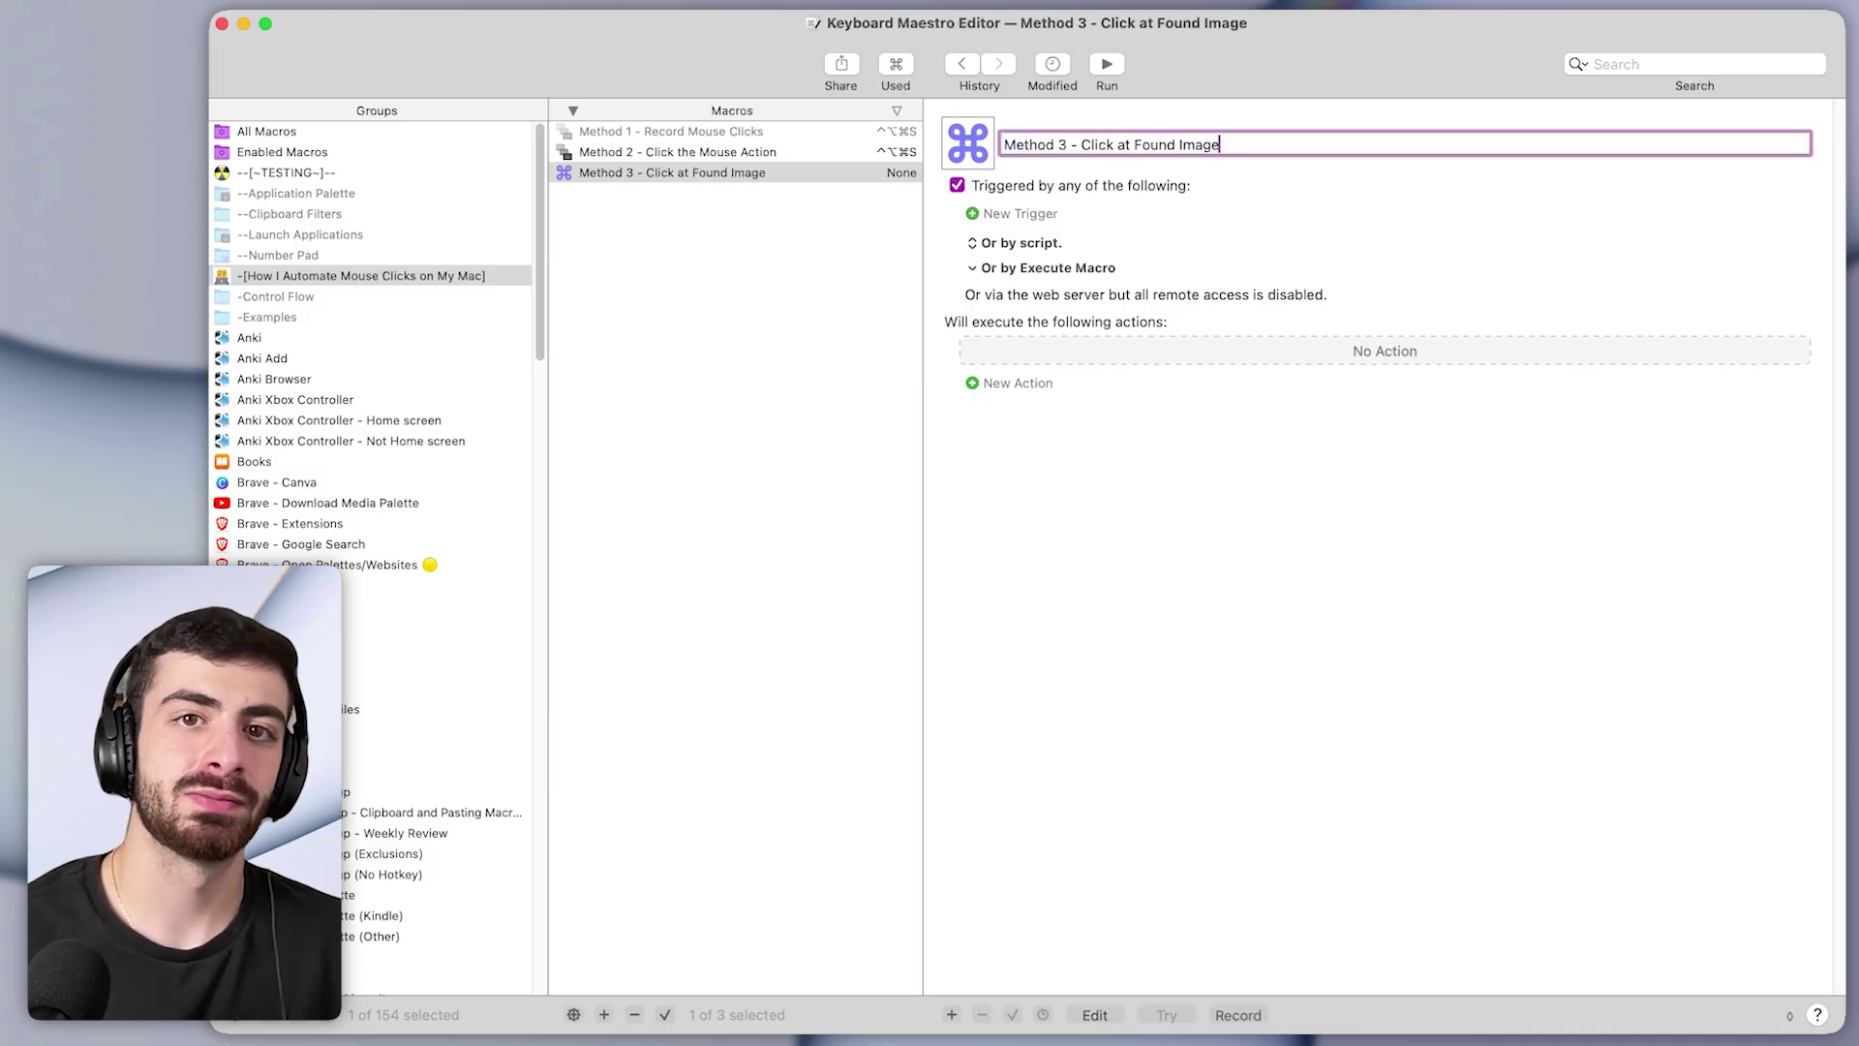
Disable the Method 2 macro and open the Method 3 macro for editing
click(829, 149)
scroll(1286, 763, down, 3)
click(1319, 293)
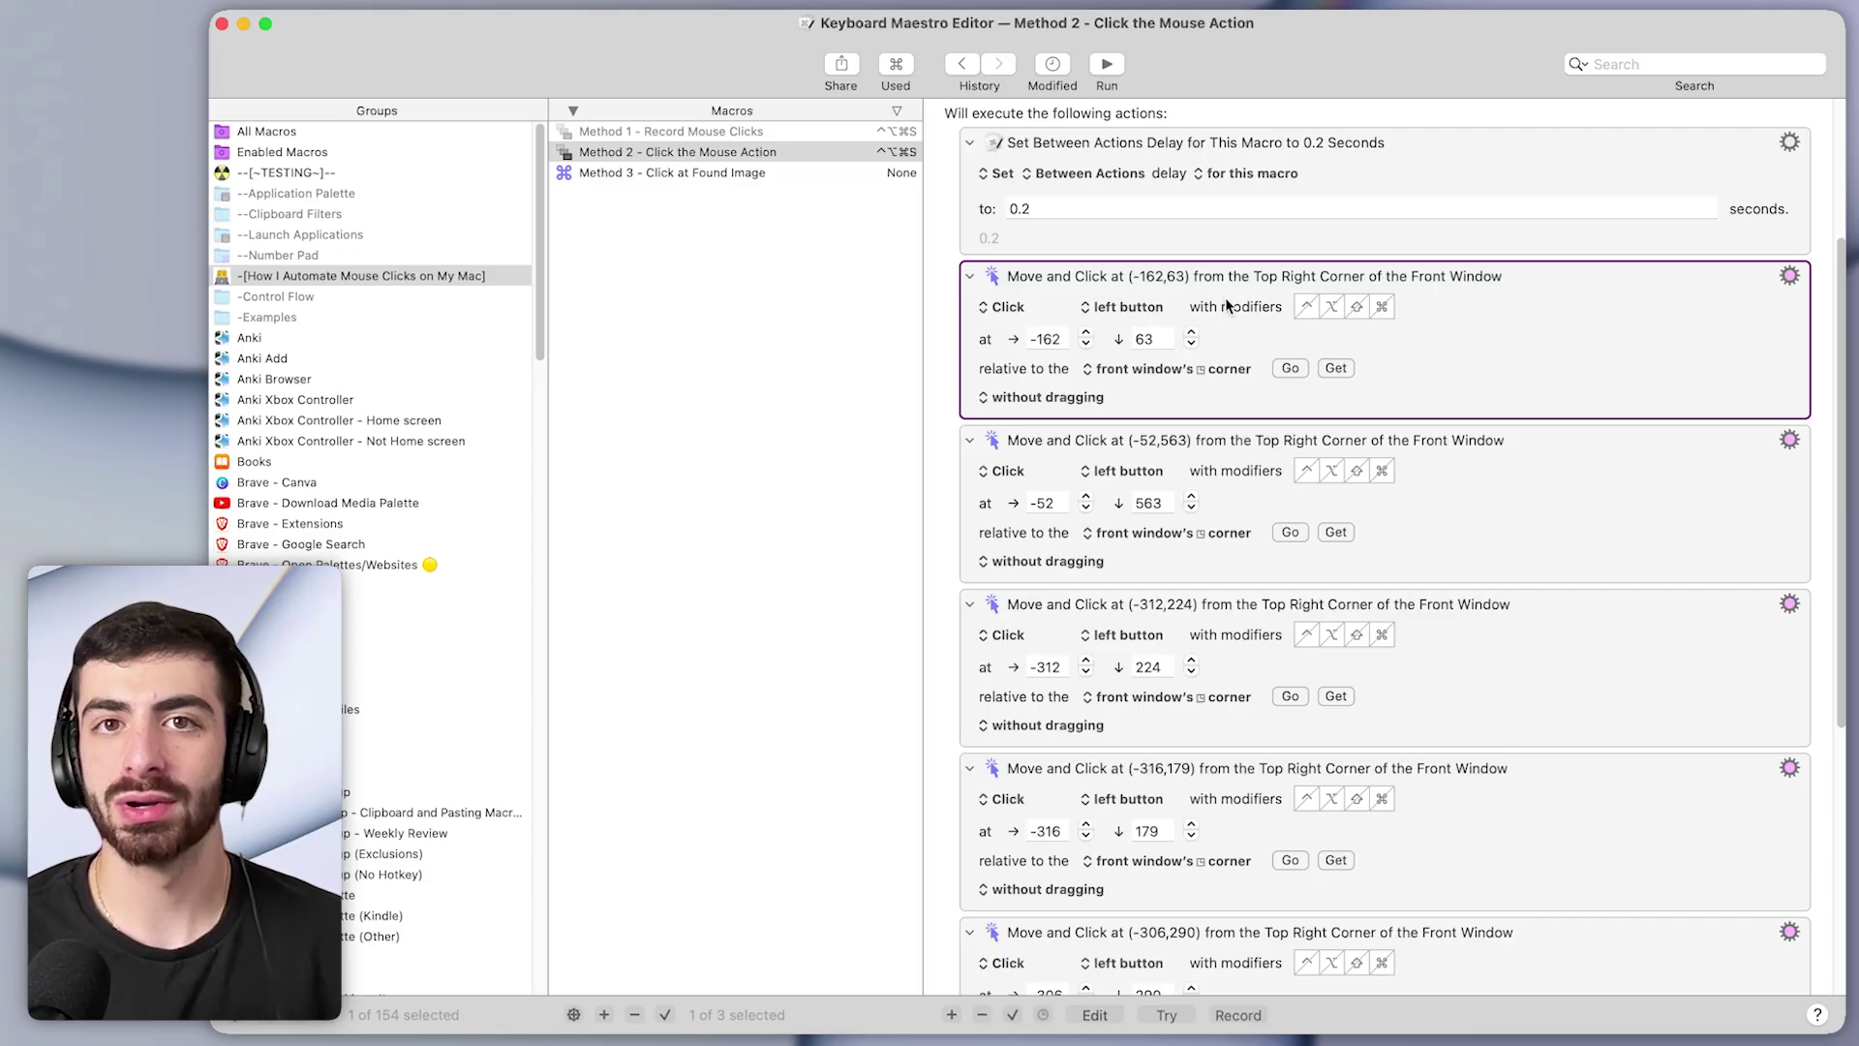
click(881, 145)
click(875, 172)
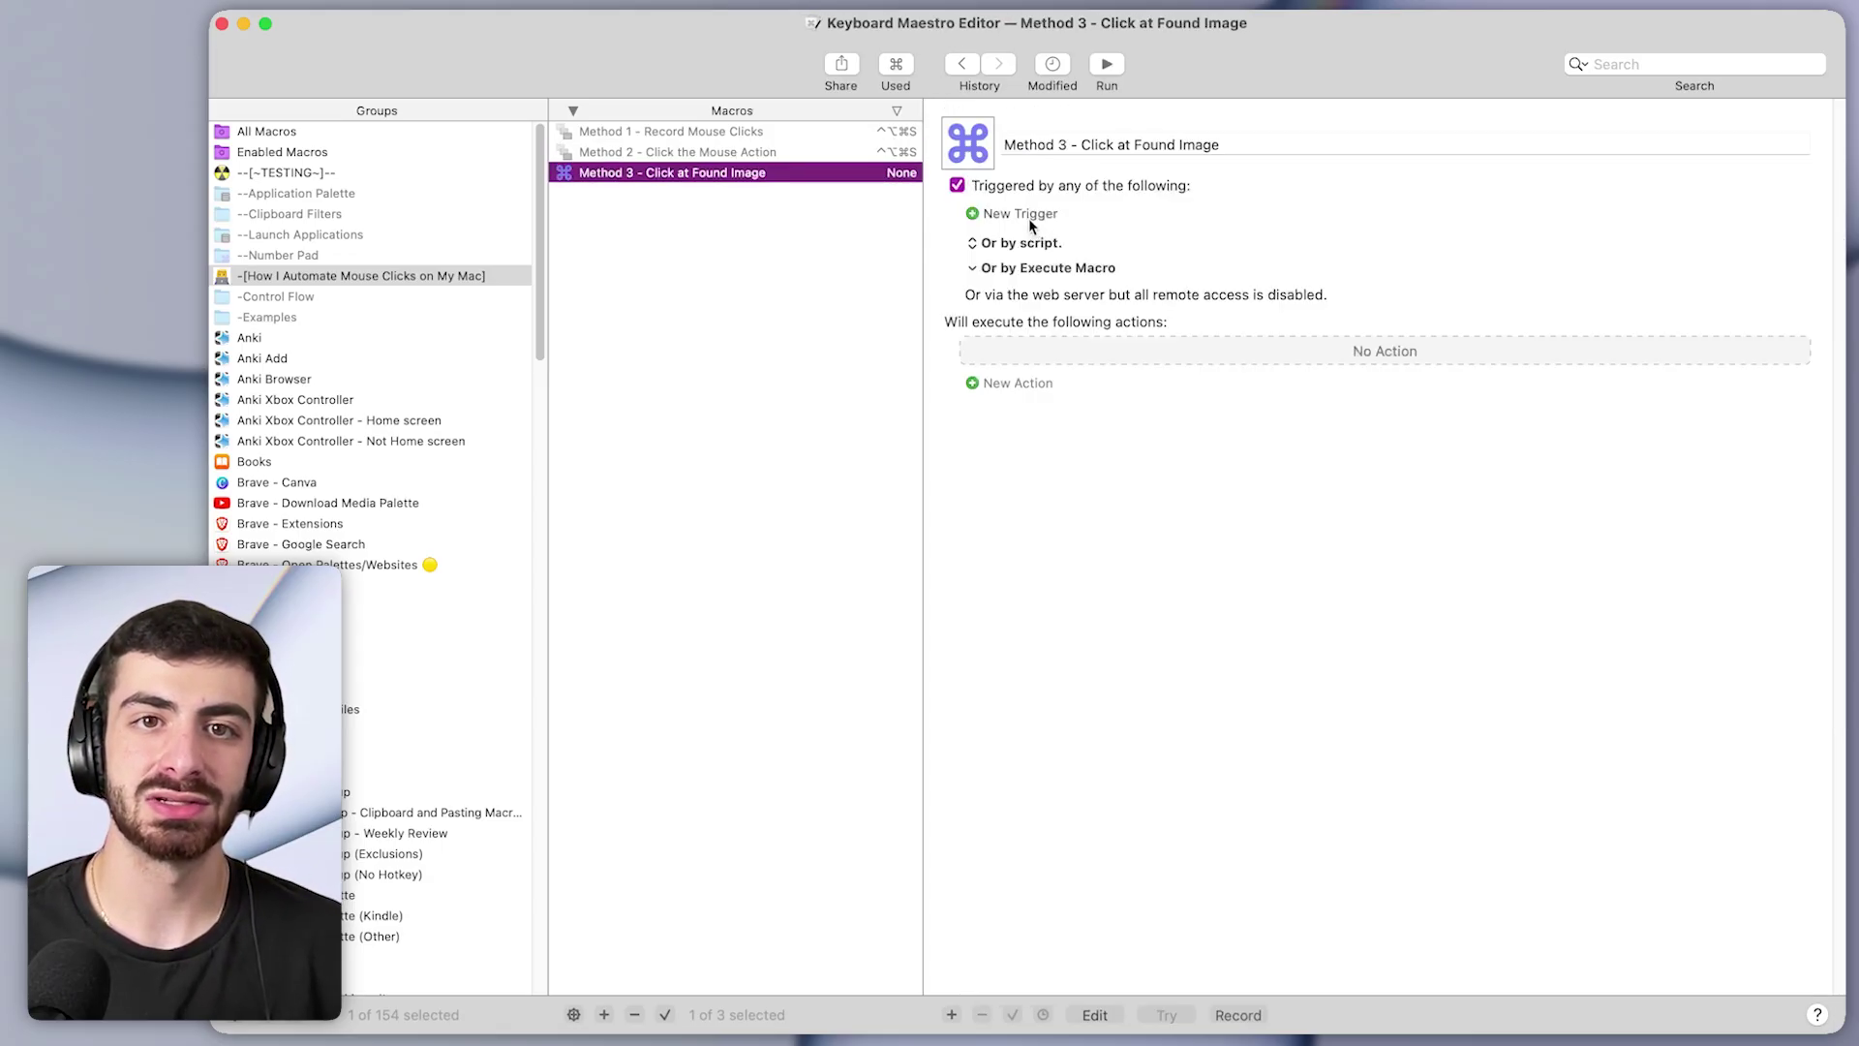
Add a hot key trigger to the Method 3 macro and set it to Control+Option+Command+S
click(1028, 217)
click(1028, 217)
key(ctrl+alt+super+s)
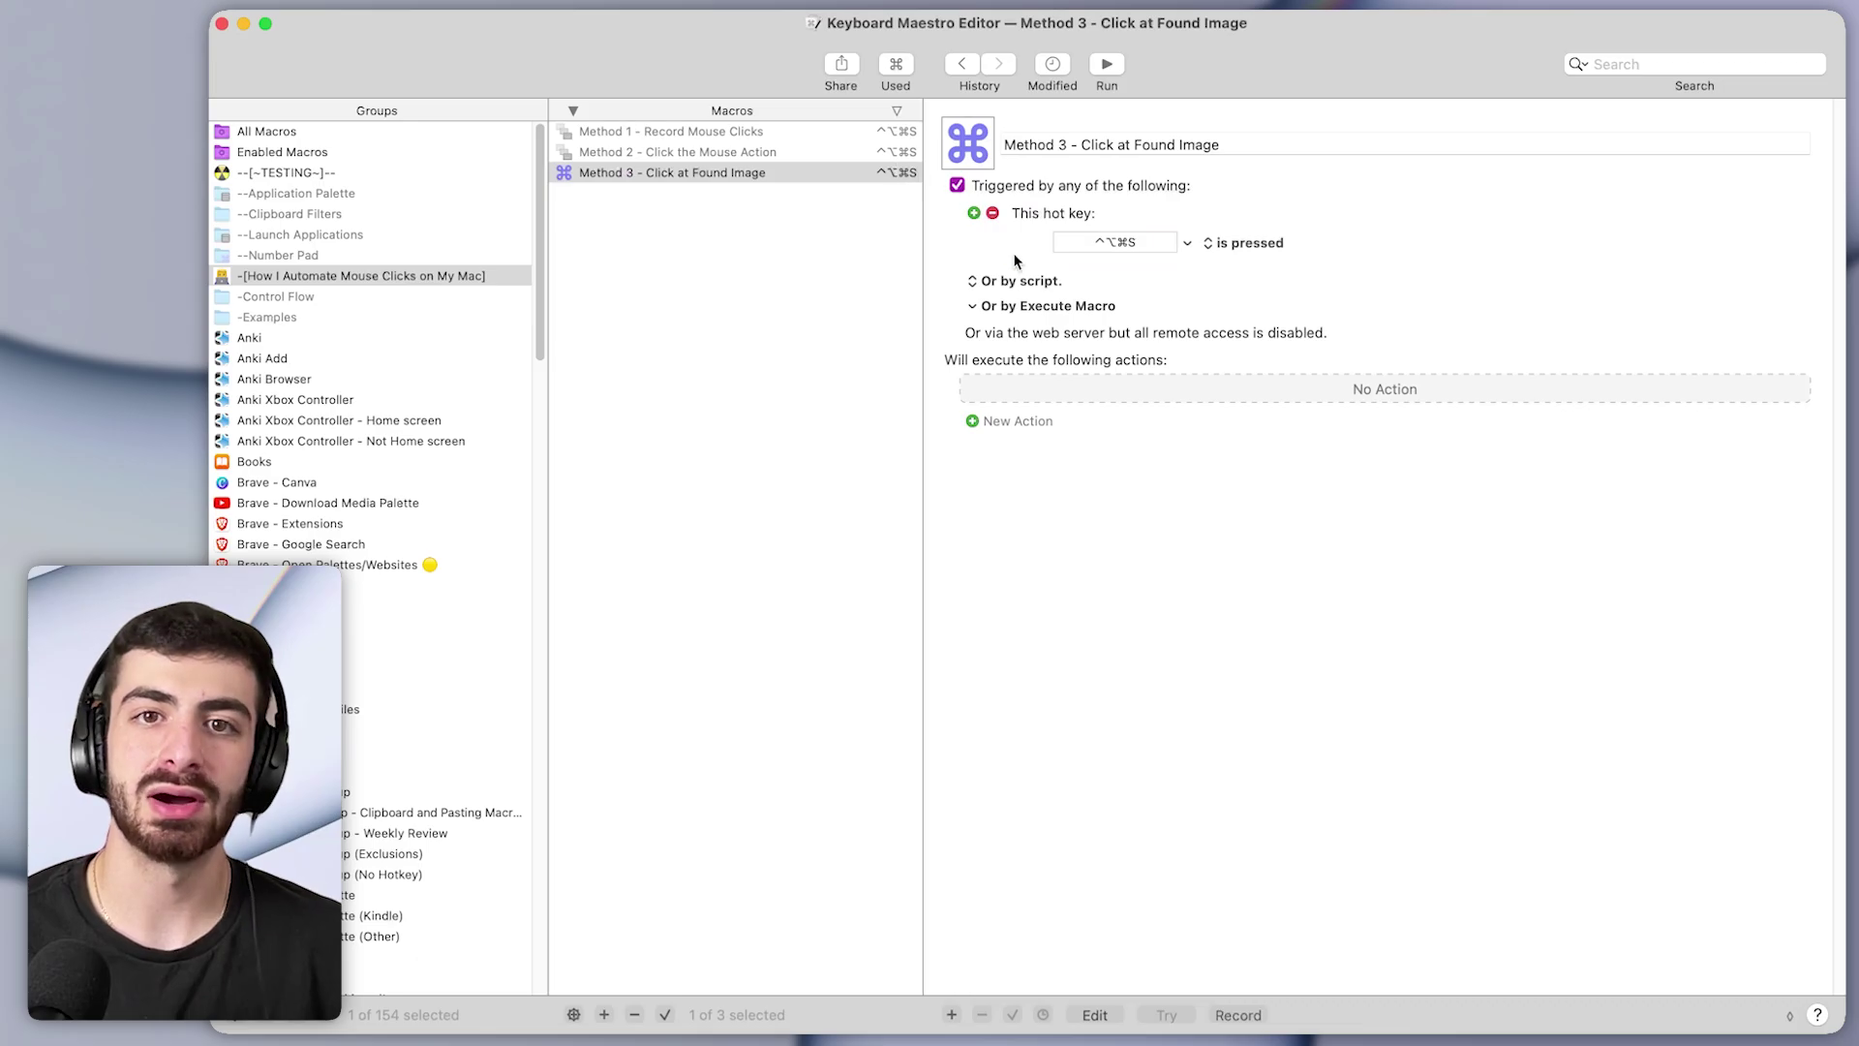
Add a Click at Found Image action to the Method 3 macro and close the action list
click(951, 1013)
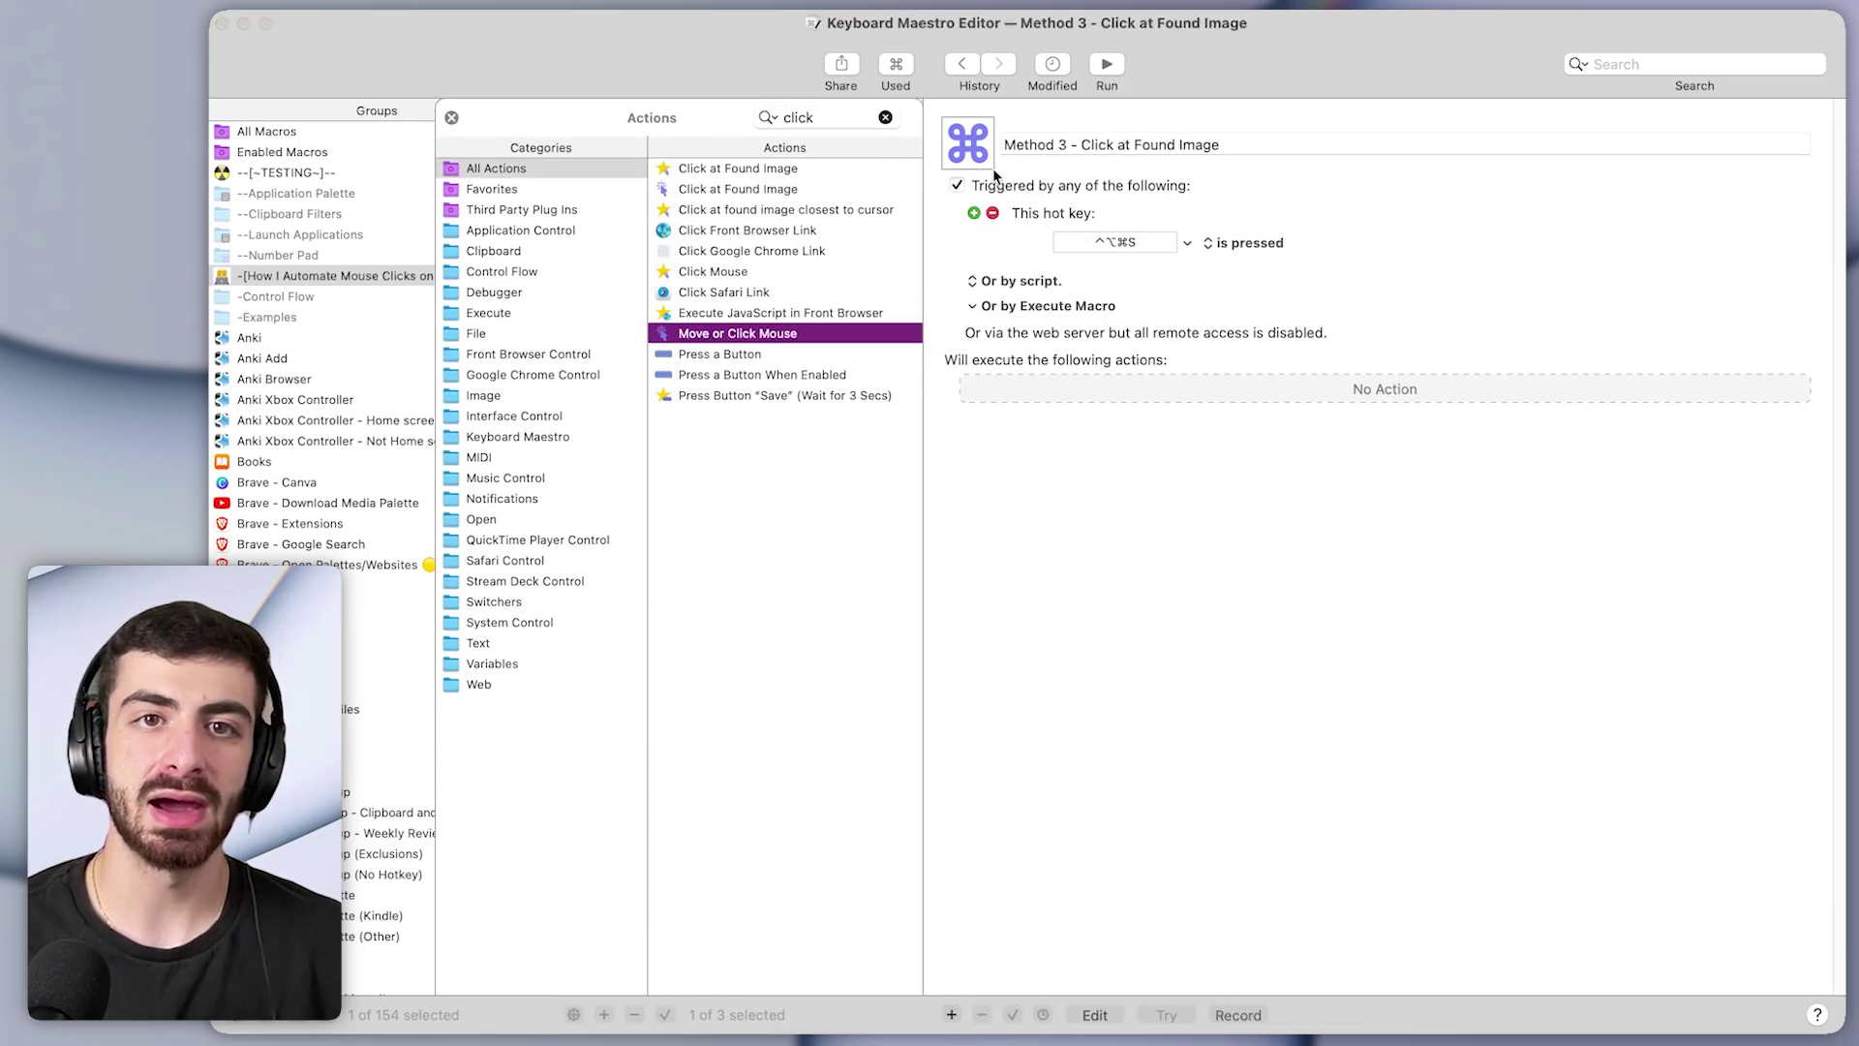
click(762, 192)
double_click(762, 190)
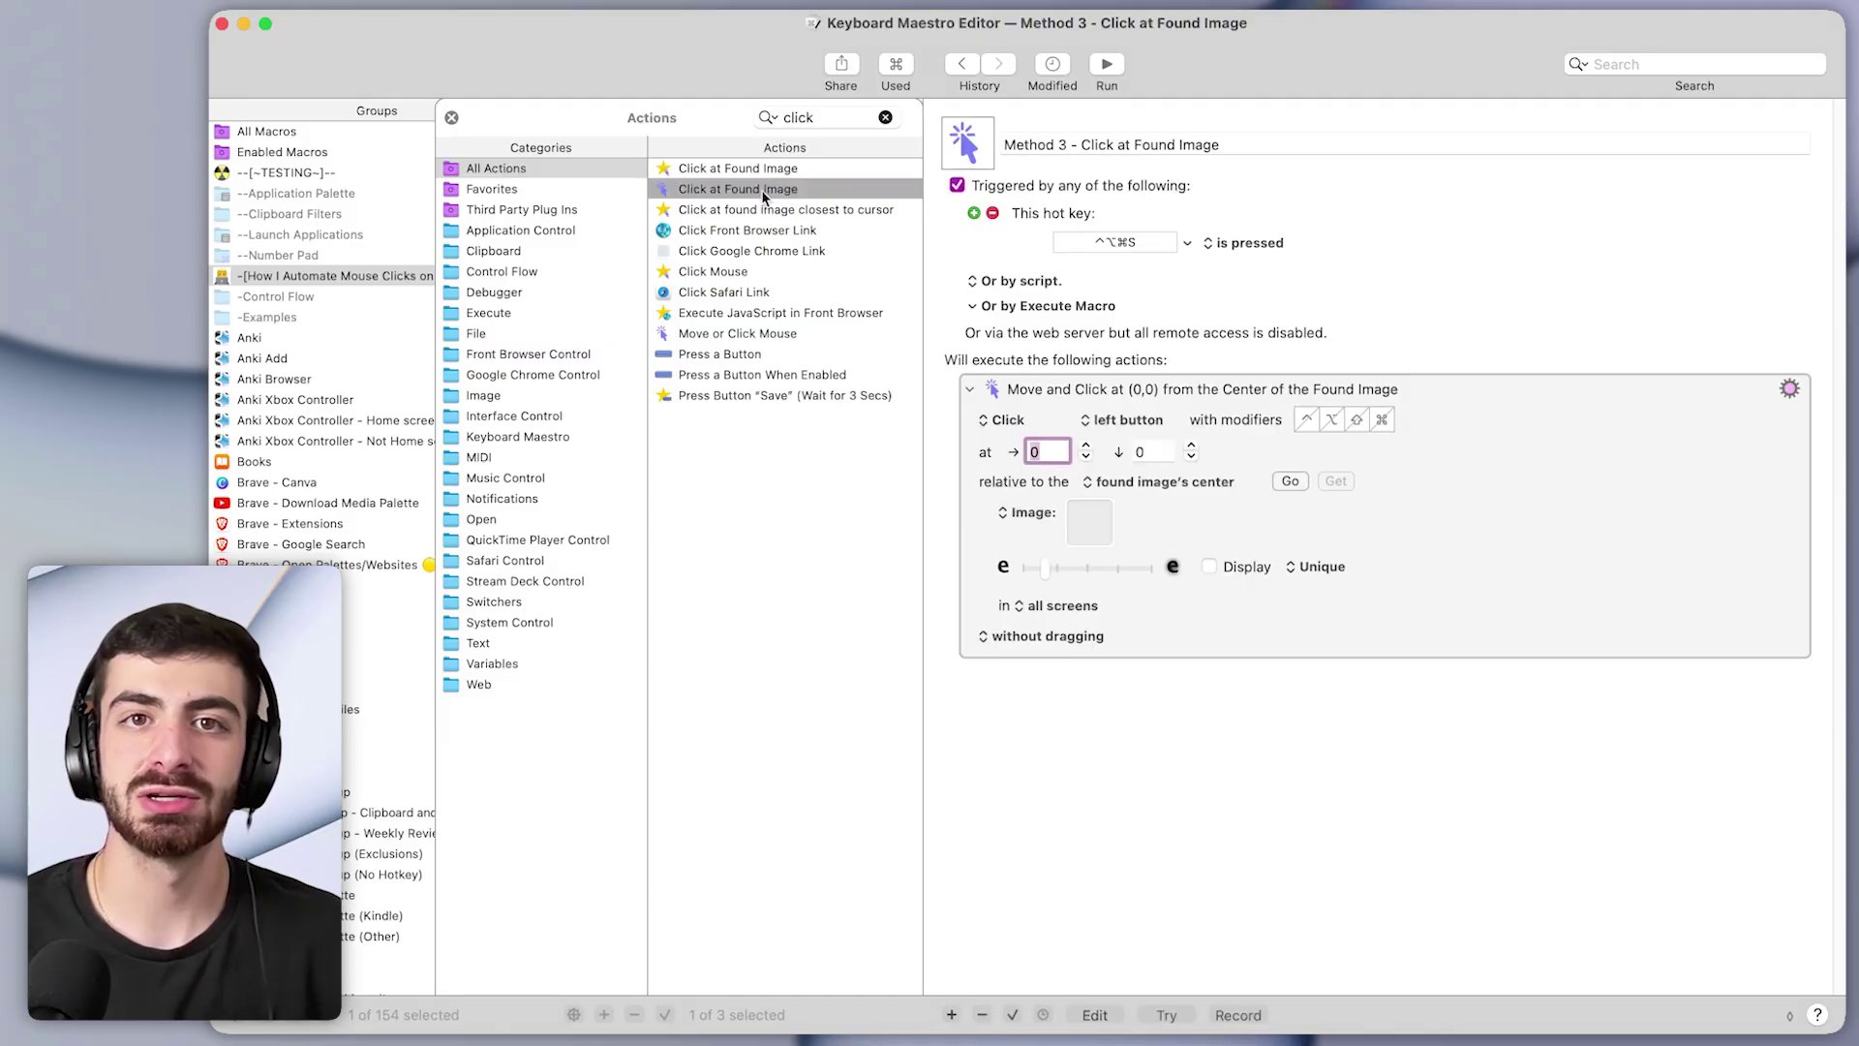
click(1386, 658)
drag(451, 117, 451, 128)
click(451, 129)
Switch to the Brave browser, enlarge its window and open the Vault page of the Bitwarden extension
click(1094, 525)
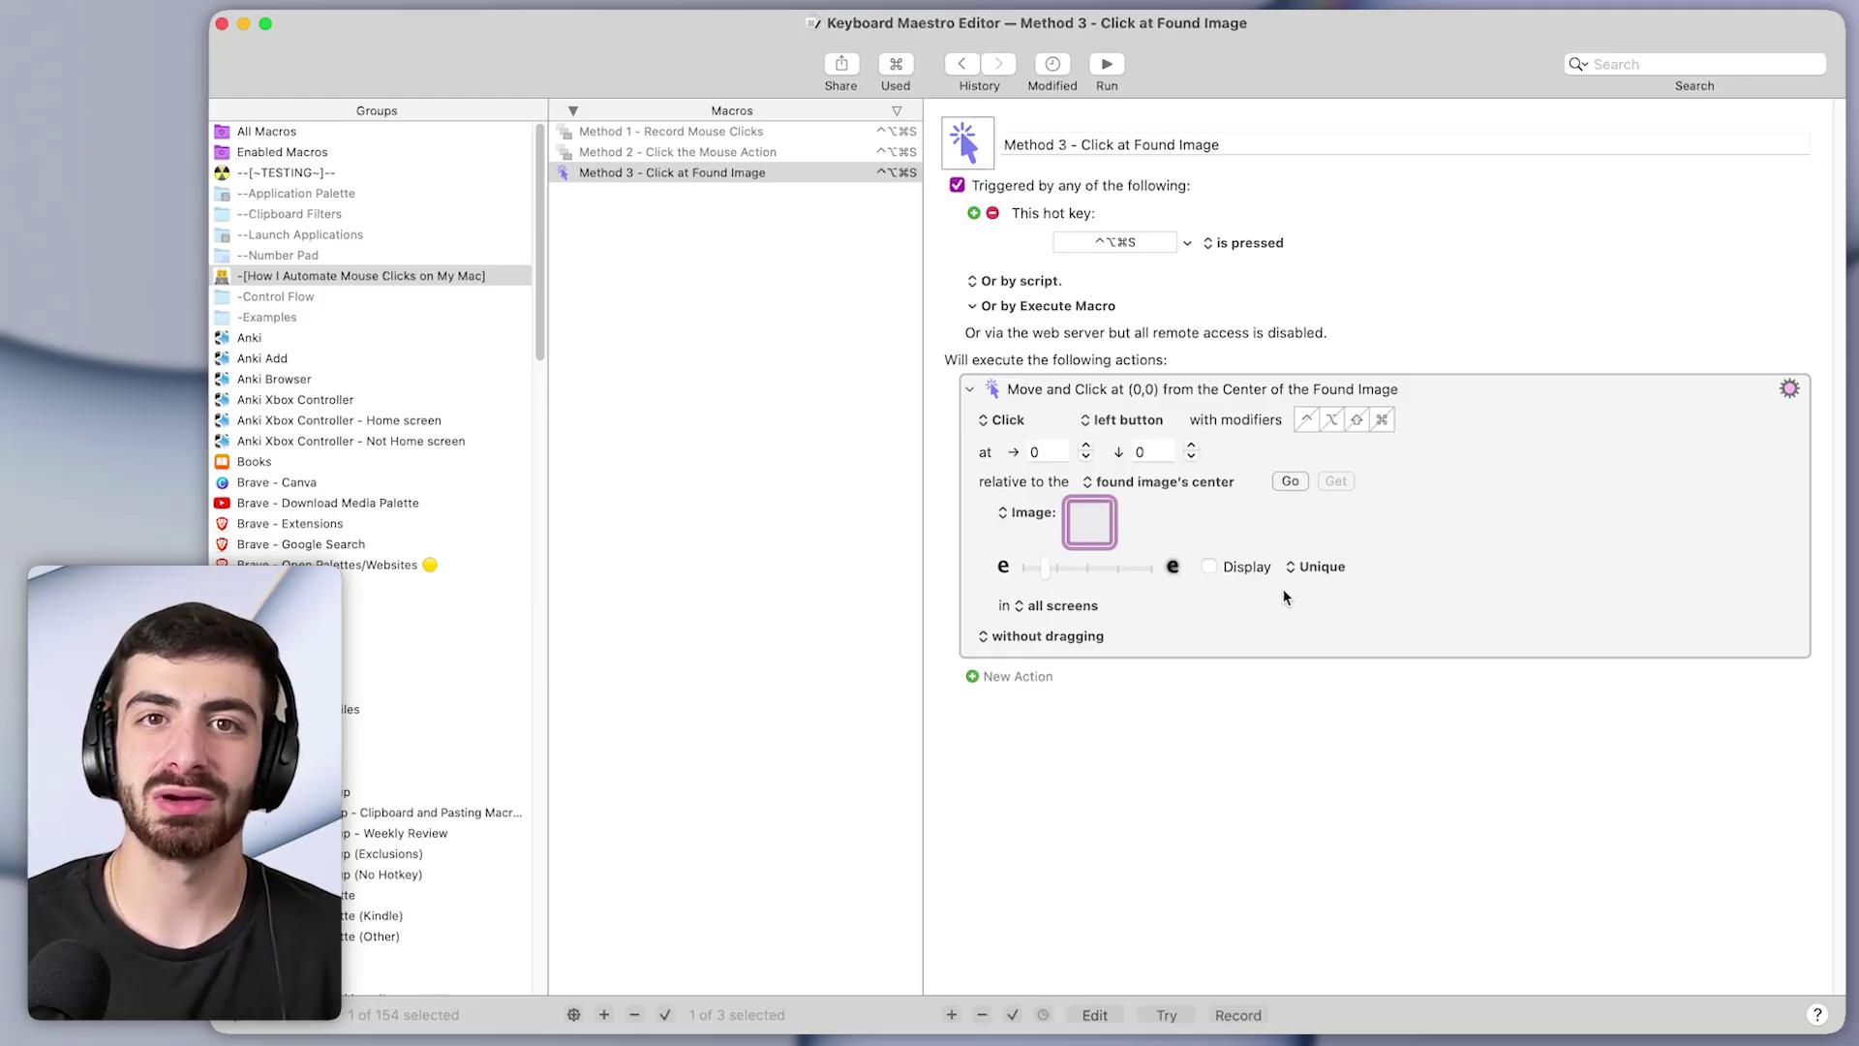
click(1341, 583)
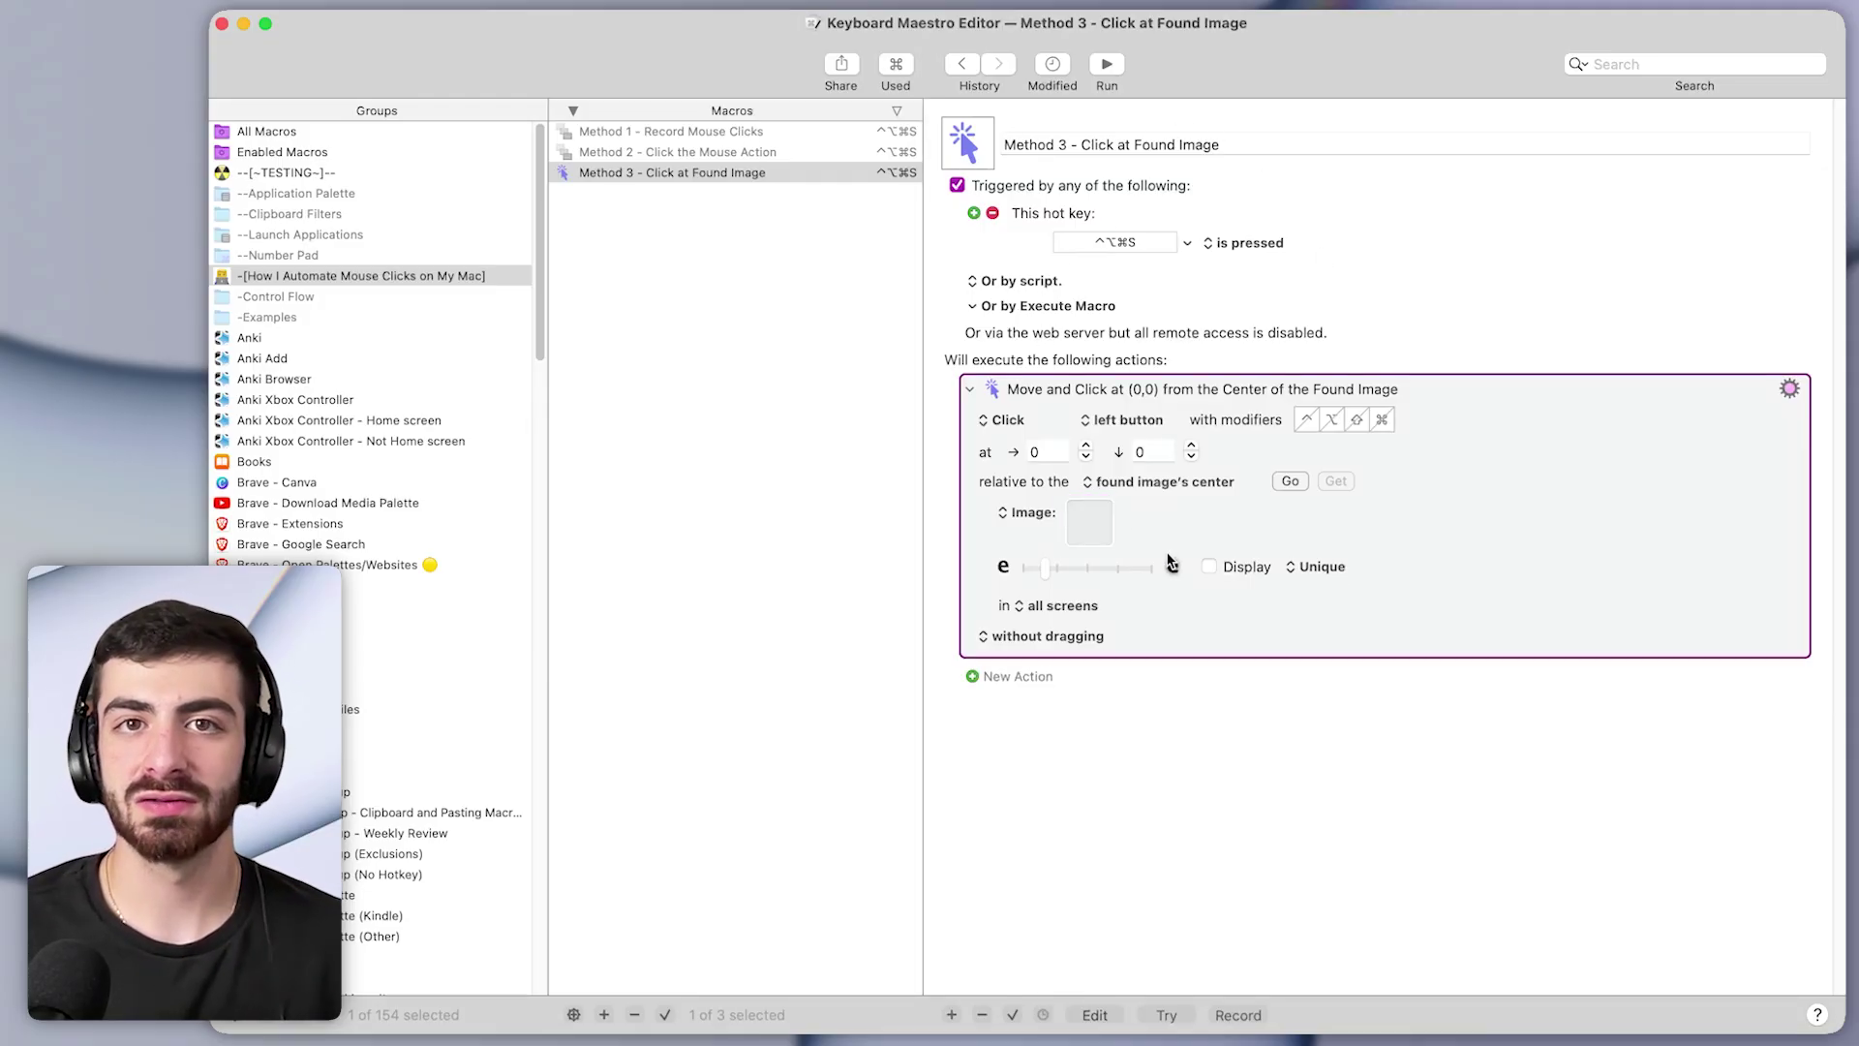
key(super+Tab)
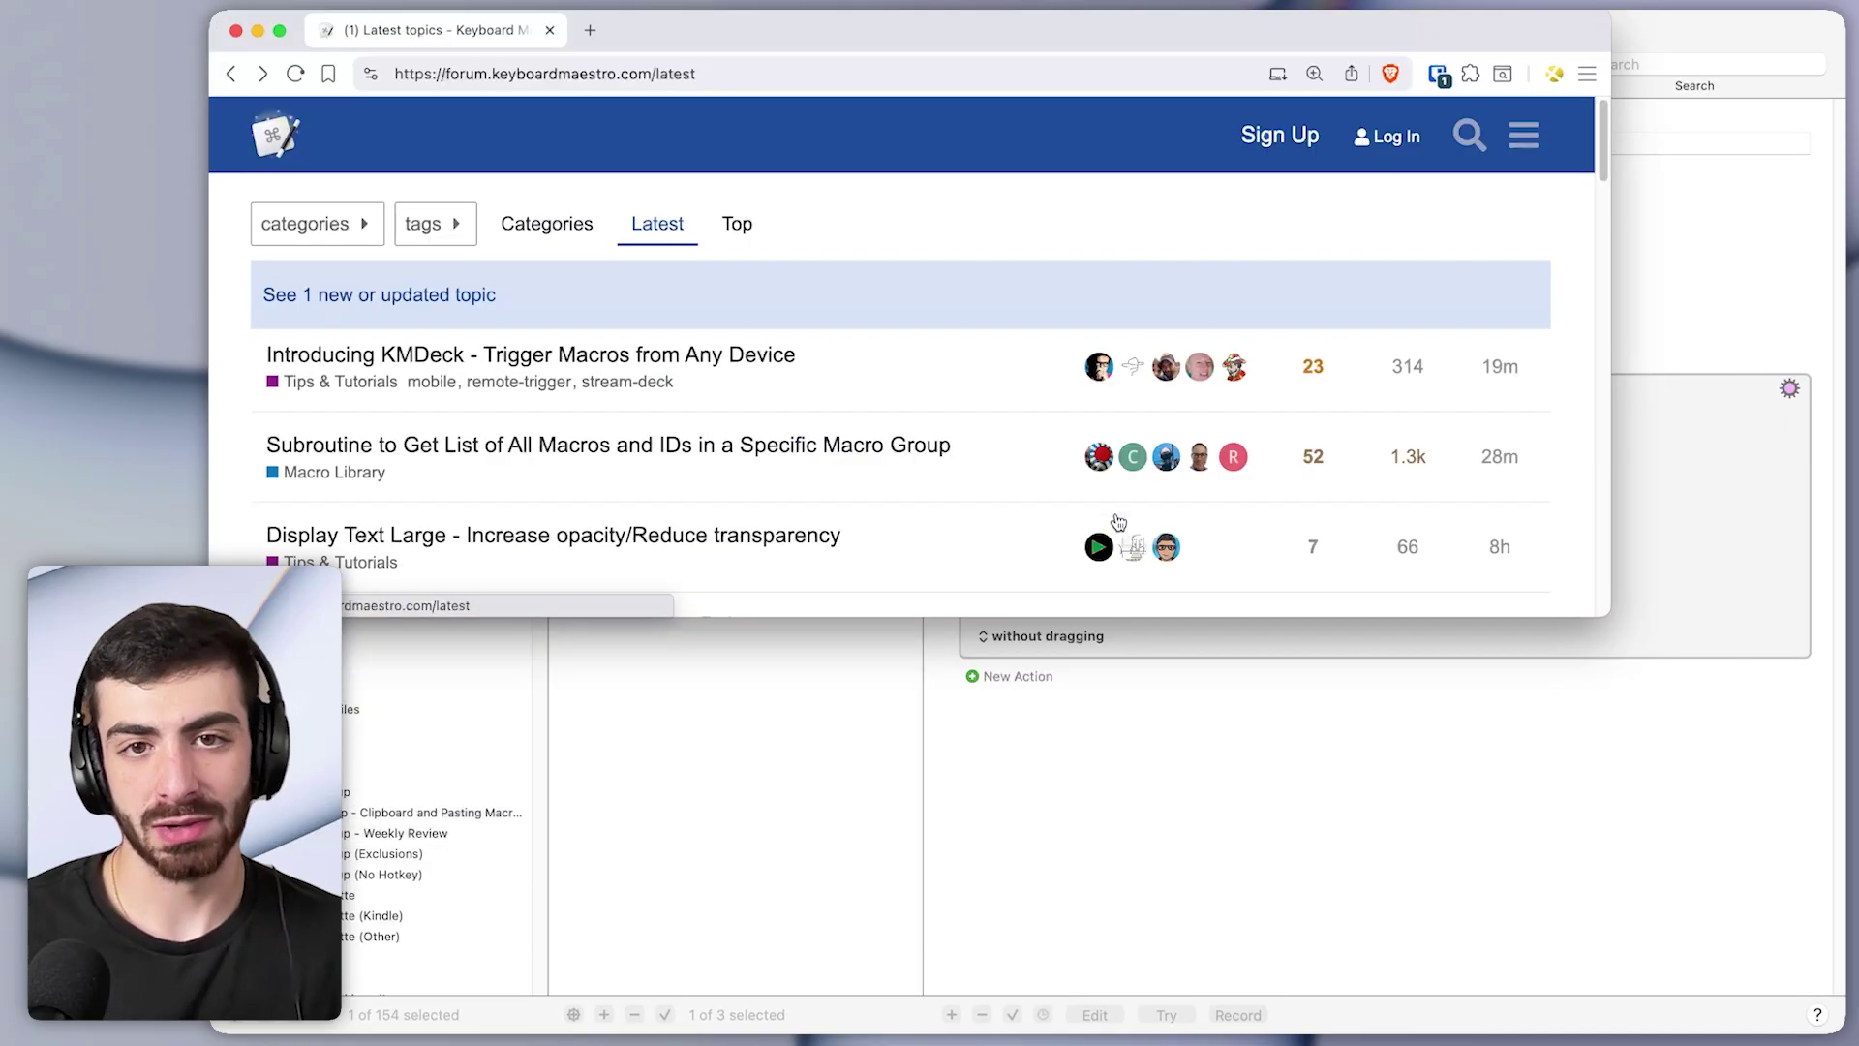
key(ctrl+alt+Return)
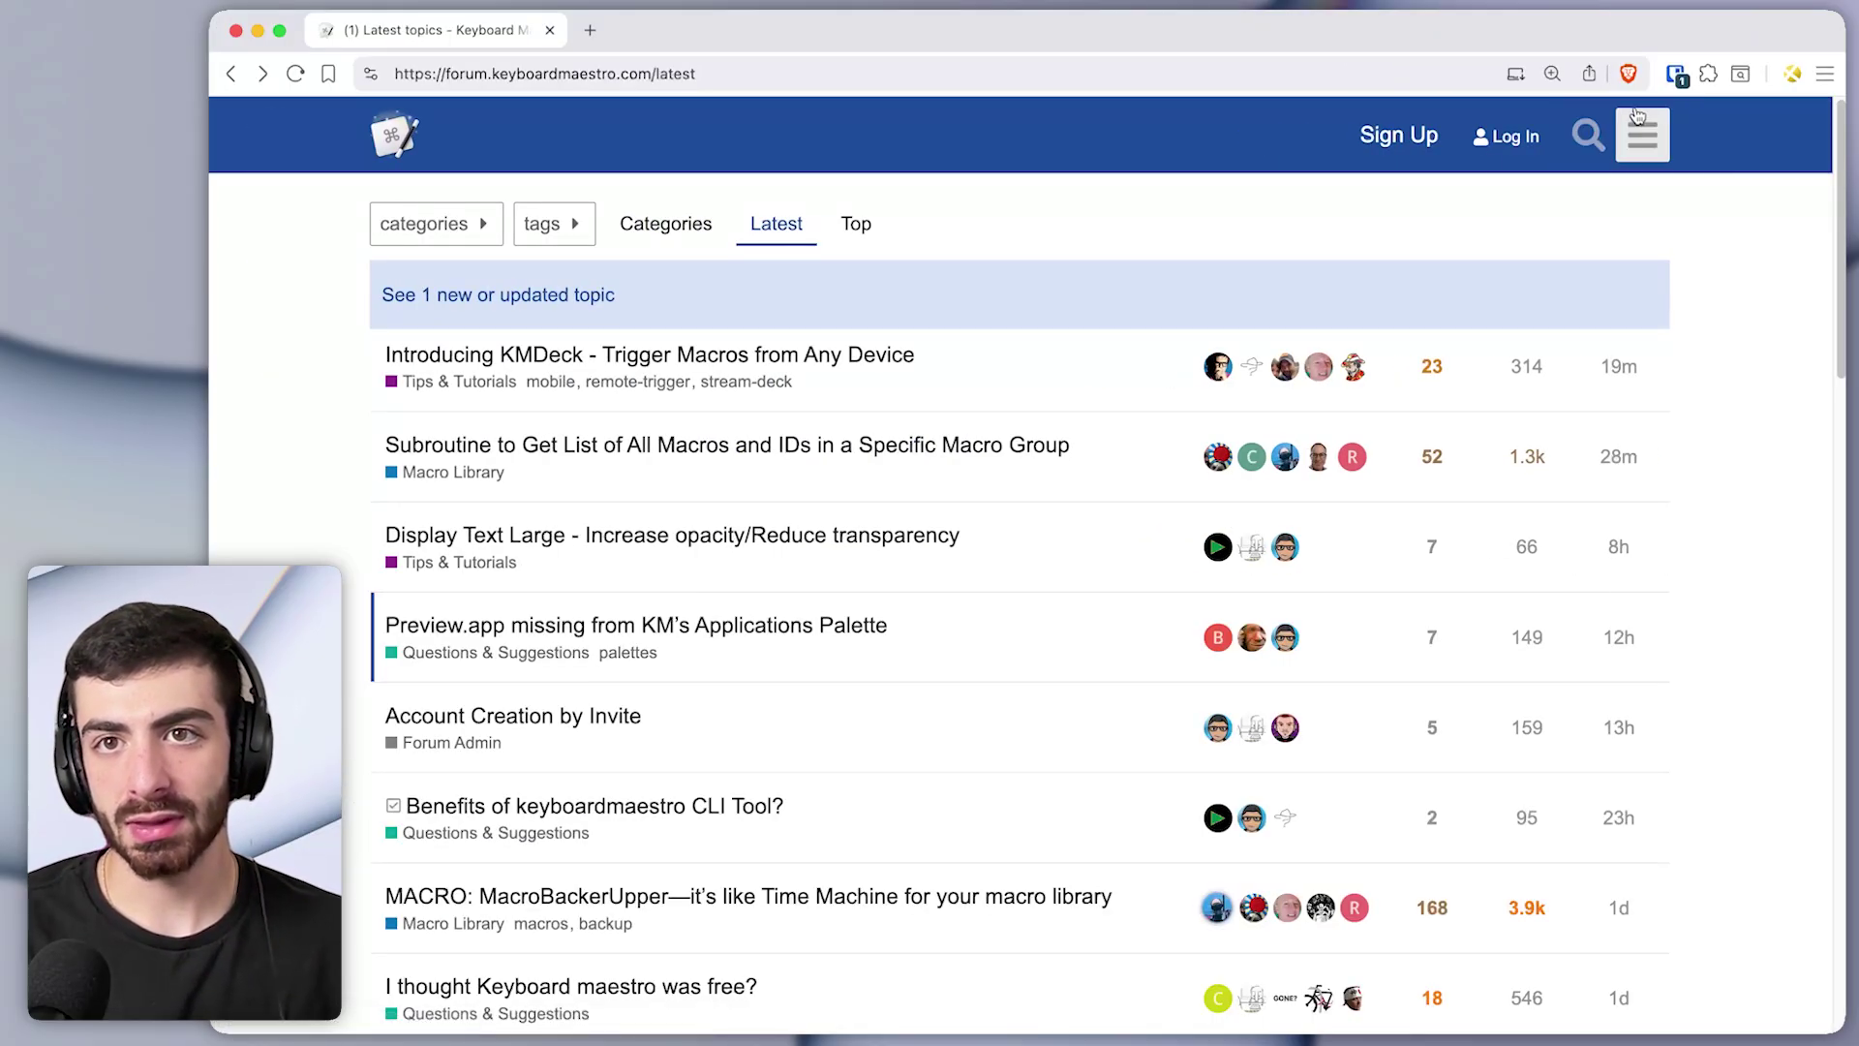
click(1675, 73)
click(1304, 143)
click(1334, 721)
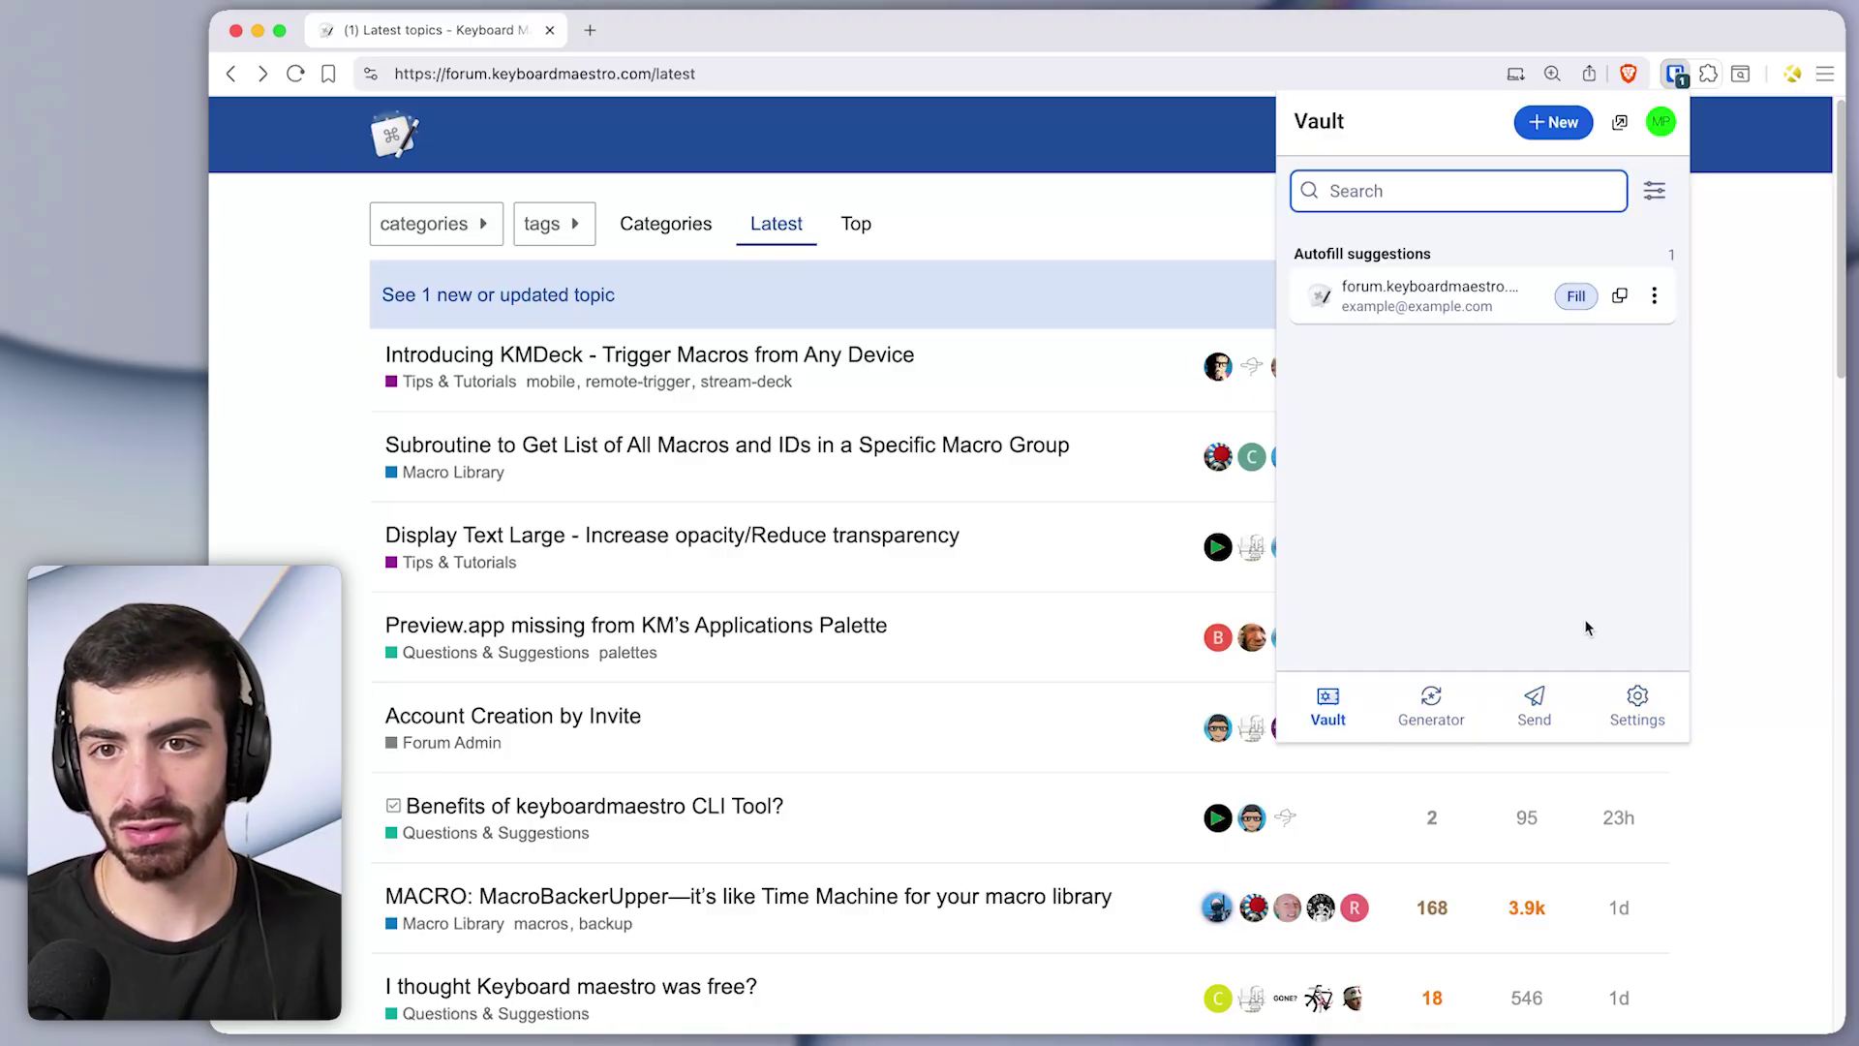
Close the Bitwarden popup and test opening and closing it with its keyboard shortcut
click(1760, 485)
key(super+shift+y)
key(Escape)
key(super+shift+y)
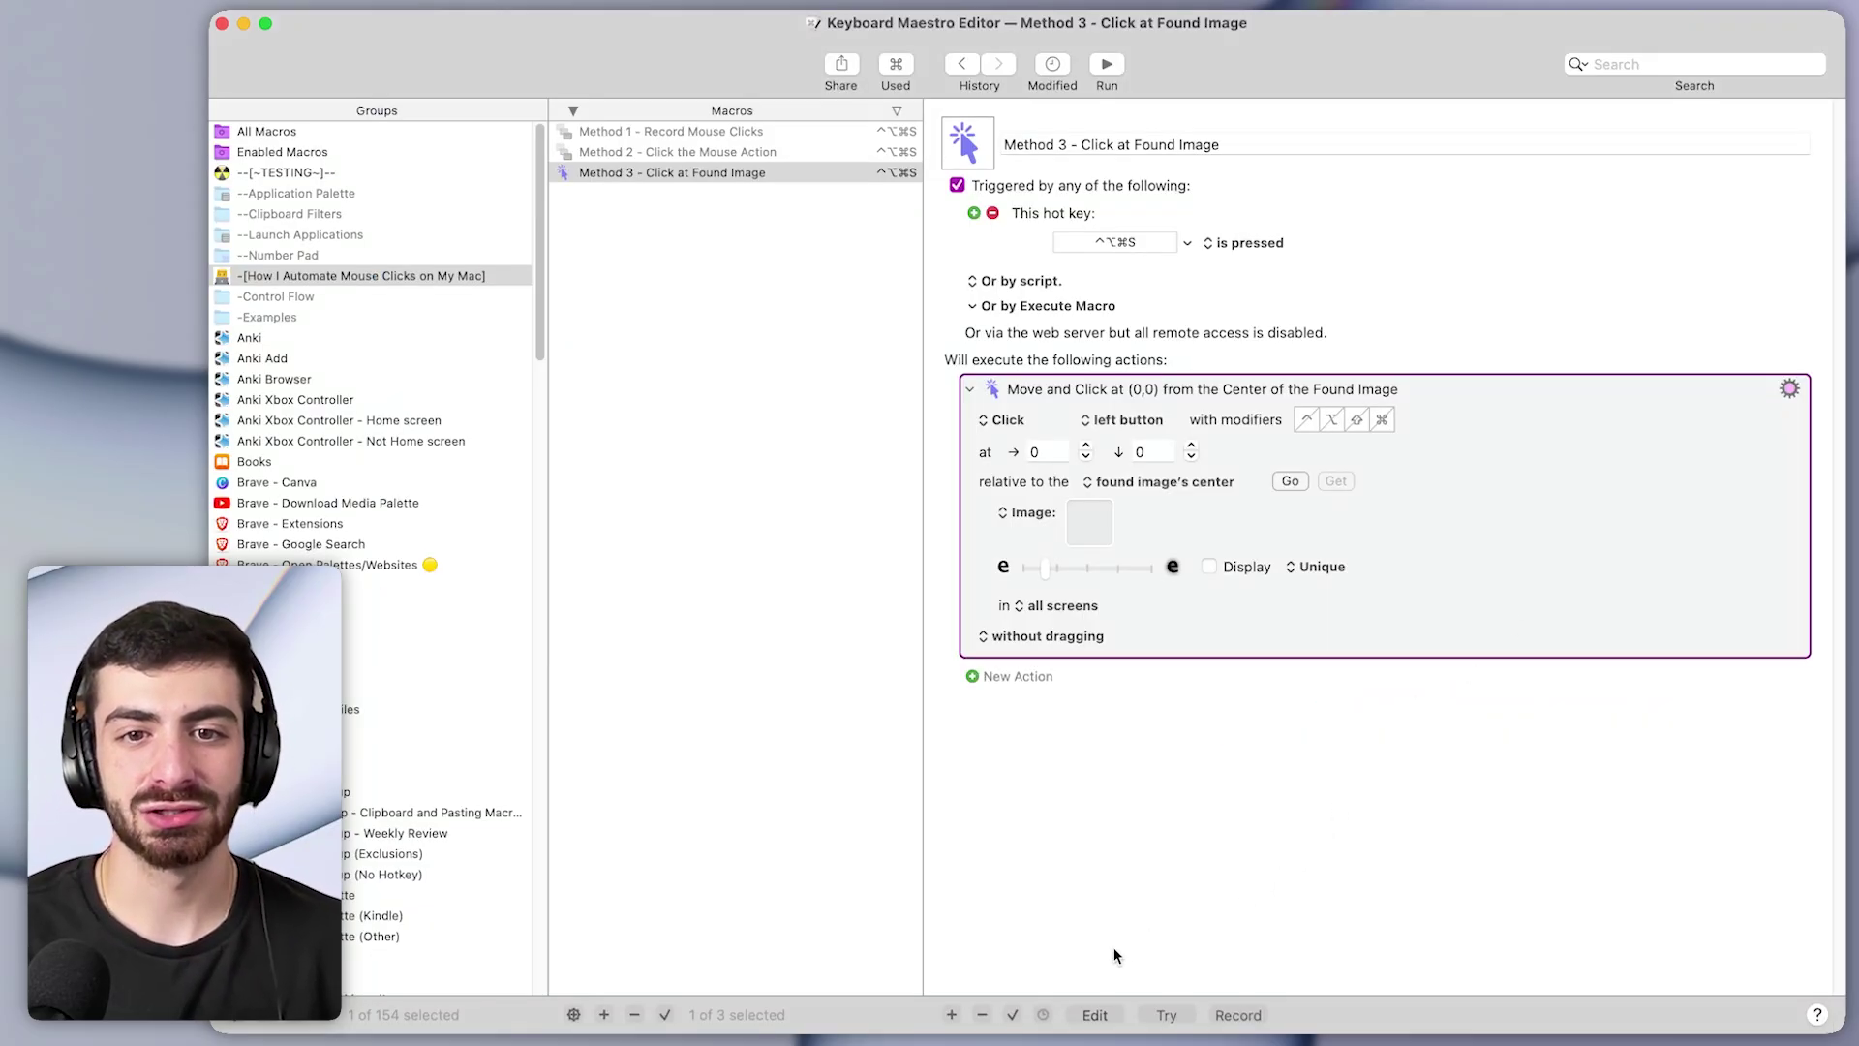
Add a Type a Keystroke action set to Shift+Command+Y and place it above the Click at Found Image action
click(952, 1015)
double_click(792, 115)
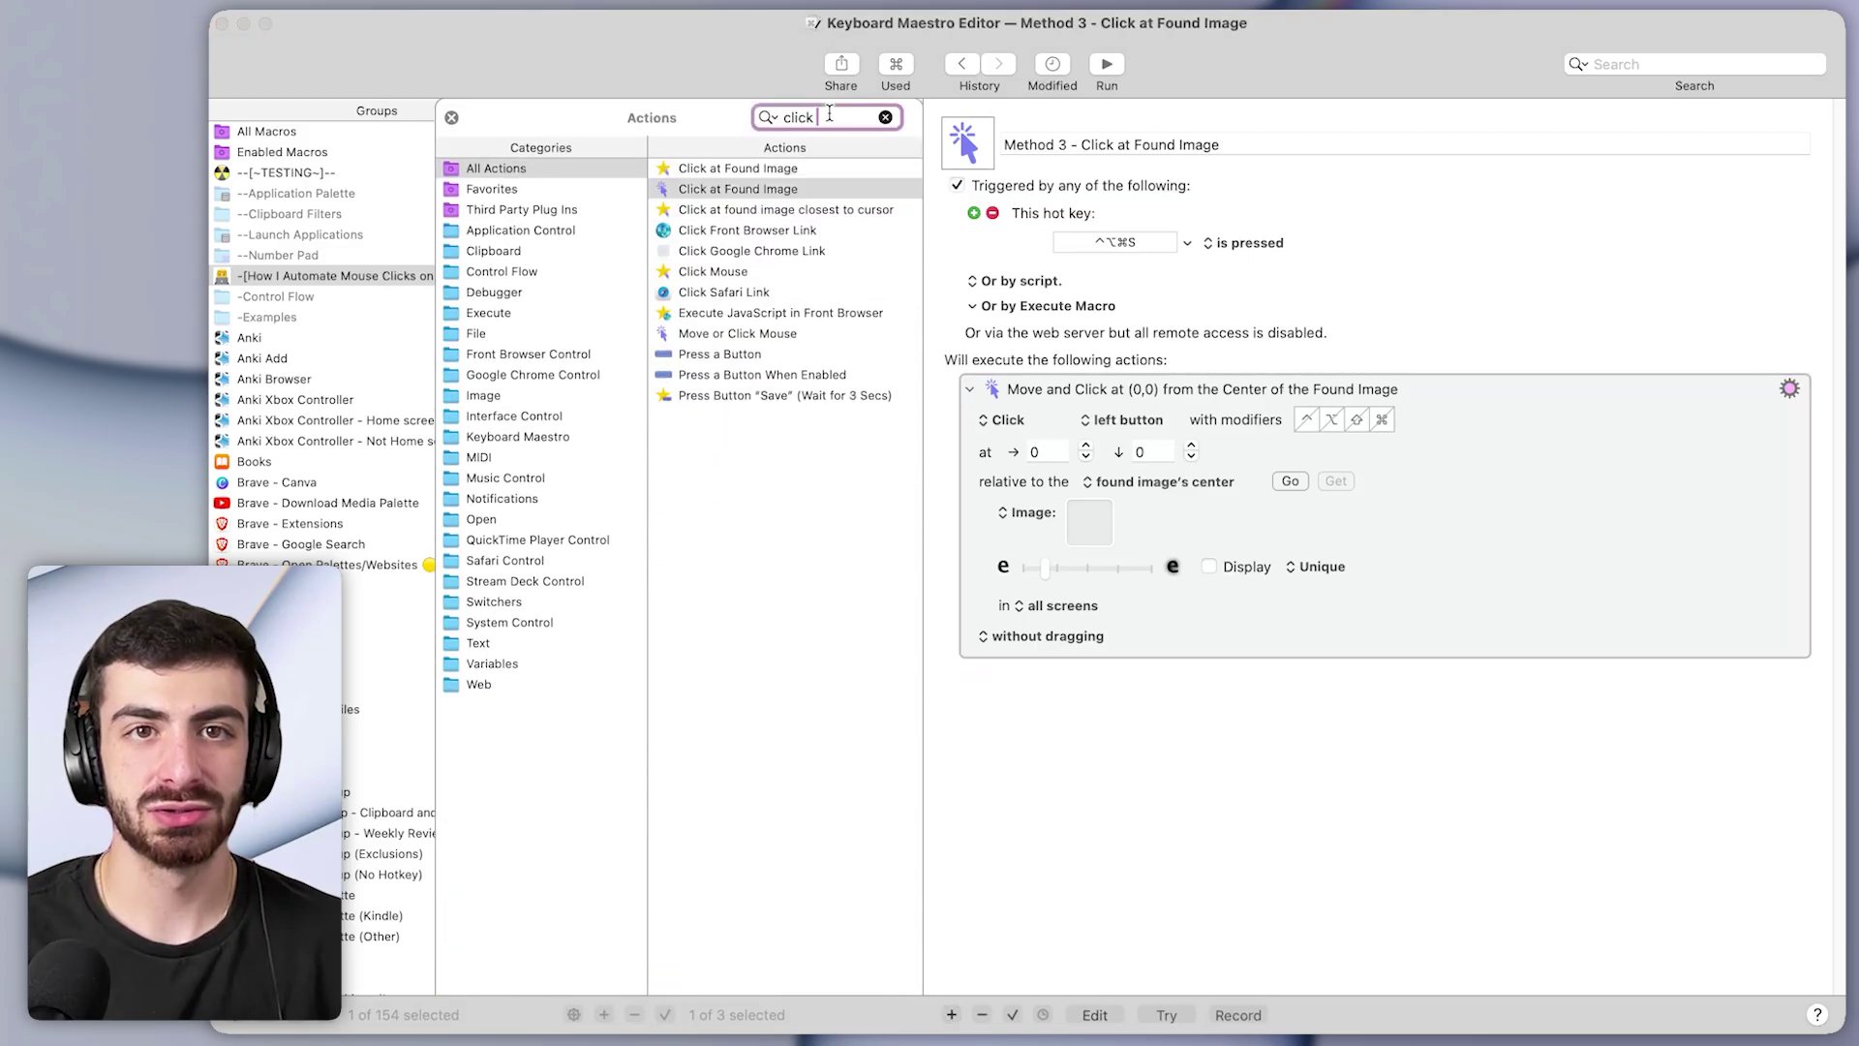
text(type a)
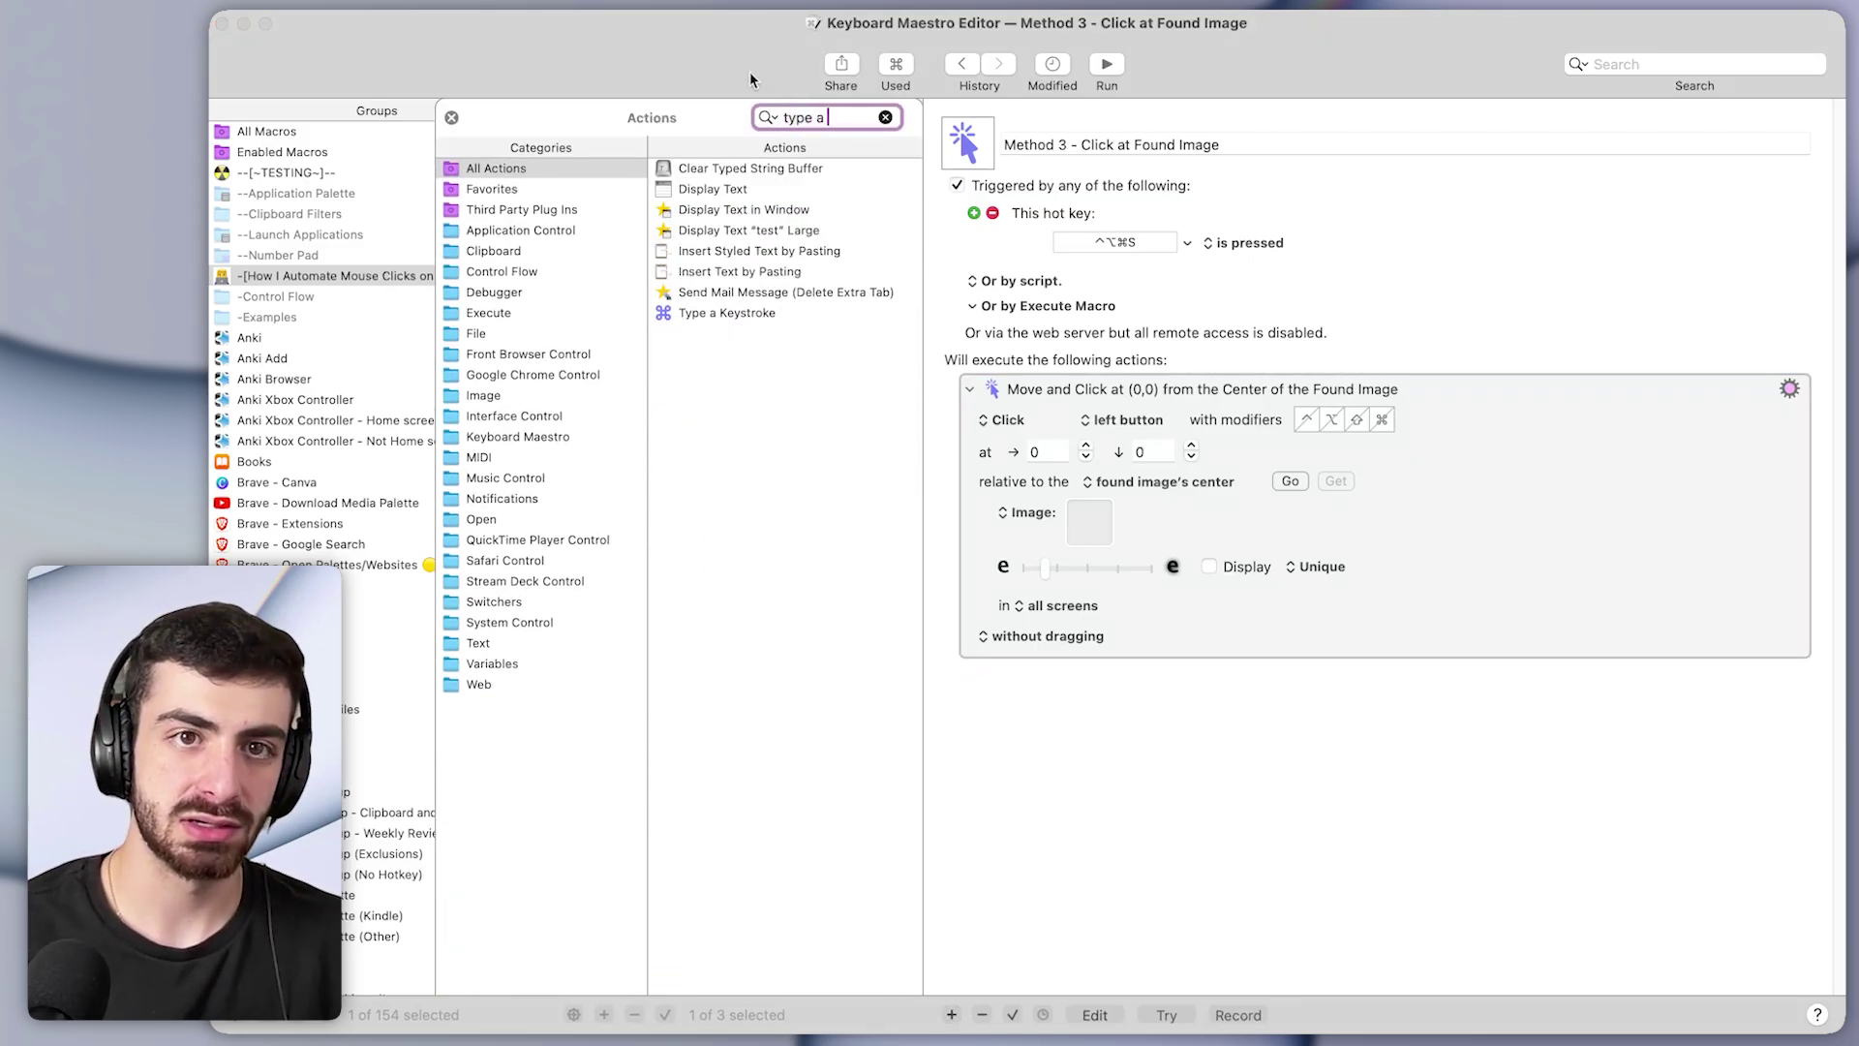
click(762, 313)
double_click(761, 313)
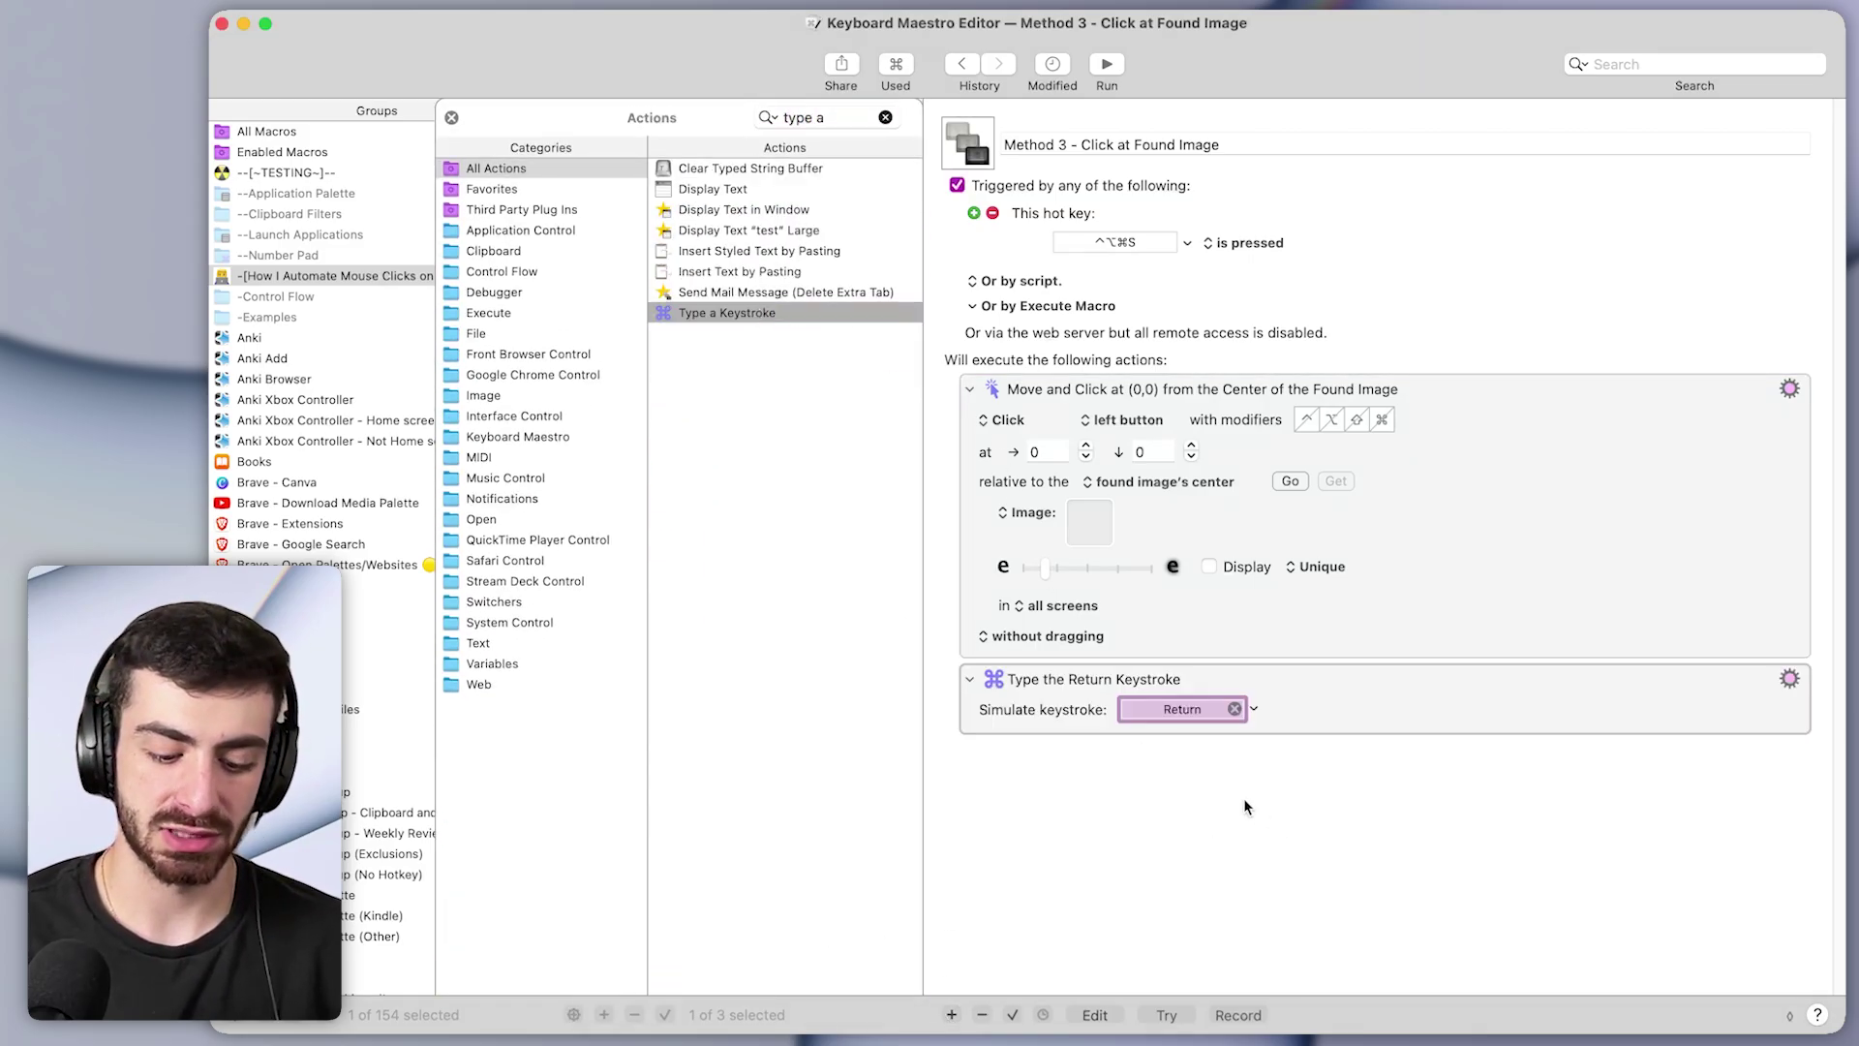
key(shift+super+y)
drag(1319, 734, 1293, 438)
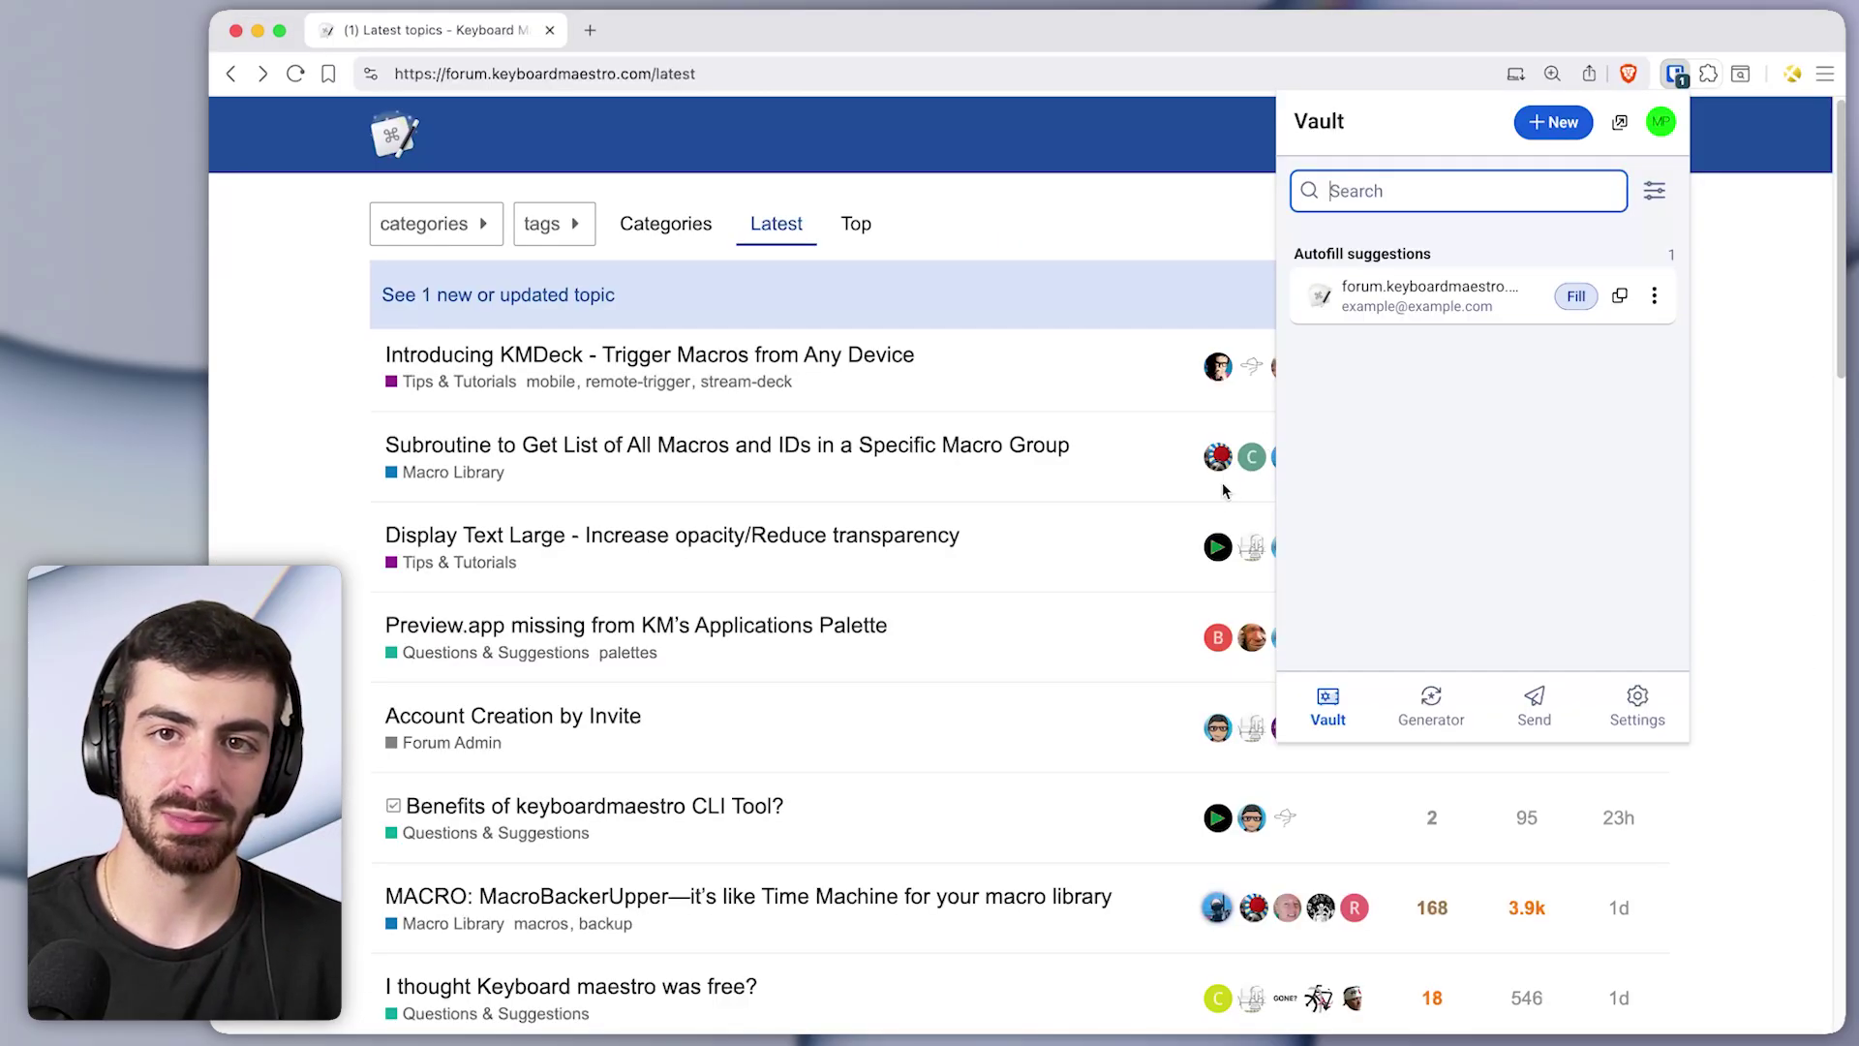
Capture the Settings button of the Bitwarden popup and paste it as the Click at Found Image action's image
key(Escape)
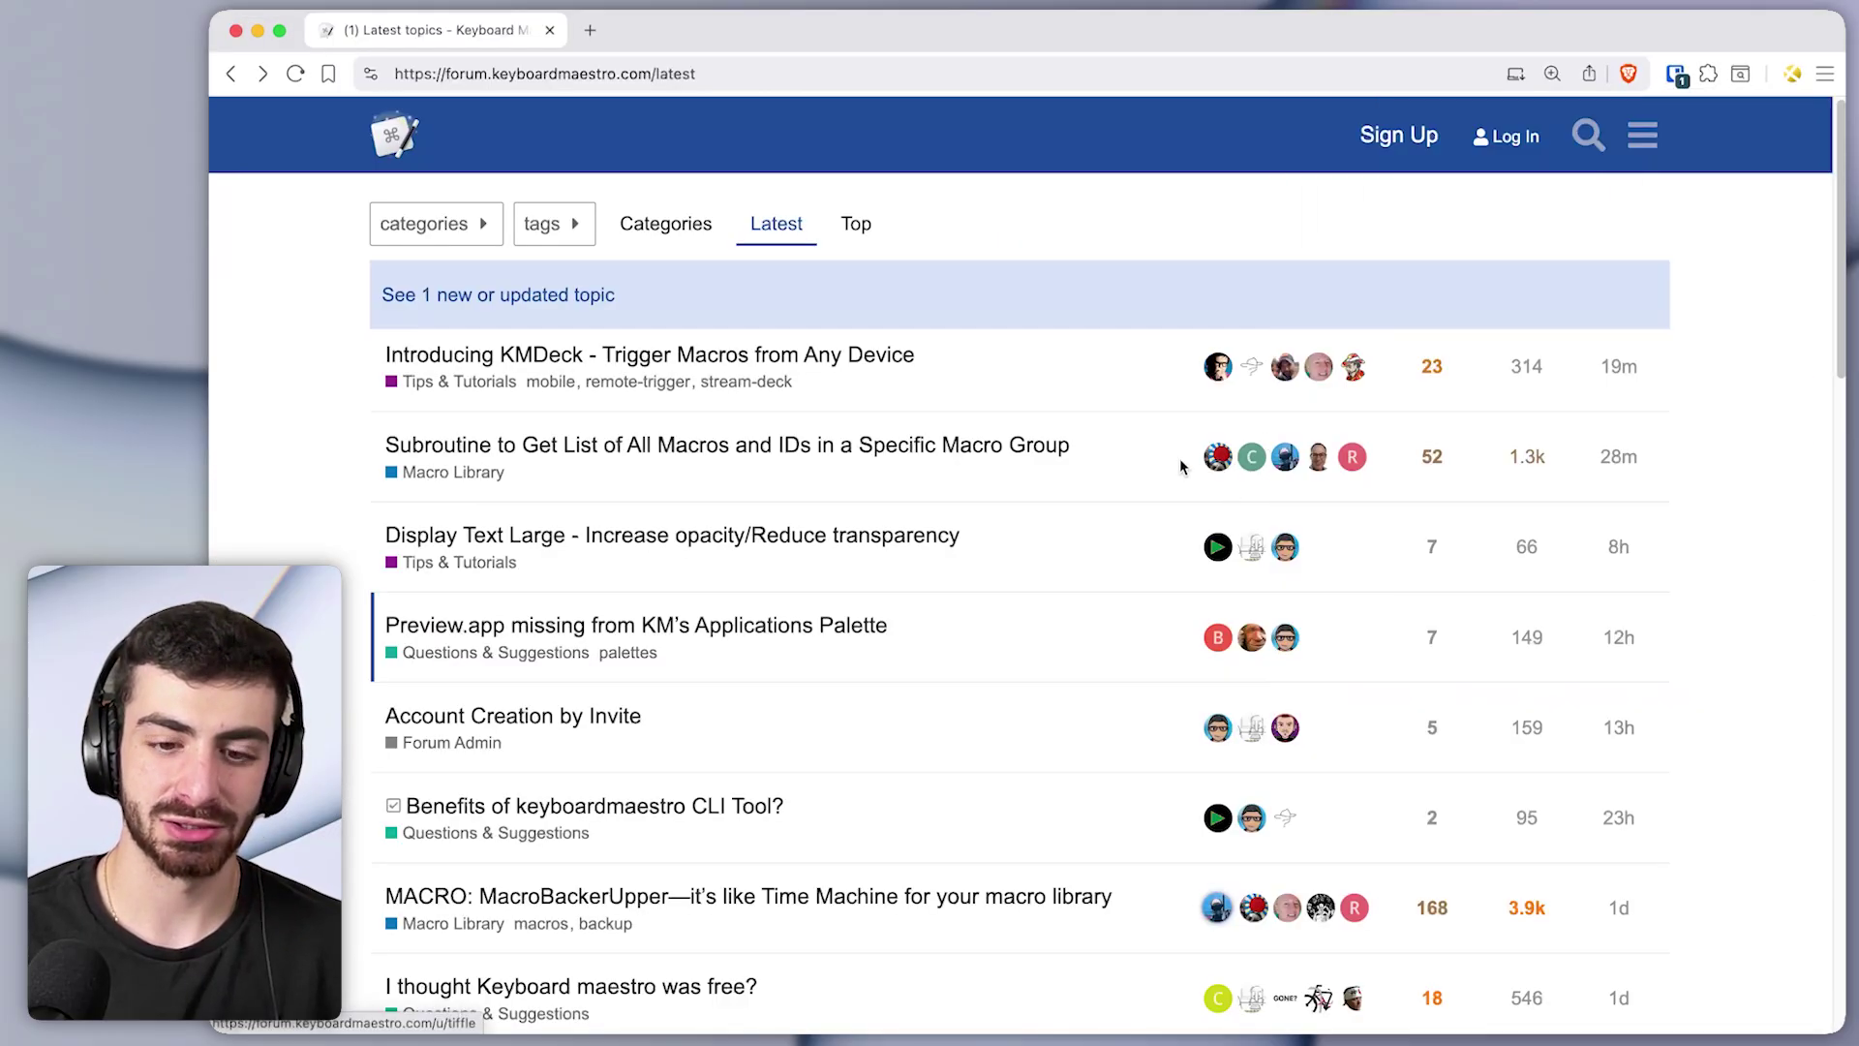
key(ctrl+alt+super+s)
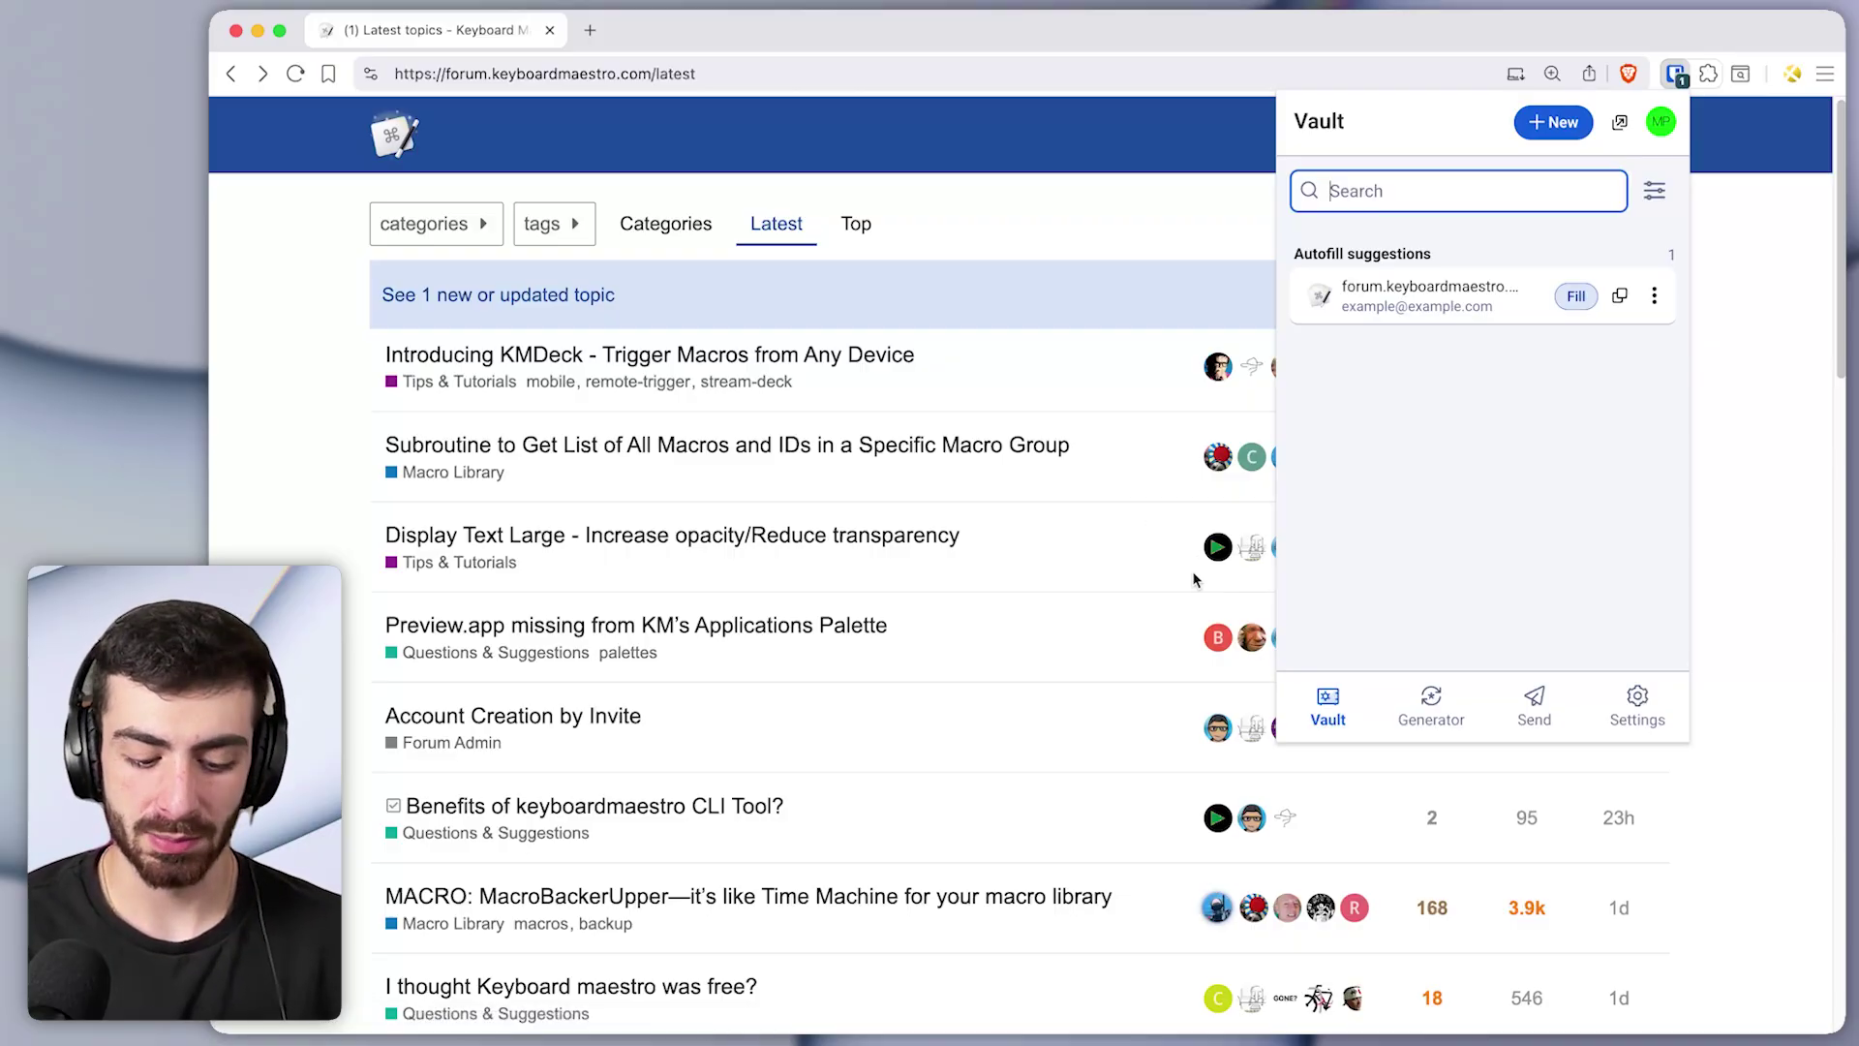
key(super+shift+4)
drag(1602, 675, 1677, 737)
key(super+Tab)
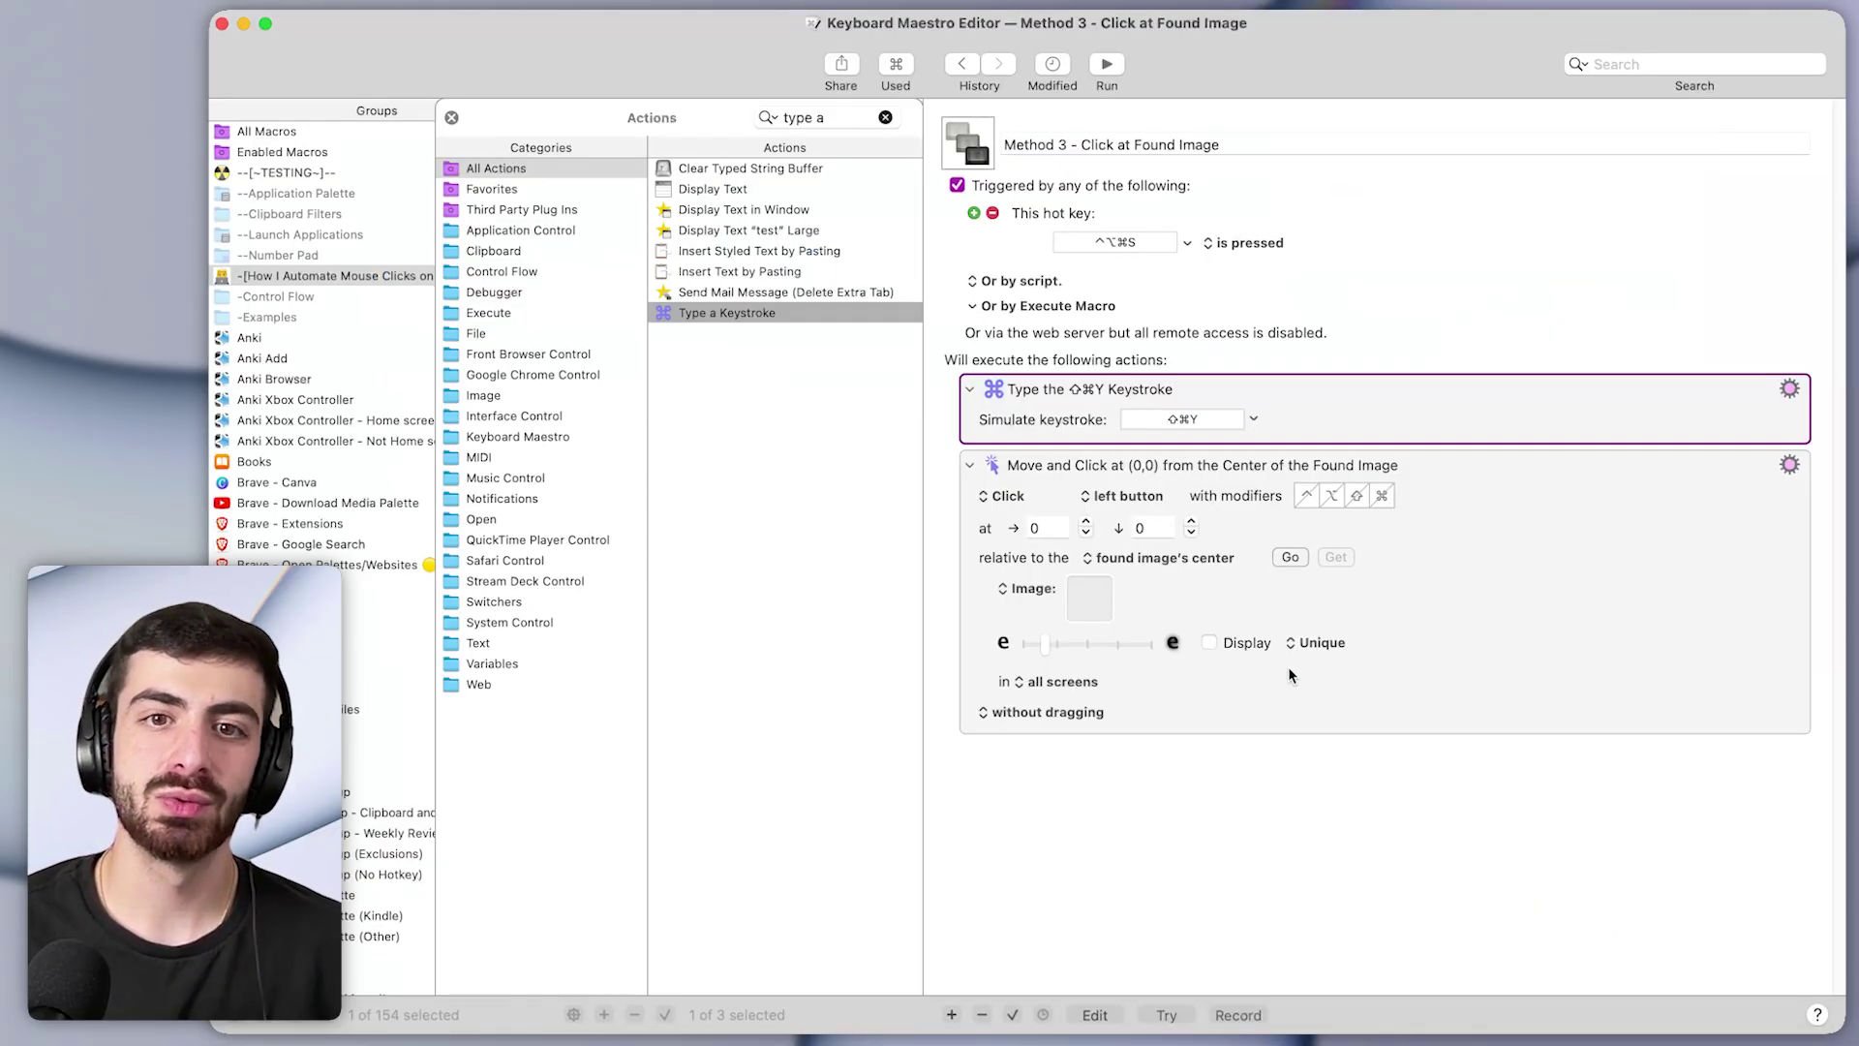
click(1101, 608)
key(super+v)
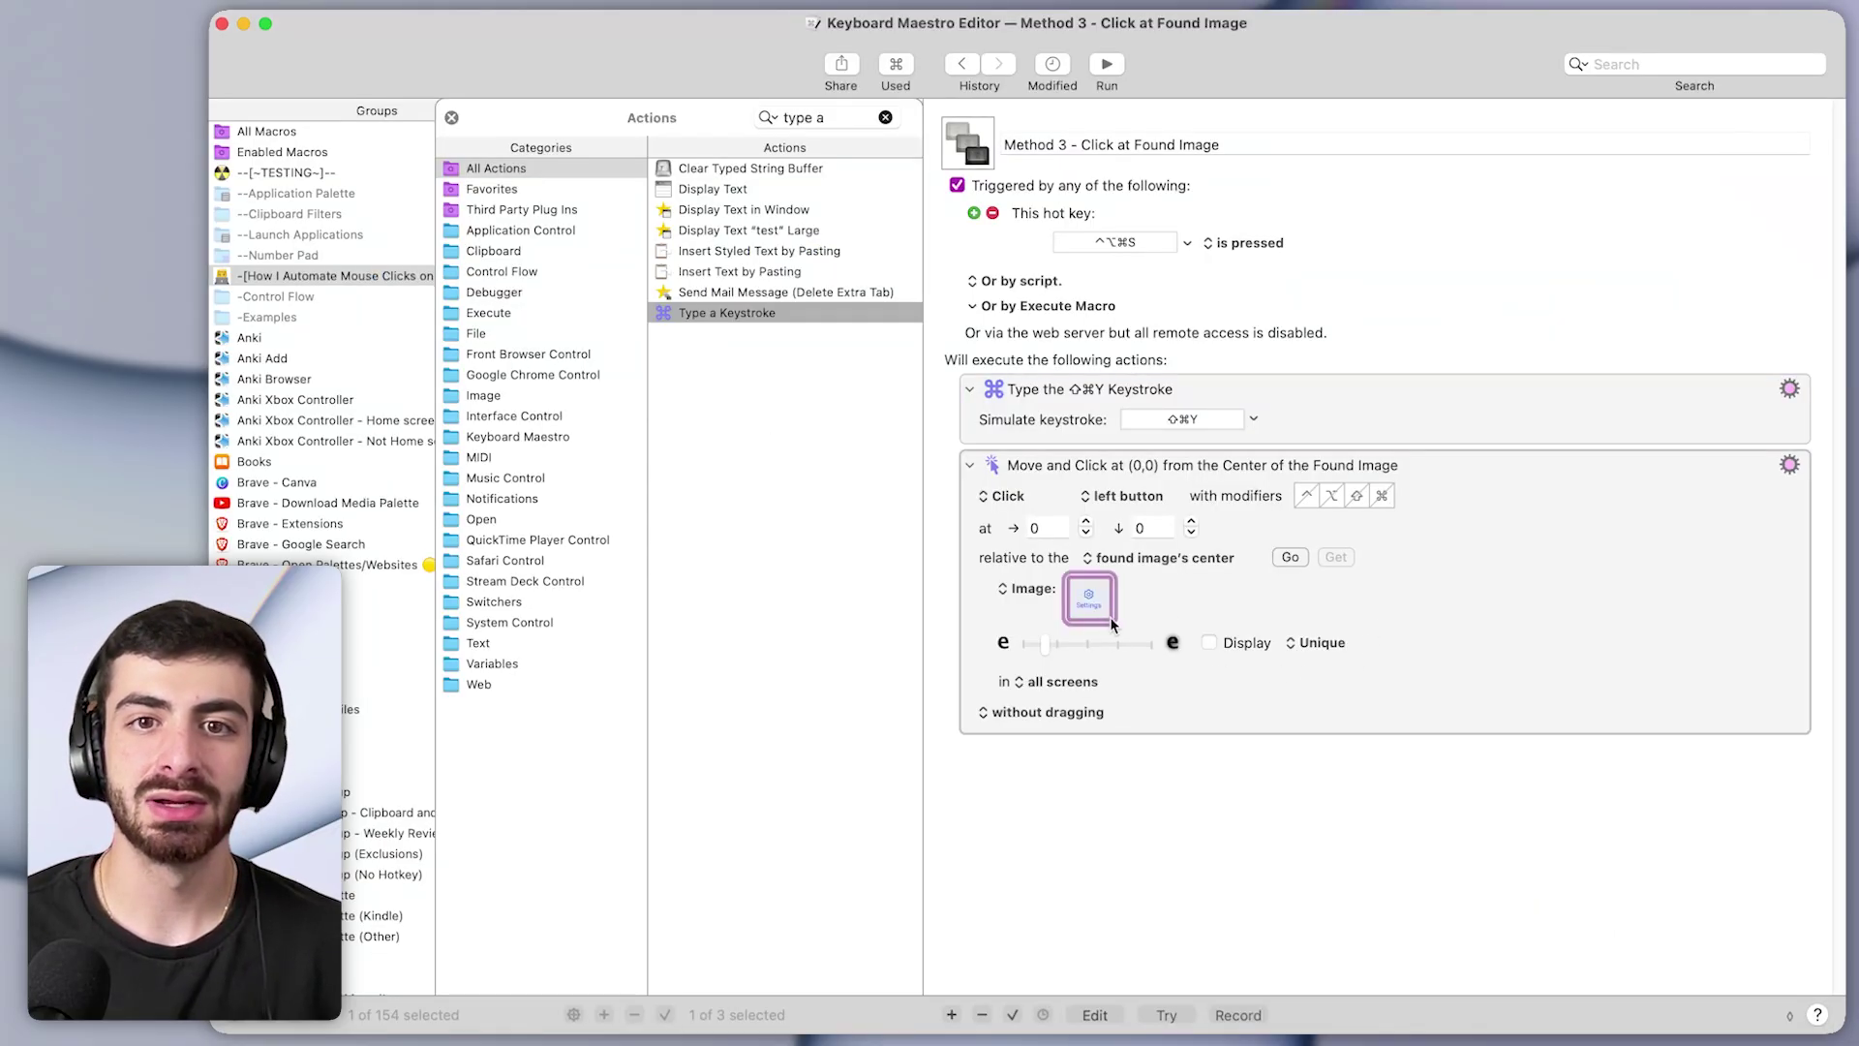
Capture the Bitwarden Settings button to the clipboard again and return to the image of the Click at Found Image action
key(super+Tab)
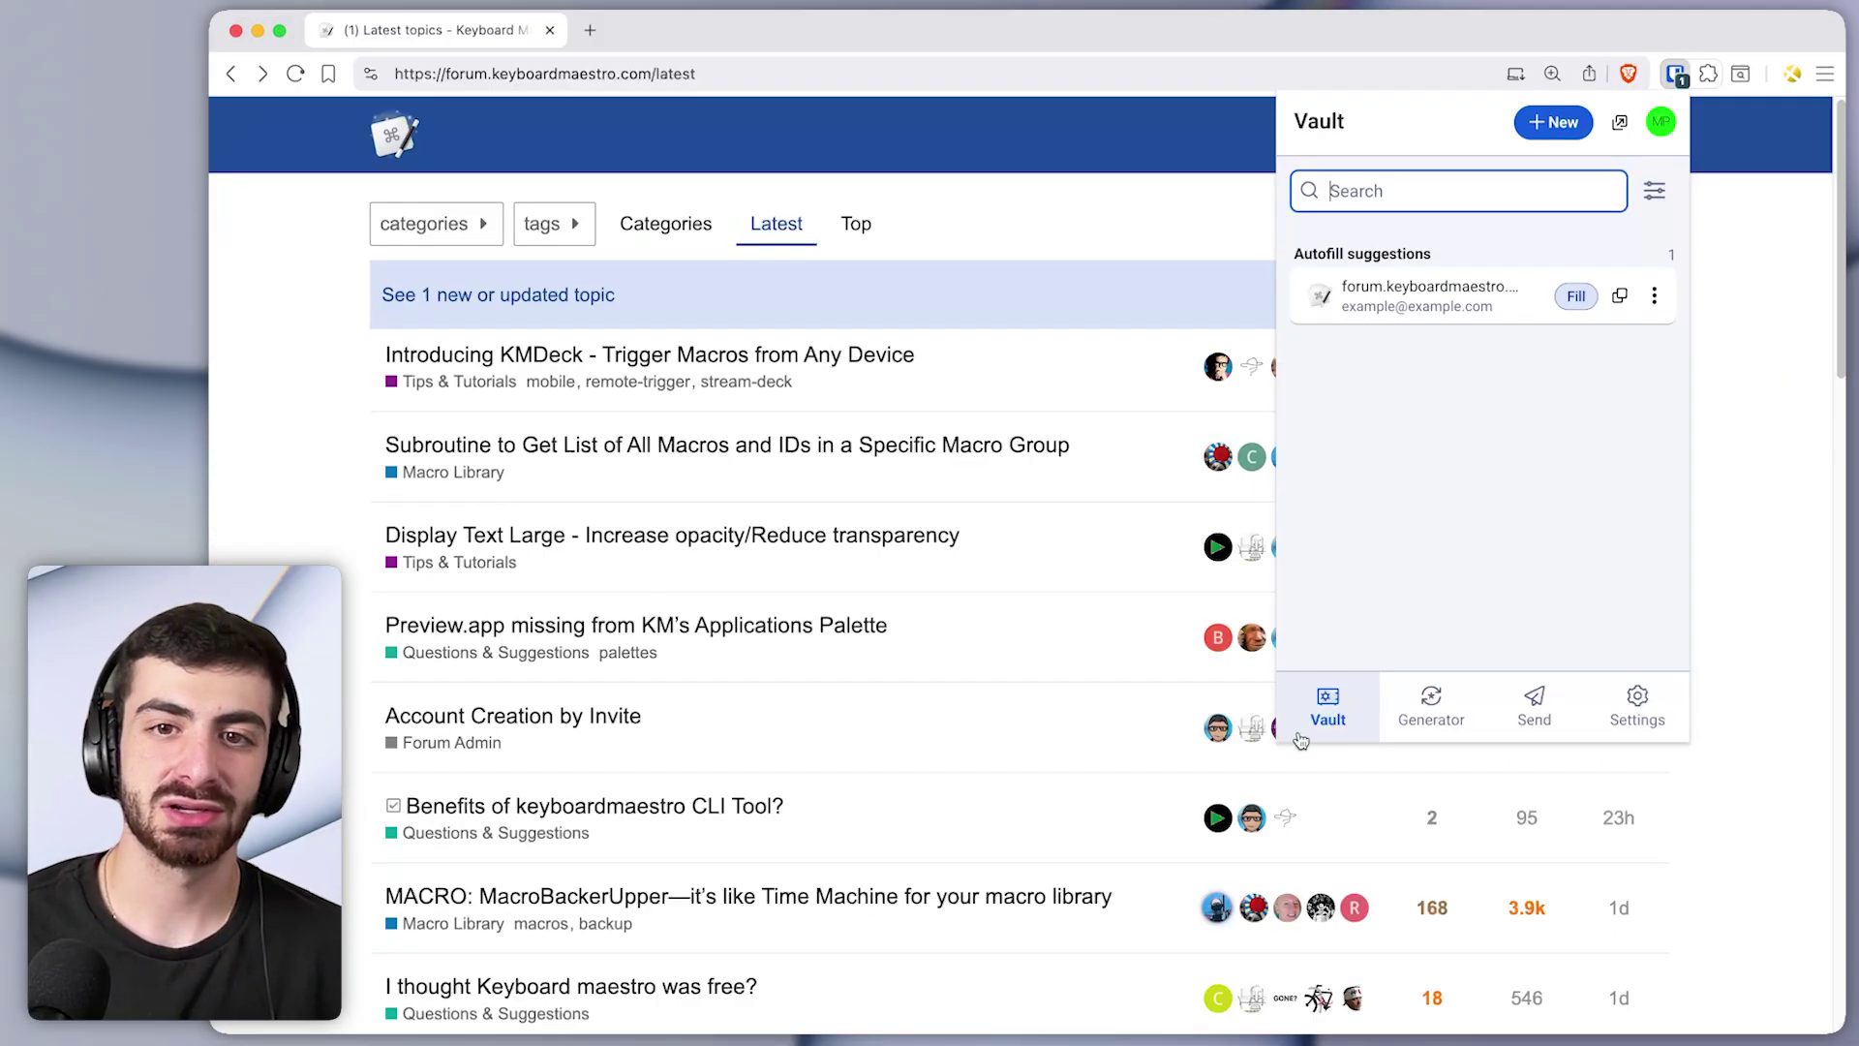
key(ctrl+shift+super+4)
drag(1596, 675, 1674, 742)
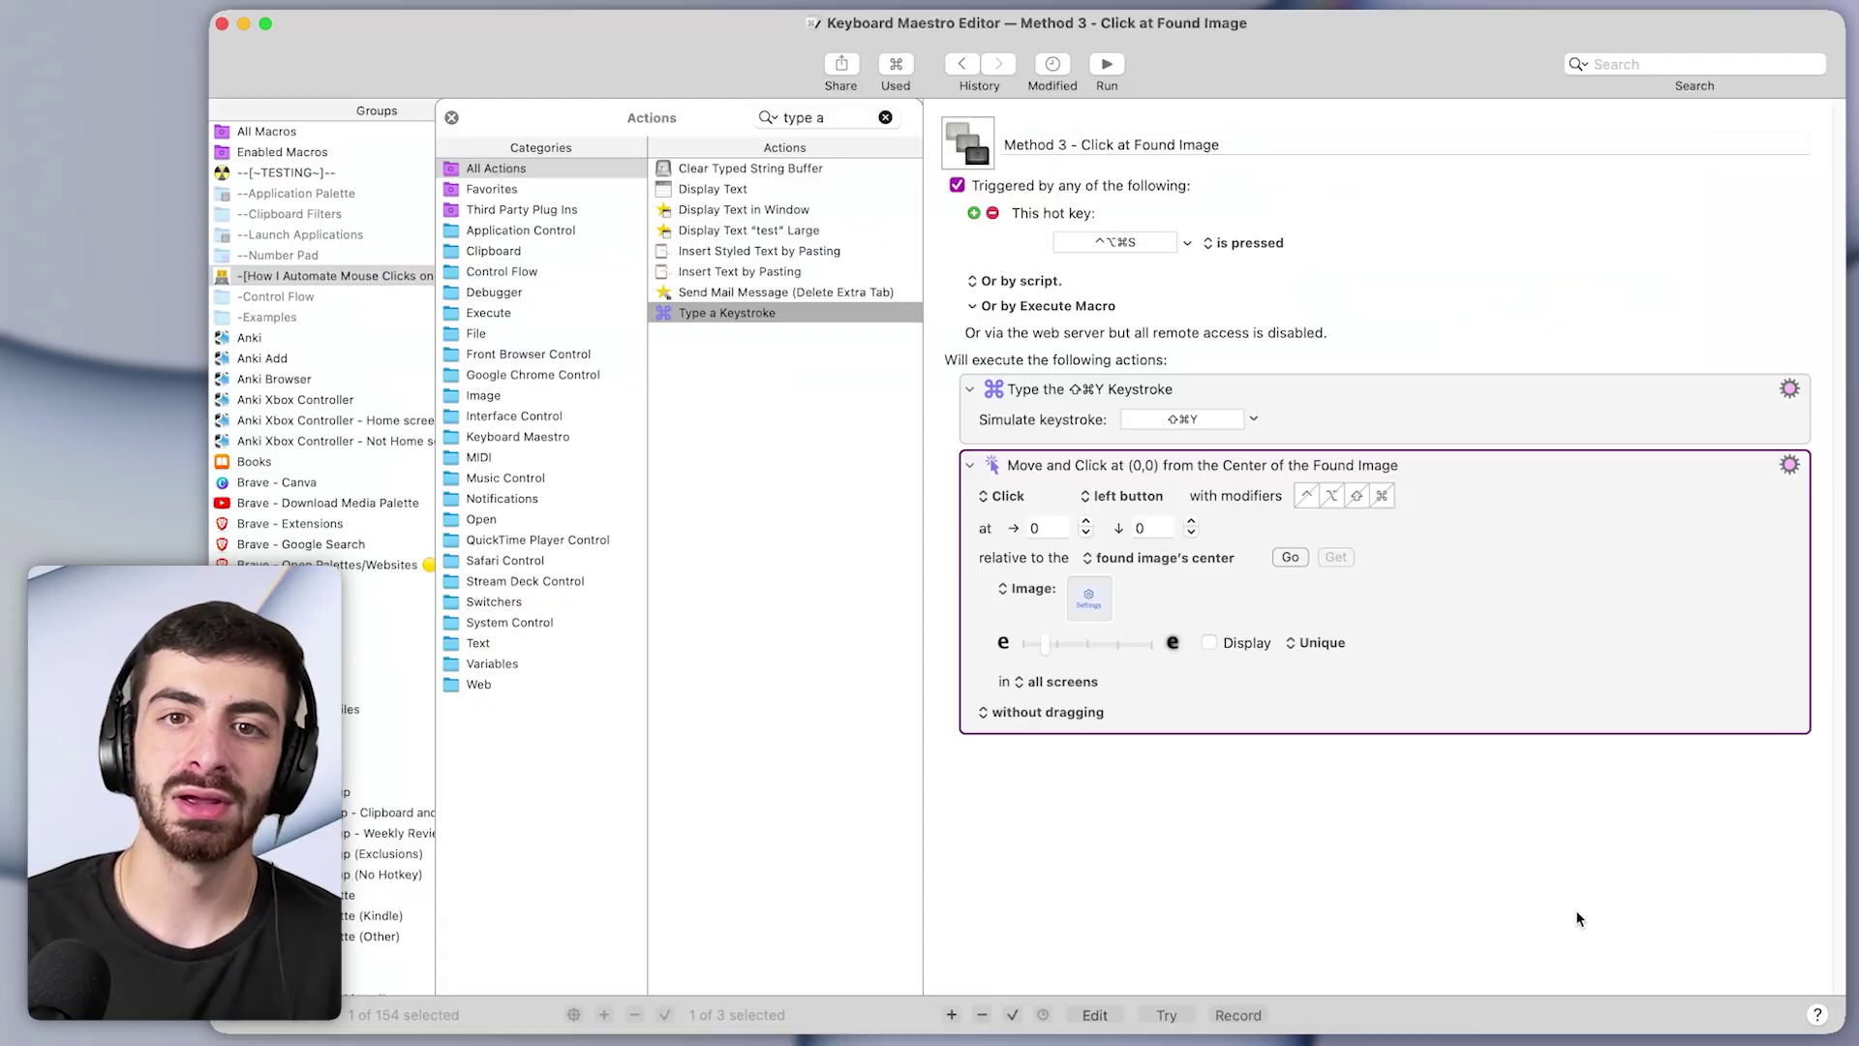
key(super+Tab)
click(1074, 616)
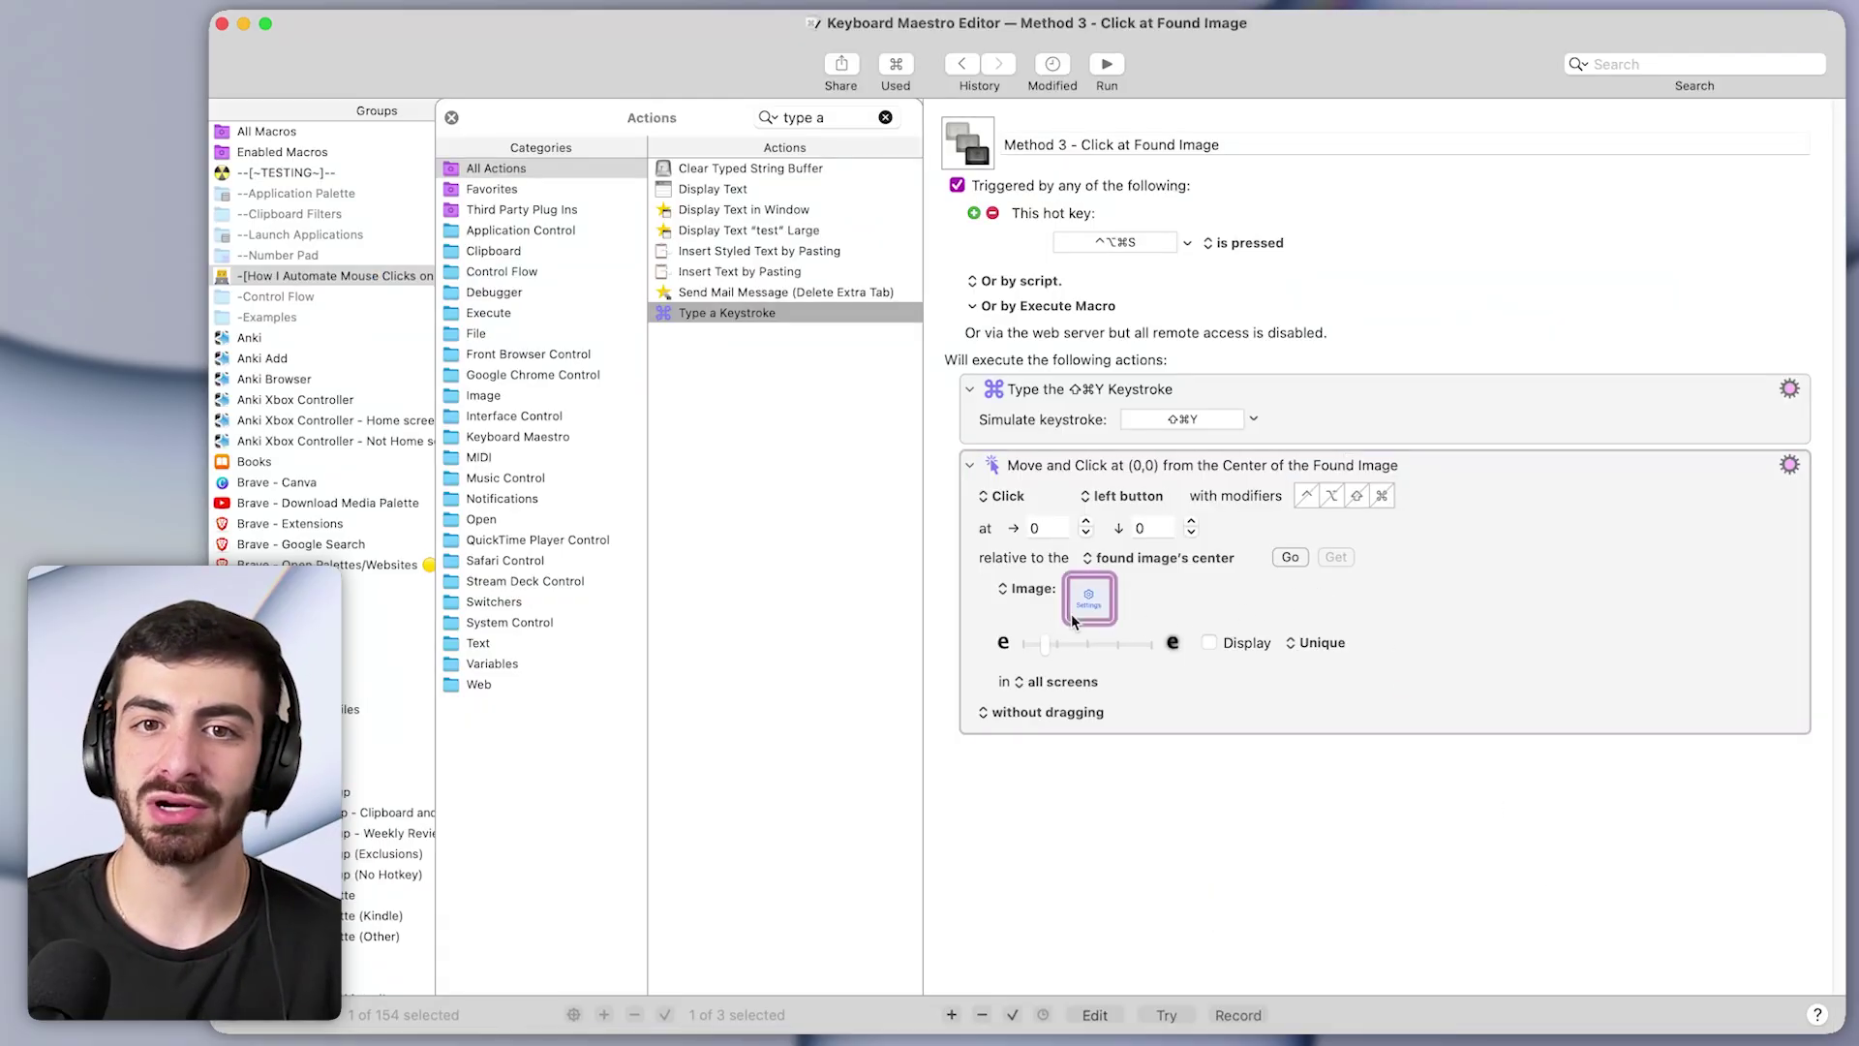
click(1338, 698)
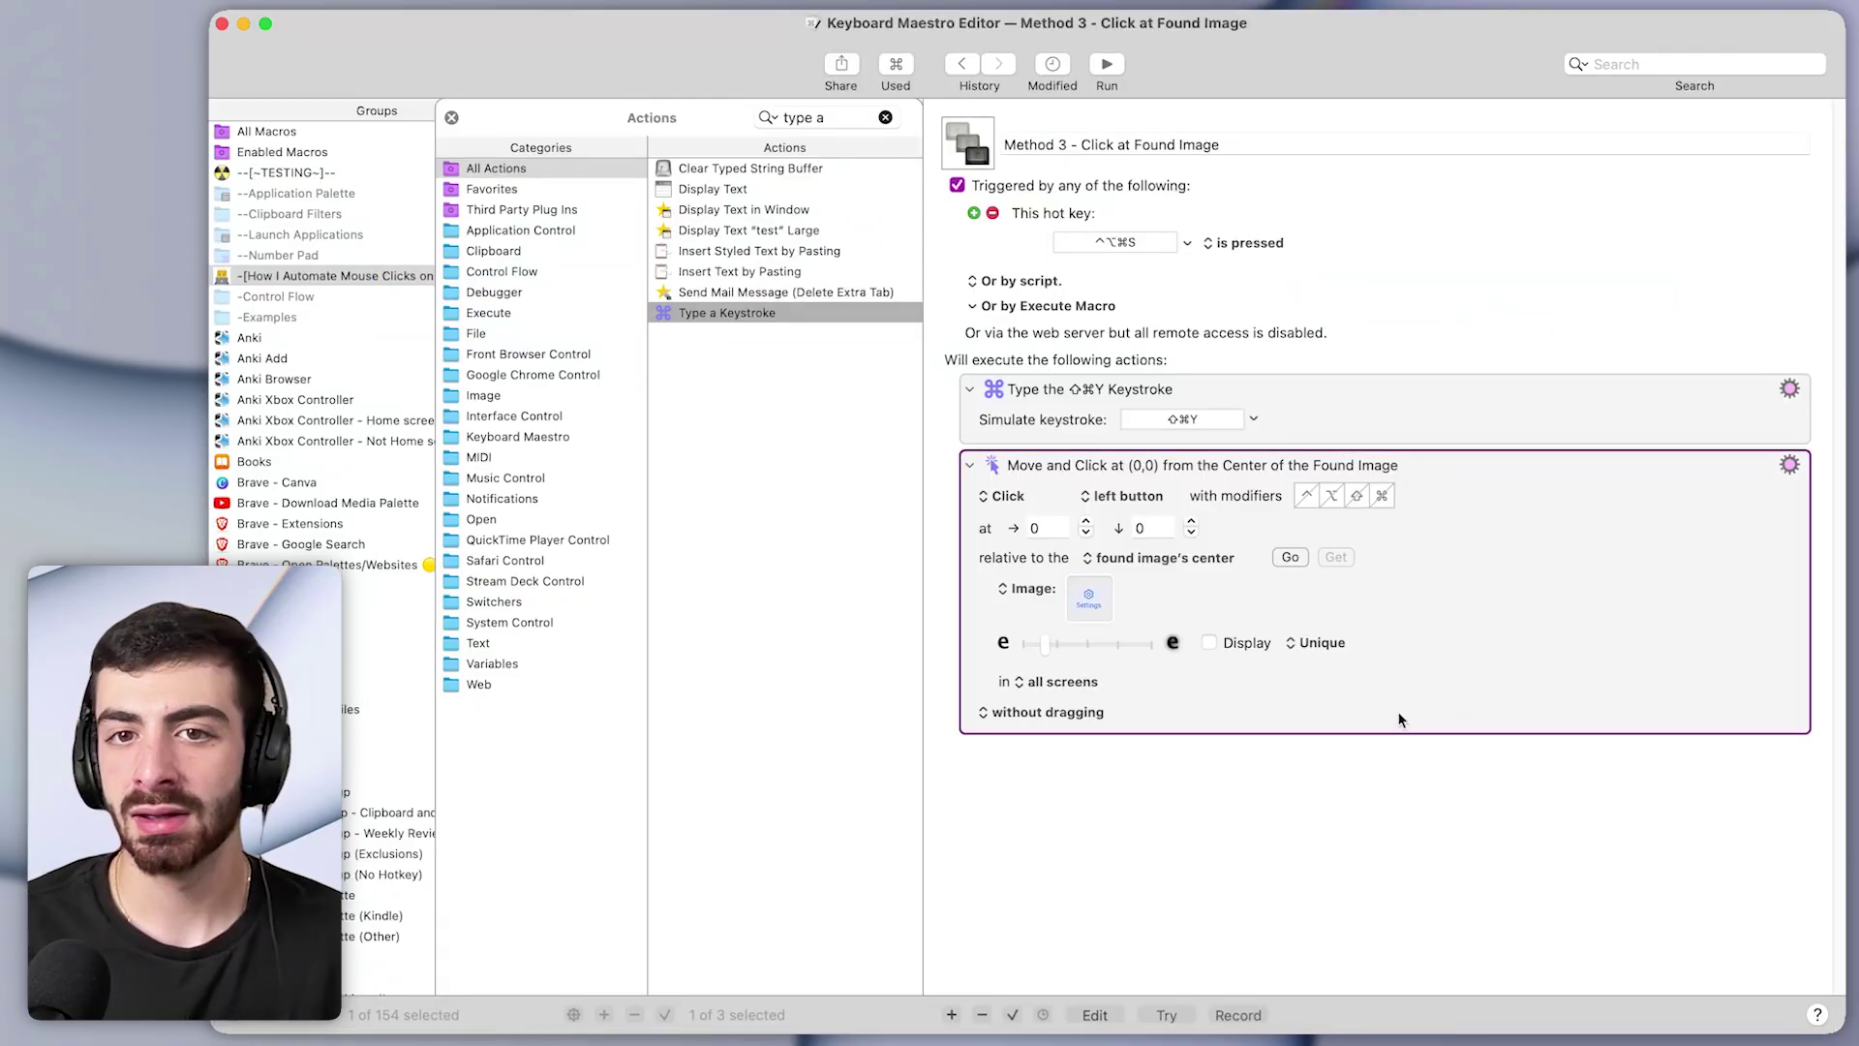
Set the image match to Best and turn on Wait For Image for the Click at Found Image action
click(1327, 653)
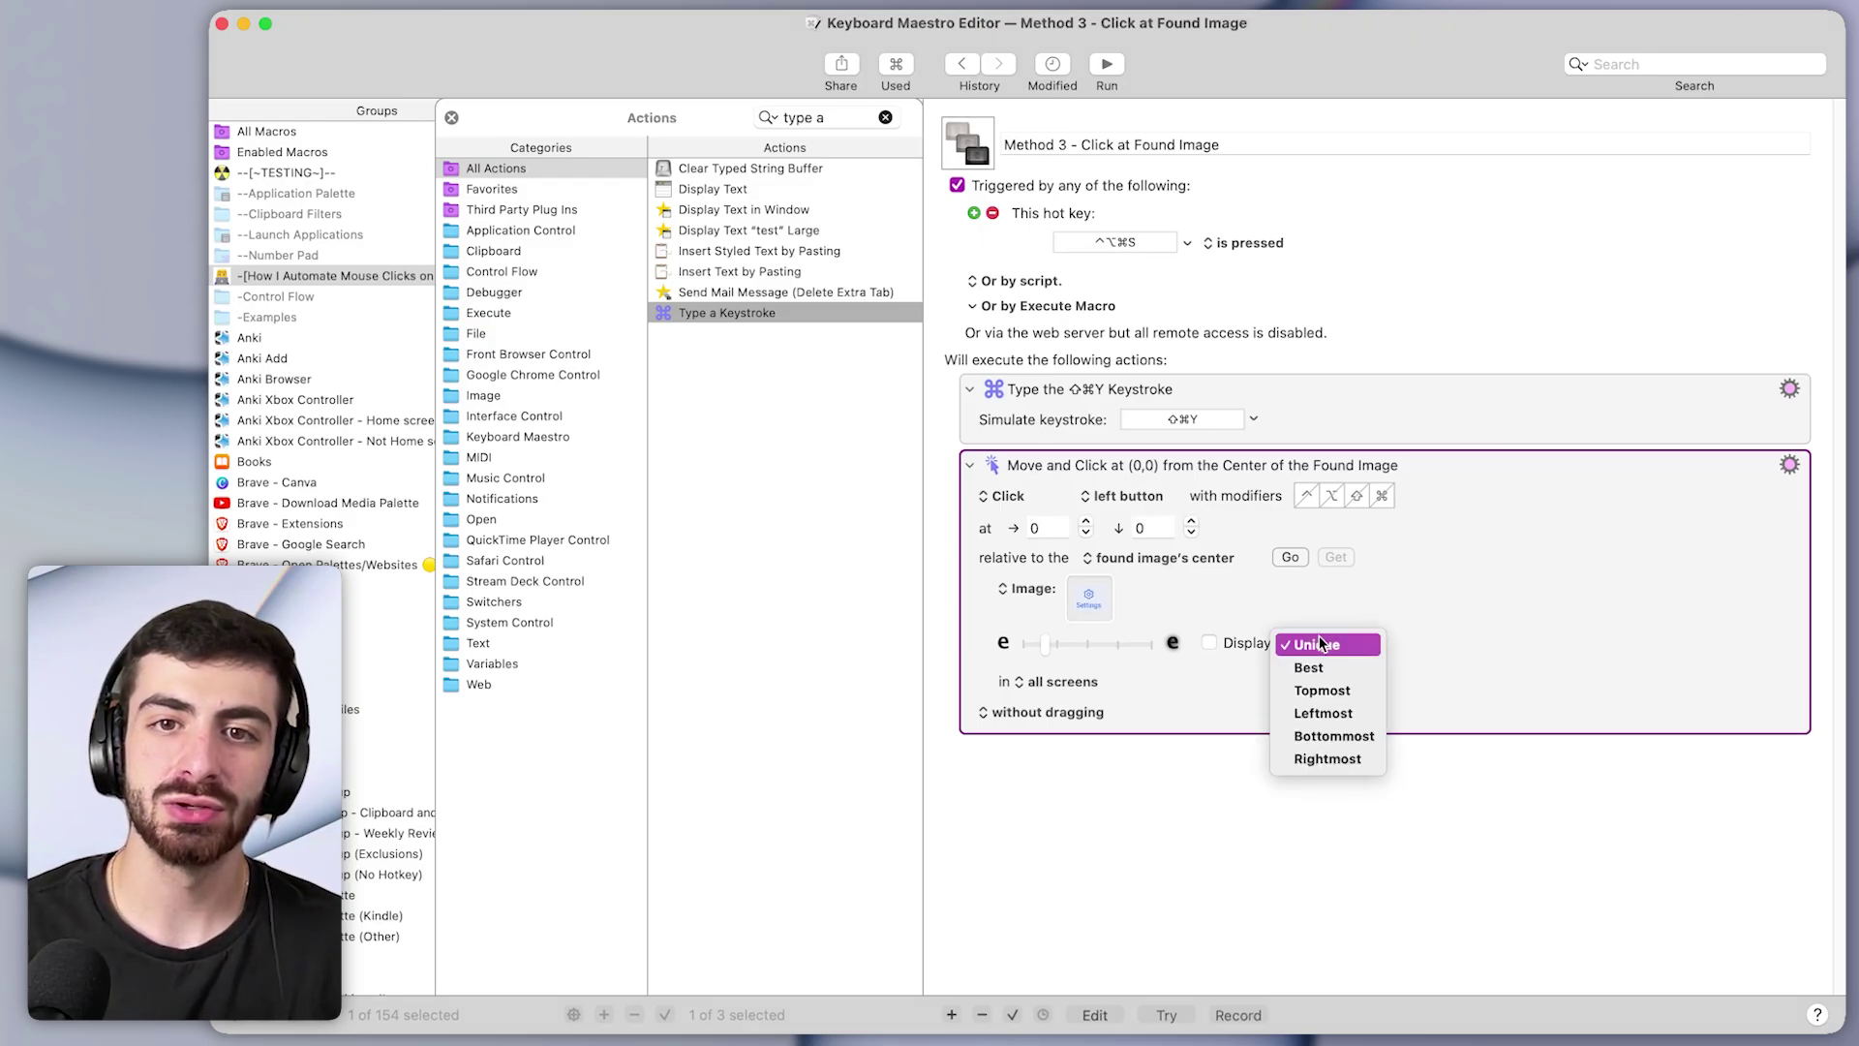
click(1319, 670)
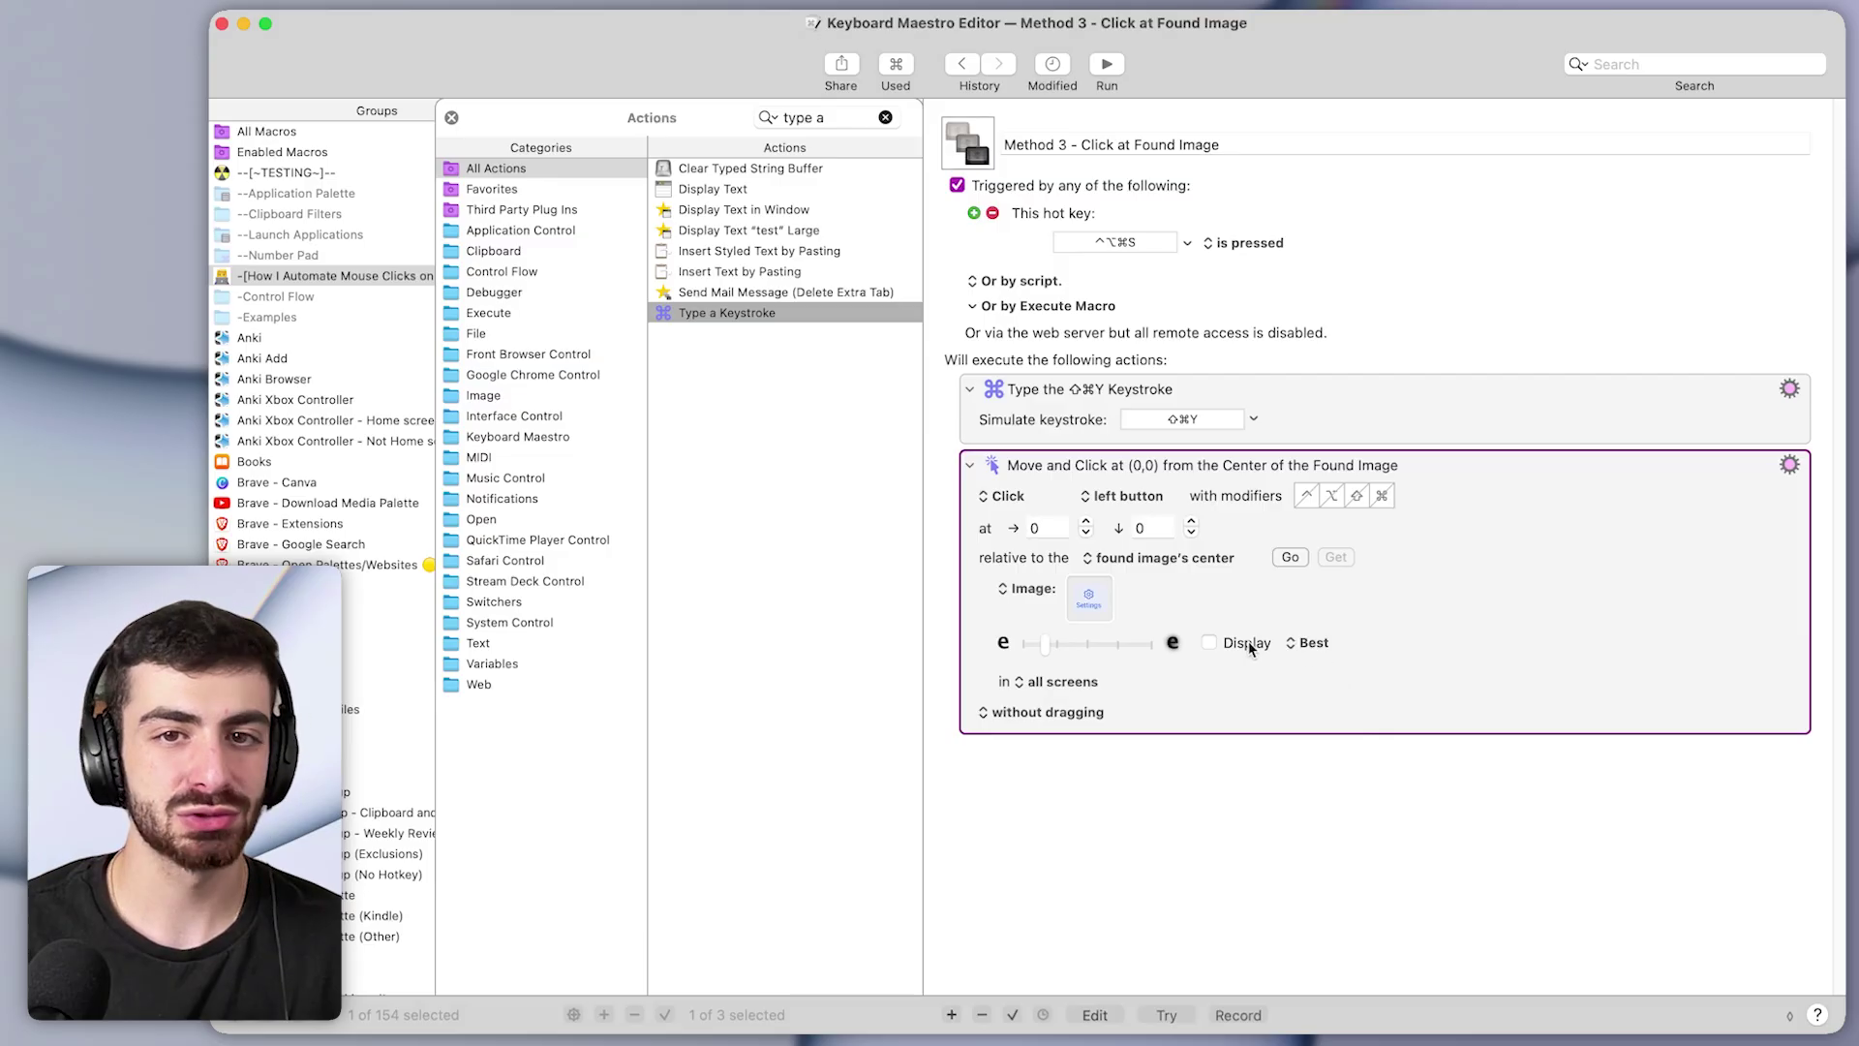
click(1120, 612)
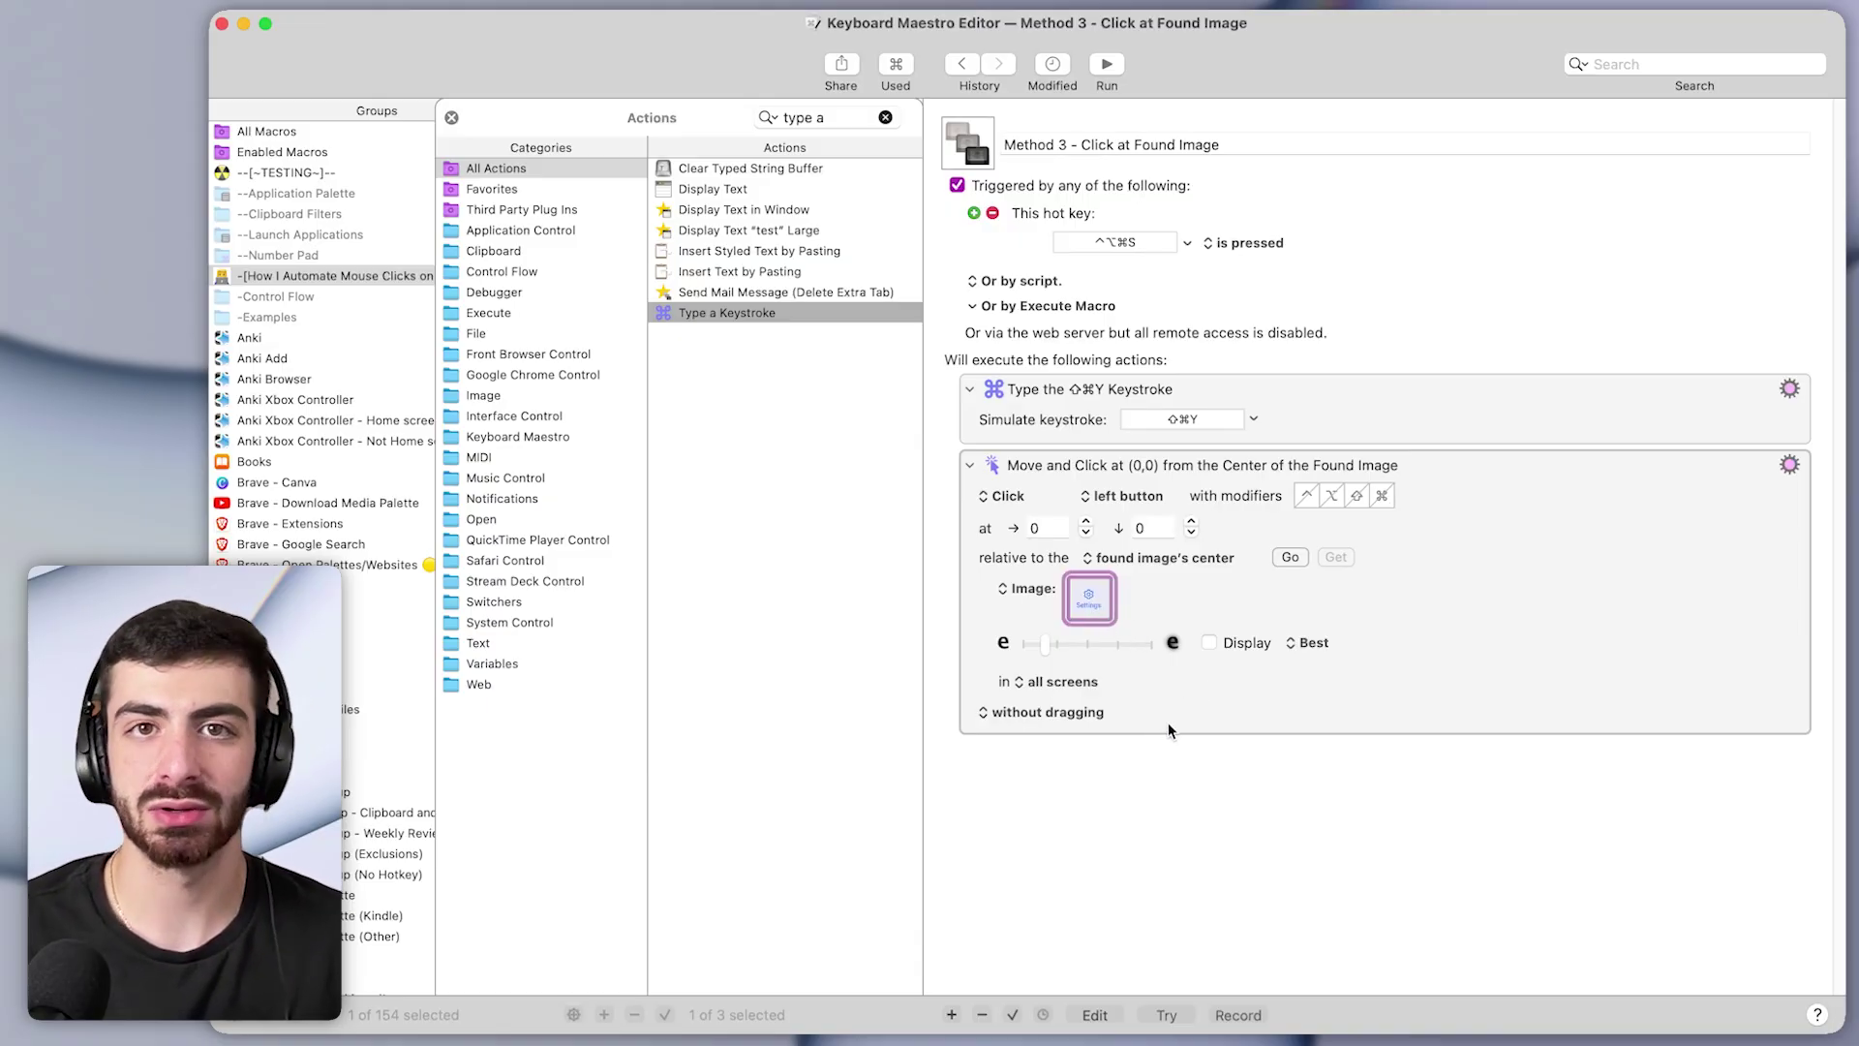
right_click(1457, 617)
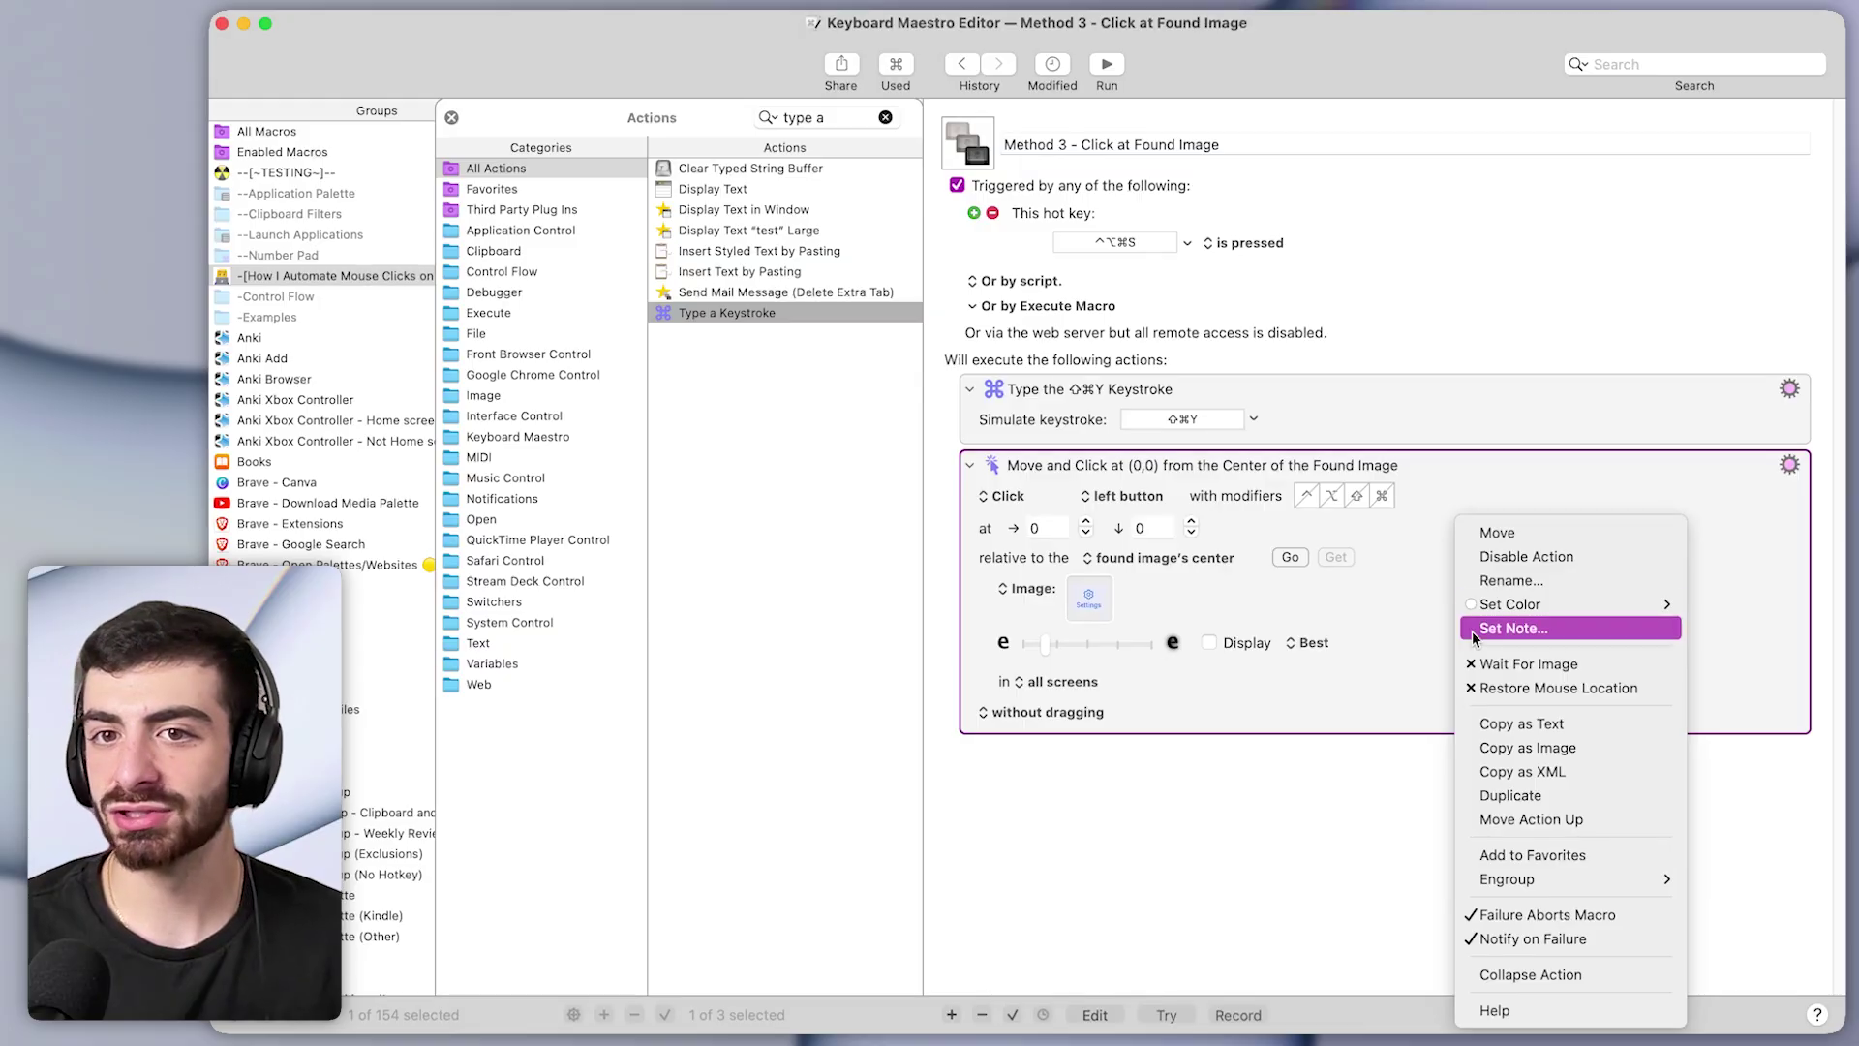
click(1493, 657)
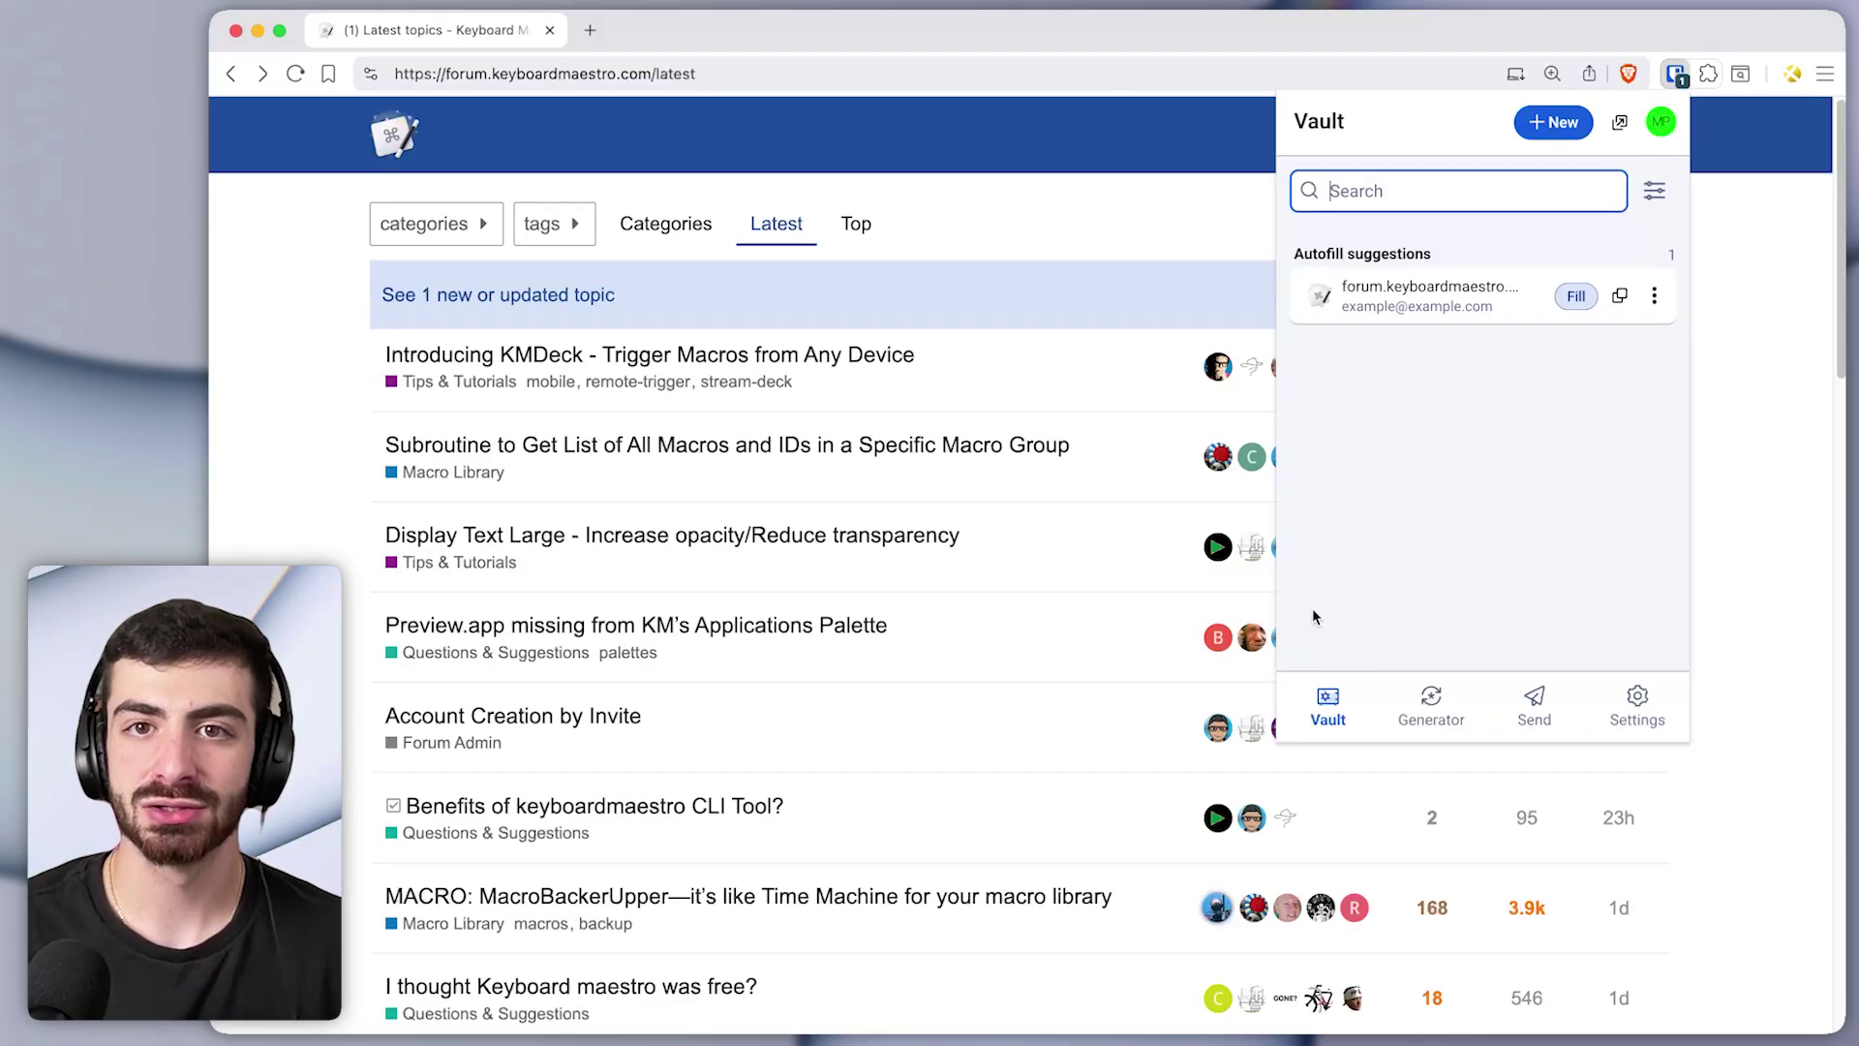
Reopen the Bitwarden popup in the browser and go to its Settings page
click(1071, 254)
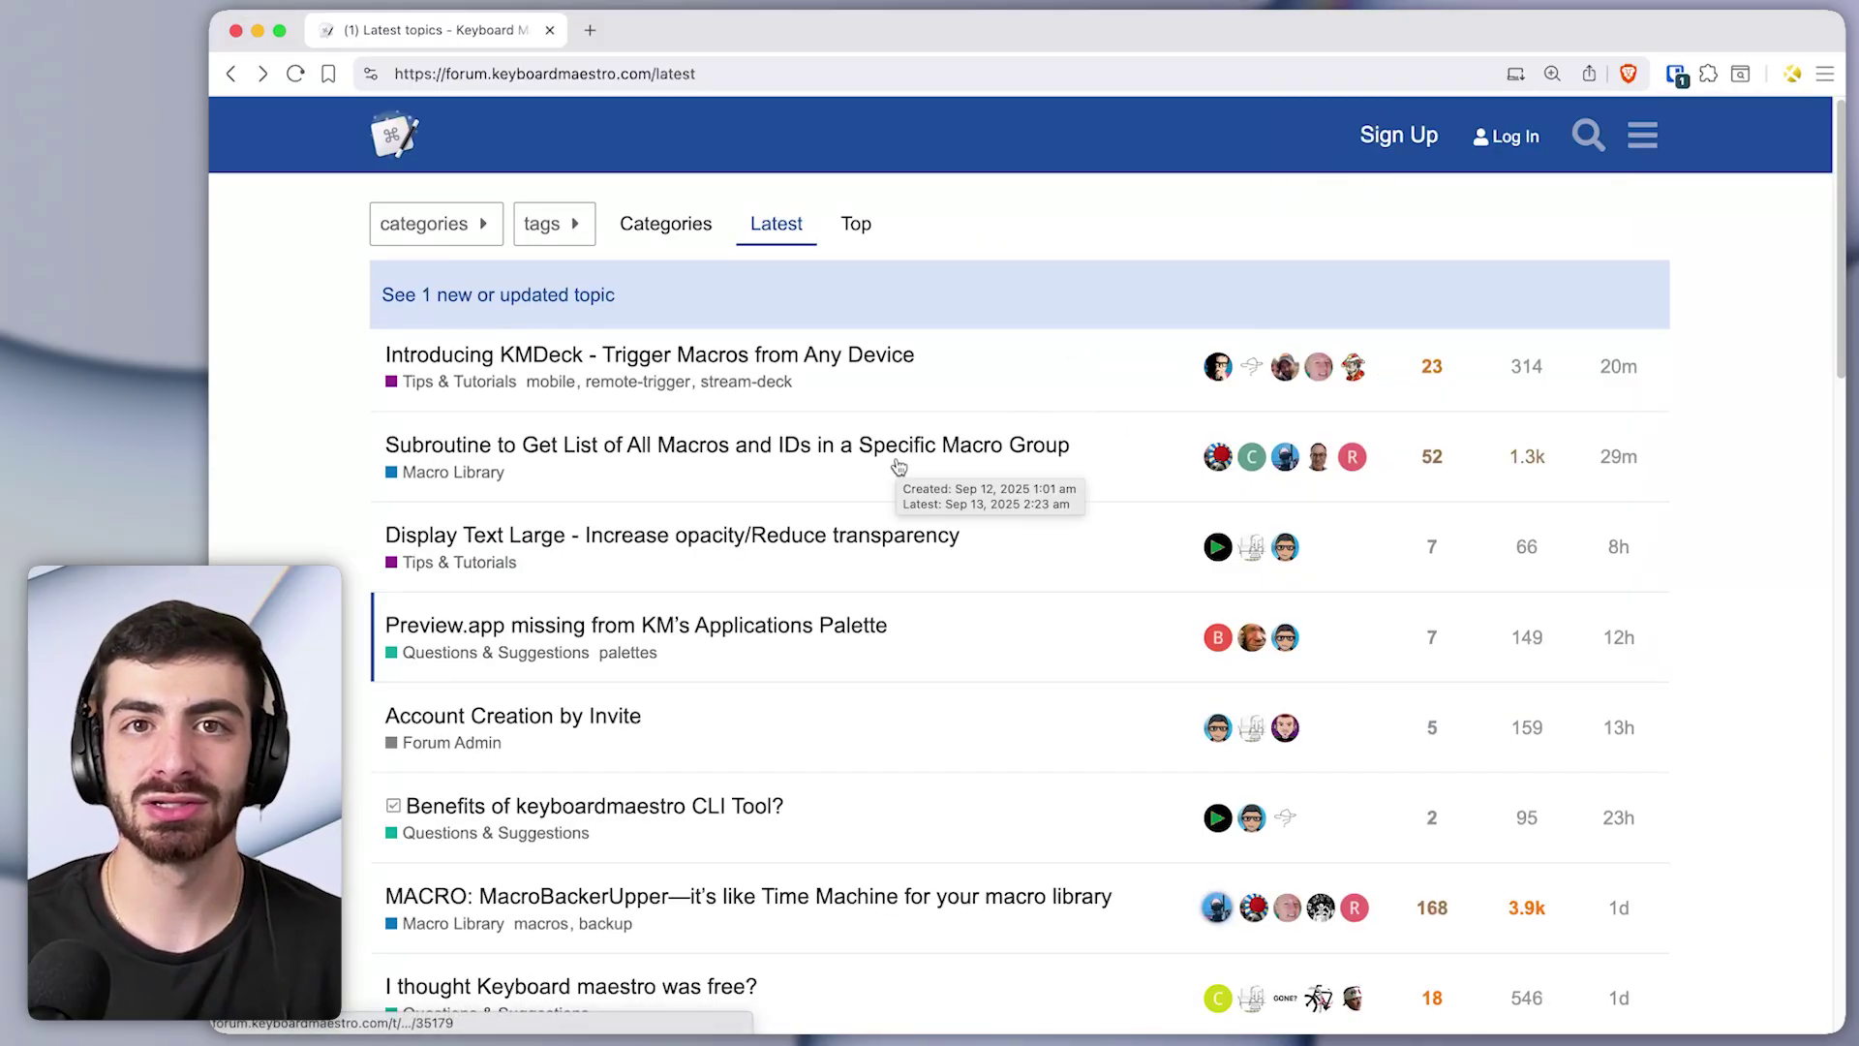
key(super+shift+y)
click(1636, 706)
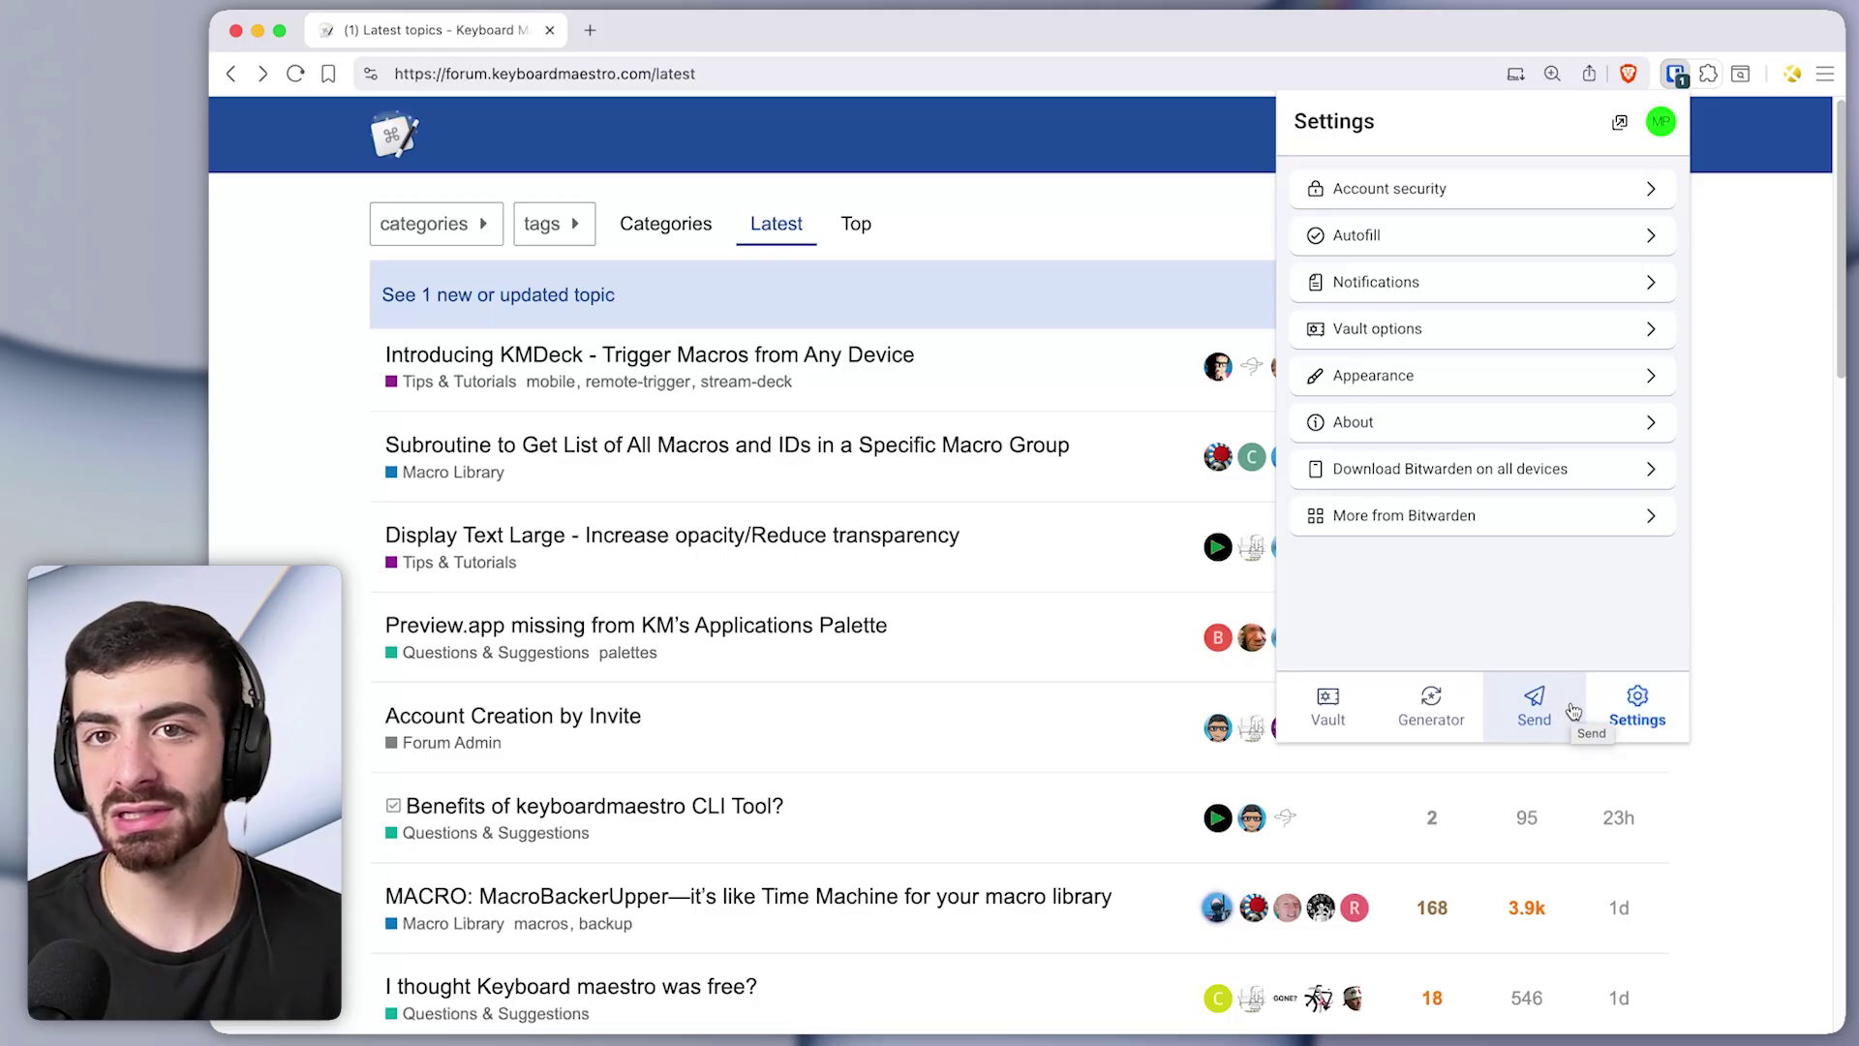
key(super+shift+4)
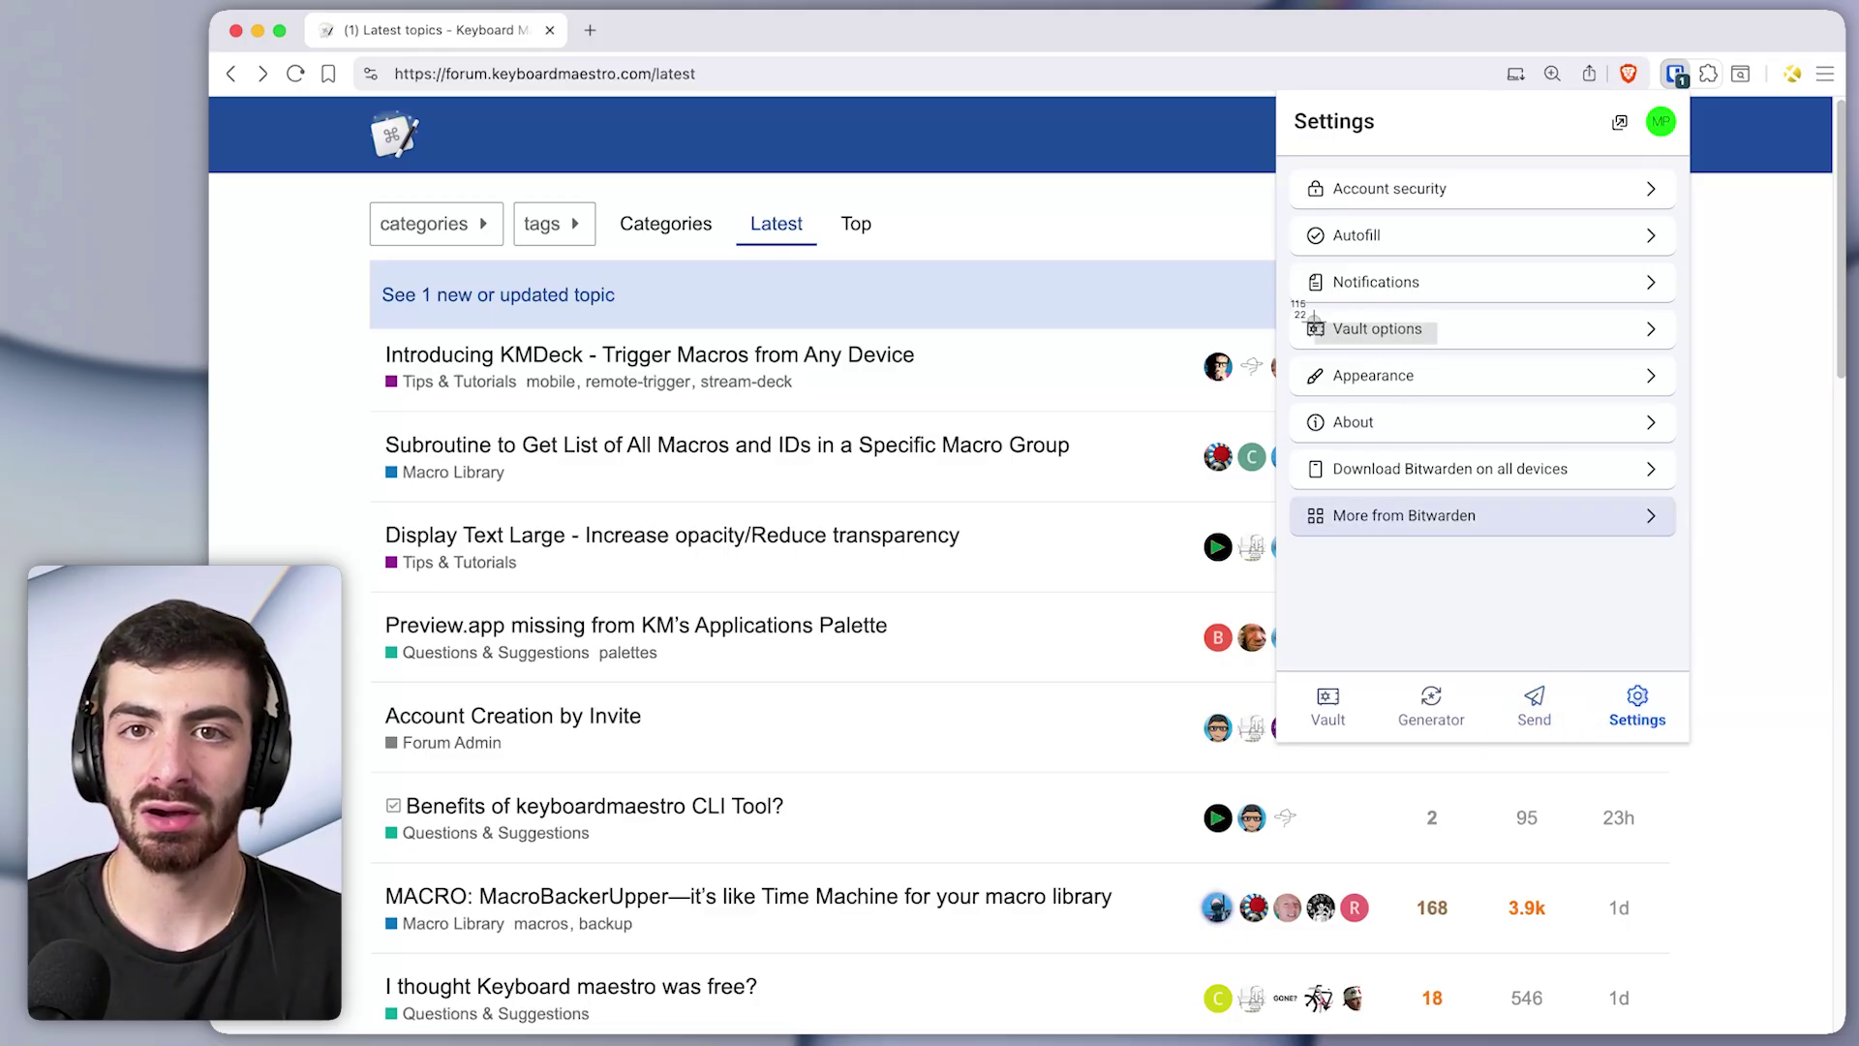
key(Escape)
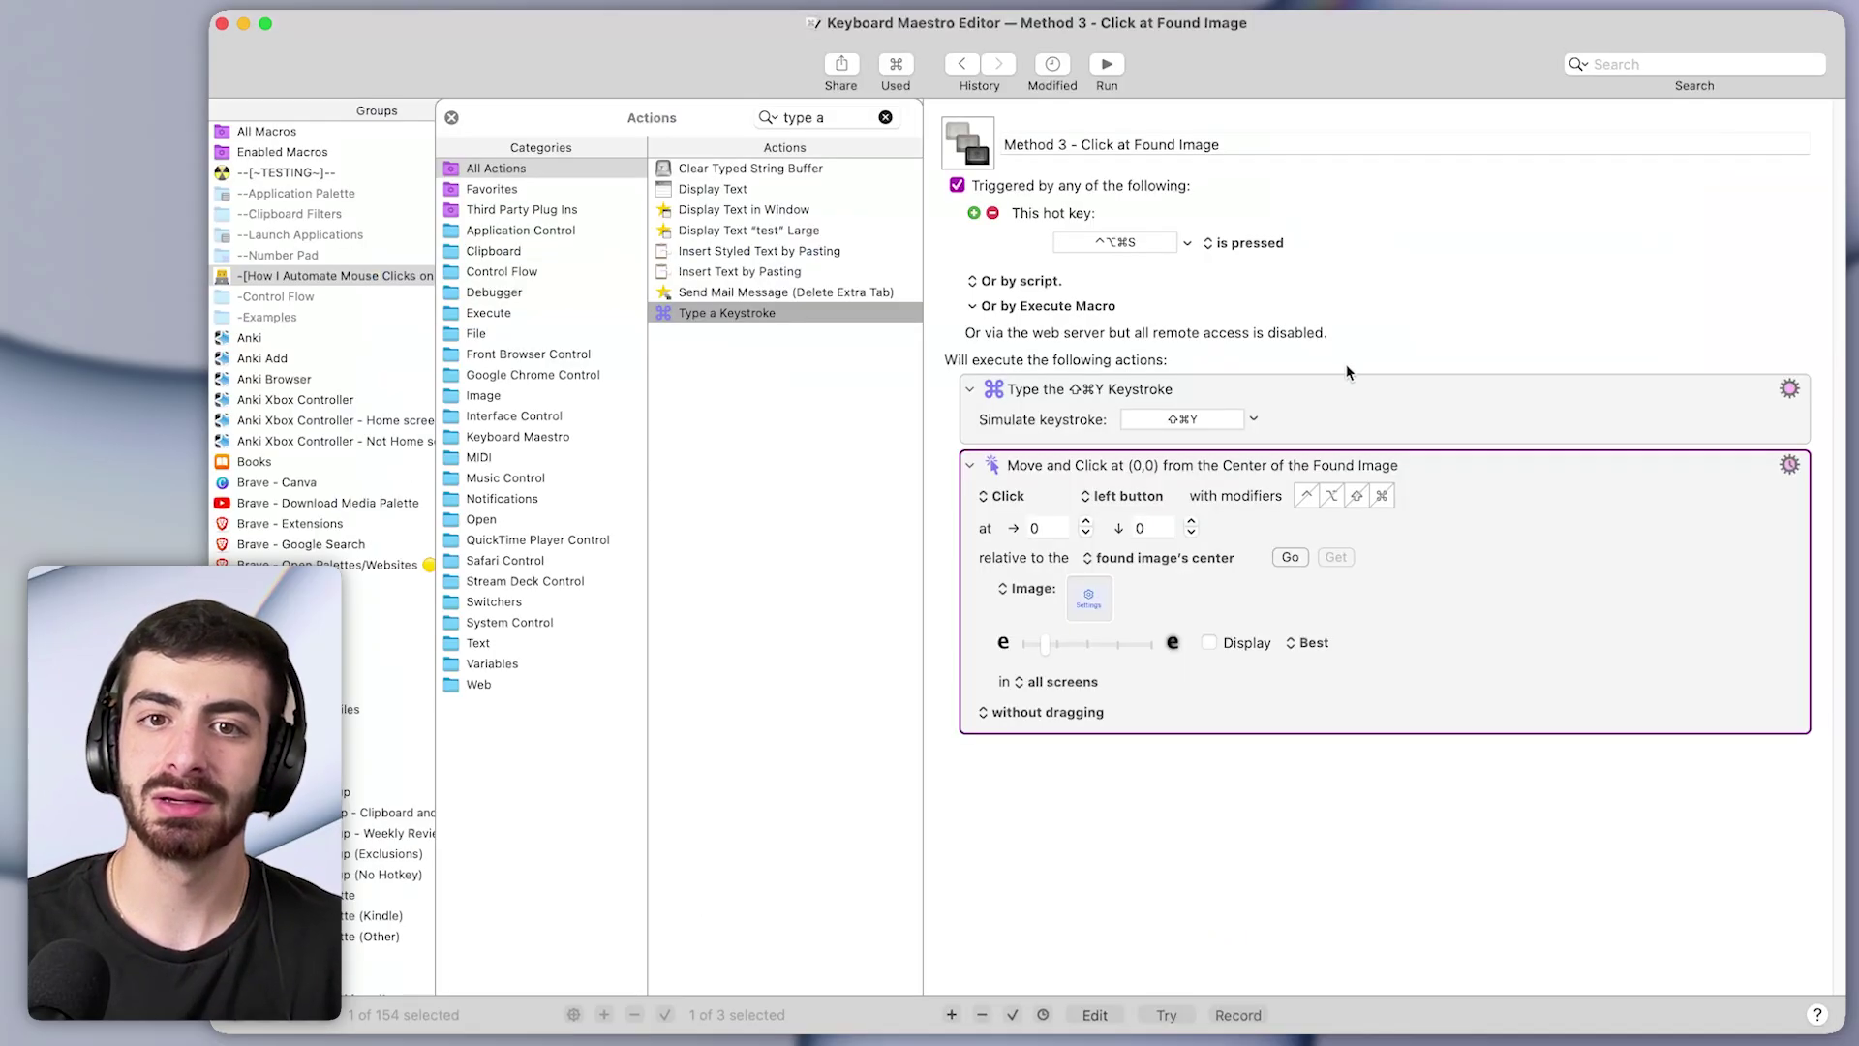
Duplicate the Click at Found Image action and replace the copy's image with a capture of Bitwarden's Vault options entry
drag(1508, 672, 1491, 712)
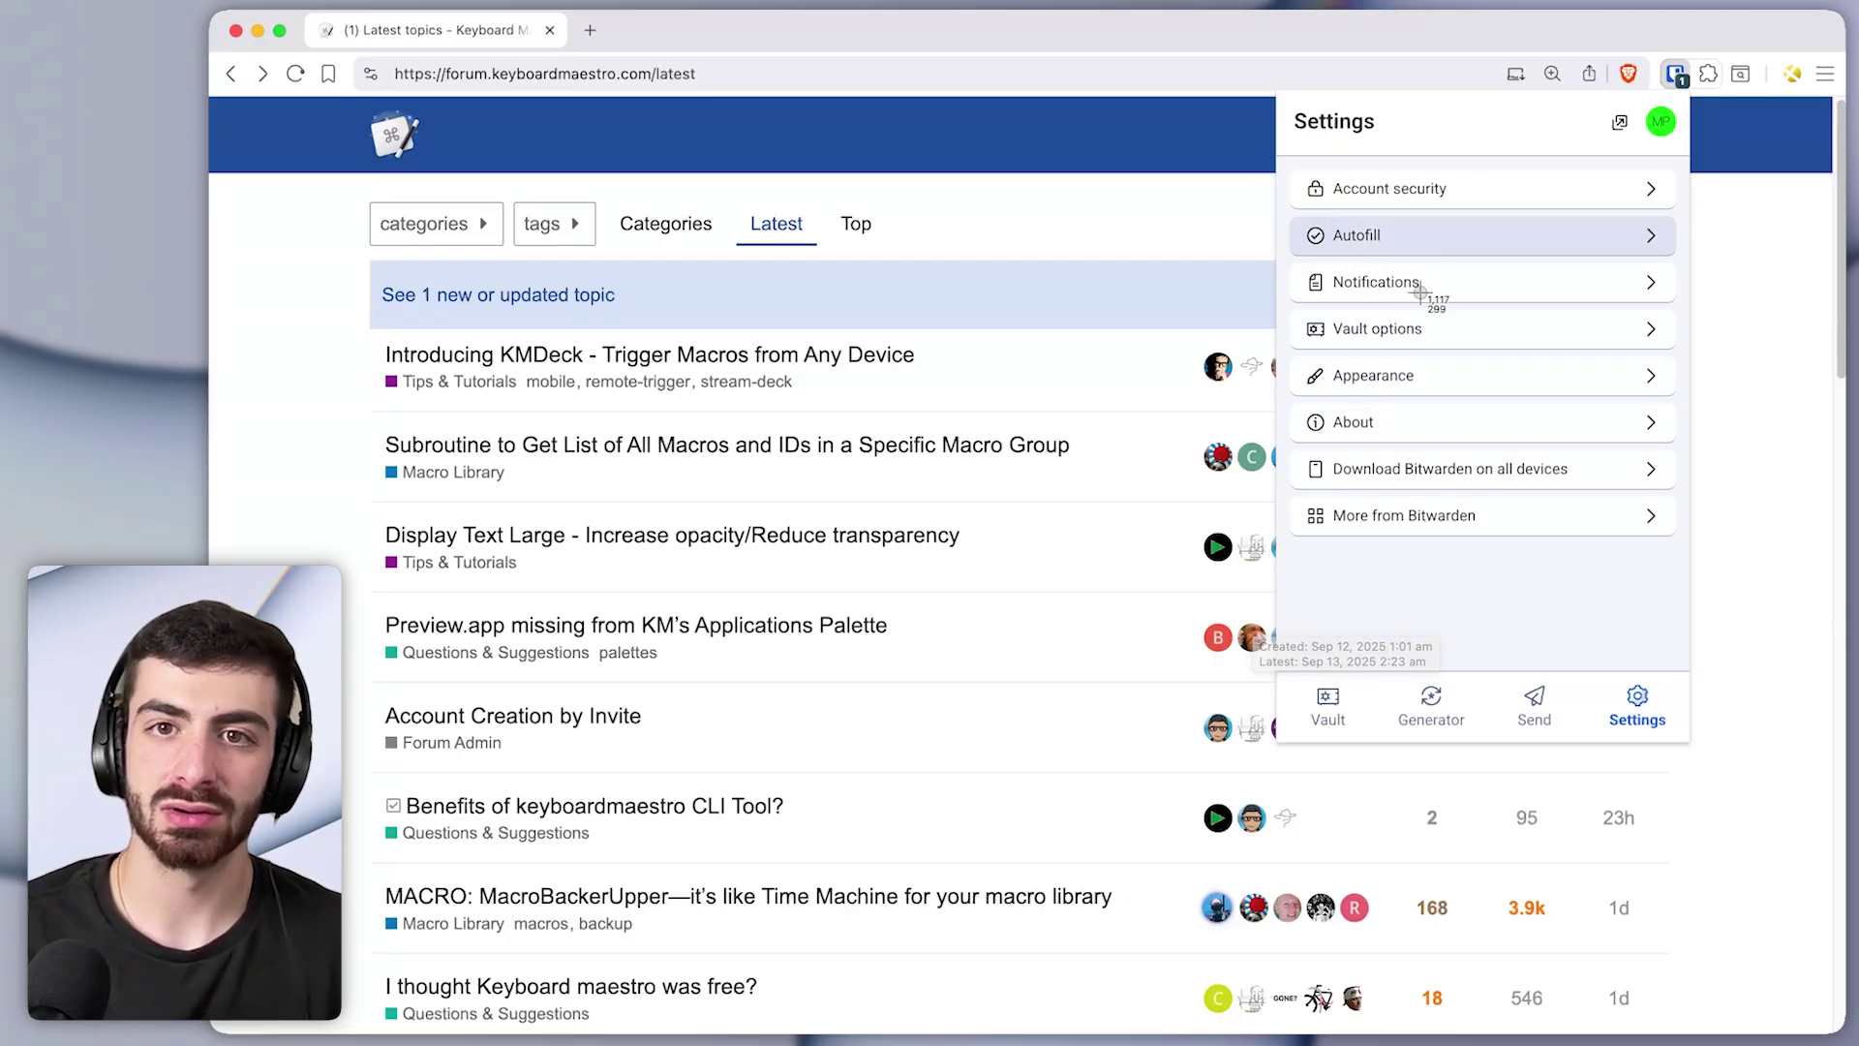
key(super+shift+4)
drag(1432, 341, 1302, 306)
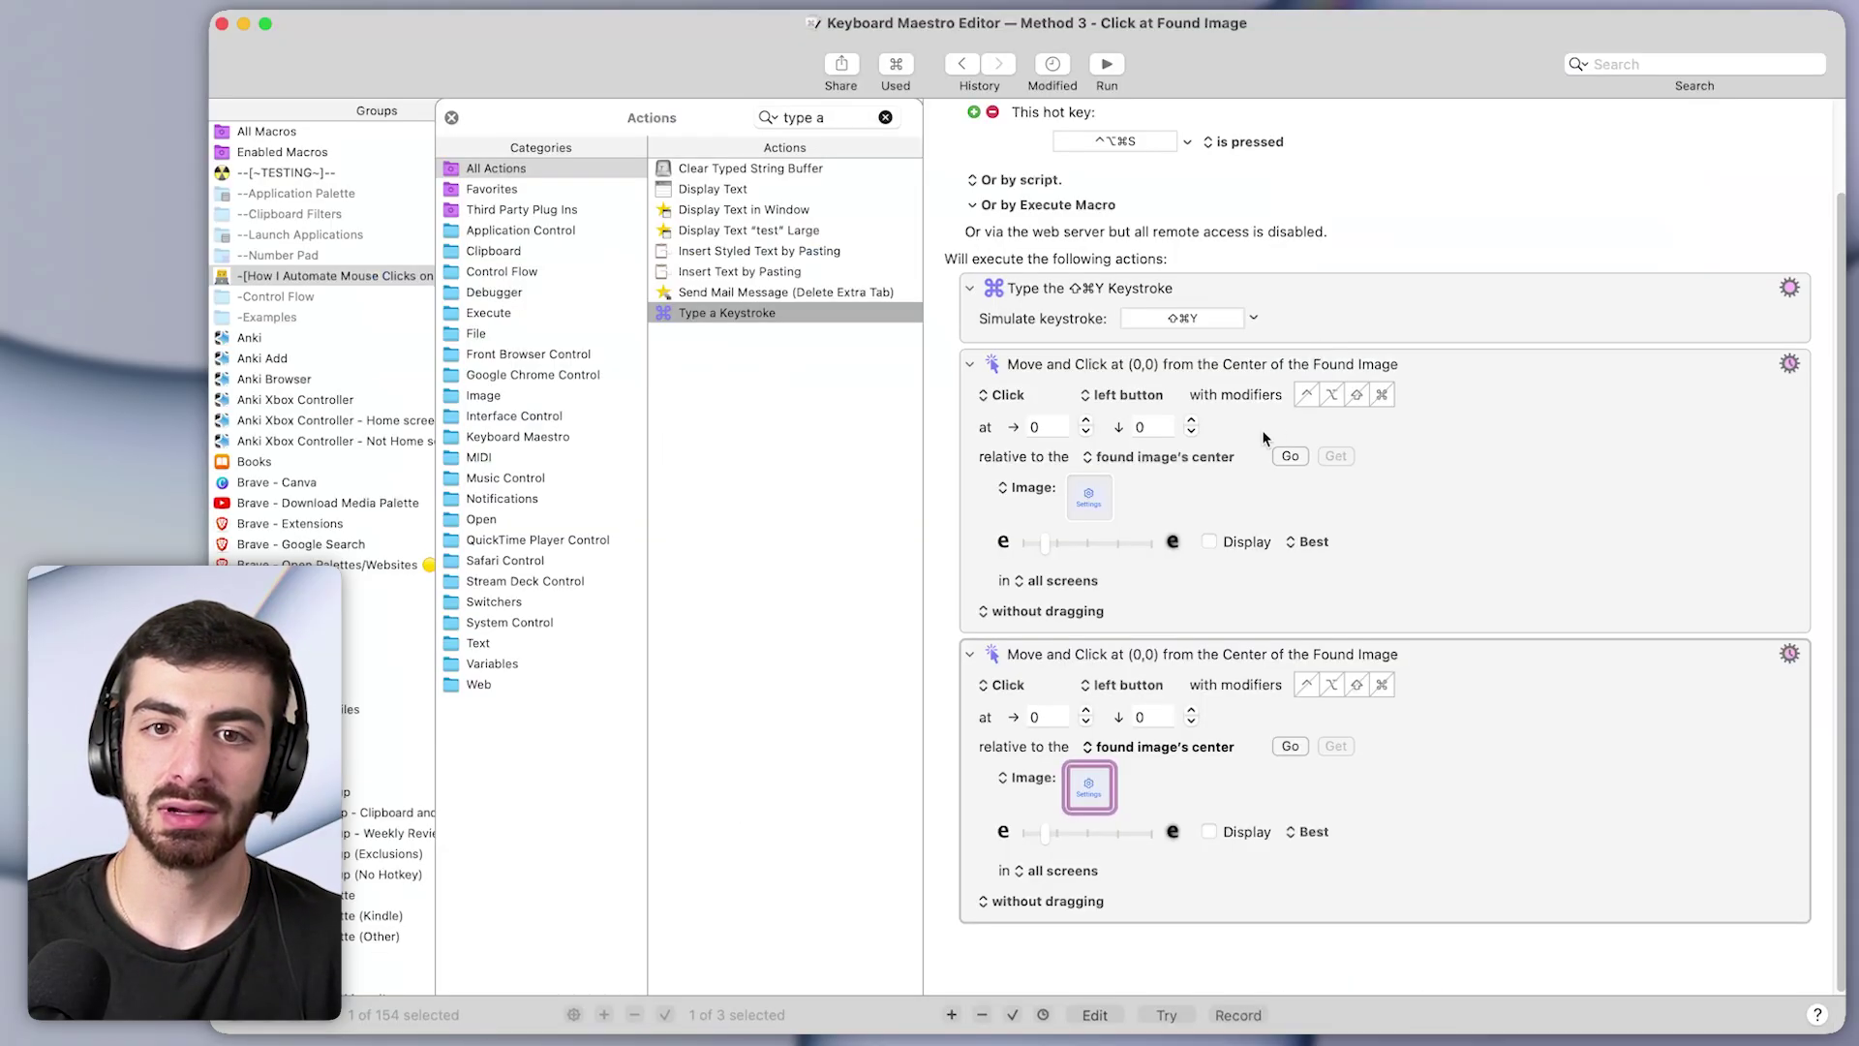
click(1089, 786)
key(super+v)
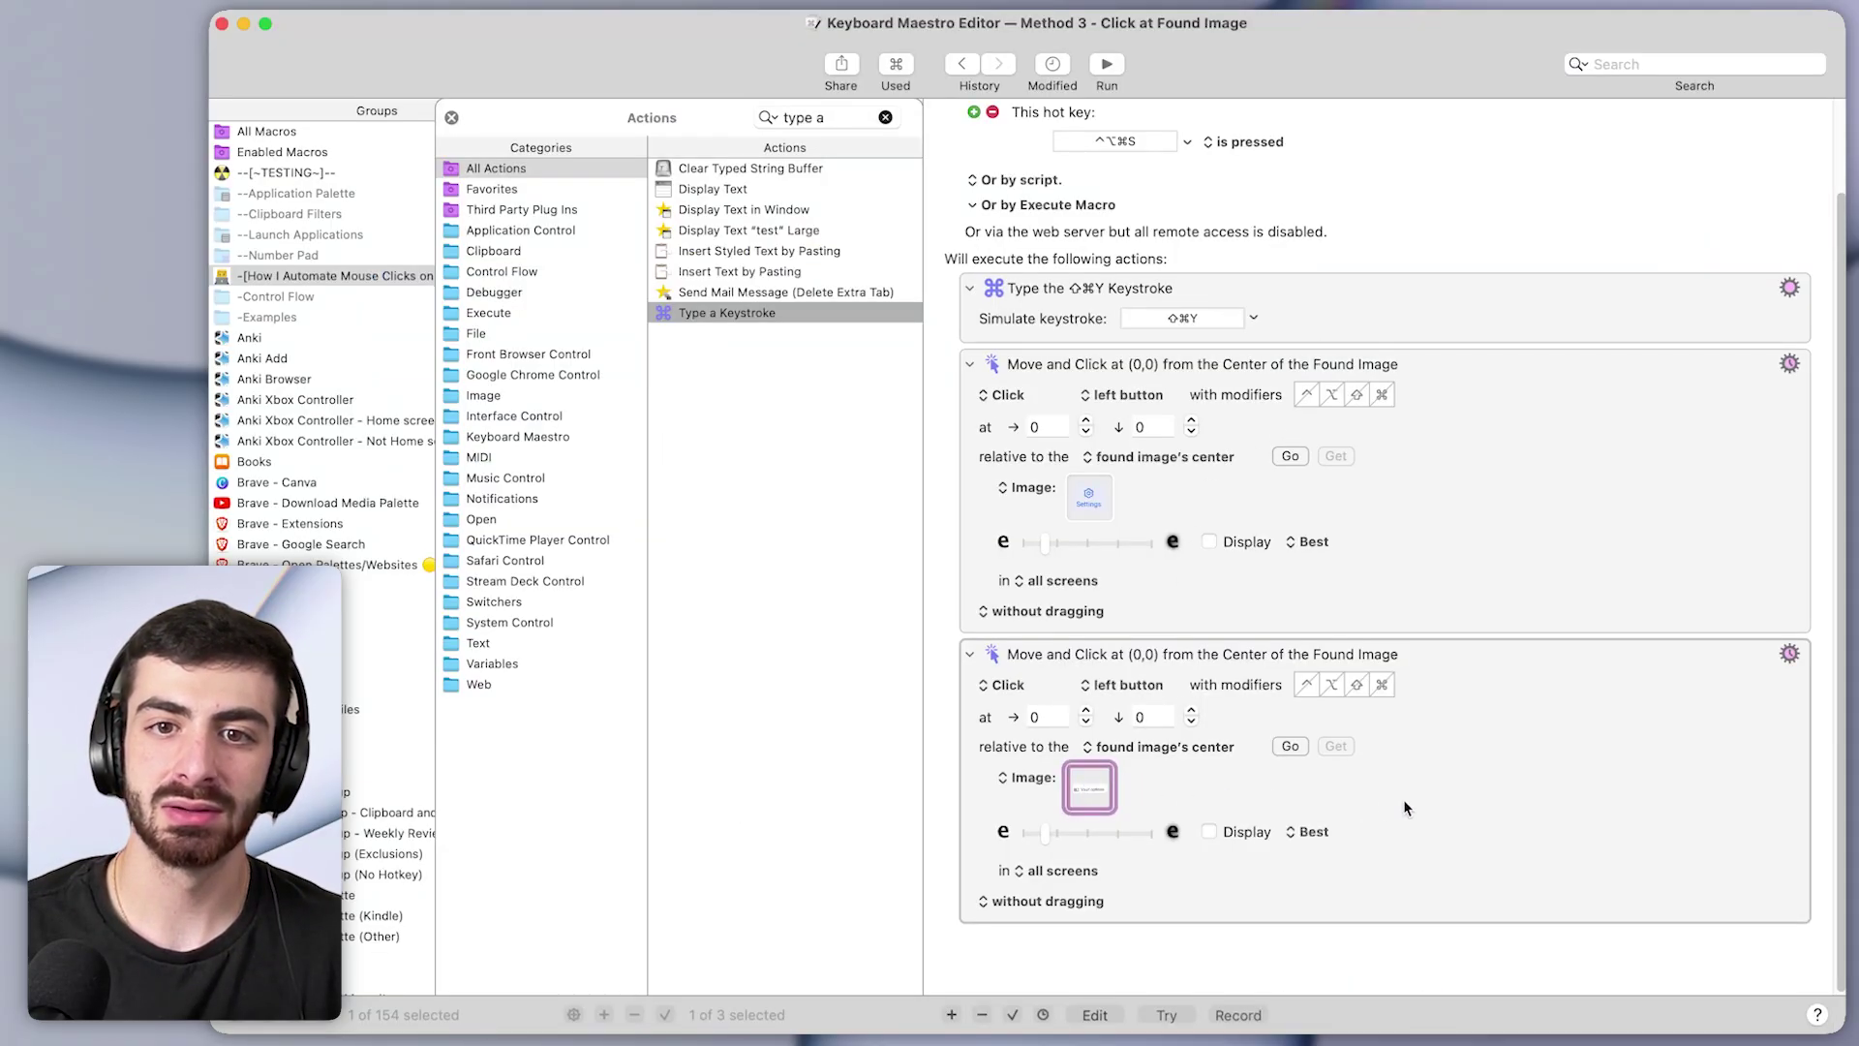
Duplicate the Vault options click action and capture the Export vault entry on Bitwarden's Vault options page for the copy's image
key(super+d)
scroll(1494, 862, down, 3)
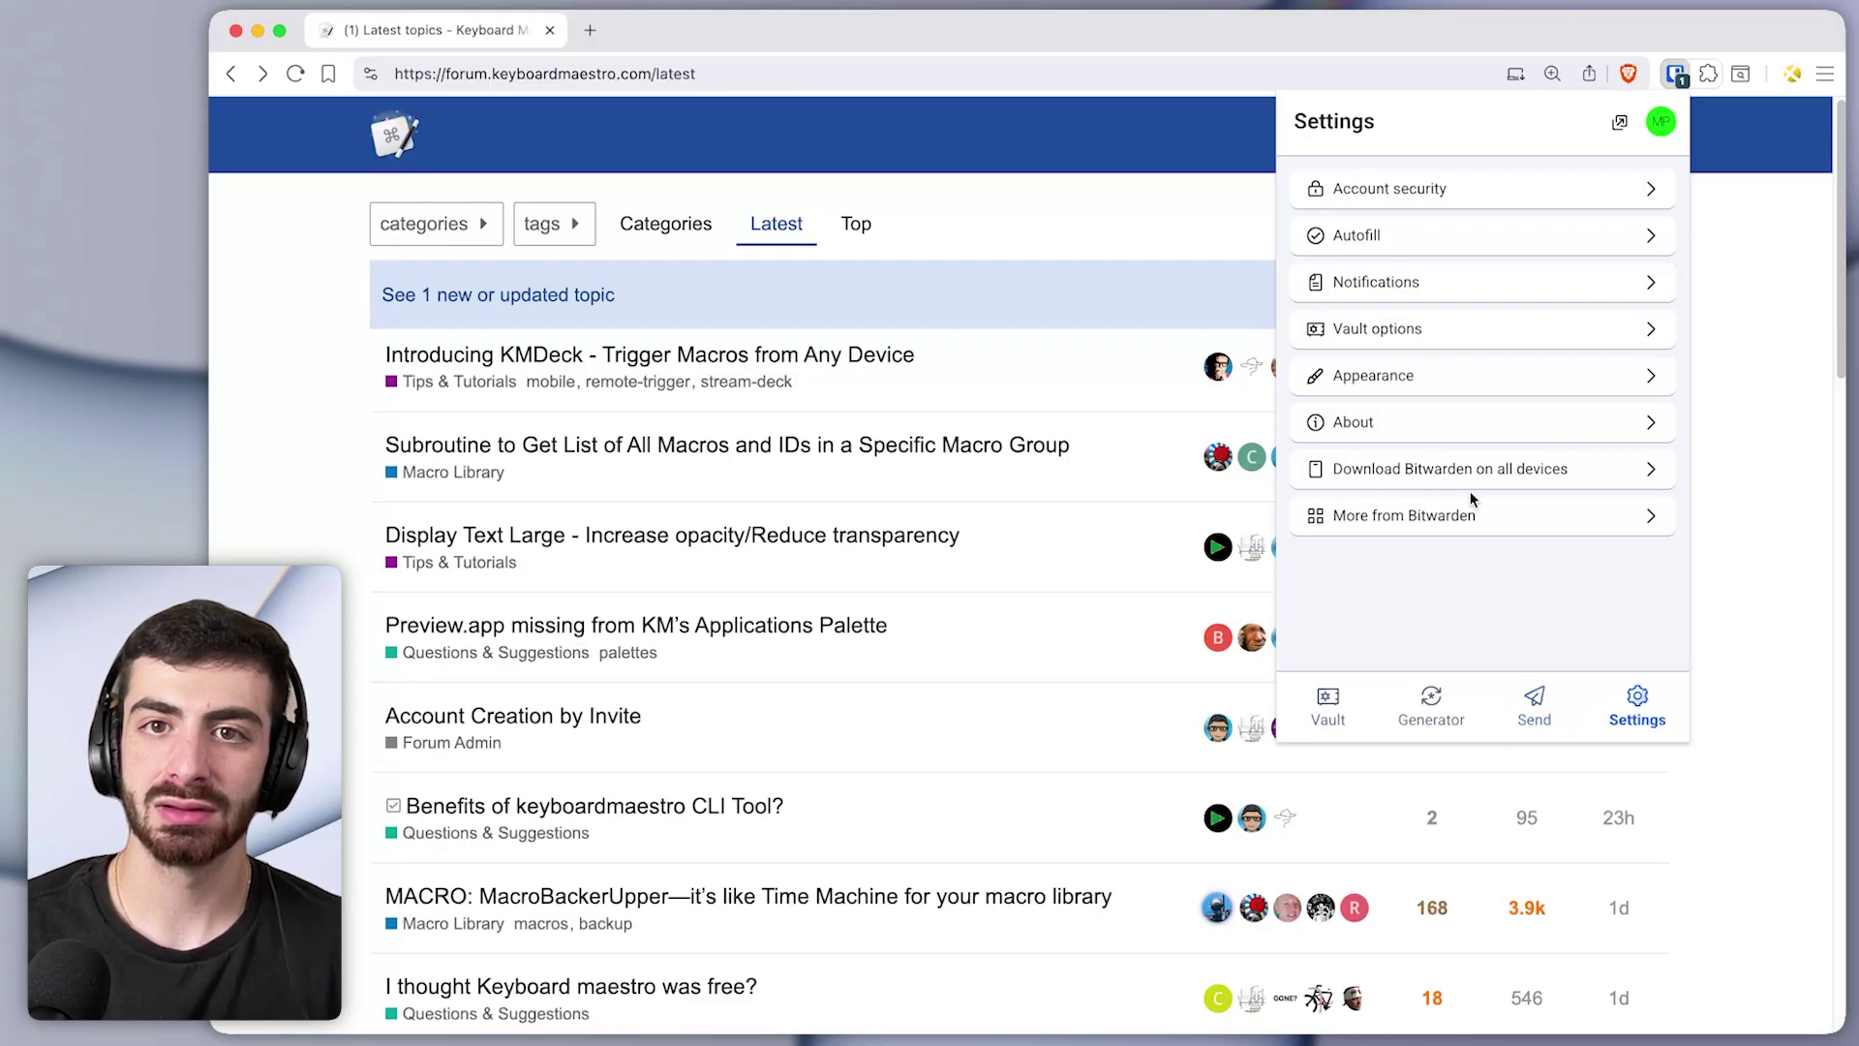
click(1410, 329)
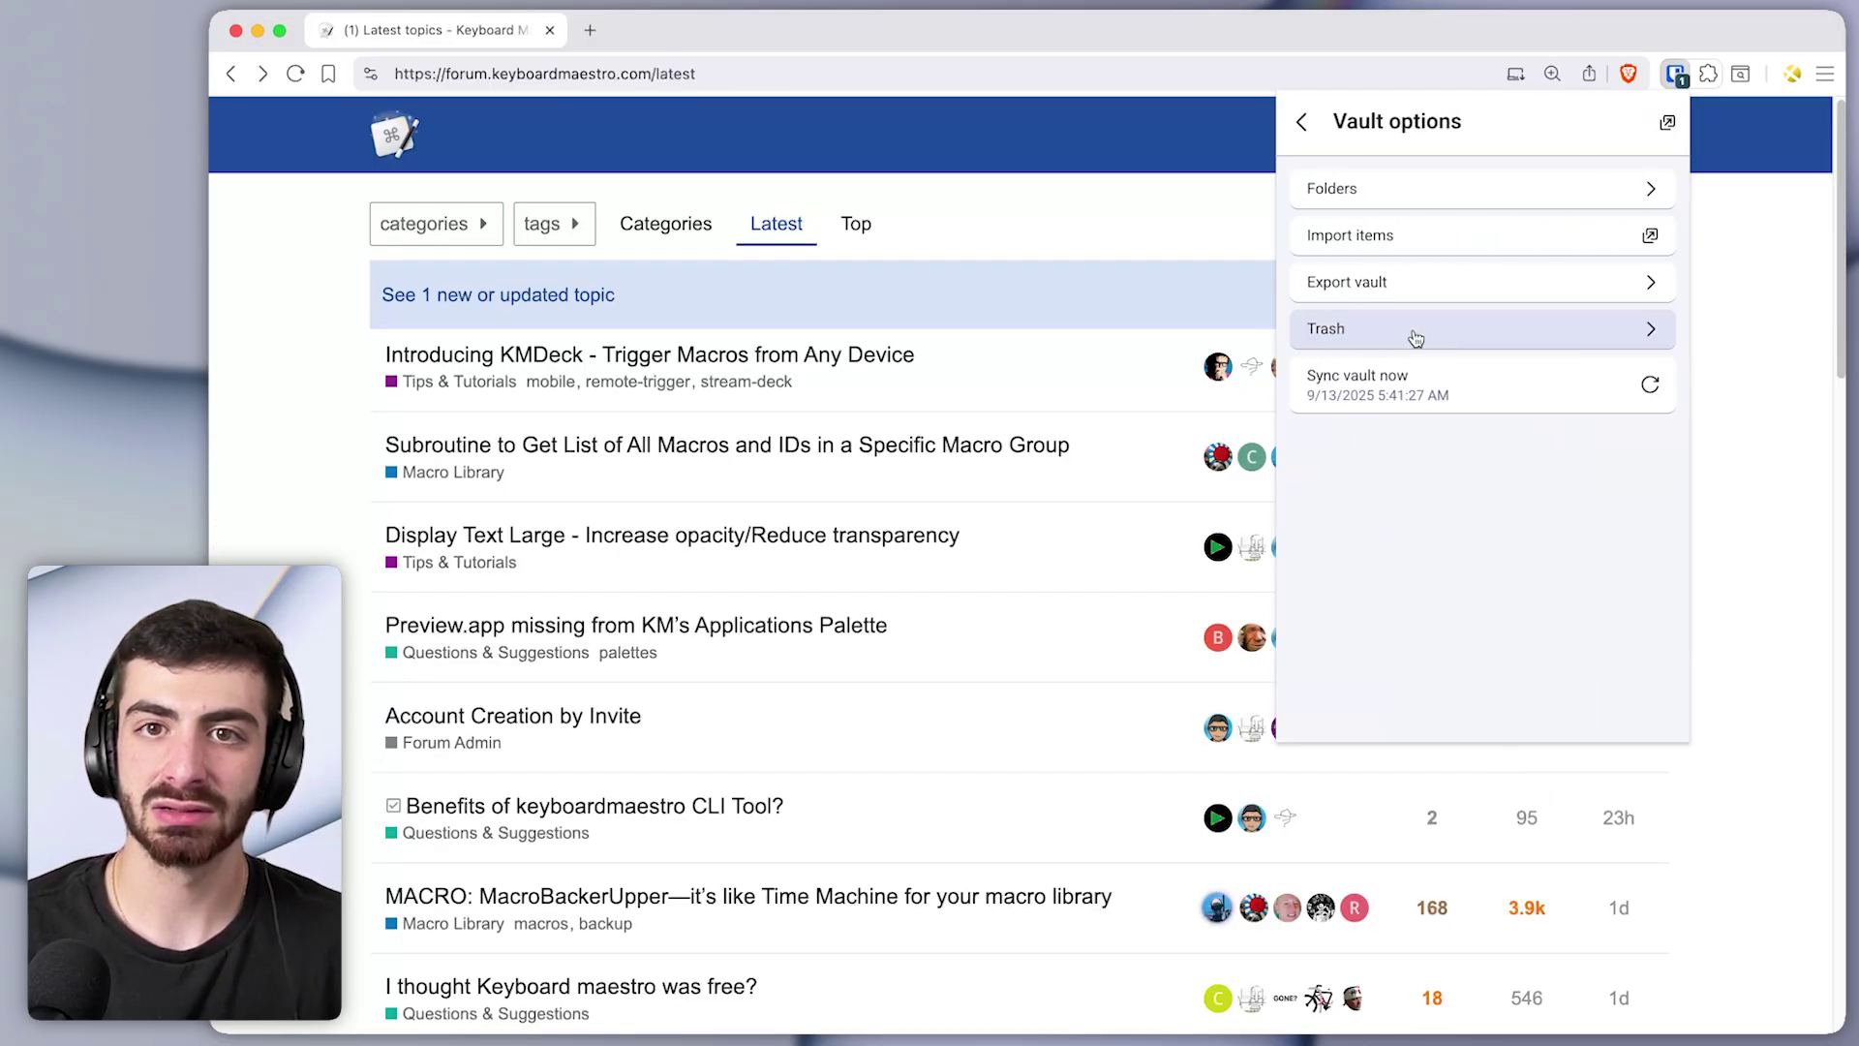
key(super+shift+4)
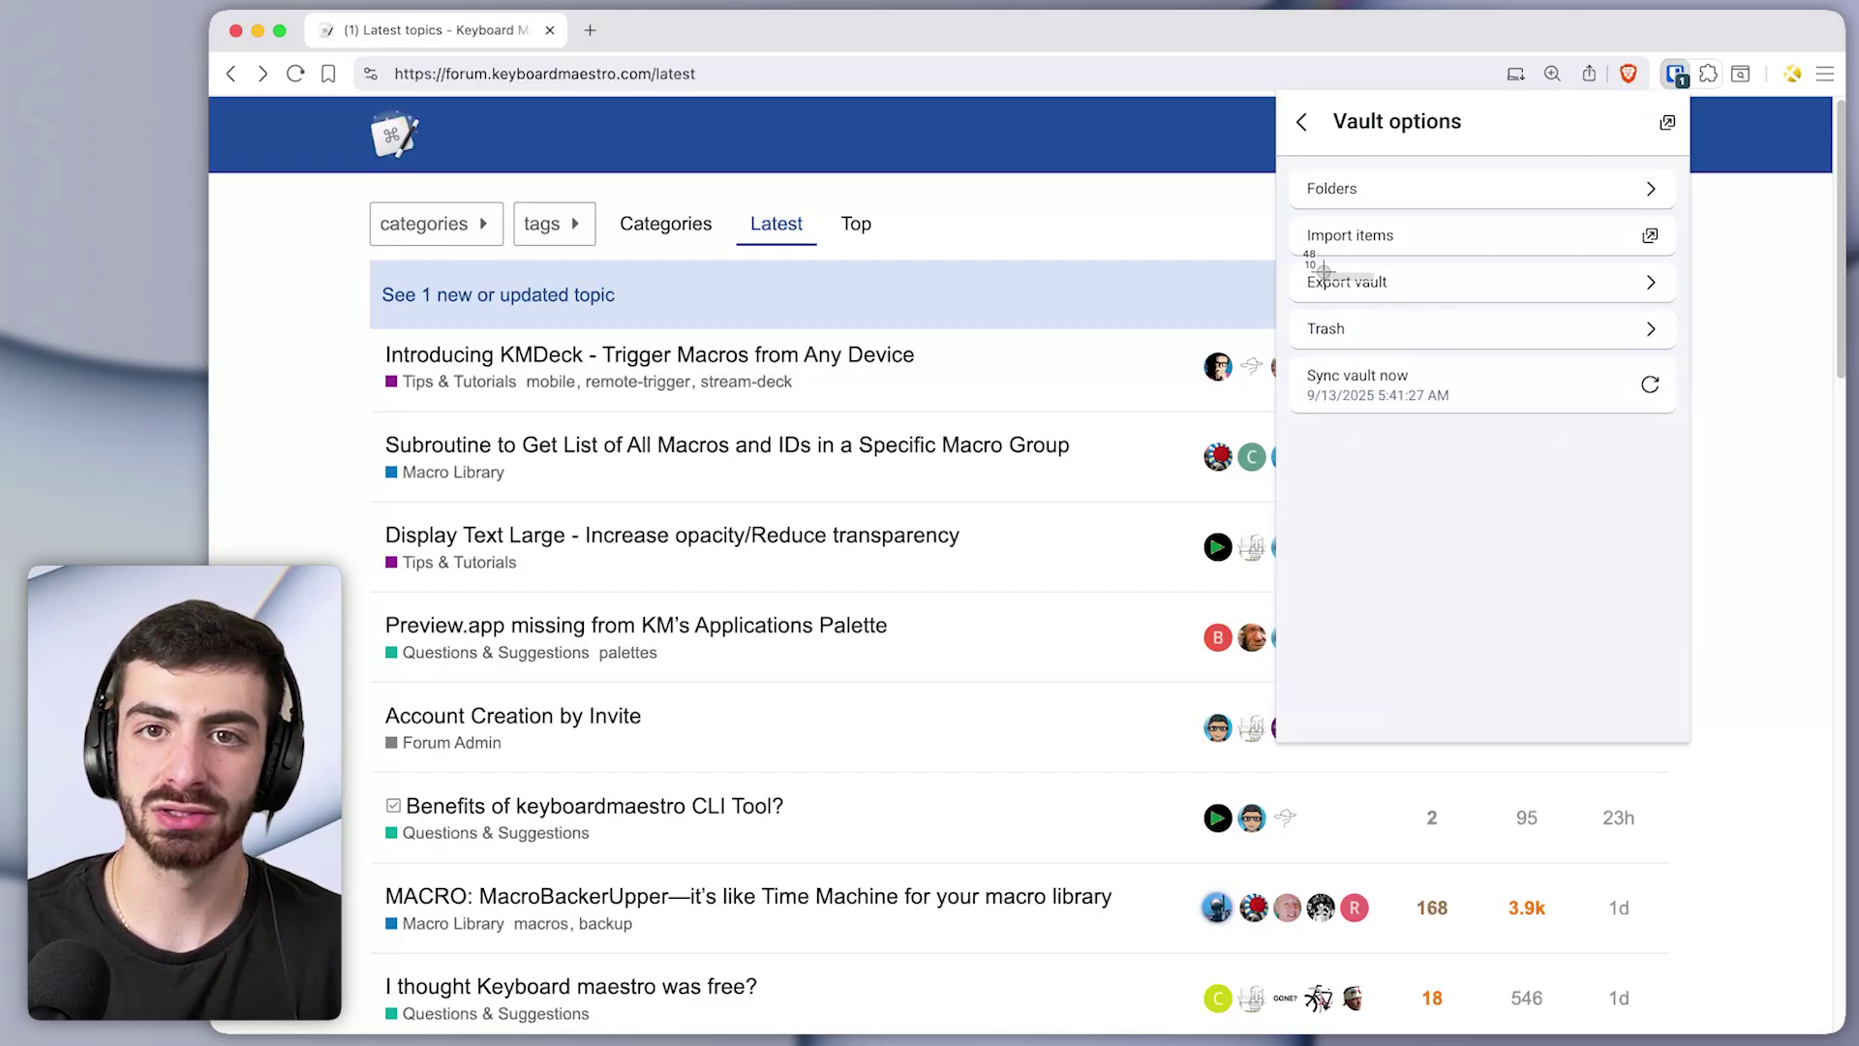
drag(1387, 290, 1295, 255)
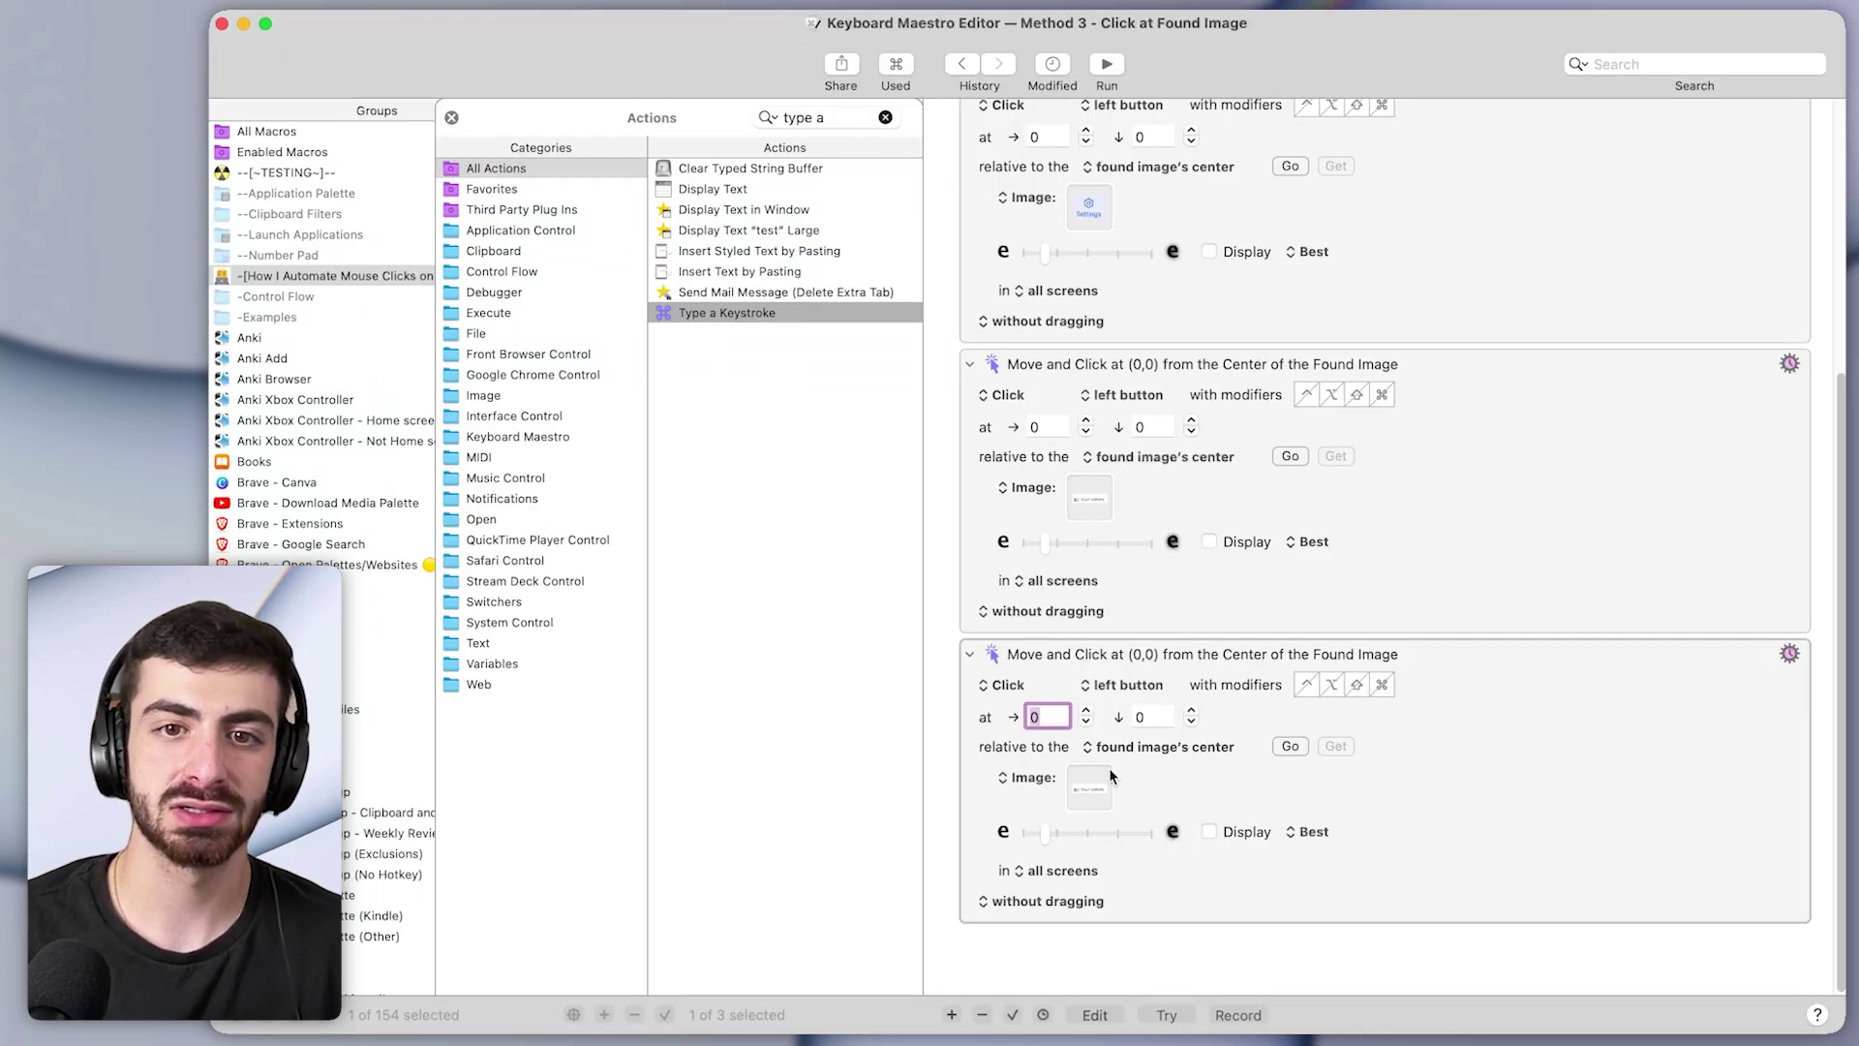
click(1110, 780)
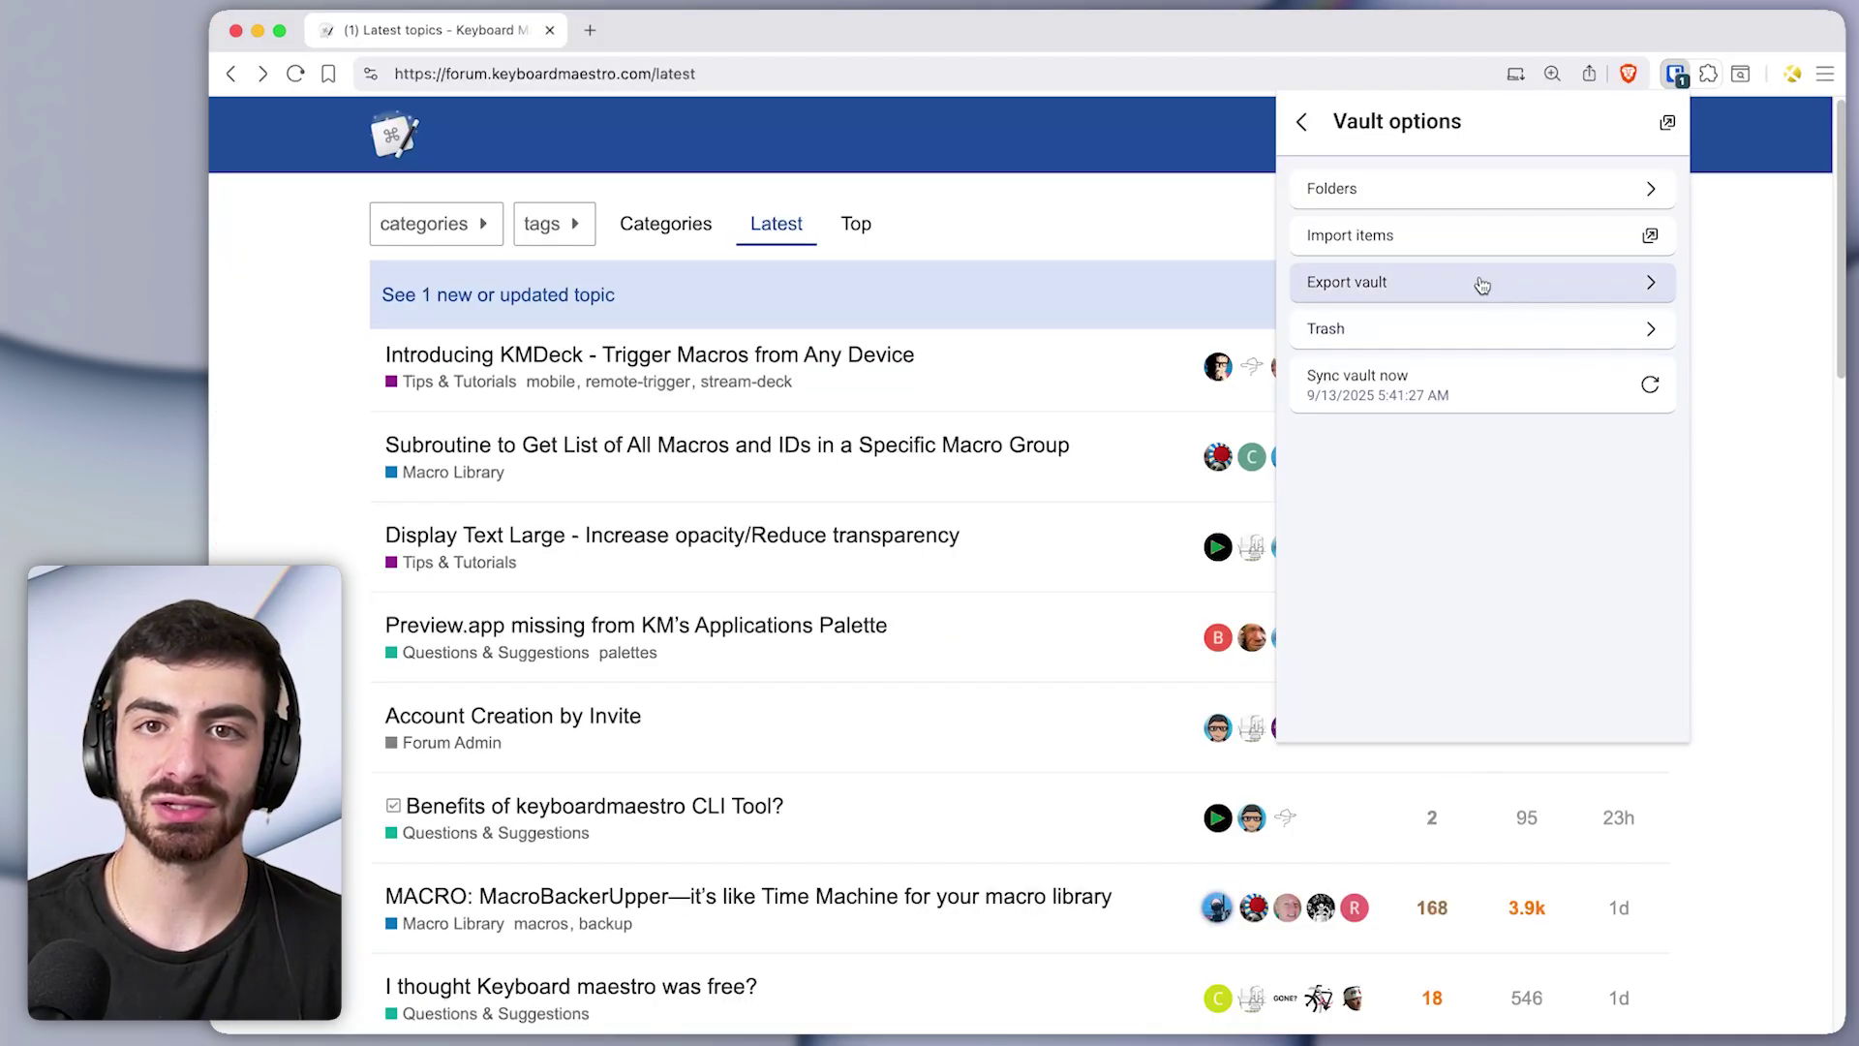
Duplicate the Export vault click action and replace the copy's image with a capture of the .json File format field on Bitwarden's Export vault page
click(1481, 284)
key(super+shift+4)
drag(1381, 418, 1293, 374)
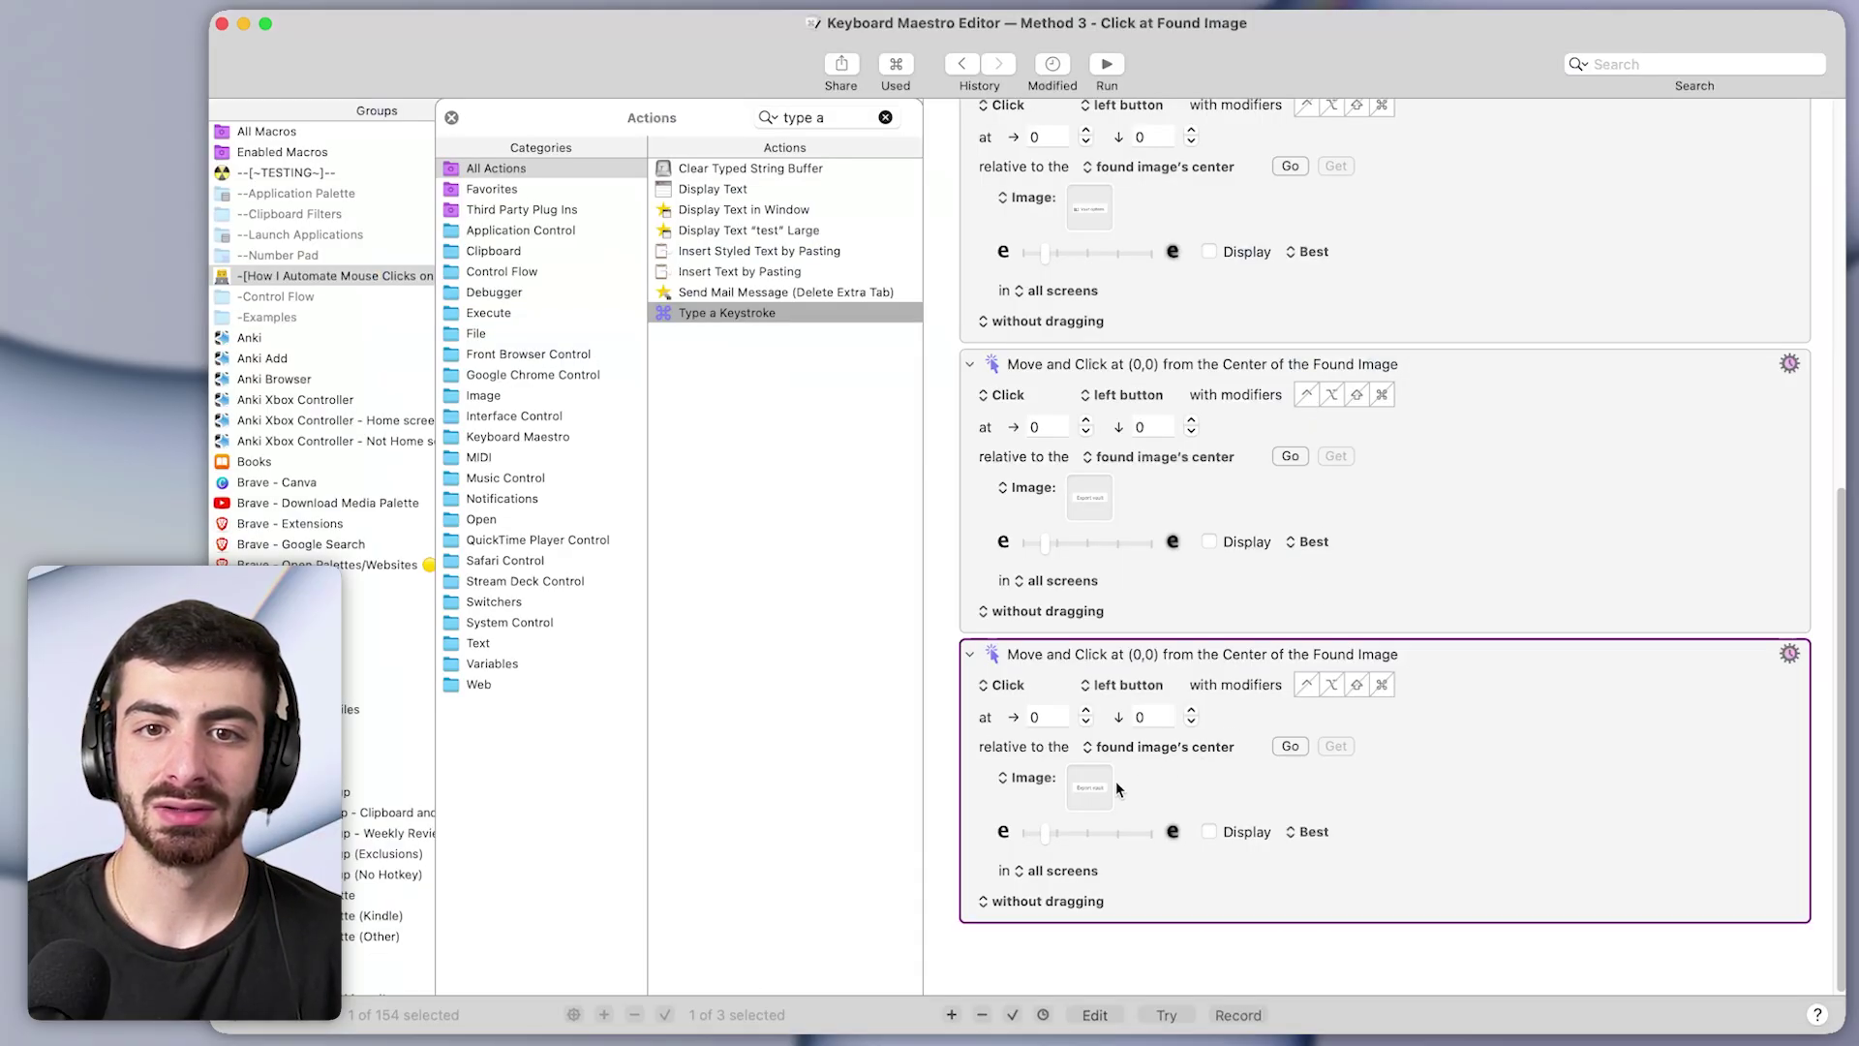
key(super+v)
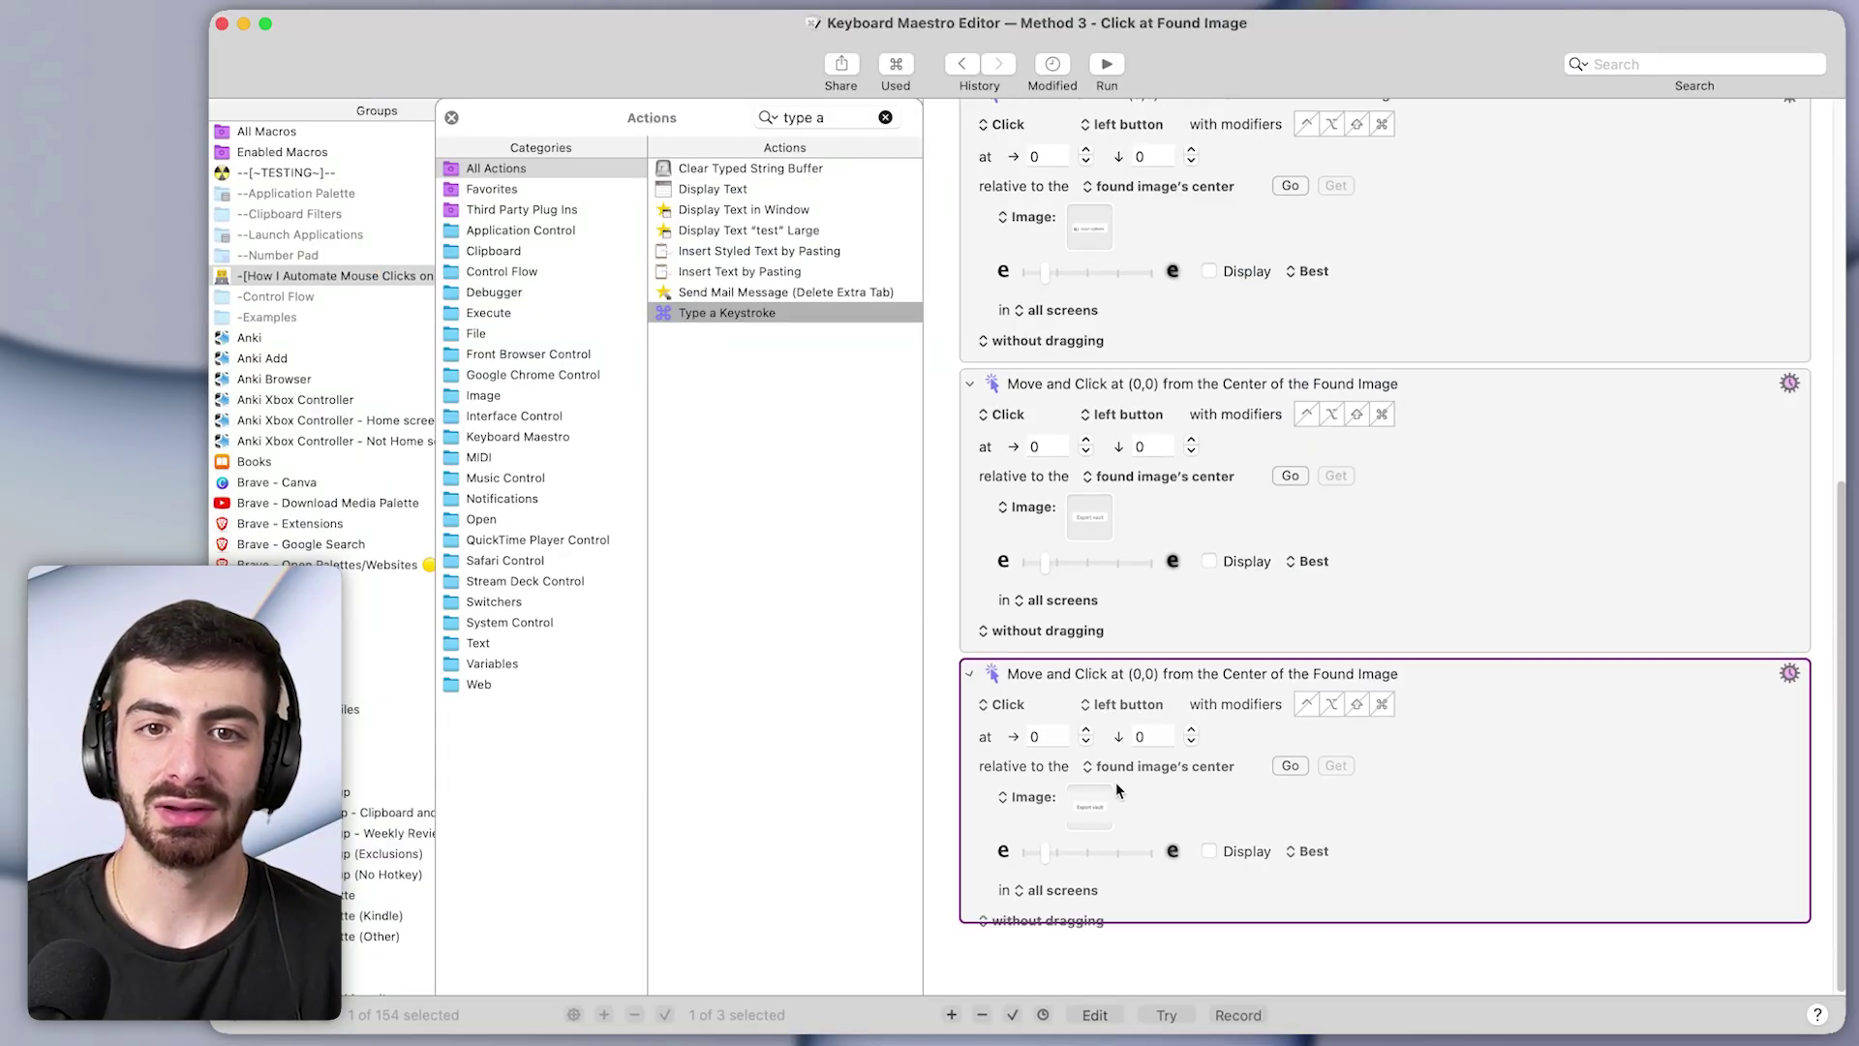
click(1094, 917)
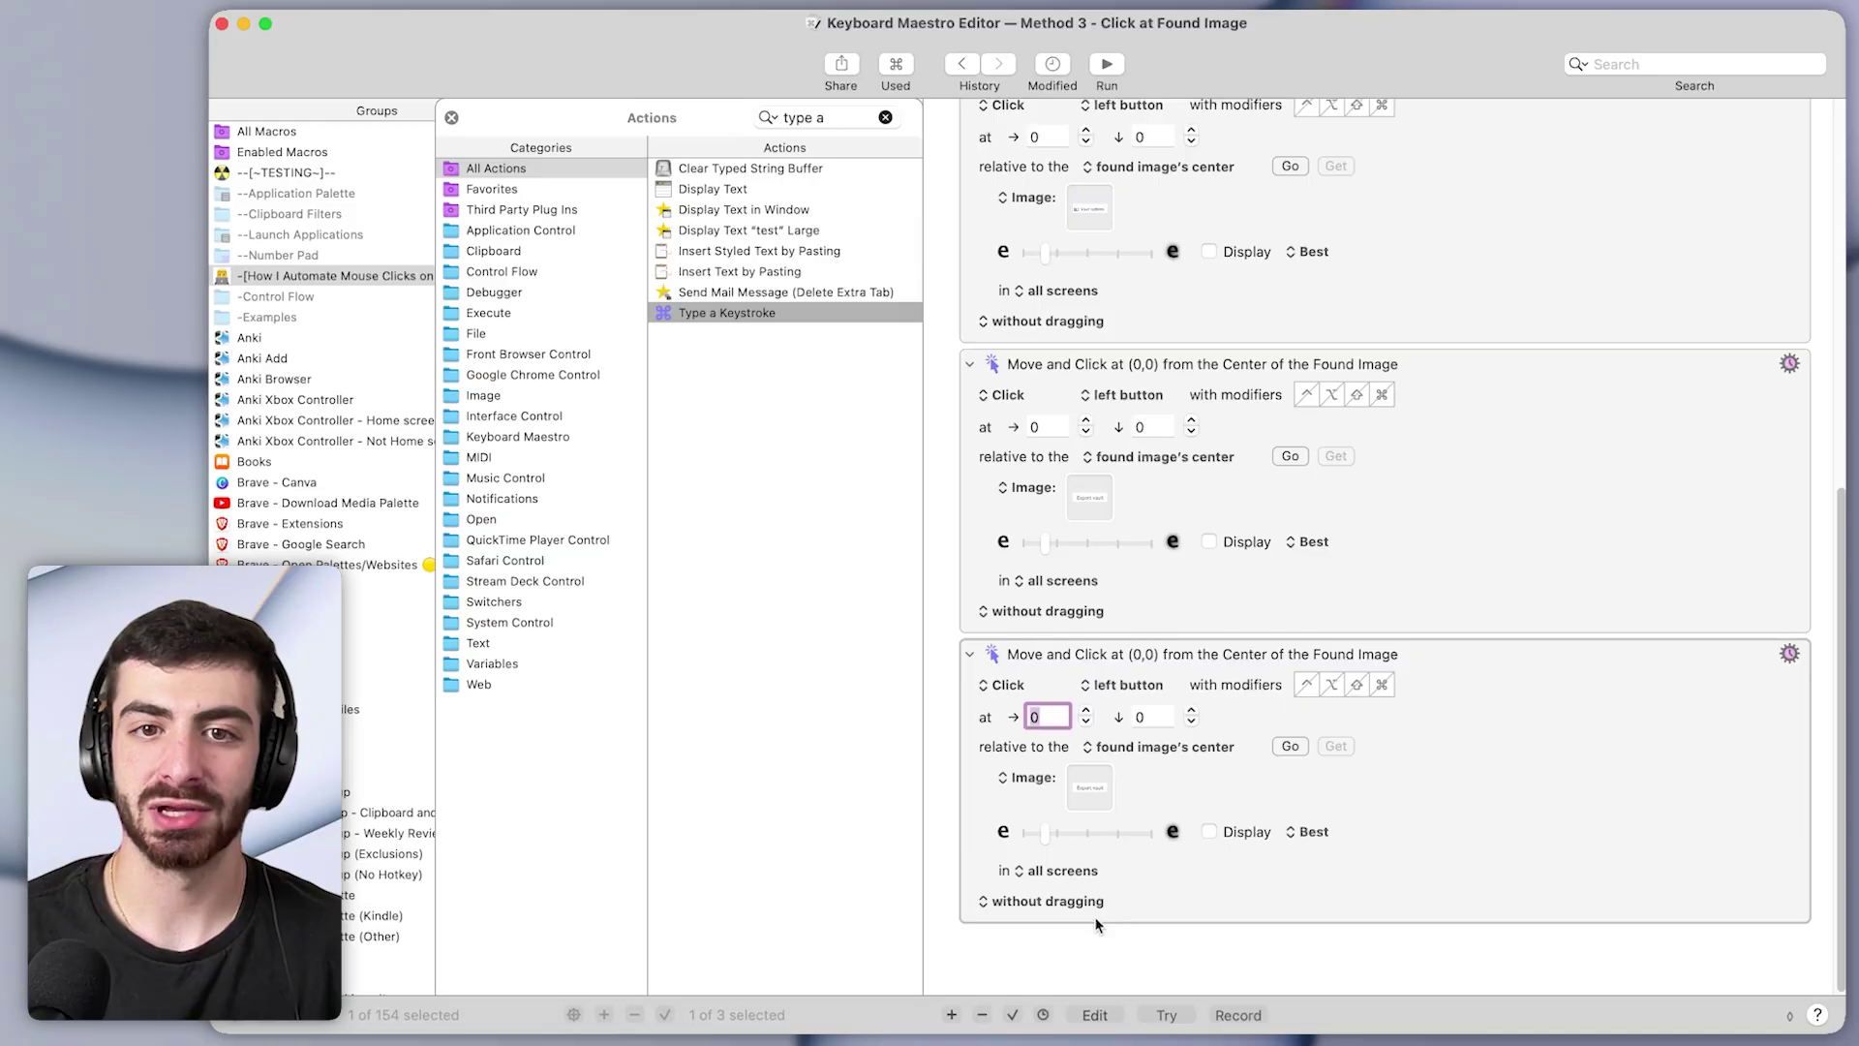
click(1107, 803)
key(super+v)
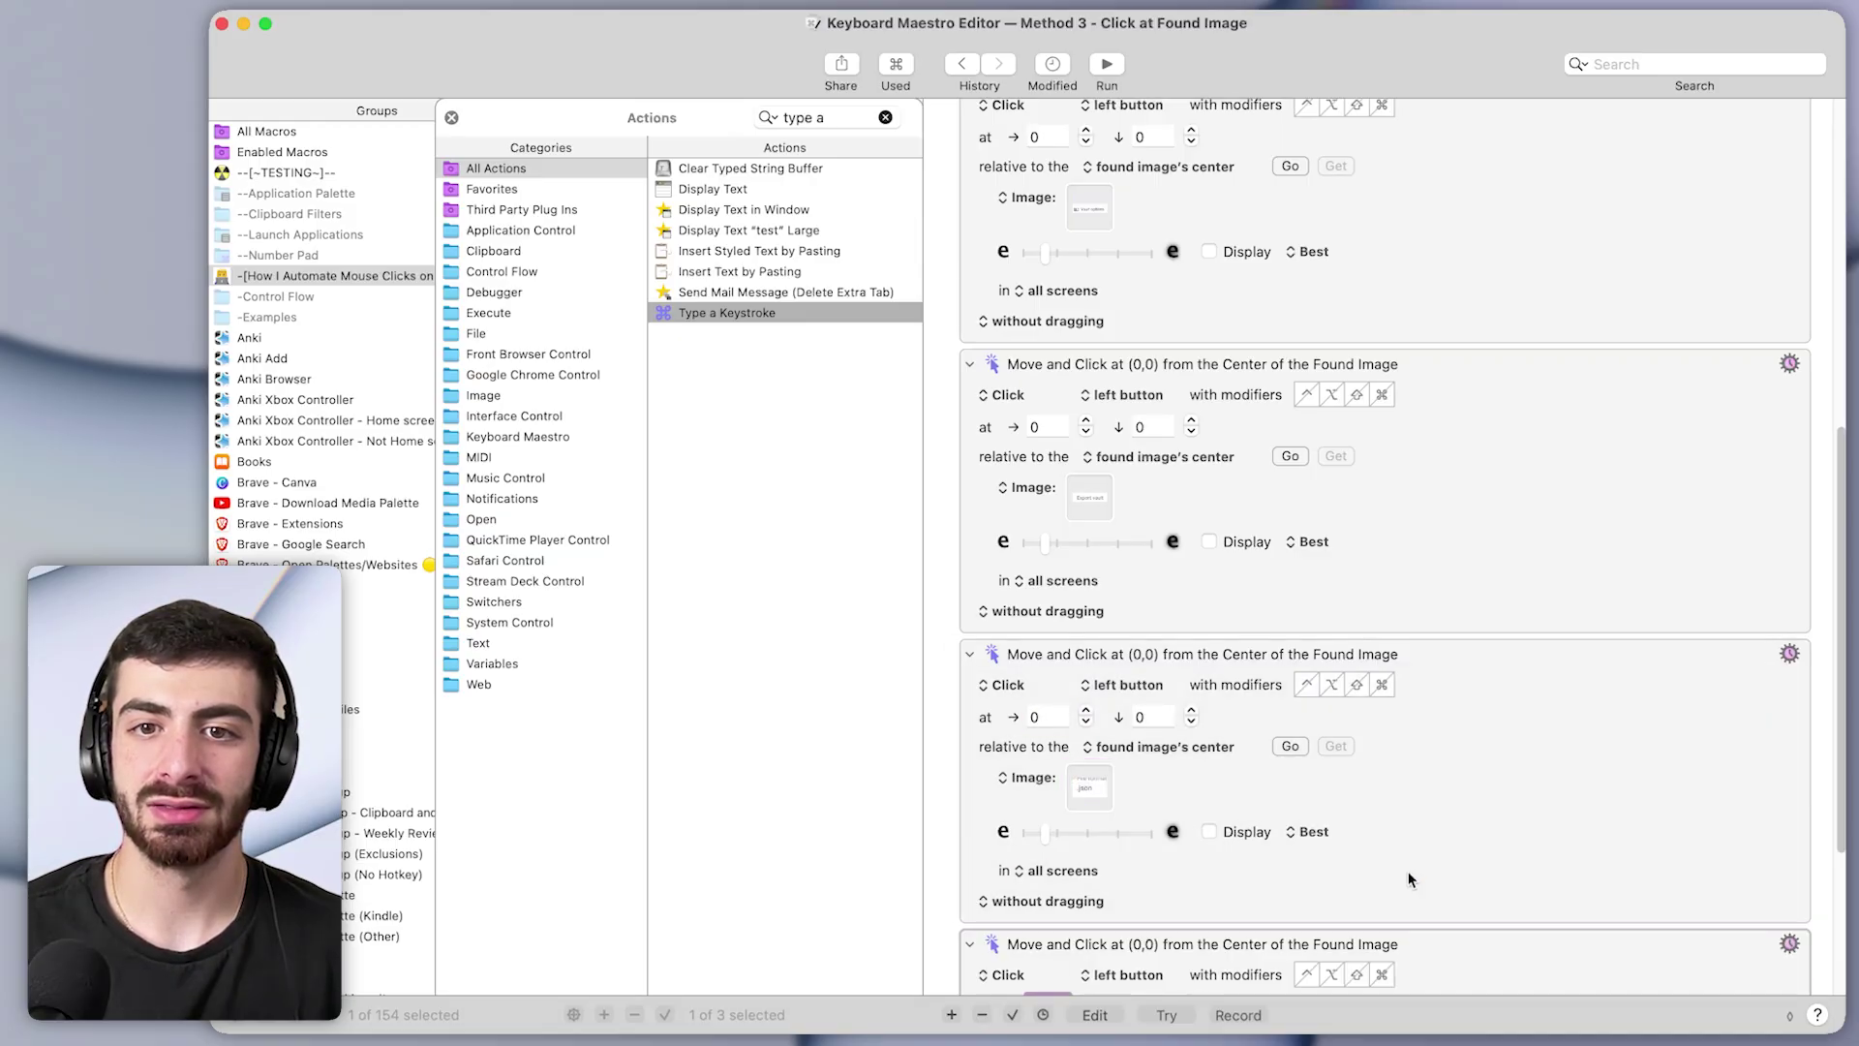
Duplicate the File format click action and replace the copy's image with a capture of the .csv option from Bitwarden's format list
key(super+Tab)
click(1419, 396)
key(super+shift+4)
drag(1366, 496, 1307, 462)
key(super+Tab)
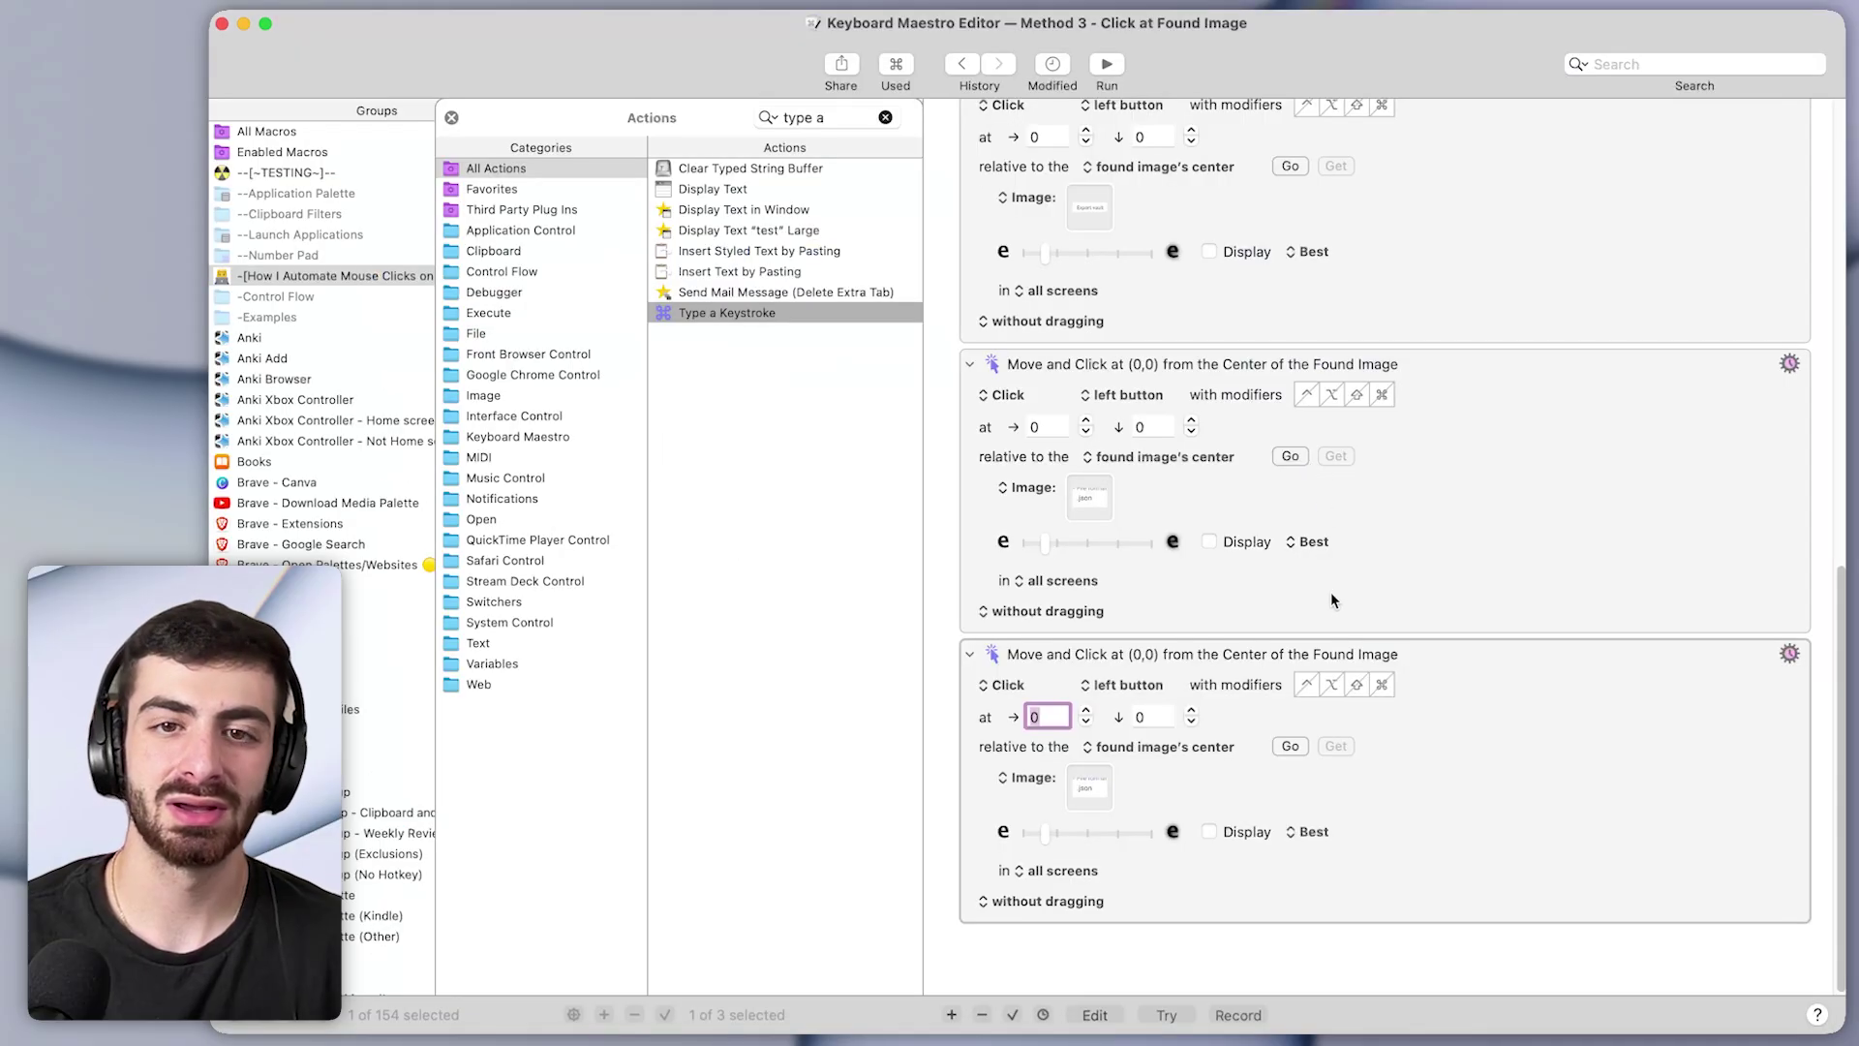
click(1102, 790)
key(super+v)
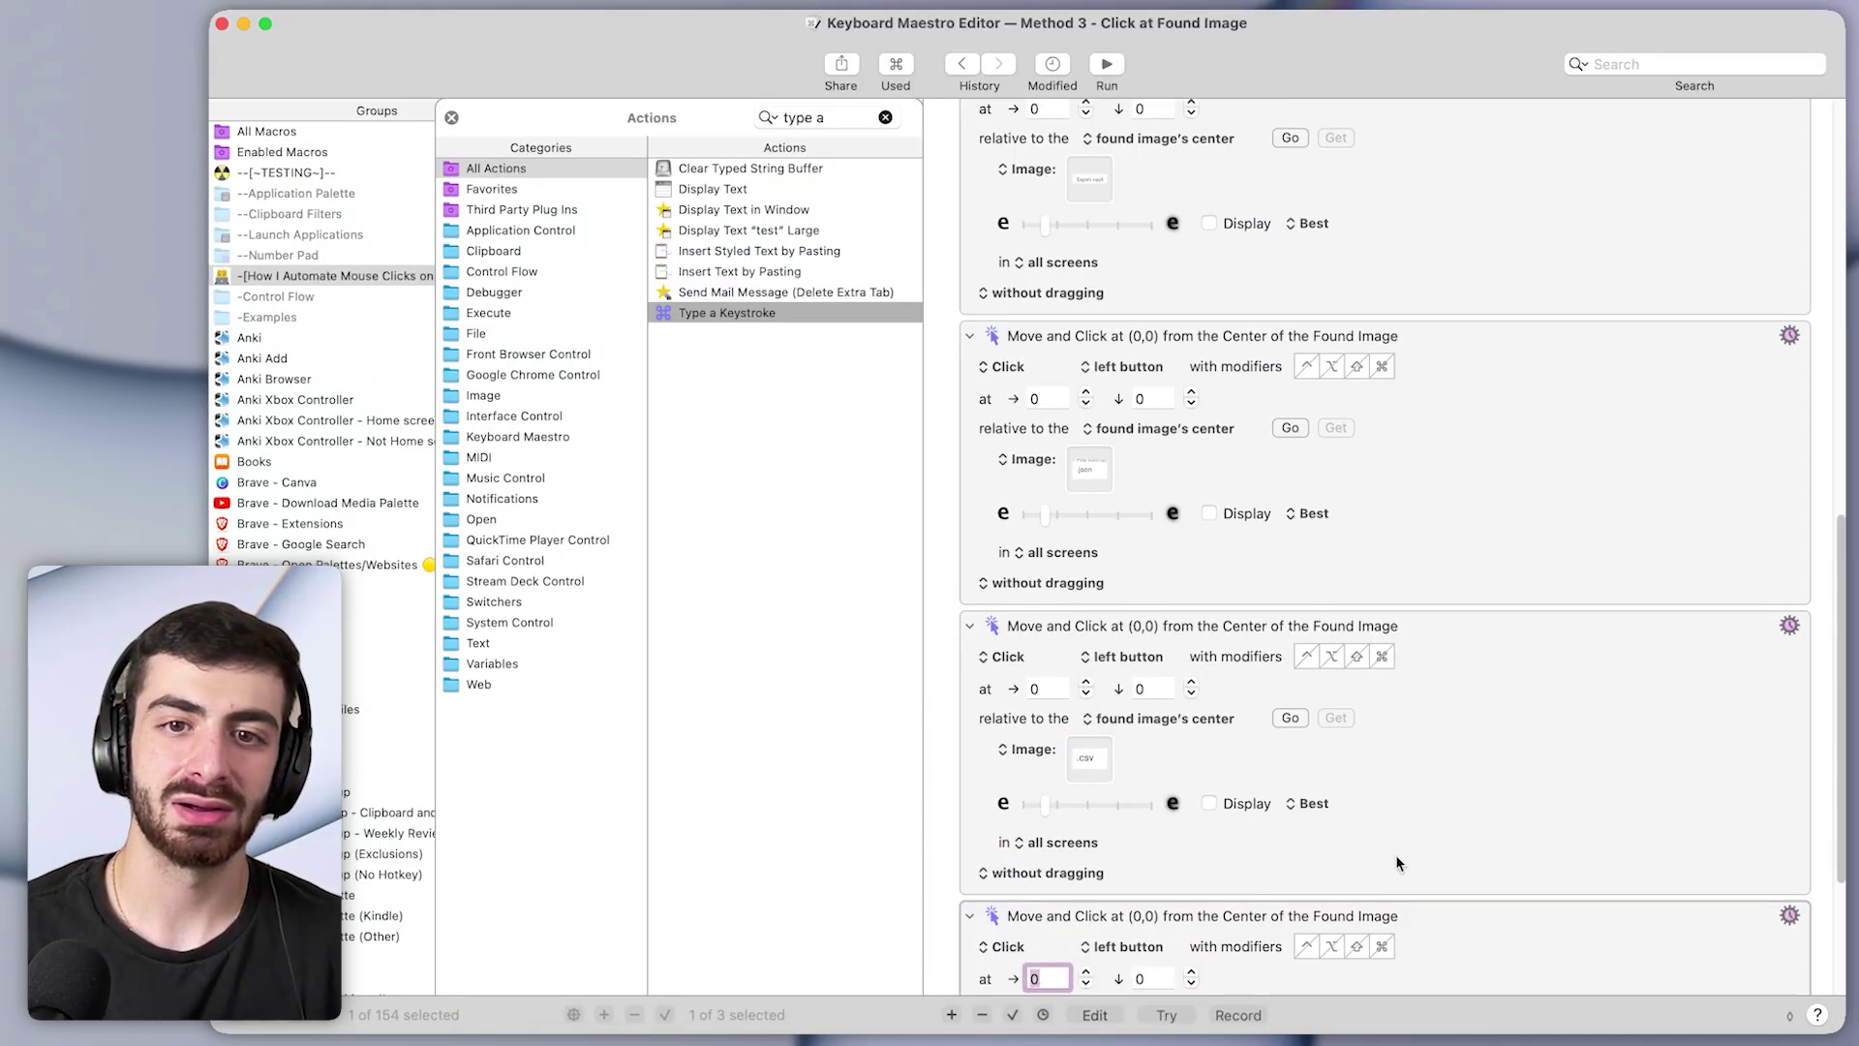
Choose .csv in Bitwarden, use a capture of its Export vault button as the last duplicated click action's image, and close the actions list
key(super+Tab)
click(1355, 496)
key(super+shift+4)
drag(1411, 728, 1283, 666)
key(super+Tab)
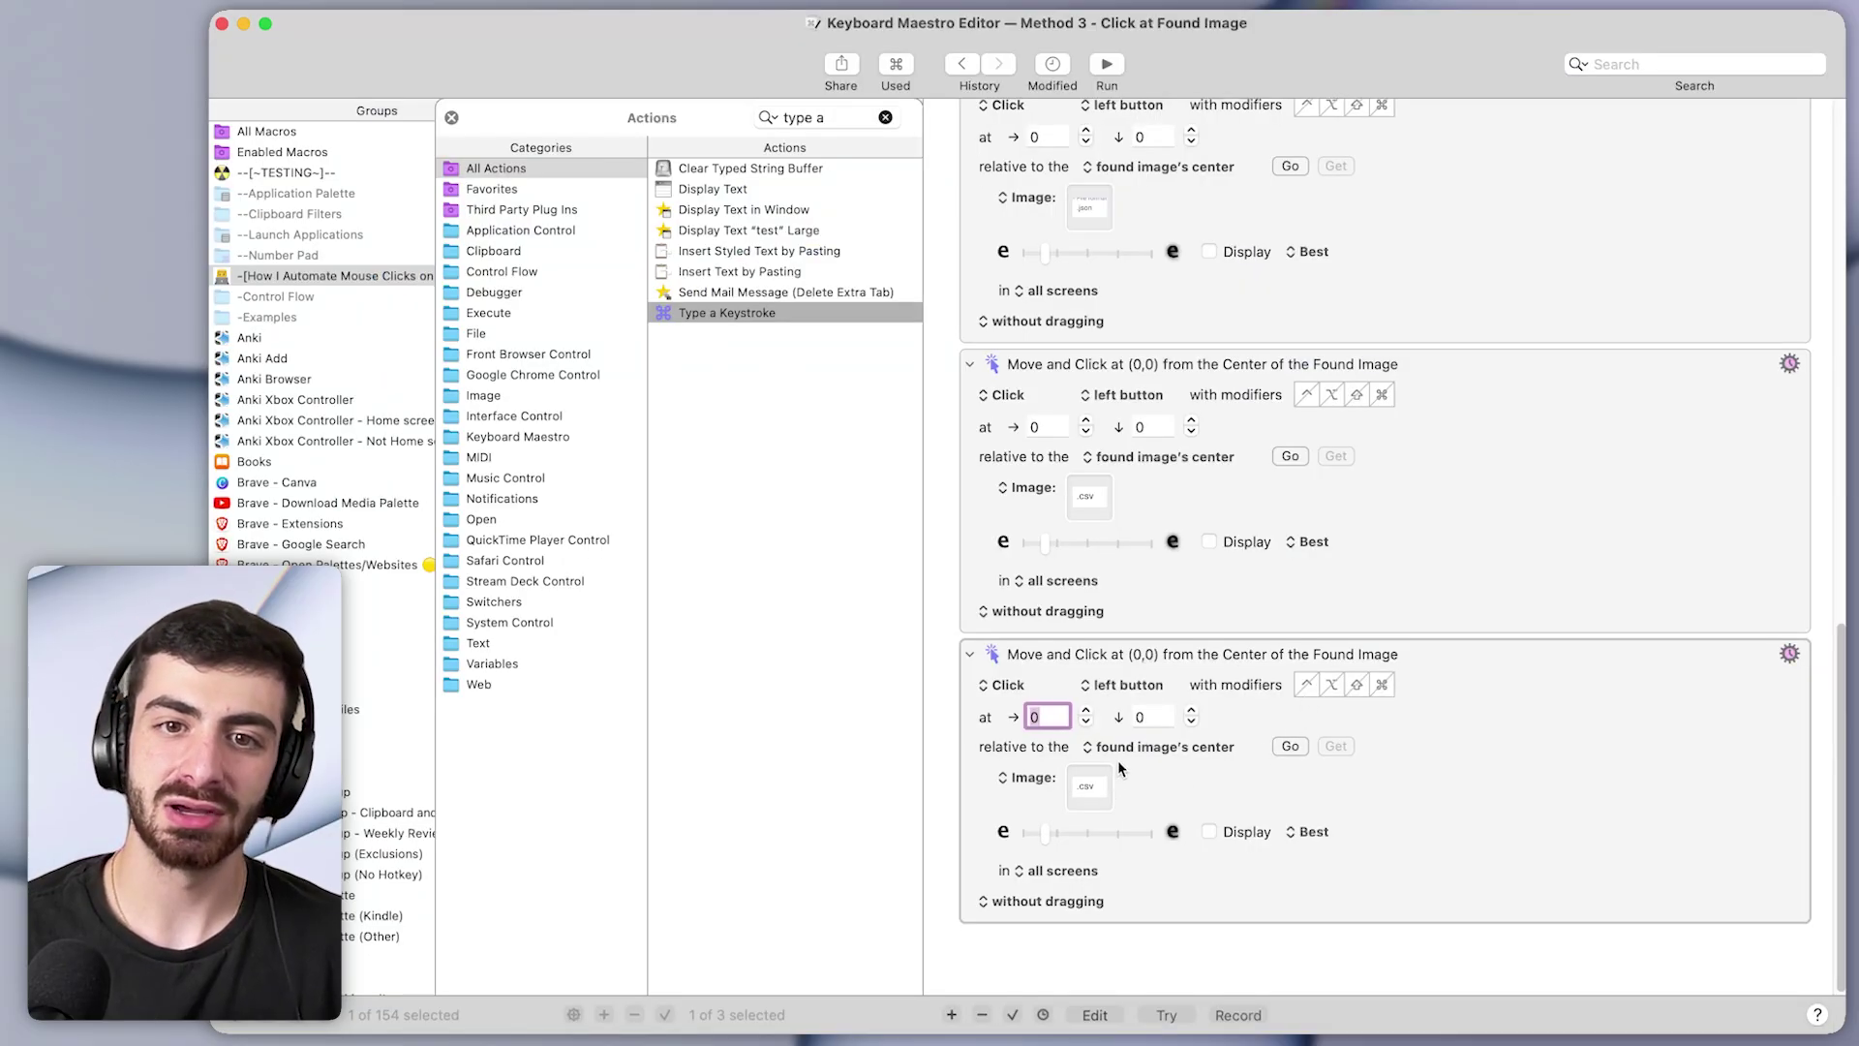
click(1107, 786)
scroll(1240, 743, up, 10)
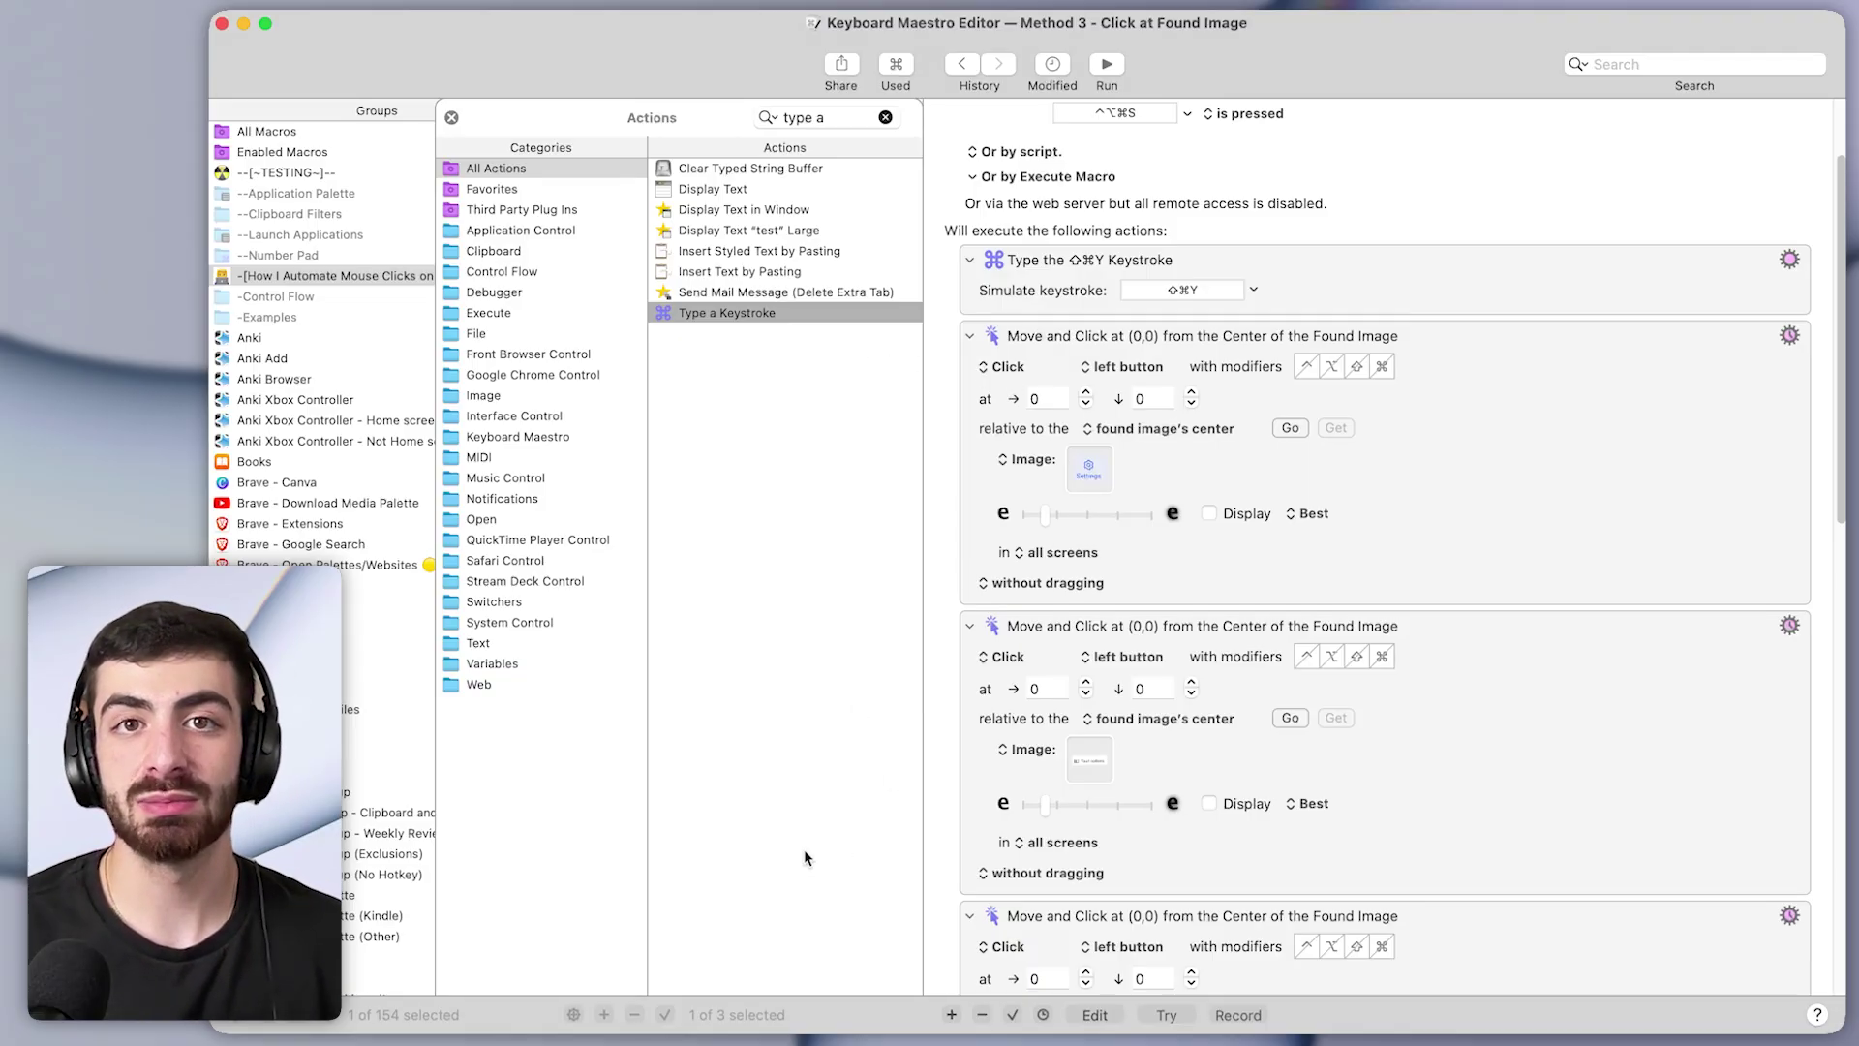
click(451, 119)
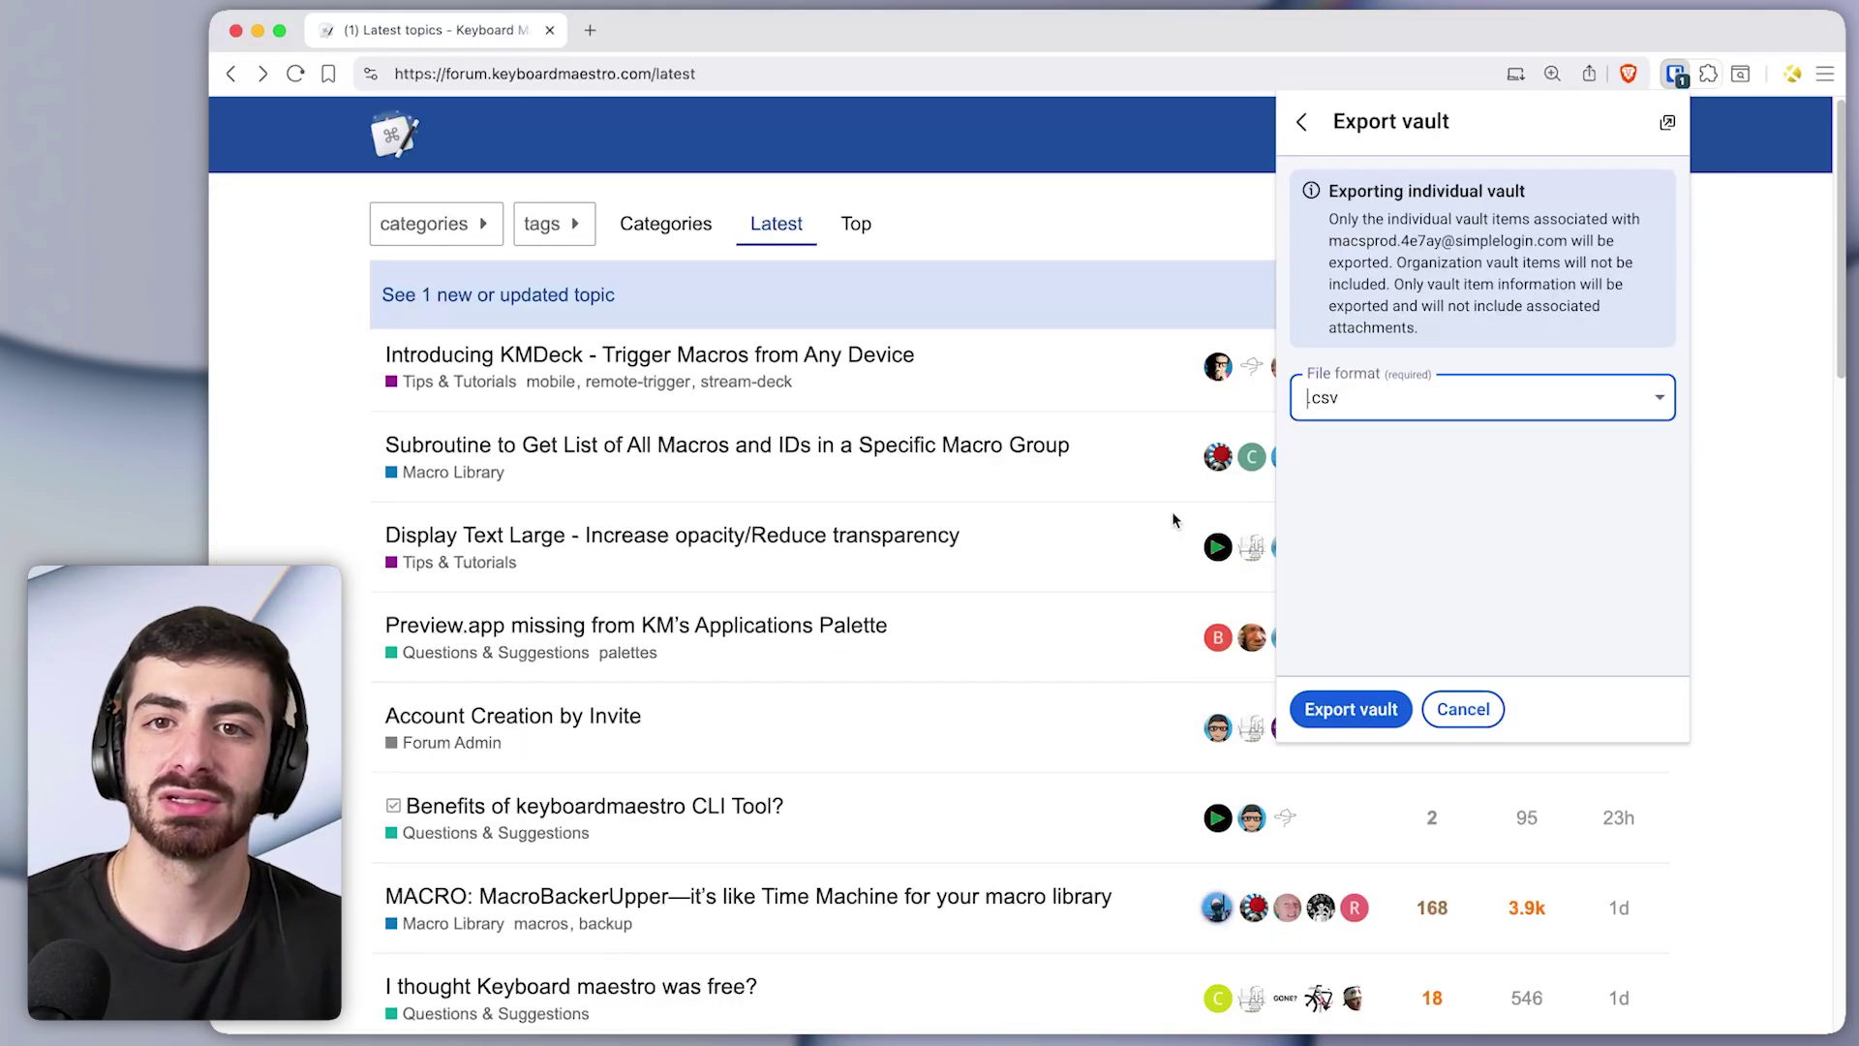
Return the Bitwarden popup from the Export vault page to its Vault page and close it
click(1302, 122)
click(1302, 122)
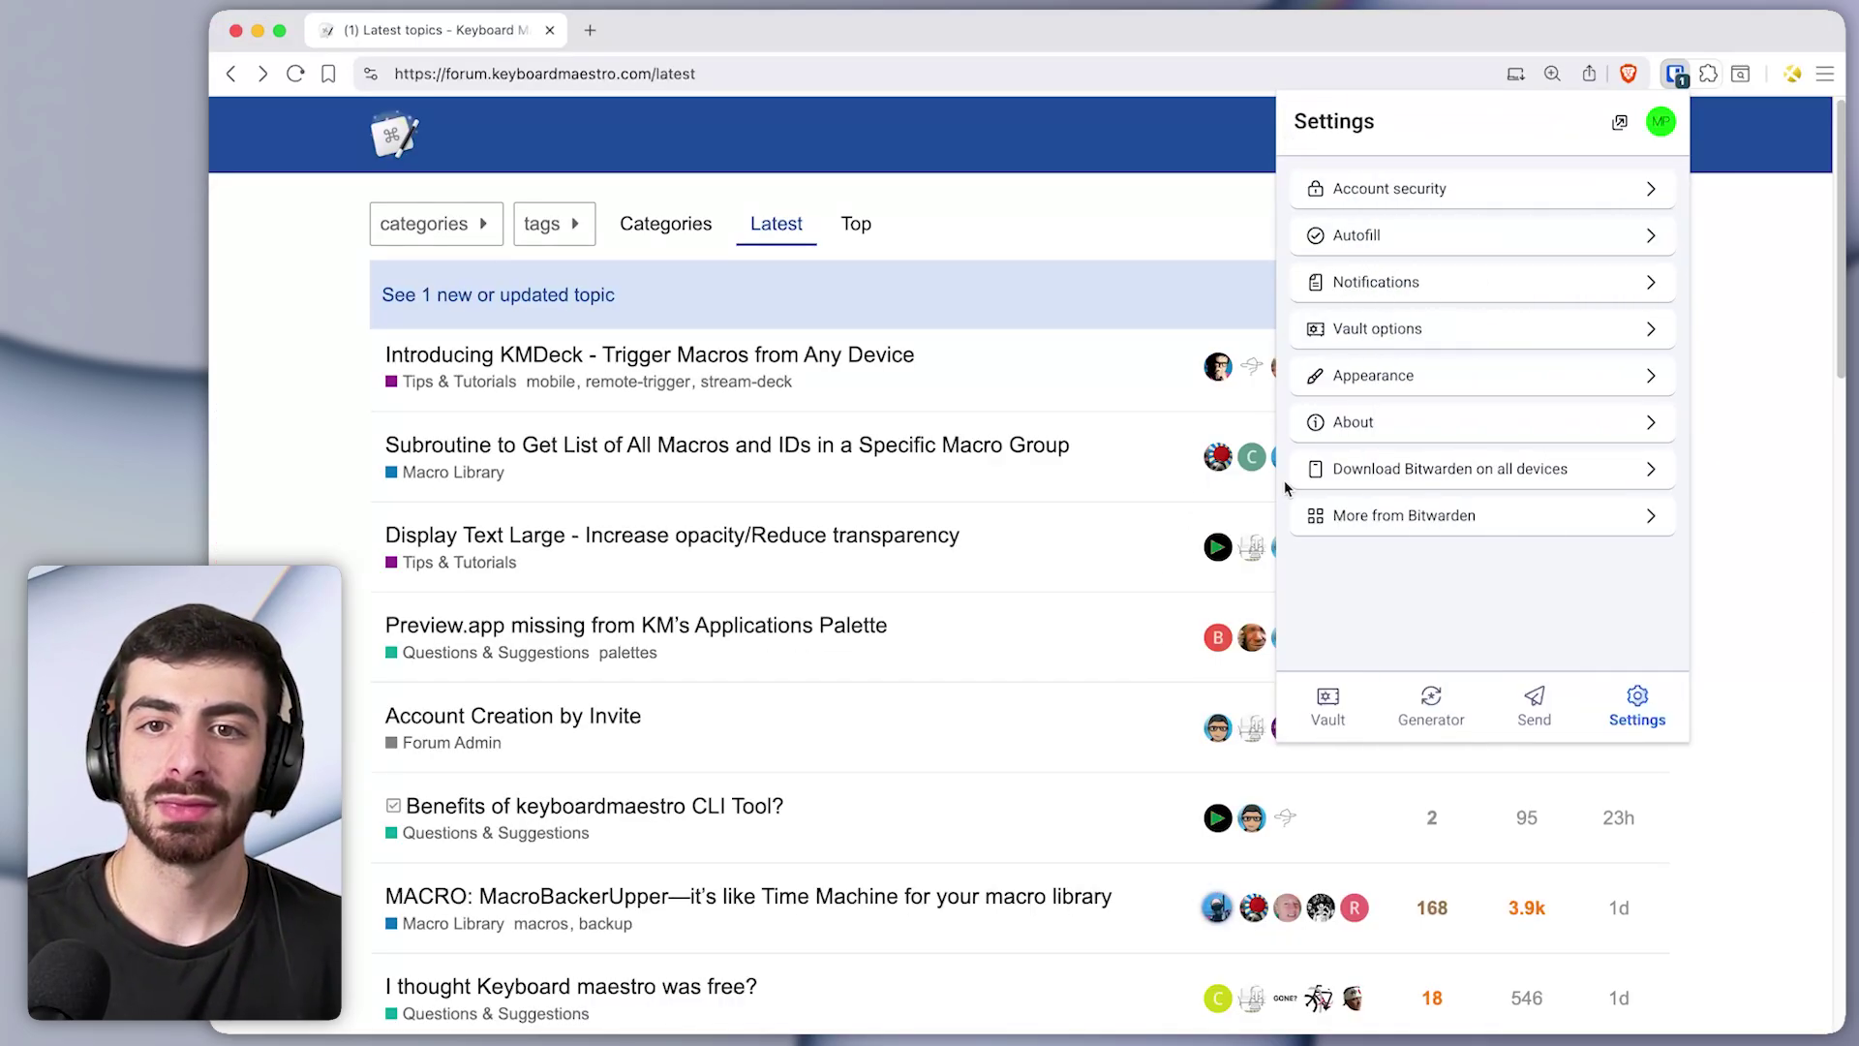
click(1327, 705)
key(Escape)
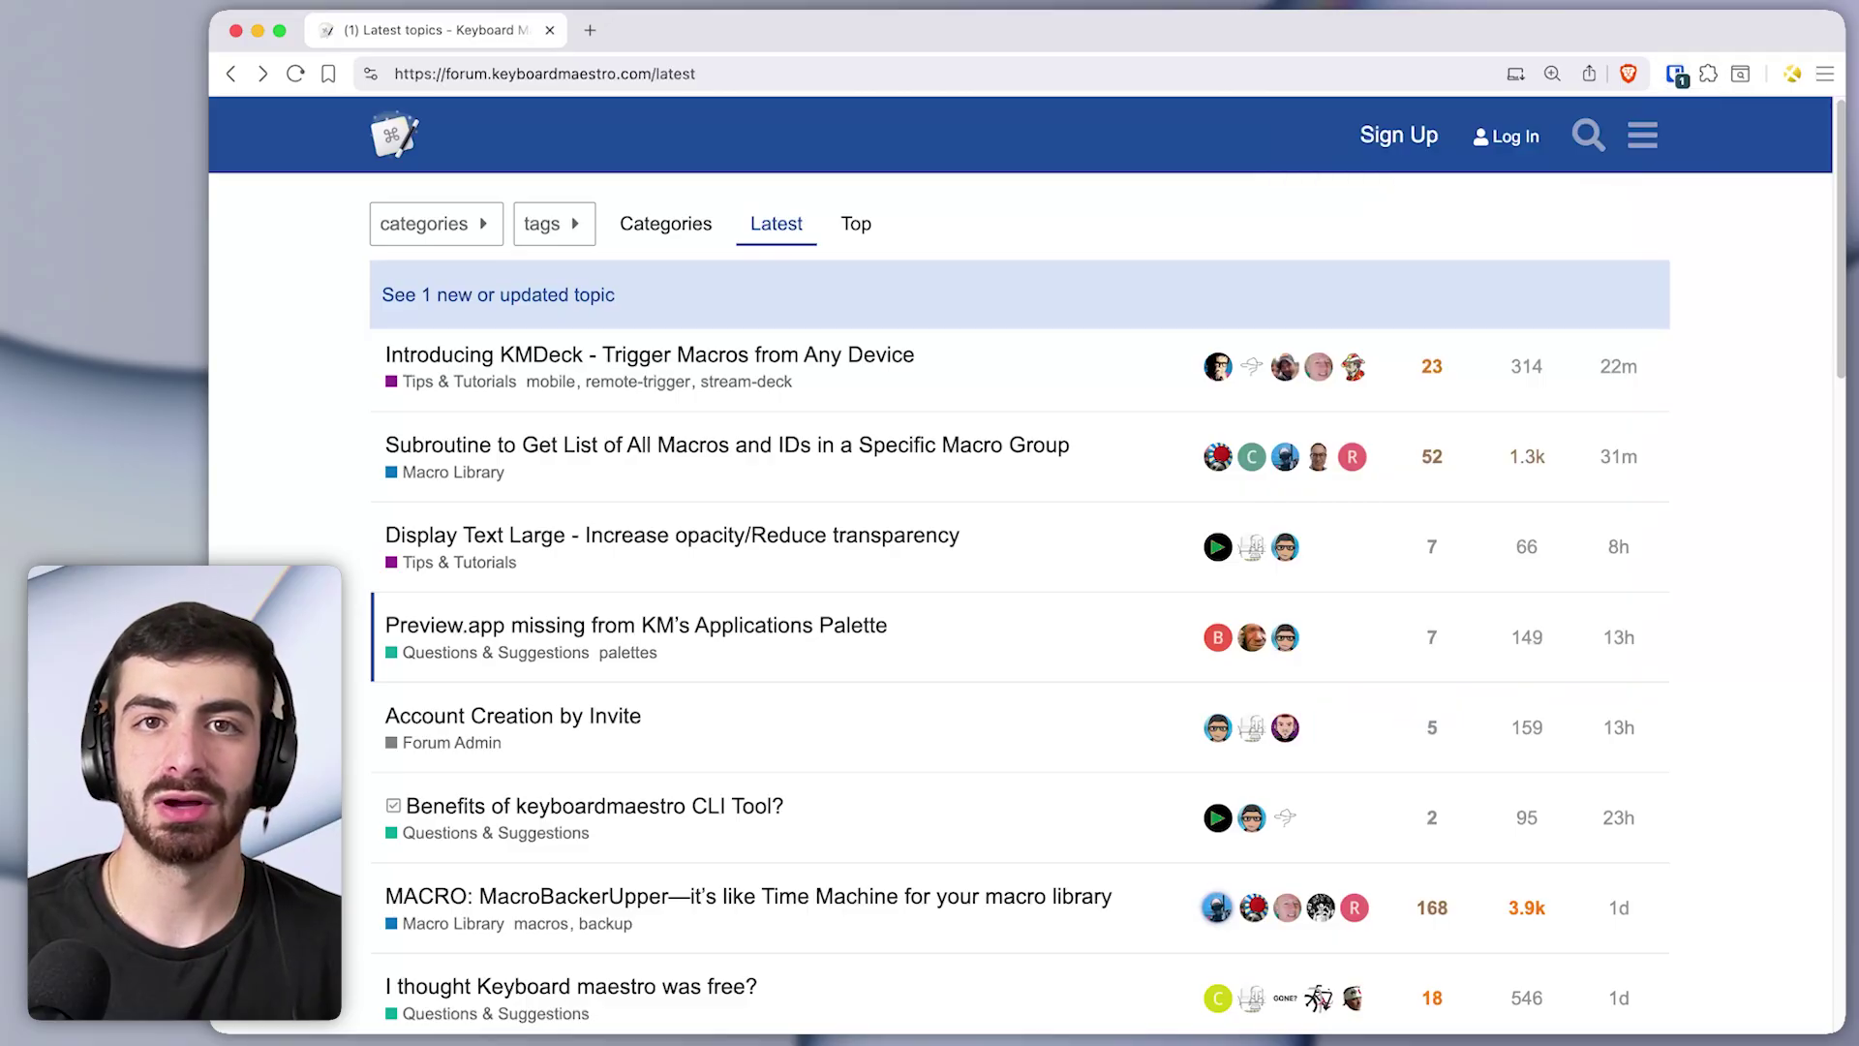
Test the Method 3 sequence in the browser, taking Bitwarden through Settings, Vault options and Export vault to the export confirmation
key(super+shift+y)
click(1635, 713)
click(1369, 432)
click(1547, 427)
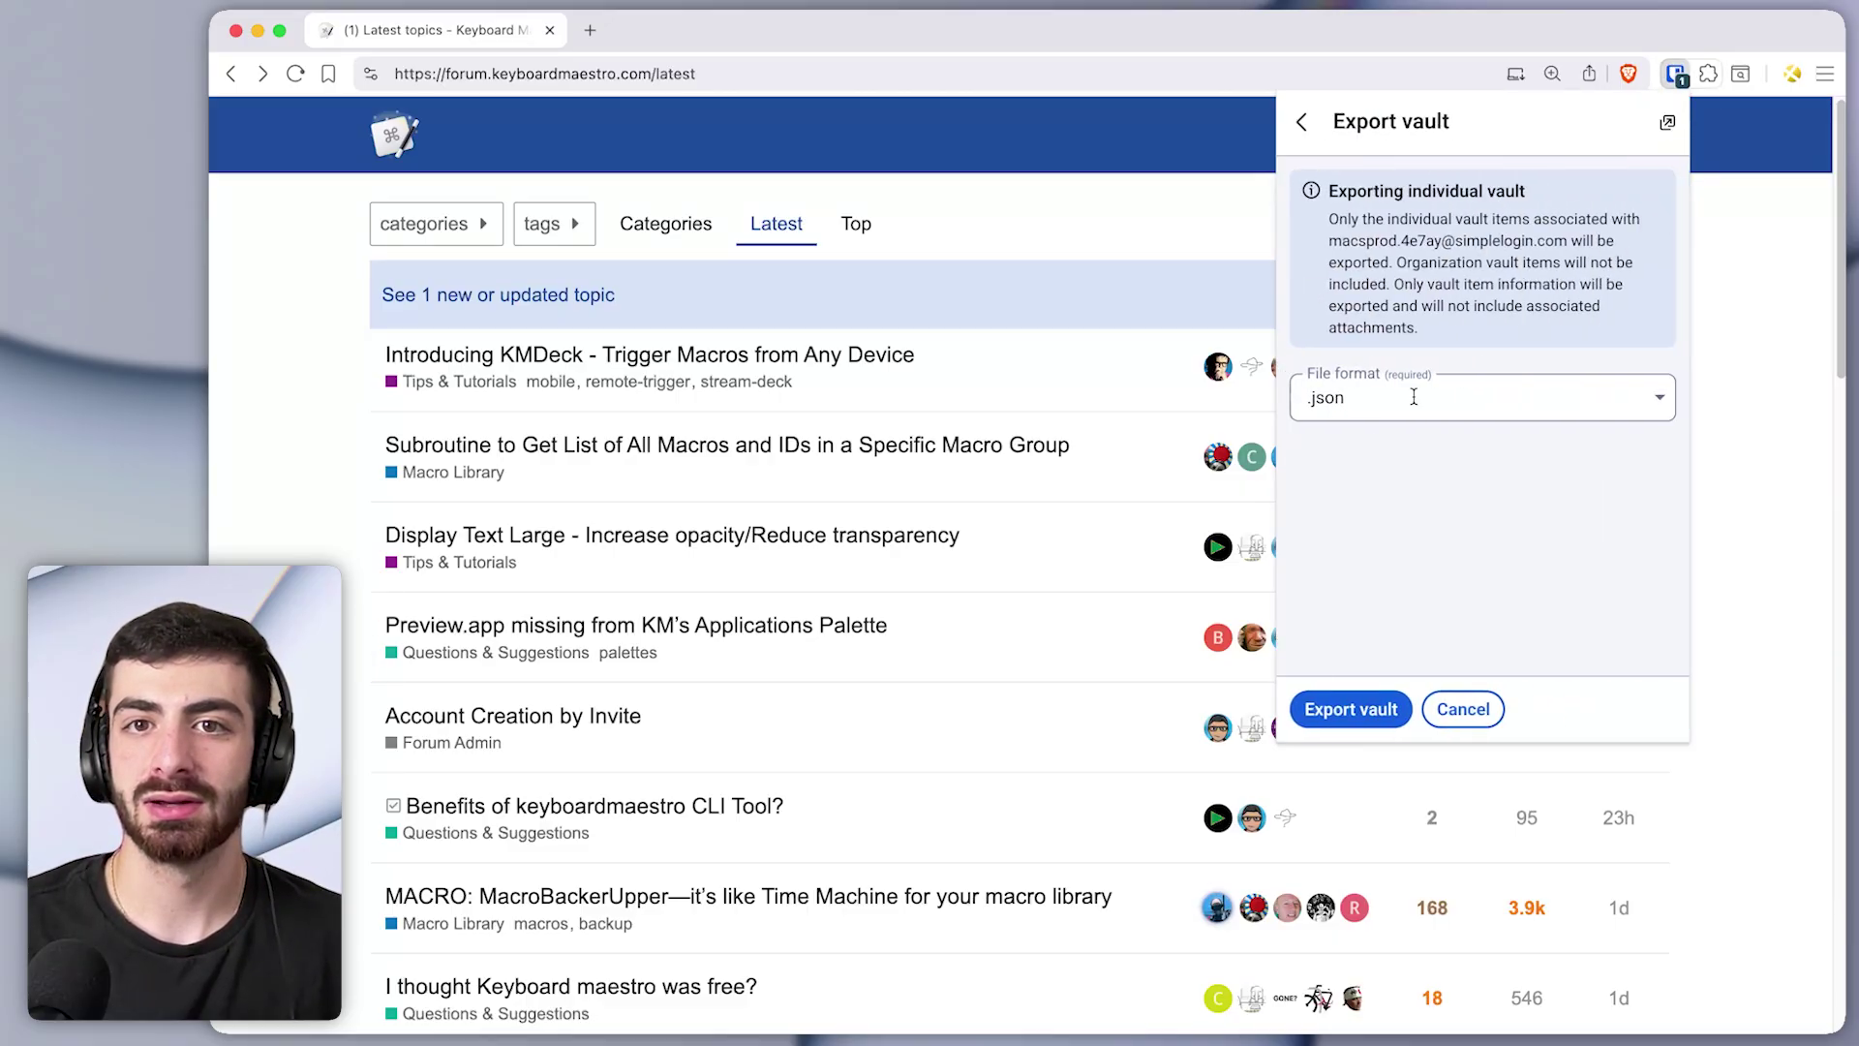
click(1353, 708)
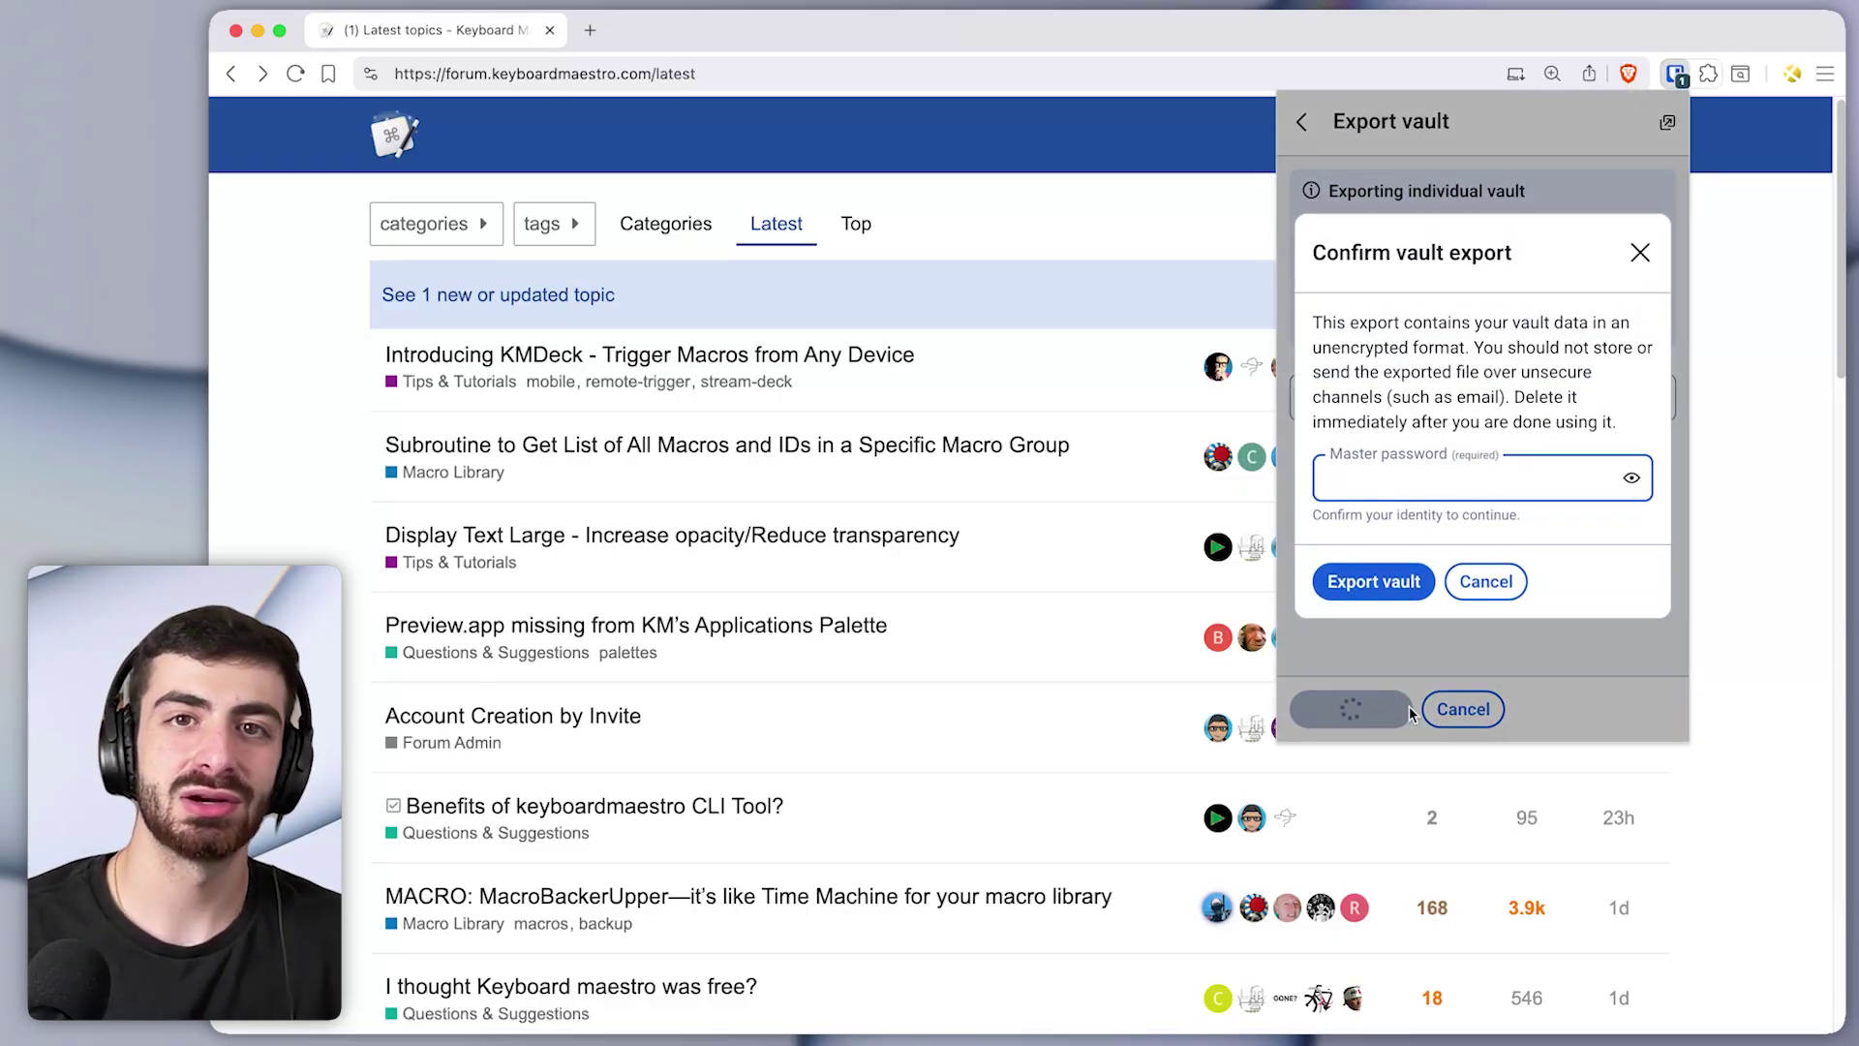
Dismiss the vault export confirmation, return Bitwarden to its Vault page and close the popup
click(1640, 253)
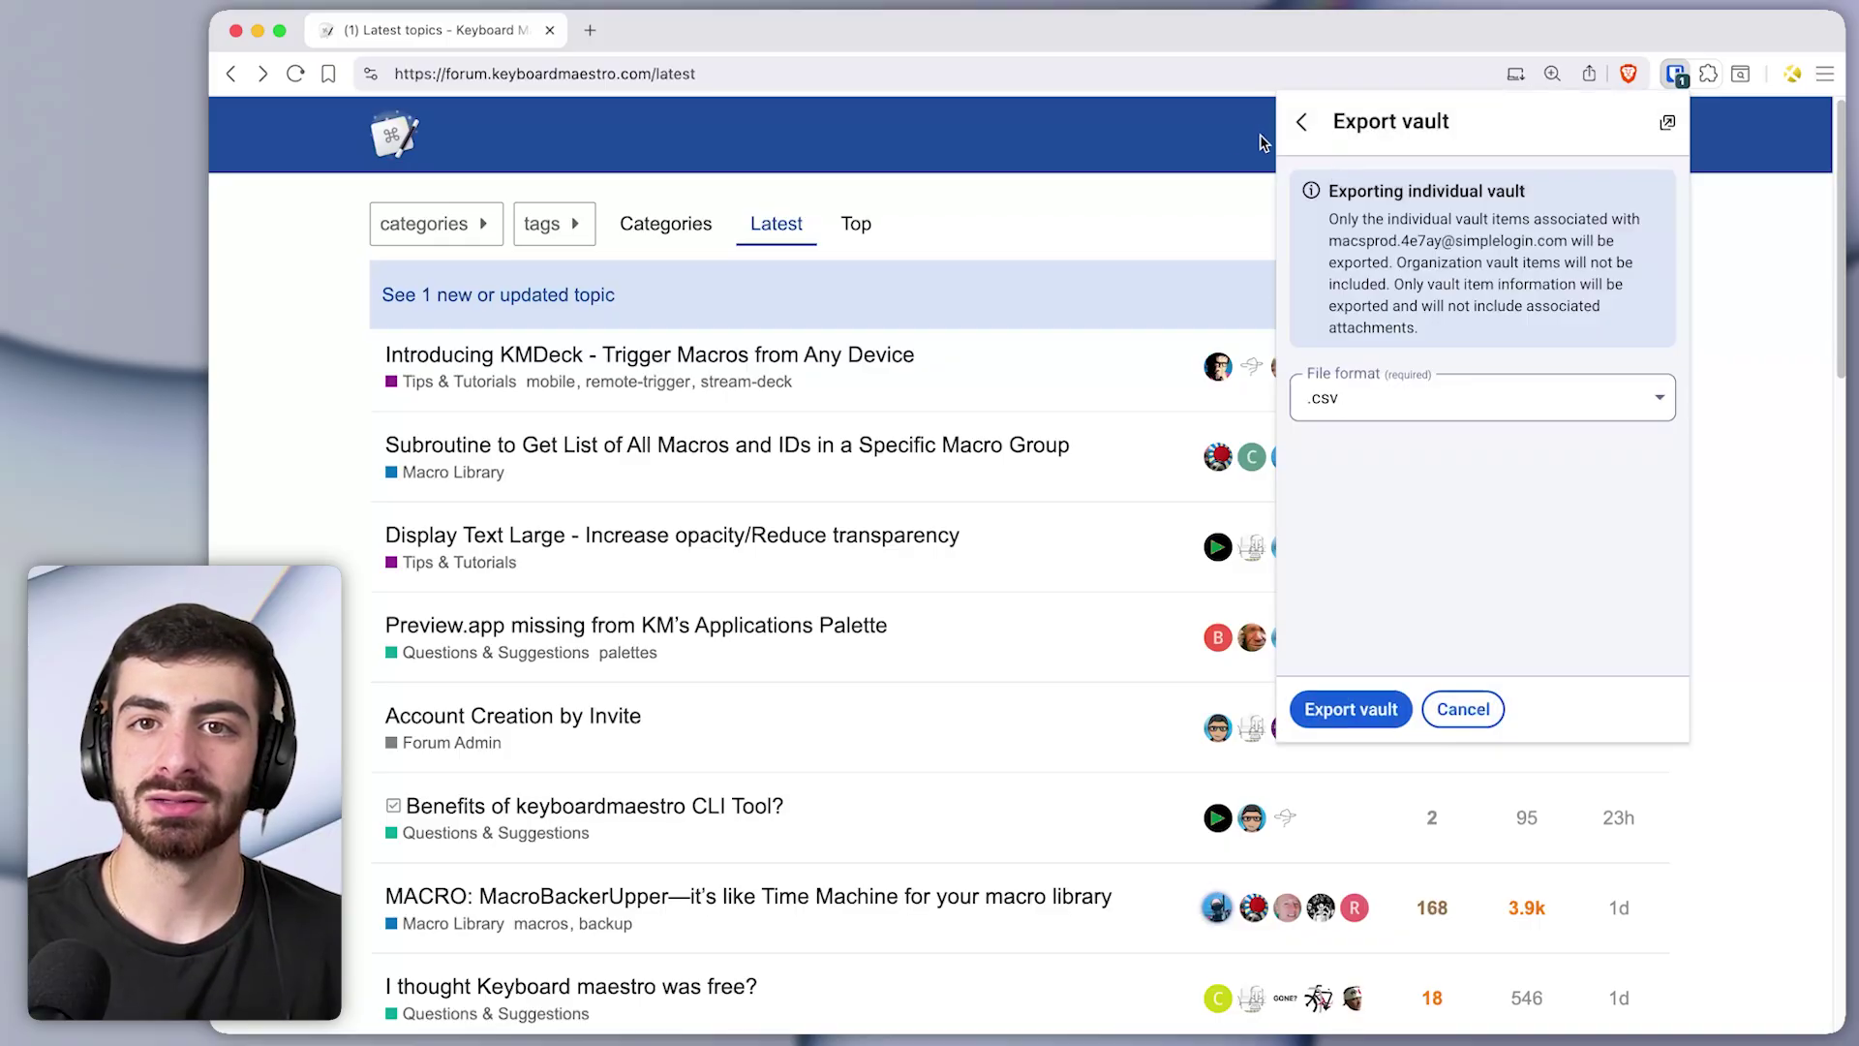
click(1301, 122)
click(1298, 126)
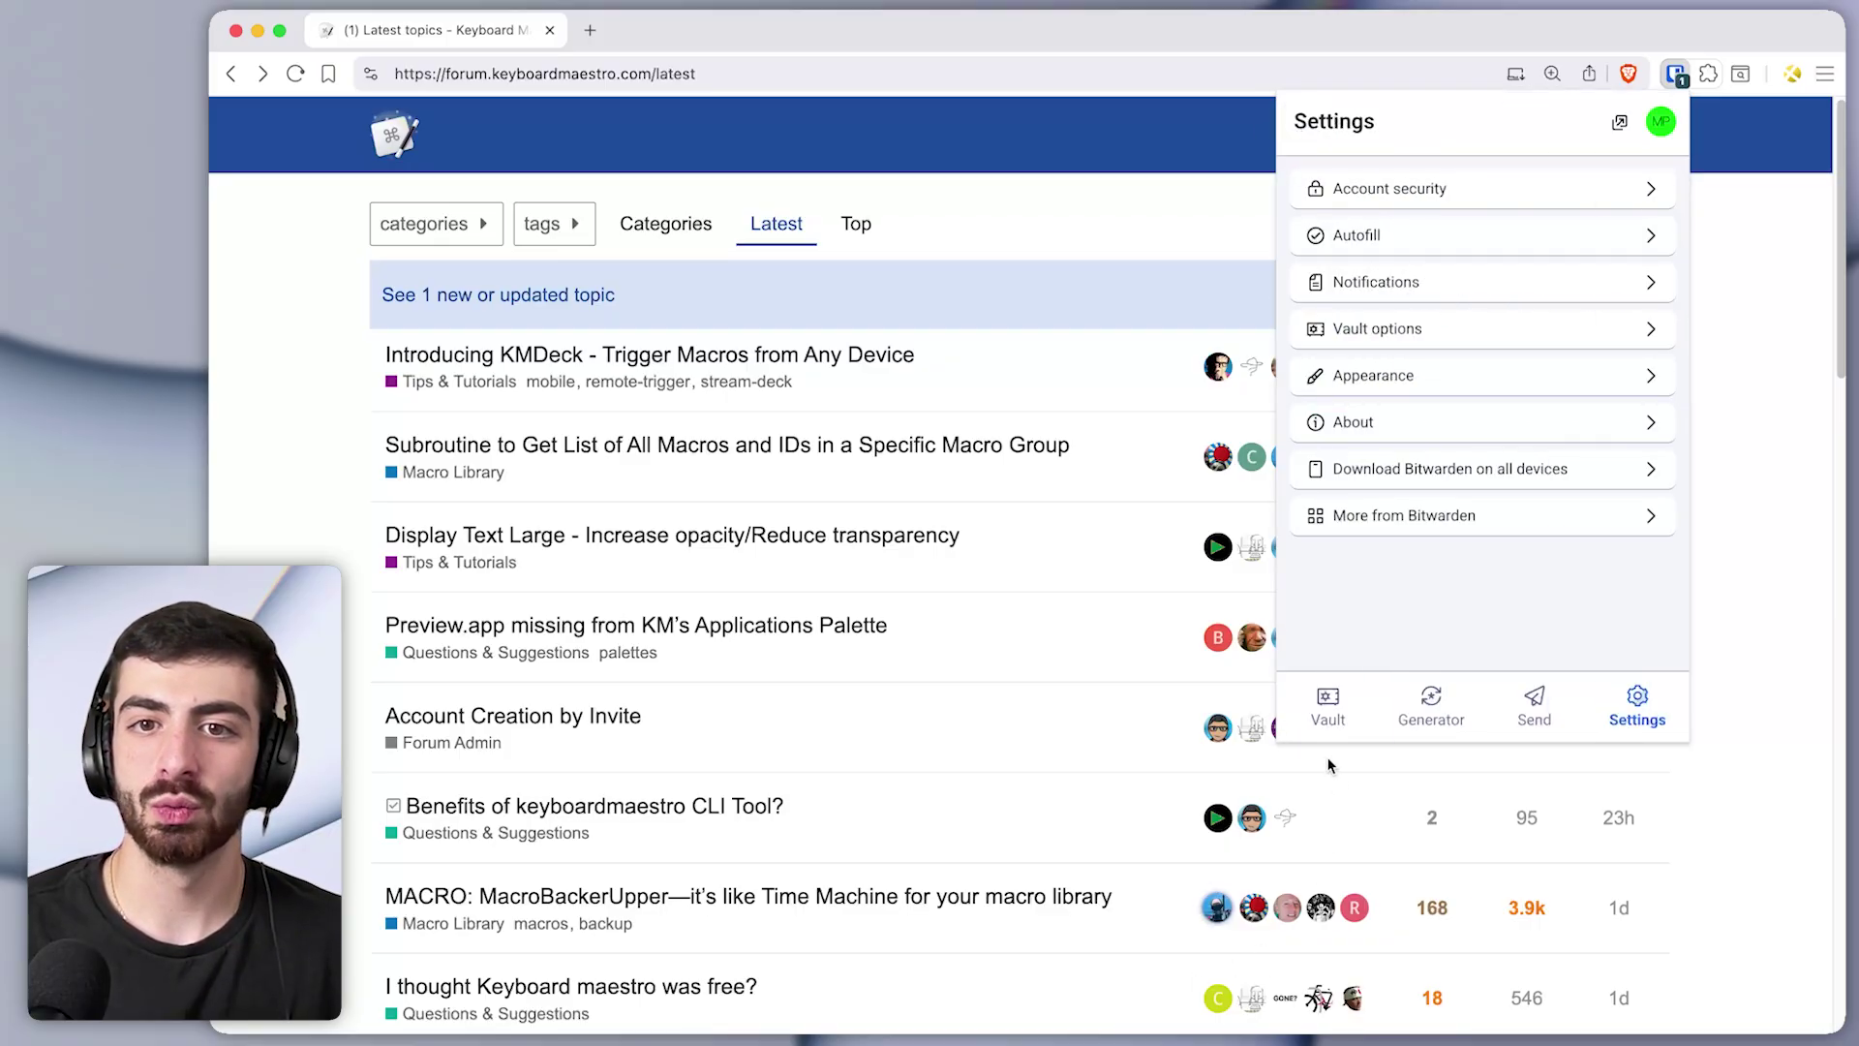
click(1327, 705)
click(1767, 385)
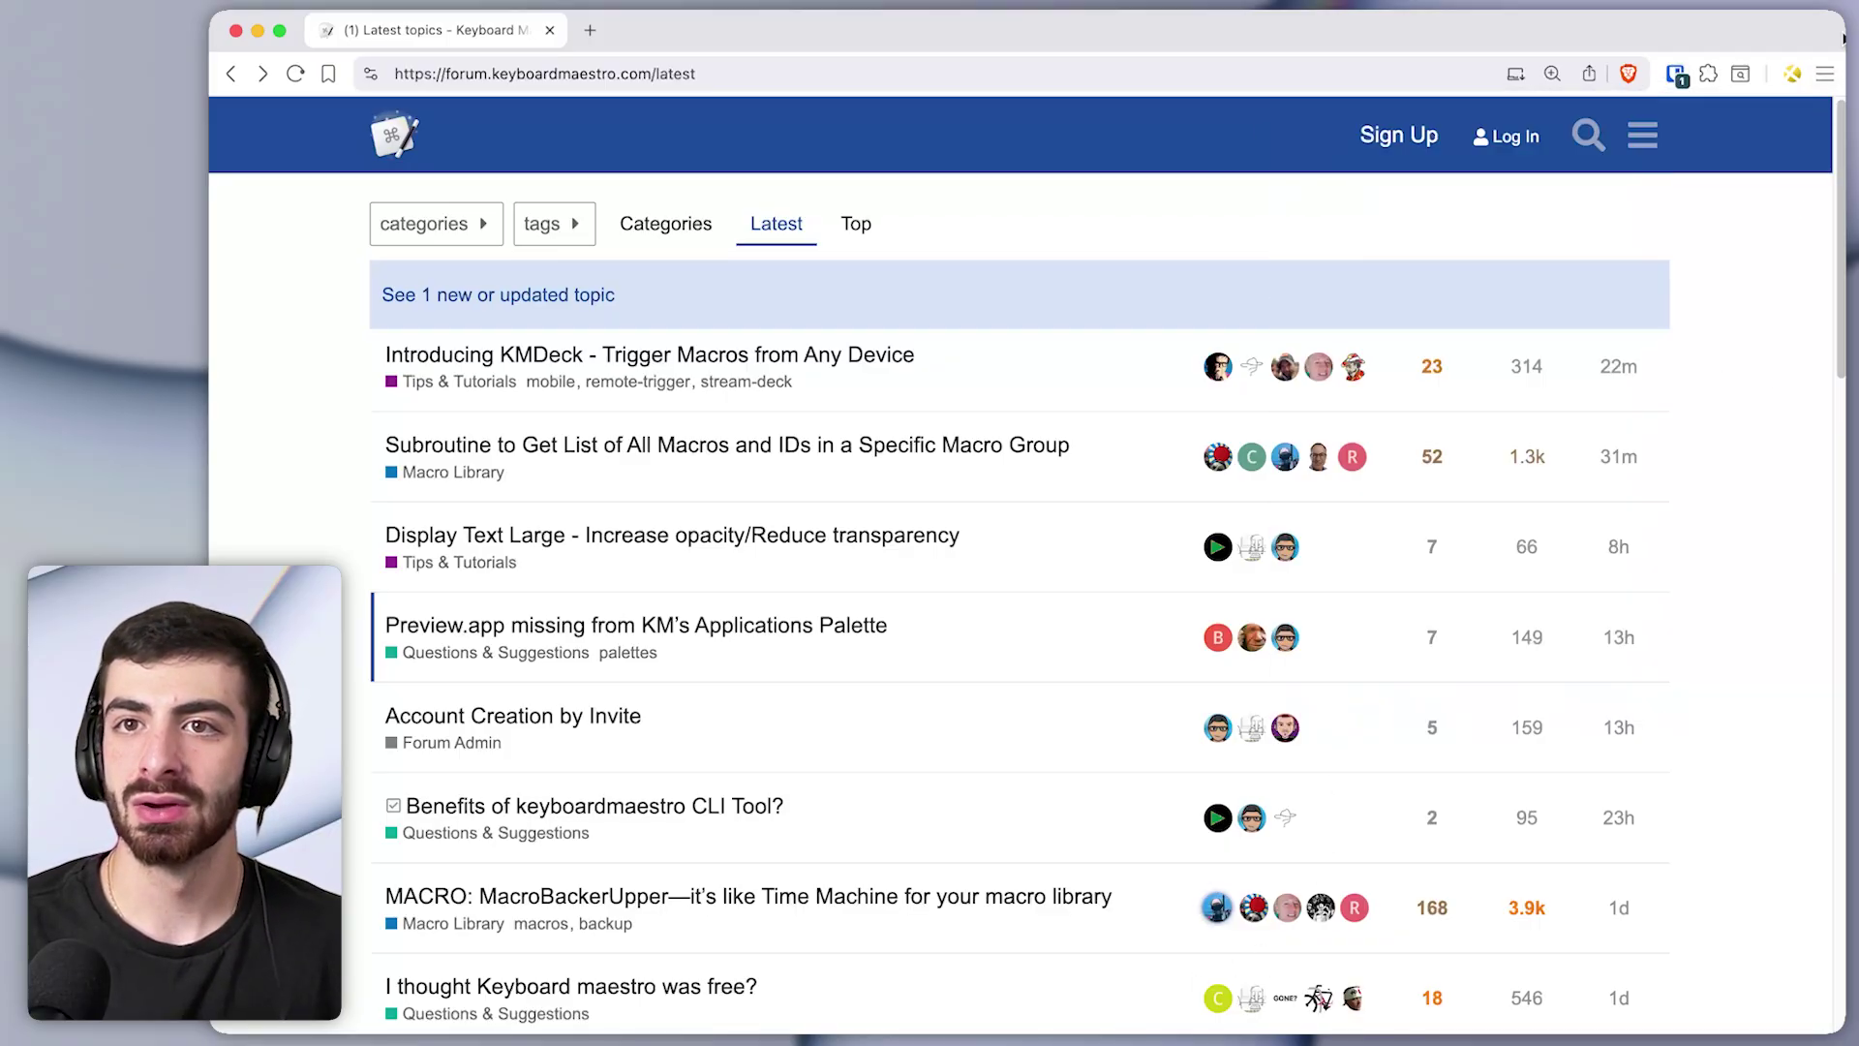
Shrink and reposition the browser window, and run the Method 3 macro to test the image clicks at the new location
drag(1840, 11, 1521, 281)
key(ctrl+alt+super+s)
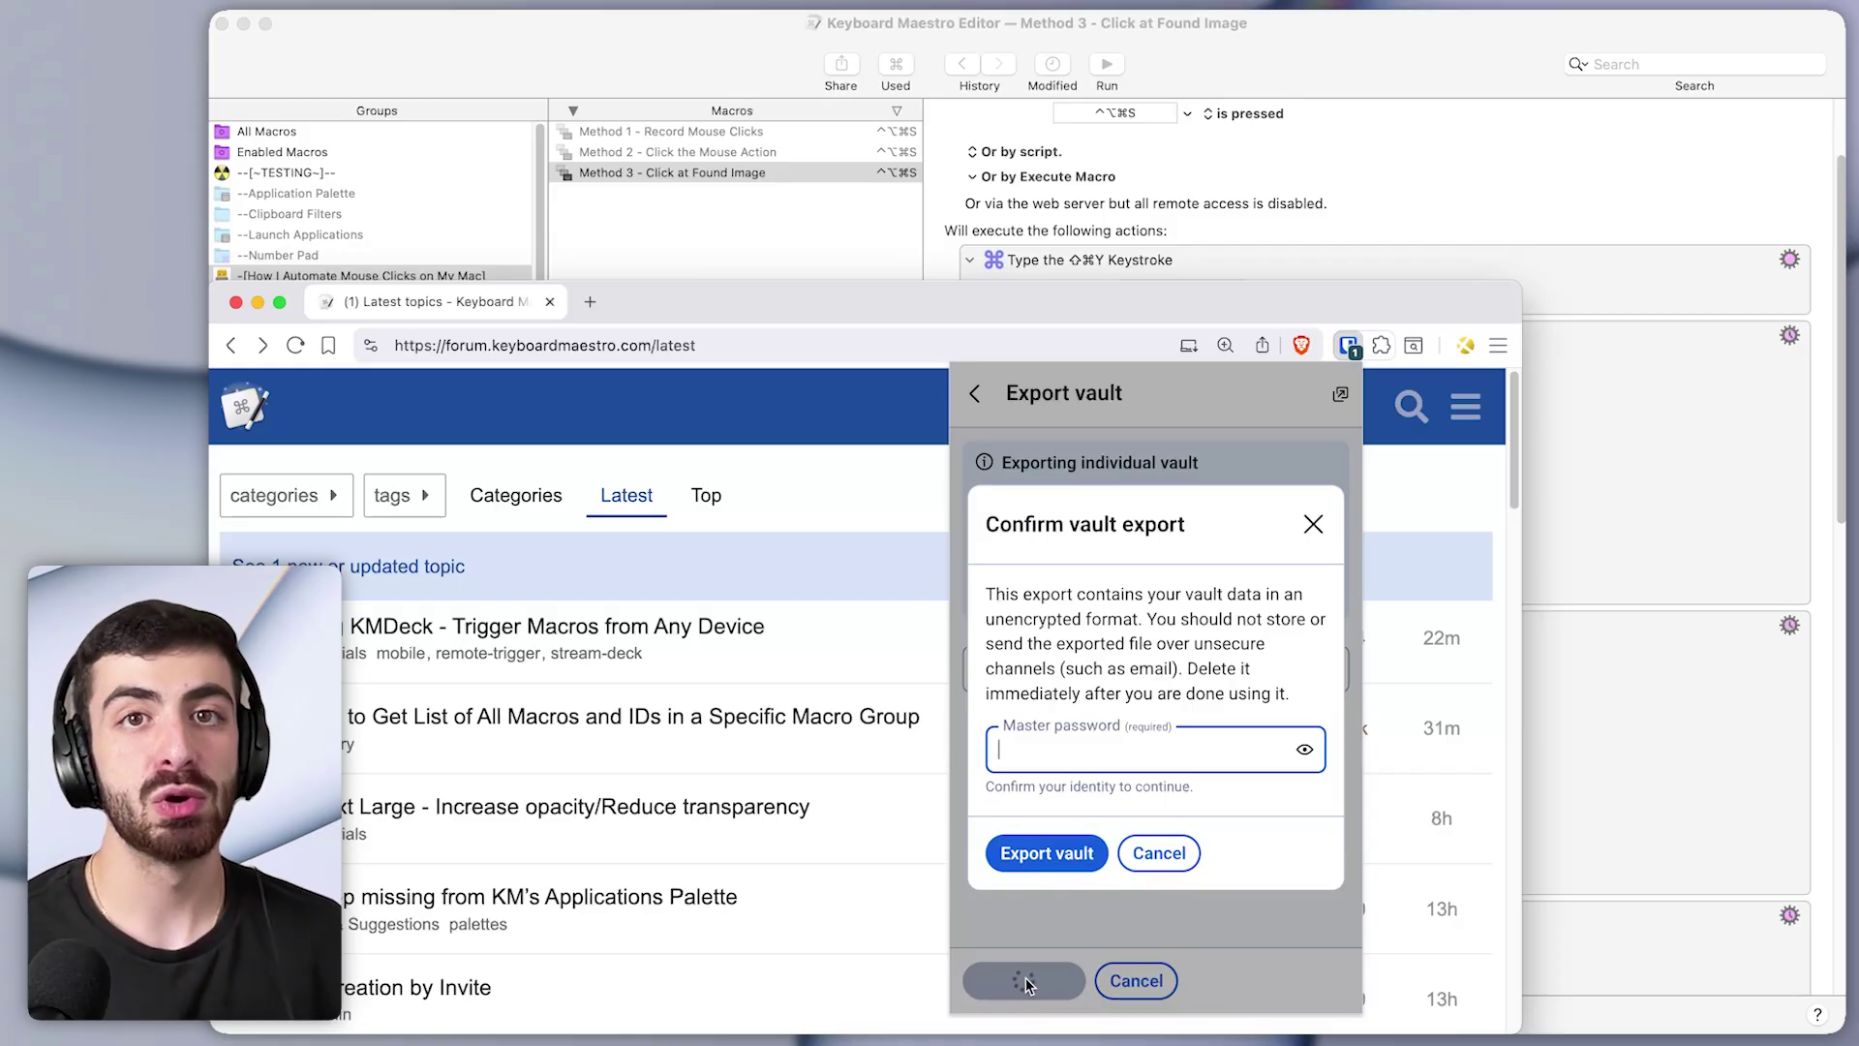
Restore the browser window to its full size and bring the reopened Bitwarden popup back to its Settings page
double_click(931, 317)
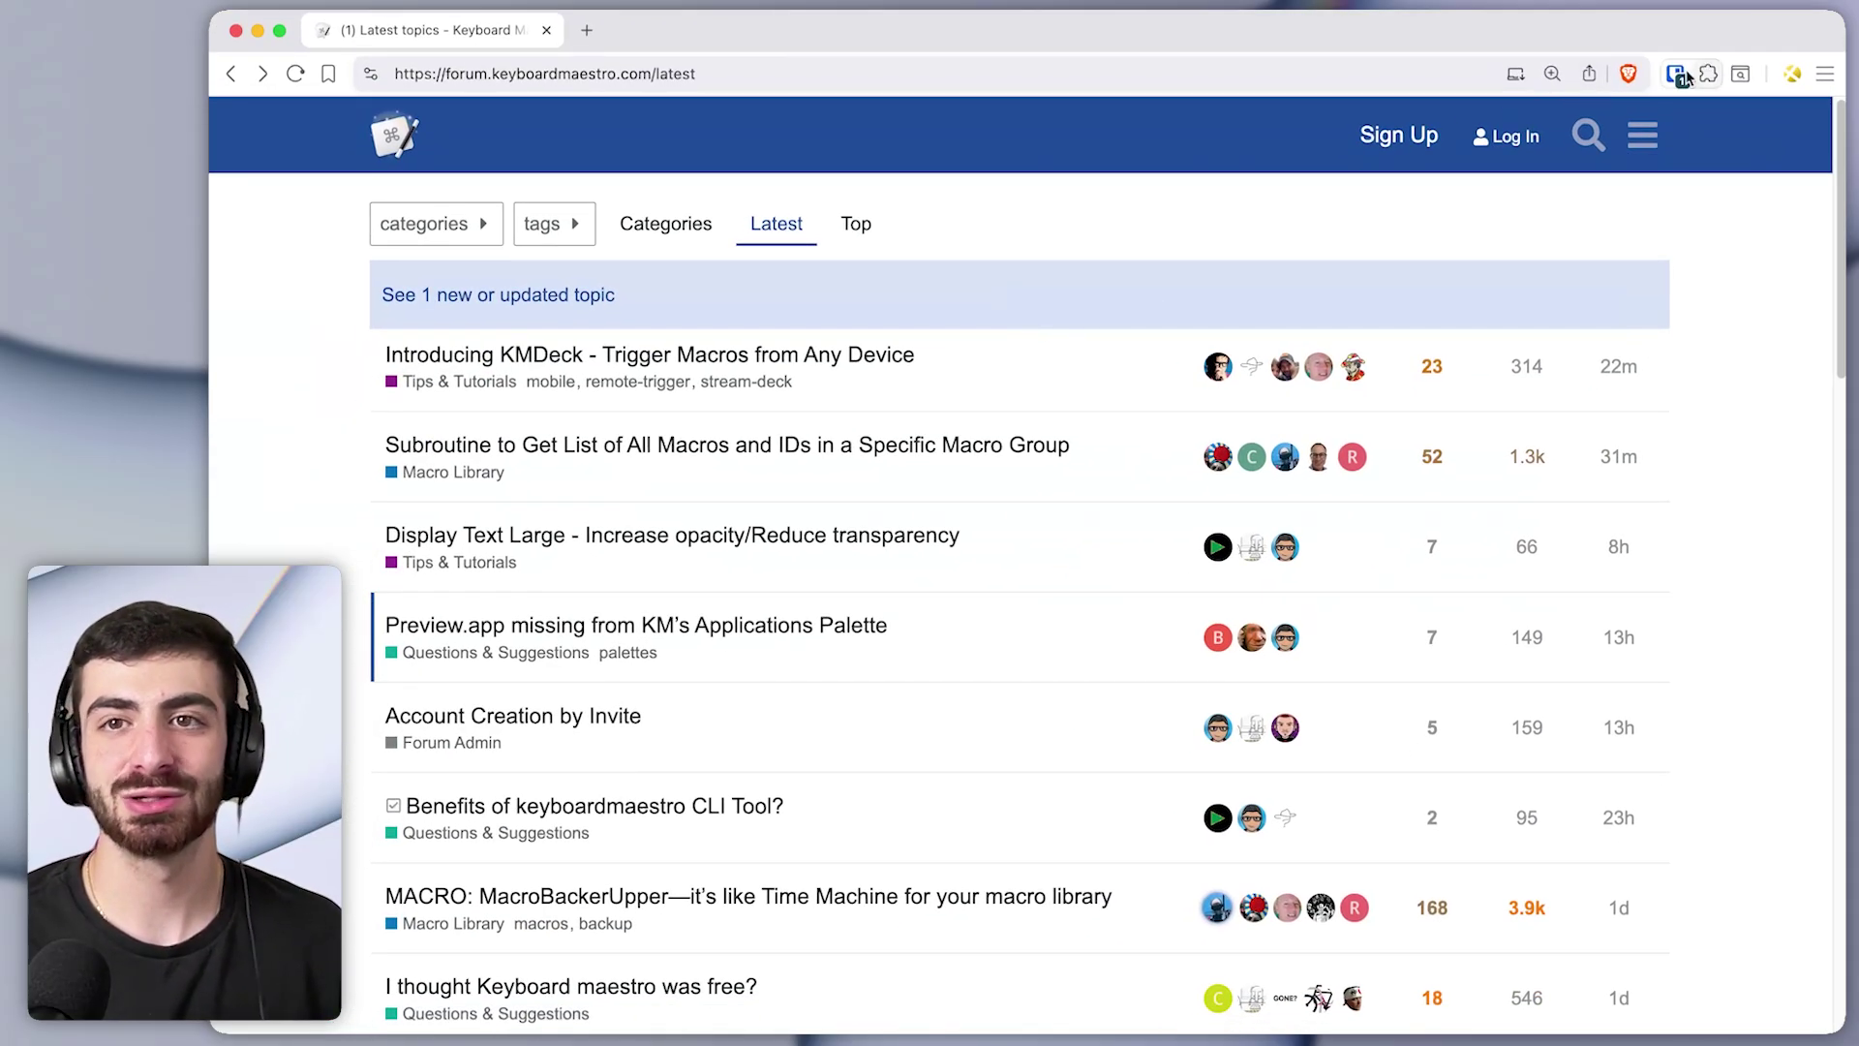
click(1683, 78)
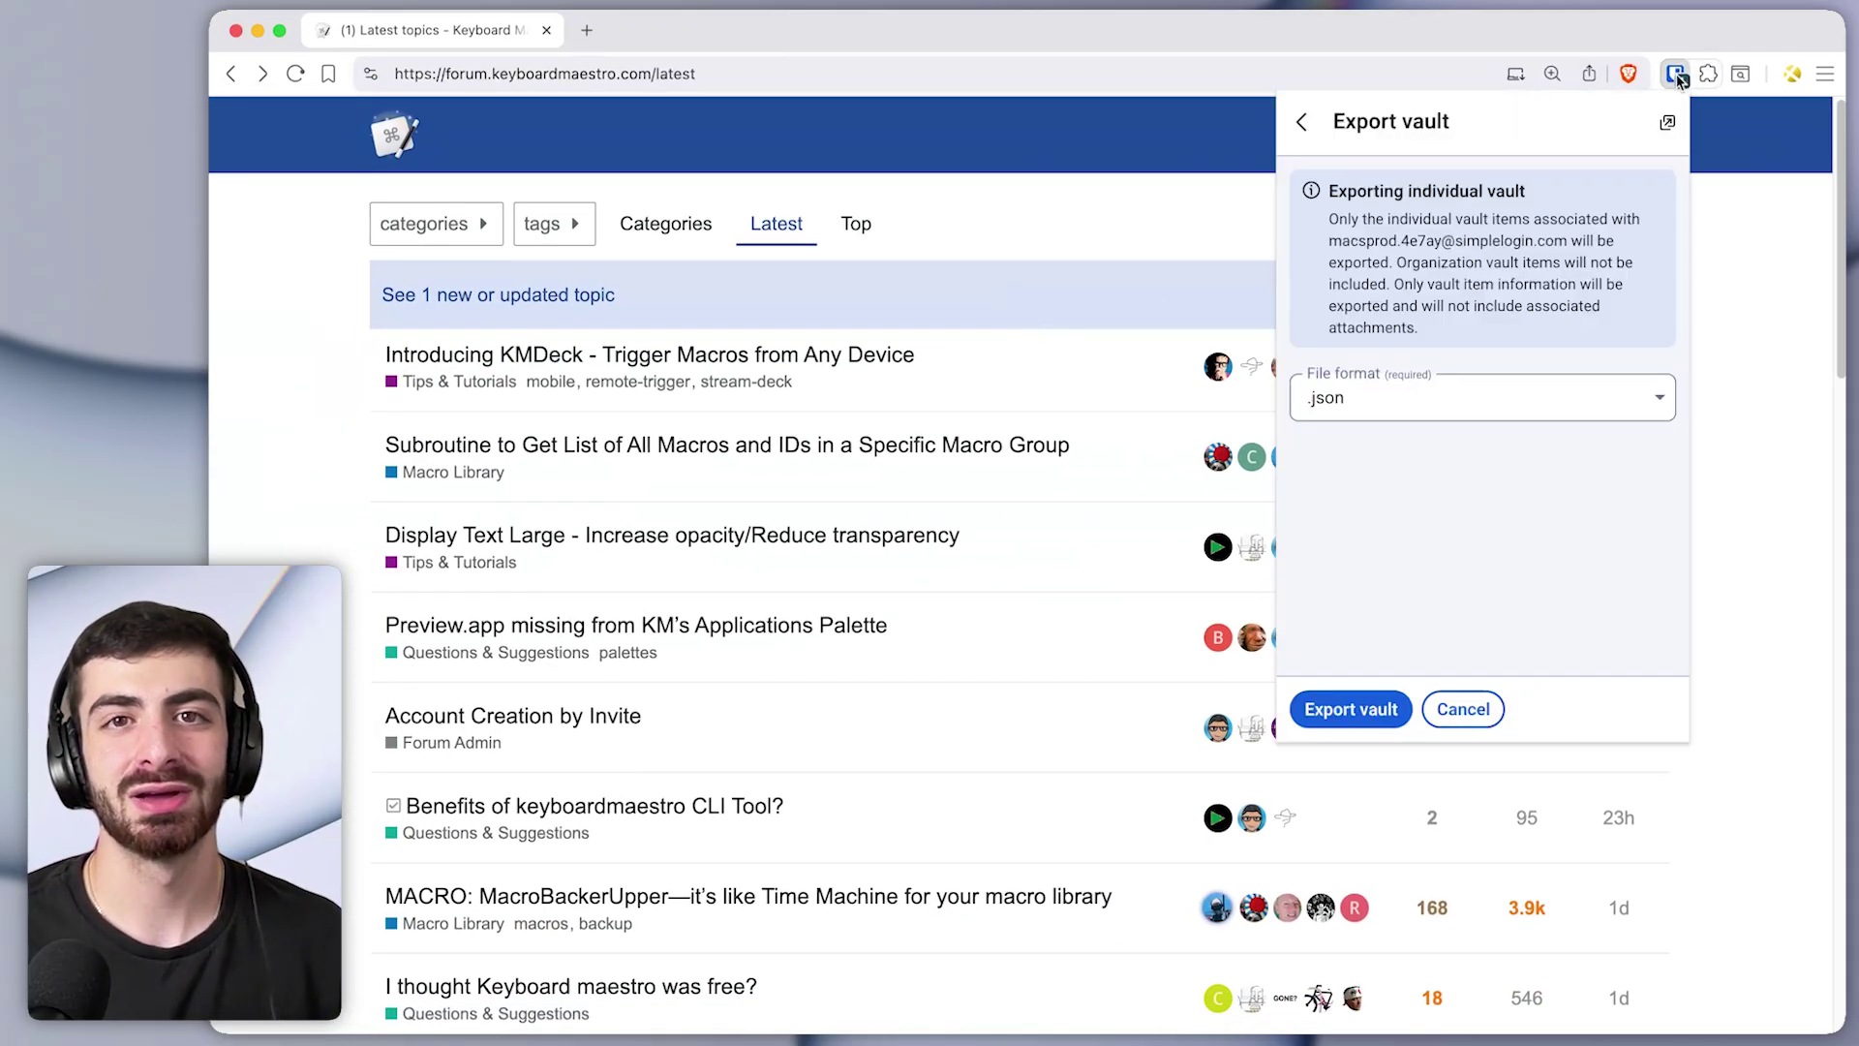
click(1302, 122)
click(1300, 121)
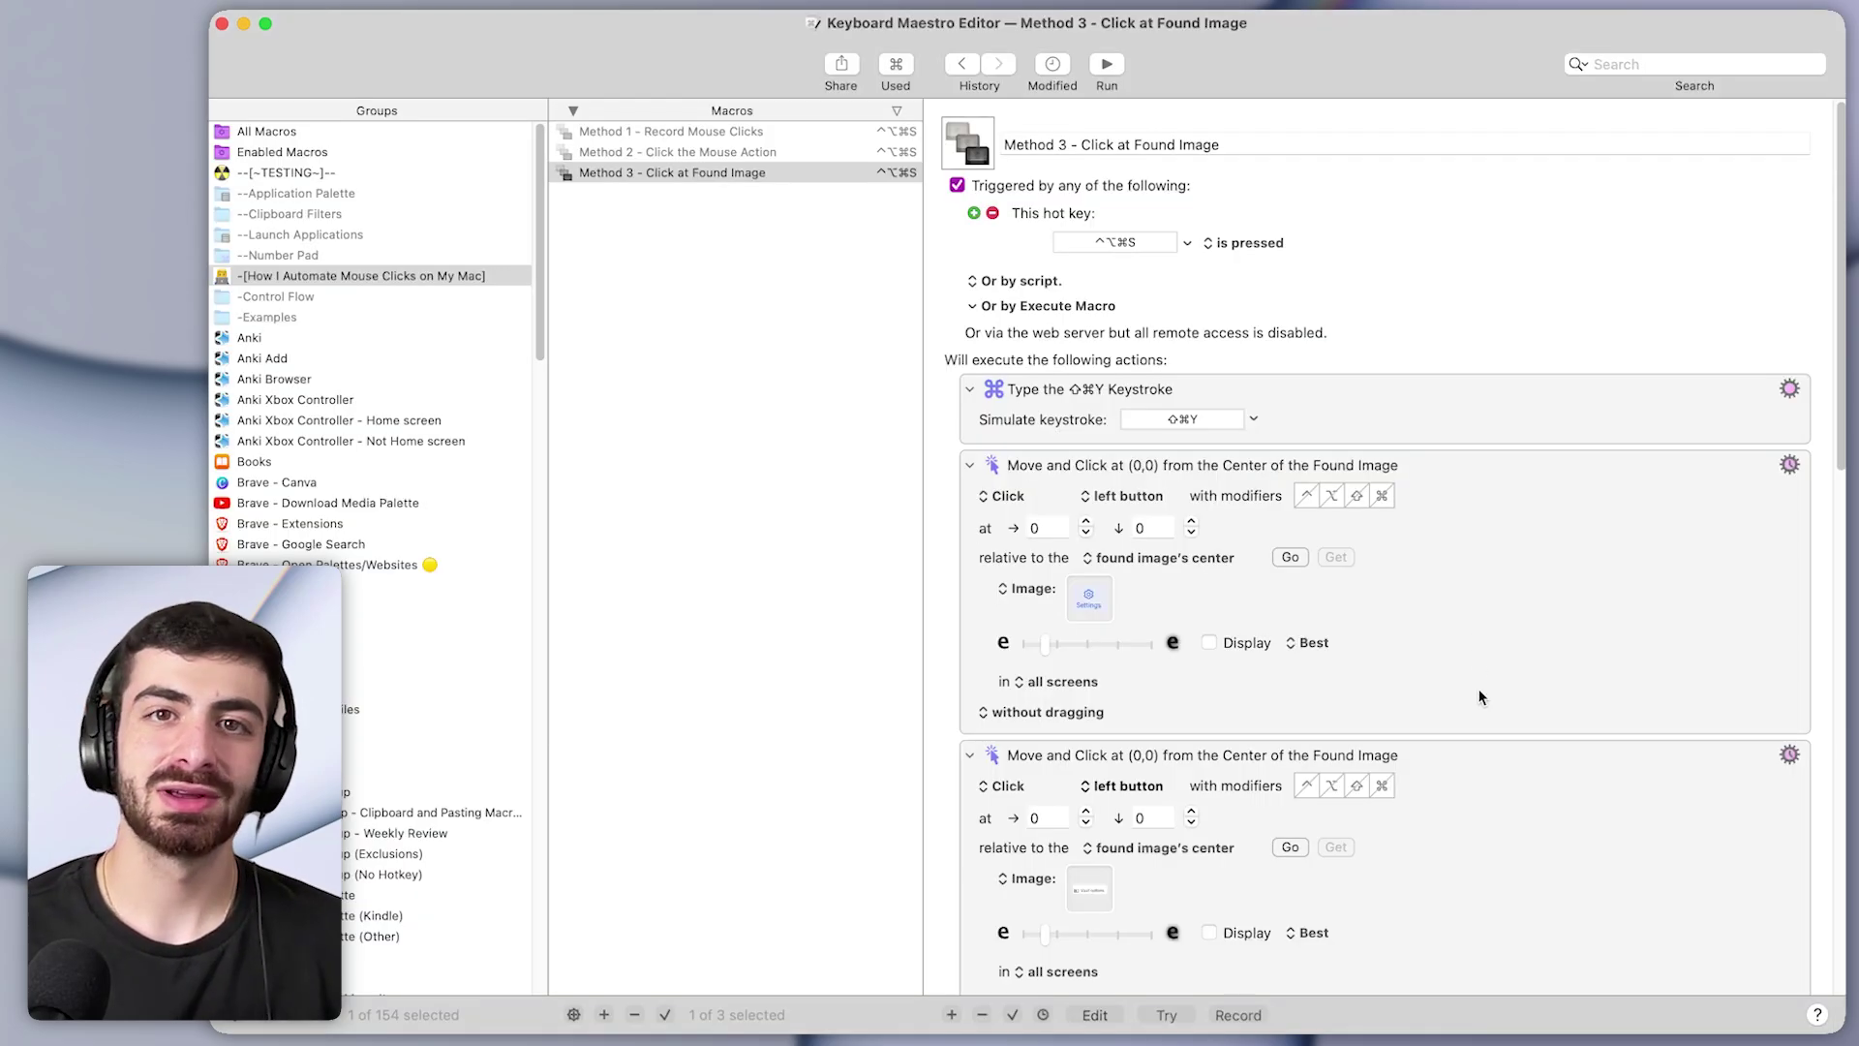
Review the sequence of Click at Found Image actions in the Method 3 macro in Keyboard Maestro Editor
scroll(1479, 697, down, 8)
scroll(1161, 659, down, 2)
scroll(1170, 585, up, 8)
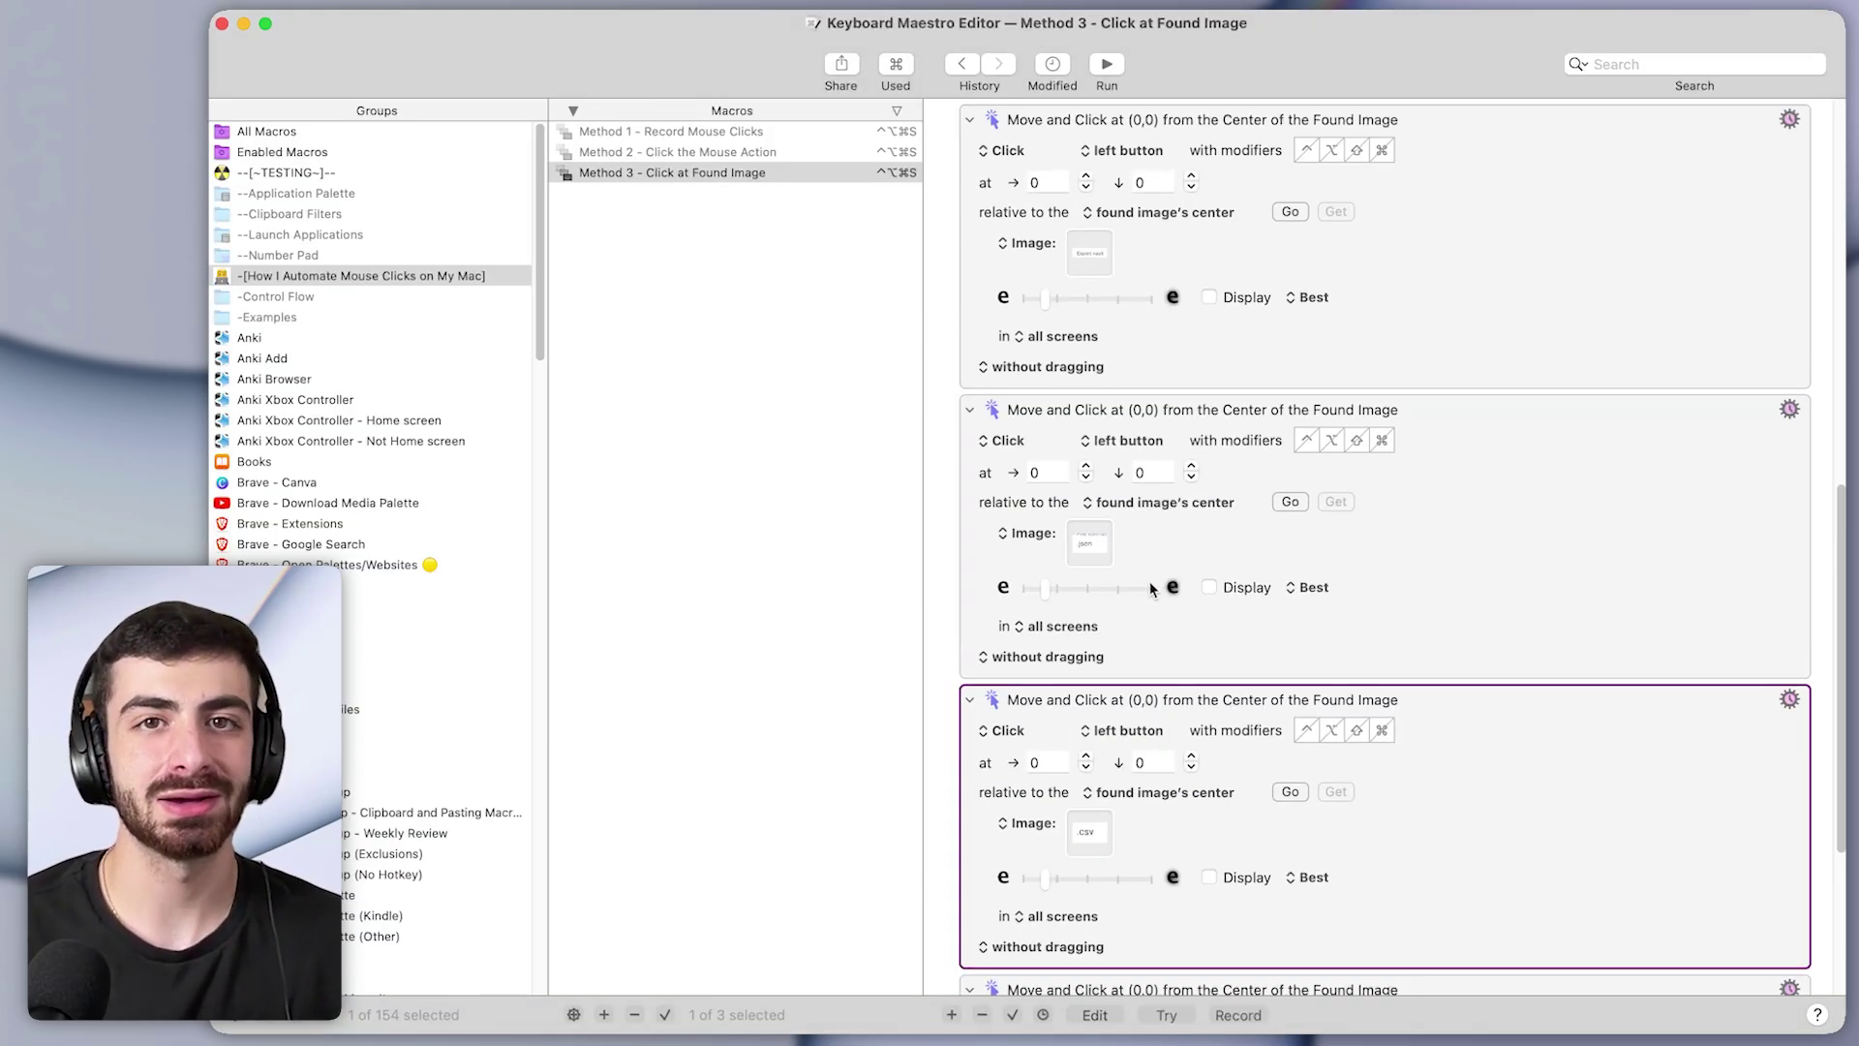